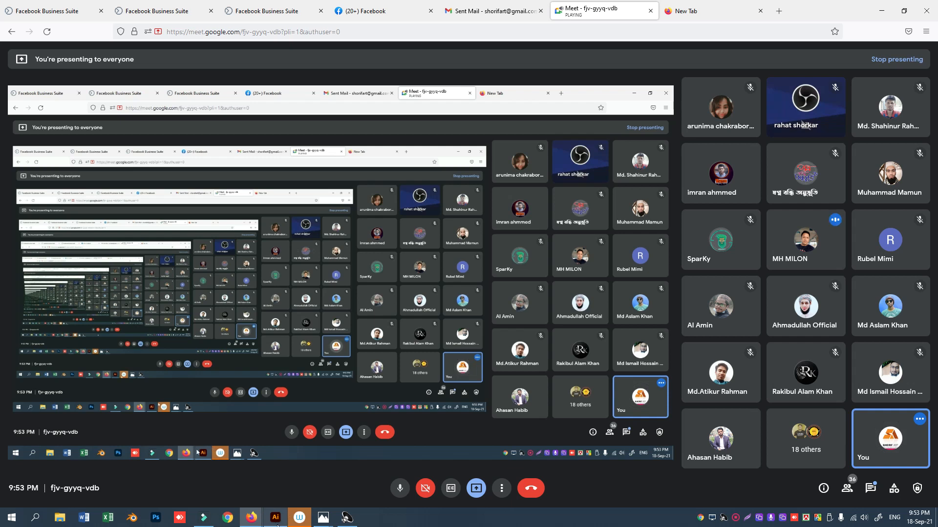
- Switch from the browser meeting to the open Untitled-2 document in Illustrator
mouse_move(277, 525)
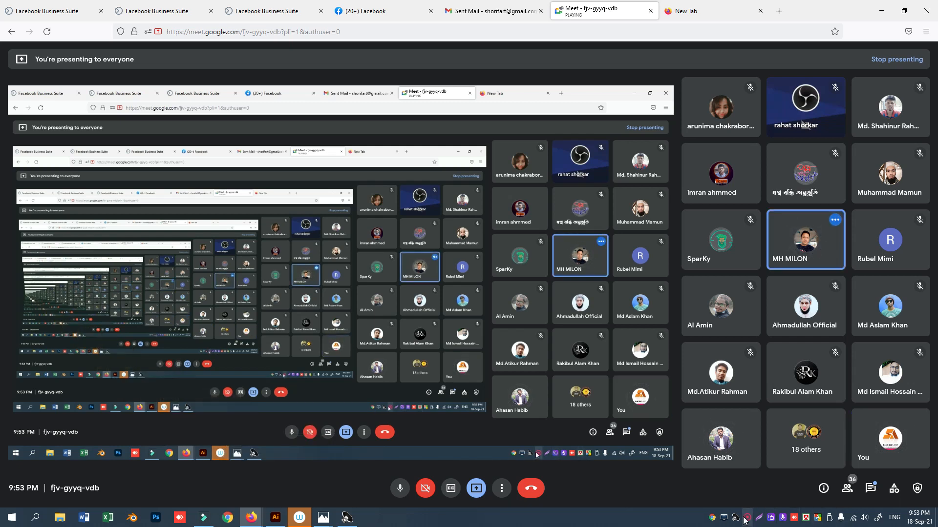
left_click(744, 519)
left_click(805, 498)
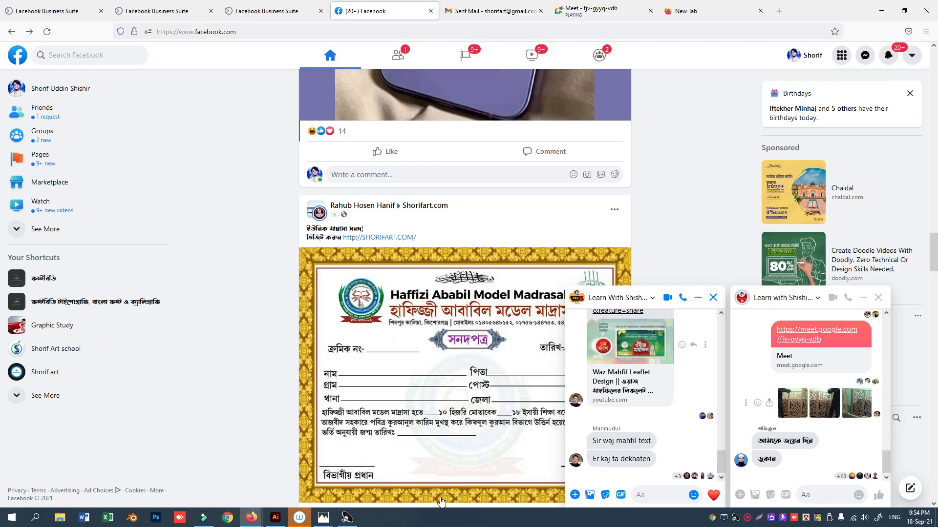
left_click(275, 518)
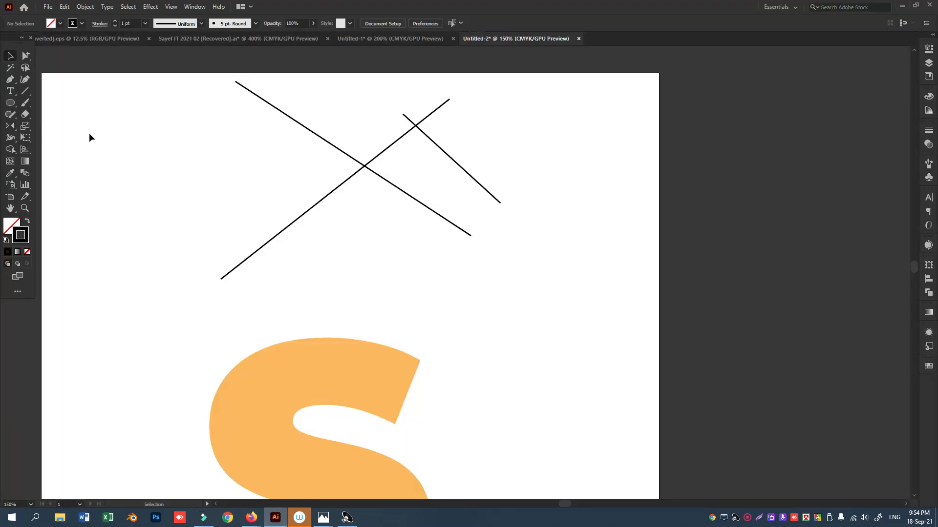
- Draw a rectangle about 1.06 × 1.56 in on the artboard, up and to the right of the orange S
left_click_drag(13, 104, 39, 103)
scroll(493, 209, "down", 2)
left_click_drag(543, 269, 582, 288)
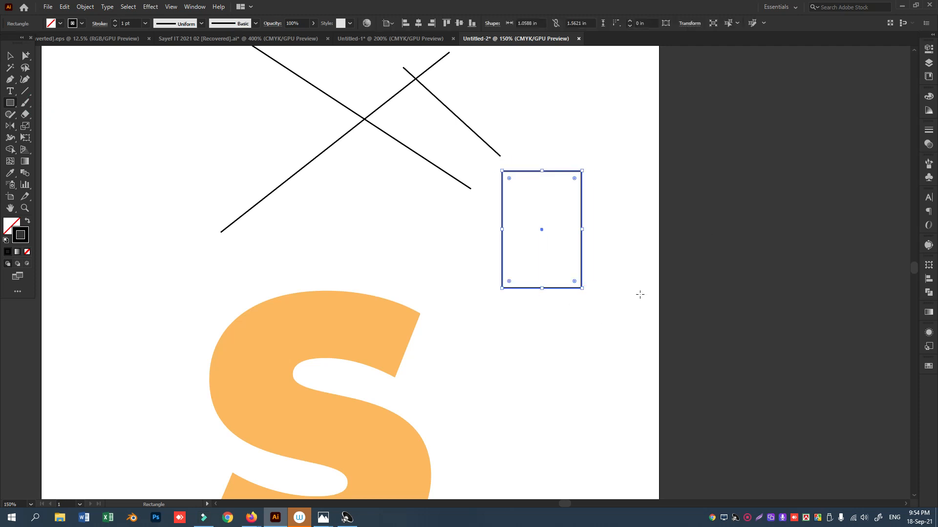
- Give the new rectangle a solid white fill and no stroke
left_click(10, 58)
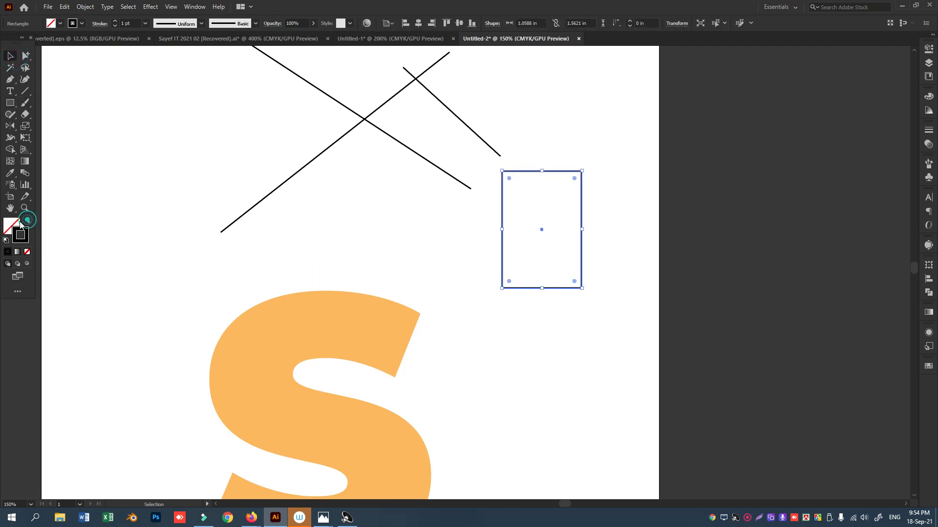
left_click(28, 222)
left_click(820, 158)
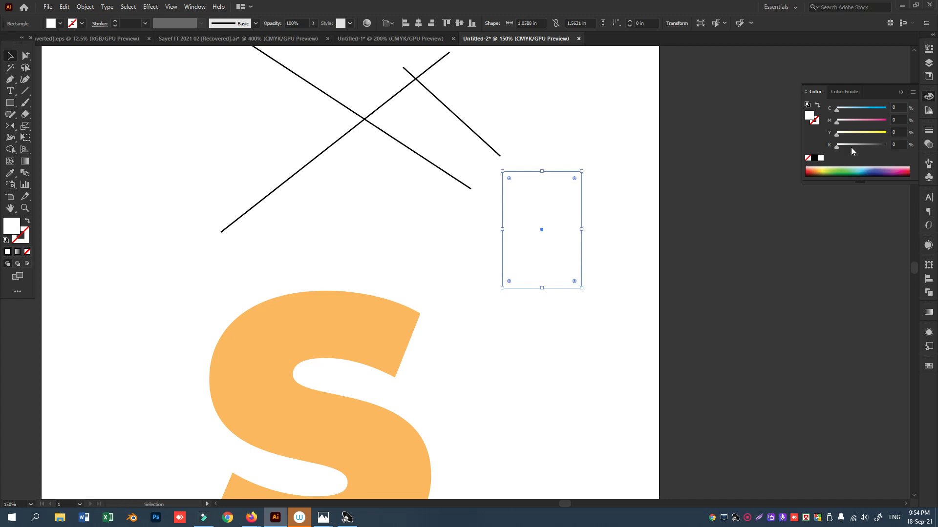
- Paste a black-filled copy of the rectangle directly behind it and move the white rectangle aside to the left
key("ctrl+b")
left_click(735, 252)
left_click_drag(552, 238, 498, 204)
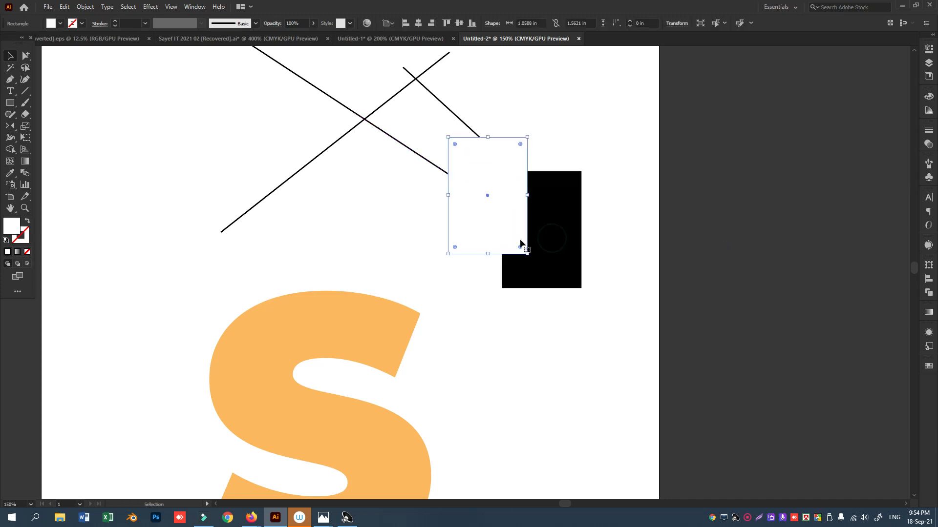
key("ctrl+z")
left_click_drag(574, 245, 496, 241)
- Add a white copy of the rectangle behind the black one and offset the two from each other
left_click(564, 252)
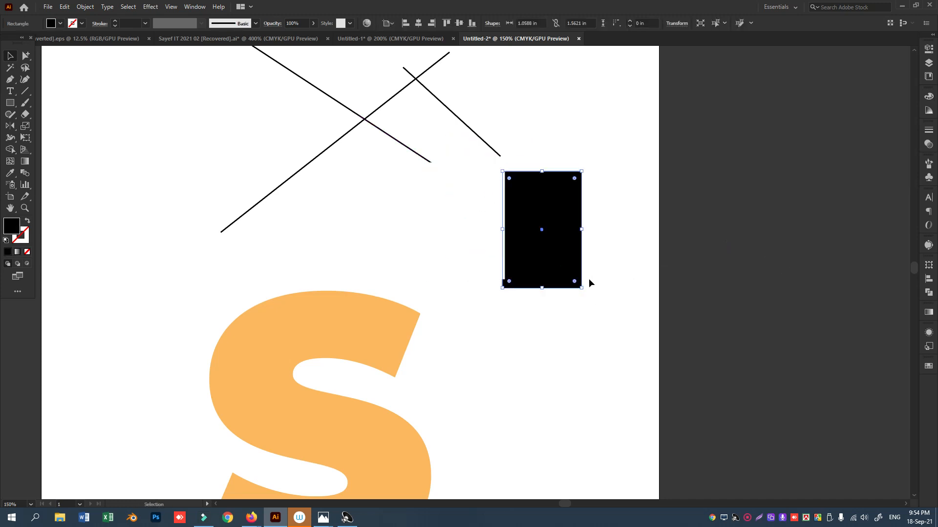
left_click(925, 102)
left_click_drag(569, 217, 624, 279)
left_click(548, 216)
left_click_drag(613, 318, 552, 213)
- Move all three rectangles together off the artboard onto the empty canvas beside it
left_click(736, 253)
left_click_drag(697, 220, 472, 257)
left_click(747, 254)
left_click_drag(472, 237, 885, 219)
left_click_drag(853, 309, 444, 375)
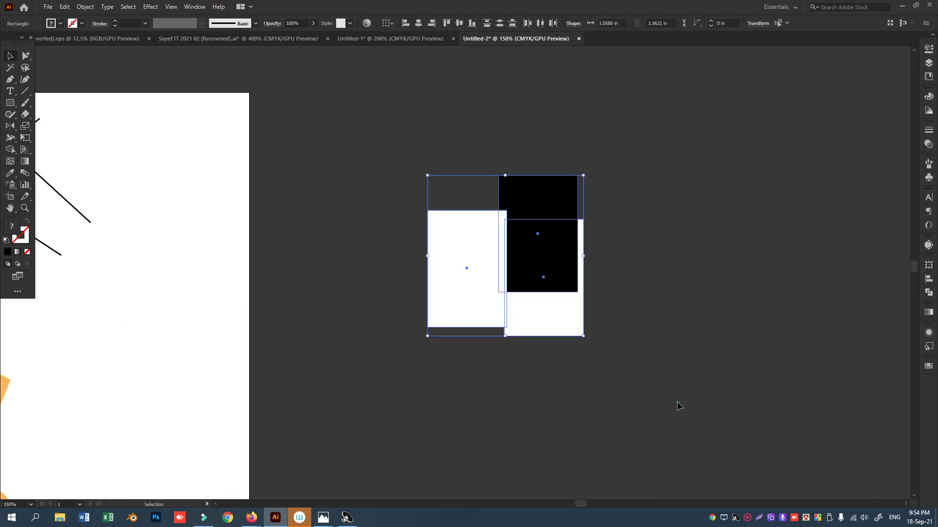
left_click(677, 403)
- Spread the rectangles apart, with the front white one left of the black one and the rear white one at its lower right
left_click_drag(463, 267, 513, 134)
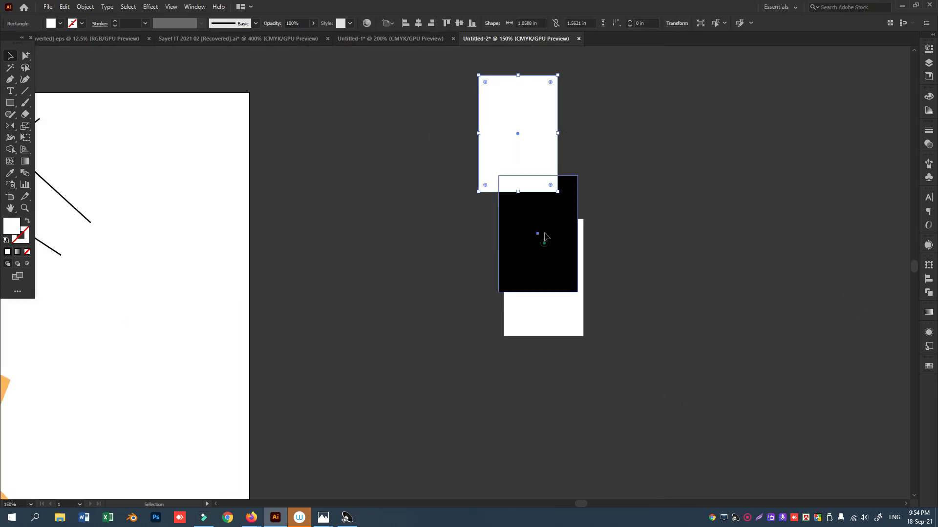
left_click_drag(556, 269, 552, 226)
left_click_drag(550, 303, 675, 359)
left_click_drag(546, 236, 375, 181)
left_click(653, 248)
- Make a blend between the black rectangle and the white rectangle at its lower right
left_click(524, 150)
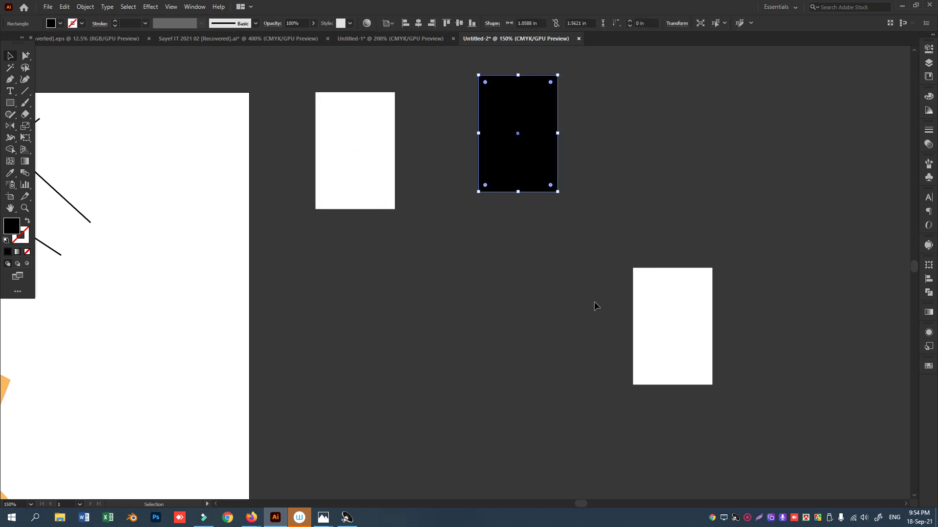
left_click(690, 314, "shift")
left_click(754, 215)
left_click_drag(709, 310, 592, 160)
left_click(792, 278)
key("ctrl+z")
left_click(537, 174, "shift")
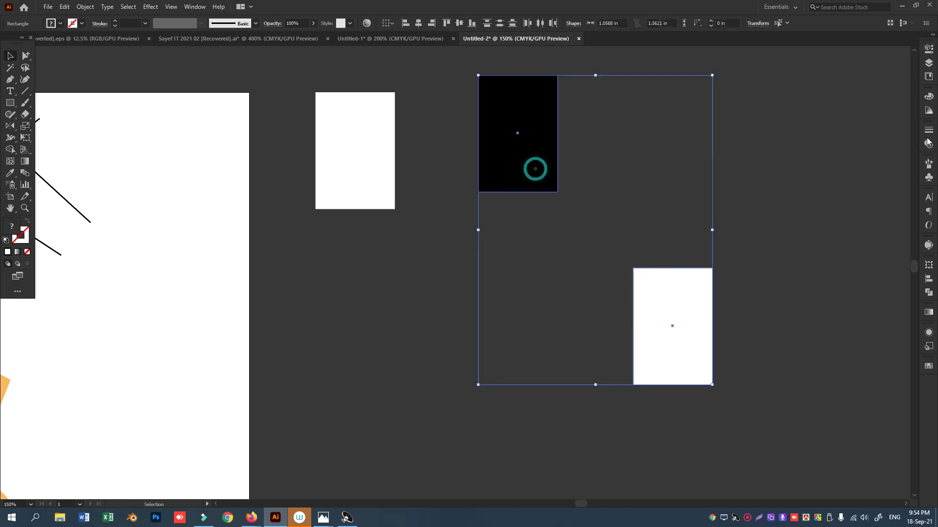
left_click(85, 6)
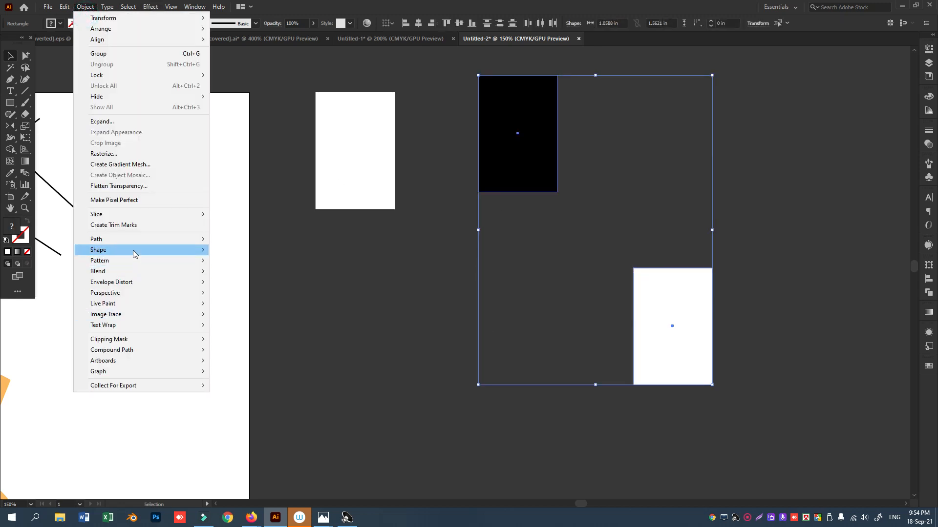
left_click(129, 270)
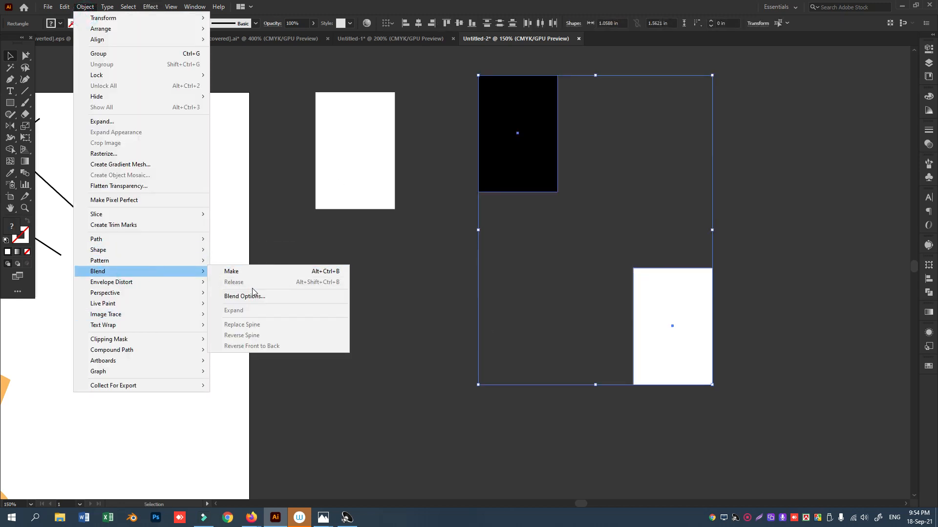
left_click(254, 273)
left_click(862, 231)
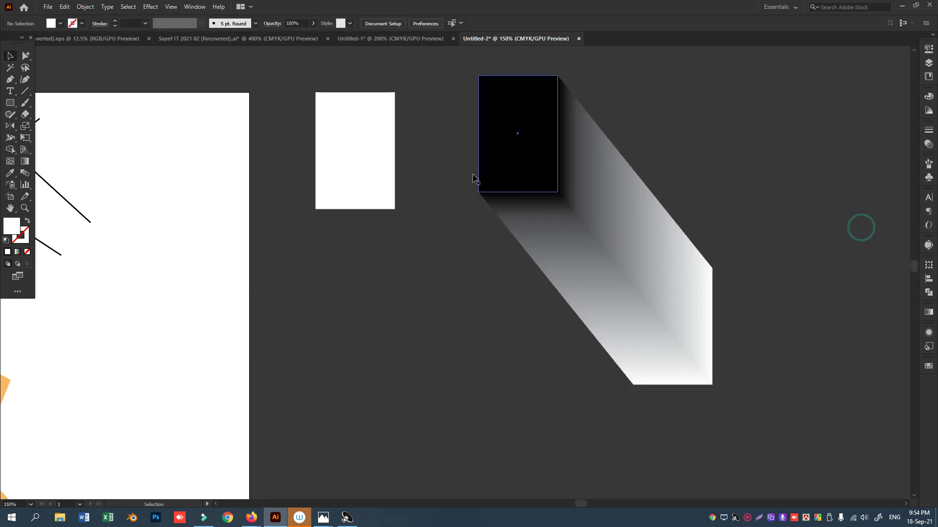
- Place the separate white rectangle exactly over the black end of the blend
left_click_drag(379, 164, 553, 156)
left_click(837, 145)
- Draw a rectangle about 4.60 × 5.07 in over the whole blend and fill it with 61% yellow
left_click_drag(428, 57, 771, 434)
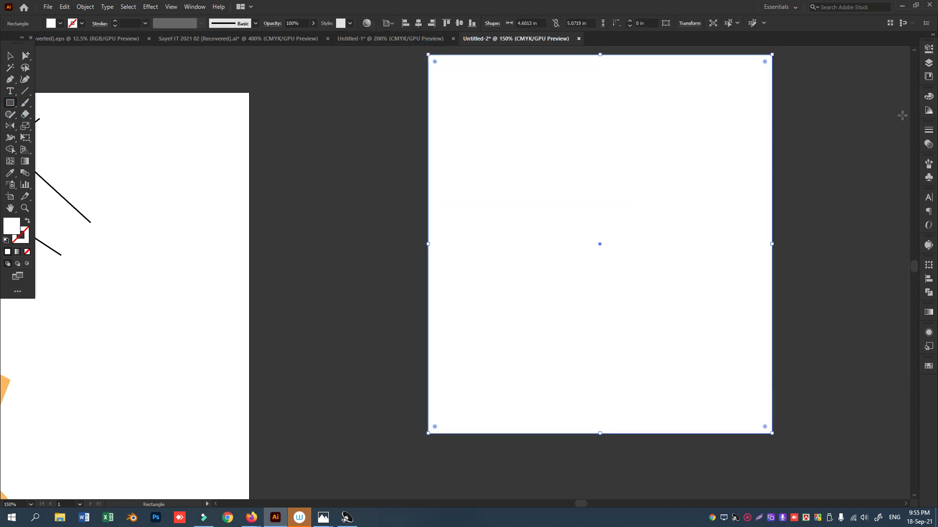
left_click(929, 98)
left_click_drag(876, 134, 863, 133)
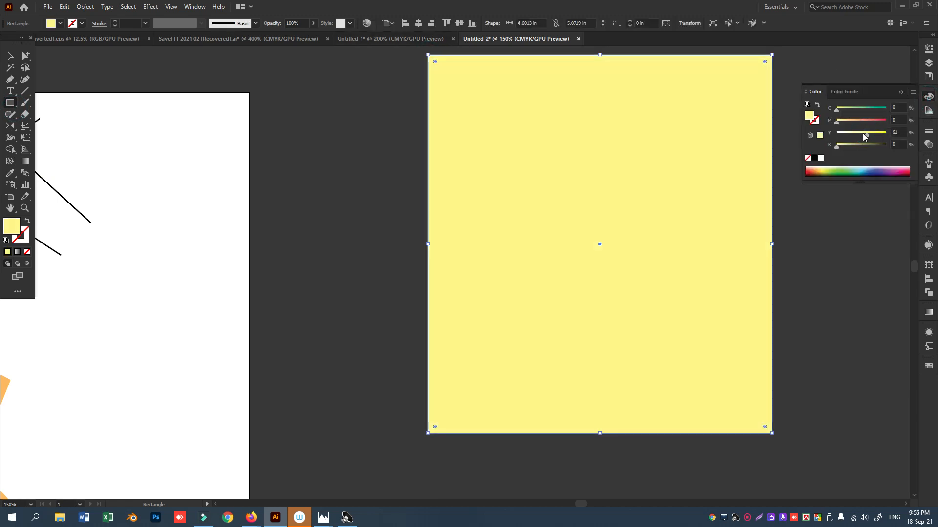
- Send the yellow rectangle behind all the other artwork as a background
left_click(10, 55)
key("ctrl+shift+bracketleft")
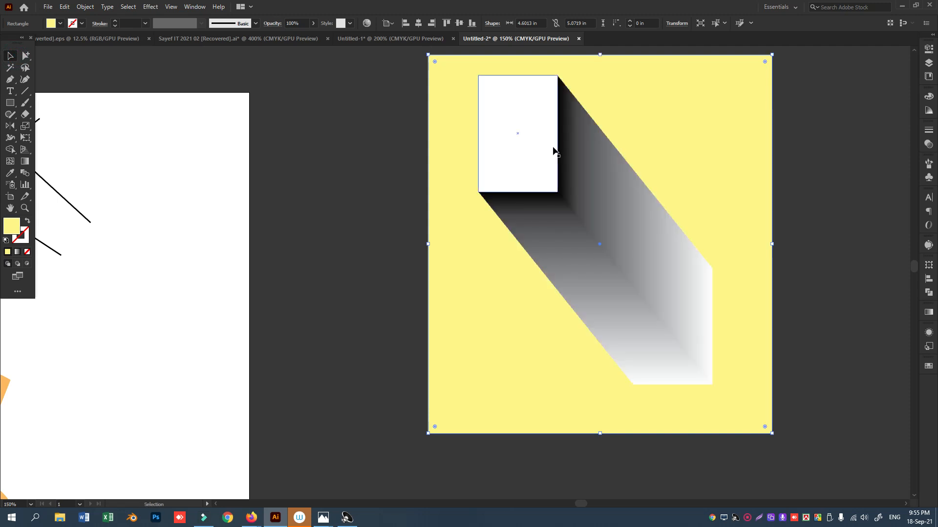
left_click(381, 227)
- Set the blending mode of the black-to-white blend to Multiply
left_click(613, 293)
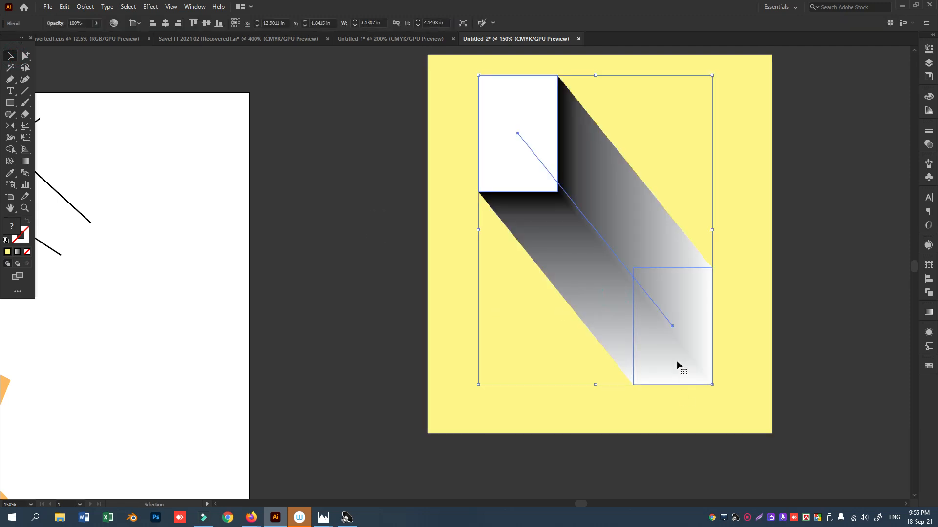
left_click(927, 145)
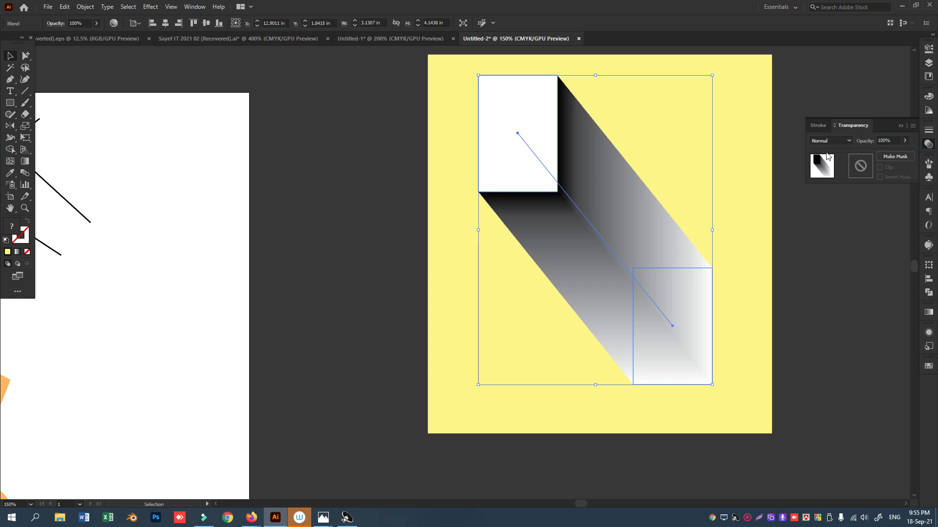
left_click(830, 141)
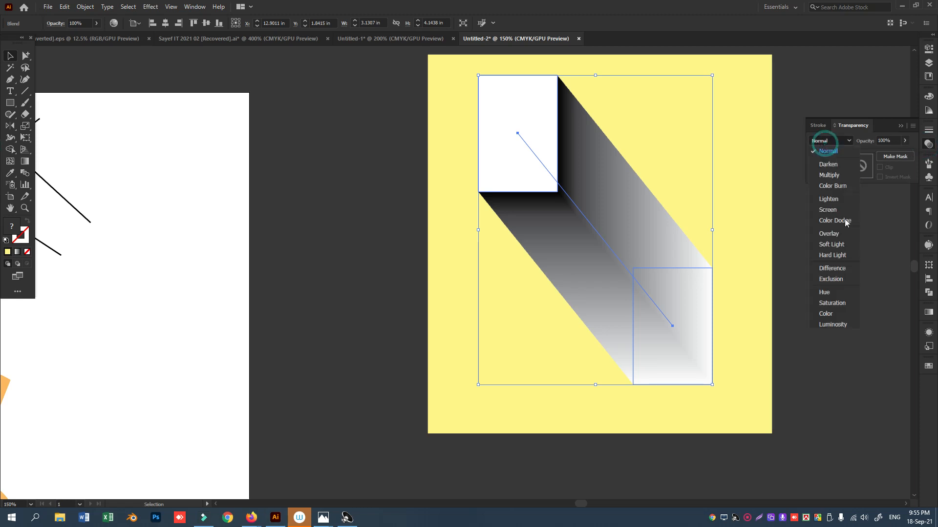
left_click(830, 174)
left_click(823, 269)
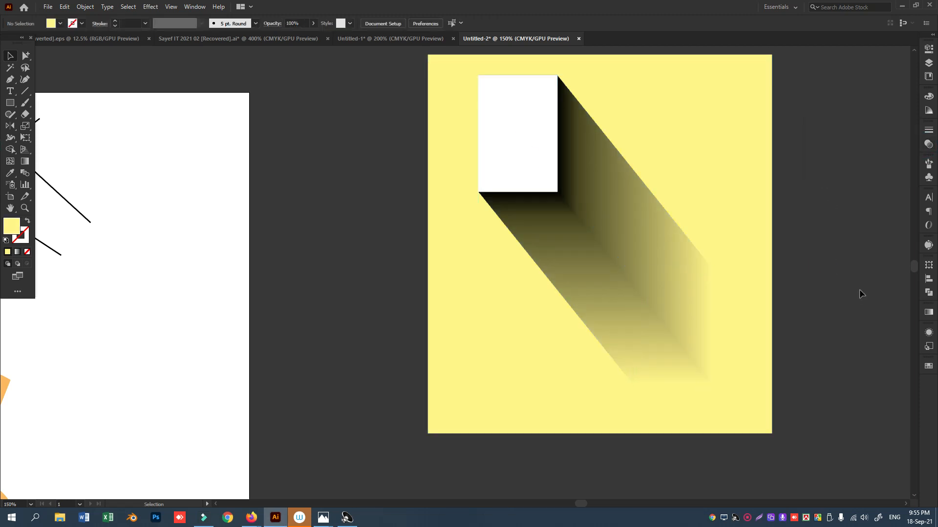
left_click(747, 518)
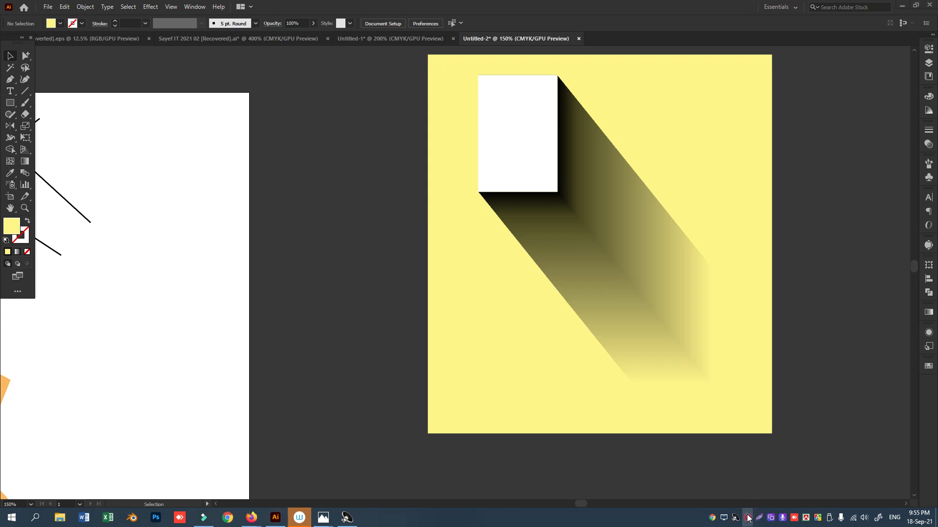
left_click(841, 387)
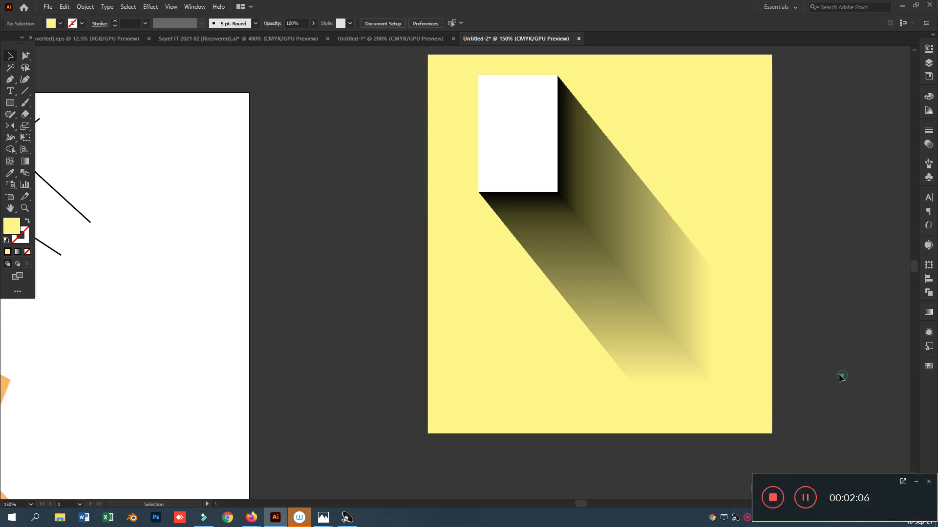
- Try selecting the faded end rectangle of the blend with the Direct Selection tool
left_click(25, 56)
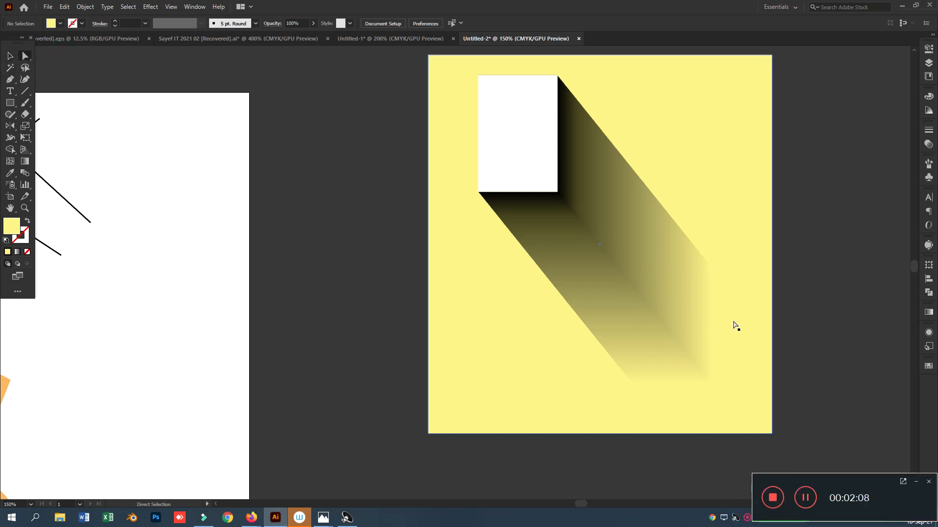
left_click(712, 283)
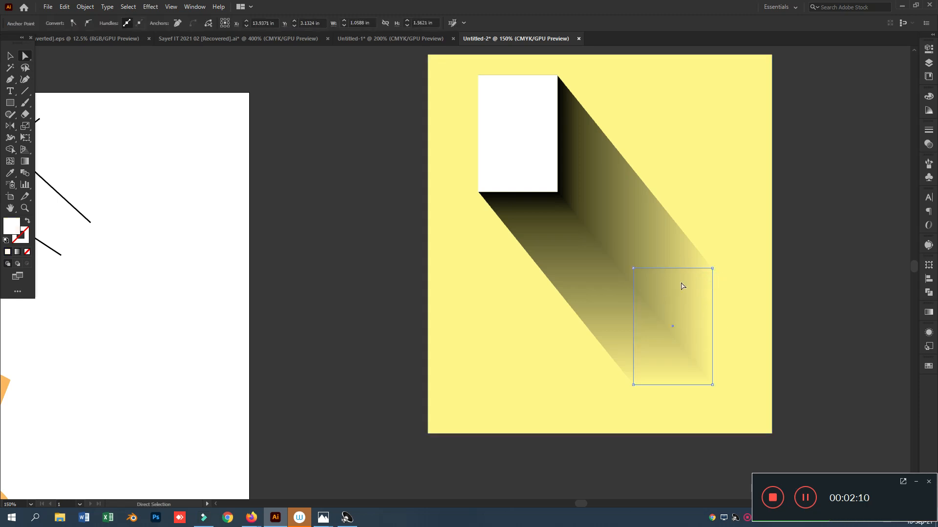
left_click_drag(26, 55, 62, 63)
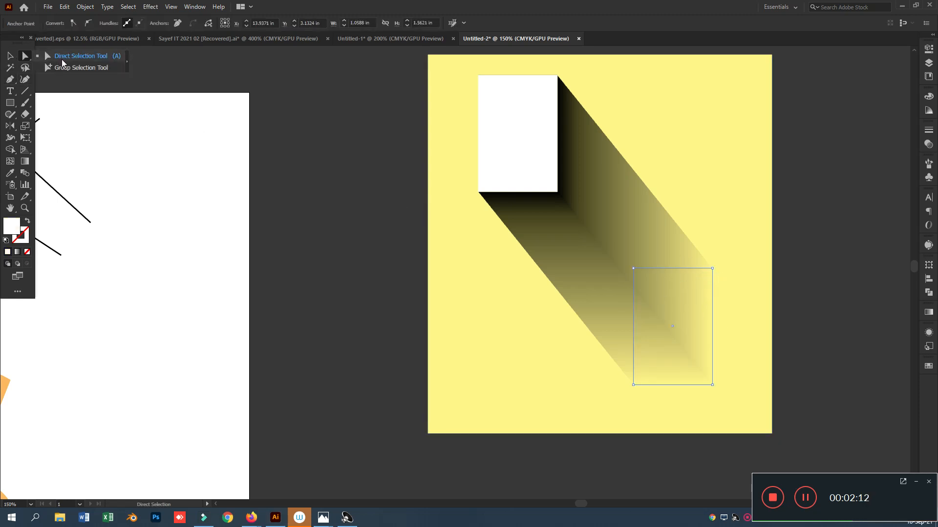
left_click(304, 80)
left_click(706, 314)
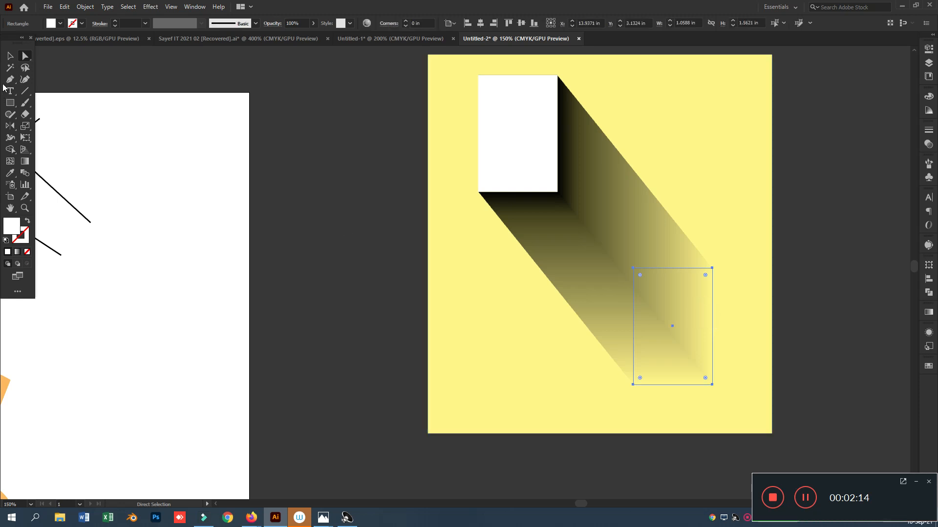
- Group-select the blend's faded end rectangle, shrink it to about 0.47 × 0.69 in and move it to the yellow background's lower-right corner
left_click_drag(26, 56, 63, 67)
left_click(247, 86)
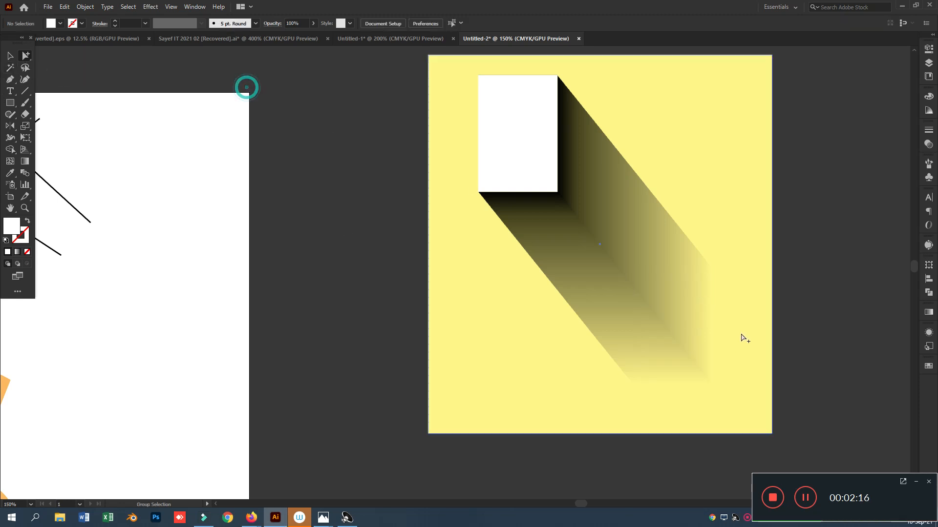
left_click(699, 302)
left_click(11, 56)
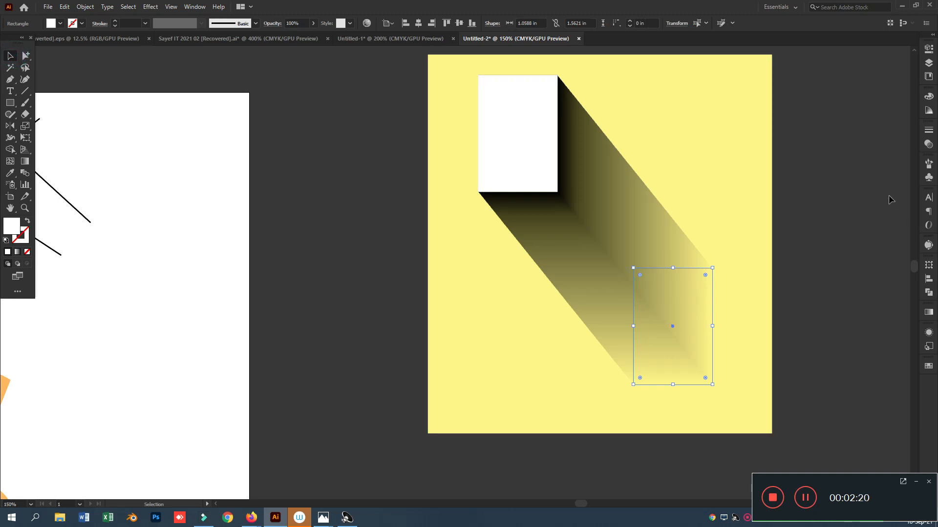
left_click_drag(712, 268, 750, 301)
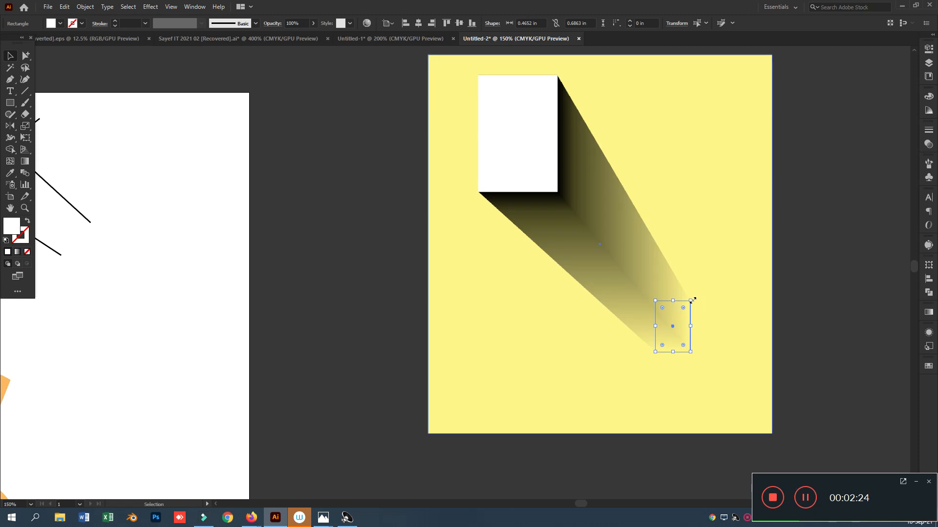
left_click_drag(690, 342, 767, 418)
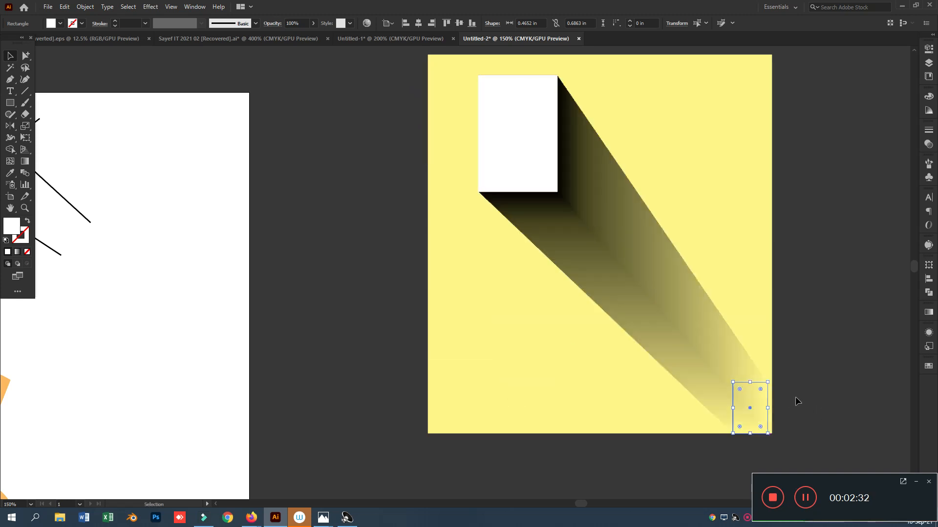
left_click(840, 360)
- Fill the white rectangle at the front of the shadow with a white-to-black gradient
left_click_drag(528, 170, 274, 277)
key("ctrl+z")
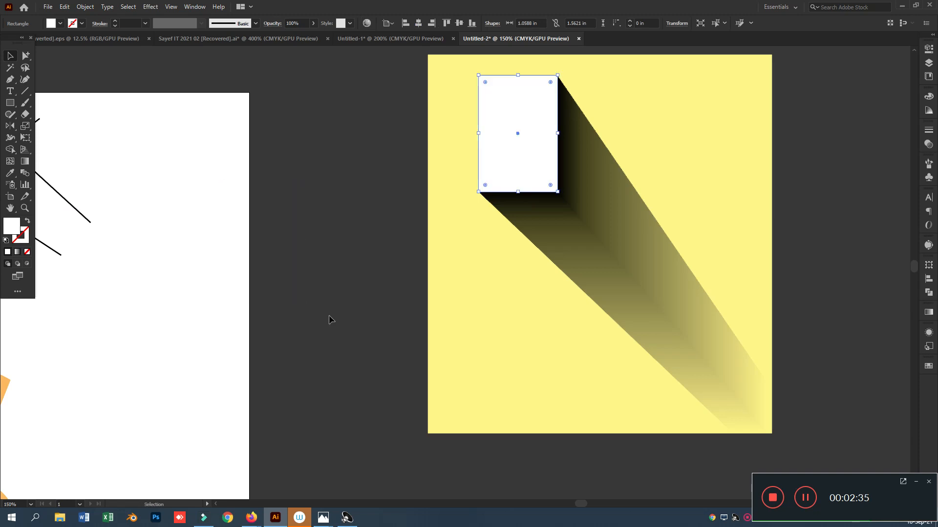
left_click(18, 252)
left_click(331, 230)
- Redirect the front rectangle's gradient diagonally from its upper-left corner to well beyond its lower-right corner
left_click(497, 142)
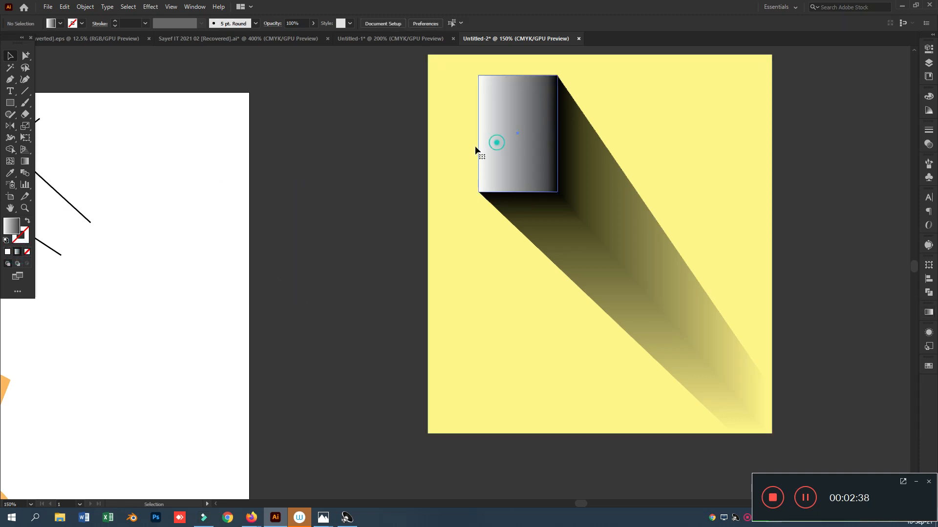
left_click(25, 161)
left_click_drag(479, 77, 617, 281)
left_click(10, 56)
left_click(321, 128)
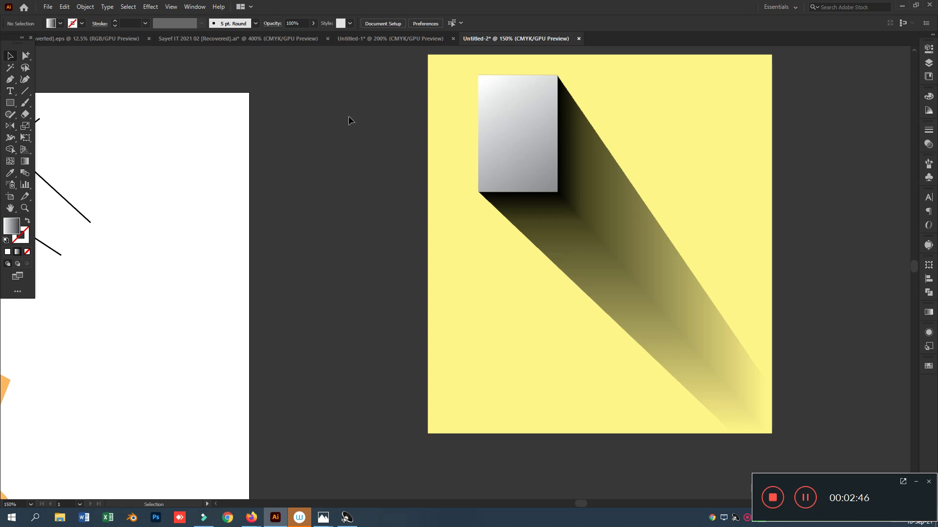
- Delete the yellow background together with the gradient rectangle and its blended shadow
left_click_drag(348, 104, 778, 381)
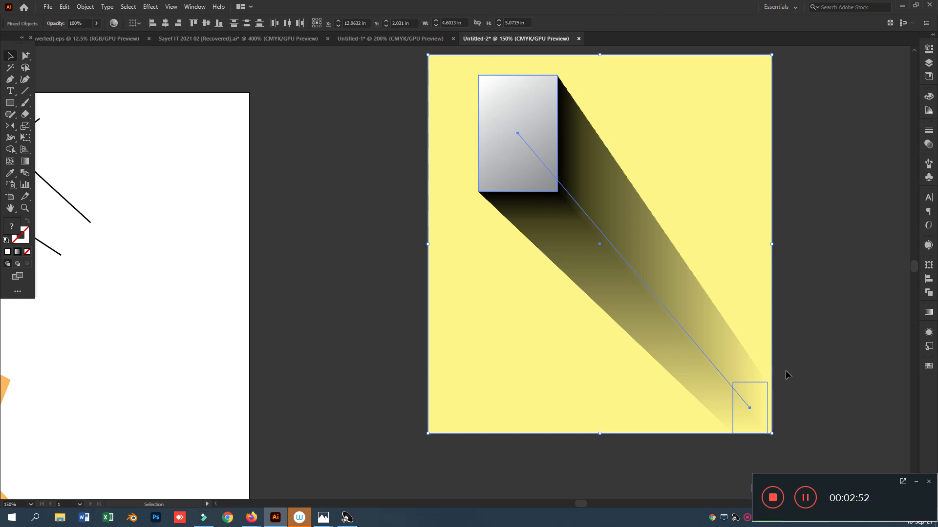
key("Delete")
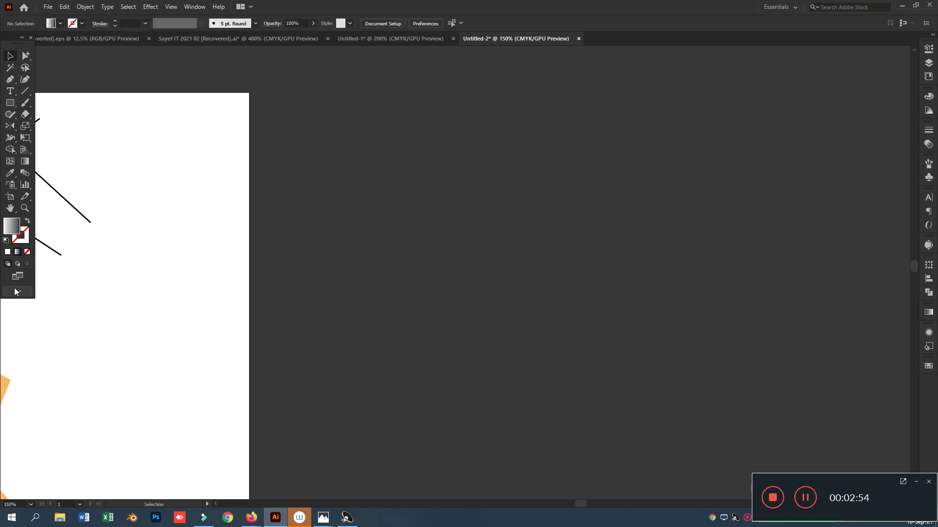
left_click(9, 211)
left_click_drag(249, 314, 688, 269)
- Switch to Firefox to check the Google Meet call, and return to Illustrator
mouse_move(251, 518)
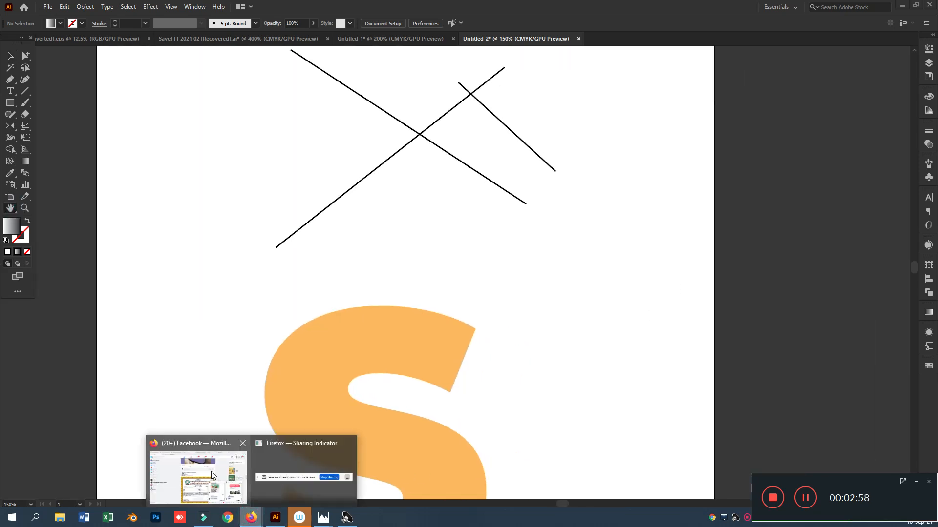
left_click(210, 469)
left_click(605, 16)
left_click(567, 102)
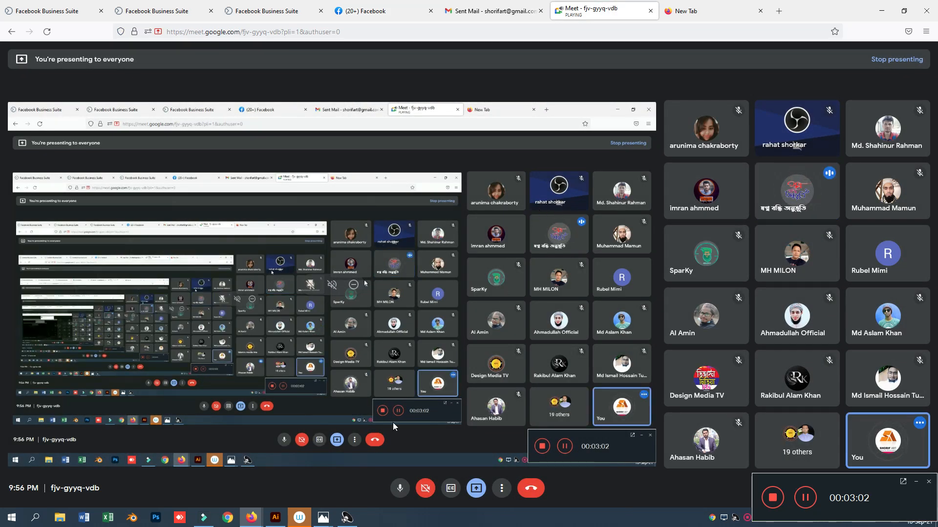
left_click(276, 518)
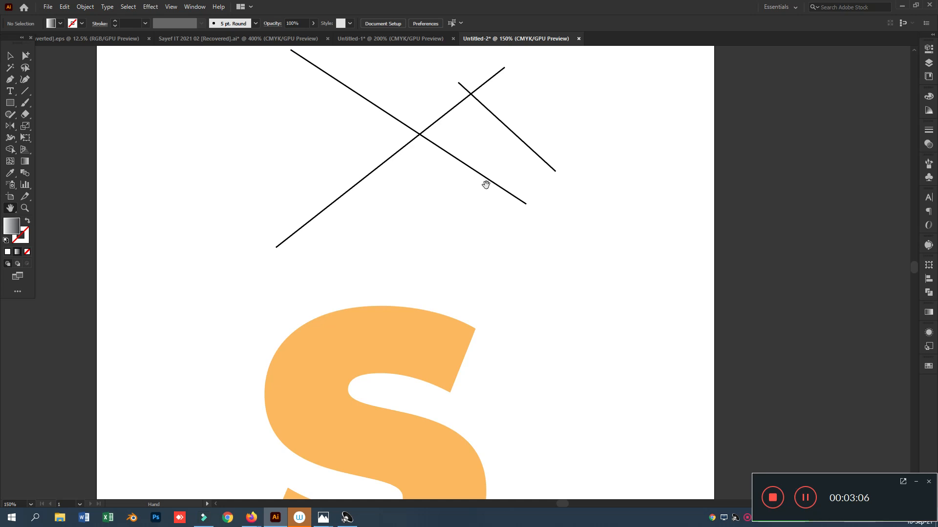
- Draw a diagonal line about 3.63 × 1.93 in across the existing lines and copy their 1 pt black stroke onto it with the Eyedropper
left_click_drag(567, 160, 505, 256)
left_click(25, 91)
left_click_drag(561, 178, 289, 322)
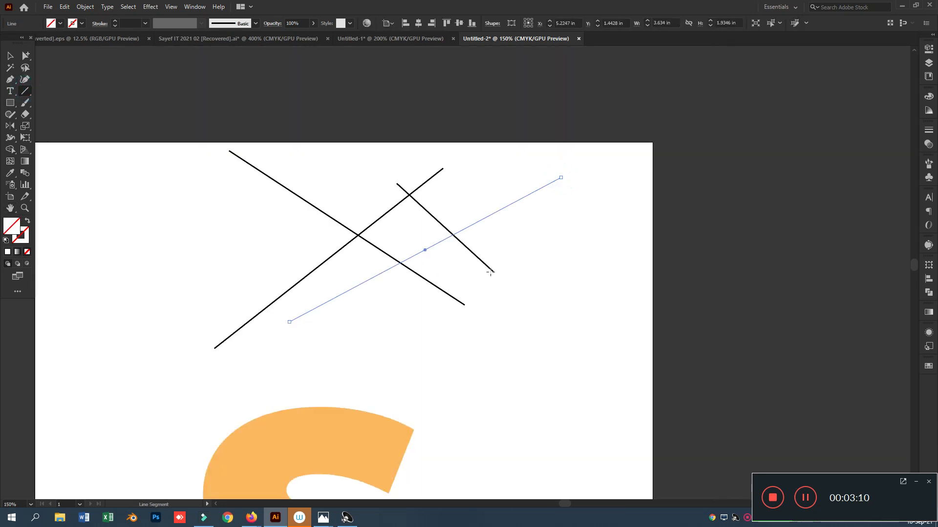
left_click(18, 242)
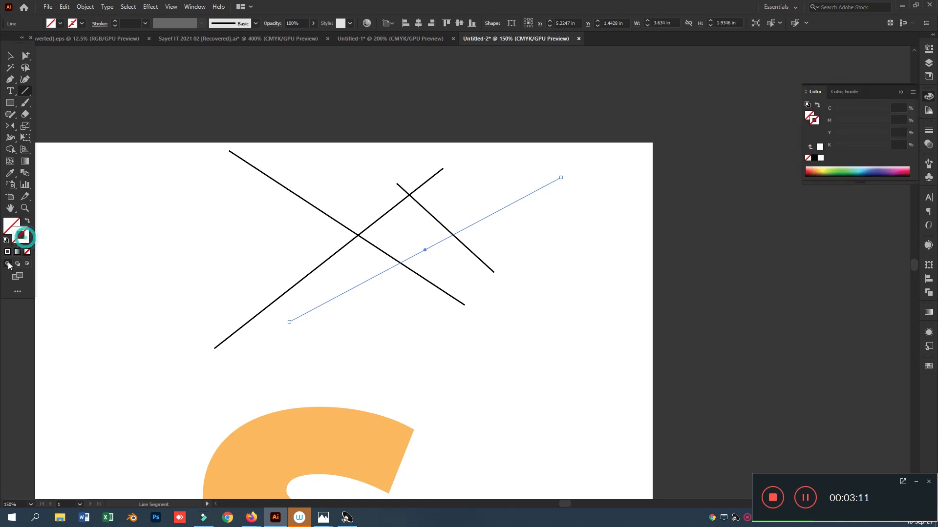
left_click(9, 175)
left_click(335, 220)
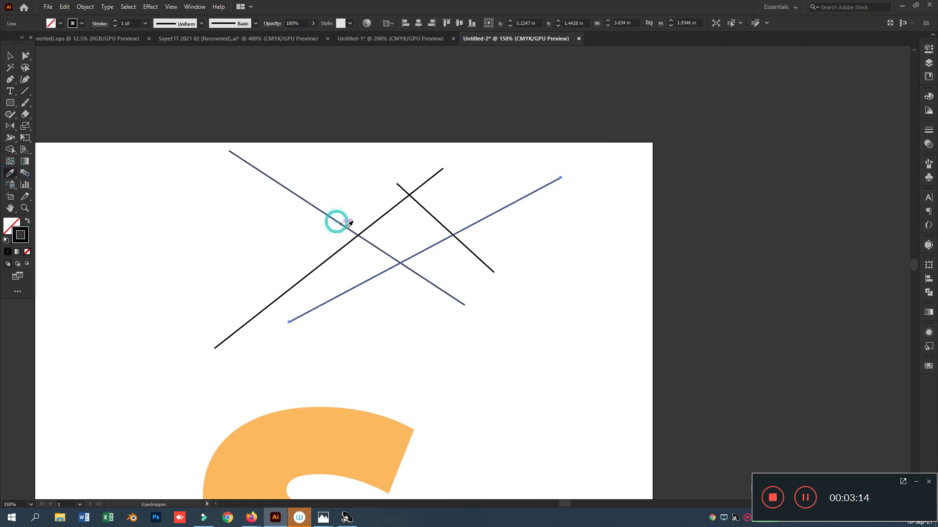
left_click(23, 104)
left_click_drag(425, 126, 148, 240)
key("ctrl+z")
- Draw thirteen more straight black lines crossing at varied angles over the artboard area above the letter S
left_click(25, 91)
left_click_drag(361, 116, 210, 306)
left_click_drag(158, 184, 350, 354)
left_click_drag(281, 138, 90, 291)
left_click_drag(208, 131, 745, 187)
left_click_drag(464, 103, 577, 344)
left_click_drag(409, 104, 326, 384)
left_click_drag(121, 210, 451, 313)
left_click_drag(602, 90, 436, 453)
left_click_drag(394, 348, 791, 139)
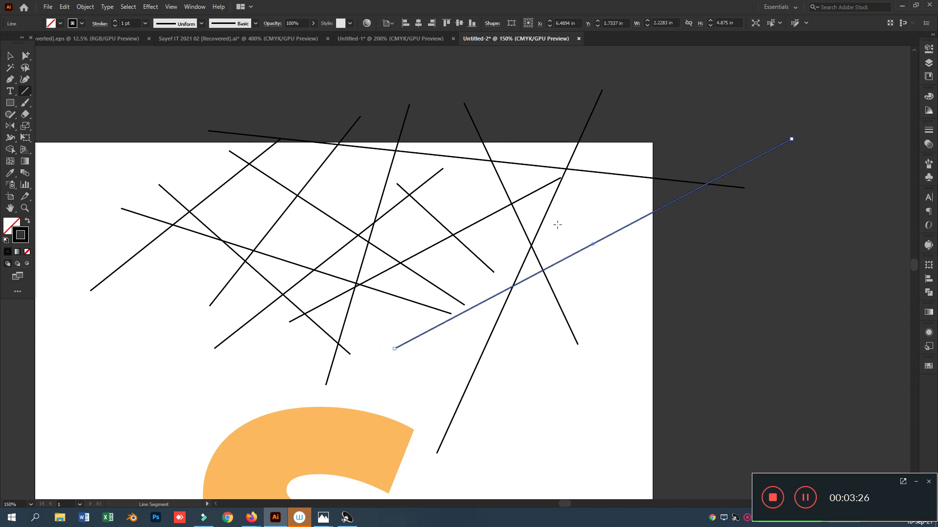
left_click_drag(606, 212, 252, 387)
left_click_drag(167, 90, 153, 350)
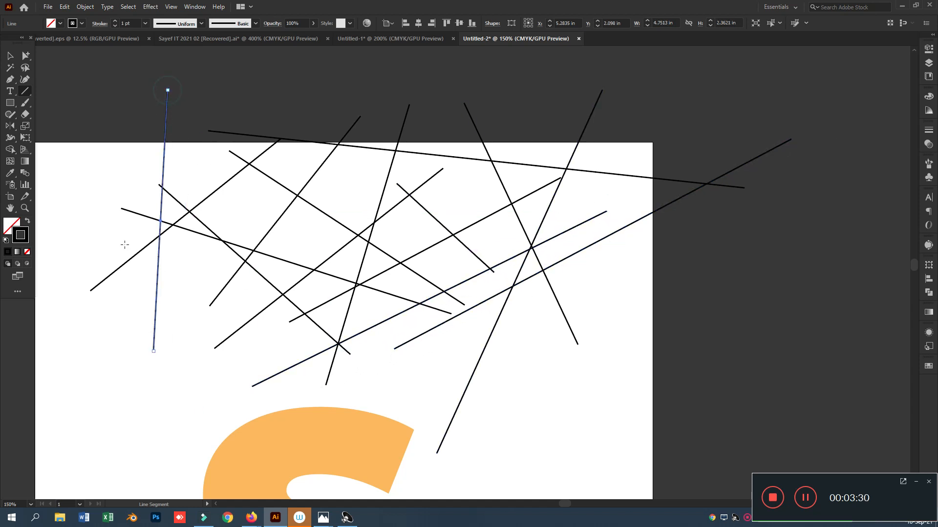
left_click_drag(278, 100, 35, 252)
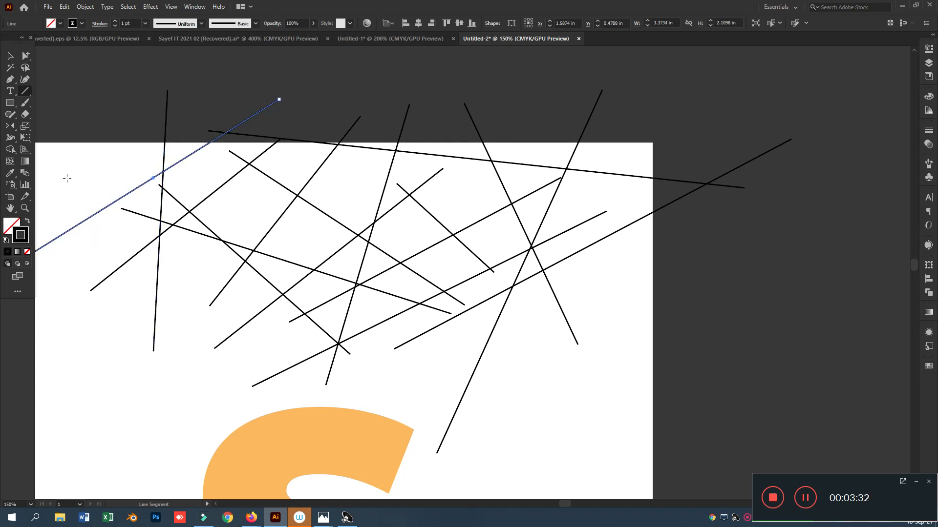
left_click_drag(83, 181, 305, 389)
- Save all the crossing lines as a dynamic Movie Clip symbol under the default name and delete them from the artboard
key("v")
left_click_drag(130, 70, 665, 344)
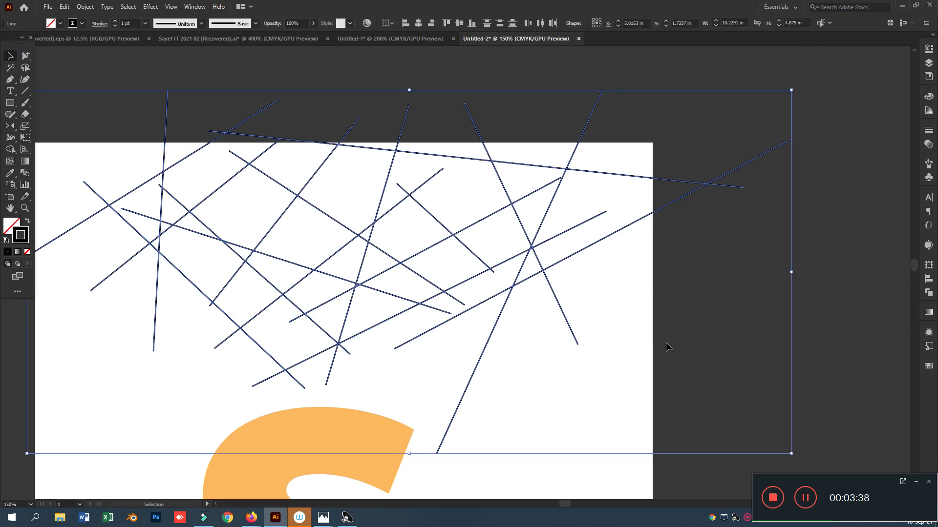
left_click(929, 178)
left_click_drag(577, 225, 862, 231)
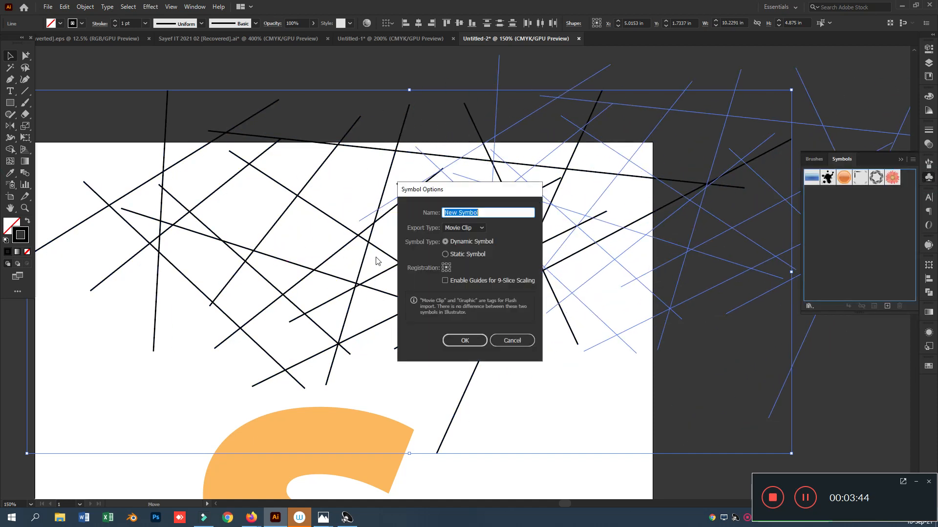
left_click(466, 339)
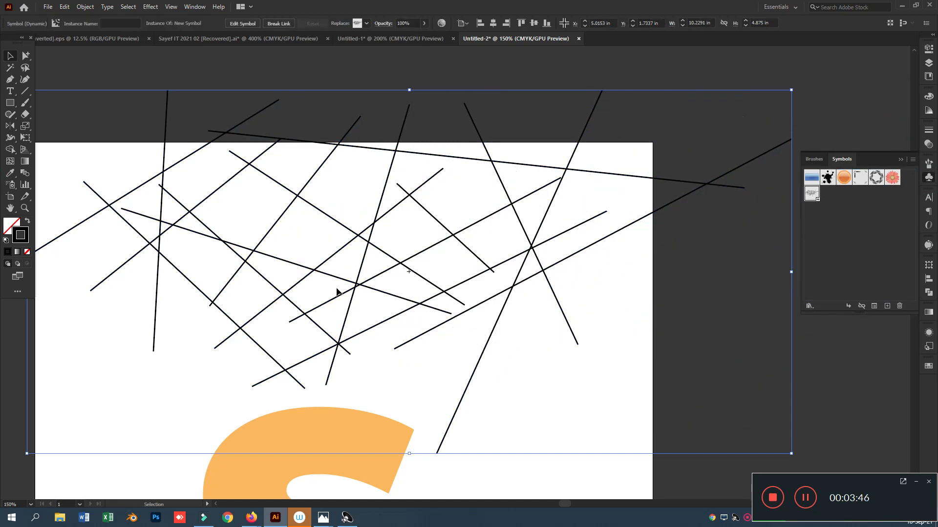
key("Delete")
- Move the orange letter S upward and shrink it about its centre to about 1.16 × 1.40 in
scroll(350, 230, "down", 3)
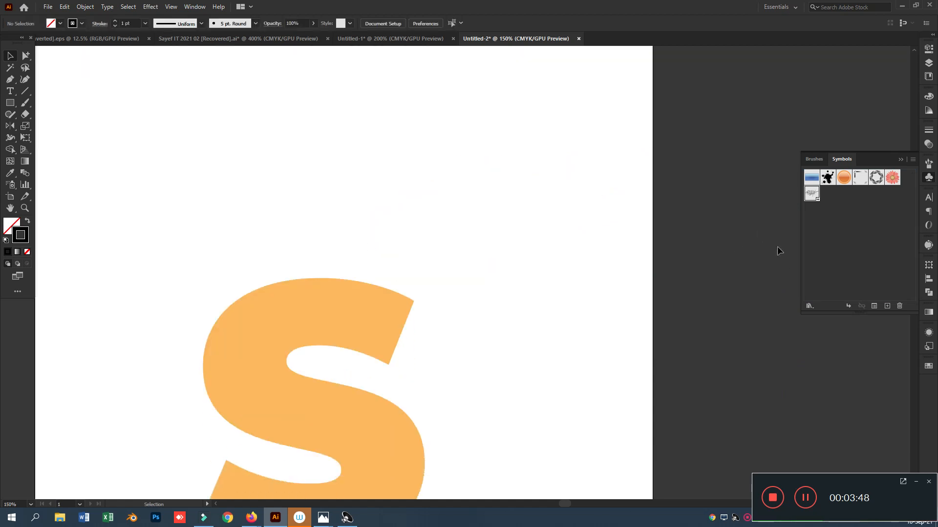
left_click_drag(236, 335, 249, 189)
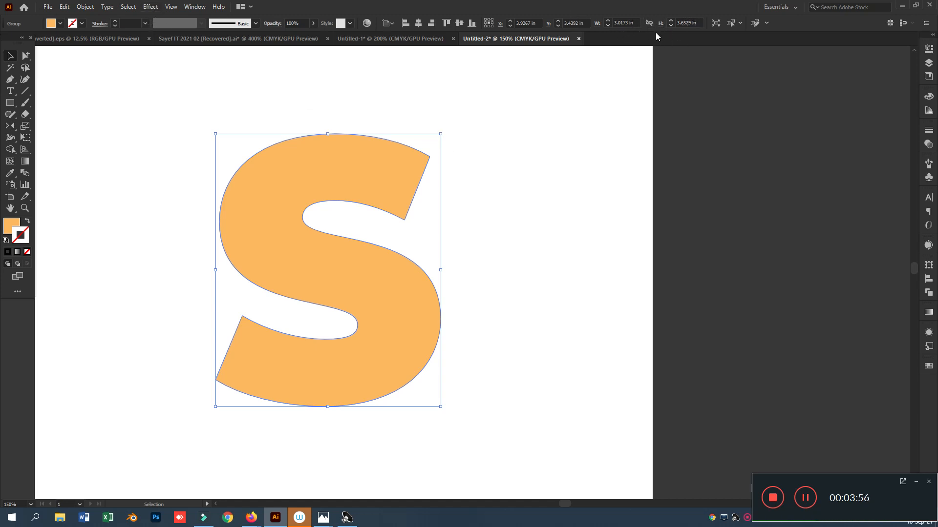
left_click_drag(440, 134, 372, 218)
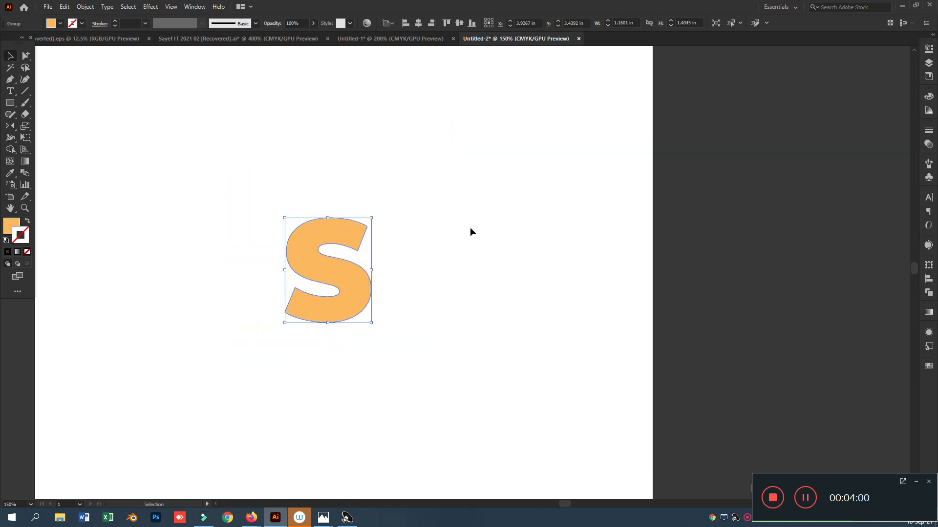
- Set up a previewed 3D Extrude & Bevel effect on the letter S and rotate it to about 46°, -15°, -1°
key("ctrl+equal")
key("ctrl+equal")
key("ctrl+equal")
key("ctrl+equal")
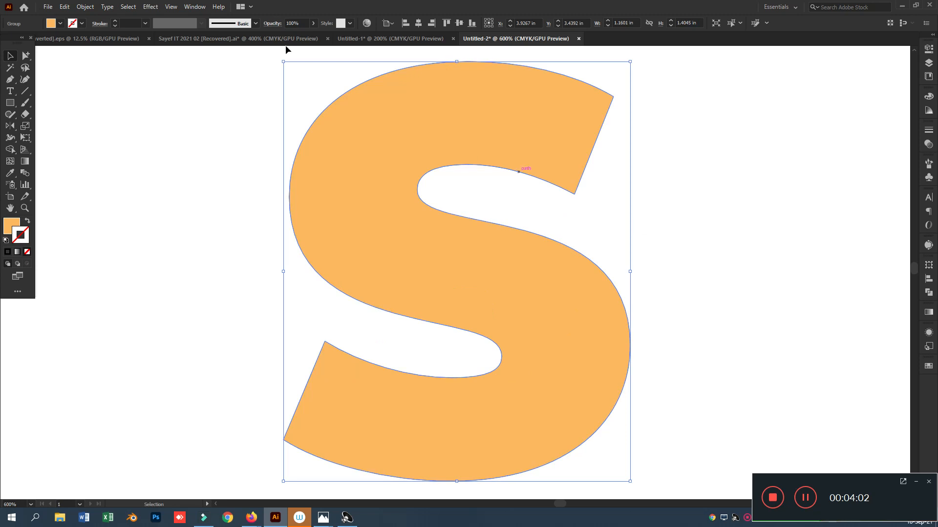
left_click(150, 7)
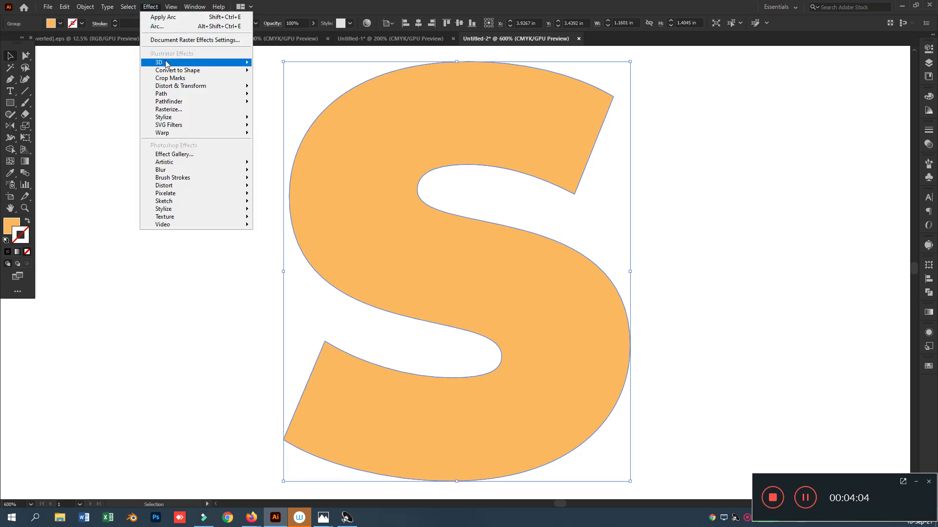
mouse_move(166, 63)
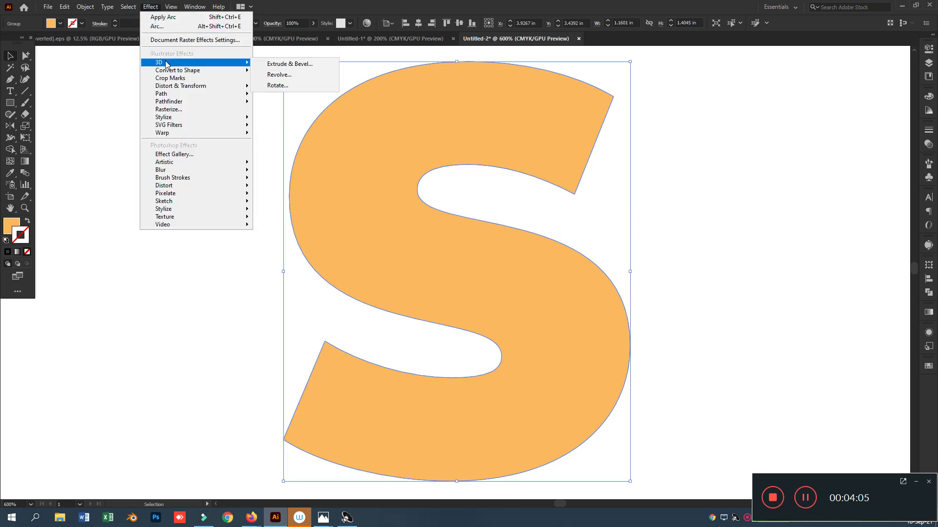
left_click(299, 68)
left_click_drag(461, 173, 805, 149)
left_click_drag(745, 212, 507, 226)
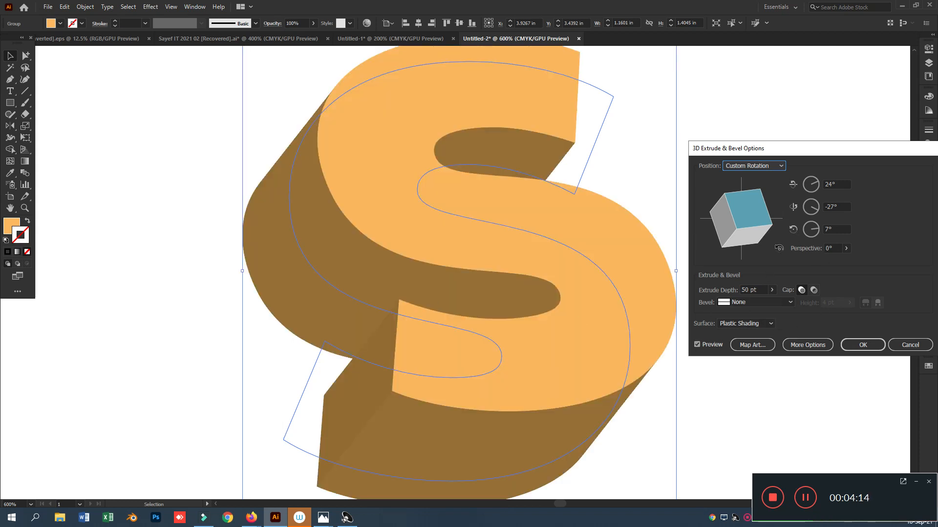
mouse_move(767, 229)
left_mouse_down()
mouse_move(733, 230)
mouse_move(776, 220)
mouse_move(779, 210)
mouse_move(744, 237)
mouse_move(753, 216)
mouse_move(735, 208)
mouse_move(750, 196)
left_mouse_up()
left_click_drag(762, 235, 757, 235)
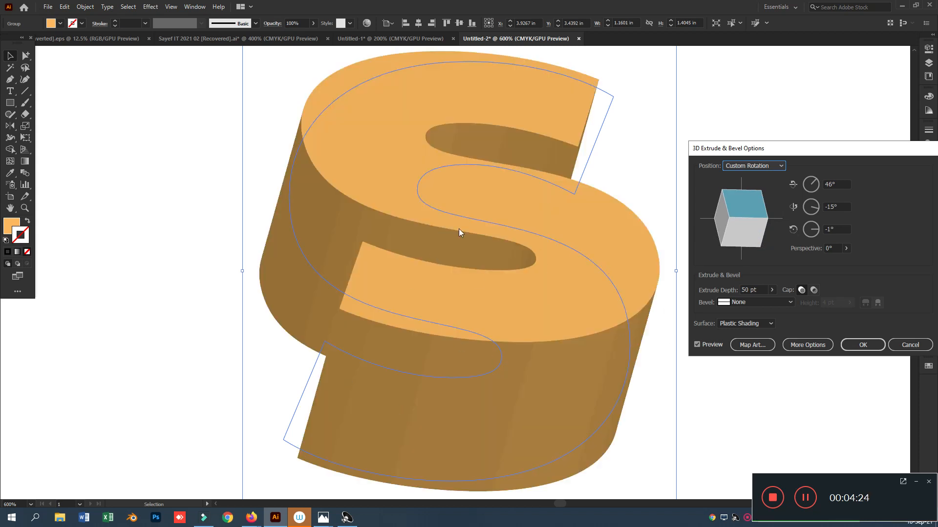
- Try extrude depths of 40 pt and 70 pt on the letter S
left_click(771, 291)
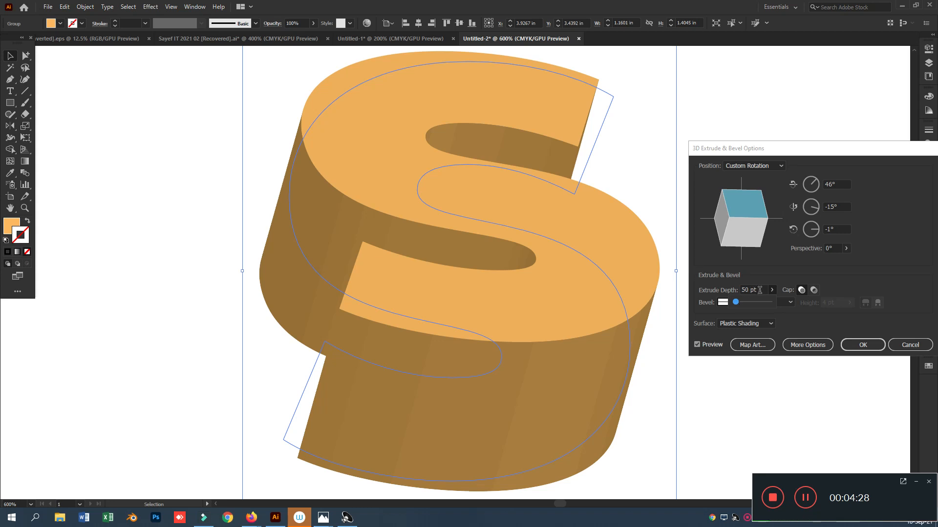
double_click(755, 291)
type("40")
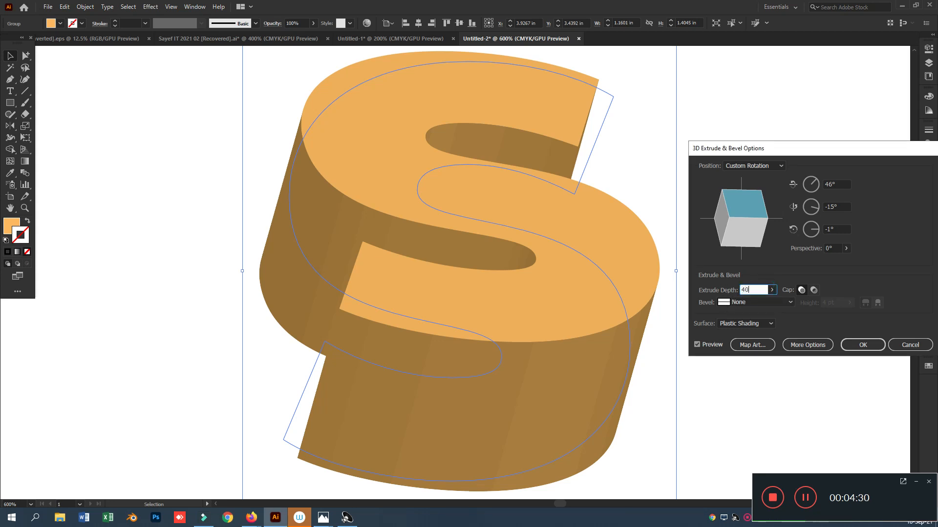
left_click(696, 303)
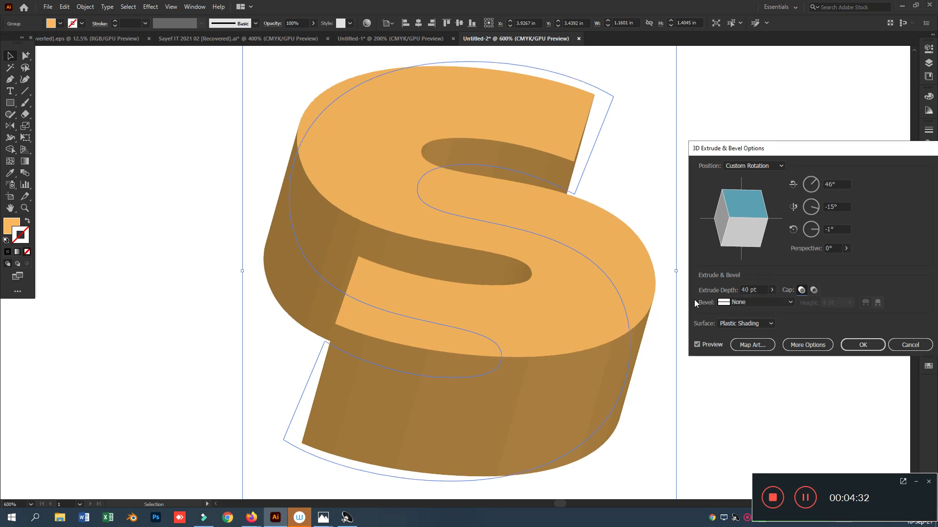
double_click(754, 291)
type("70")
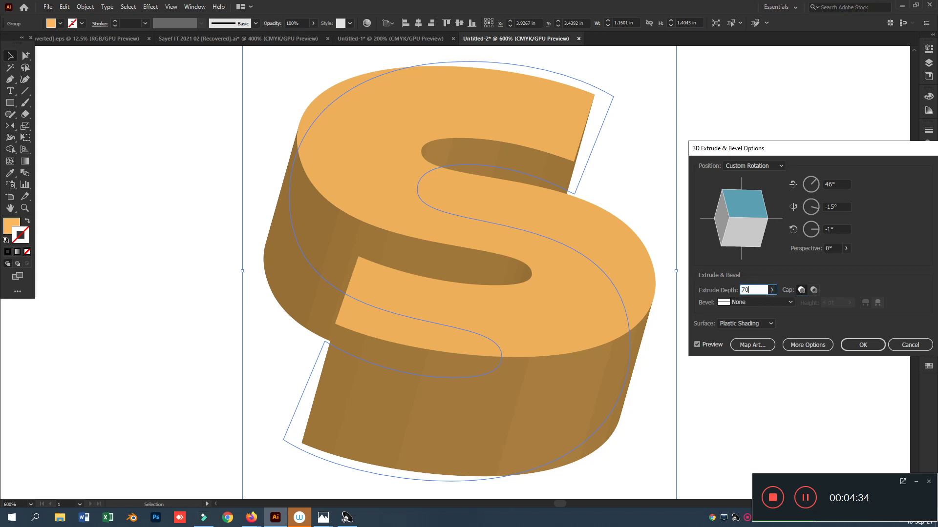
key("Tab")
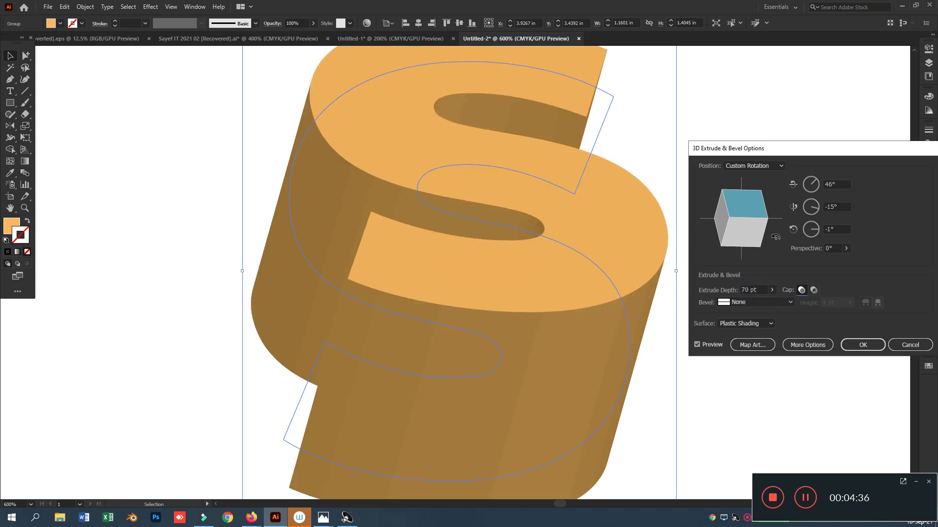
- Try the hollow cap at rotations of about 79°, -11°, 0° and 49°, -21°, 6°, and restore the solid cap
left_click_drag(750, 208, 747, 194)
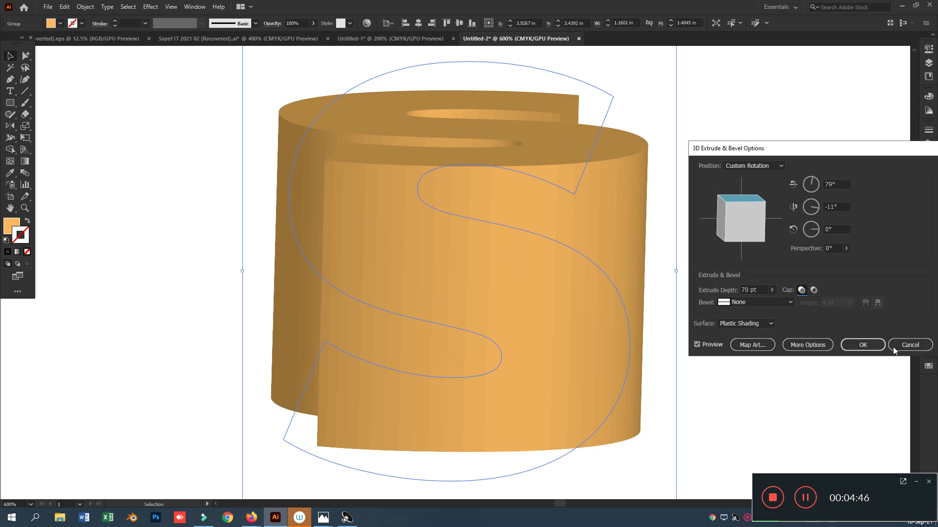
left_click(814, 290)
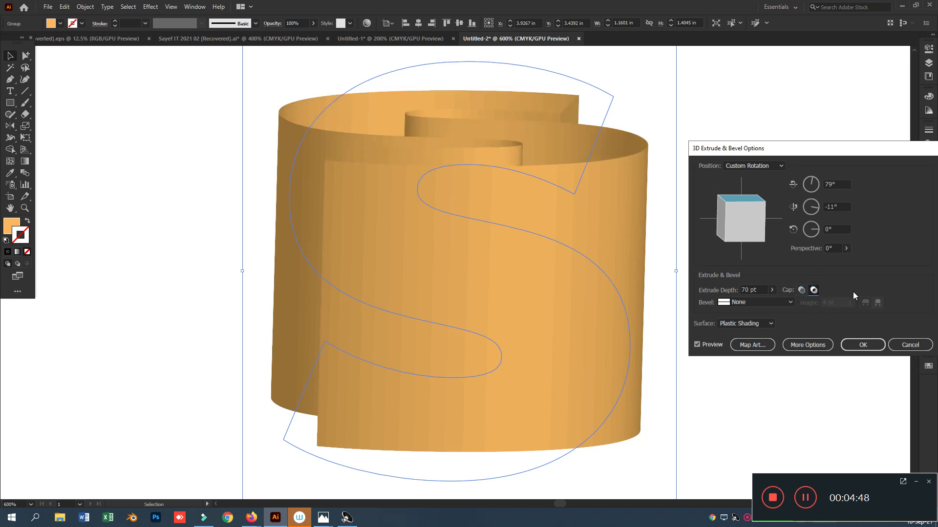
mouse_move(755, 220)
left_mouse_down()
mouse_move(756, 233)
mouse_move(755, 210)
left_mouse_up()
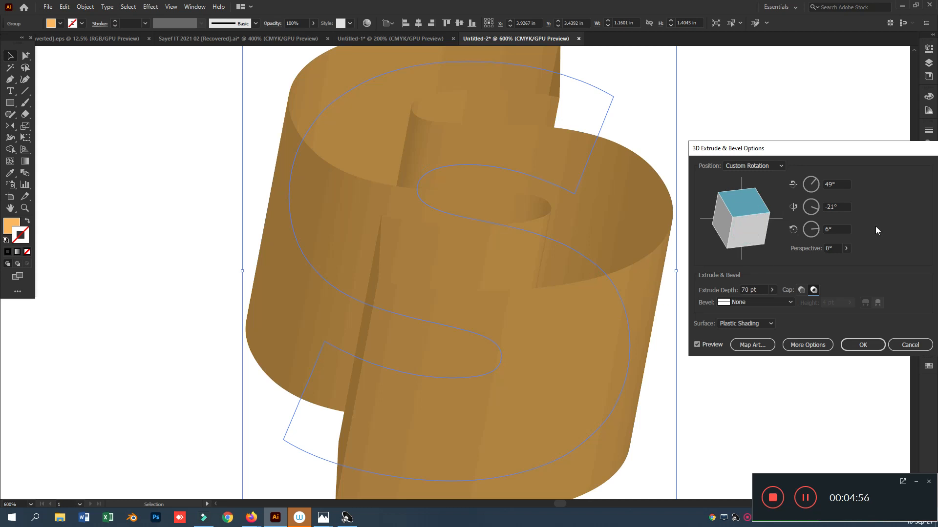
left_click(801, 290)
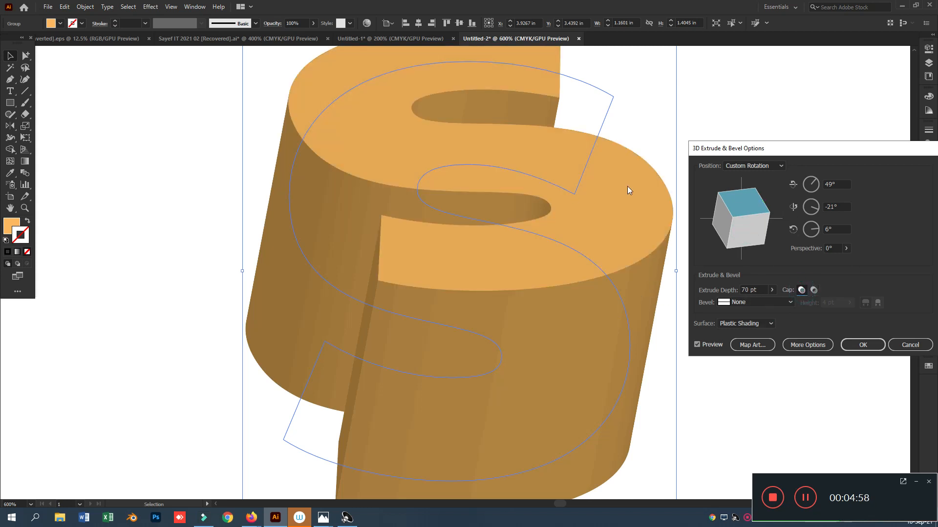
- Set the letter's extrude depth to 50 pt and rotate it to about 45°, -29°, 3°
left_click(761, 287)
type("50")
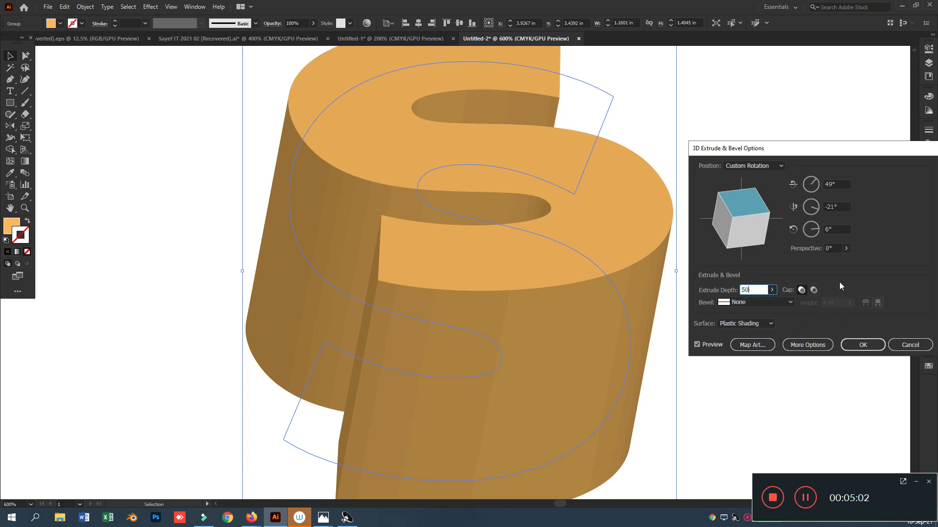
left_click_drag(752, 217, 759, 218)
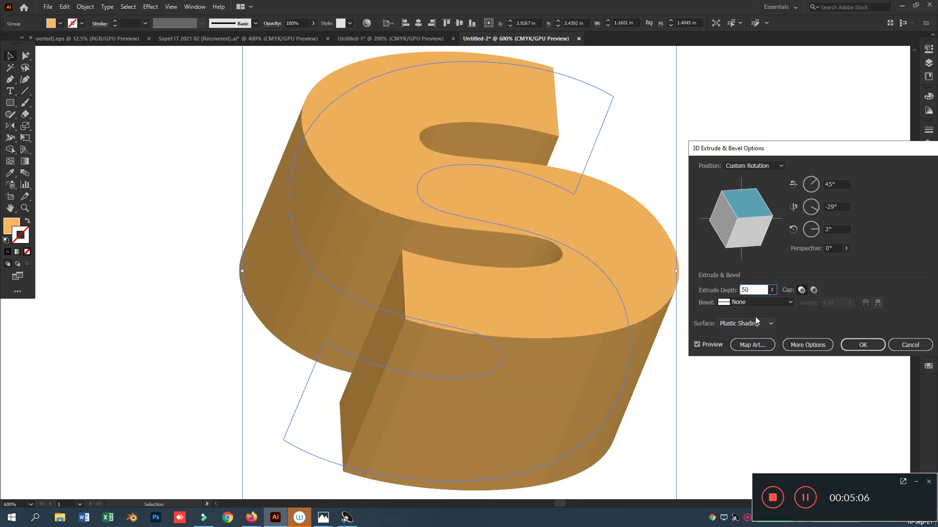
- Give the extruded letter S the Classic bevel
left_click(742, 304)
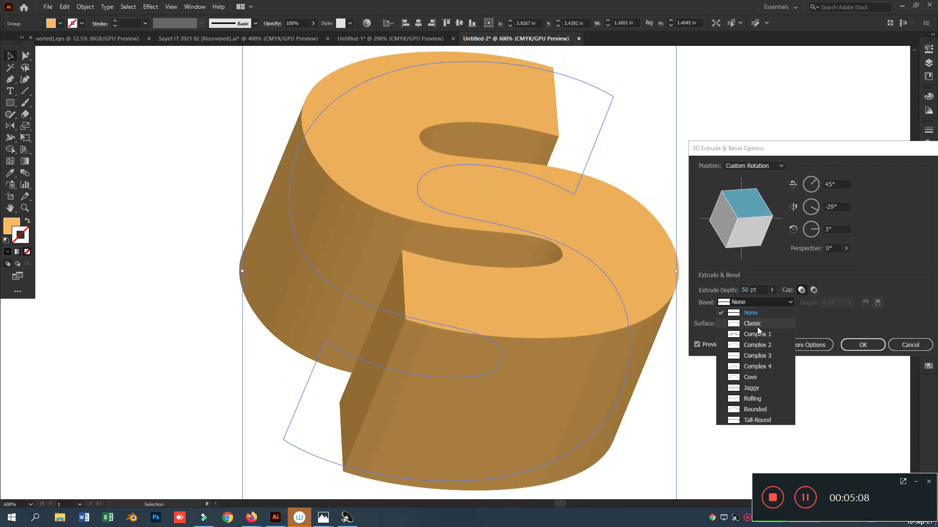
left_click(754, 325)
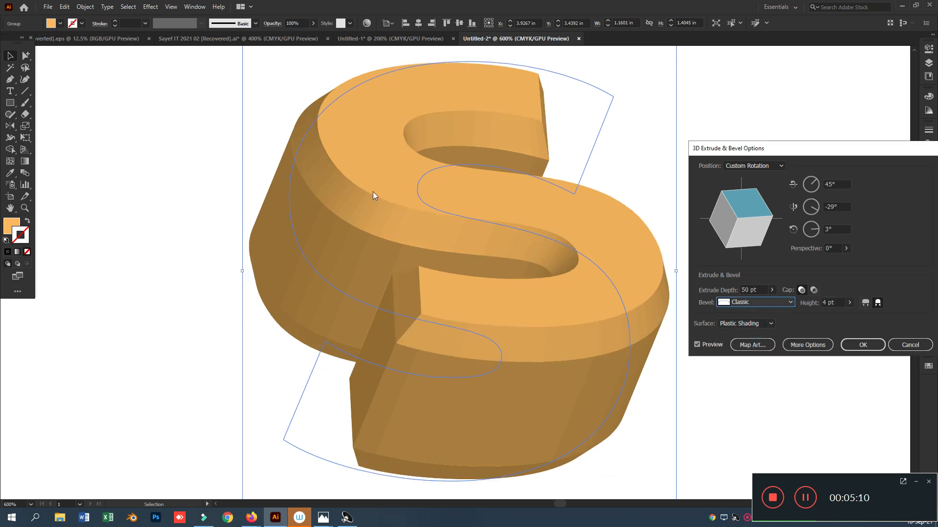
- Try the Complex 1, Complex 3, Jaggy and Rolling bevels on the extruded letter S
left_click(751, 303)
left_click(754, 333)
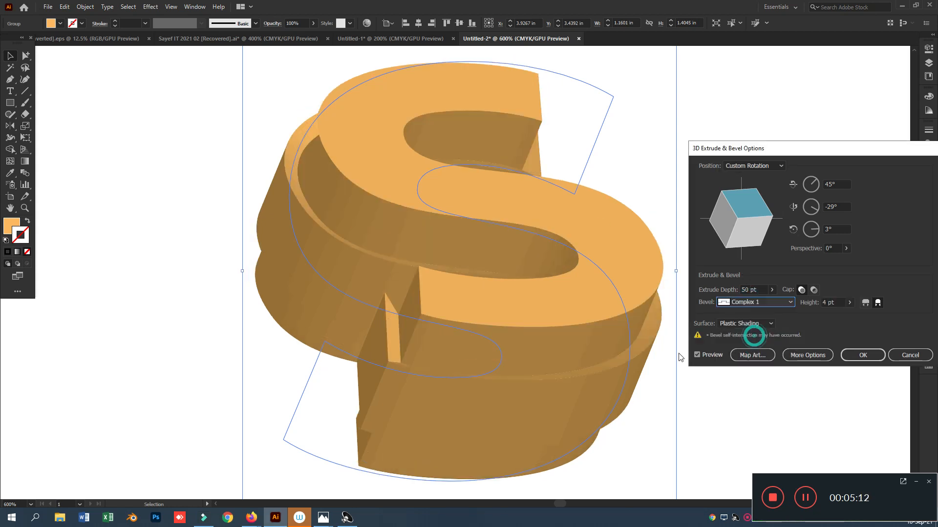
left_click(781, 302)
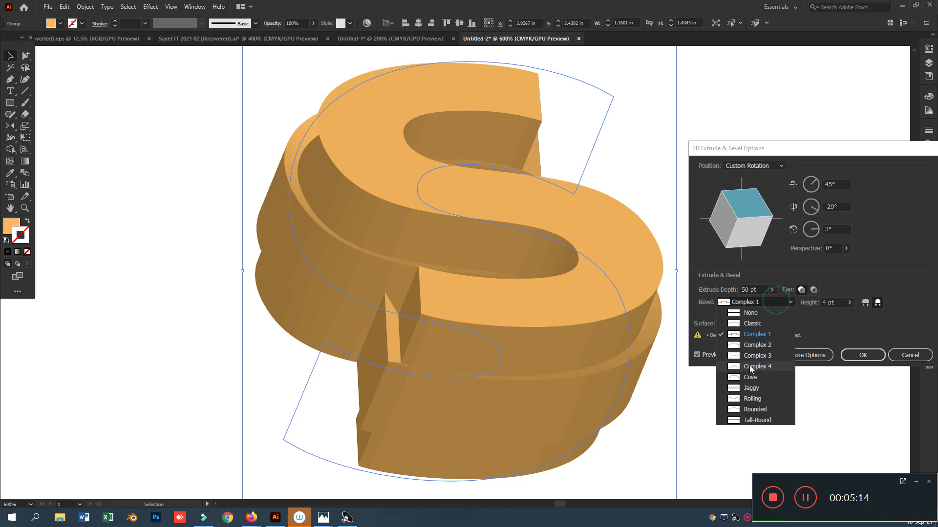
left_click(755, 358)
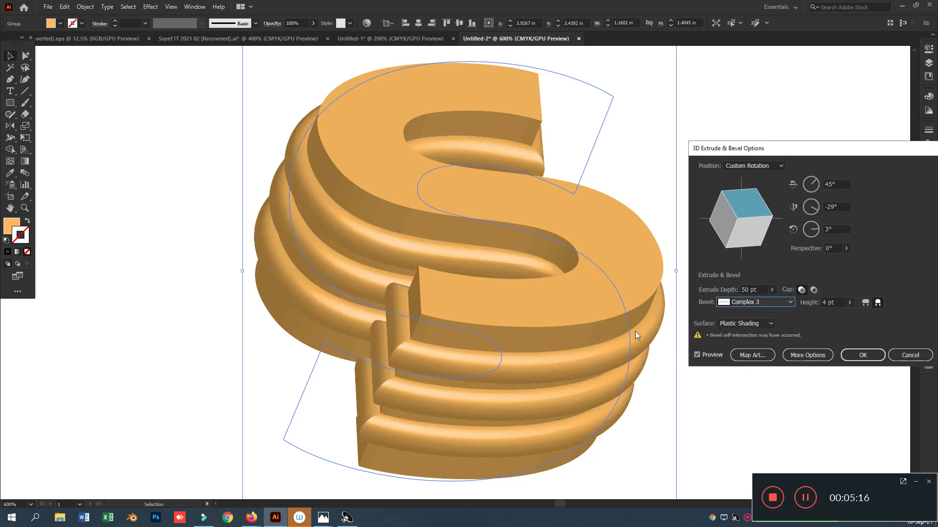
left_click(752, 304)
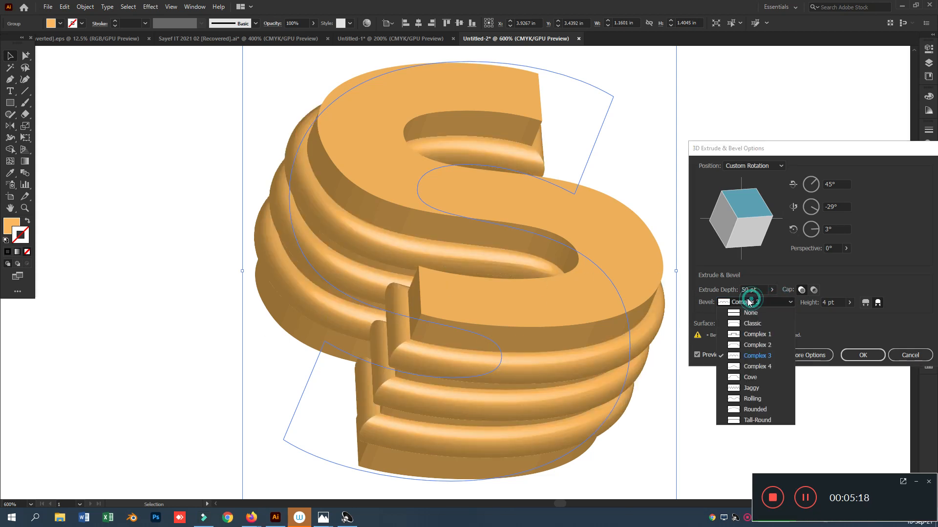
left_click(750, 389)
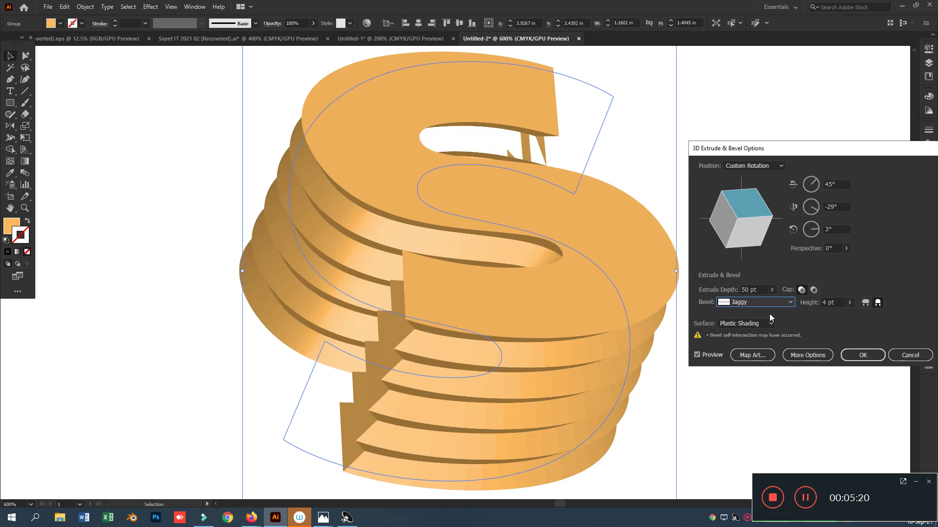
left_click(768, 302)
left_click(755, 399)
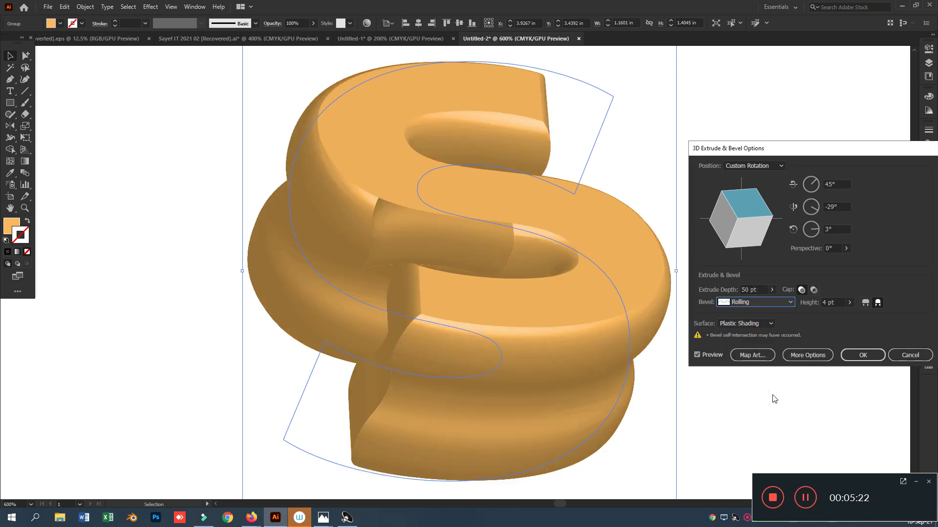
- Compare no bevel with the Classic bevel on the letter S, leaving the bevel set to None
left_click(762, 304)
left_click(754, 313)
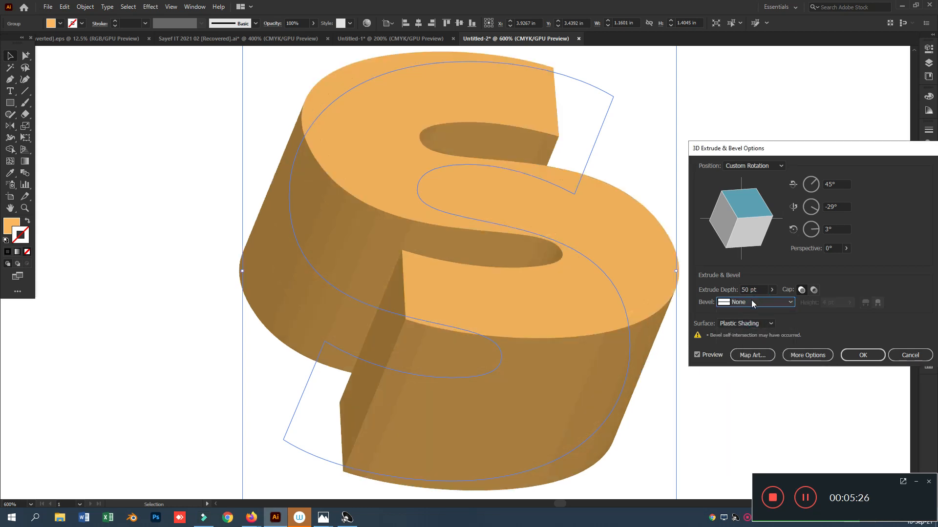
left_click(751, 302)
left_click(748, 323)
left_click(758, 304)
left_click(754, 313)
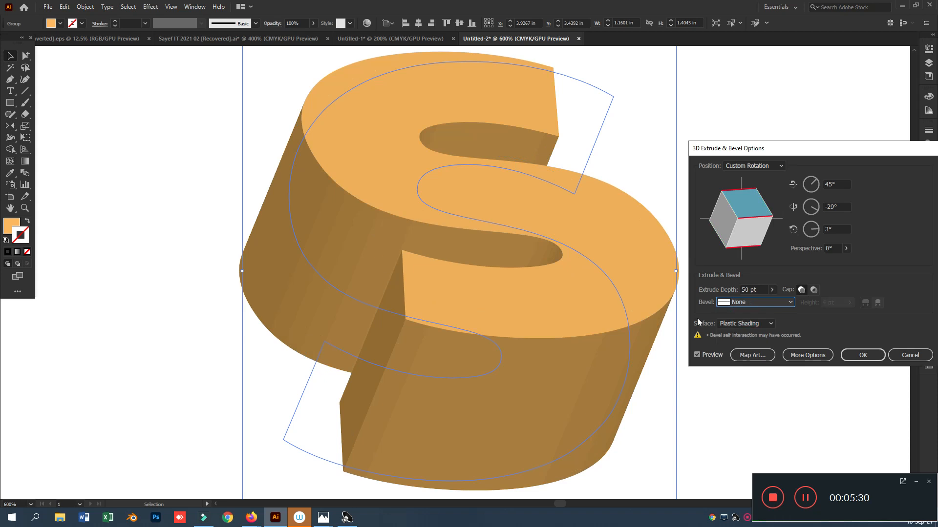
- Try the Wireframe, No Shading and Diffuse Shading surfaces on the letter S
left_click(759, 325)
left_click(754, 333)
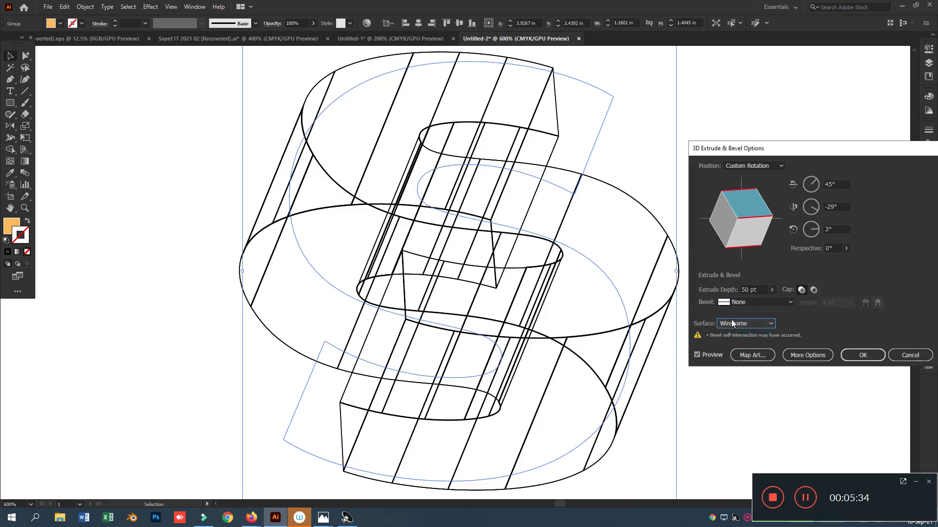
left_click(758, 325)
left_click(753, 349)
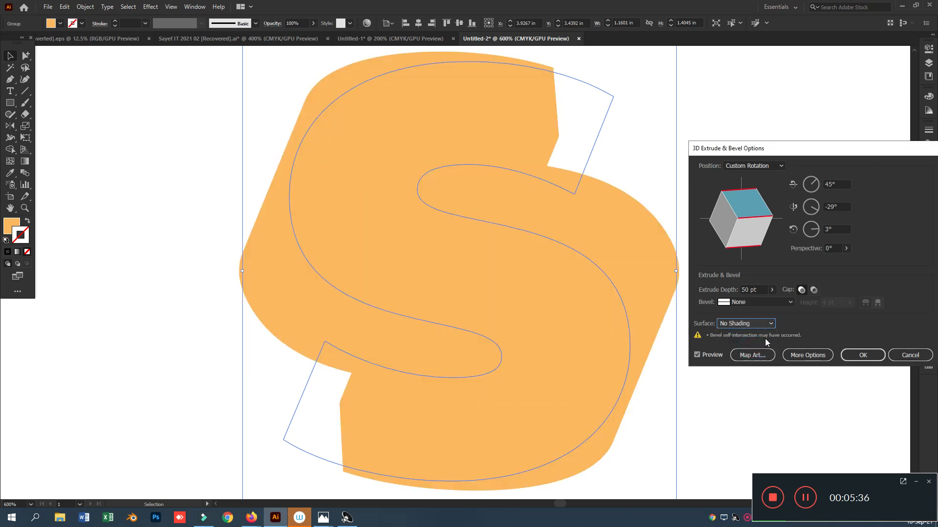
left_click(757, 326)
left_click(754, 357)
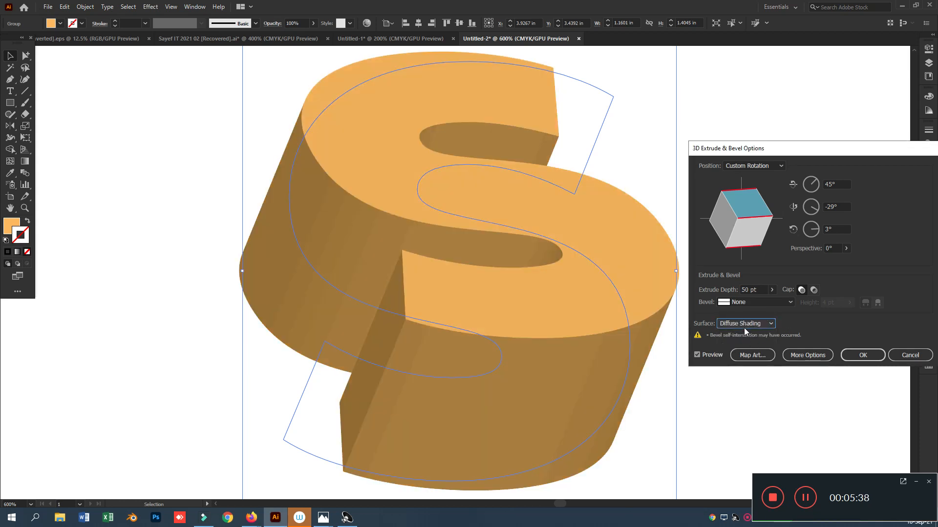
- Set the letter's surface to Plastic Shading, show the lighting options and move the light to the sphere's upper left
left_click(744, 325)
left_click(745, 364)
left_click(809, 357)
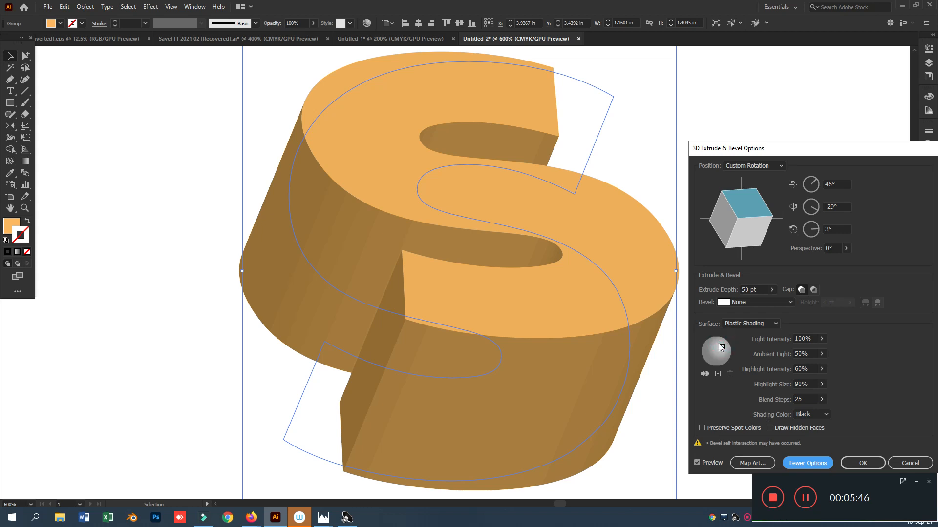
left_click_drag(716, 342, 713, 347)
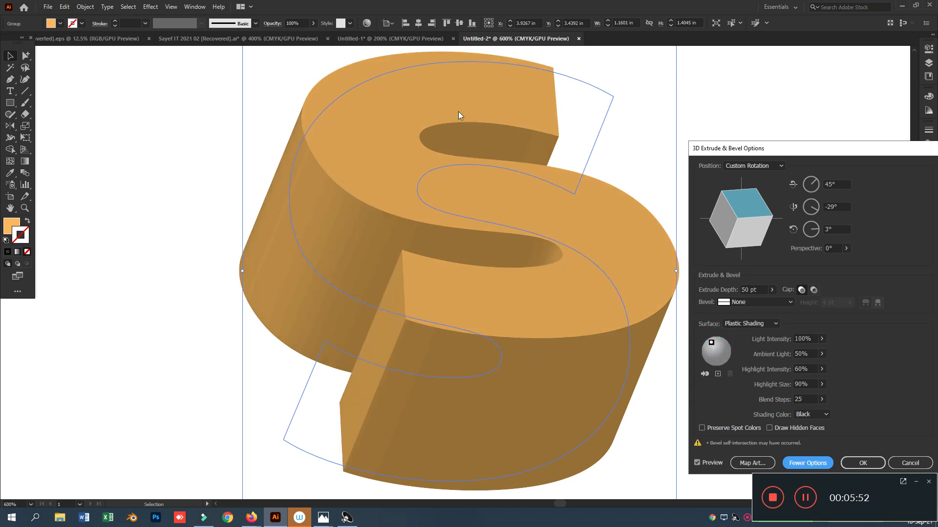
- Add a second light, placing one light at the sphere's lower-left edge and the other at its upper right
left_click(717, 374)
left_click_drag(717, 353, 704, 356)
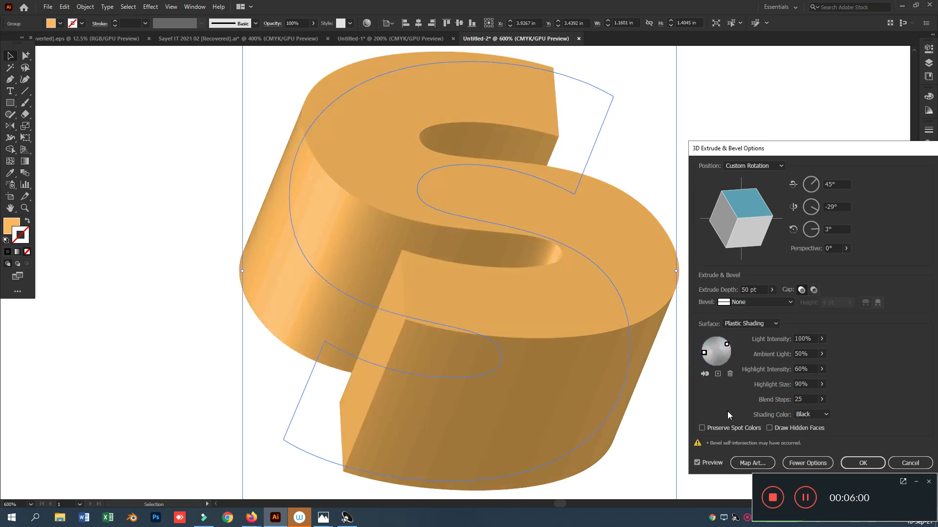
left_click_drag(705, 353, 705, 356)
left_click(705, 357)
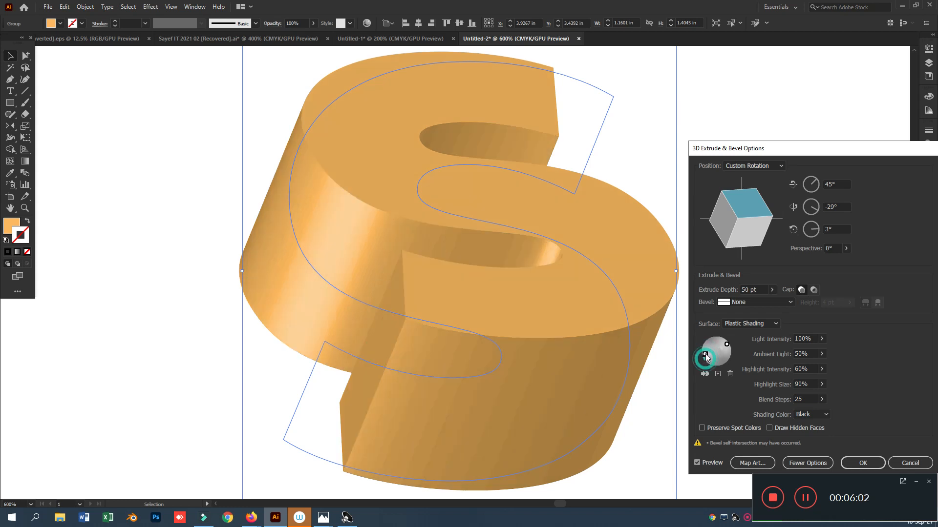
left_click(702, 355)
left_click_drag(705, 354, 704, 359)
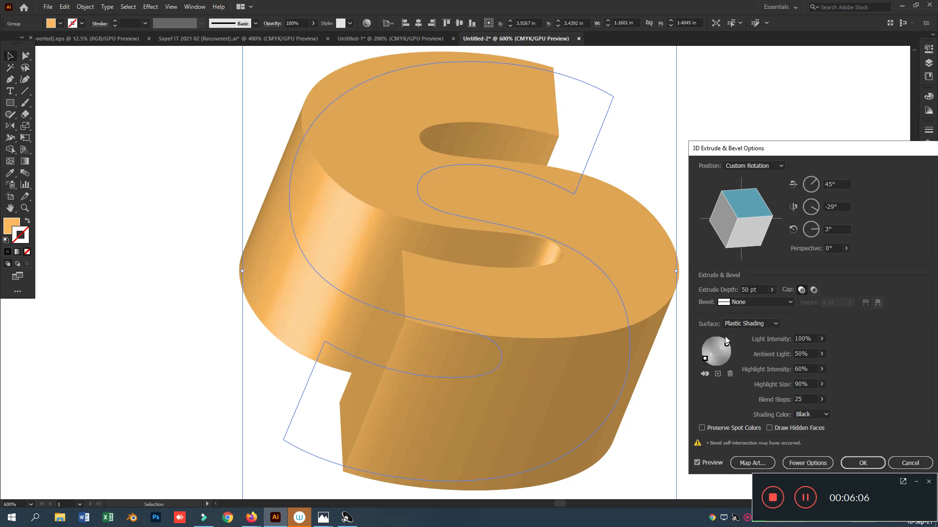
left_click_drag(726, 345, 723, 340)
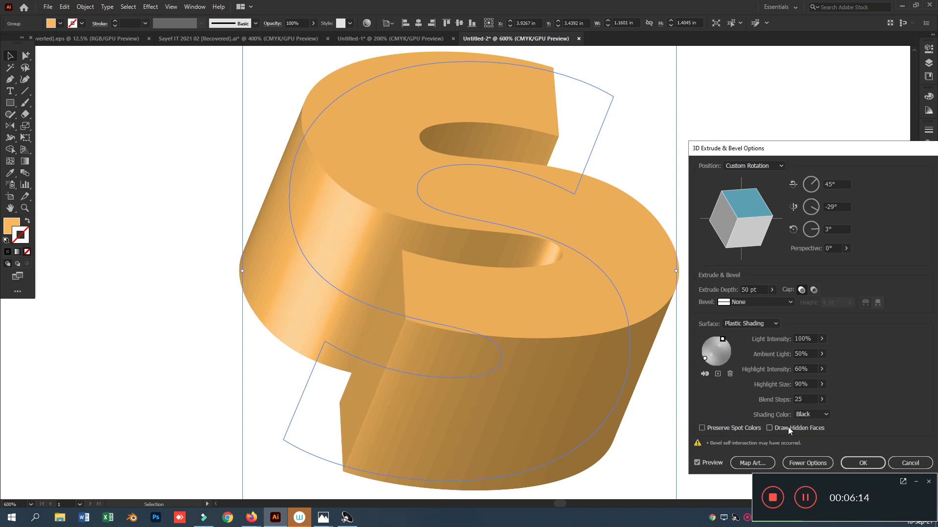
- Toggle Preserve Spot Colors on and back off, and open Map Art with its dialog moved clear of the letter
left_click(714, 428)
left_click(714, 428)
left_click(752, 463)
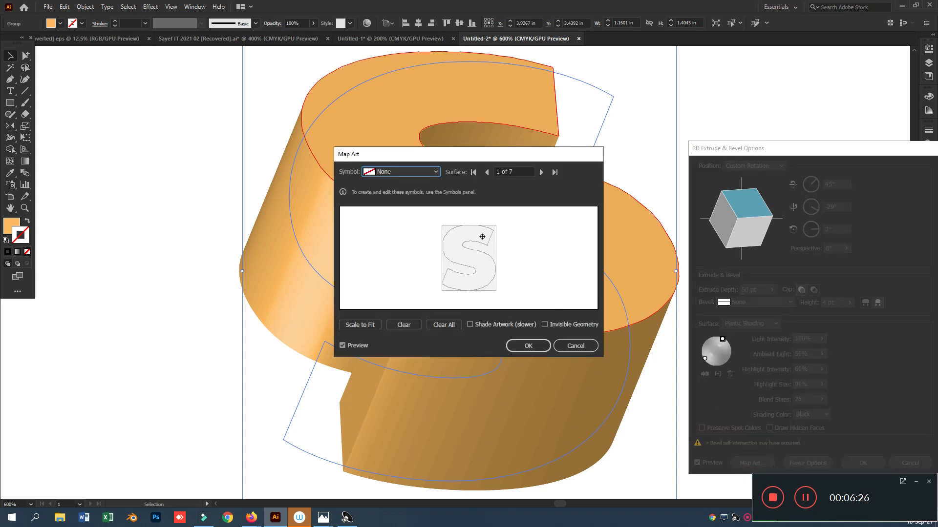
left_click_drag(432, 152, 761, 187)
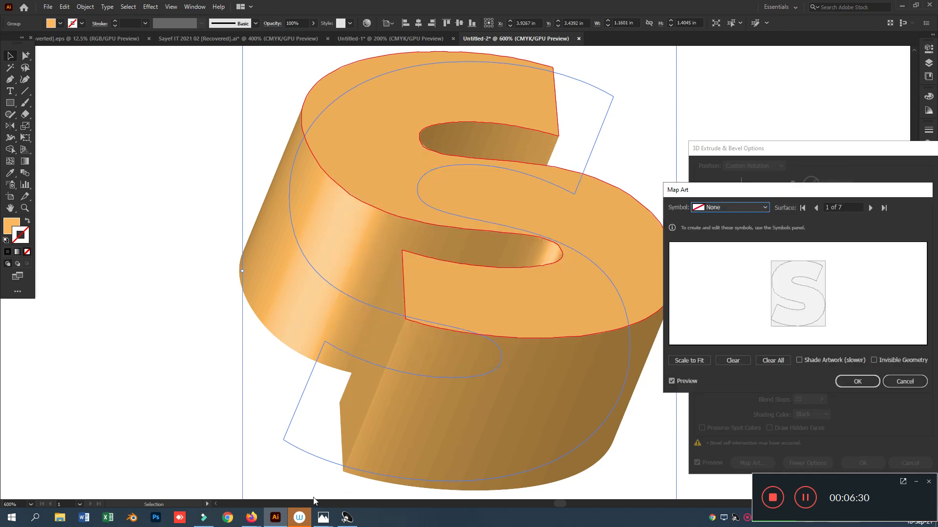
- Switch to the Google Meet call in Firefox, admit the waiting participant and return to the Map Art dialog in Illustrator
mouse_move(251, 517)
left_click(195, 465)
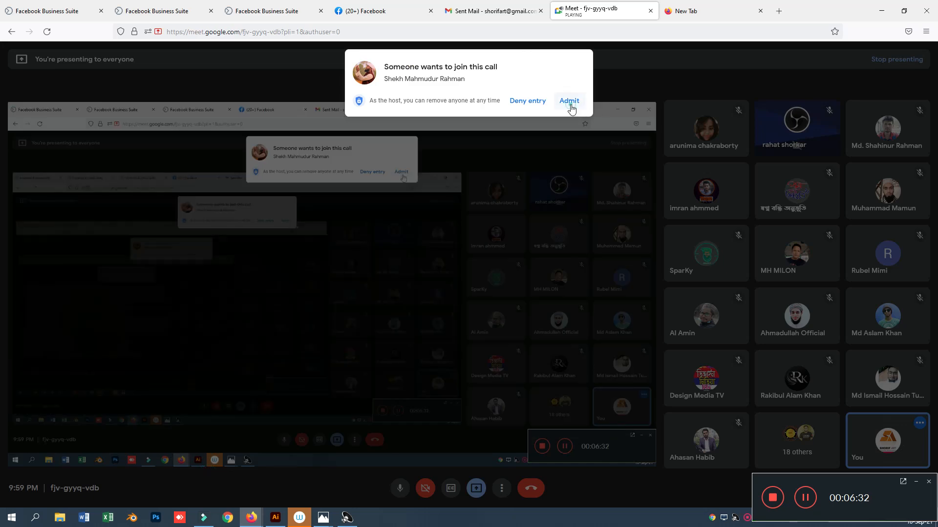
left_click(569, 101)
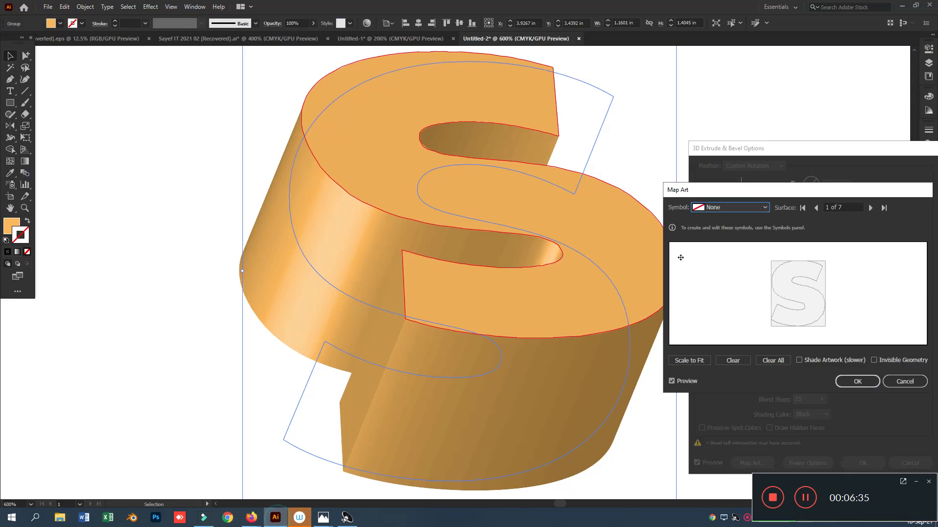
left_click(276, 517)
- Step through all seven mappable surfaces of the letter S, ending back at the front face
left_click(870, 208)
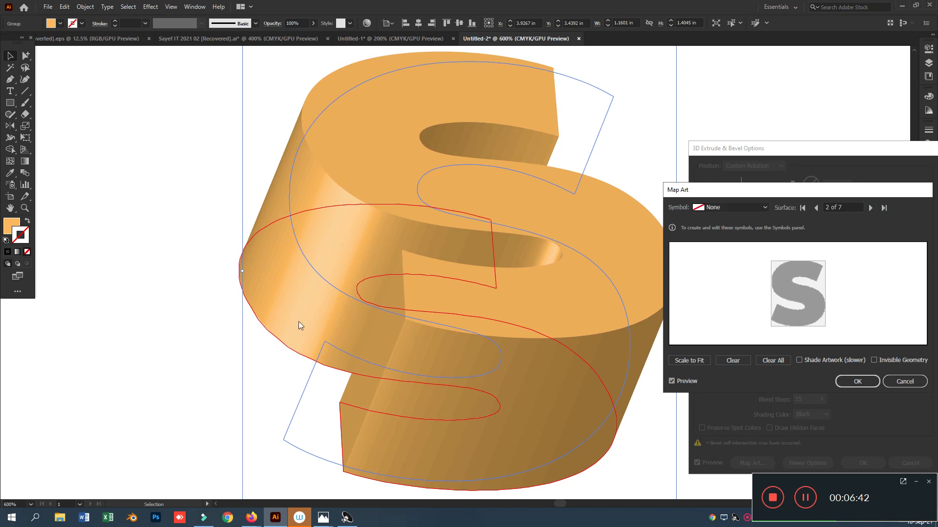
left_click(871, 208)
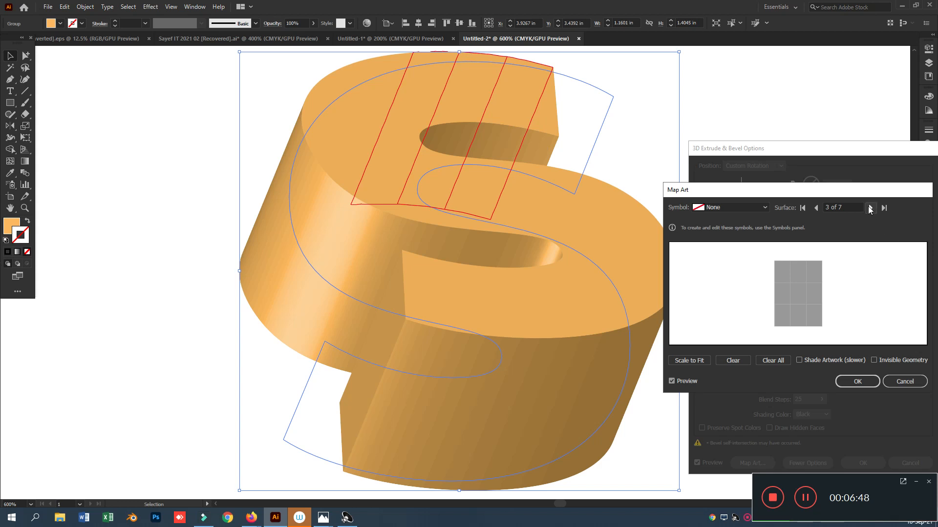
left_click(870, 208)
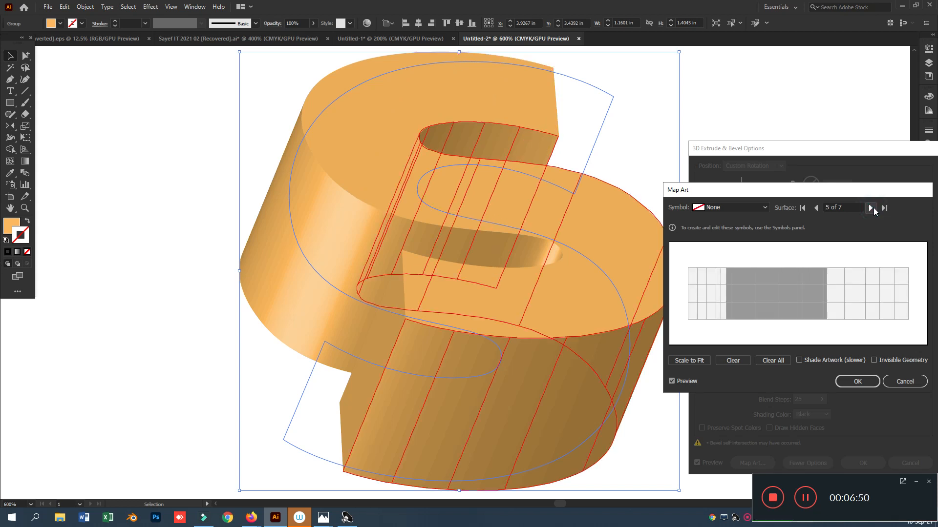
left_click(872, 207)
left_click(872, 208)
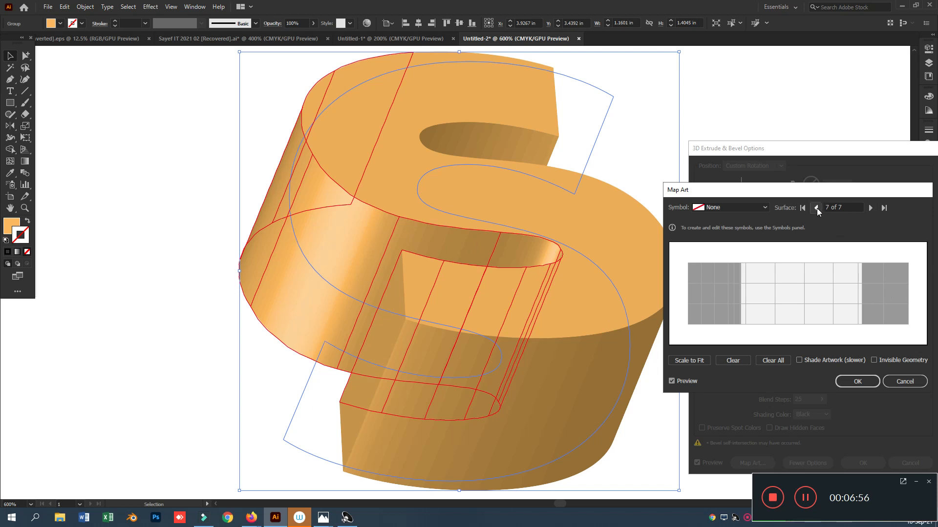
left_click(871, 208)
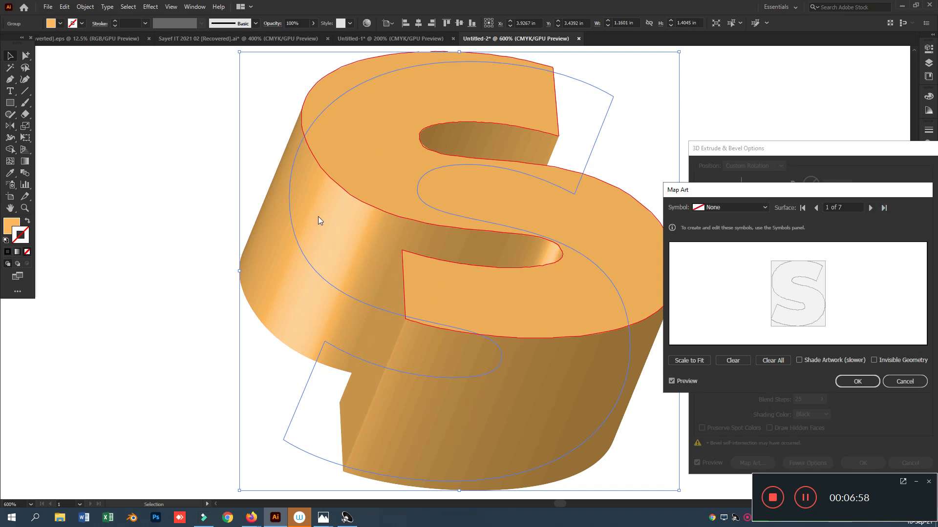
- Map the New Symbol line artwork onto the letter's front face, surface 1 of 7, and scale it to fit
left_click(728, 208)
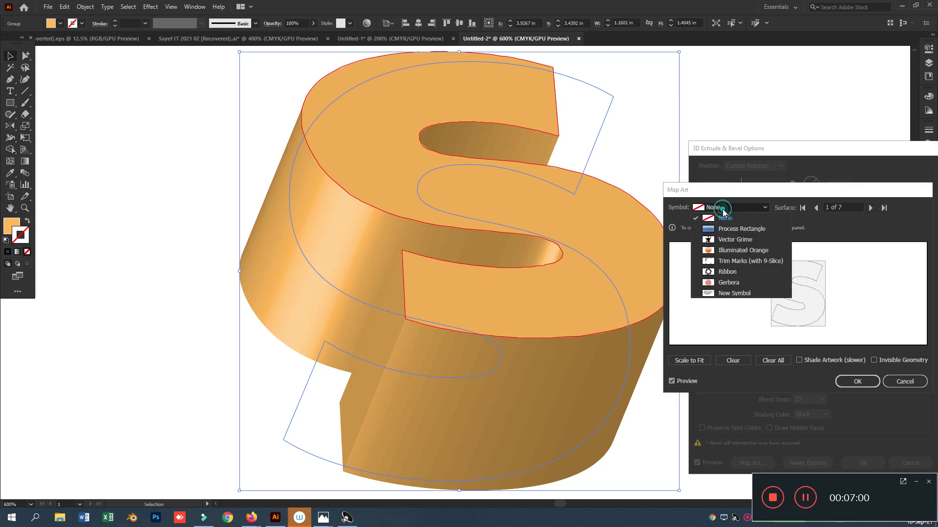
left_click(713, 295)
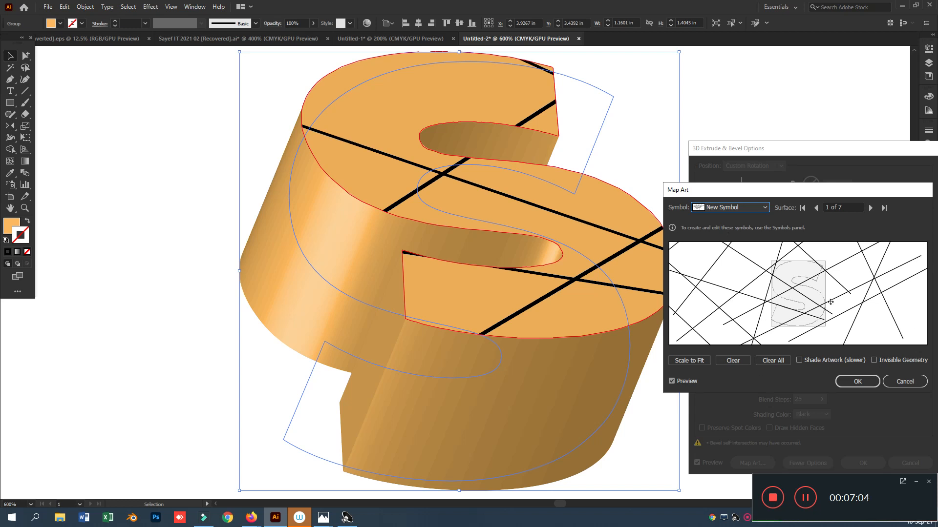
left_click_drag(779, 259, 851, 290)
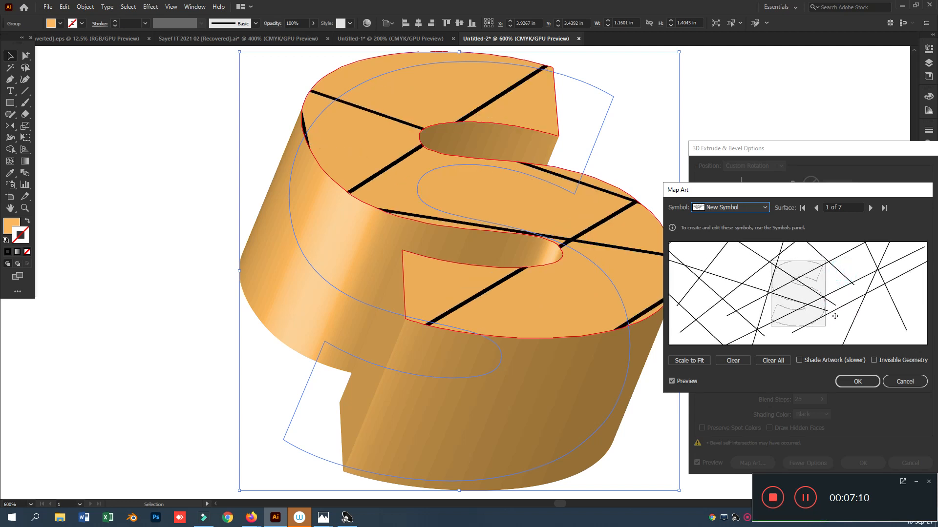
left_click(689, 363)
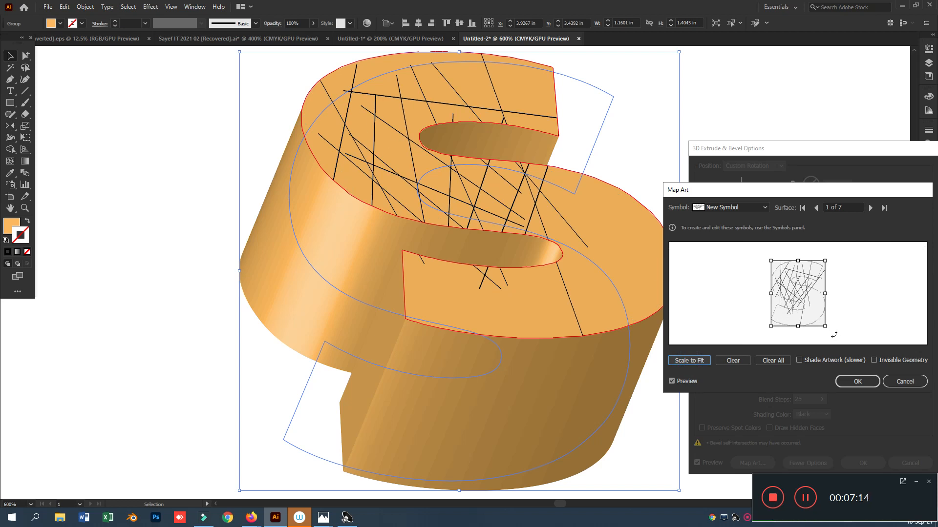
- Enlarge the mapped line symbol beyond the front face, rotate it diagonally and reposition it so the lines cross the whole S
left_click_drag(825, 327, 870, 332)
left_click_drag(771, 262, 737, 256)
left_click_drag(823, 286, 823, 304)
left_click(875, 266)
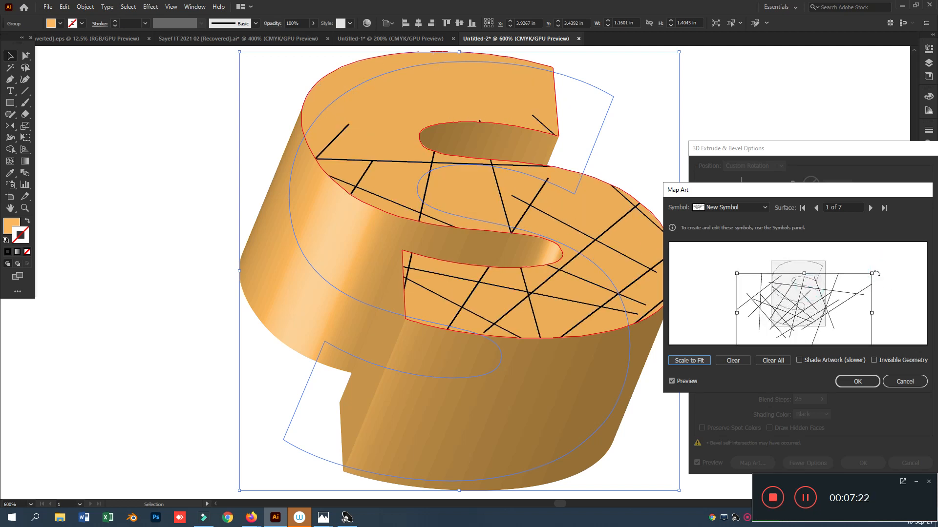
left_click_drag(877, 274, 880, 327)
left_click_drag(729, 299, 696, 302)
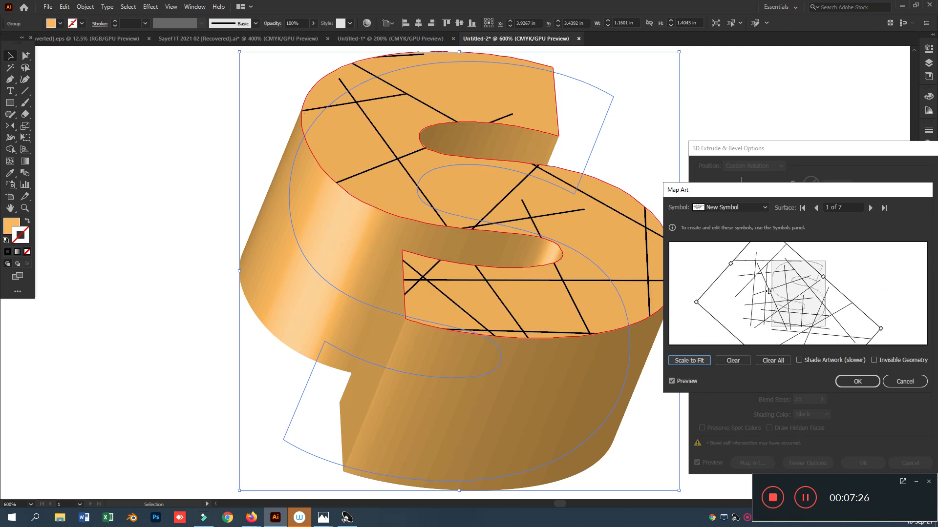
left_click_drag(768, 291, 786, 288)
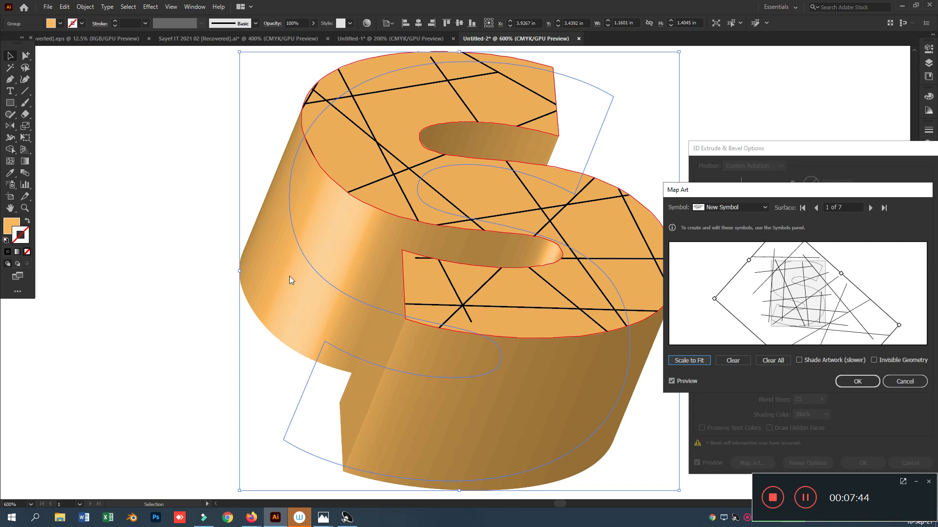
- Map the New Symbol line artwork onto the S's outer side, surface 5 of 7, and scale it to fit
left_click(871, 208)
left_click(870, 208)
left_click(870, 208)
left_click(871, 208)
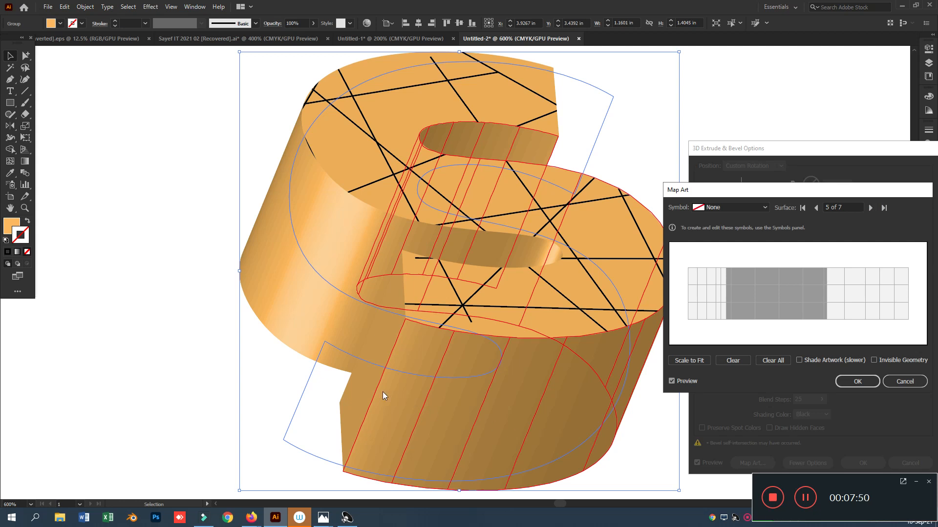
left_click(764, 207)
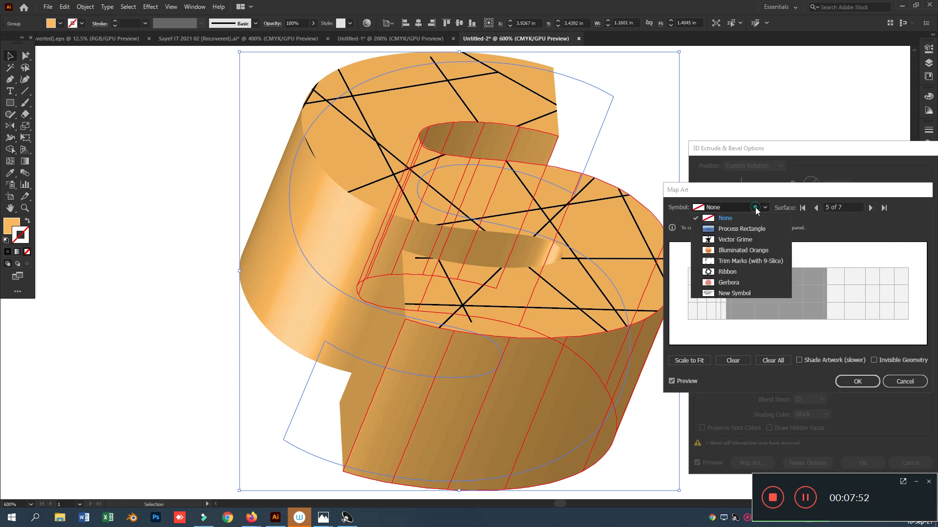
left_click(726, 295)
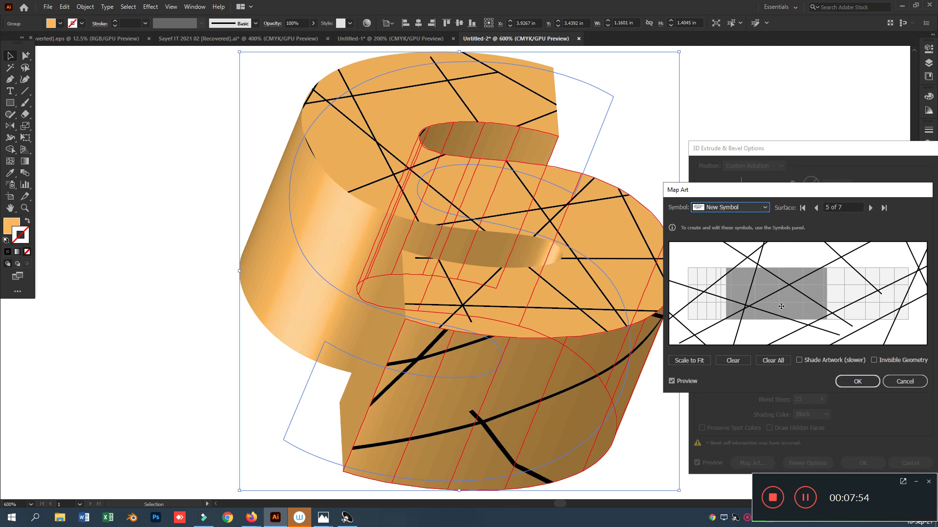
left_click(686, 361)
- Stretch the mapped lines taller than surface 5 and reposition them so they cross the visible lower side of the S
left_click_drag(784, 289, 770, 301)
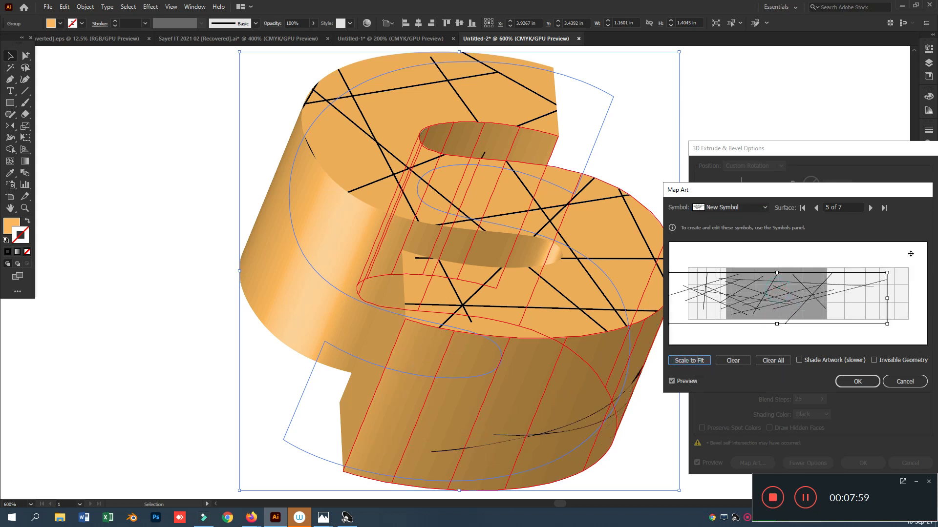
left_click(893, 274)
left_click(844, 253)
left_click(915, 276)
left_click_drag(778, 275, 791, 248)
left_click_drag(793, 279, 788, 288)
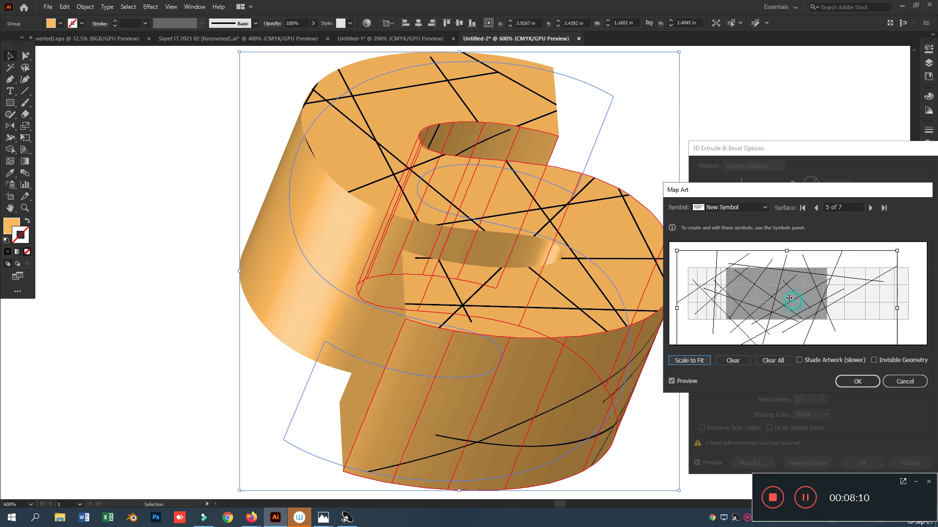
mouse_move(805, 308)
left_mouse_down()
mouse_move(765, 313)
mouse_move(822, 313)
left_mouse_up()
left_click_drag(725, 253, 689, 242)
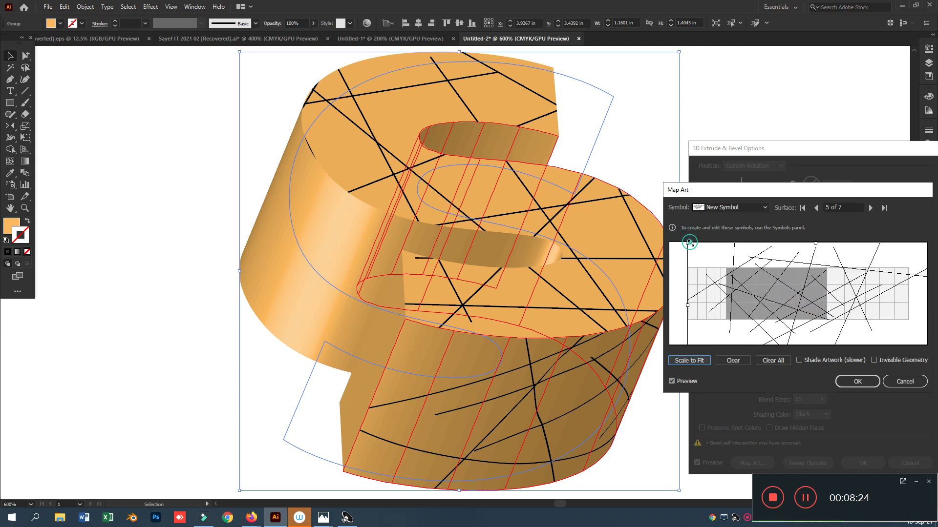
mouse_move(840, 309)
left_mouse_down()
mouse_move(831, 327)
mouse_move(832, 314)
left_mouse_up()
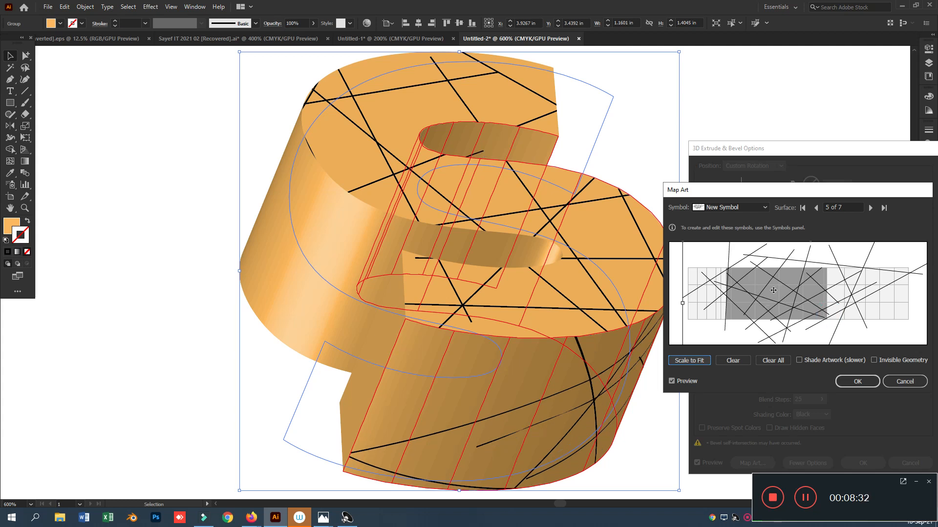
left_click_drag(809, 304, 871, 322)
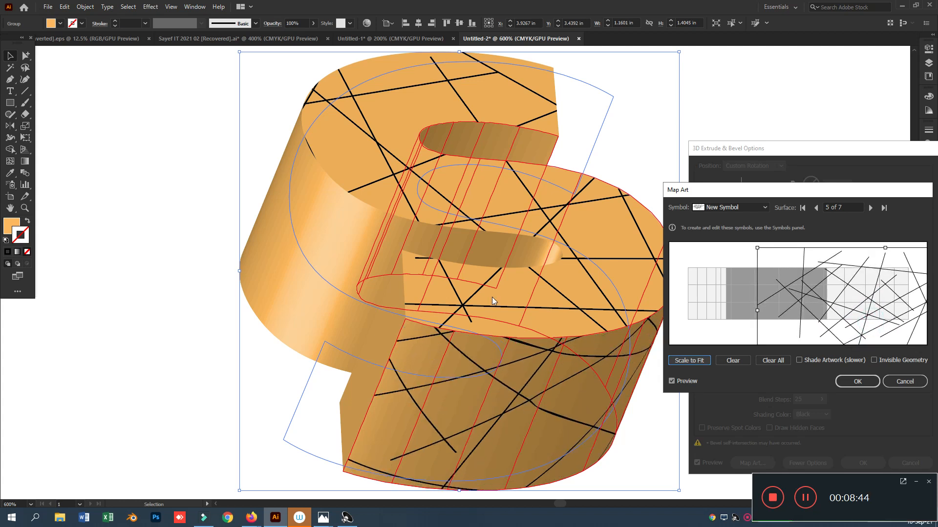
- Map the New Symbol line artwork onto surface 7 of 7 and scale it to fit
left_click(871, 208)
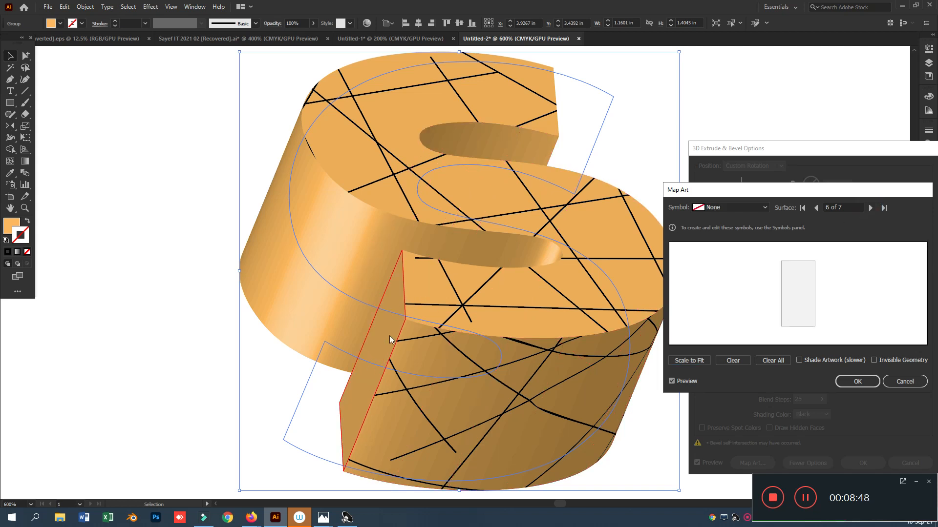
left_click(871, 207)
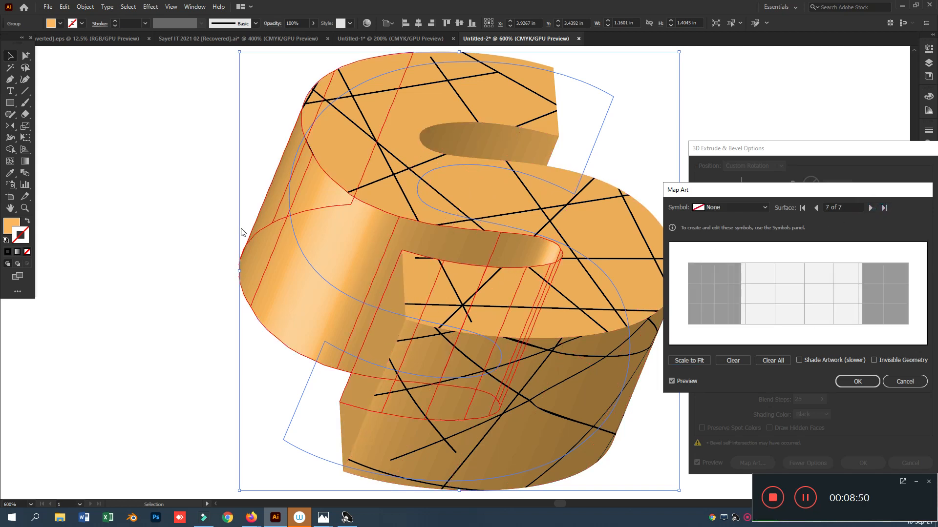
left_click(736, 208)
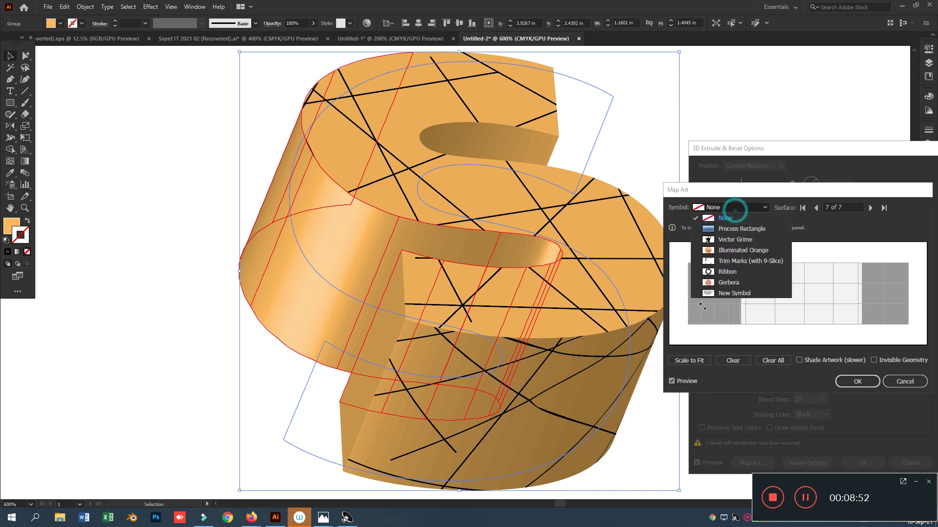
left_click(737, 293)
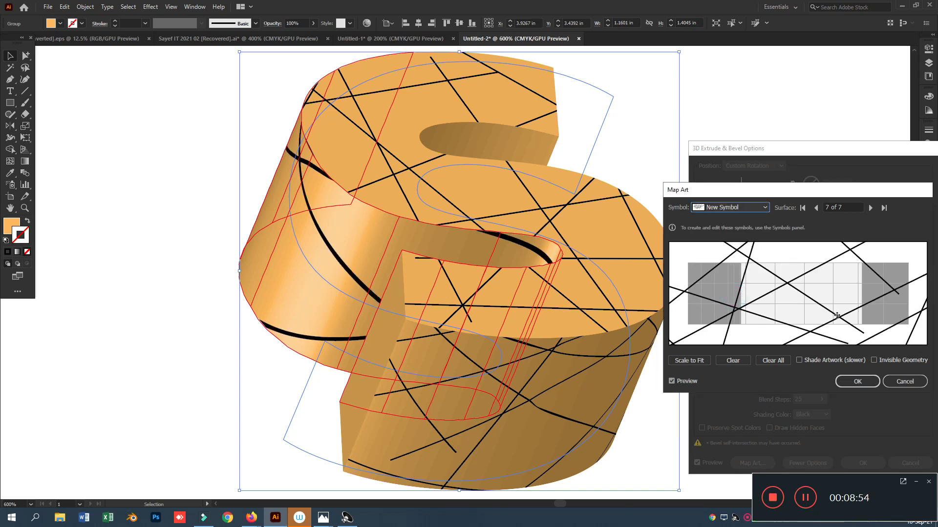
left_click(691, 361)
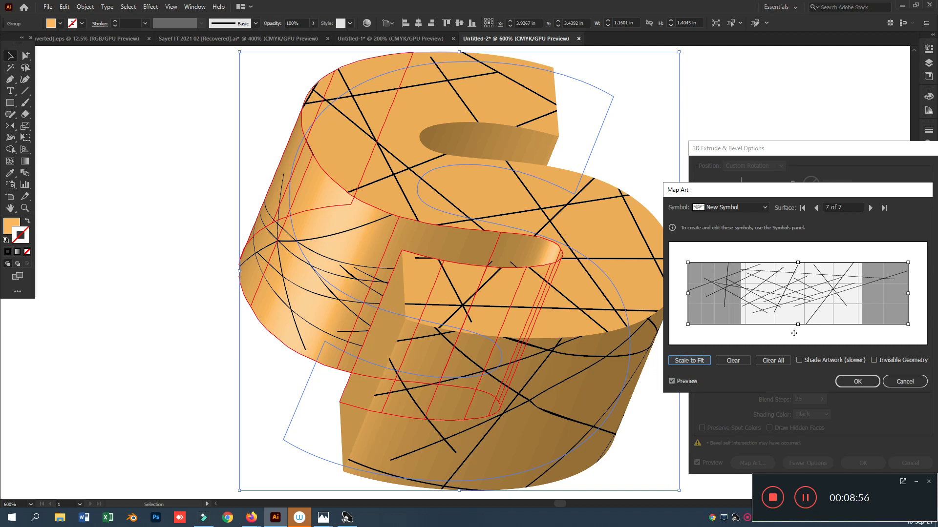
- Enlarge the mapped lines beyond surface 7's height and width and reposition them to cover the curved upper side of the S
mouse_move(798, 325)
left_mouse_down()
mouse_move(790, 309)
mouse_move(802, 335)
left_mouse_up()
left_click_drag(797, 262, 797, 250)
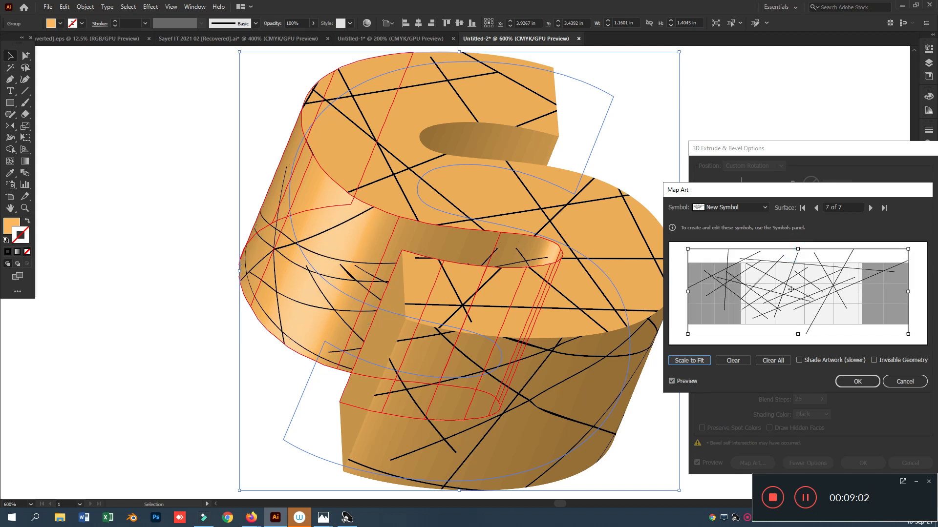
left_click_drag(799, 335, 799, 345)
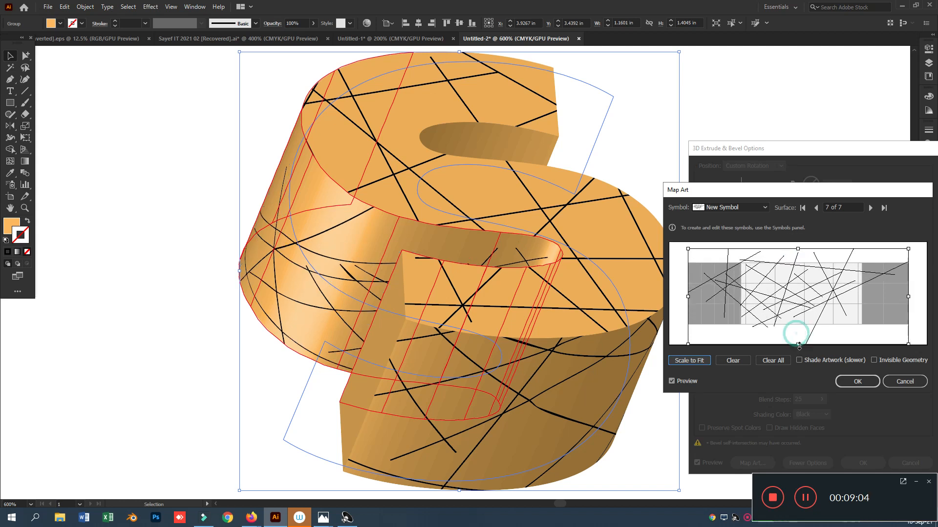
left_click_drag(784, 385, 834, 344)
left_click_drag(794, 282, 800, 314)
left_click_drag(776, 278, 780, 246)
left_click_drag(765, 281, 809, 245)
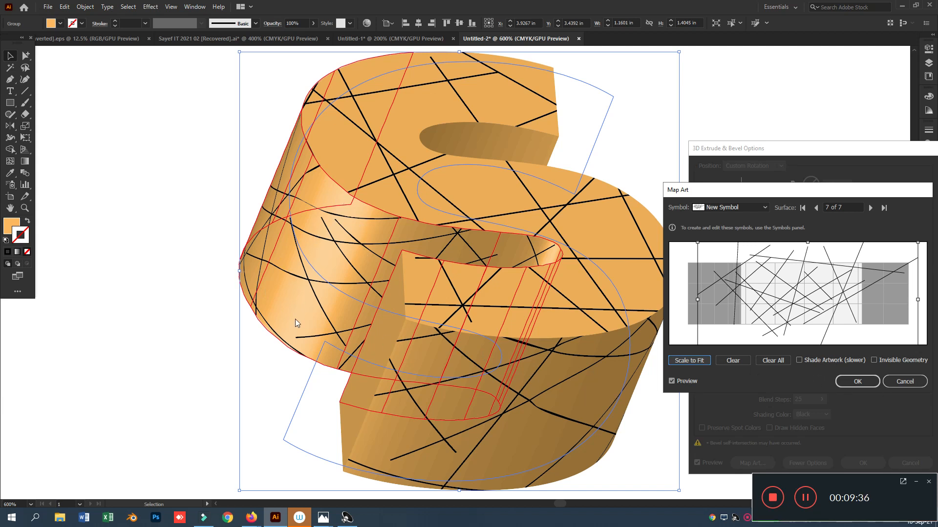
left_click_drag(798, 289, 771, 290)
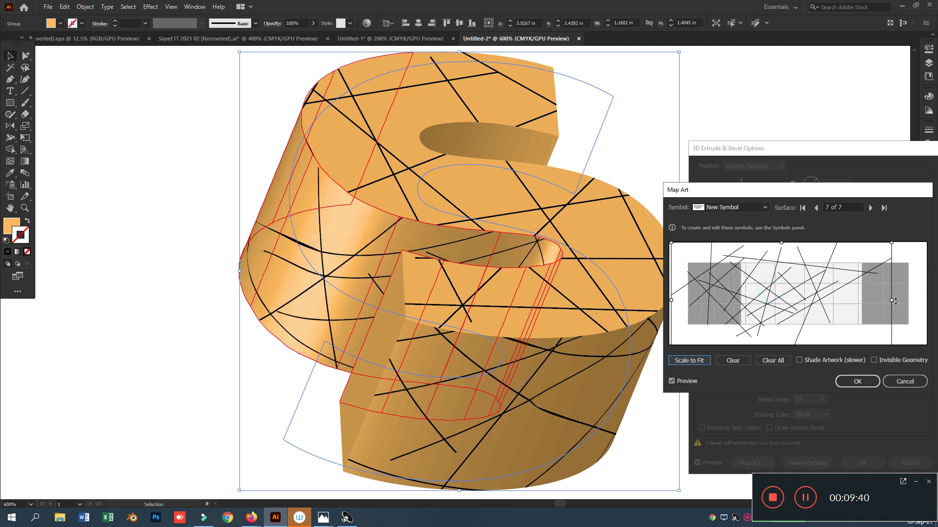
left_click_drag(895, 301, 916, 300)
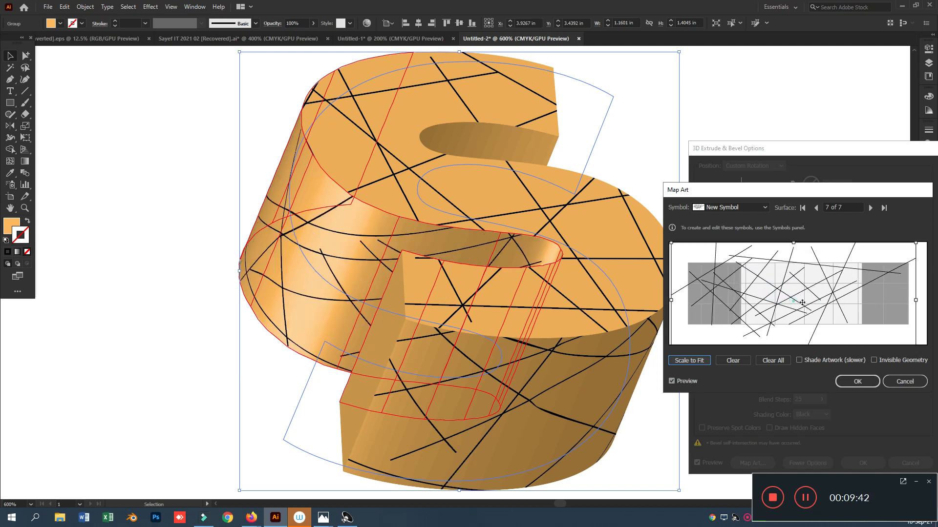
left_click_drag(802, 303, 809, 304)
- Try Shade Artwork on the mapped lines, return to surface 5, and turn the shading option off
left_click(804, 361)
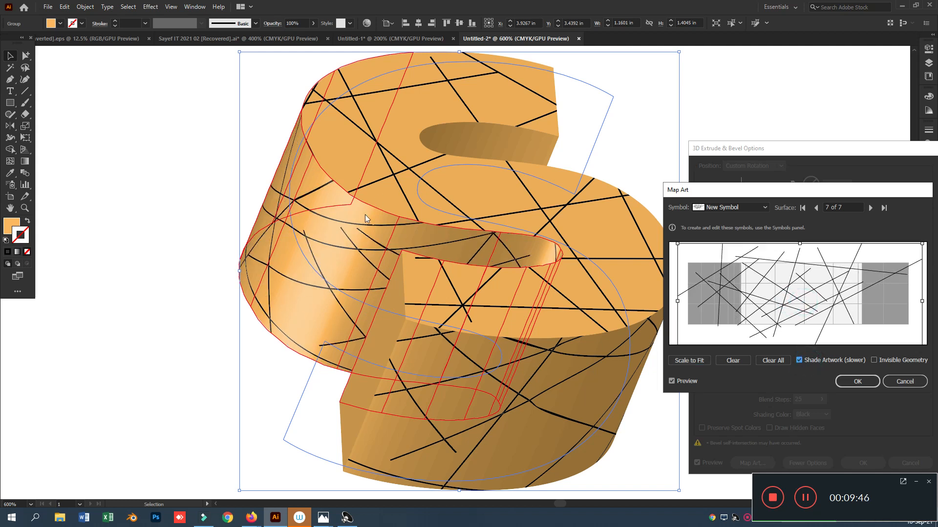
left_click(816, 208)
left_click(815, 208)
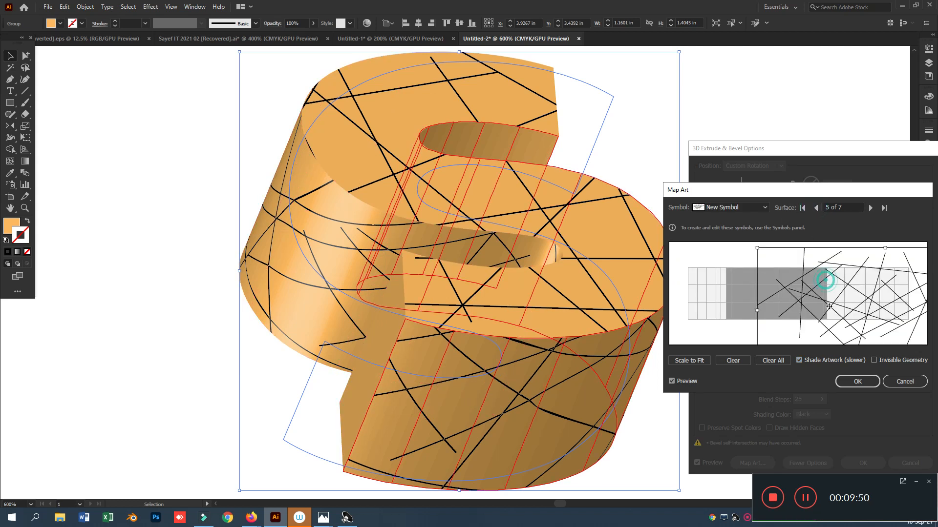
left_click(812, 361)
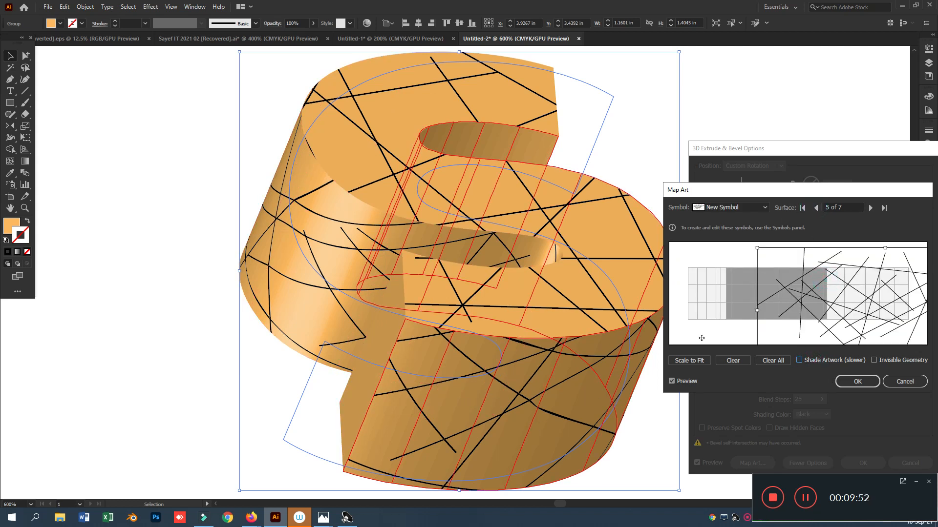
- Apply the mapped artwork and the 3D Extrude & Bevel settings, and deselect the letter
left_click(859, 383)
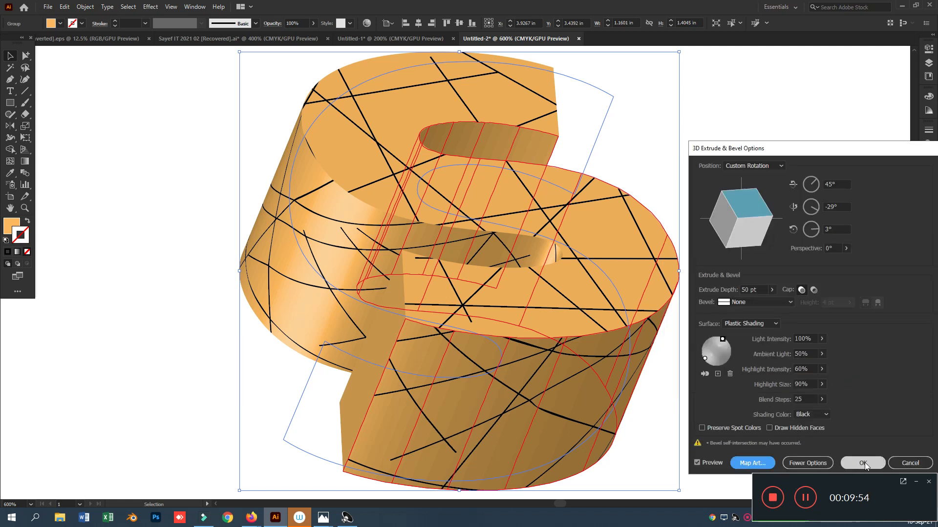
left_click(863, 463)
left_click(760, 190)
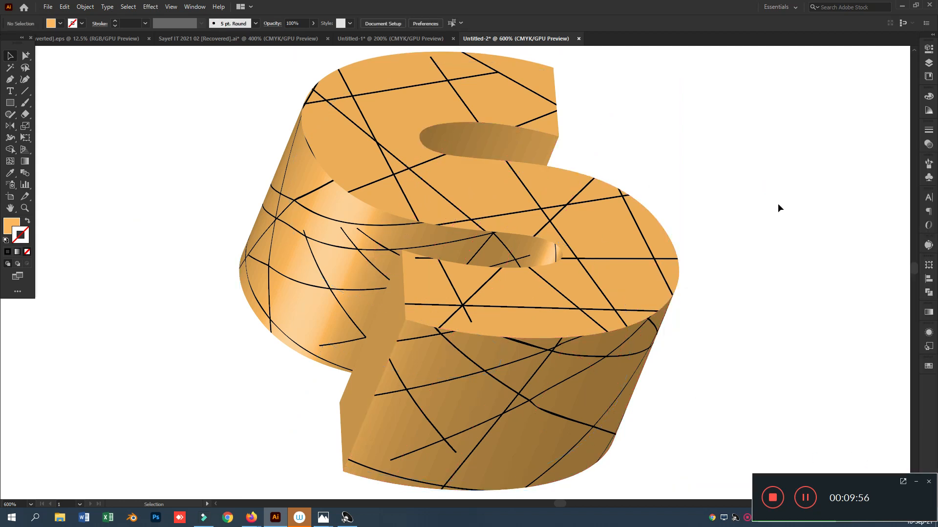
- Shift the extruded S slightly down and to the left, and expand its appearance into editable artwork
key("ctrl+minus")
left_click(568, 294)
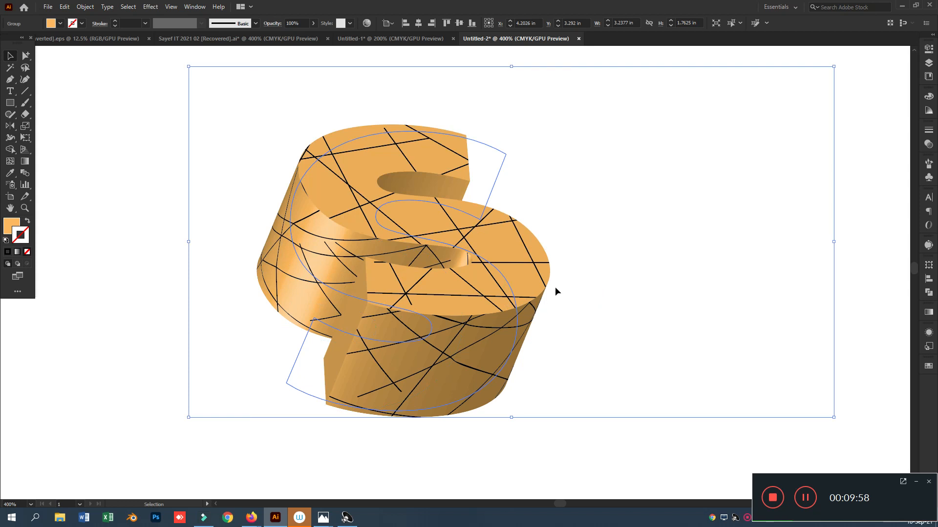
left_click_drag(522, 289, 513, 296)
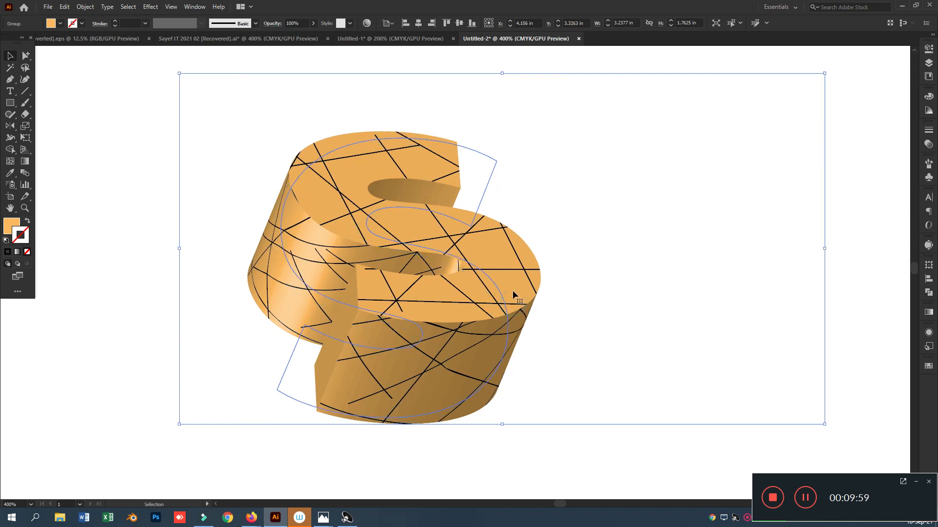
left_click(85, 7)
left_click(148, 133)
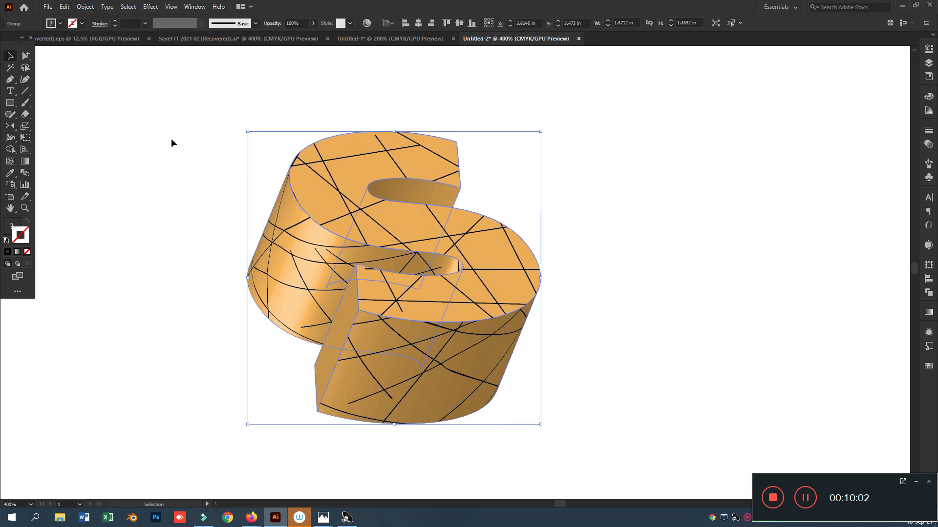
- Move the expanded S to the right and ungroup its artwork repeatedly to separate the surfaces
left_click(665, 279)
left_click_drag(447, 245, 506, 241)
right_click(524, 231)
left_click(561, 312)
left_click(721, 302)
left_click(520, 209)
right_click(520, 210)
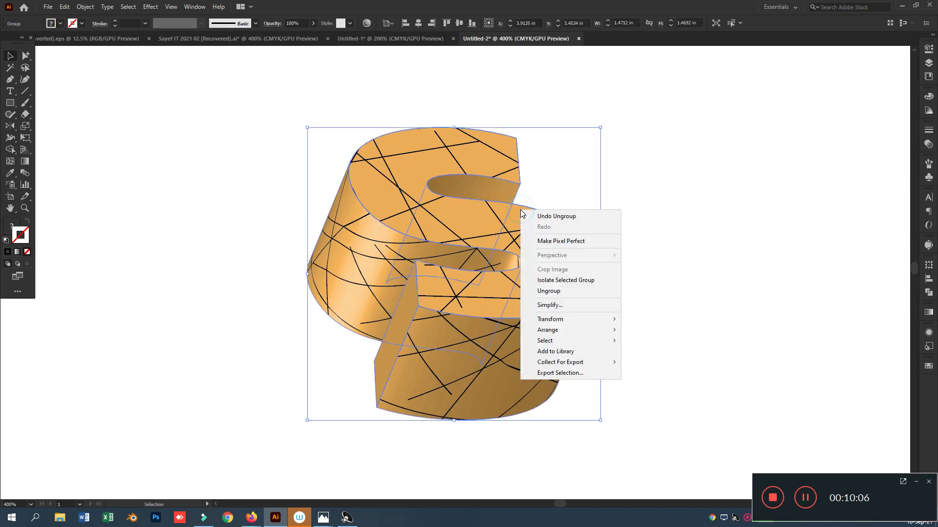
left_click(559, 292)
left_click(741, 307)
- Ungroup the front face and select its orange shape on its own, keeping it in place beneath the lines
left_click(480, 215)
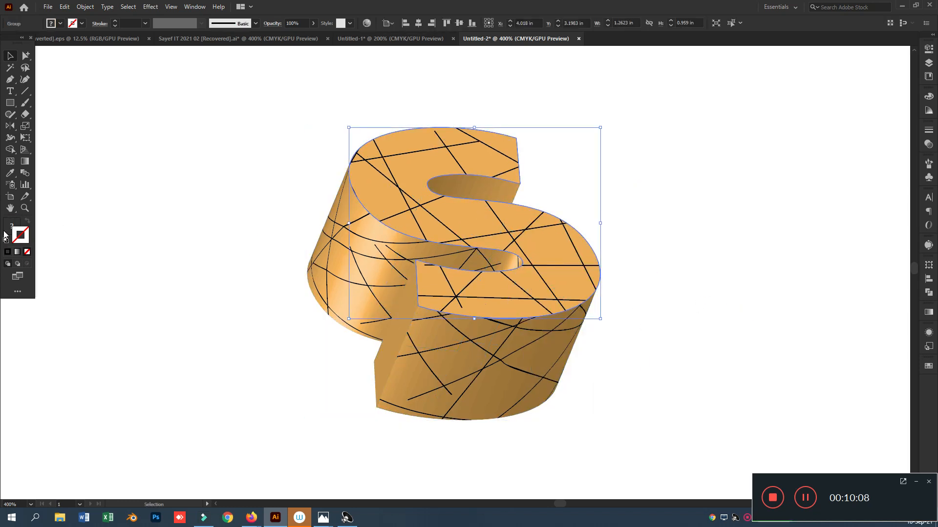
right_click(645, 195)
left_click(714, 276)
left_click(469, 210)
left_click(10, 227)
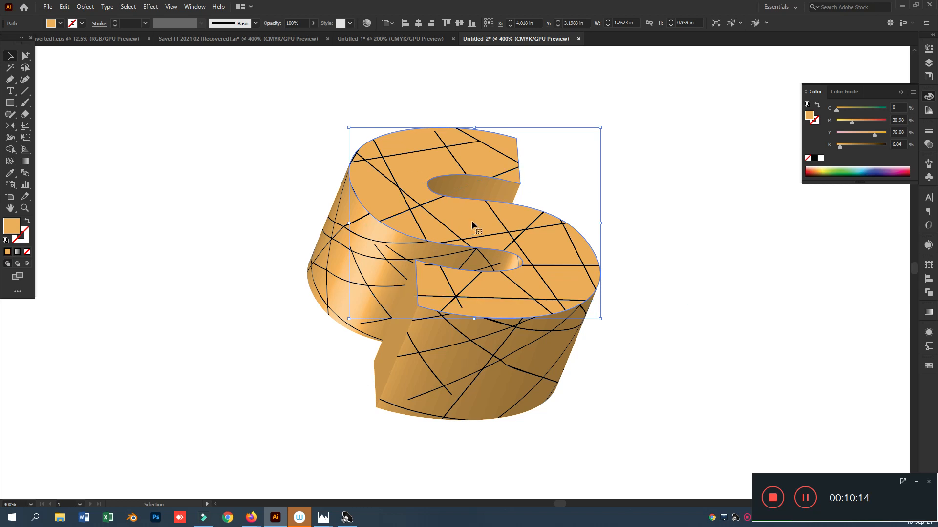
left_click_drag(490, 224, 680, 228)
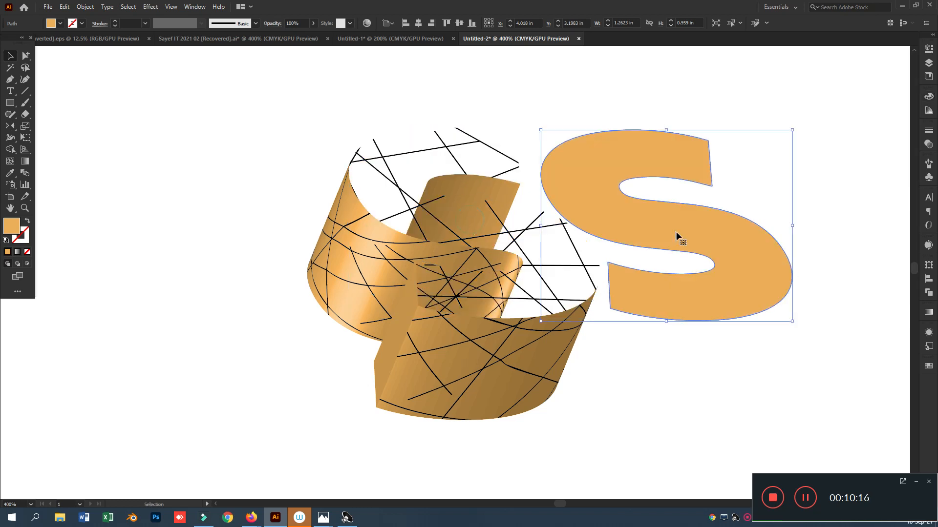
key("ctrl+z")
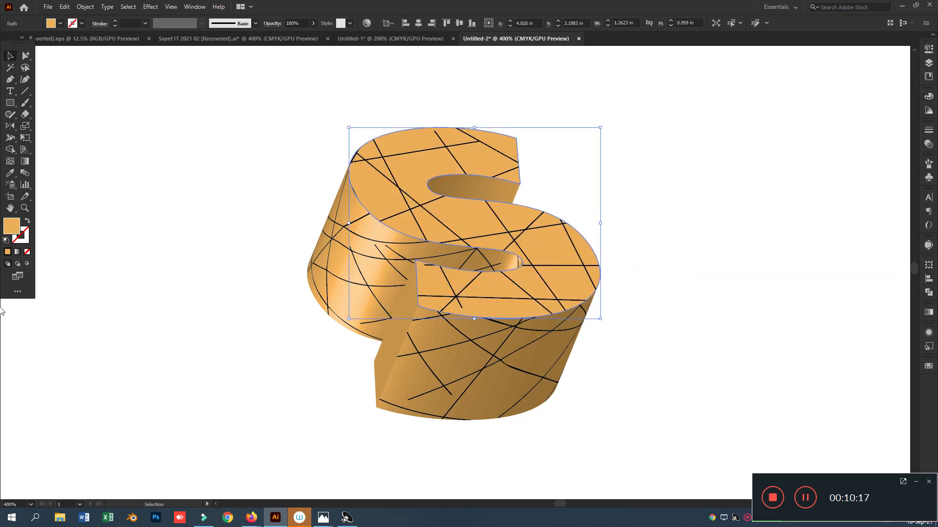
- Fill the front face with a linear white-to-black gradient running diagonally from its upper left to its lower right
left_click(927, 294)
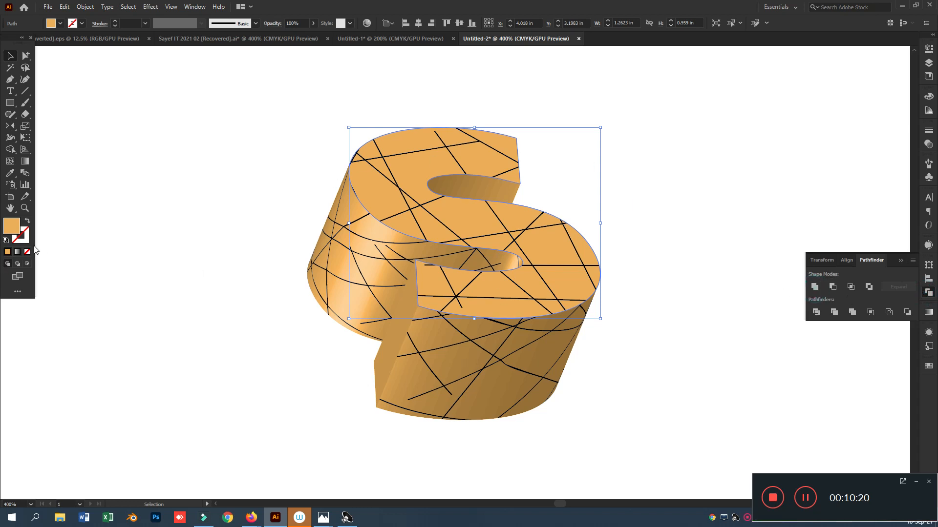
left_click(18, 251)
left_click(27, 164)
mouse_move(492, 125)
left_mouse_down()
mouse_move(582, 281)
mouse_move(591, 315)
left_mouse_up()
left_click_drag(433, 151, 551, 356)
left_click_drag(407, 120, 467, 179)
left_click_drag(384, 141, 568, 321)
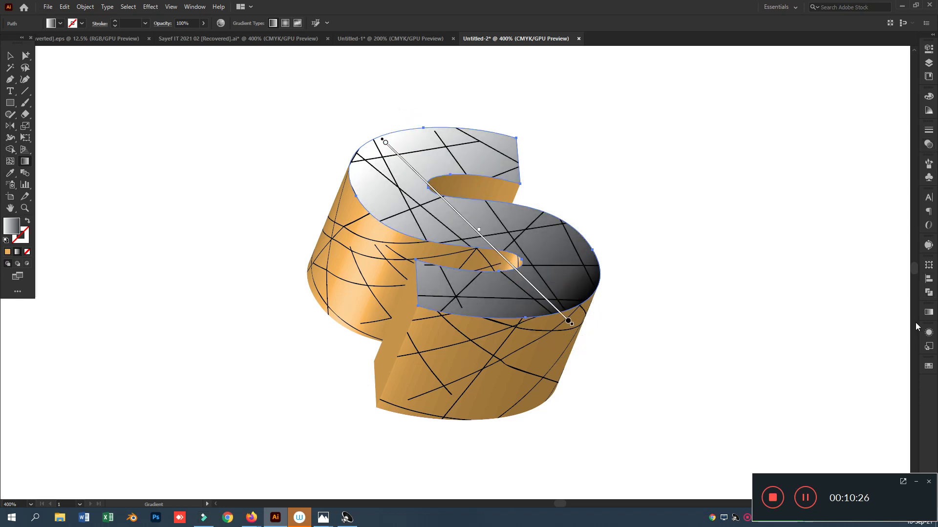
- Recolour the front face's gradient to run from light orange to red using swatch colours, with the red stop at 100%
left_click(929, 313)
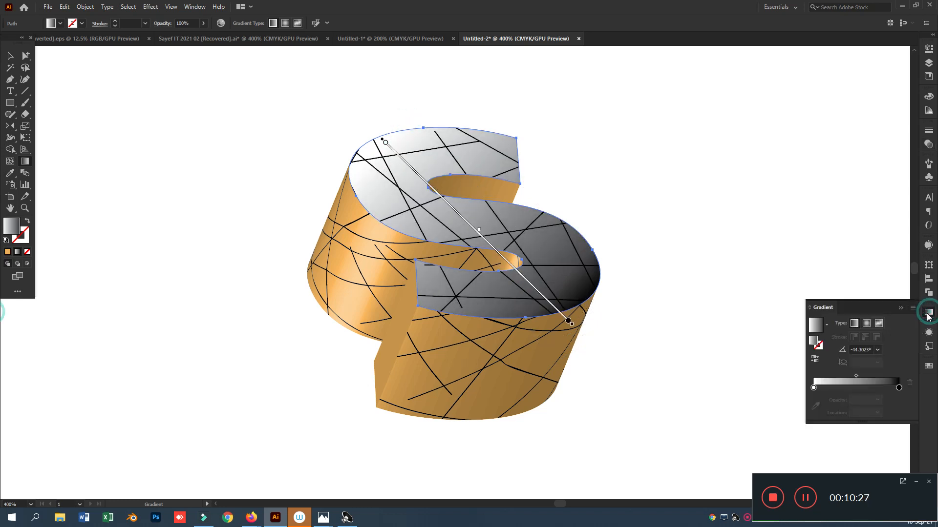
double_click(899, 387)
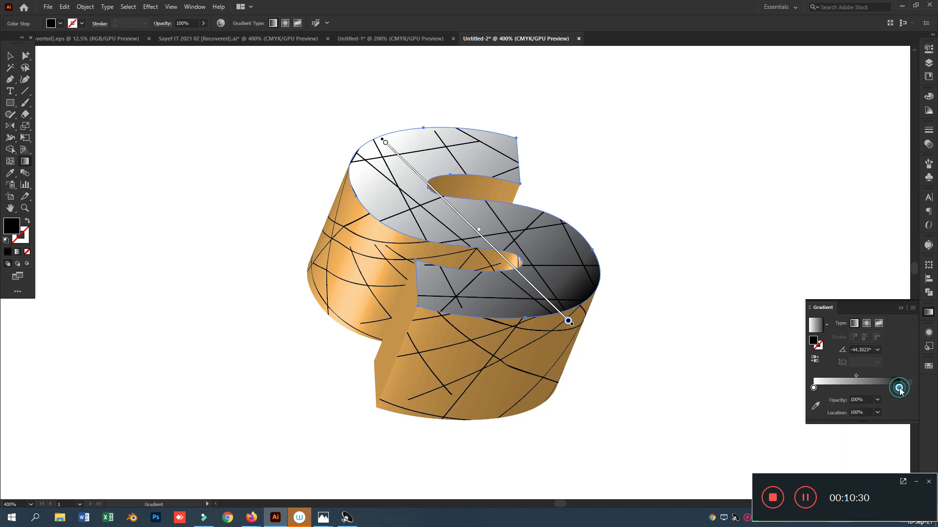
left_click(929, 367)
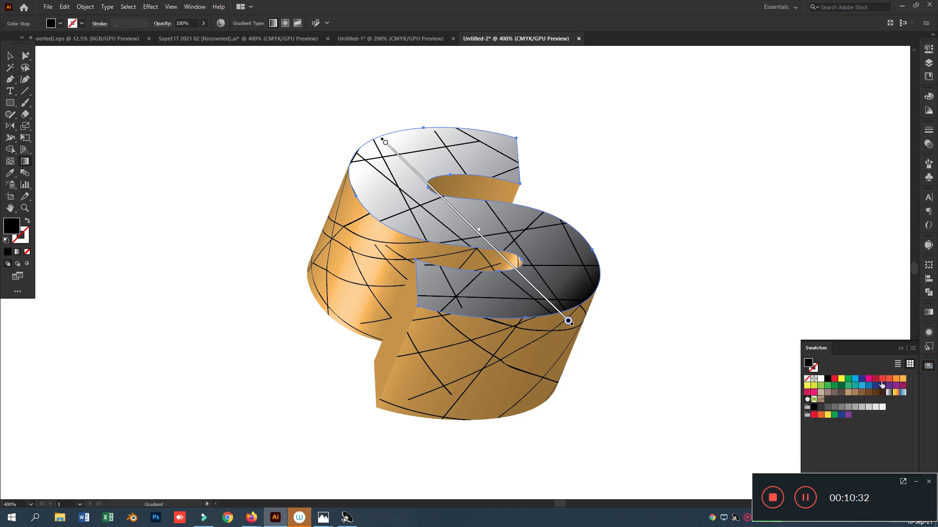
left_click(929, 314)
left_click_drag(877, 306, 757, 169)
left_click(927, 348)
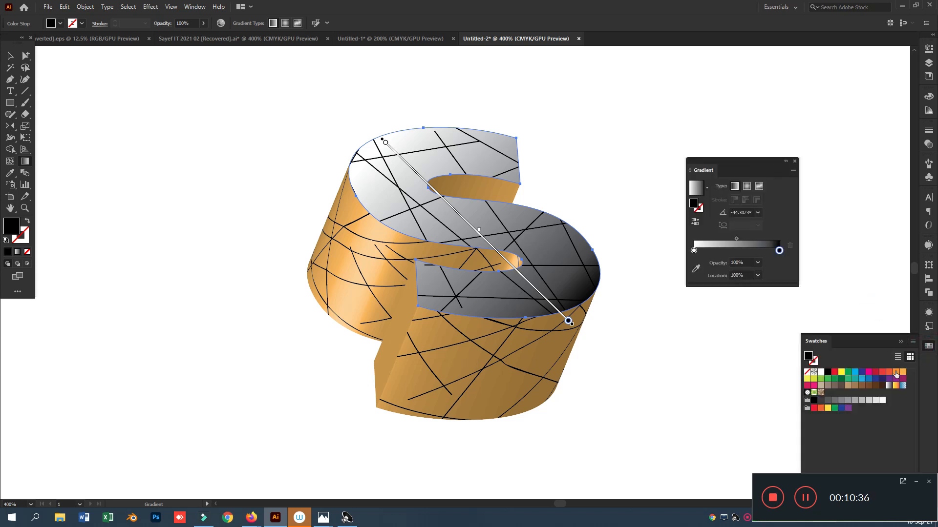
left_click_drag(884, 375, 776, 251)
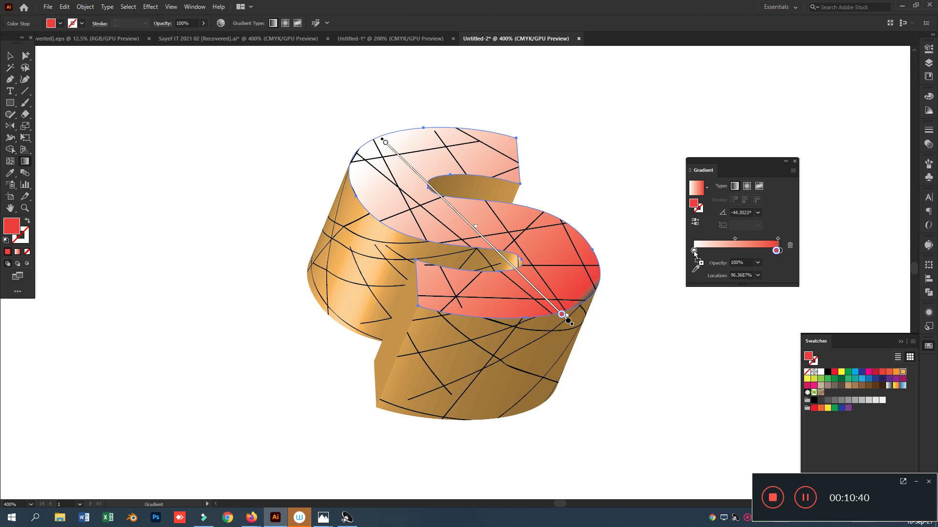
left_click_drag(695, 253, 694, 252)
left_click(776, 250)
left_click_drag(776, 251, 782, 251)
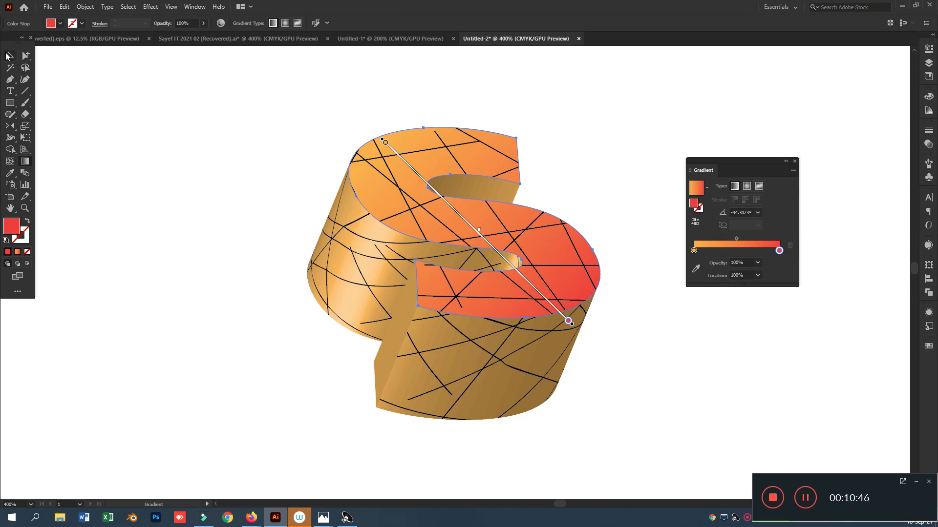
- Select the clip group that forms the curved side surface on the S's left
left_click(7, 55)
left_click(369, 297)
left_click(365, 300)
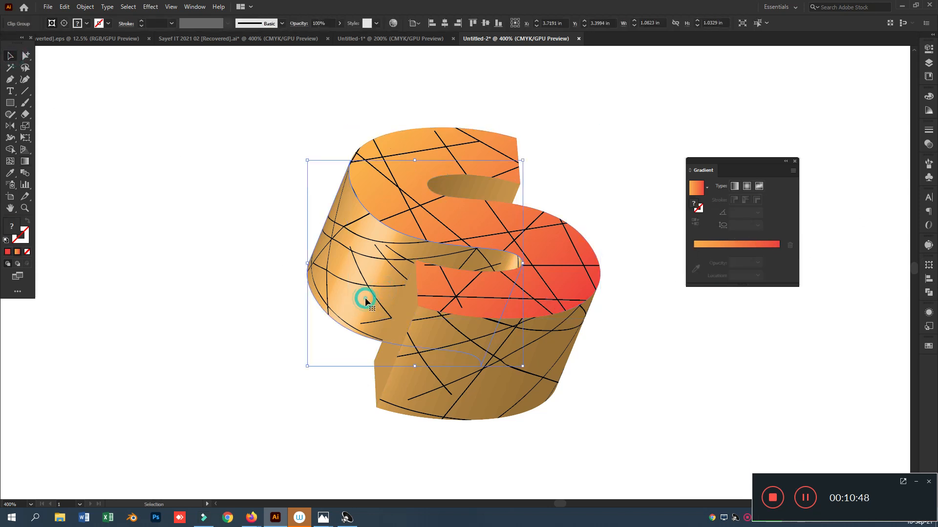
key("ctrl")
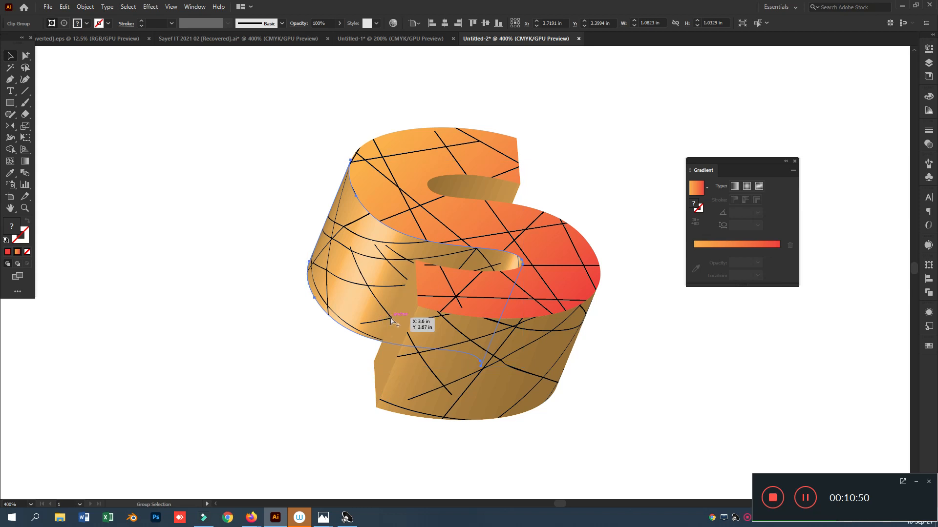
key("ctrl+y")
key("ctrl+y")
left_click(349, 300)
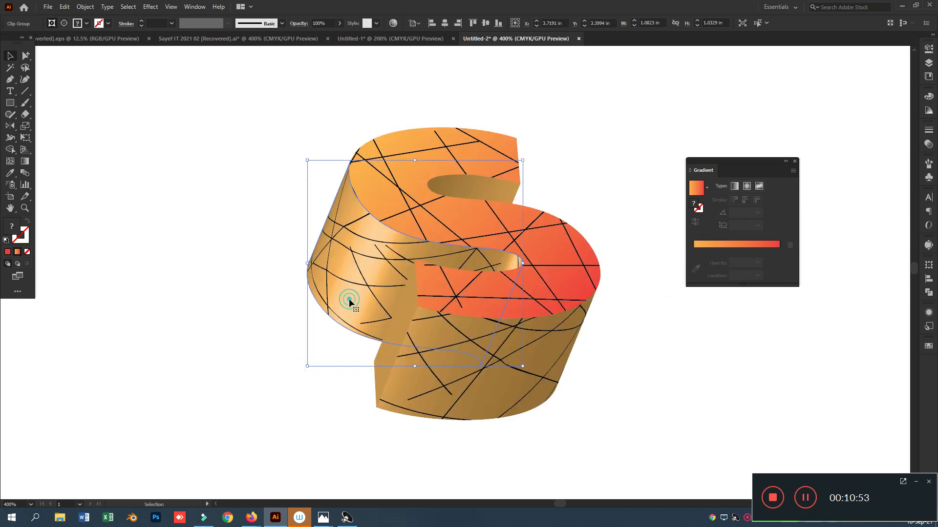
- Try to unite the still-clipped left side surface into one shape with Pathfinder, and undo it
left_click(929, 292)
left_click(815, 286)
key("ctrl")
key("ctrl")
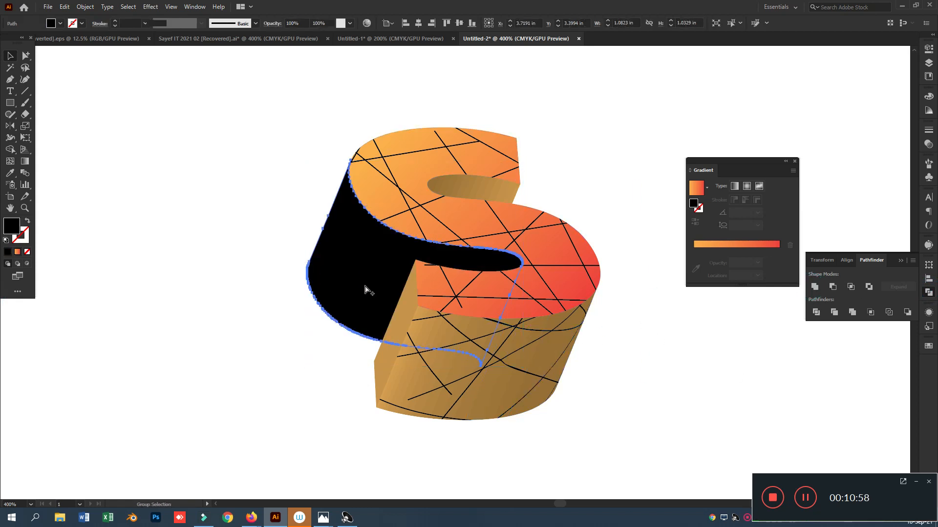
key("ctrl+z")
- Release the left side surface's clipping mask and unite its group of shading strips into a single shape
right_click(365, 287)
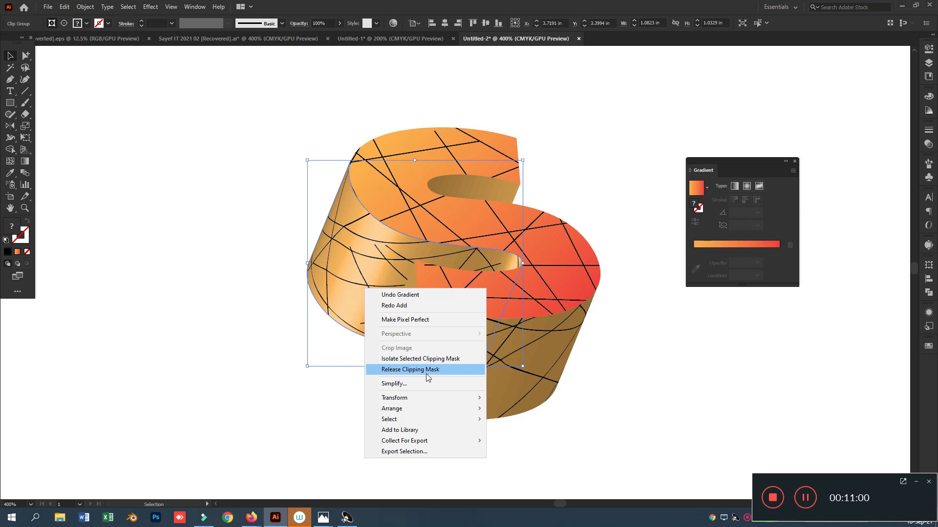
left_click(426, 370)
left_click(236, 342)
left_click(369, 301)
left_click_drag(369, 301, 223, 304)
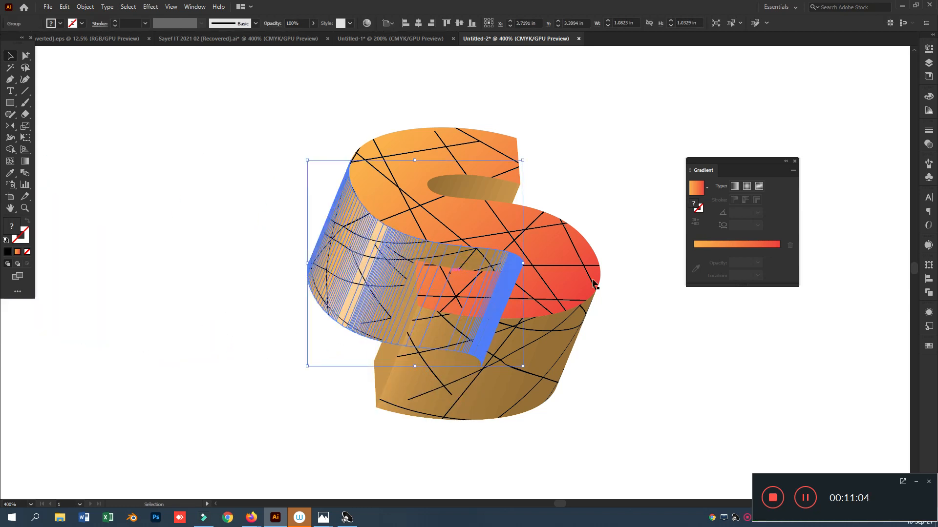
left_click(929, 293)
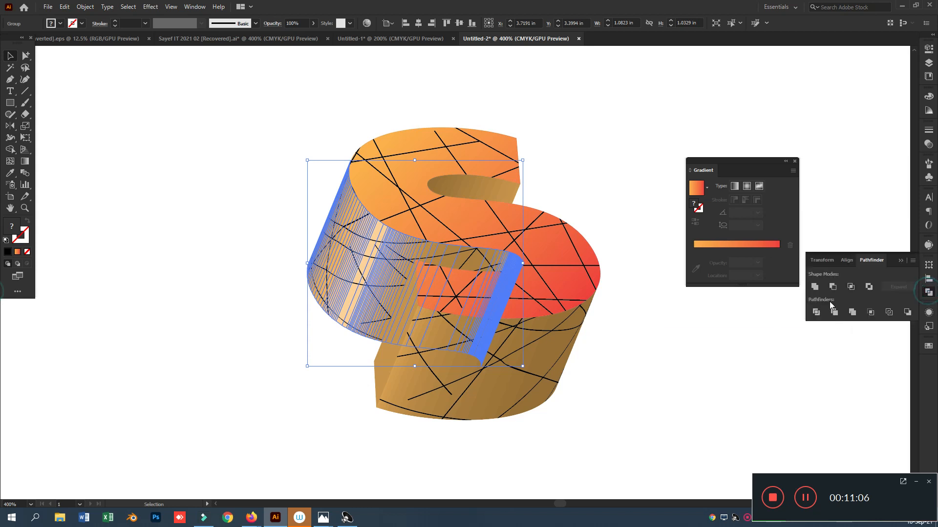
left_click(814, 287)
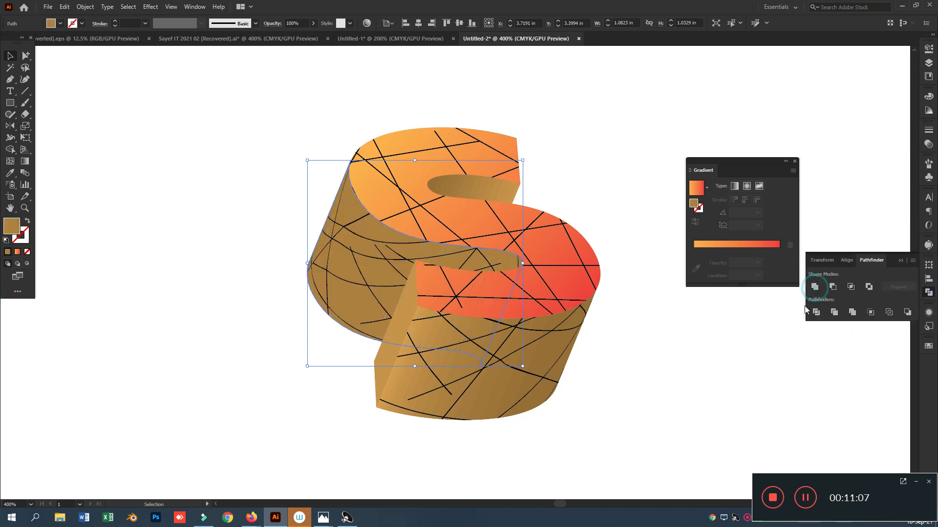
- Fill the united left side surface with the orange-to-red linear gradient, running across it at an angle of about -18°
left_click(18, 251)
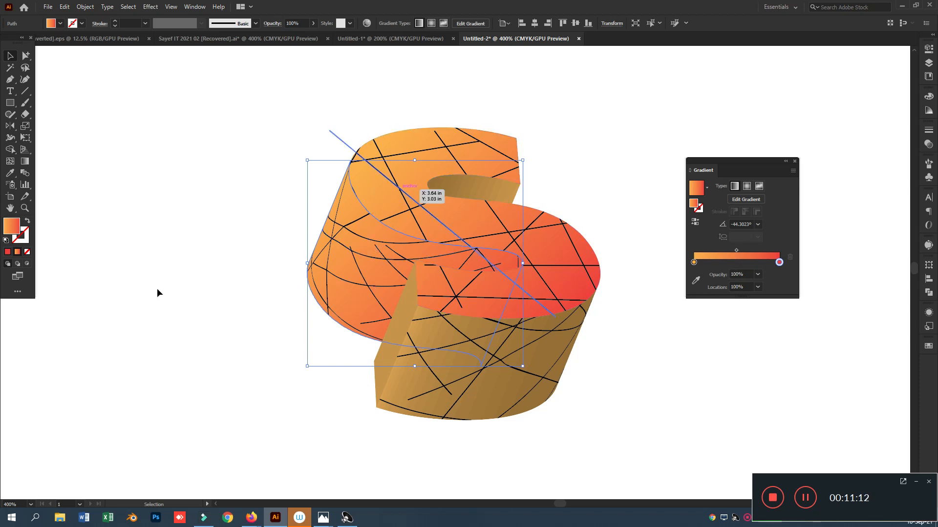
left_click(25, 164)
left_click_drag(320, 236, 526, 304)
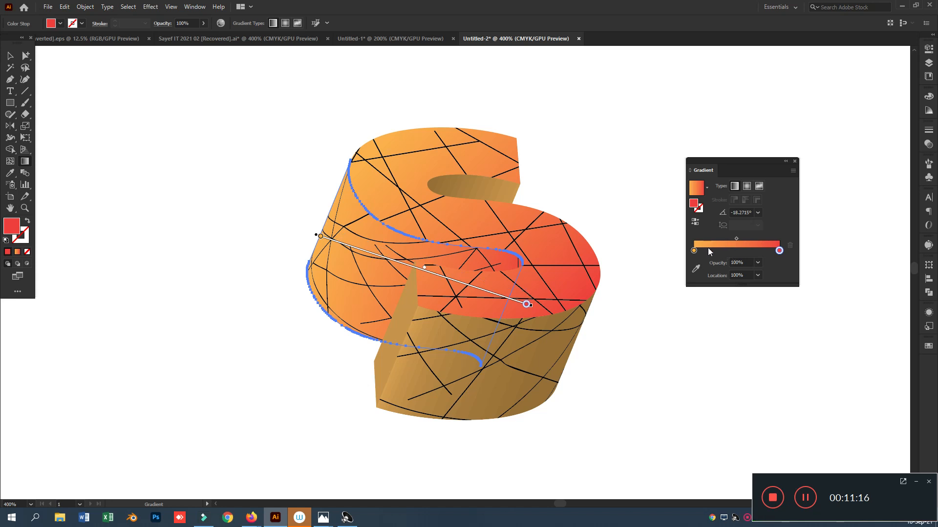
- Duplicate the gradient's orange stop to about 23% and recolour the starting stop pale yellow with M 0 and Y 31
left_click_drag(694, 251, 730, 251)
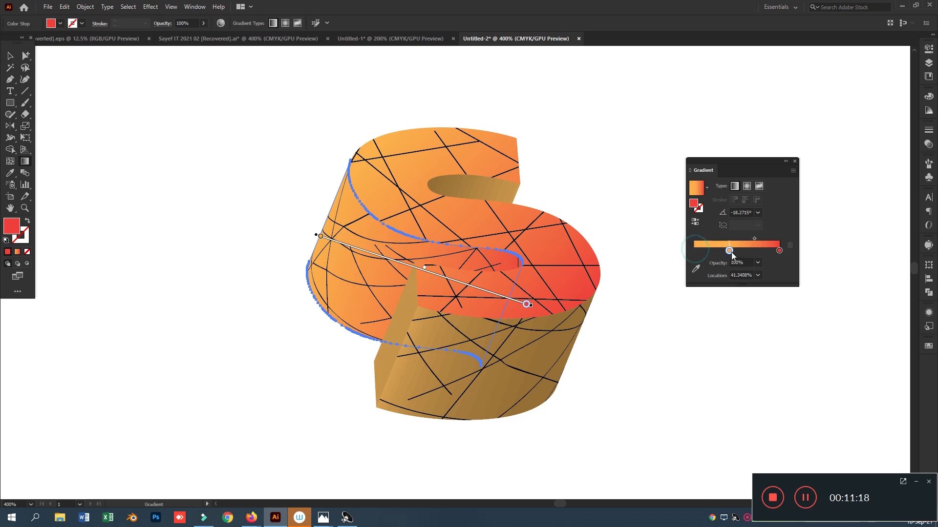
left_click(694, 250)
double_click(694, 250)
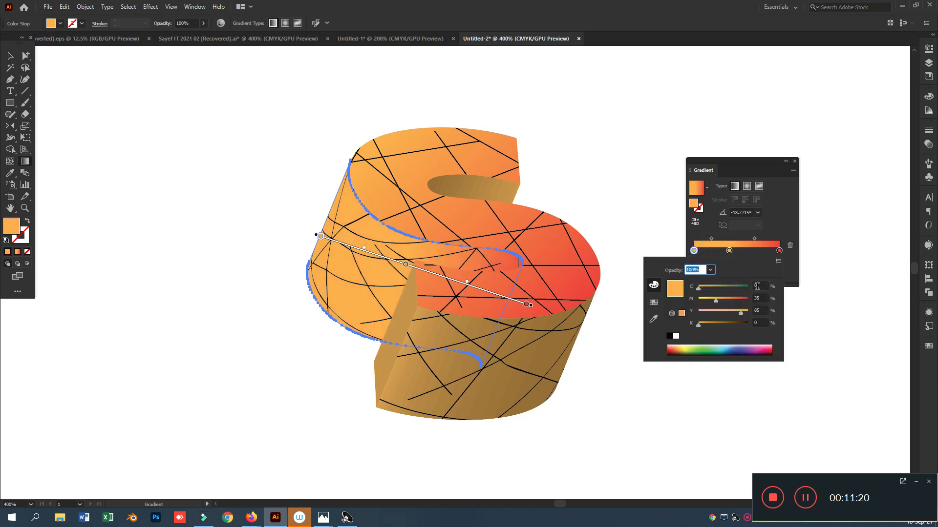
left_click_drag(714, 300, 698, 300)
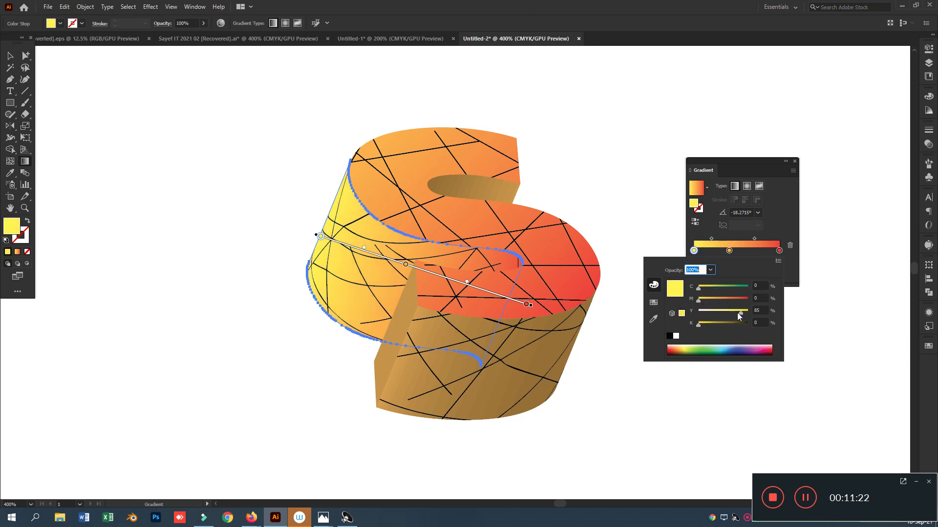
left_click_drag(724, 313, 713, 313)
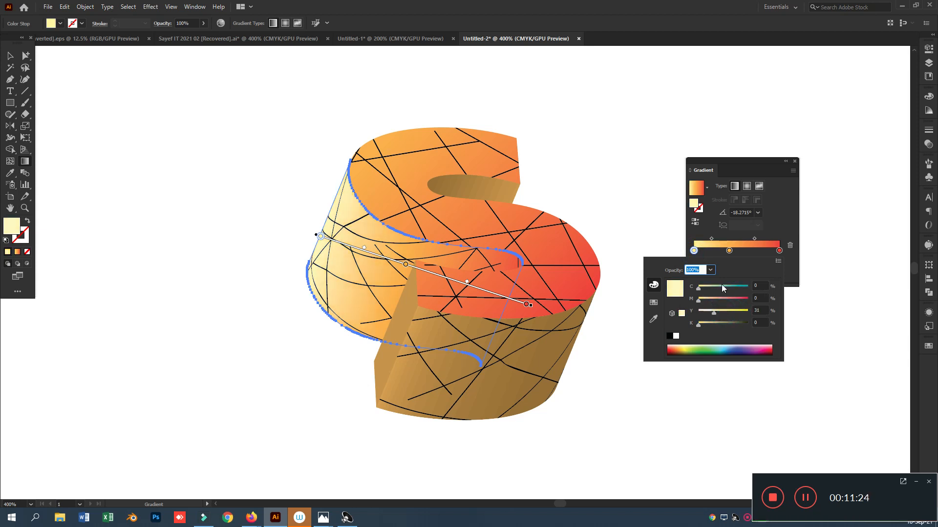
left_click_drag(728, 250, 713, 251)
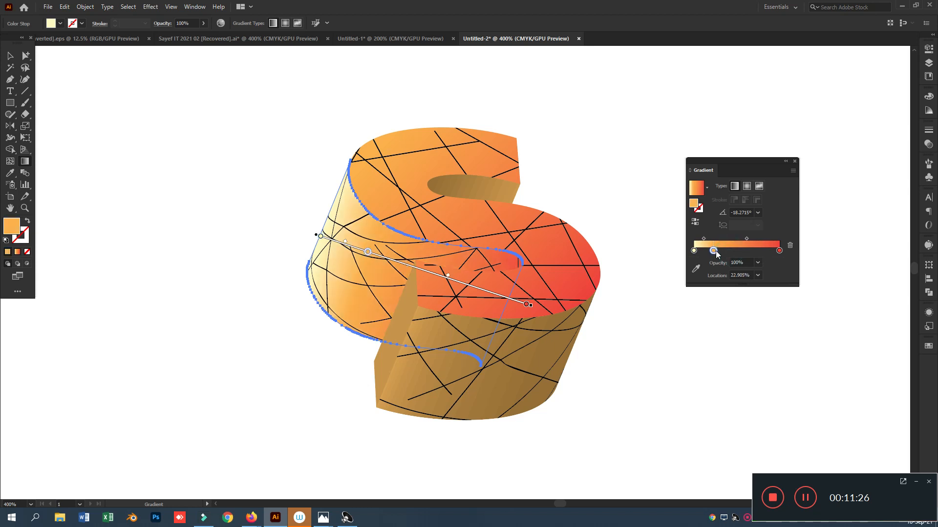
- Shift the left side gradient's red stop inward past the middle, the orange stop slightly along, and the pale yellow stop to about 16%
mouse_move(526, 306)
left_mouse_down()
mouse_move(387, 267)
mouse_move(440, 282)
left_mouse_up()
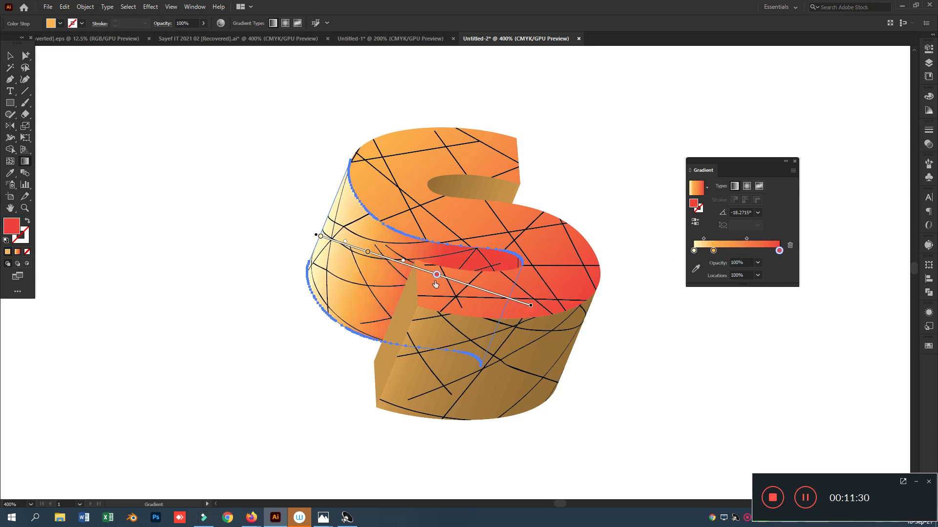
left_click_drag(368, 253, 379, 256)
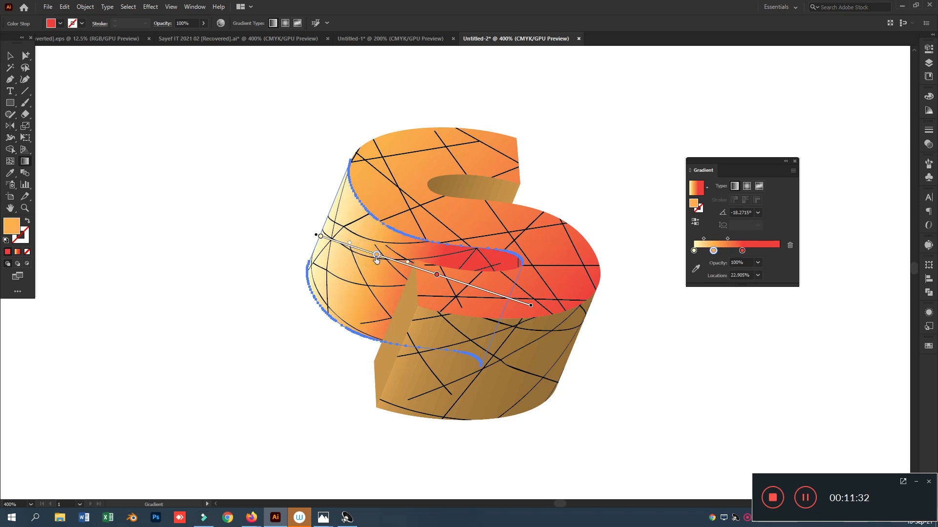
left_click_drag(321, 237, 353, 247)
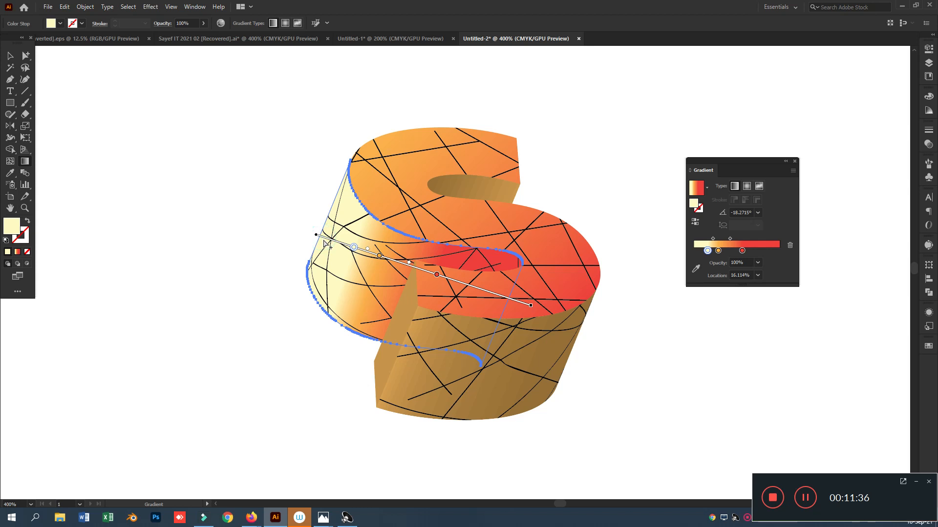
- Add a gradient stop near the left side surface's outer edge at about 2% and colour it bright yellow with Y 89
left_click(324, 238)
double_click(325, 239)
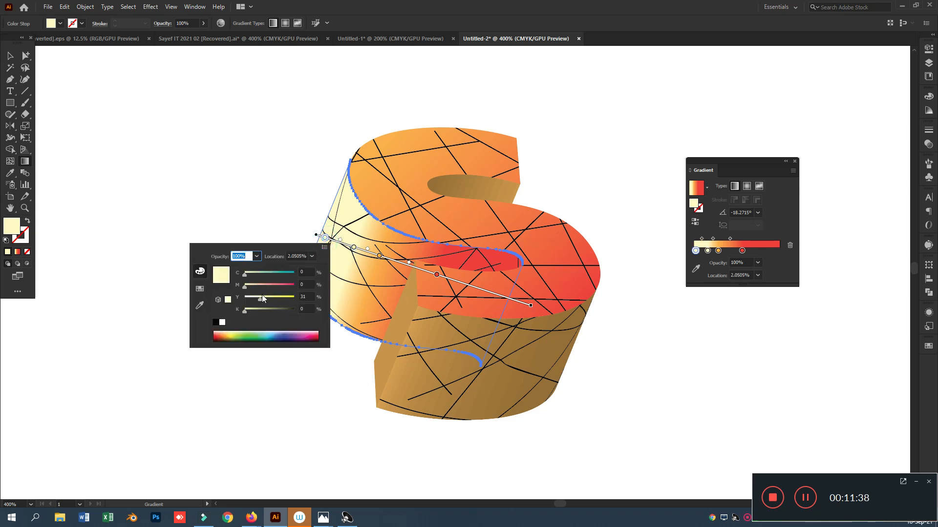
left_click_drag(276, 300, 288, 298)
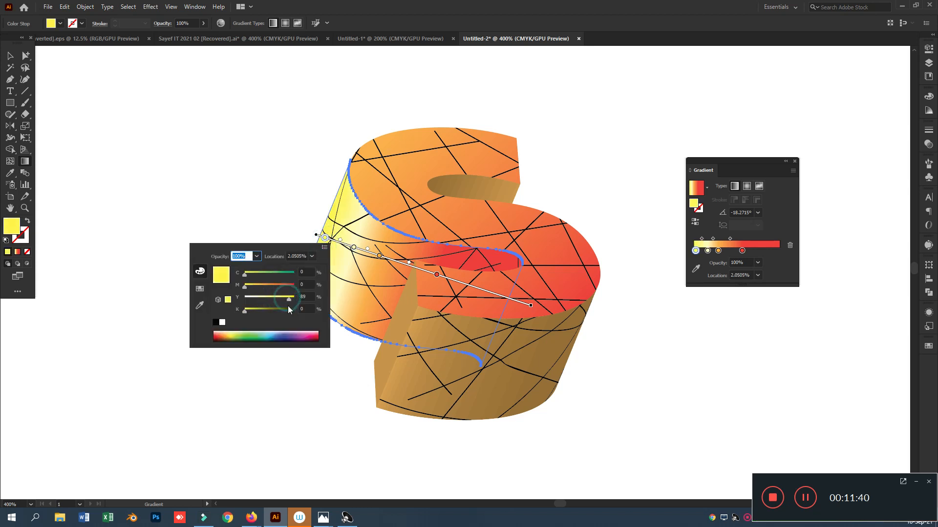
- Add a gradient stop beyond the red one at about 79% and colour it yellow-orange with M 27 and Y 100
left_click(531, 304)
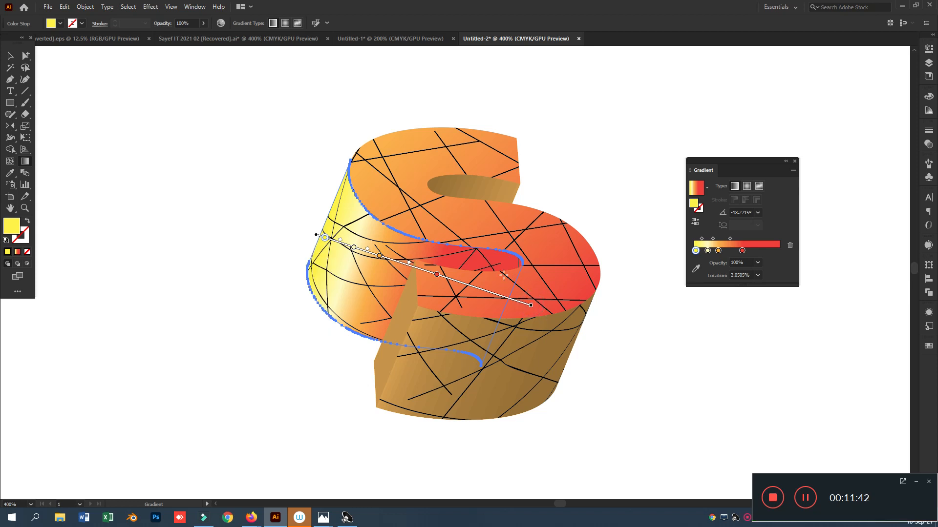
left_click(473, 286)
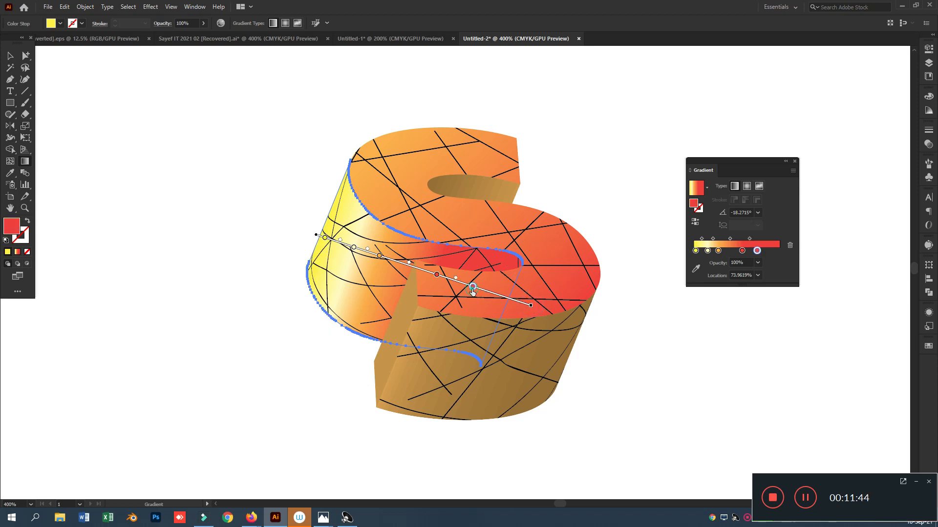
left_click_drag(473, 287, 483, 290)
double_click(483, 291)
left_click_drag(428, 339, 473, 356)
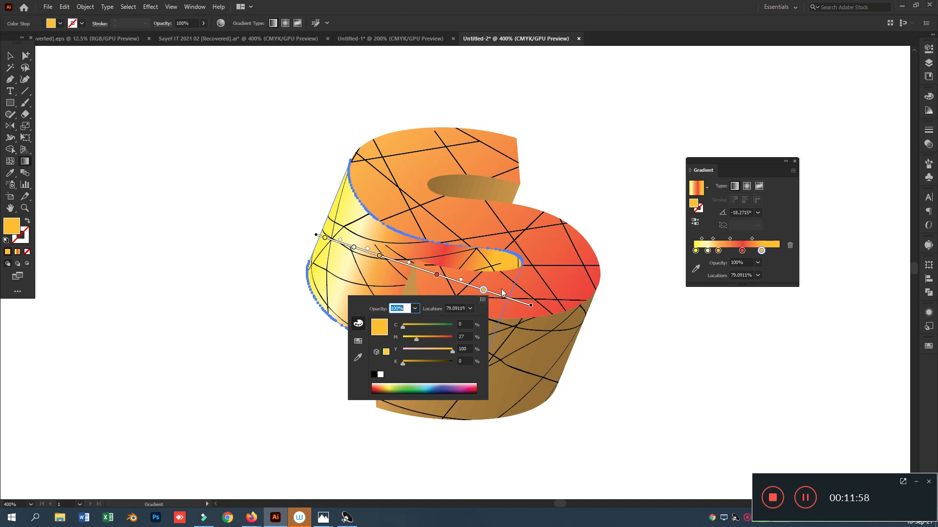
left_click(395, 261)
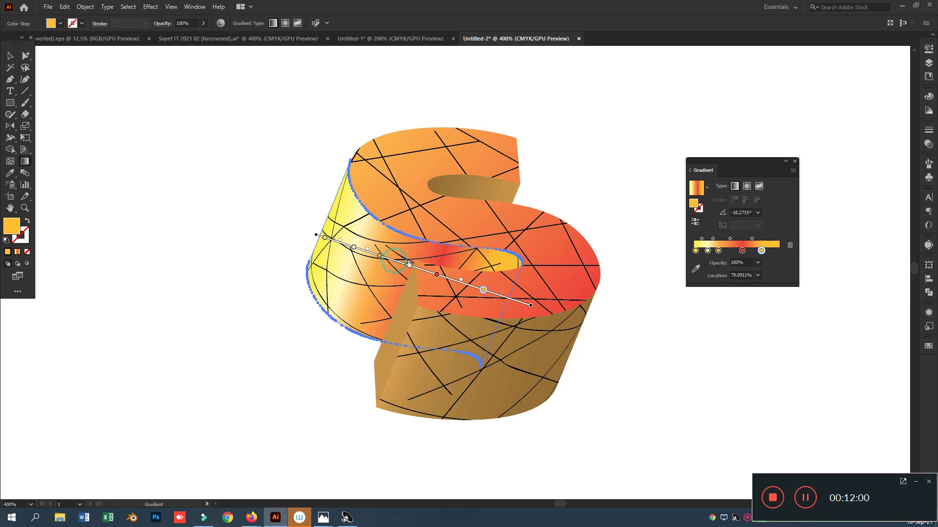
- Rotate the left side surface's gradient and set its angle to -23°
left_click_drag(308, 233, 309, 231)
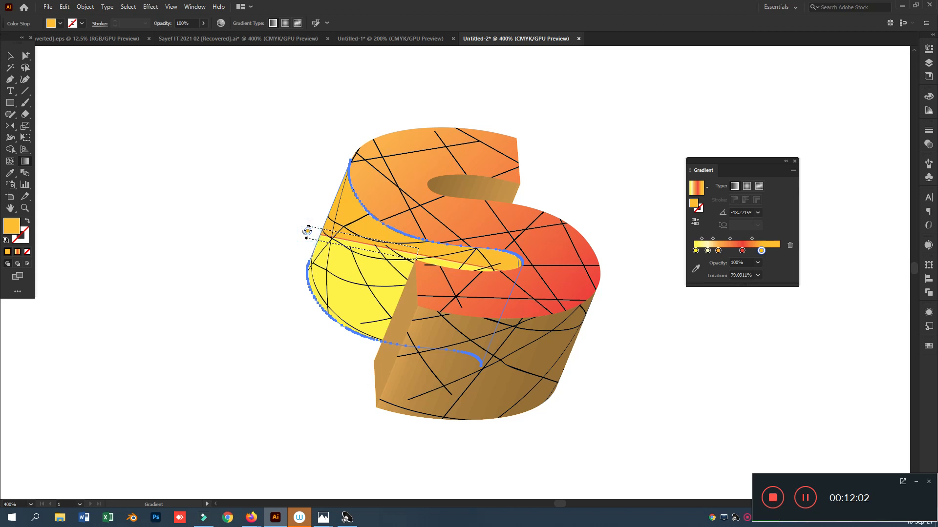
key("ctrl+z")
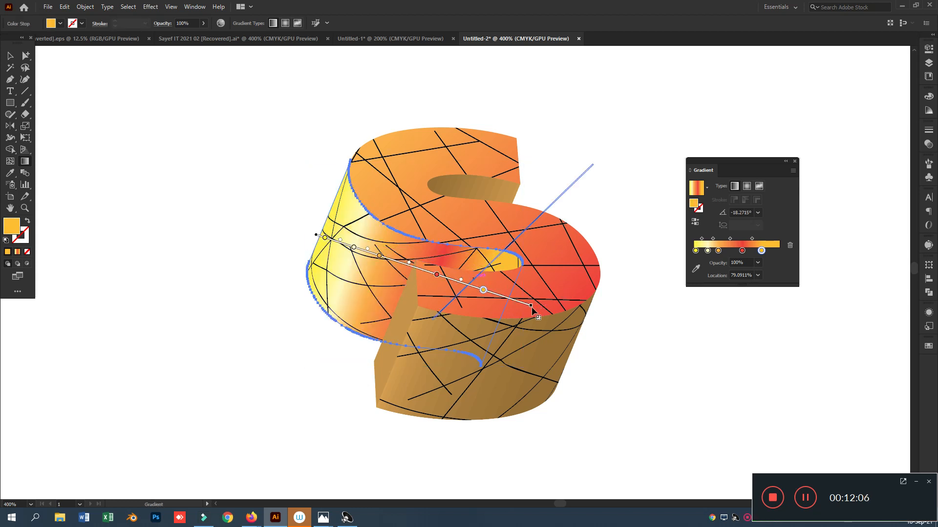
mouse_move(533, 308)
left_mouse_down()
mouse_move(537, 320)
mouse_move(511, 354)
mouse_move(506, 380)
left_mouse_up()
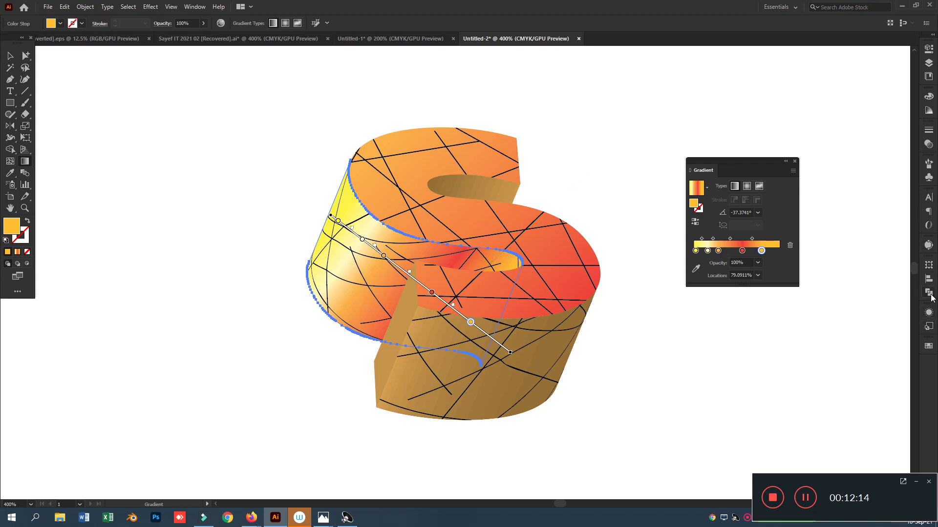
double_click(740, 213)
type("-37")
key("Return")
key("Up")
key("Up")
key("Up")
key("Up")
key("Up")
key("Up")
key("Up")
key("Up")
key("Up")
key("Up")
key("Up")
key("Up")
key("Up")
key("Up")
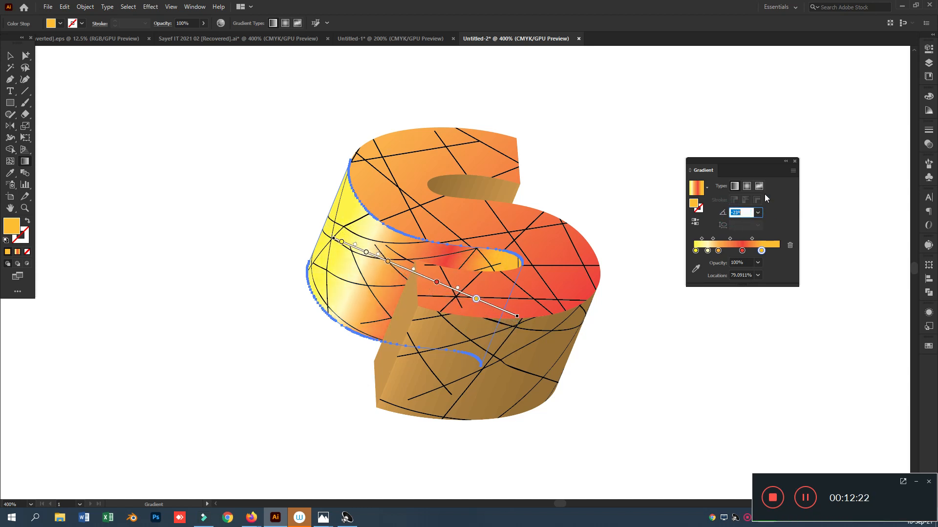
- Fill the narrow front end face with the saved gradient and stretch it diagonally past the face at about -30°
left_click(8, 55)
left_click(122, 111)
left_click(406, 311)
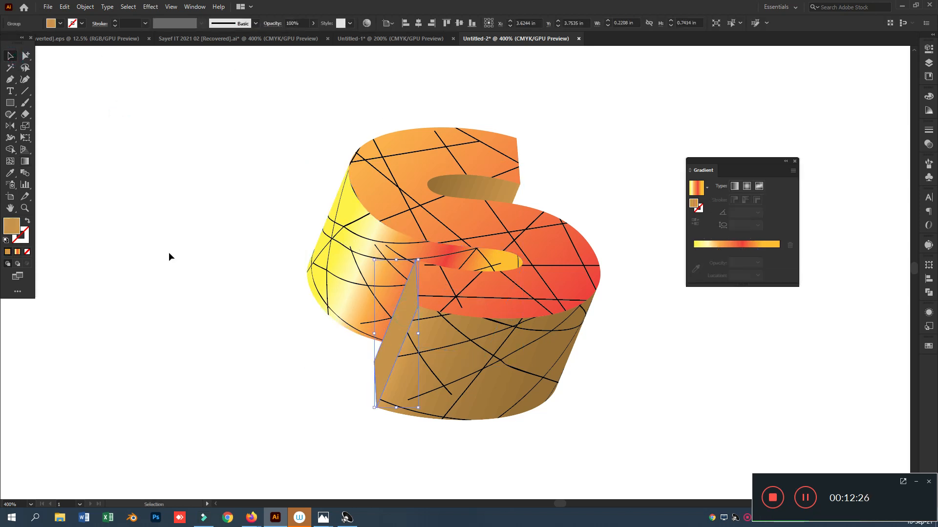
left_click(17, 252)
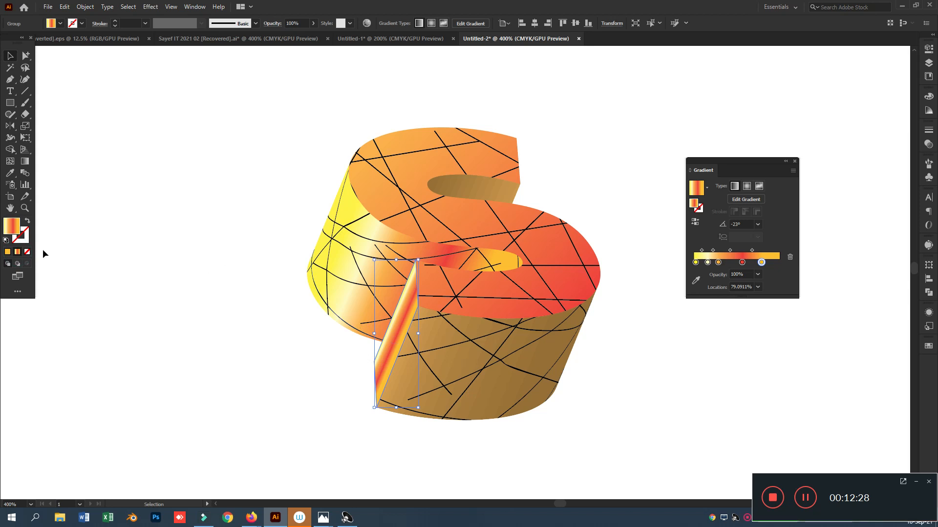
left_click(26, 161)
left_click_drag(349, 243, 526, 354)
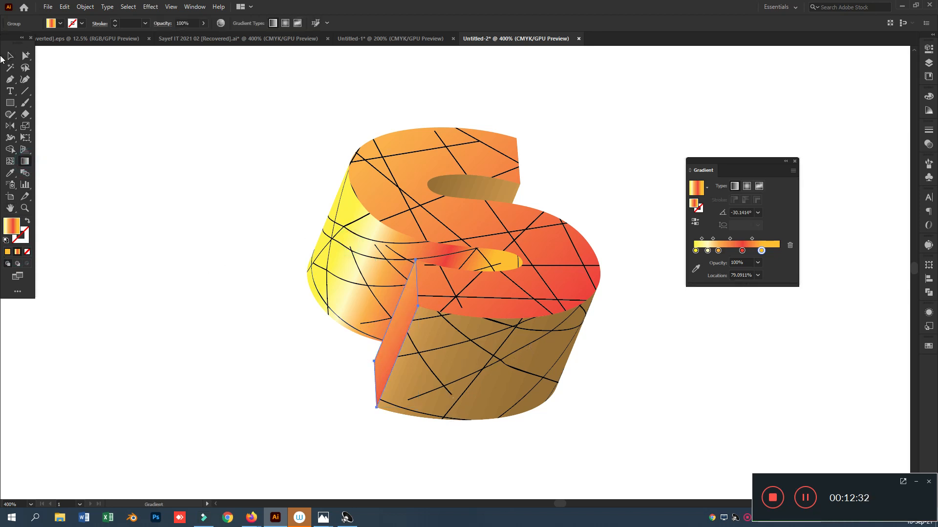
left_click(8, 59)
left_click(329, 157)
- Merge the brown strips of the front curved side surface into one shape with Unite
left_click(435, 334)
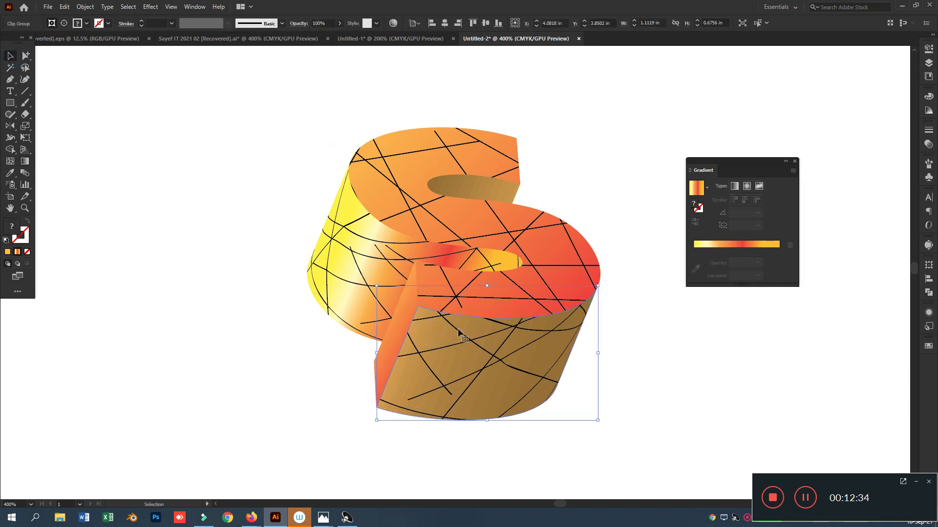
right_click(460, 331)
left_click(522, 411)
left_click(456, 339)
left_click(450, 331)
key("Delete")
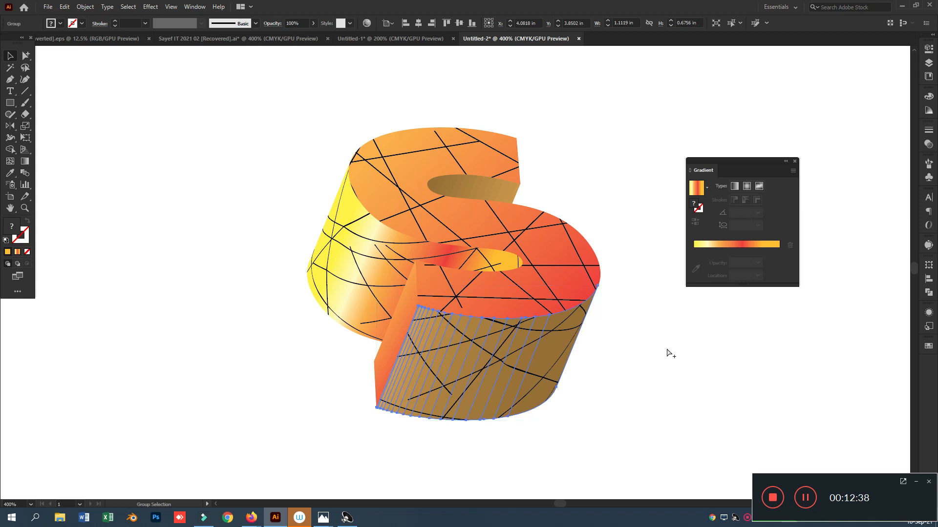
key("ctrl+z")
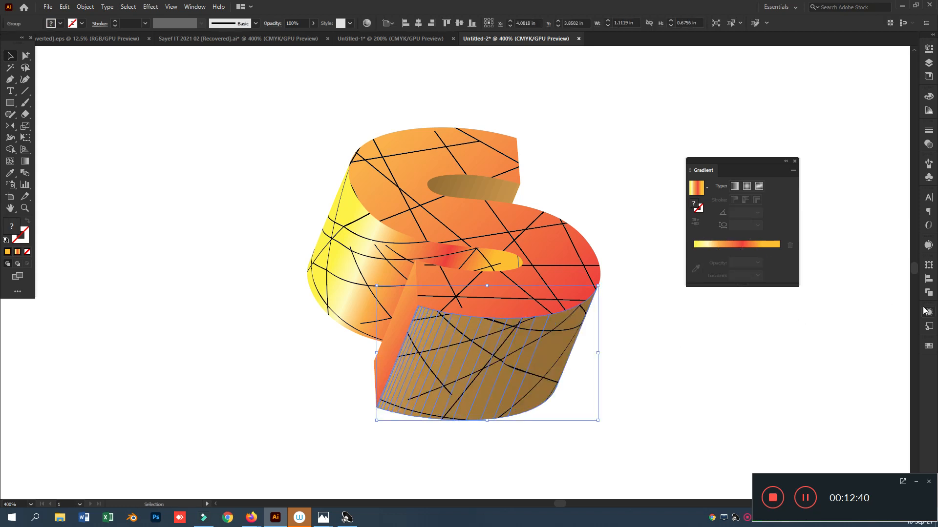
left_click(928, 292)
left_click(814, 286)
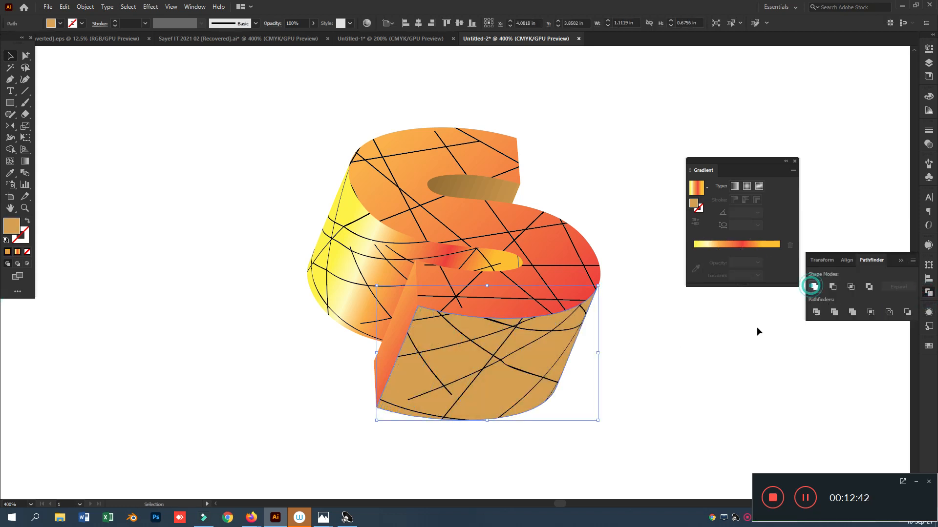
- Fill the merged front side surface with the gradient, redraw it across the surface at about -19°, and reverse its direction
left_click(17, 251)
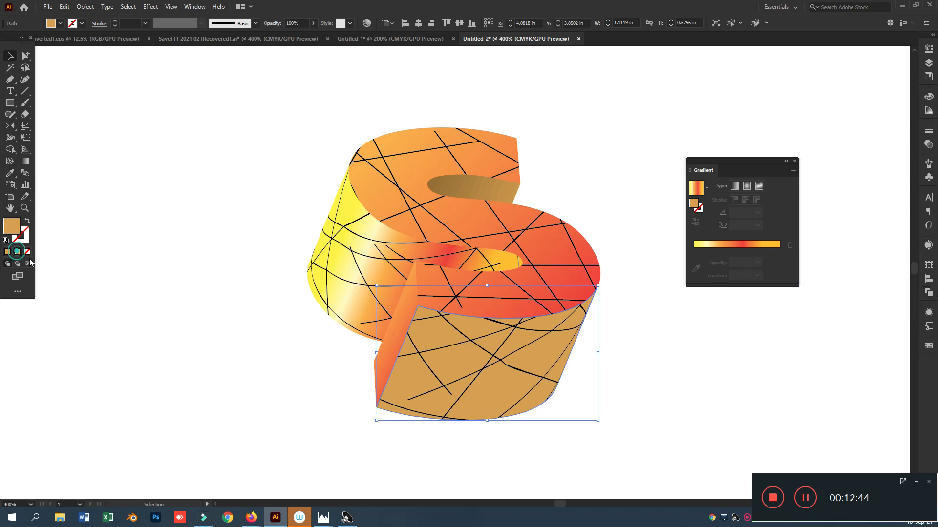
left_click(26, 163)
left_click_drag(388, 370, 558, 426)
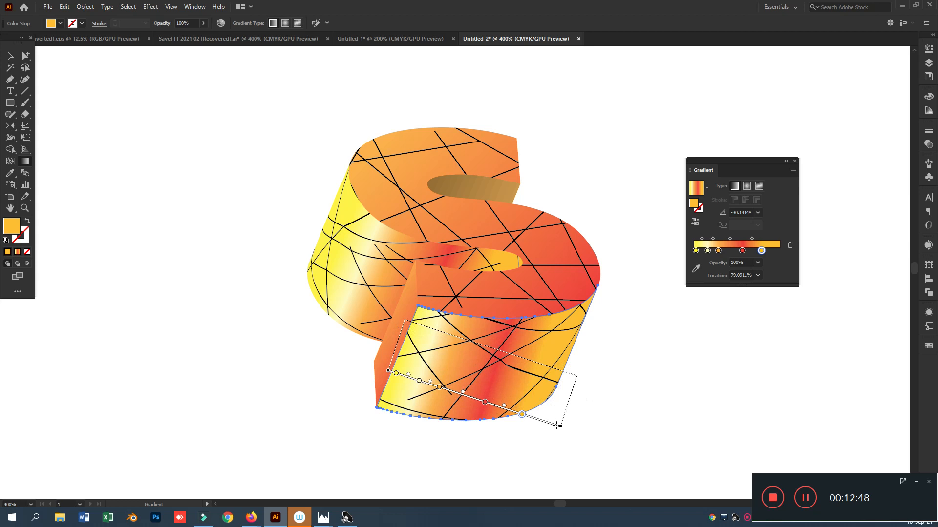
left_click_drag(405, 319, 594, 382)
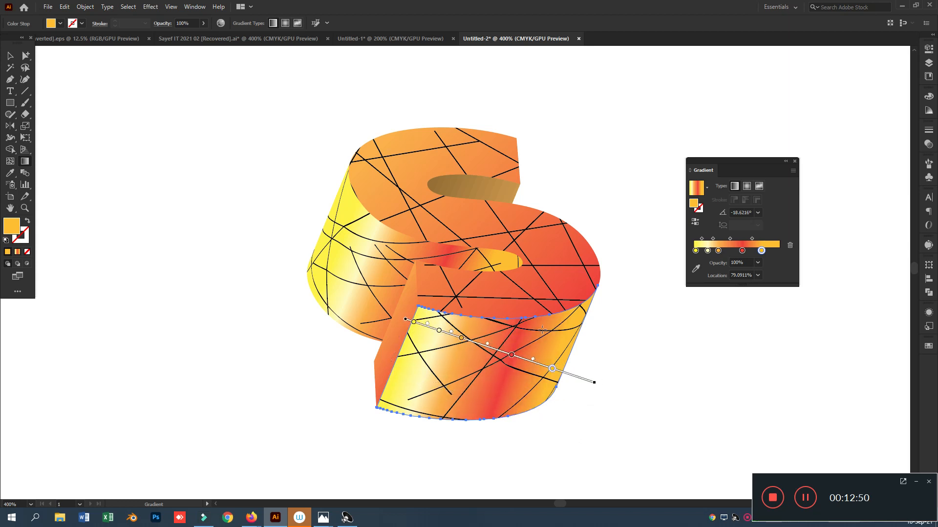
left_click(695, 222)
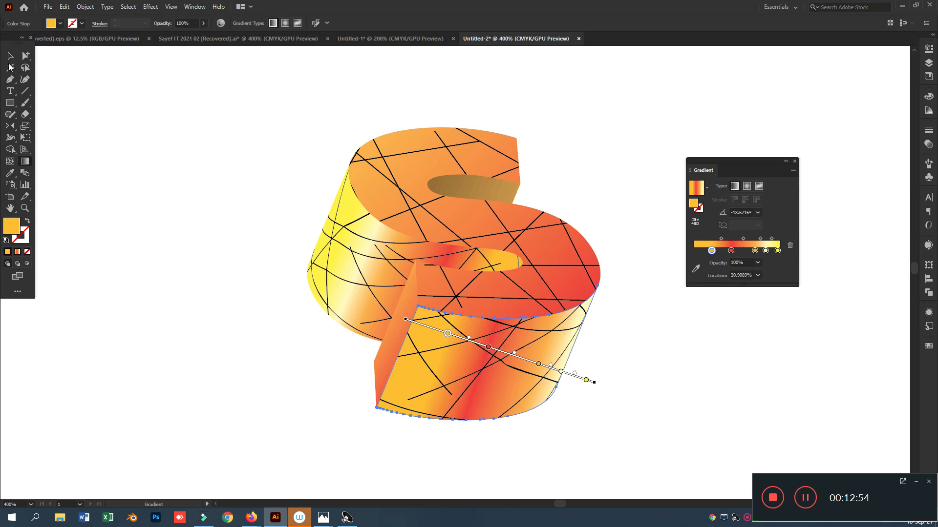
- Redraw the gradient on the narrow front end face at about -24° so it runs from yellow to orange across the face
left_click(10, 56)
left_click(396, 327)
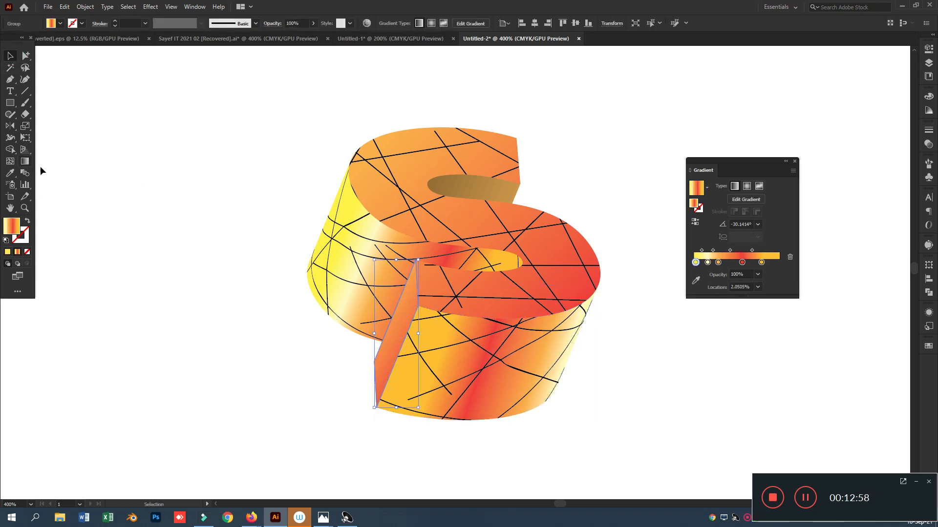
left_click(28, 161)
left_click(404, 306)
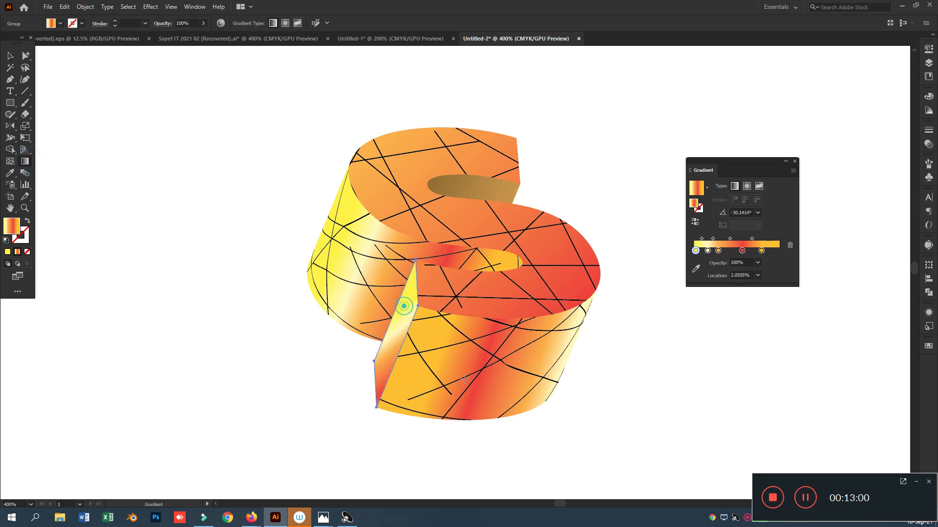
left_click_drag(408, 320, 467, 341)
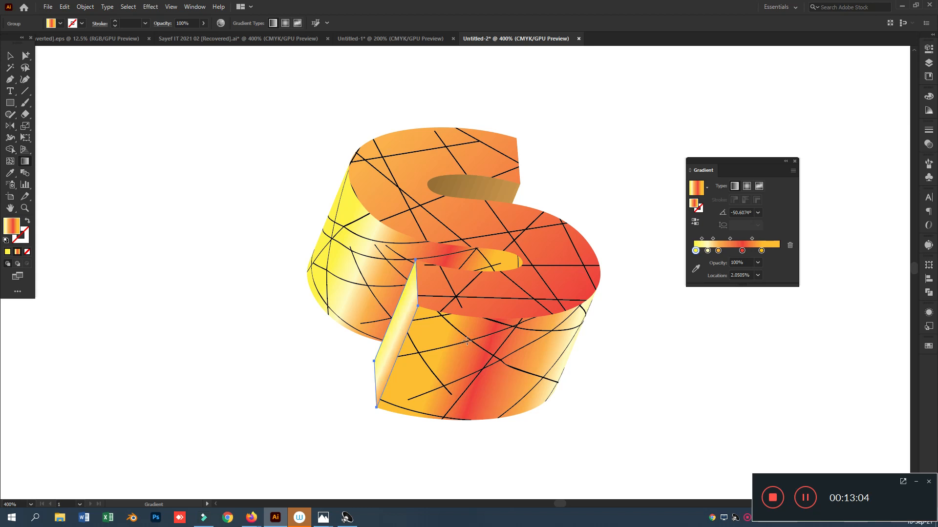
left_click(10, 56)
left_click(51, 88)
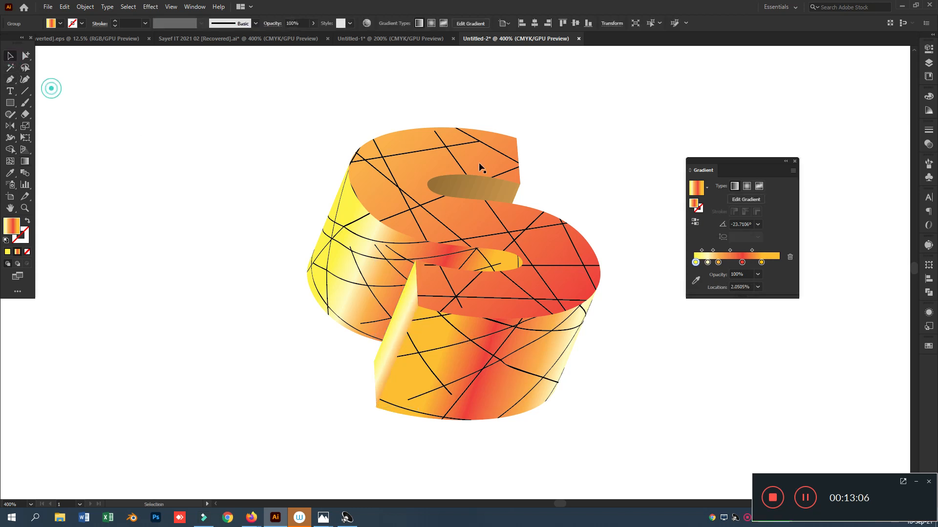
- Unite the brown inner surface in the S's upper opening and copy the front side surface's gradient onto it with the Eyedropper
left_click(482, 186)
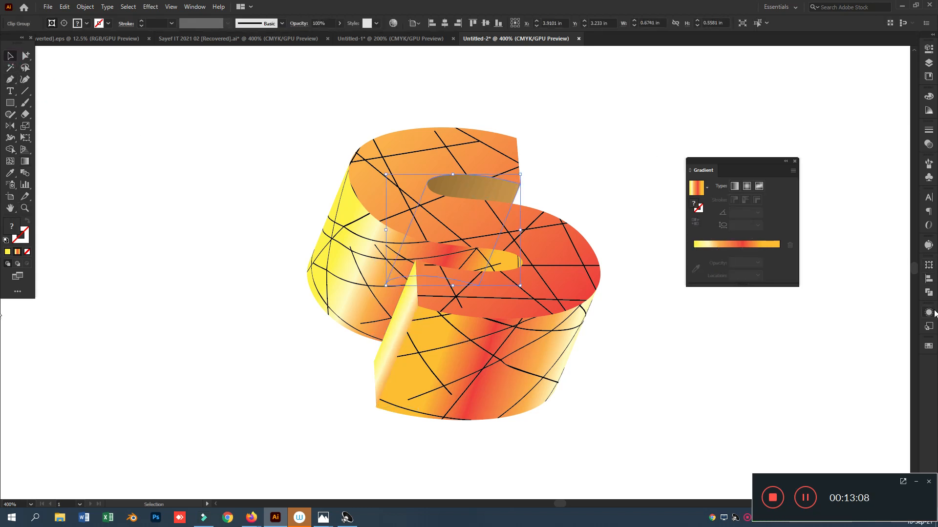
left_click(929, 292)
left_click(815, 287)
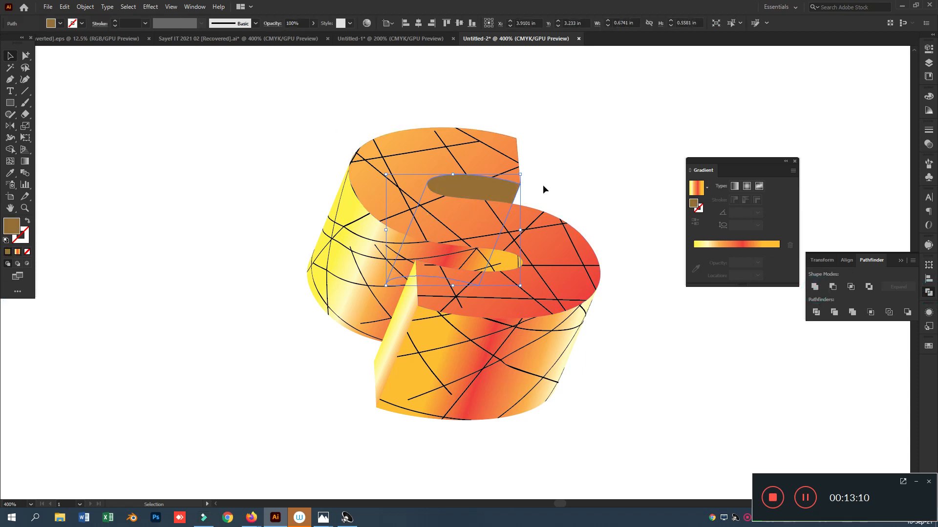
left_click(10, 174)
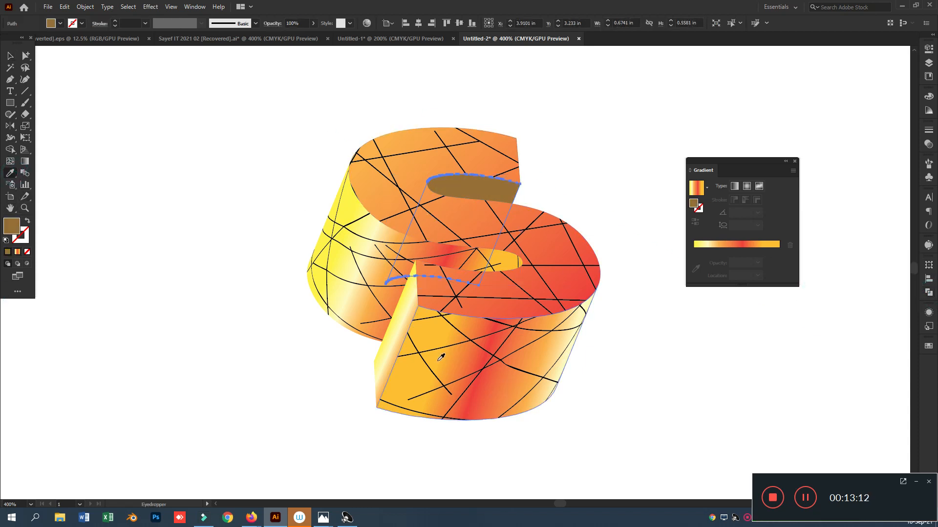
left_click(429, 330)
left_click(10, 56)
left_click(181, 77)
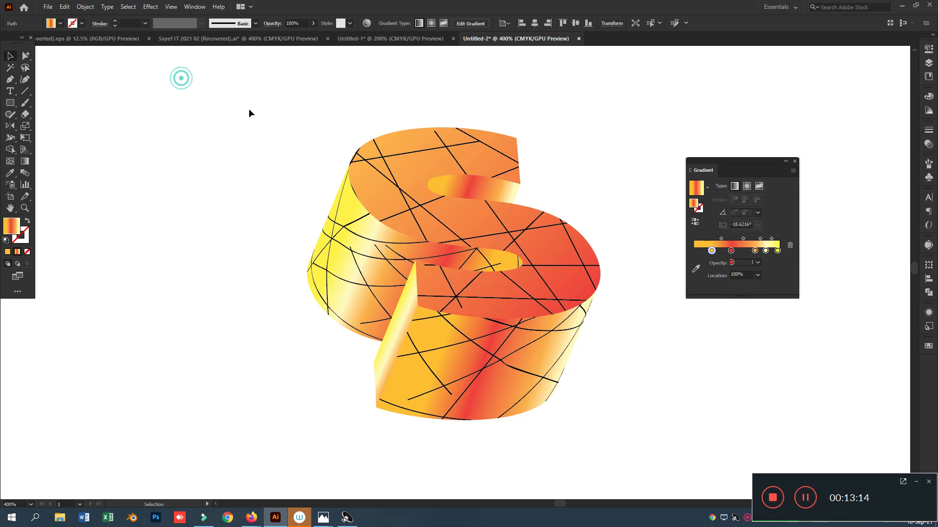
- Copy the left side surface's gradient onto the top S face and redraw it diagonally across the face at about -48°
left_click(561, 245)
left_click(6, 175)
left_click(377, 224)
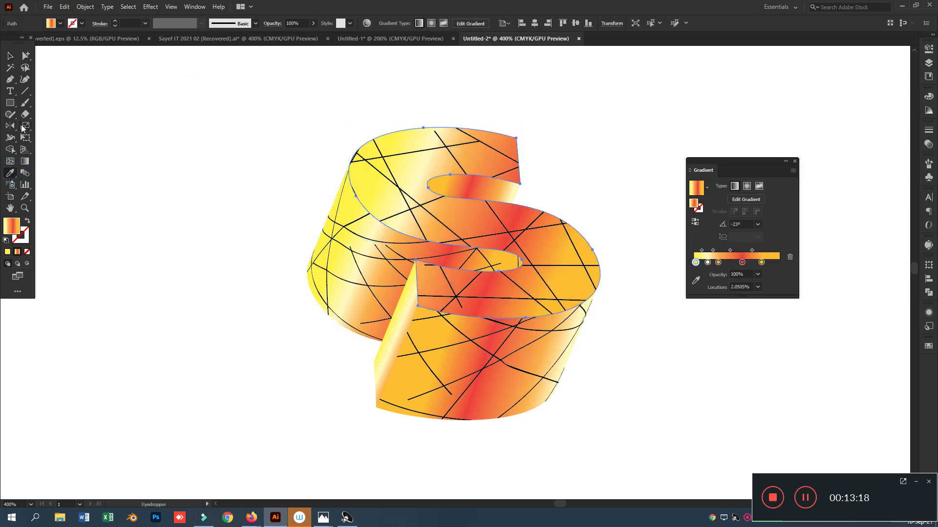
left_click(24, 164)
left_click_drag(399, 146, 684, 464)
left_click(10, 56)
left_click(224, 86)
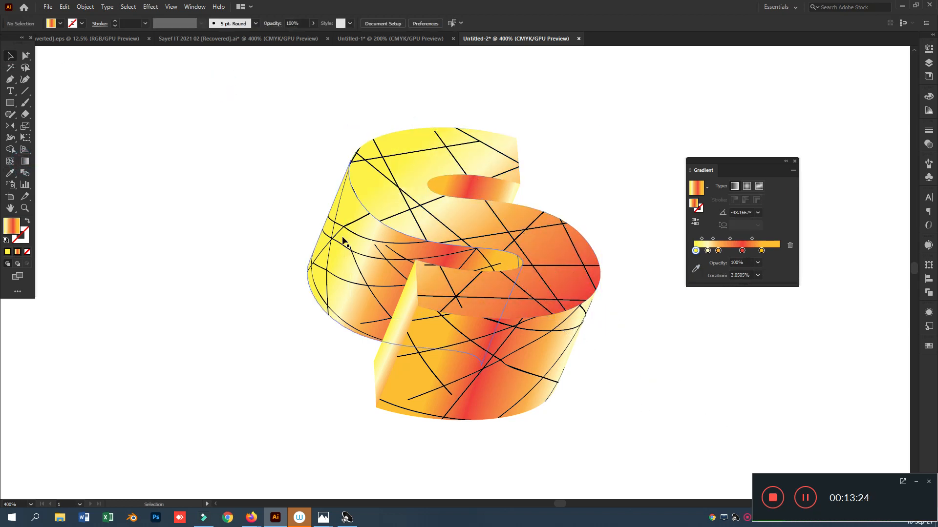
- Fill the black crossing lines on the left and front side surfaces with the yellow, orange and red gradient
left_click(359, 235)
left_click(361, 238)
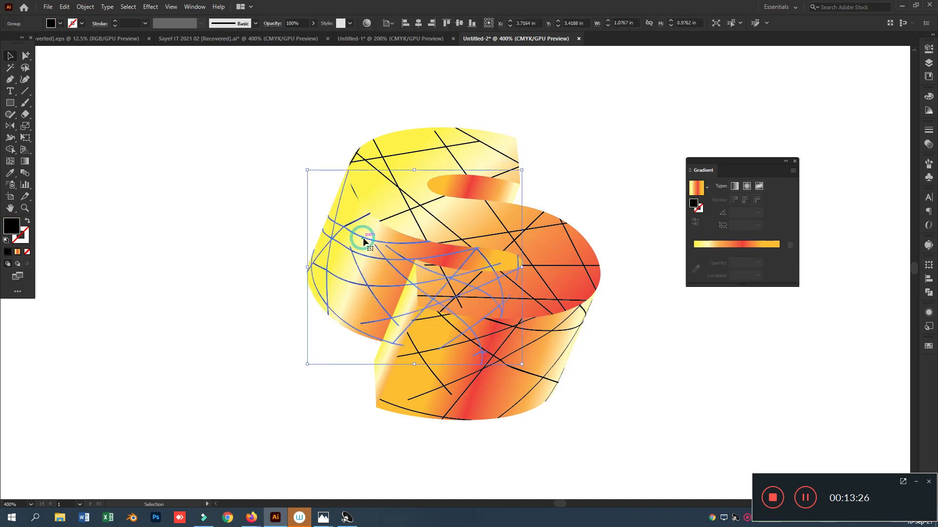
left_click(18, 252)
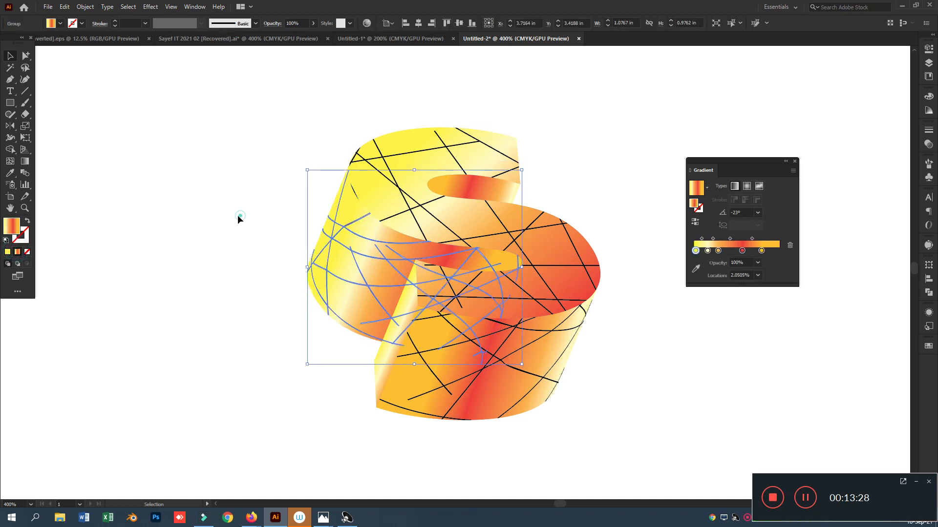
left_click(239, 218)
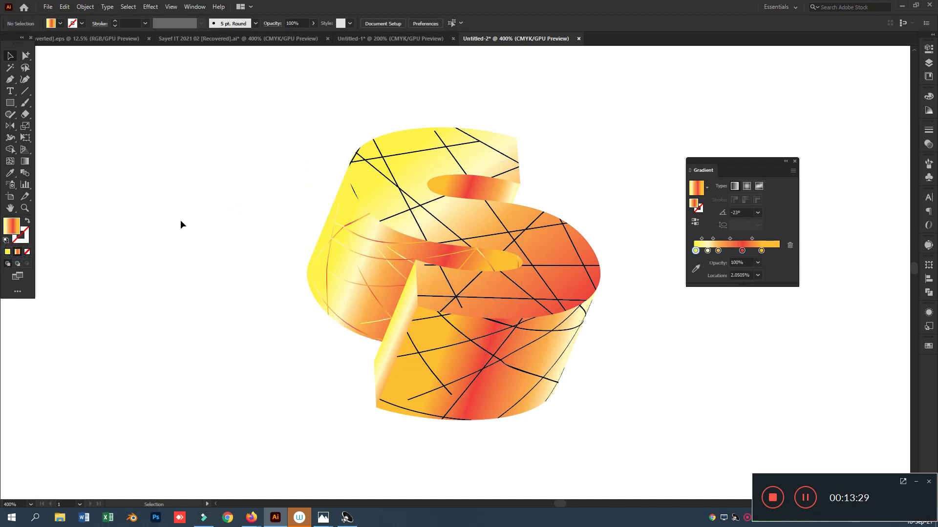
left_click(500, 366)
left_click(143, 260)
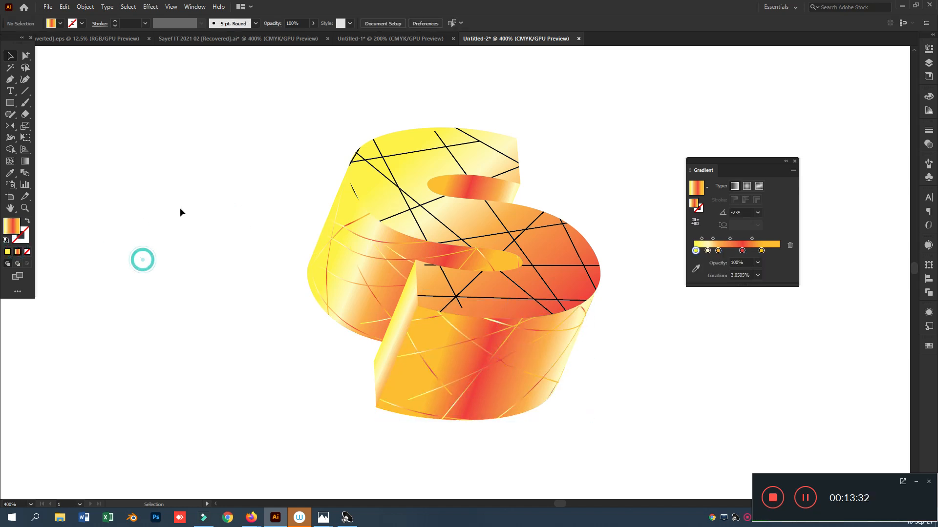
- Release the clipping mask that holds the black crossing lines on the top S face
left_click(459, 164)
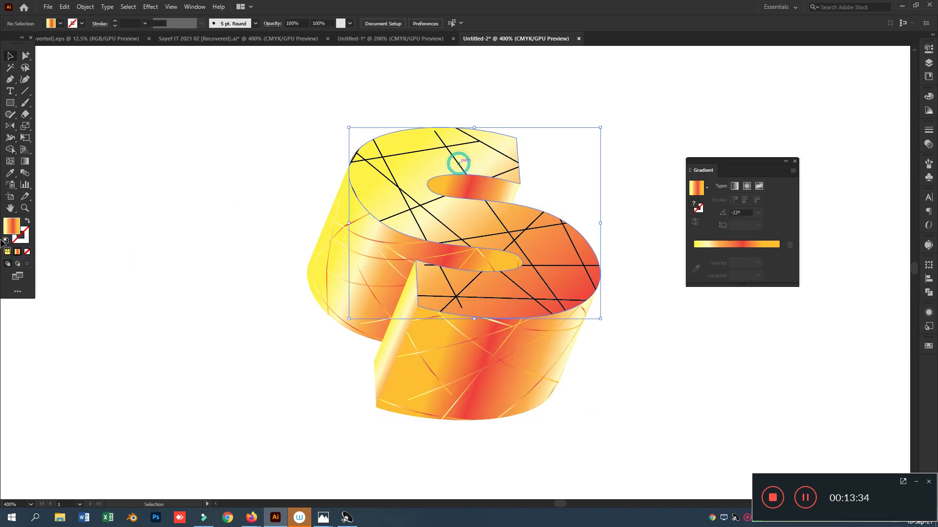
right_click(433, 136)
left_click(624, 105)
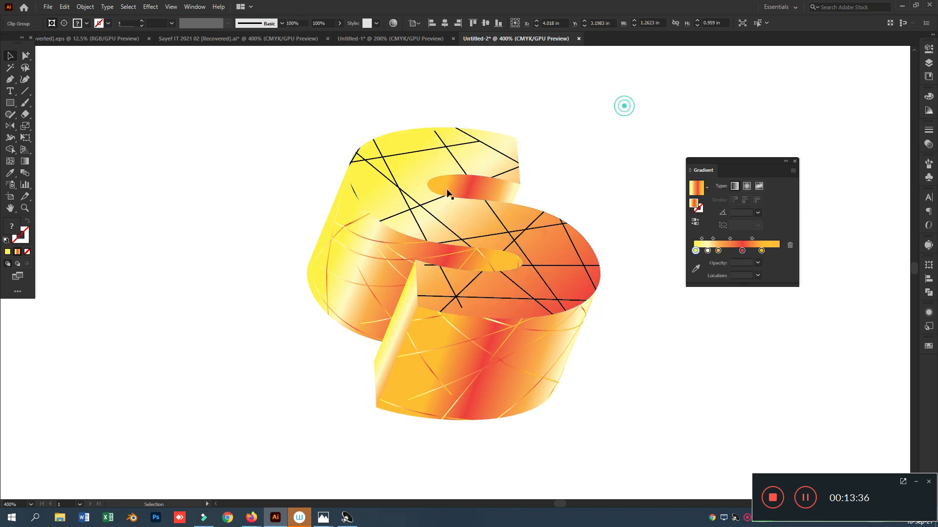
left_click(457, 162)
right_click(459, 154)
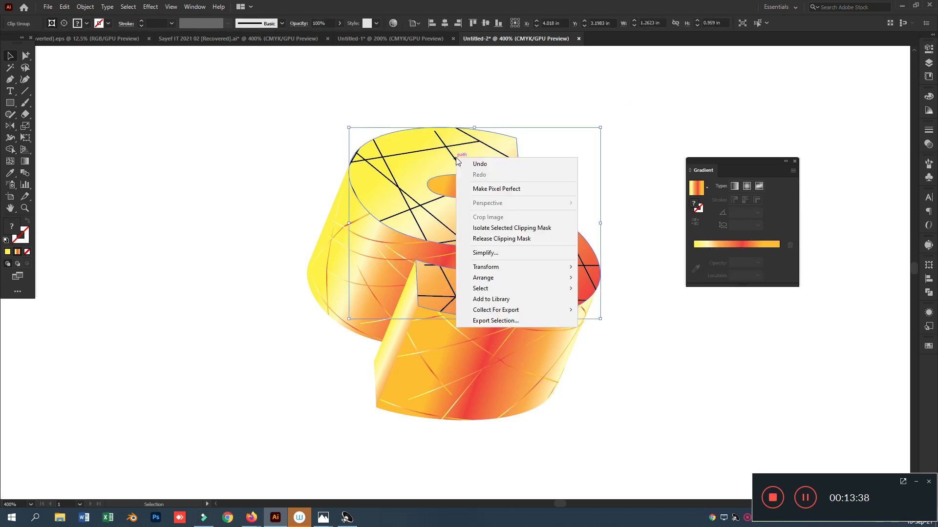
left_click(489, 238)
left_click(695, 113)
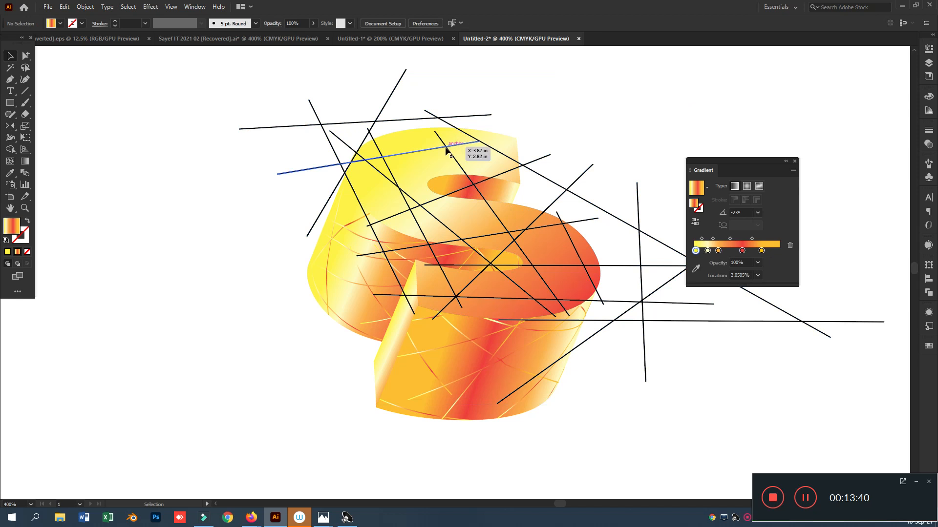
- Recreate the clipping mask for the top face's crossing lines, then try moving one line away and undo it
left_click(453, 146)
left_click(491, 157, "shift")
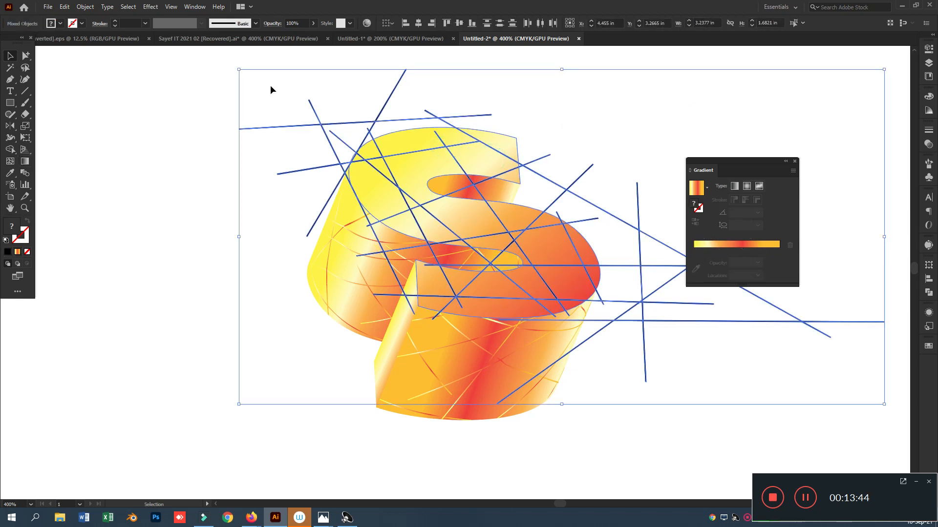
key("ctrl+7")
left_click(704, 102)
left_click(509, 156)
left_click(647, 137)
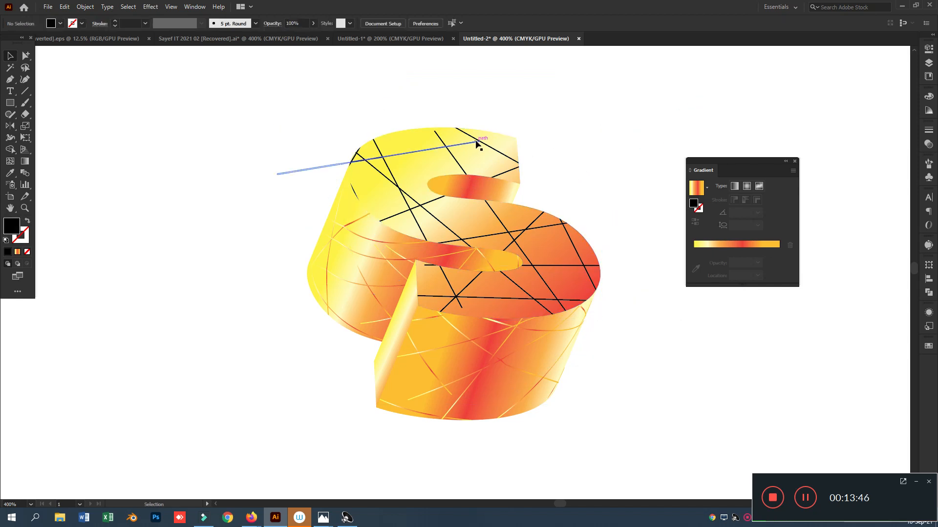
left_click_drag(480, 143, 788, 75)
key("ctrl+z")
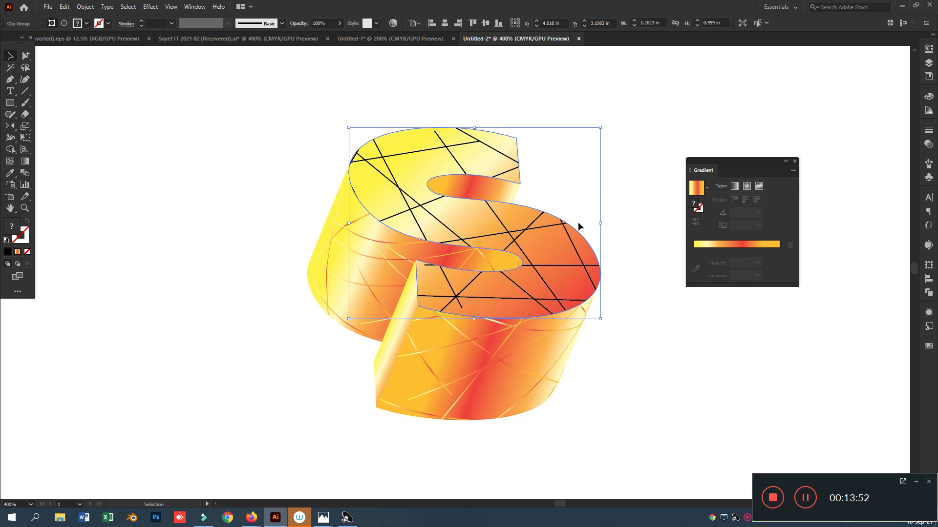
- Expand the clipped crossing-line group on the top S face and merge it with Unite
left_click(85, 6)
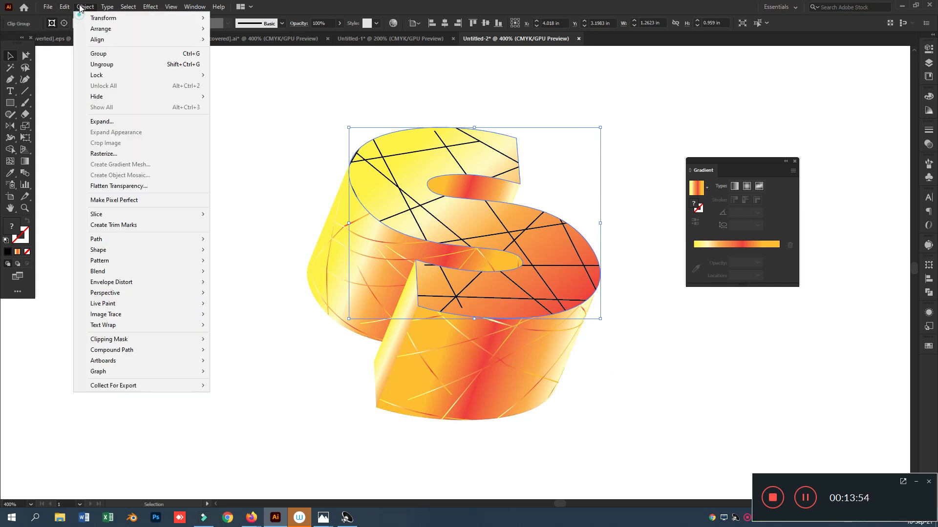
left_click(128, 120)
left_click(232, 208)
left_click(385, 157)
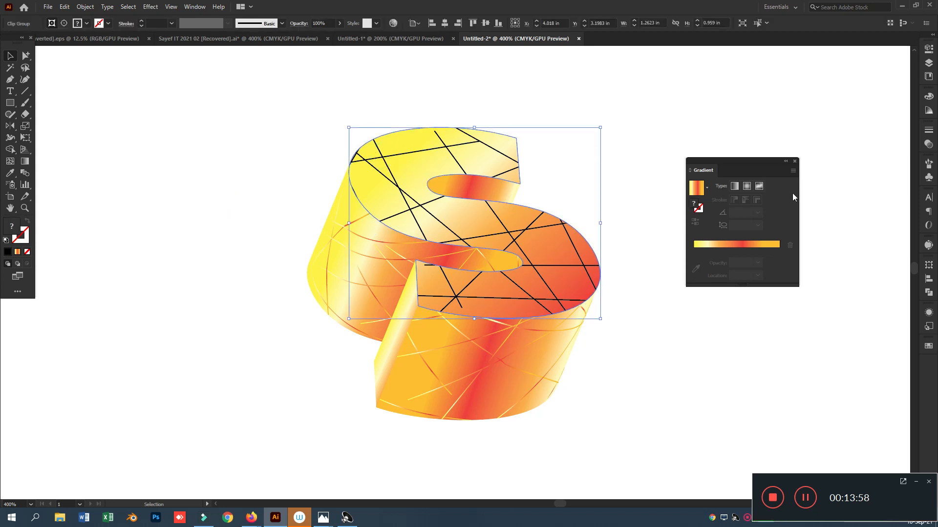
left_click(927, 293)
left_click(815, 287)
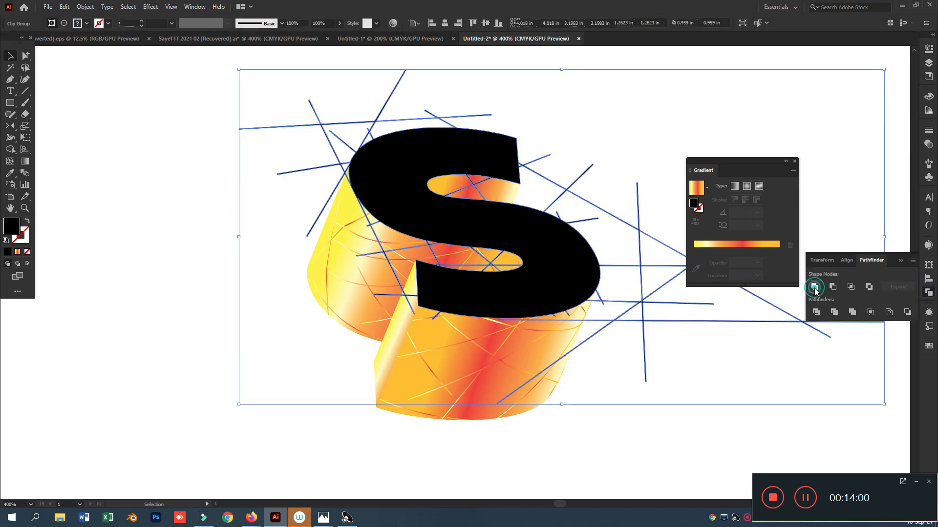
- Undo the Unite merge of the top-face lines and restore the gradient fill on the front-surface lines
key("ctrl+z")
key("ctrl+z")
key("ctrl+z")
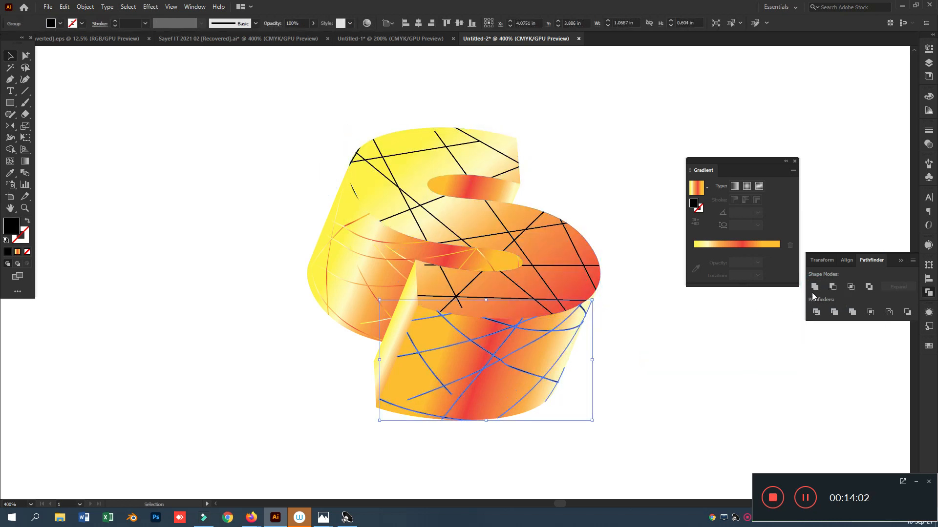
left_click(562, 125)
left_click(444, 144)
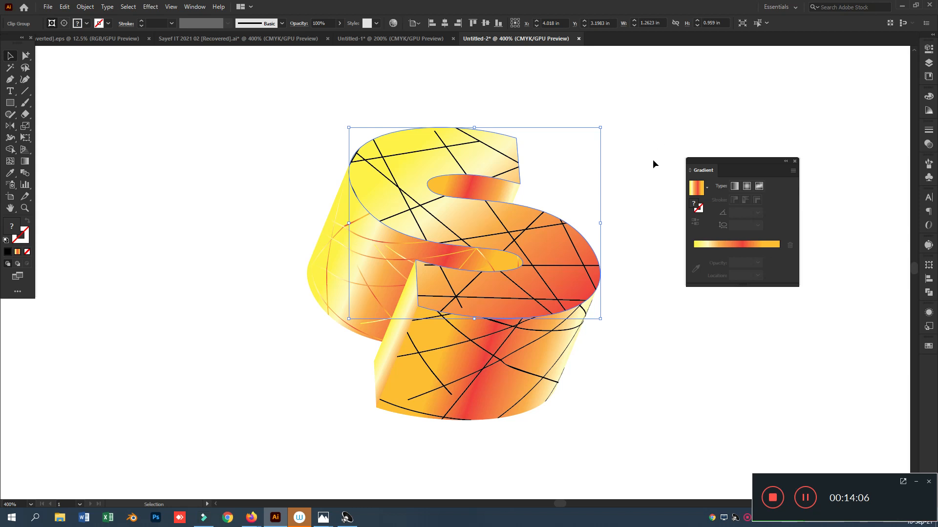
key("ctrl+shift+z")
left_click(655, 182)
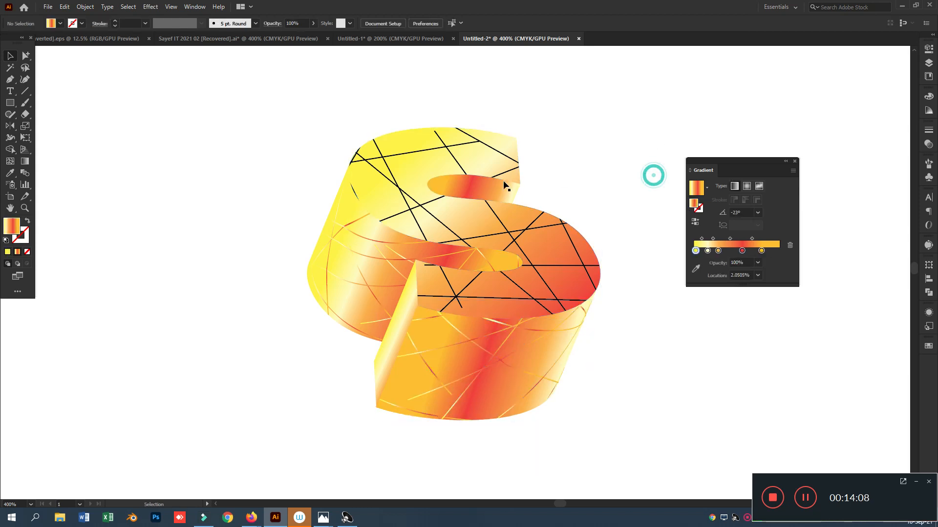
- Release the clipping mask holding the black crossing lines on the top S face
left_click(458, 160)
right_click(459, 160)
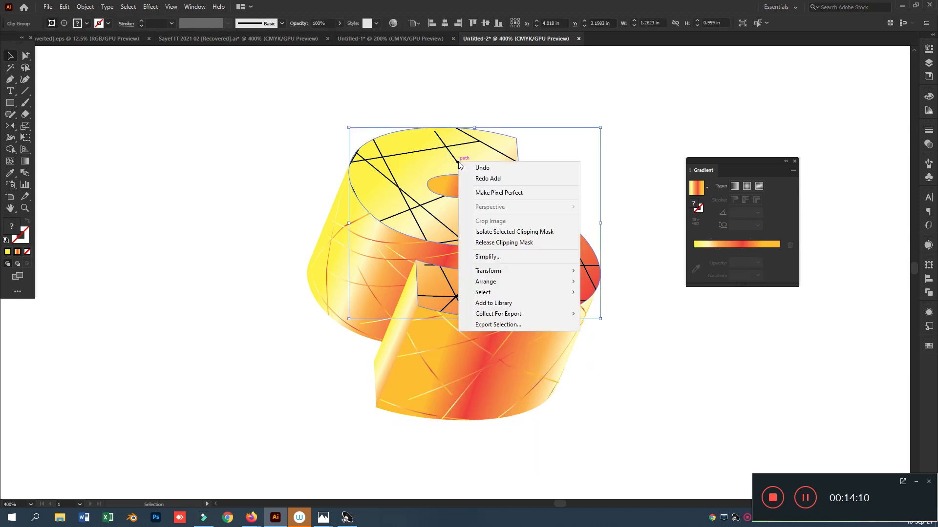
left_click(499, 243)
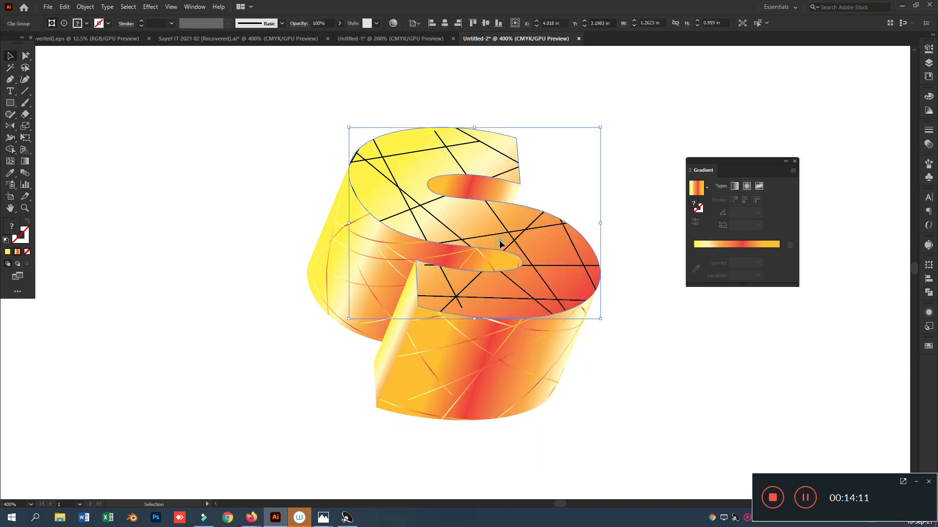
- Try cutting the released lines with the S outline using Divide, Crop and Intersect, undoing each result
left_click(925, 297)
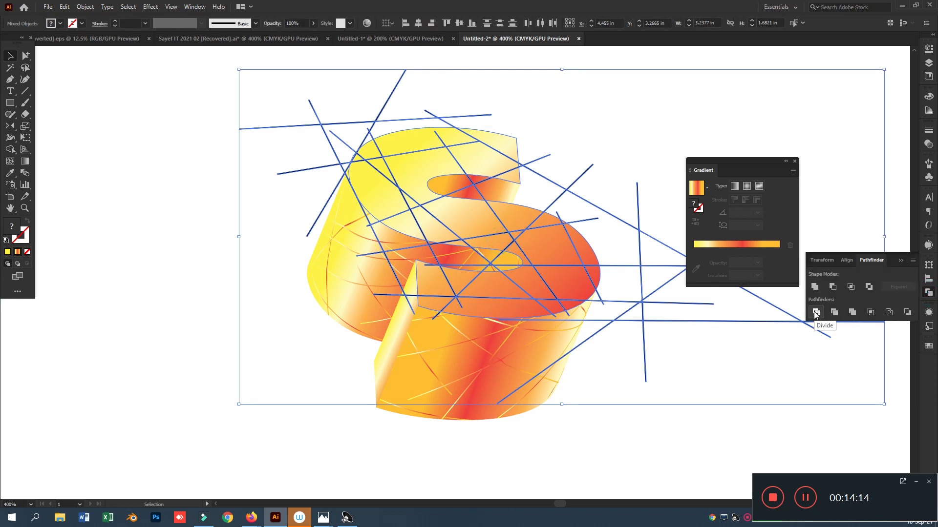
left_click(816, 312)
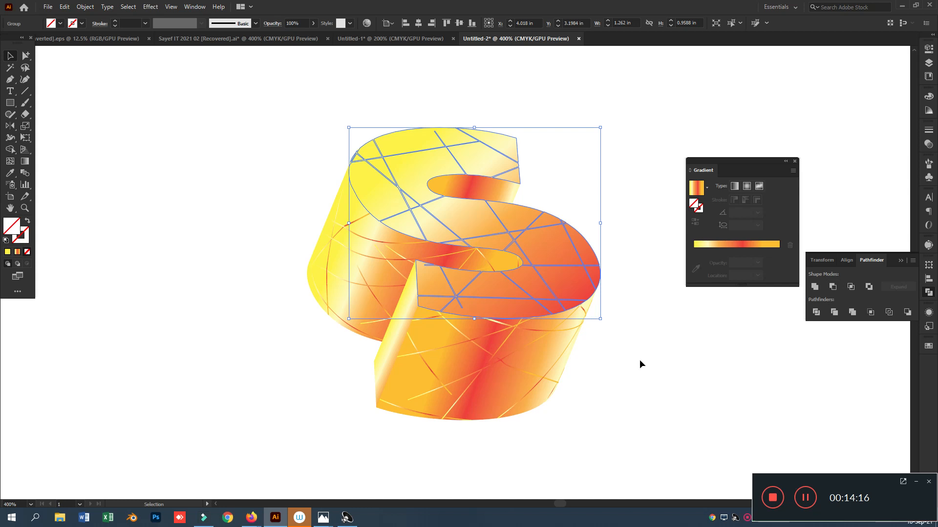
key("ctrl+z")
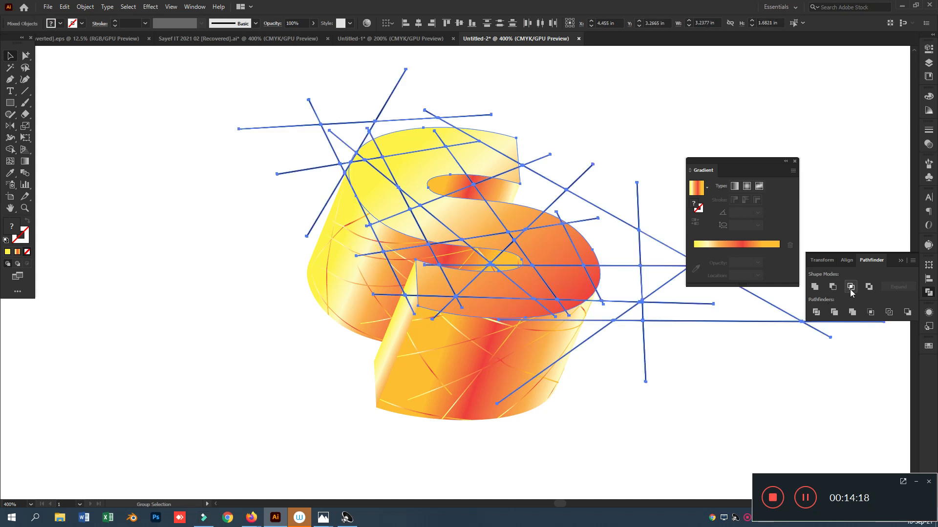
left_click(871, 312)
key("ctrl+z")
left_click(851, 288)
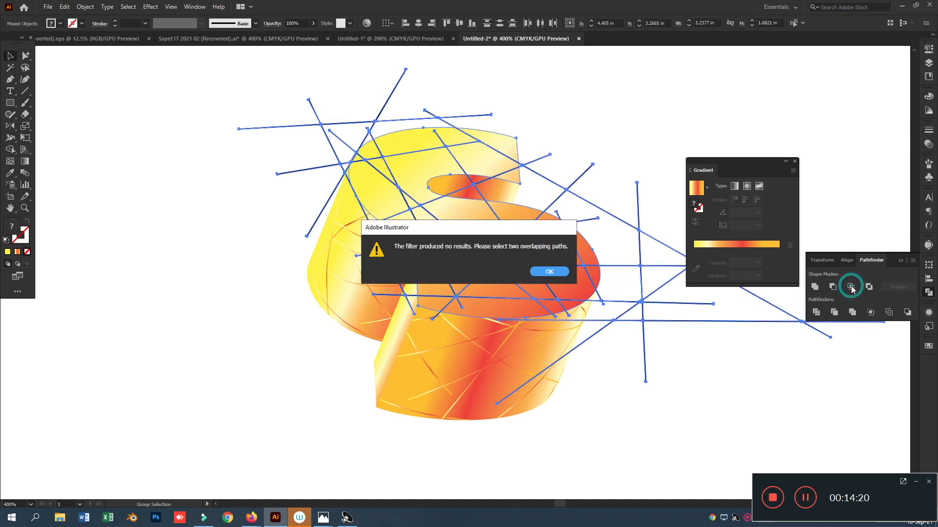
left_click(555, 273)
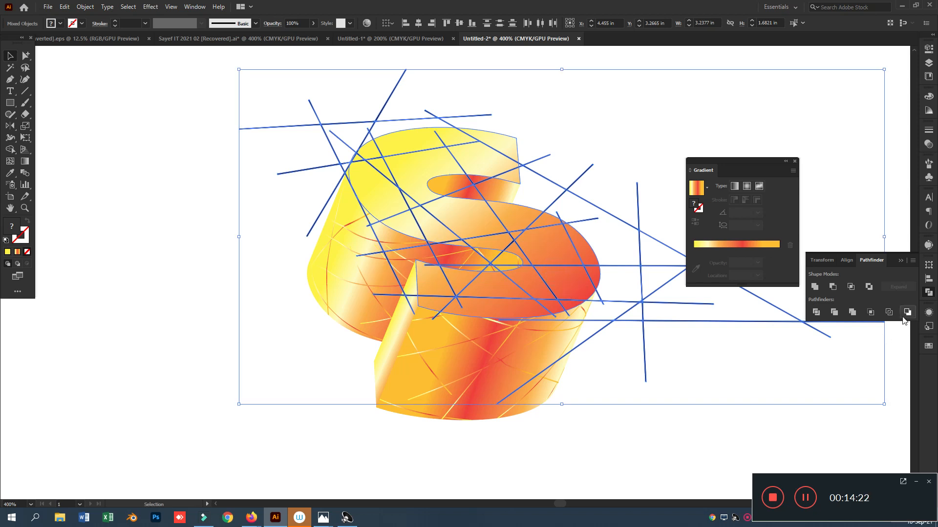
- Recreate and release the top-face clipping mask, and try Exclude on the lines and S outline before undoing it
key("ctrl+7")
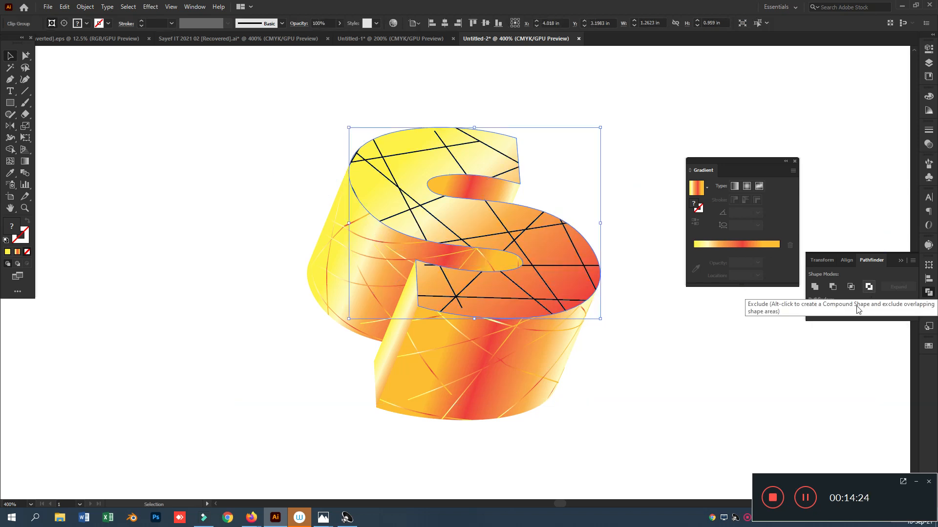
key("ctrl+alt+7")
key("v")
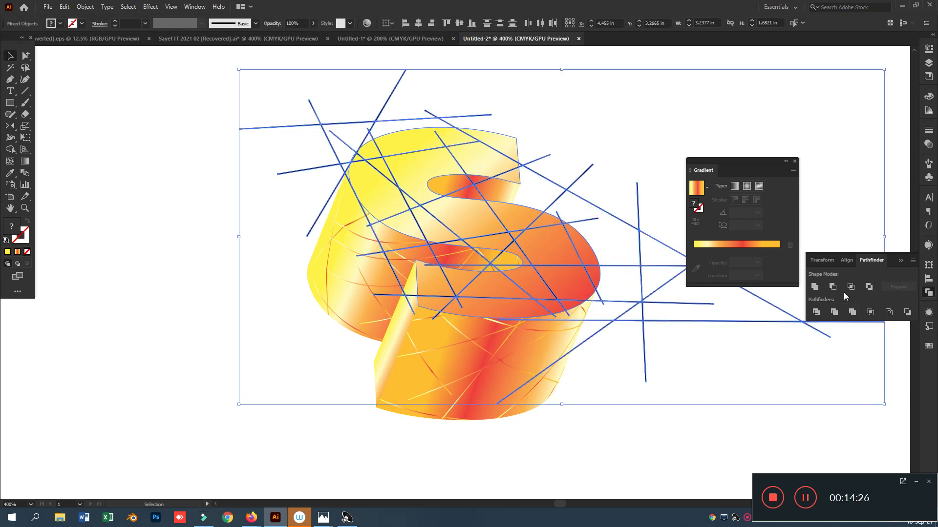
left_click(869, 288)
key("ctrl+z")
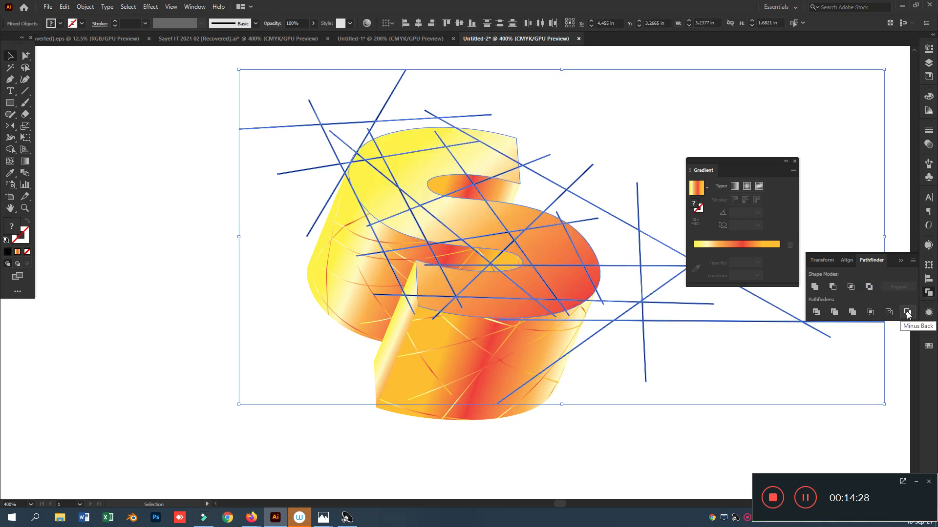
- Try the Intersect, Crop and Minus Back operations on the released lines and S outline, undoing the results
left_click(851, 288)
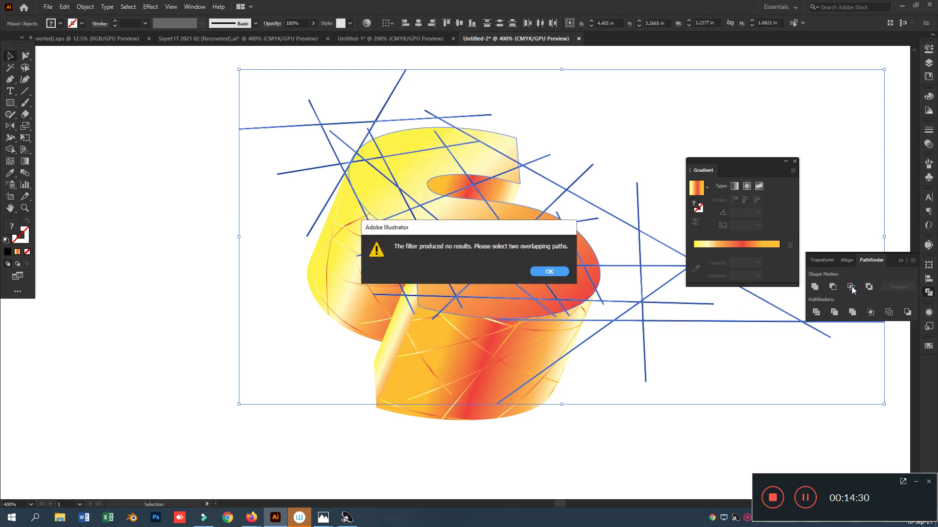
left_click(551, 272)
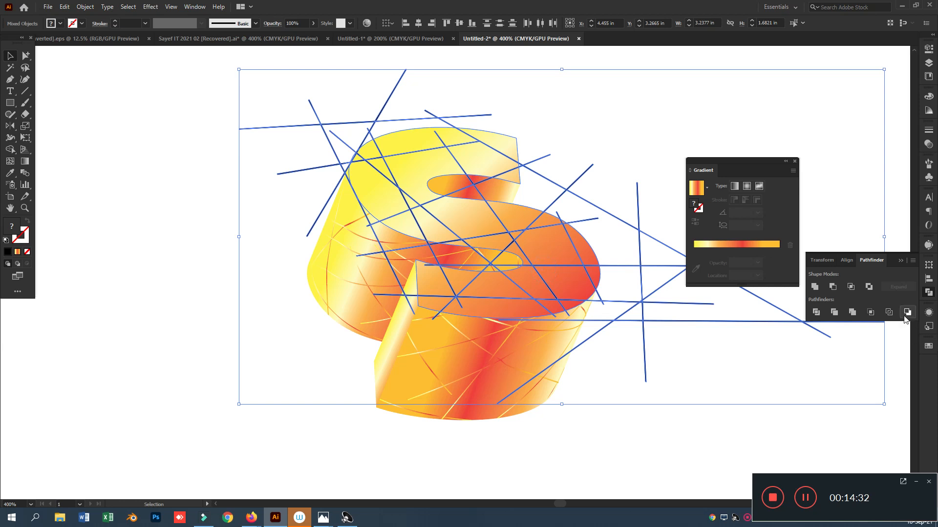
left_click(871, 312)
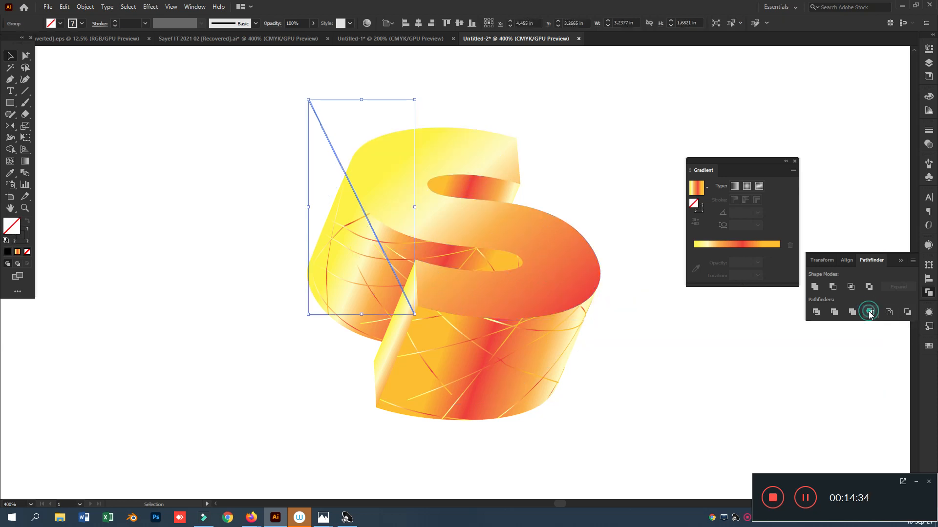
key("ctrl+z")
left_click(907, 313)
key("ctrl+z")
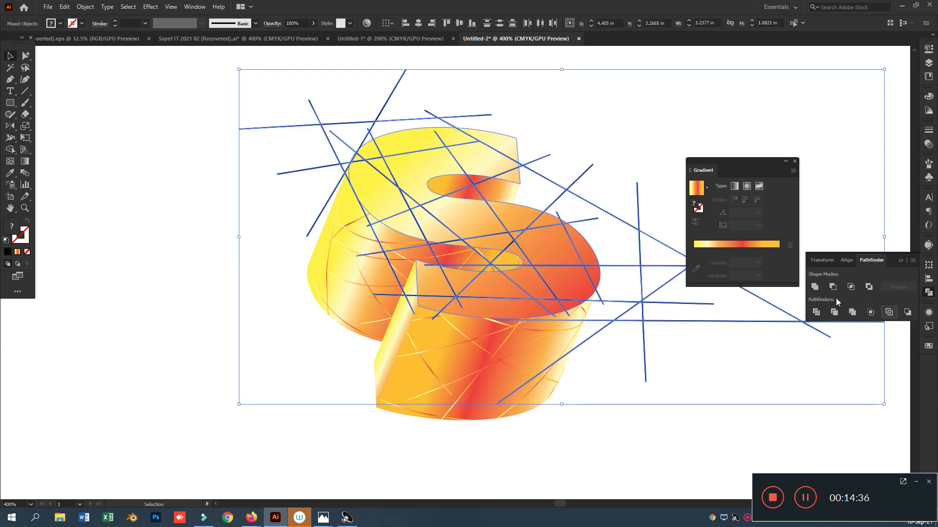
- Divide the crossing lines with the S outline and ungroup the resulting pieces
left_click(815, 313)
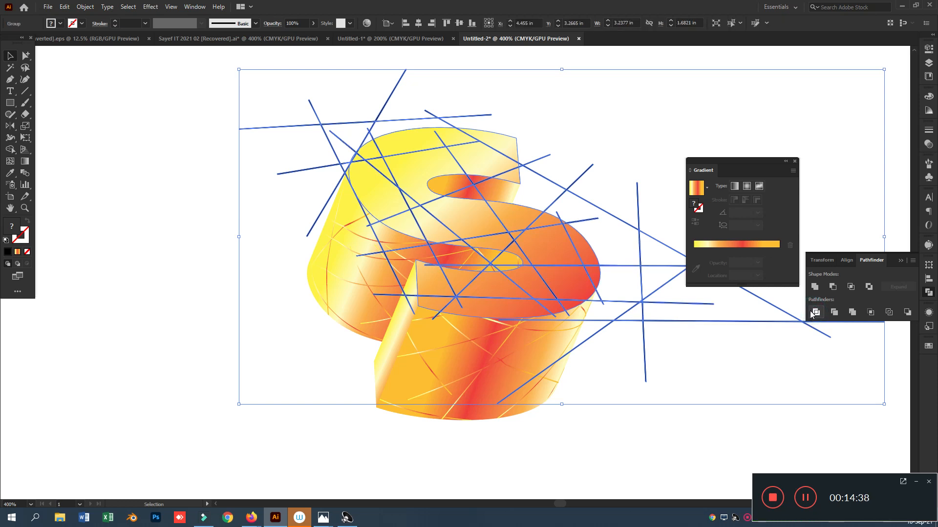
right_click(619, 135)
left_click(677, 213)
left_click(653, 131)
- Delete the line pieces that stick out above and to the upper left of the top S face
left_click(371, 121)
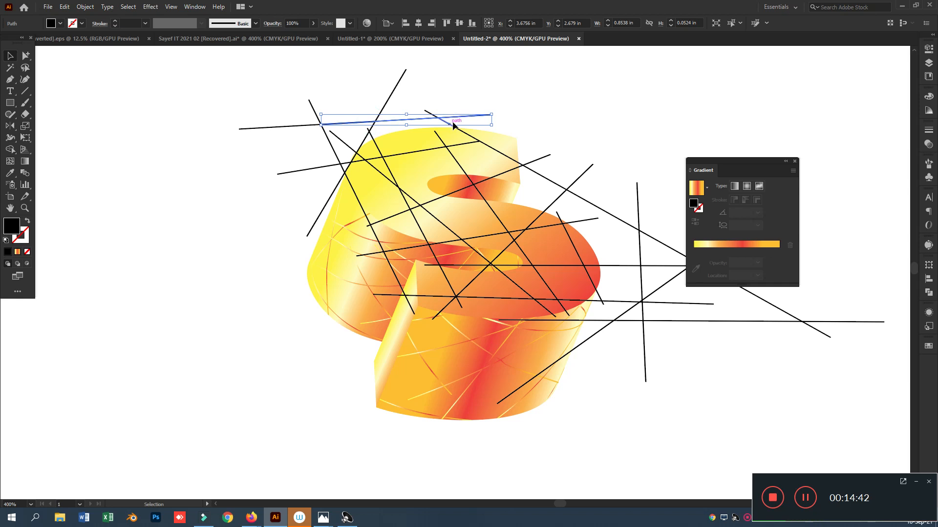
key("Delete")
left_click_drag(203, 71, 461, 121)
key("Delete")
left_click_drag(251, 97, 354, 144)
key("Delete")
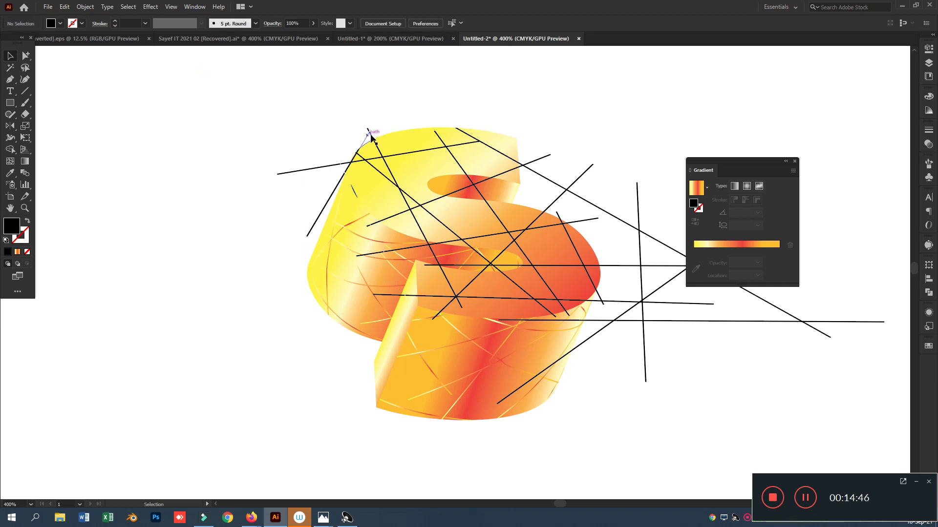
left_click(370, 136)
key("Delete")
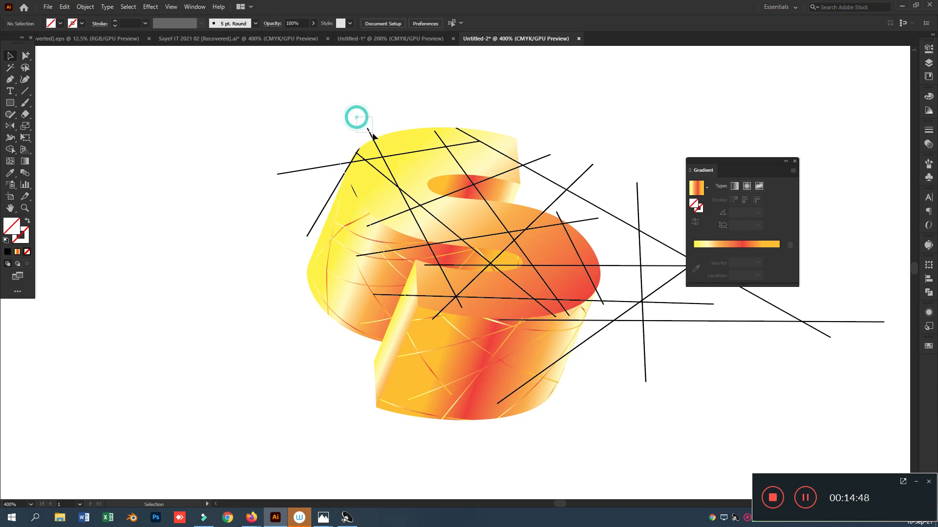
left_click_drag(249, 129, 311, 240)
key("Delete")
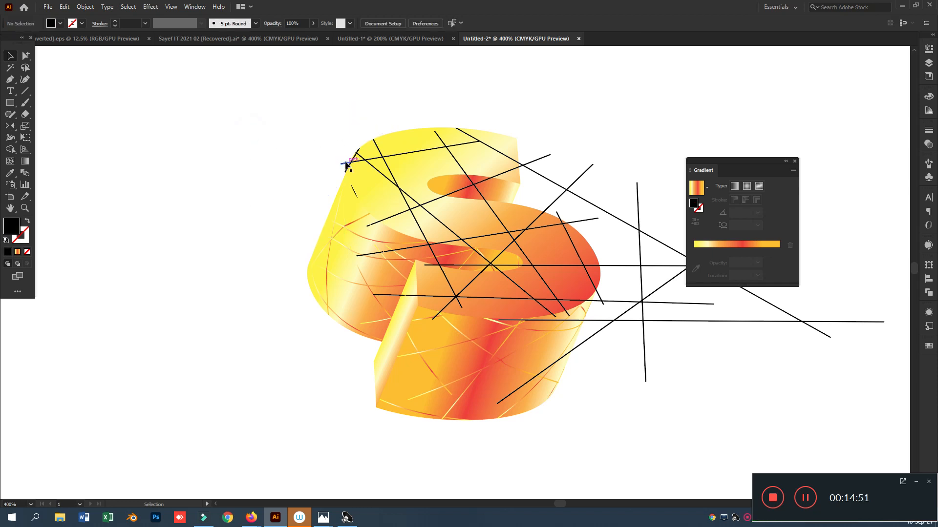
- Delete the long line pieces to the right of the S and a piece across its upper opening
left_click(544, 178)
key("Delete")
left_click(638, 224)
key("Delete")
left_click(469, 186)
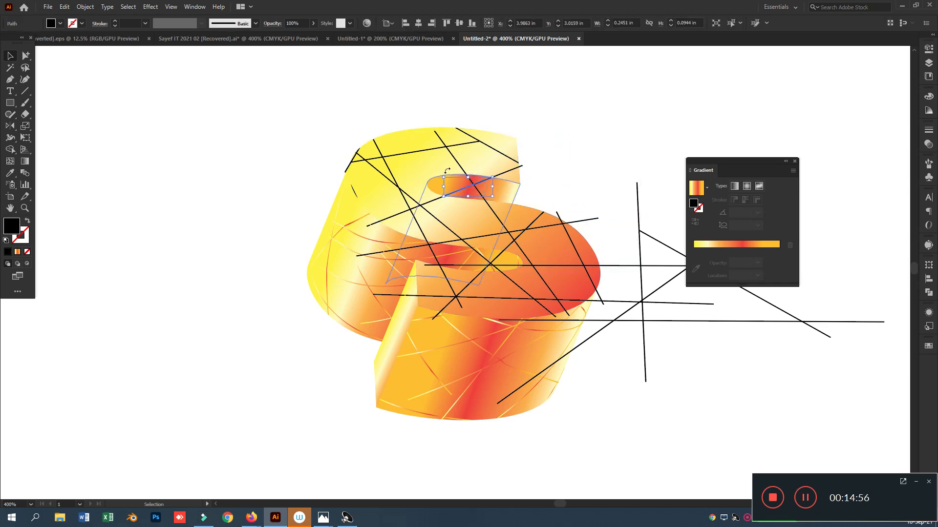
key("Delete")
left_click_drag(626, 167, 829, 377)
key("Delete")
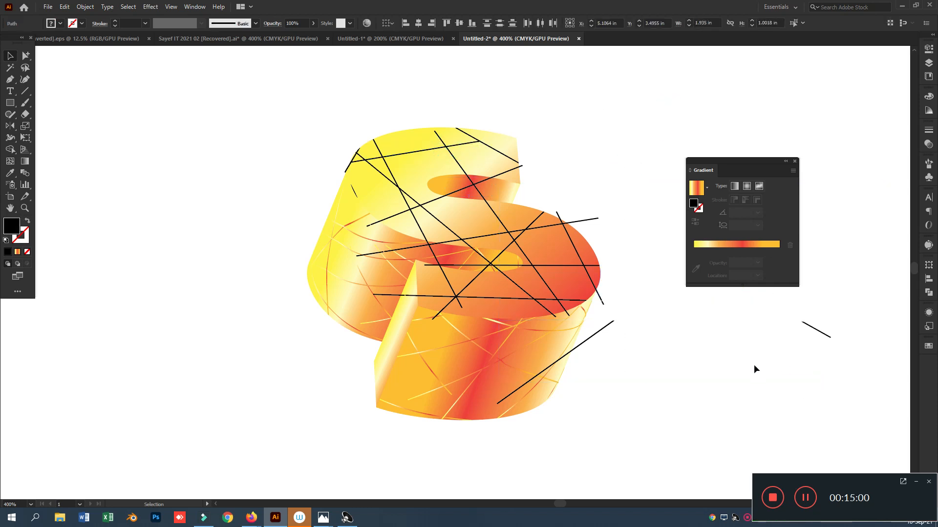
- Delete the remaining line pieces that stick out beyond the right and lower-right edges of the top S face
left_click(611, 324)
key("Delete")
left_click_drag(848, 304, 782, 381)
key("Delete")
left_click_drag(613, 202, 588, 226)
key("Delete")
left_click(558, 216)
key("Delete")
left_click(600, 297)
key("Delete")
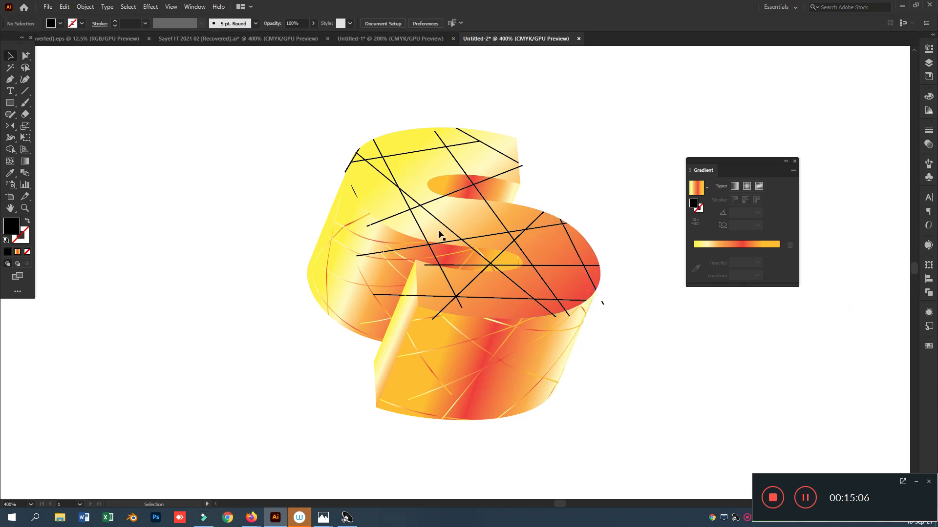
- Delete the line pieces that overlap the left side surface beside the top S face
left_click(391, 250)
key("Delete")
left_click(370, 226)
key("Delete")
- Place a copy of the gradient-filled top S face in front and swap its gradient from fill to stroke
left_click(372, 201)
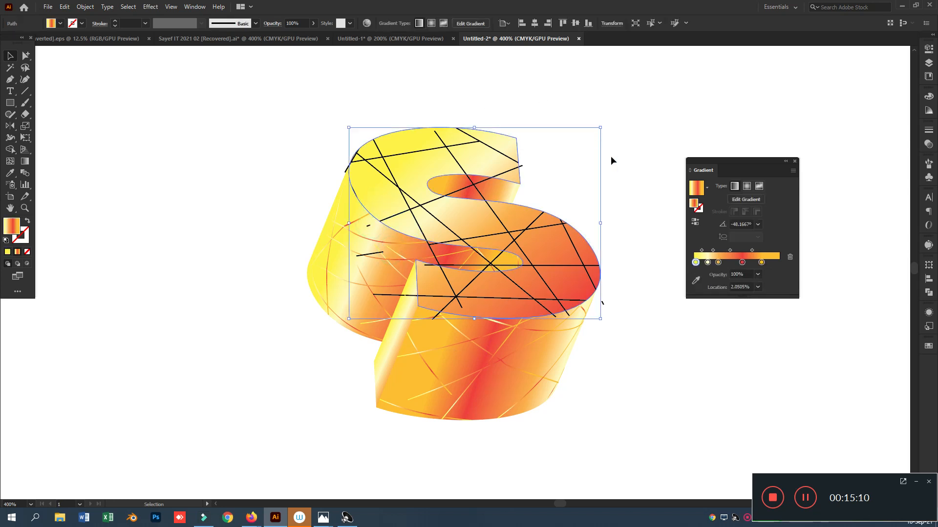
key("ctrl")
key("ctrl+shift+bracketright")
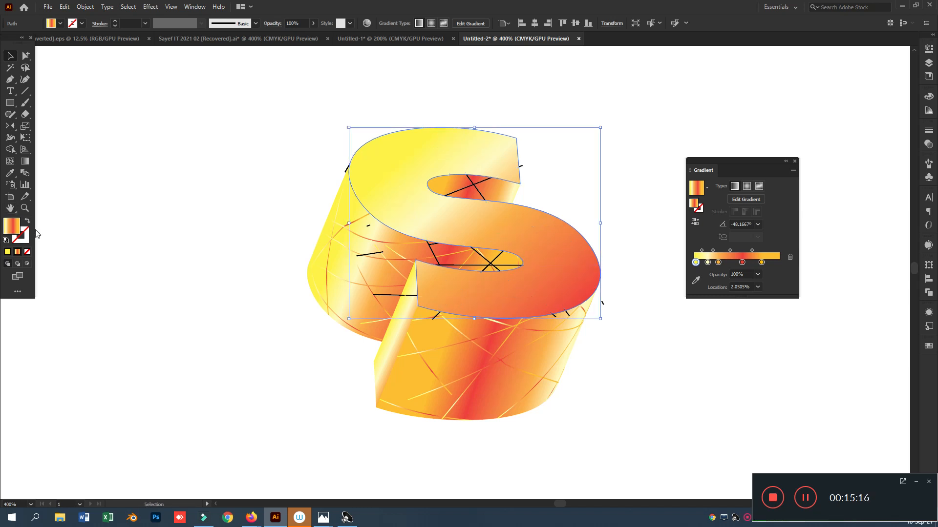
left_click(28, 222)
left_click(22, 238)
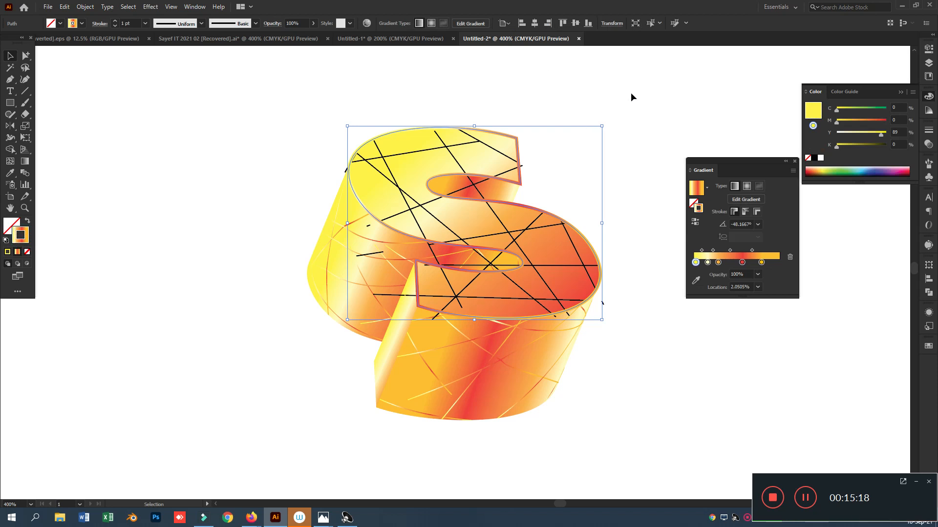
- Set the stroke of the front S outline to solid white
left_click(636, 107)
left_click(587, 239)
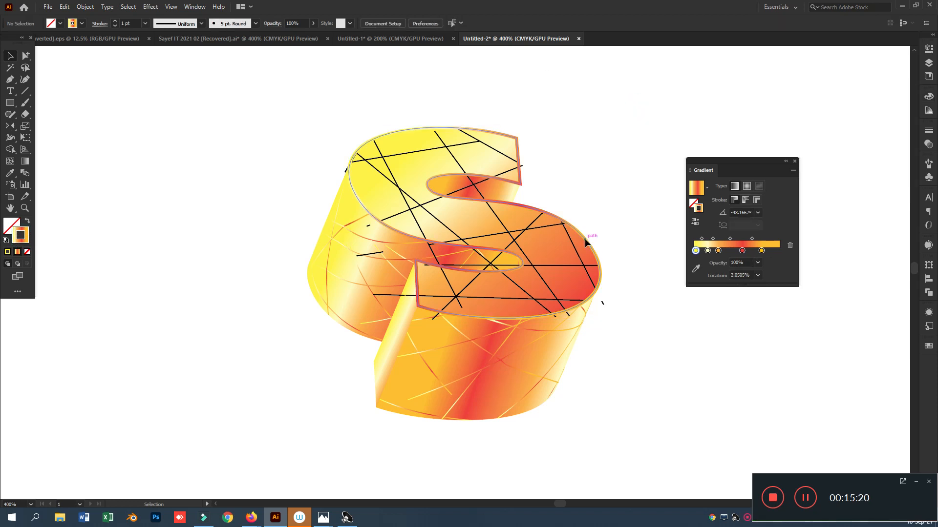
left_click(929, 96)
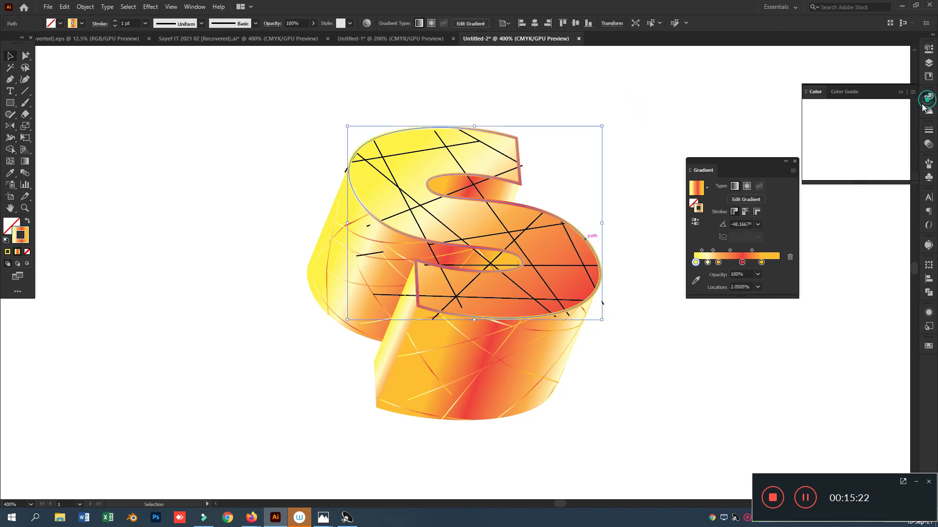
left_click(820, 158)
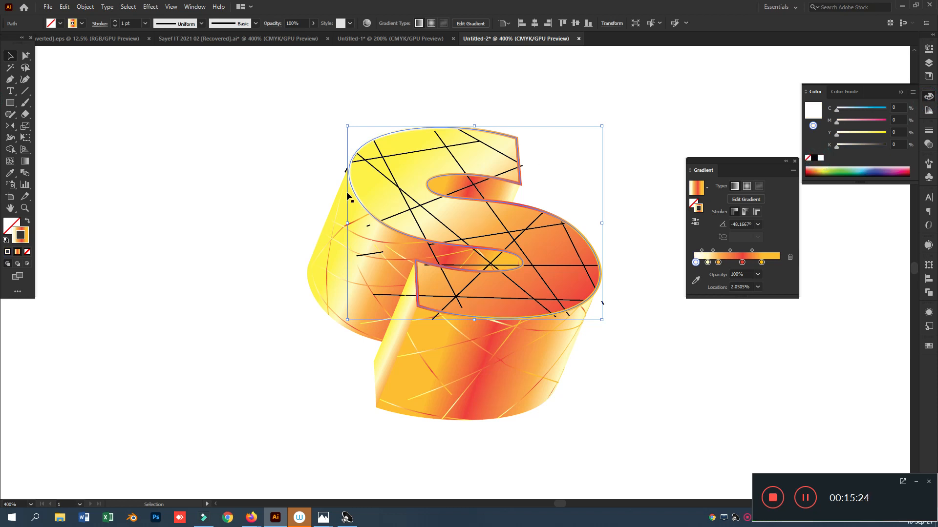
left_click(8, 253)
left_click(150, 200)
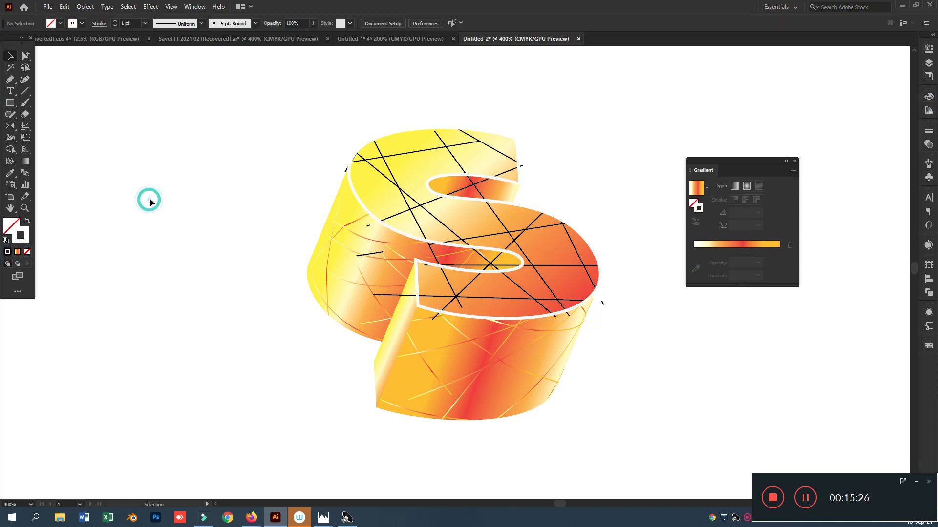
- Delete the leftover black line fragments lying outside the white outline along the left side of the S
scroll(400, 350, "up", 2)
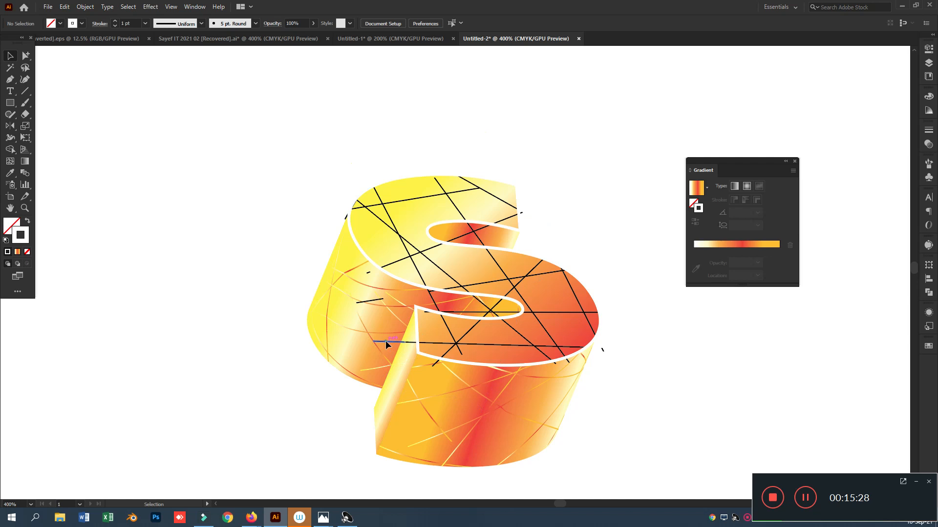
left_click(386, 341)
key("Delete")
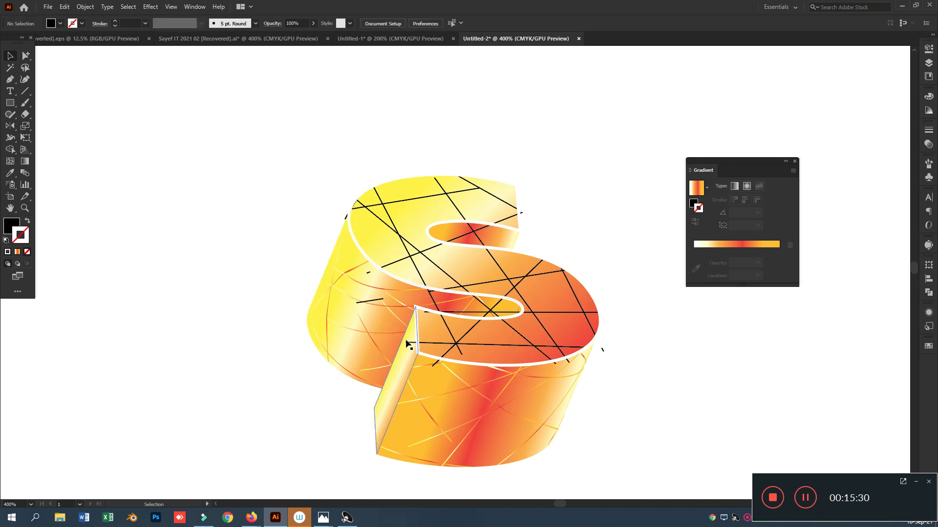
left_click(371, 300)
key("Delete")
left_click(368, 272)
key("Delete")
left_click(343, 218)
key("Delete")
- Delete the leftover line fragments below the top face's lower edge and across the upper opening of the S
left_click(555, 364)
key("Delete")
left_click(436, 362)
key("Delete")
left_click(471, 227)
key("Delete")
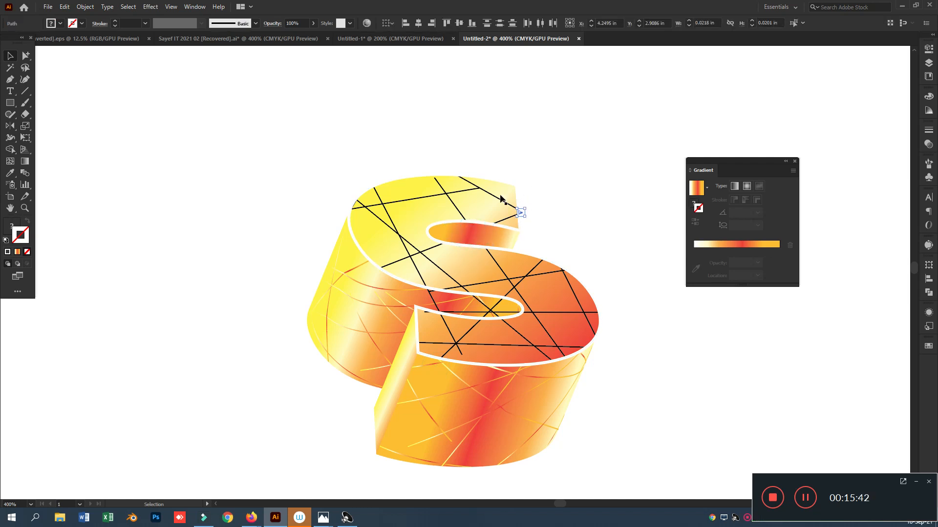
- Try deleting all similar black line pieces and the unfilled leftover paths on the top face, and undo the deletions
left_click(488, 194)
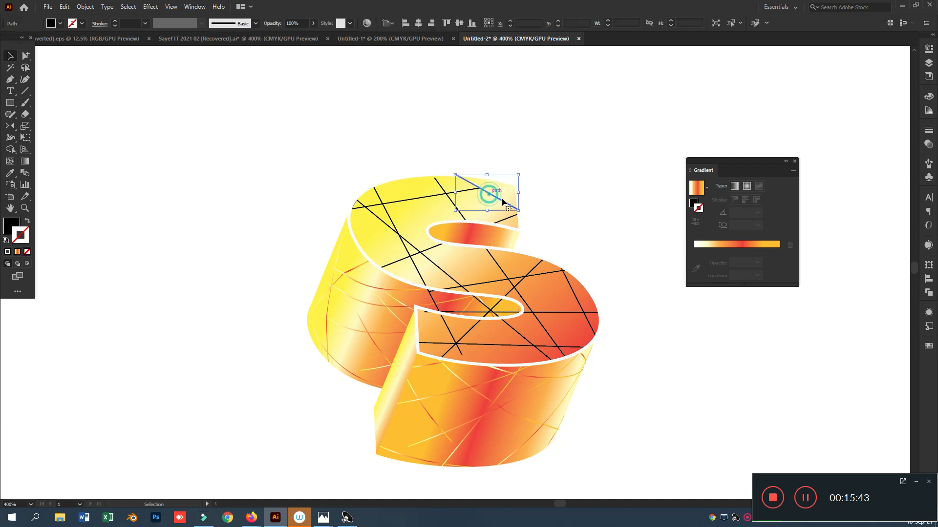
left_click(732, 23)
key("Delete")
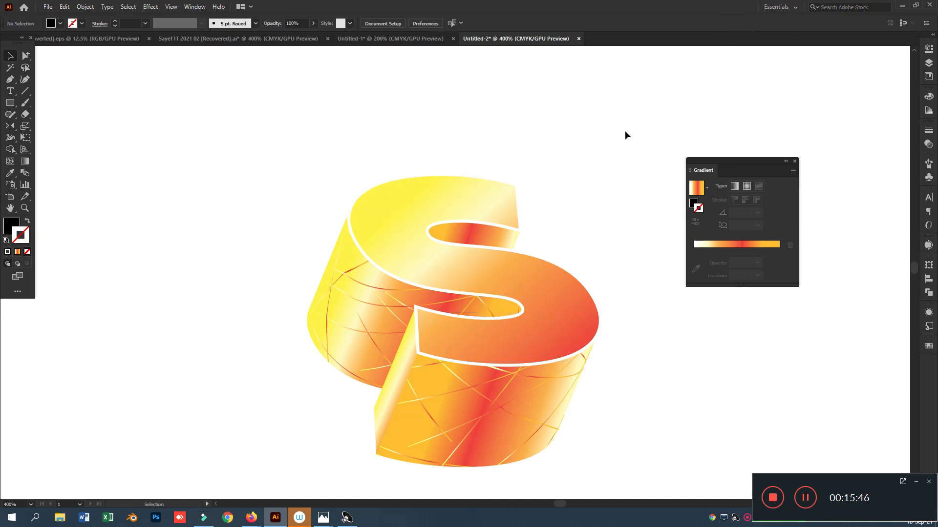
key("ctrl+y")
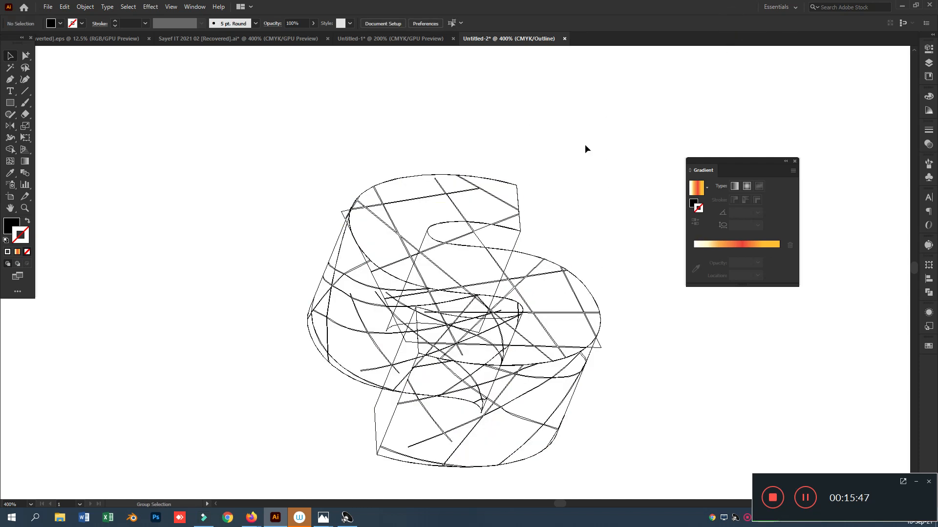
left_click(439, 184)
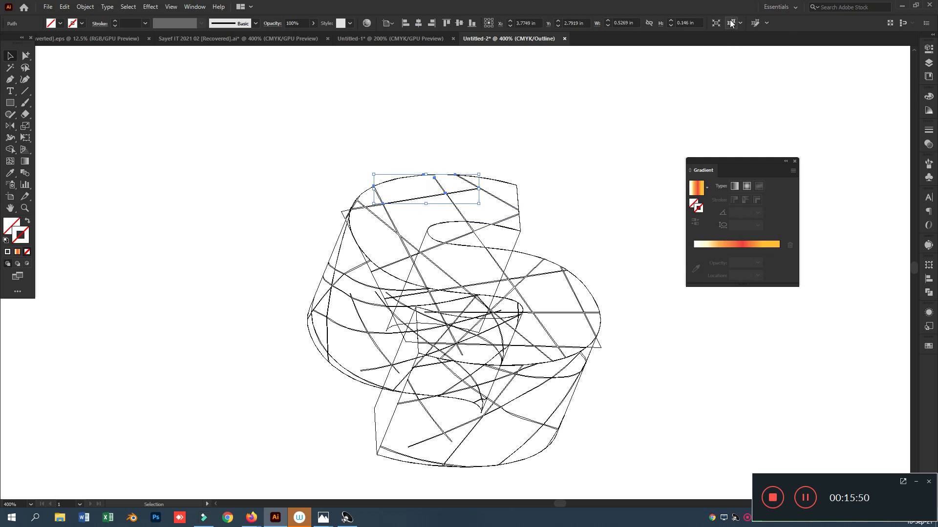
left_click(731, 23)
key("Delete")
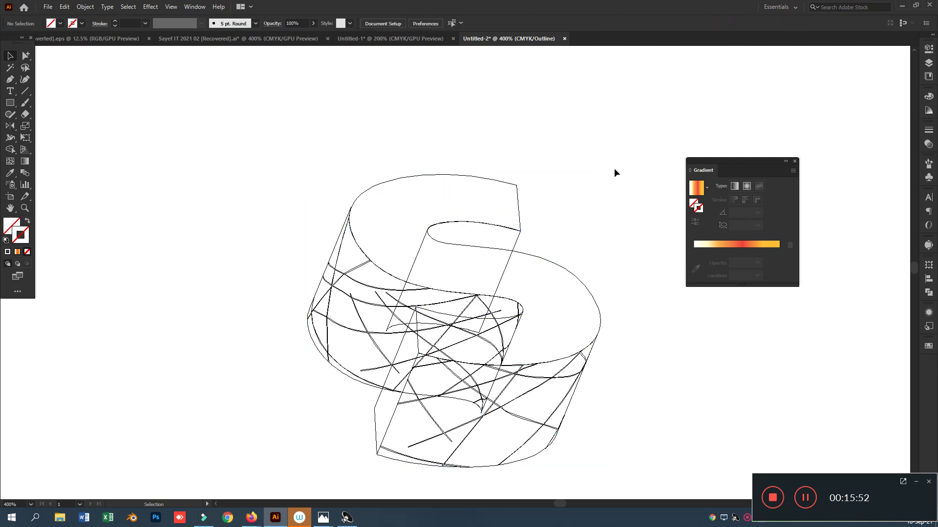
key("ctrl+z")
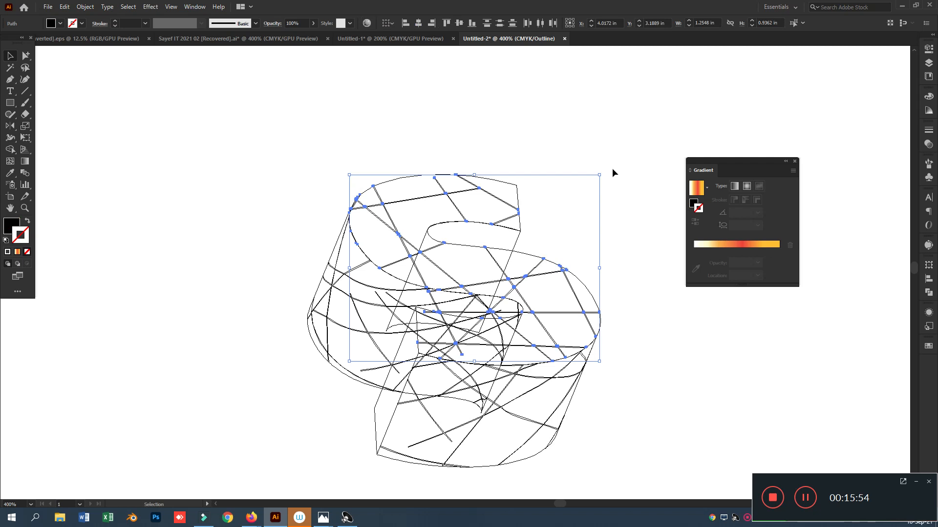
- Unite all the black crossing lines on the top face with the Pathfinder Unite operation
key("ctrl+y")
key("v")
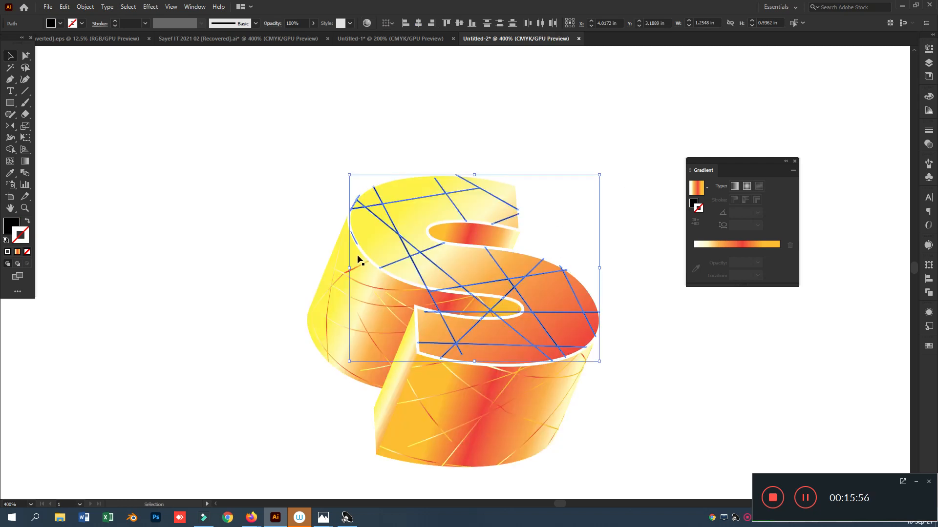
left_click(929, 296)
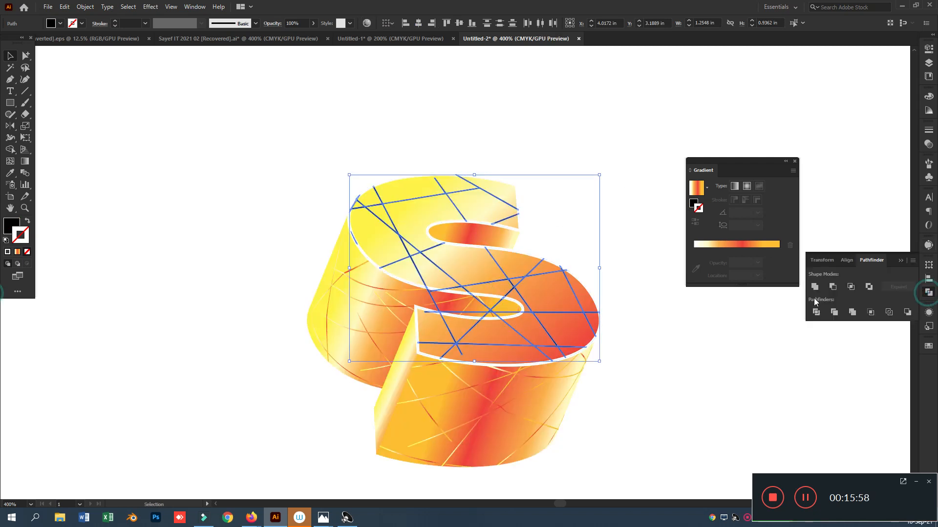
left_click(812, 288)
left_click(618, 130)
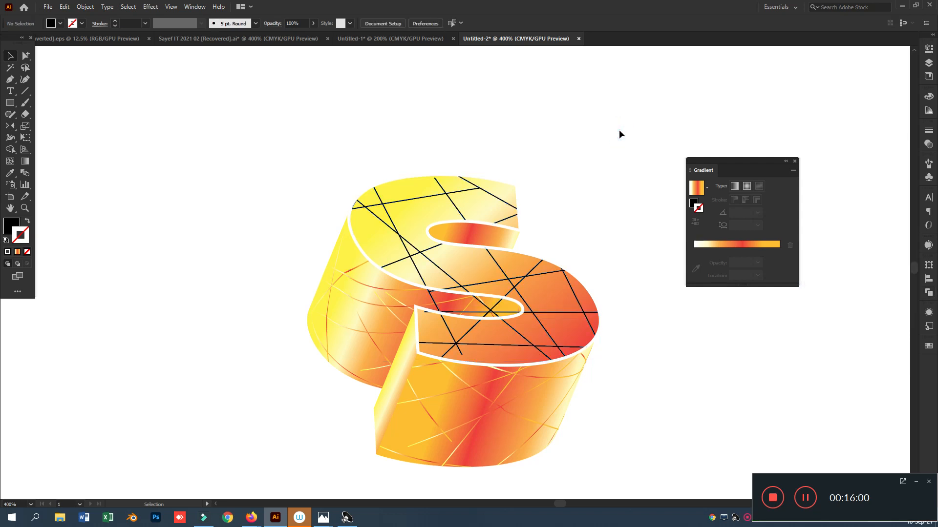
left_click(492, 311)
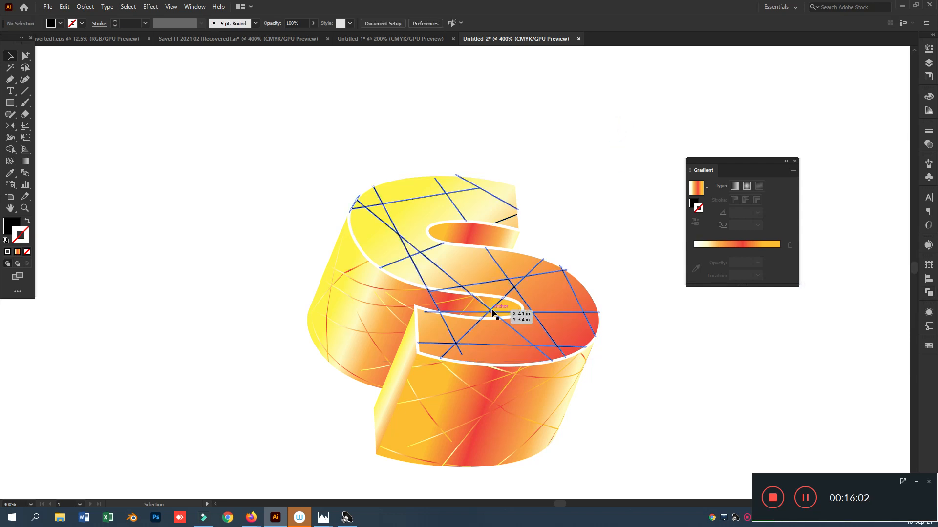
left_click(634, 138)
- Erase the black line segments crossing the lower opening of the S with a smaller Eraser brush
key("ctrl+=")
key("ctrl+=")
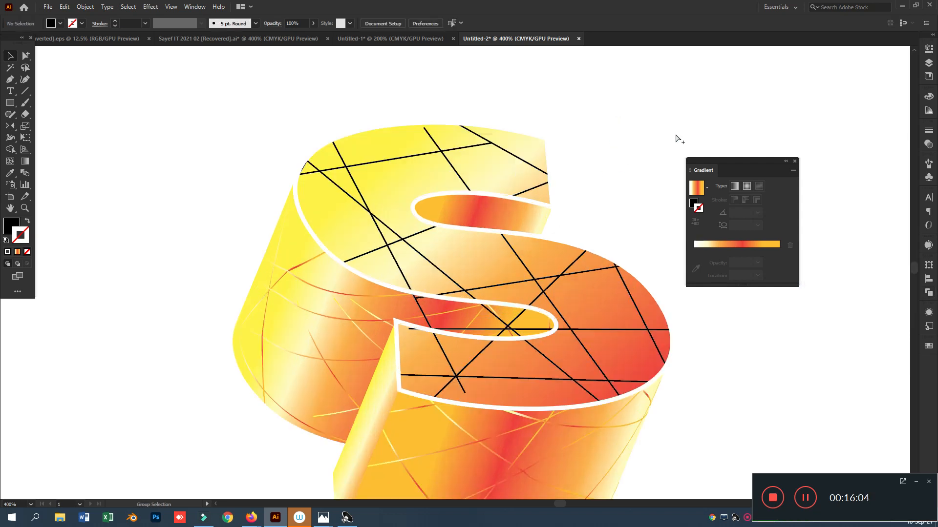
left_click(527, 345)
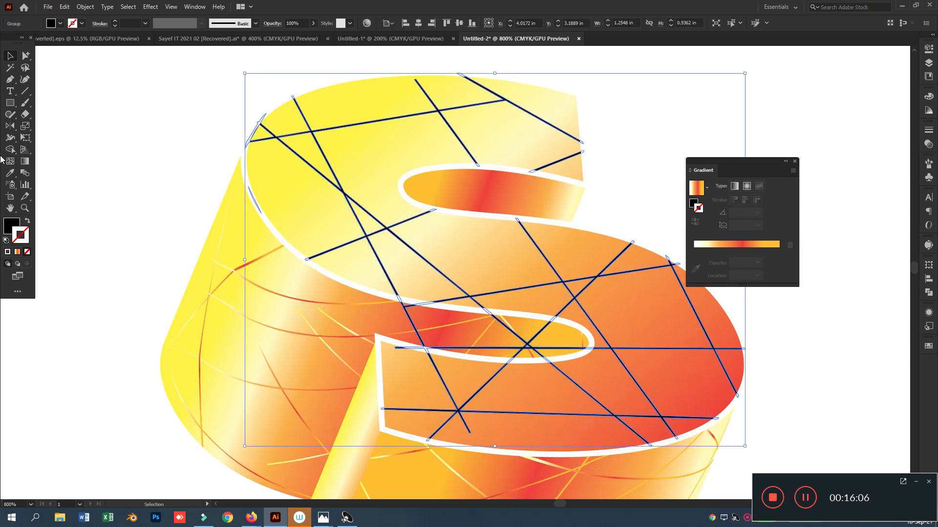
left_click(24, 114)
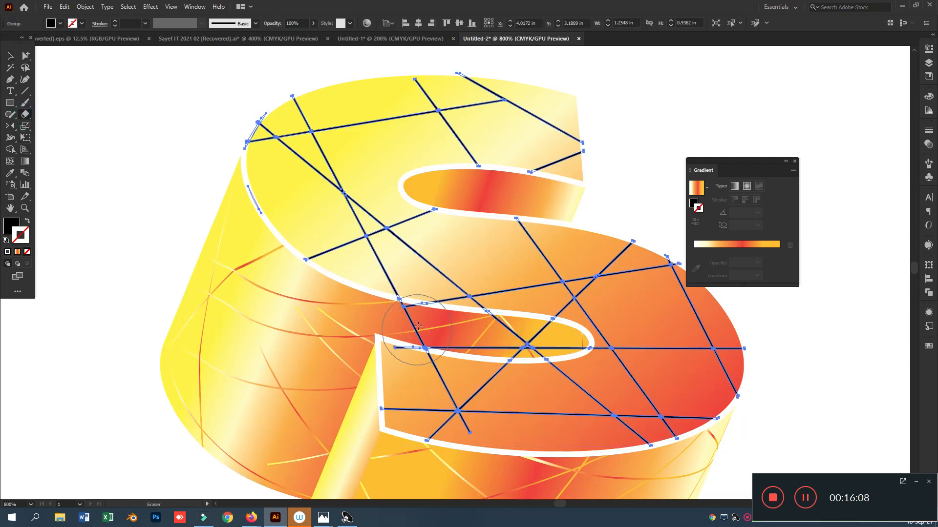
key("bracketleft")
key("bracketleft")
key("bracketleft")
key("bracketleft")
key("bracketleft")
mouse_move(397, 313)
left_mouse_down()
mouse_move(577, 338)
mouse_move(507, 341)
mouse_move(521, 350)
mouse_move(544, 350)
mouse_move(414, 334)
left_mouse_up()
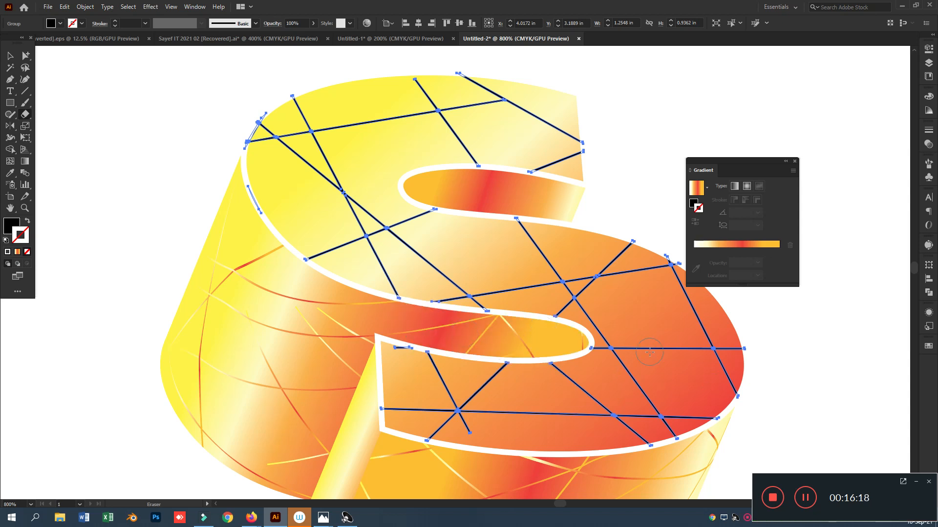
left_click(10, 56)
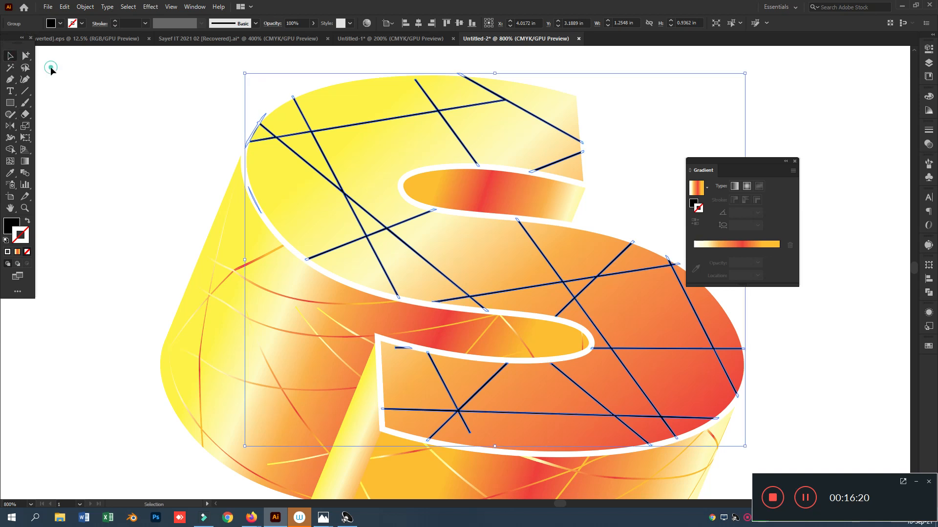
left_click(51, 67)
left_click(360, 286)
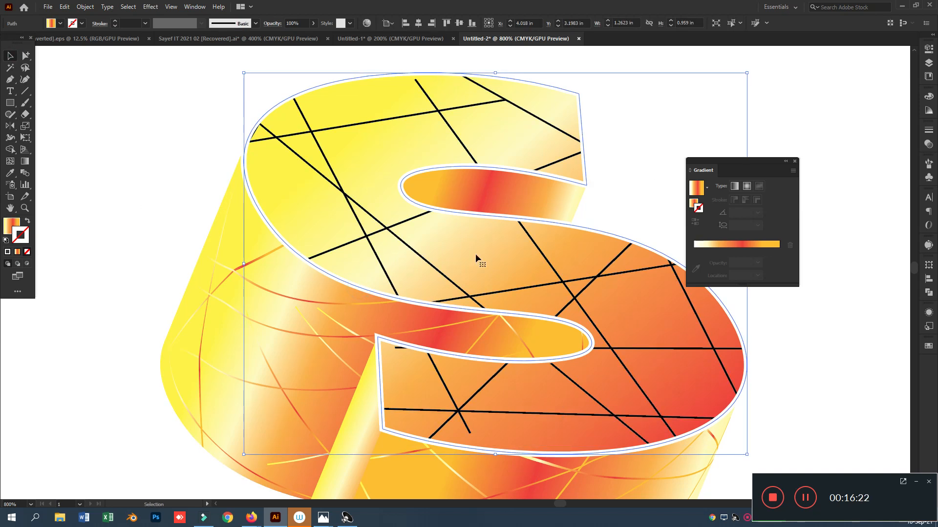
left_click(645, 122)
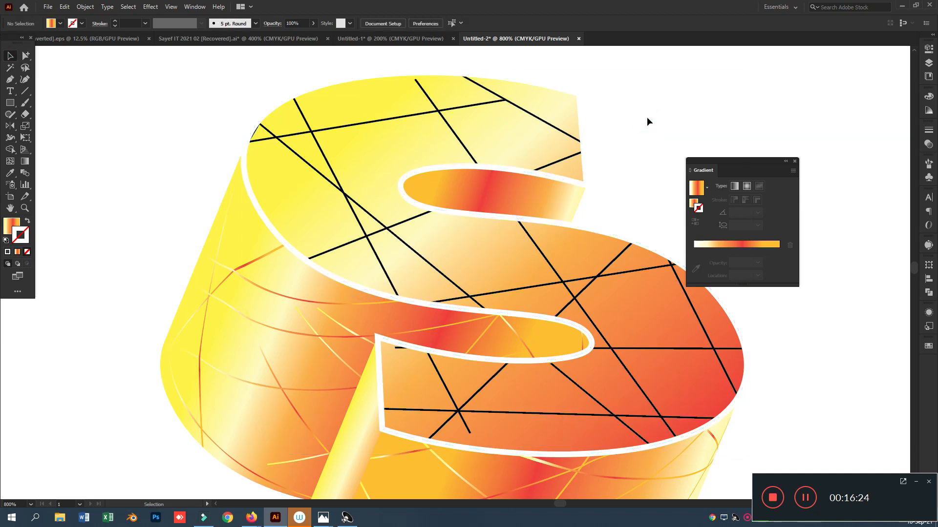
- Try deleting the left extruded side faces of the S and undo the deletions
key("ctrl+minus")
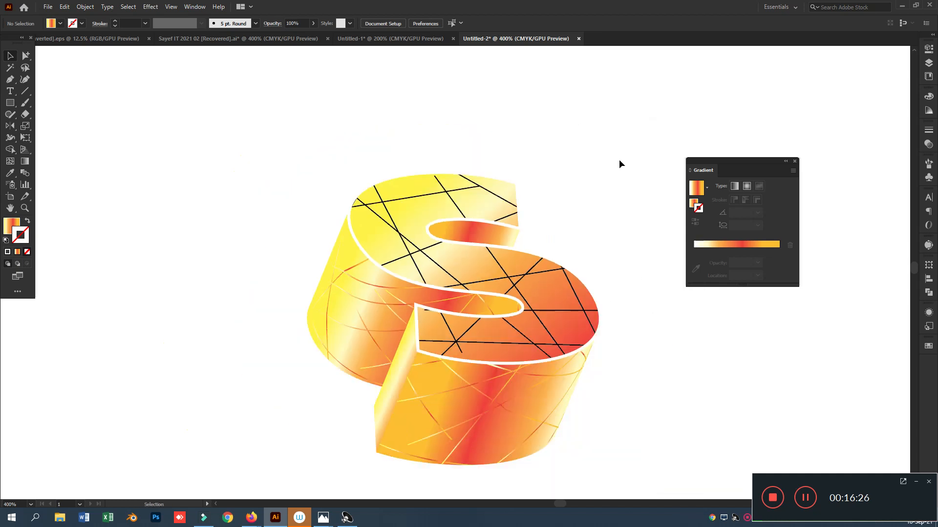
scroll(596, 159, "down", 3)
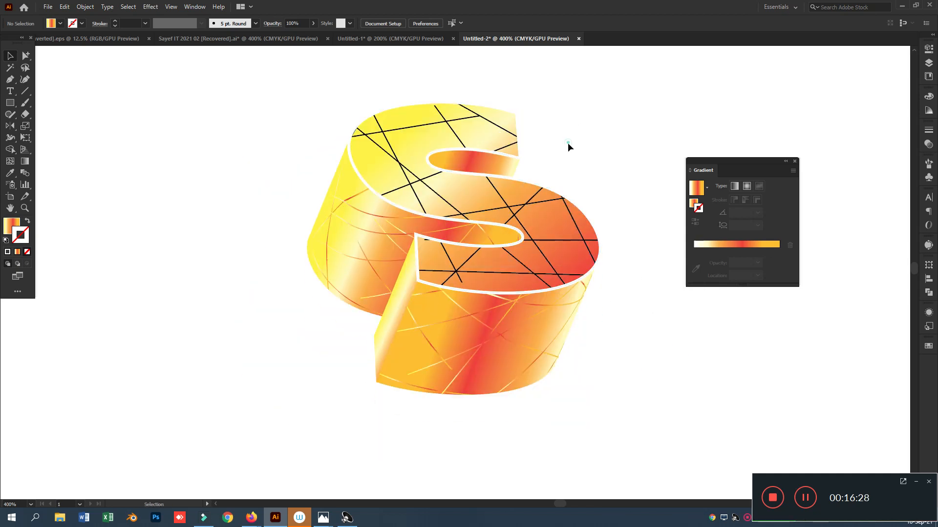
left_click(315, 274)
key("Delete")
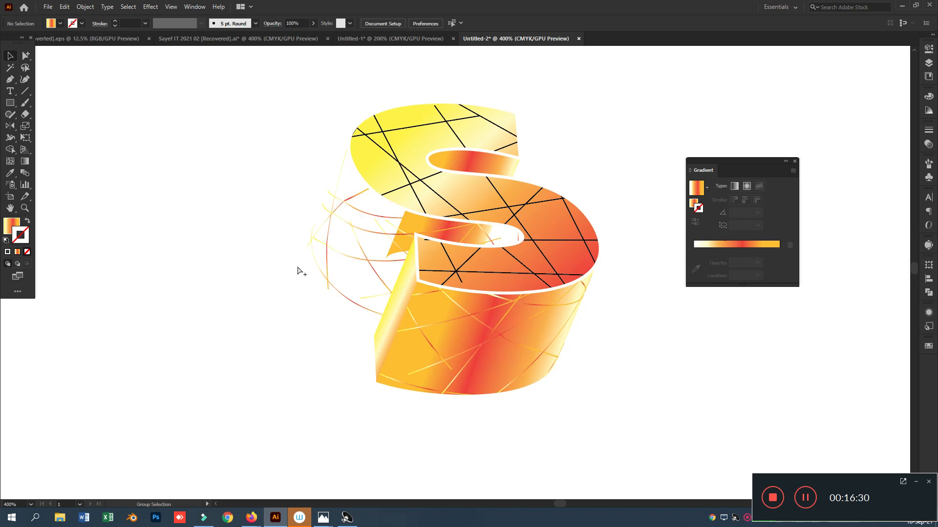
left_click(338, 291)
key("Delete")
left_click(445, 193)
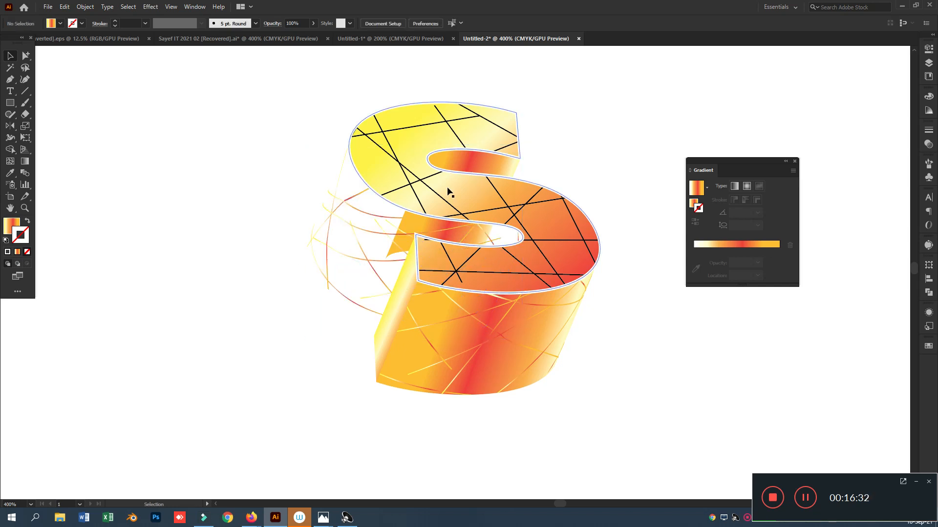
left_click(614, 147)
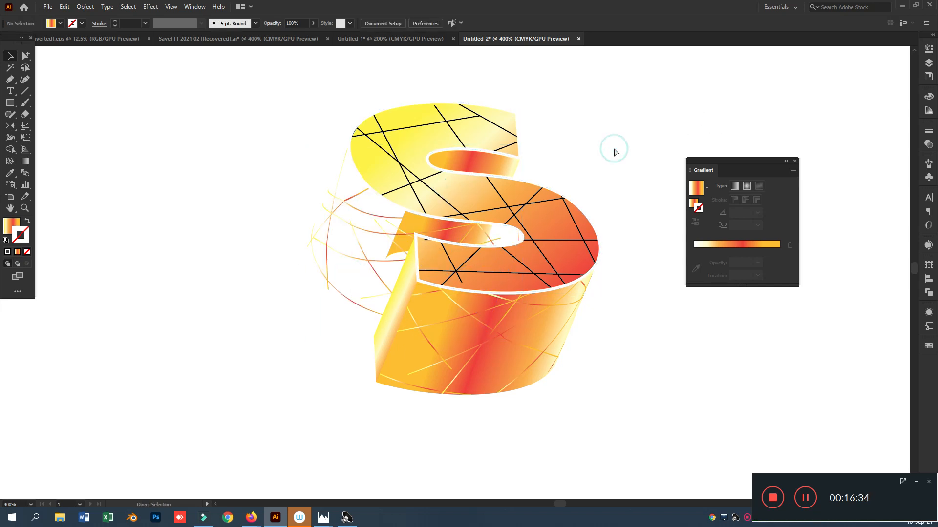
key("ctrl+z")
key("ctrl+z")
left_click(614, 148)
- Duplicate the gradient top S face down onto the base of the extrusion and place the copy behind the side faces
left_click(462, 197)
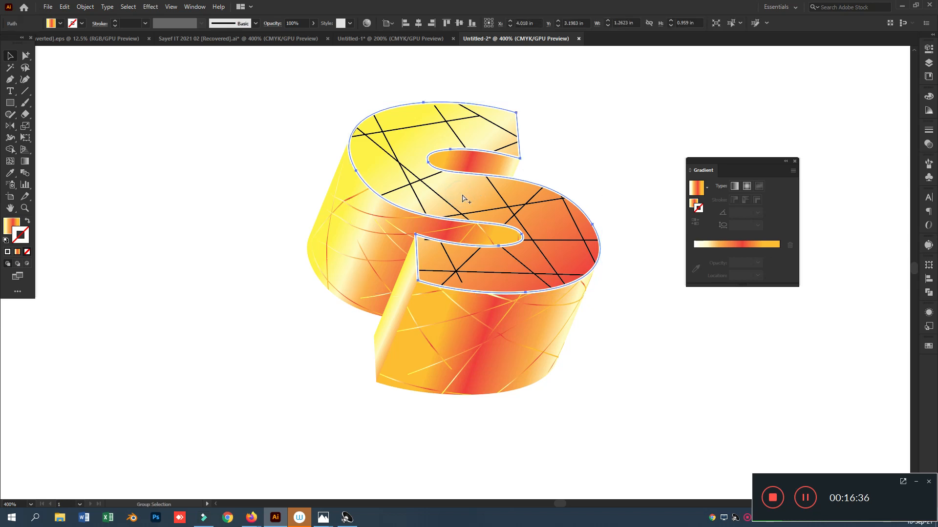
key("v")
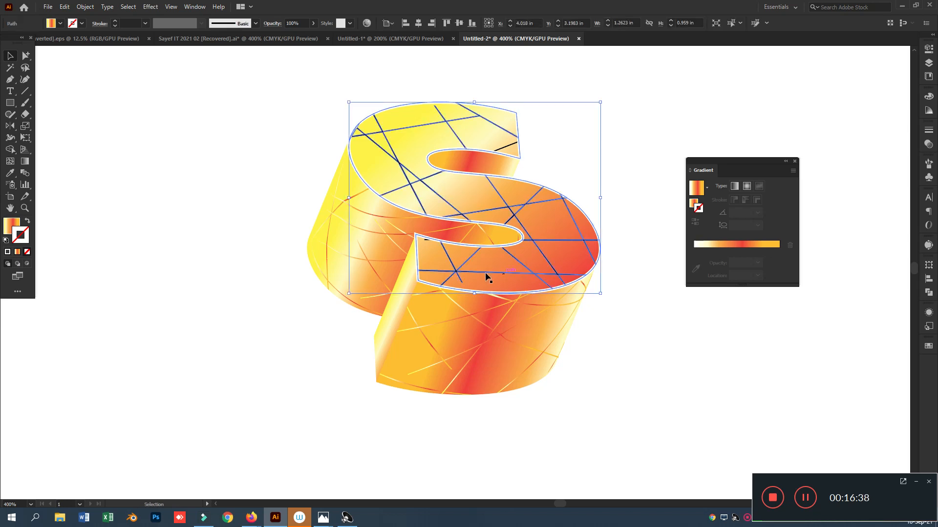
left_click_drag(491, 294, 449, 394)
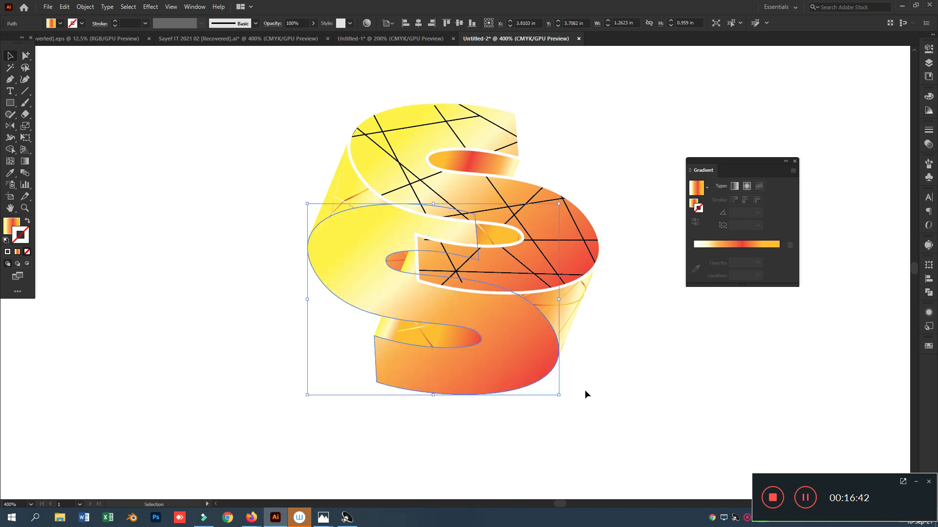
key("ctrl+[")
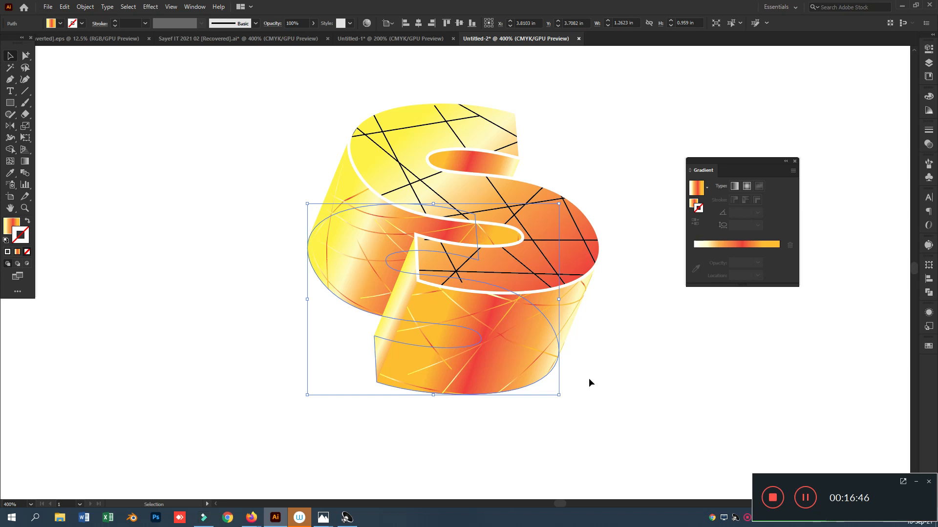
- Apply a black Outer Glow in Multiply mode to the S copy at the base
left_click(150, 8)
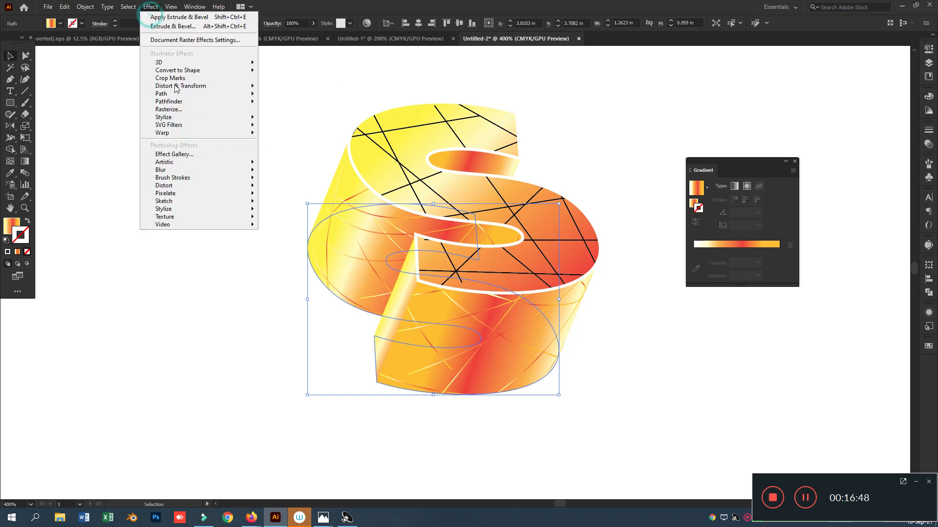
mouse_move(219, 119)
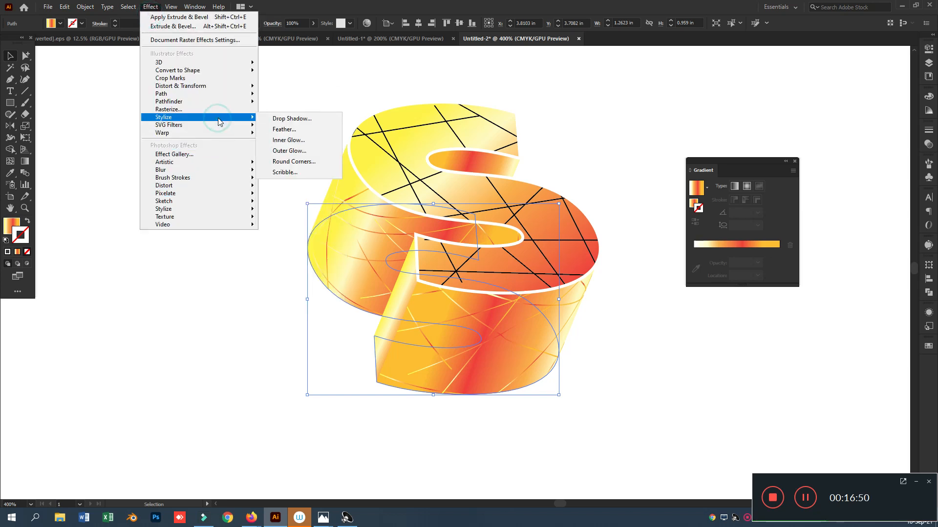
left_click(289, 151)
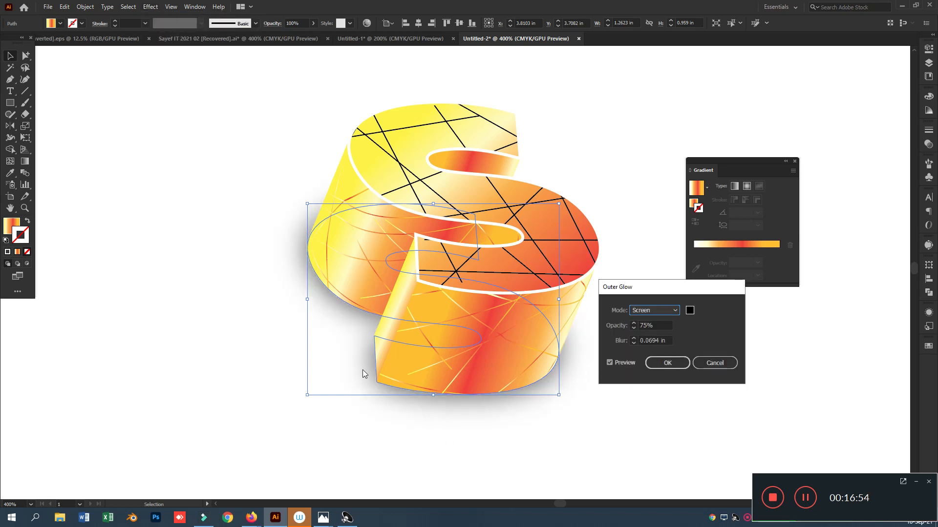
left_click(672, 309)
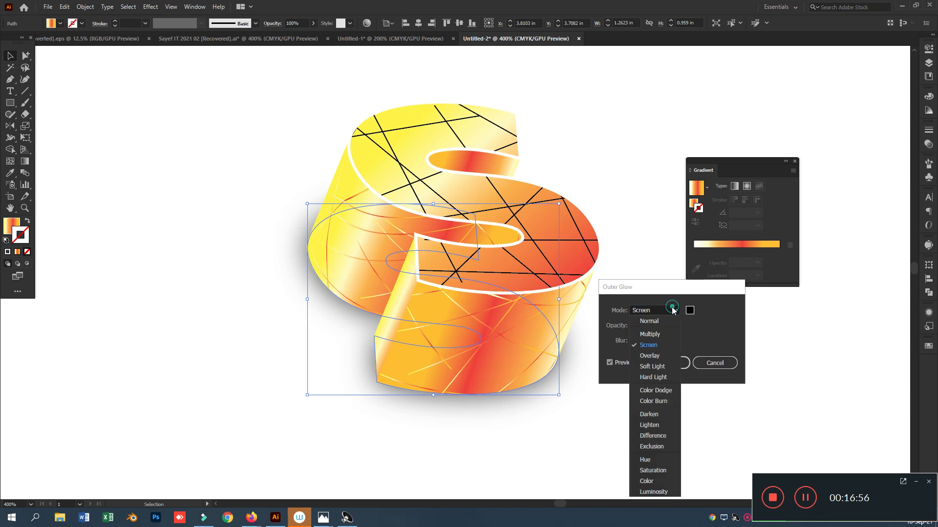
left_click(659, 334)
left_click(668, 363)
left_click(716, 386)
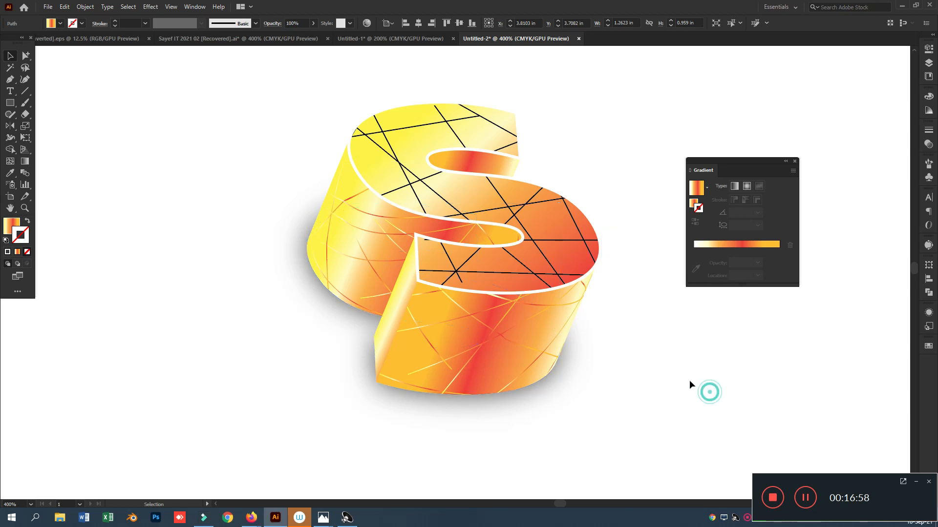
- Draw a background rectangle about 2.91 by 1.85 in around the S and send it to the back
left_click(10, 104)
left_click_drag(192, 74, 777, 443)
left_click(11, 55)
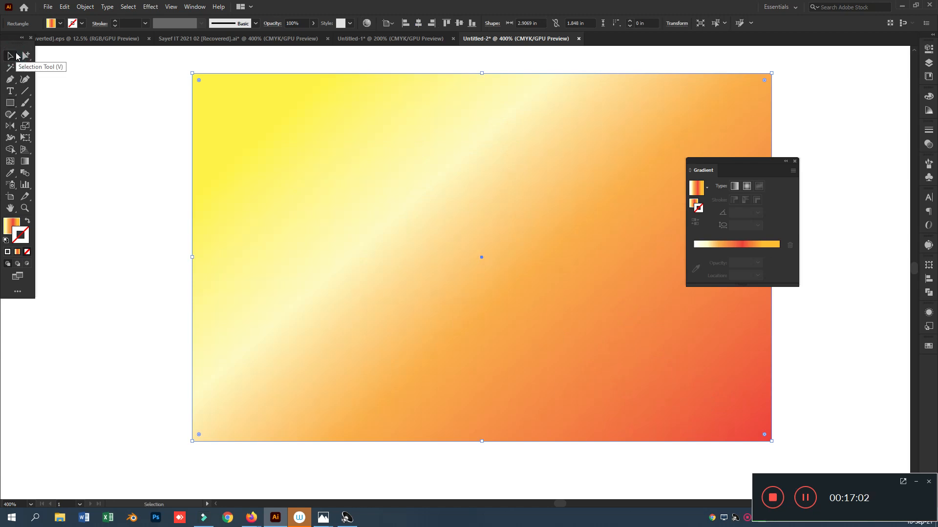
key("ctrl+shift+bracketleft")
- Redirect the background rectangle's linear gradient to run from its upper edge down to its lower edge, at about -90.6°
left_click_drag(24, 55, 62, 58)
left_click(154, 202)
left_click(237, 201)
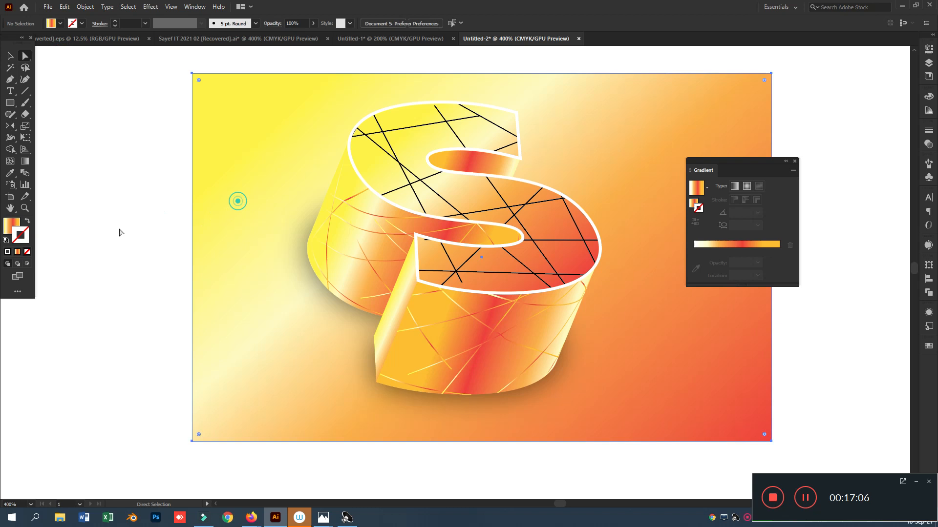
left_click(11, 222)
left_click(27, 164)
left_click_drag(395, 76, 391, 456)
- Reshape the background into a floor-like trapezoid by moving both lower corners outward, the left one about 0.3 in, and the upper right corner inward
left_click(26, 59)
left_click(77, 84)
left_click_drag(192, 441, 132, 441)
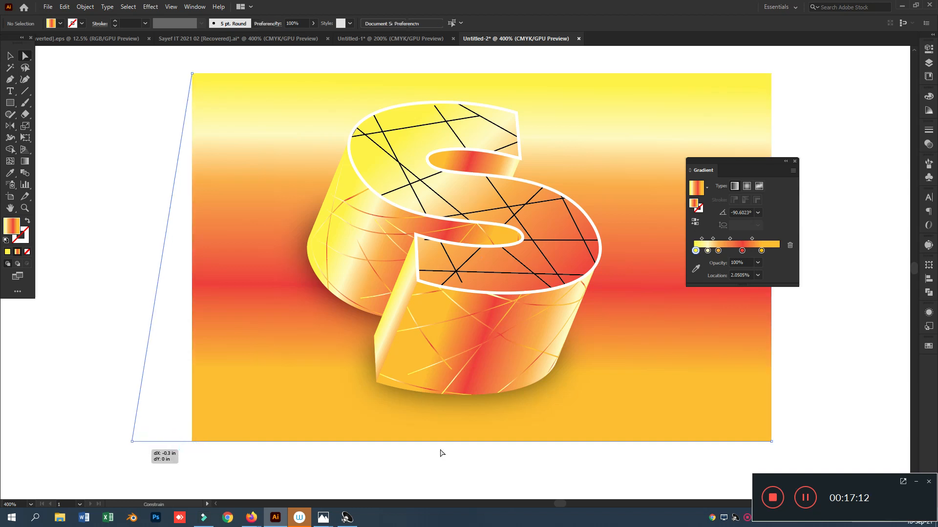
left_click_drag(772, 442, 877, 441)
left_click_drag(772, 73, 676, 88)
left_click(221, 64)
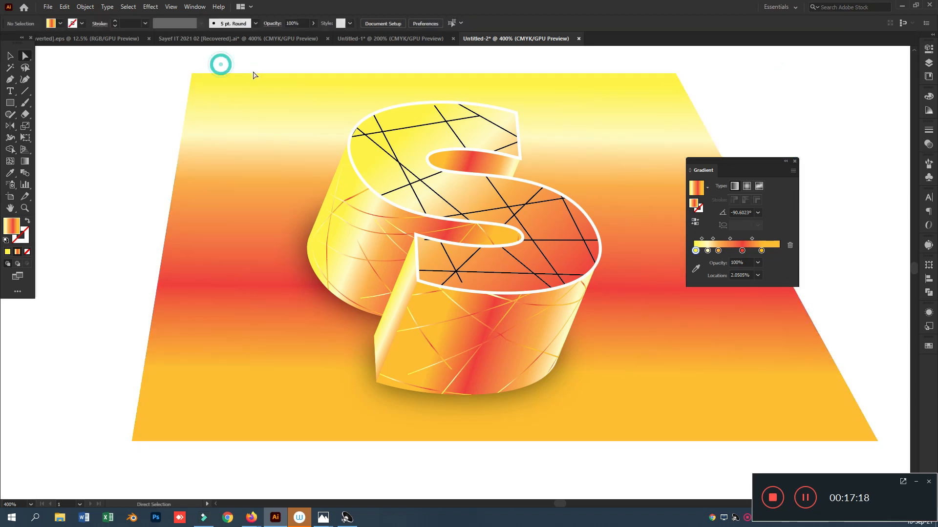
- Lower the upper edge of the background trapezoid so it sits behind the middle of the S
left_click_drag(253, 73, 250, 192)
left_click(221, 138)
scroll(214, 128, "down", 1)
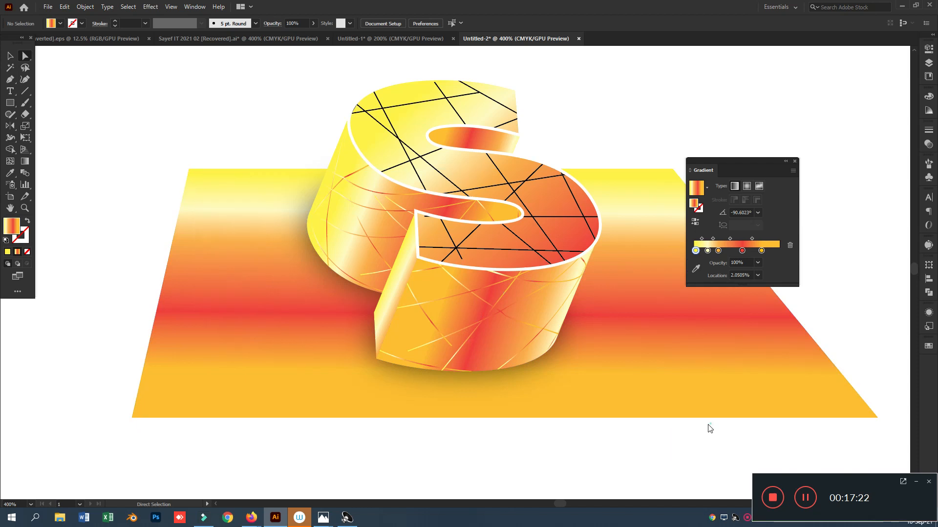
- Replace the background trapezoid's yellow-red gradient with the white-to-black linear gradient, then deselect it
left_click_drag(710, 429, 617, 444)
left_click(630, 345)
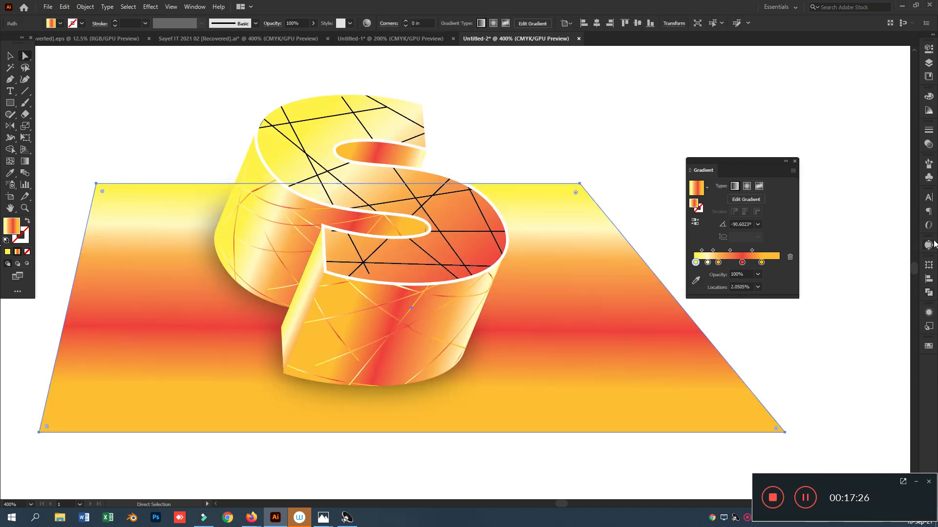
left_click(705, 188)
left_click(645, 207)
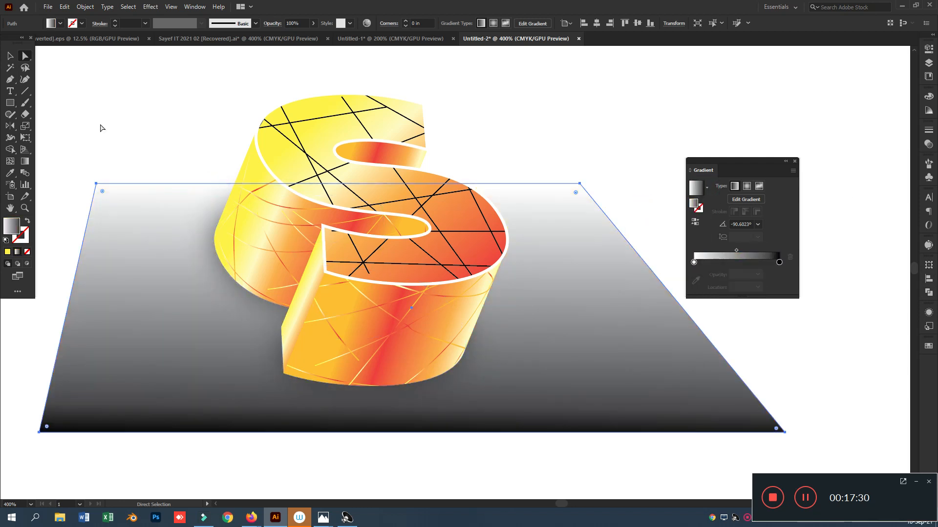
left_click(10, 55)
left_click(124, 86)
- Redirect the background's white-to-black gradient diagonally from its upper left toward its lower right, at about -66.6°
left_click(133, 300)
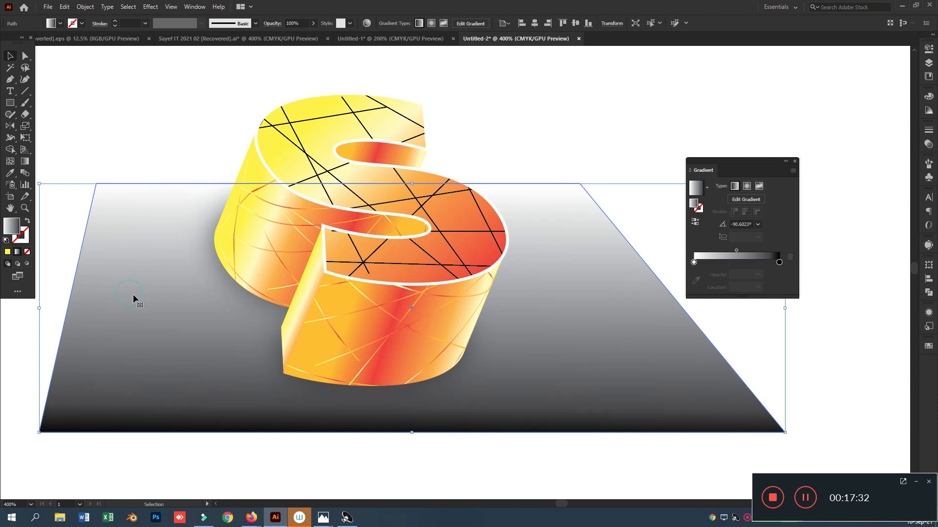
left_click(24, 161)
left_click_drag(221, 178, 560, 495)
mouse_move(494, 484)
left_mouse_down()
mouse_move(436, 463)
mouse_move(316, 471)
mouse_move(363, 491)
left_mouse_up()
left_click(10, 55)
left_click(224, 86)
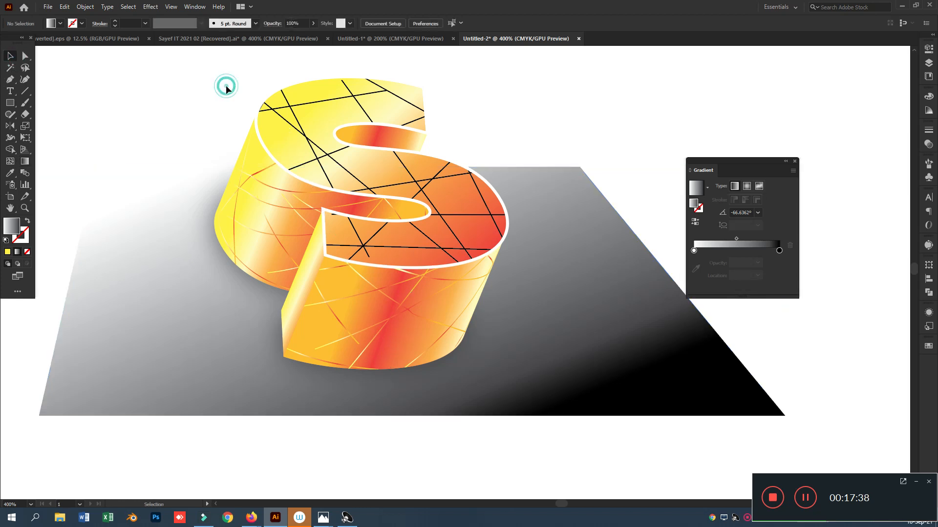
left_click(184, 255)
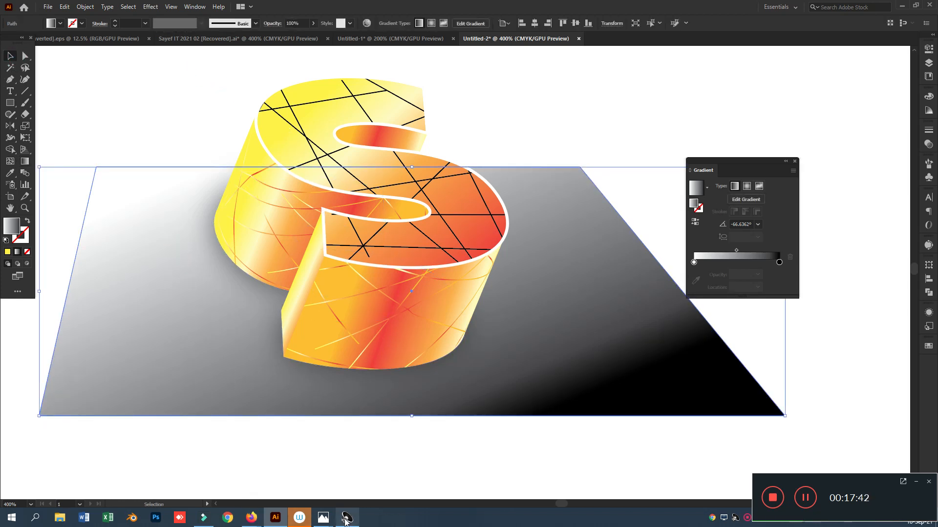
- Switch to Photos to examine the green 3D lettering reference image, and return to Illustrator
mouse_move(323, 517)
left_click(362, 487)
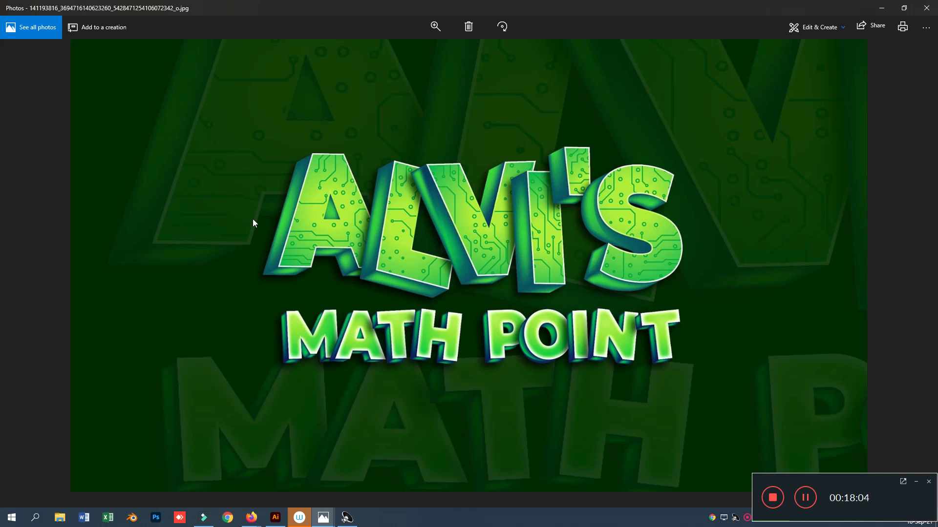
left_click(275, 517)
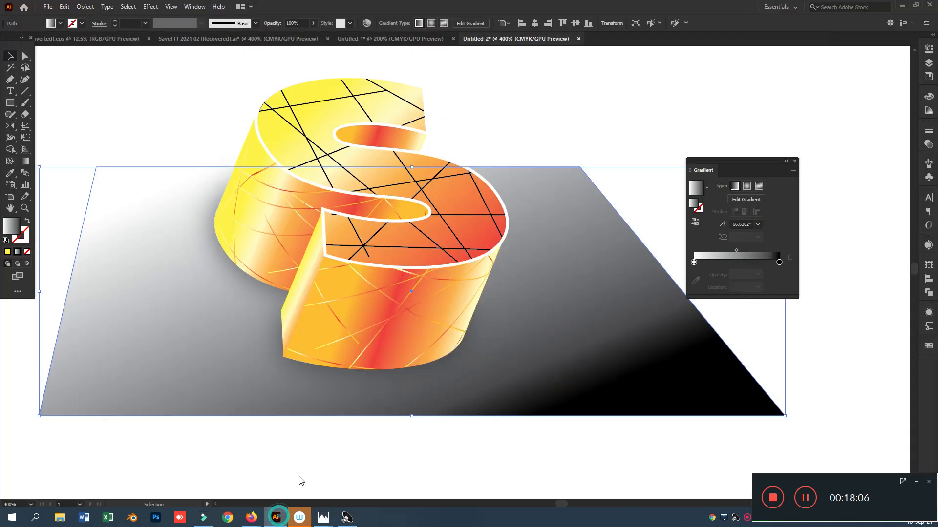
- Select the whole S artwork without the background and place a copy on the blank area to its right
left_click(301, 236)
left_click_drag(171, 66, 593, 351)
left_click(593, 350, "shift")
left_click_drag(649, 297, 301, 349)
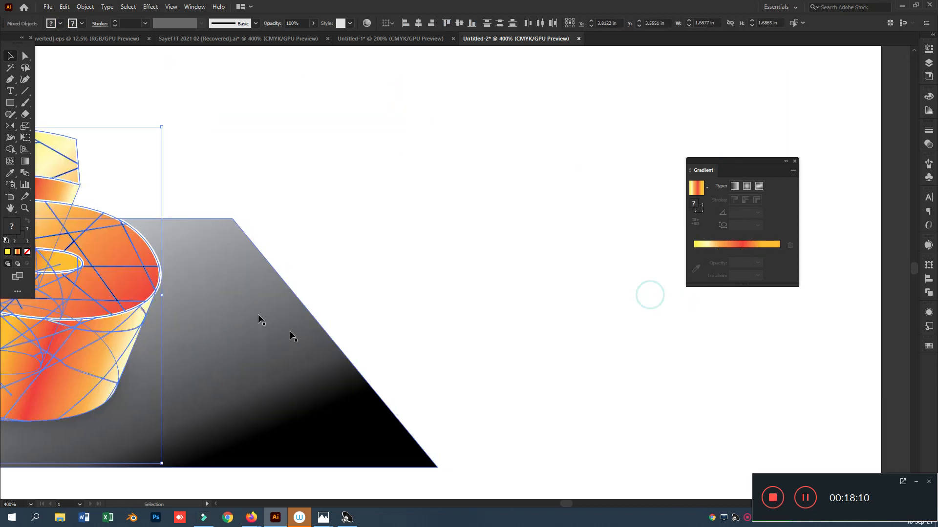
left_click_drag(79, 290, 611, 189)
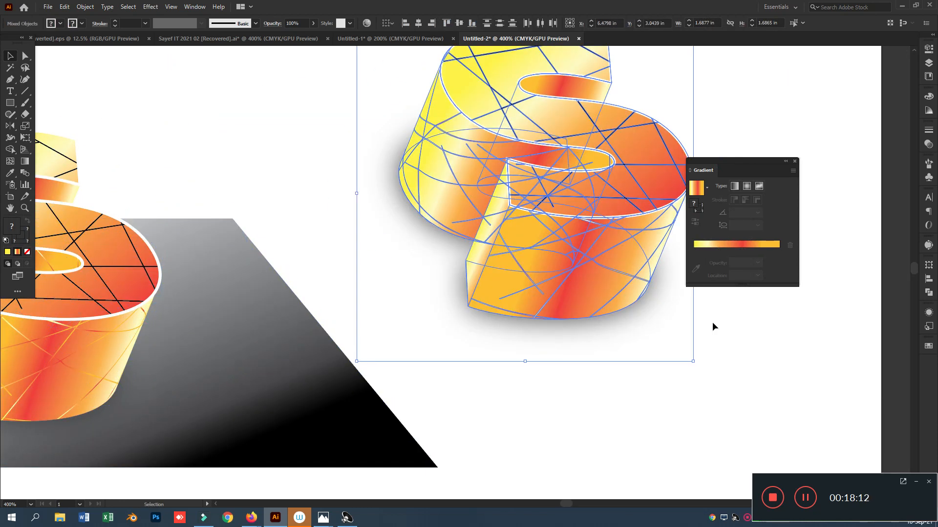
left_click_drag(753, 318, 682, 373)
left_click(684, 377)
- Delete the groups of curved crossing lines from the side faces of the copied S
left_click(391, 200)
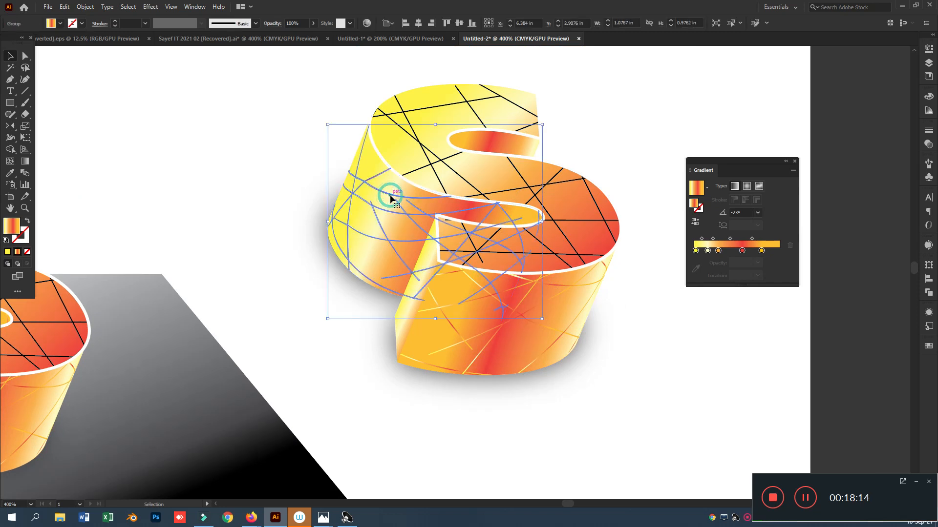
key("ctrl+shift+a")
left_click(438, 307)
key("Delete")
- Fill all the extruded side faces of the copied S with solid yellow, C 0, M 0, Y 89, K 0
left_click(487, 137)
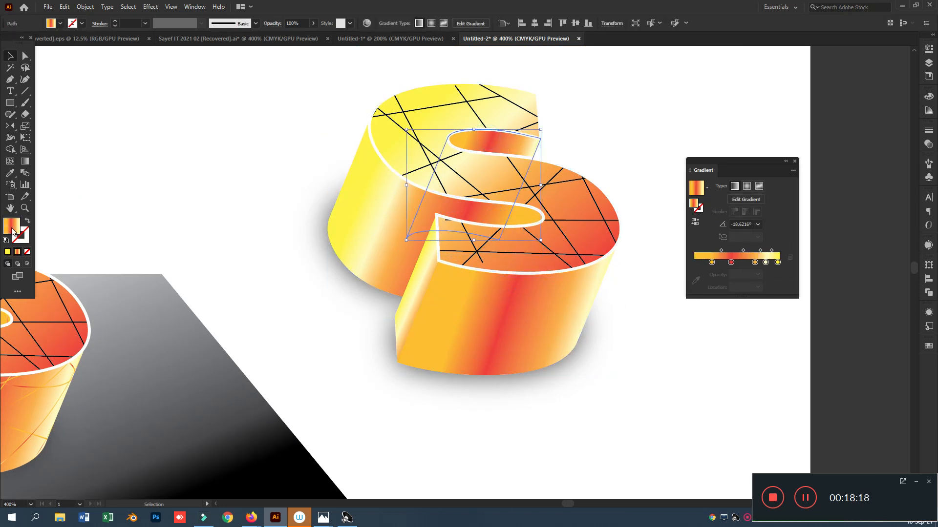
left_click(358, 214, "shift")
left_click(528, 345, "shift")
left_click(427, 276, "shift")
left_click(8, 252)
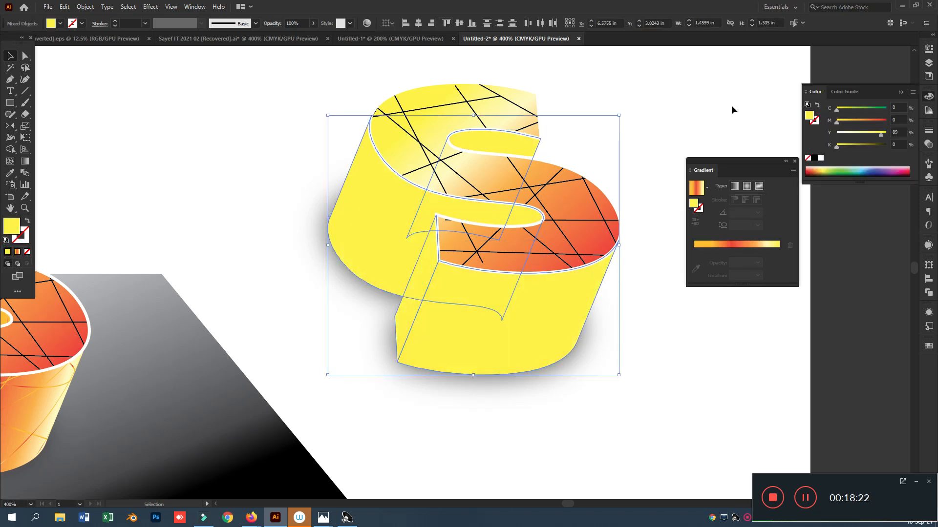
- Recolour the S's side faces dark green with cyan 100, magenta 69 and yellow 89
left_click_drag(859, 109, 888, 108)
left_click(864, 124)
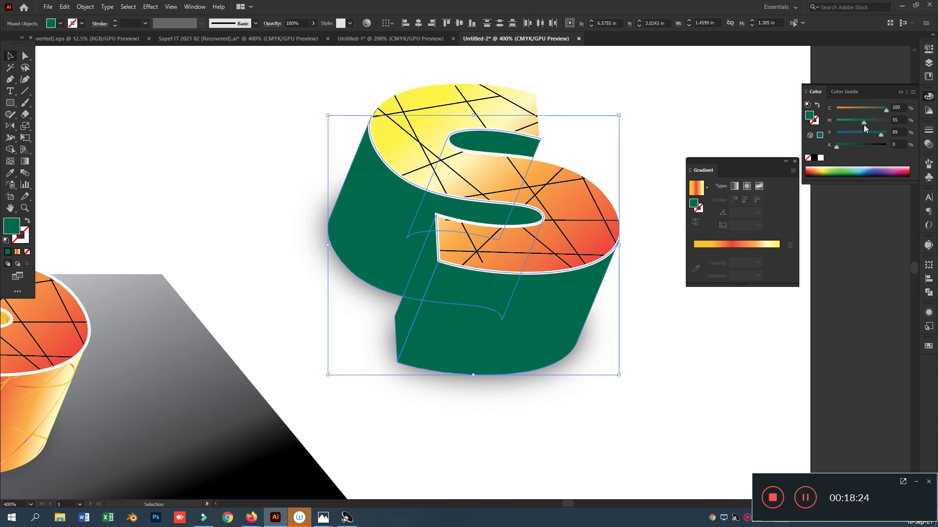
- Try to add a gradient mesh point inside the large left side face of the S
left_click(355, 238)
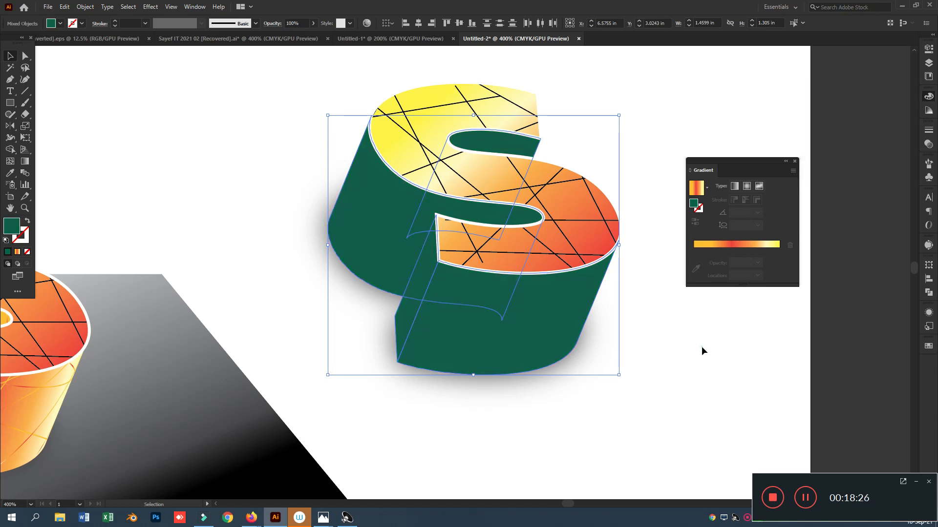
left_click(10, 161)
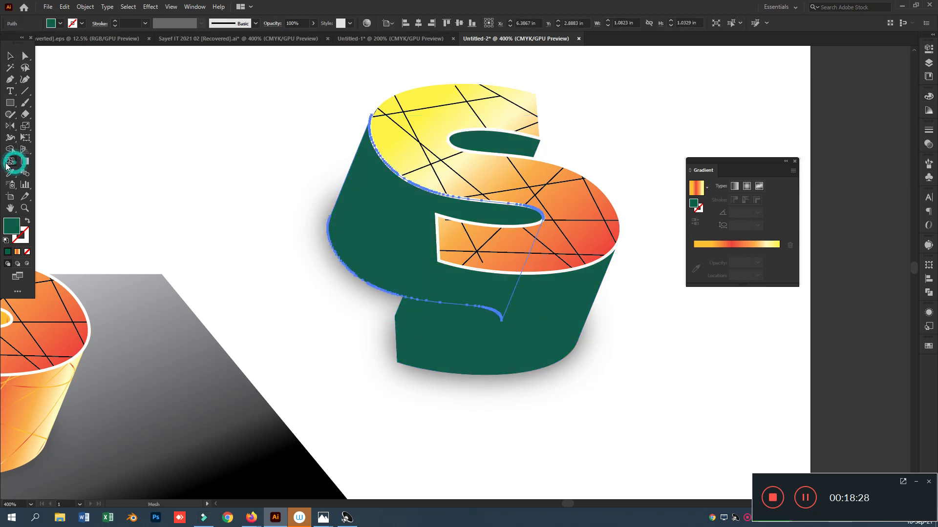
left_click(401, 232)
left_click(533, 271)
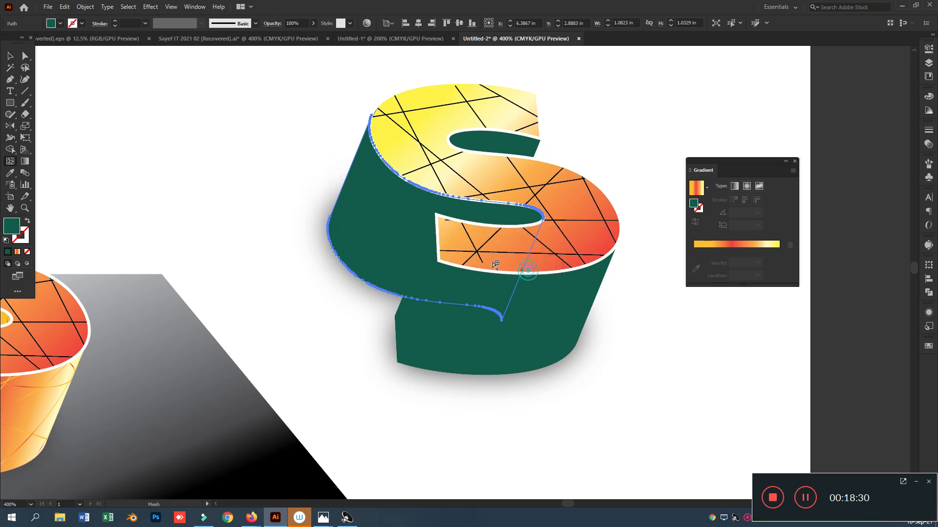
left_click(398, 219)
left_click(544, 274)
- Simplify the paths of the S's side faces to reduce their anchor points
key("v")
left_click(153, 108)
right_click(389, 229)
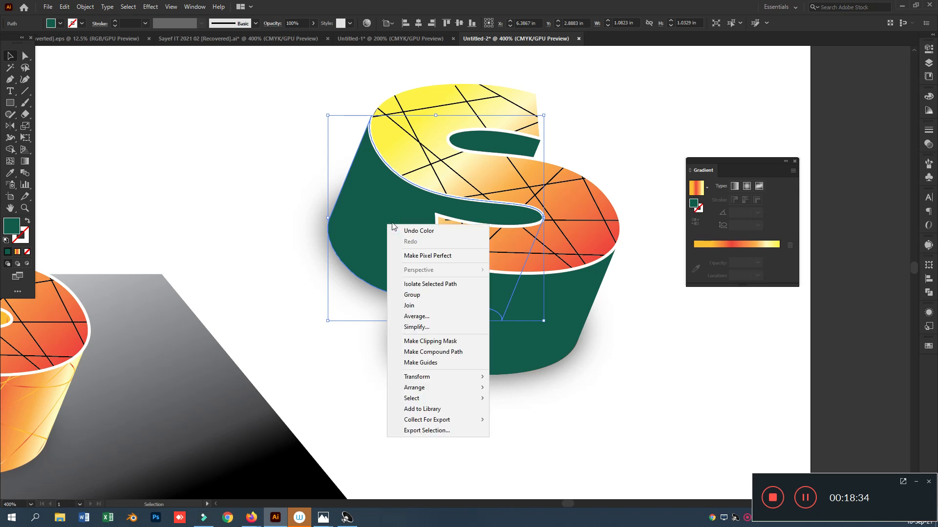
left_click(429, 333)
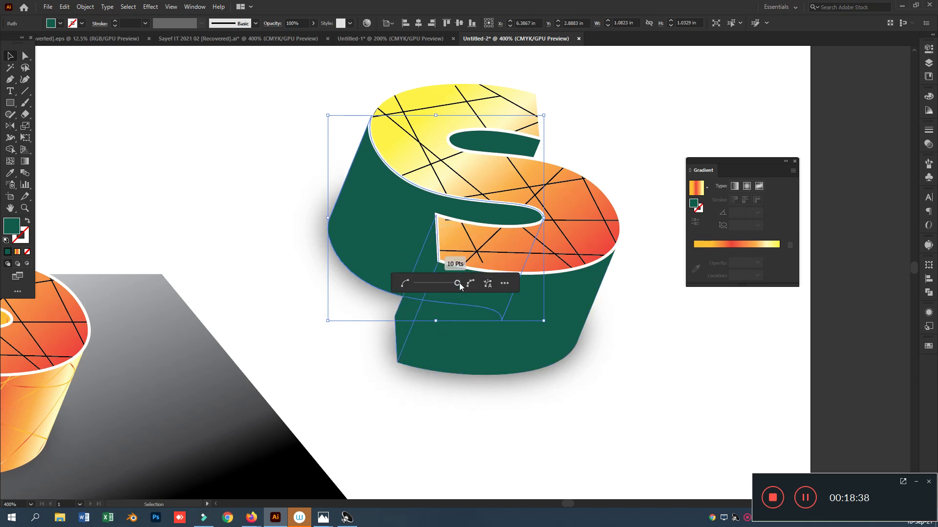
left_click(154, 104)
- Add a mesh point inside the large left side face and lighten it by setting magenta to 19
left_click(386, 250)
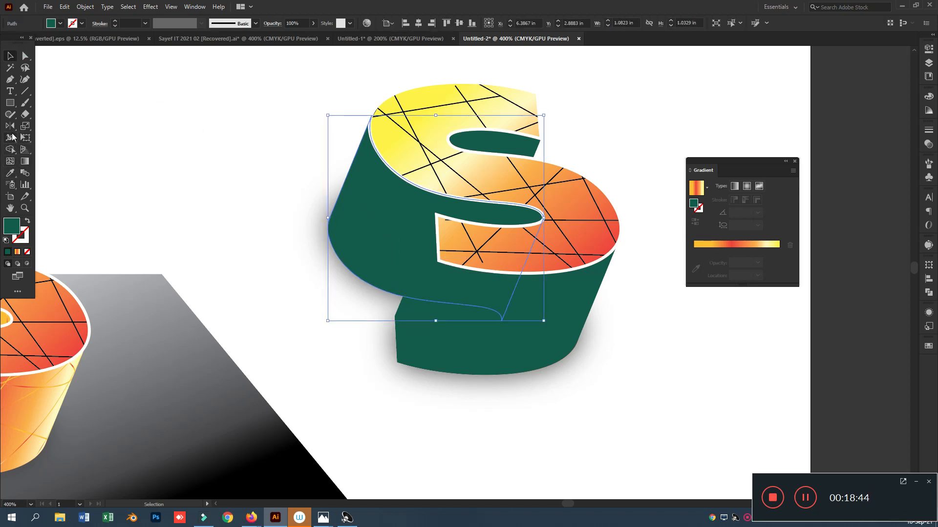
left_click(10, 161)
left_click(384, 224)
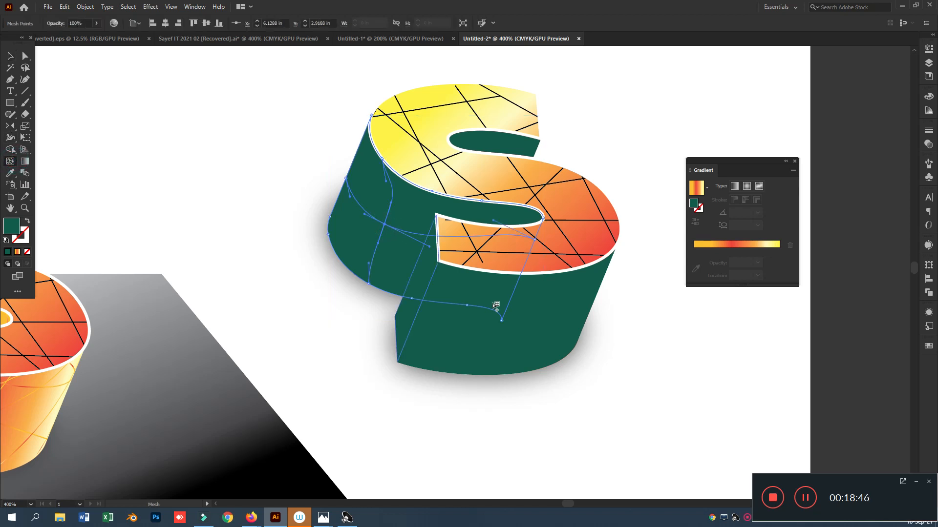
left_click(928, 96)
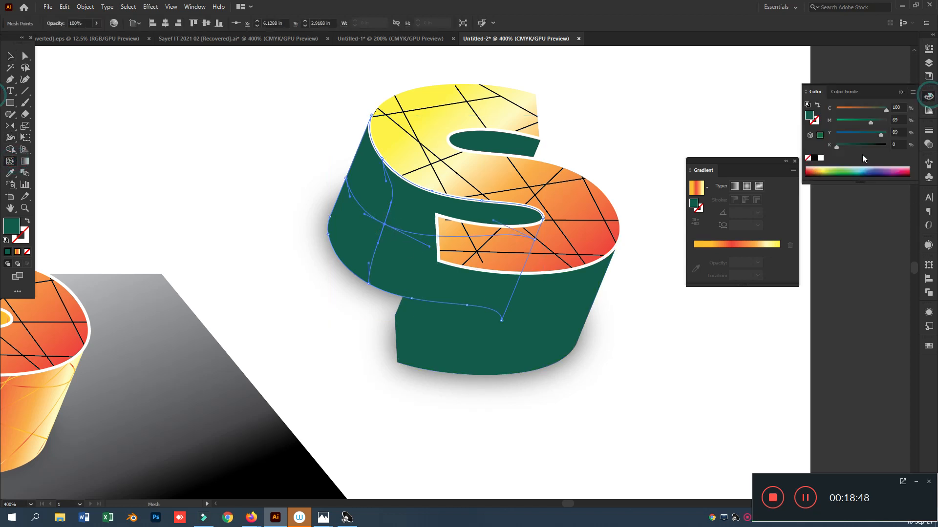
left_click(855, 123)
left_click_drag(855, 123, 848, 124)
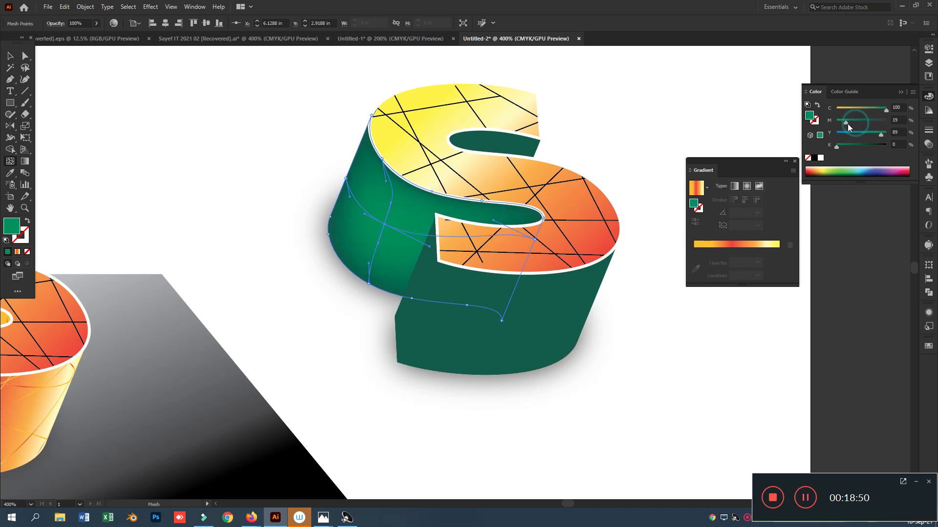
- Add mesh points in the same lighter green to the front, narrow and inner side faces, then deselect the artwork
left_click(522, 321)
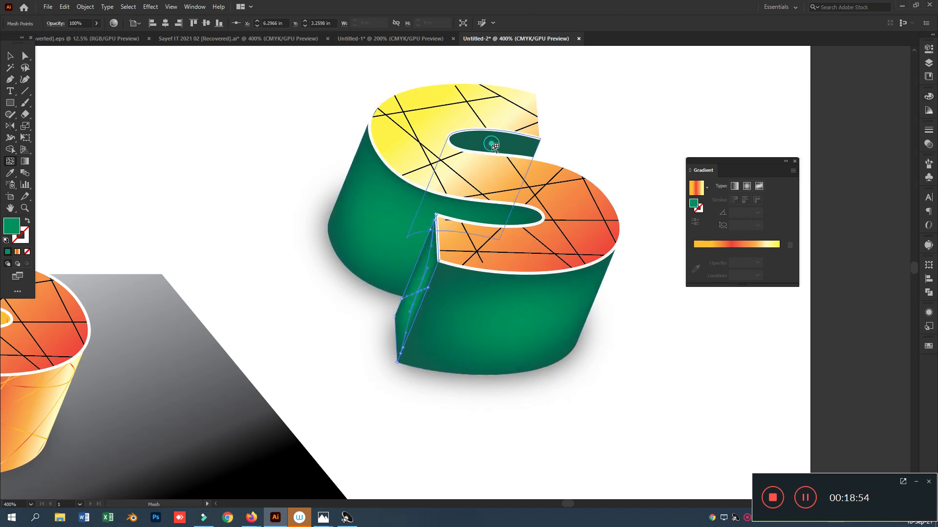
left_click(490, 142)
left_click(10, 56)
left_click(125, 85)
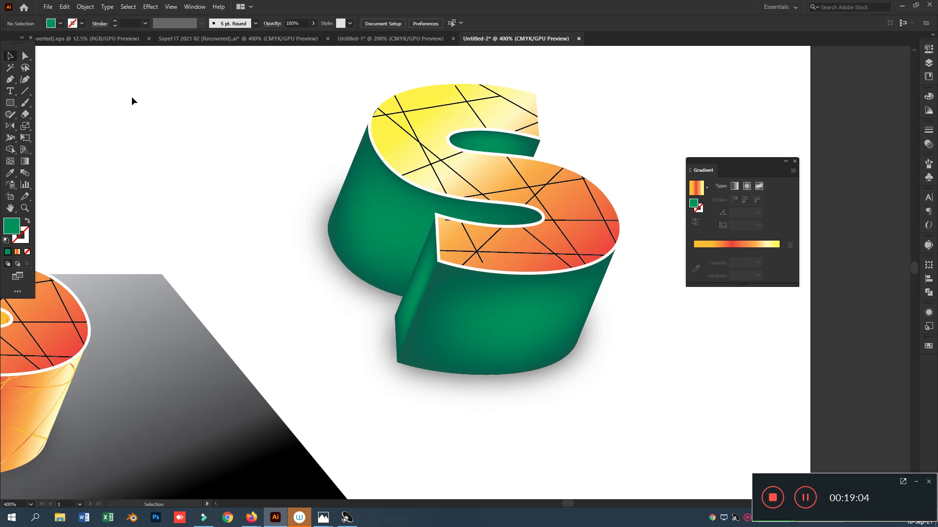
- Delete the black crossing-line pattern from the green S's top face
left_click(444, 158)
left_click(684, 130)
- Replace the top face's gradient with a solid CMYK green of cyan 100, magenta 0, yellow 100 and black 0
left_click(447, 159)
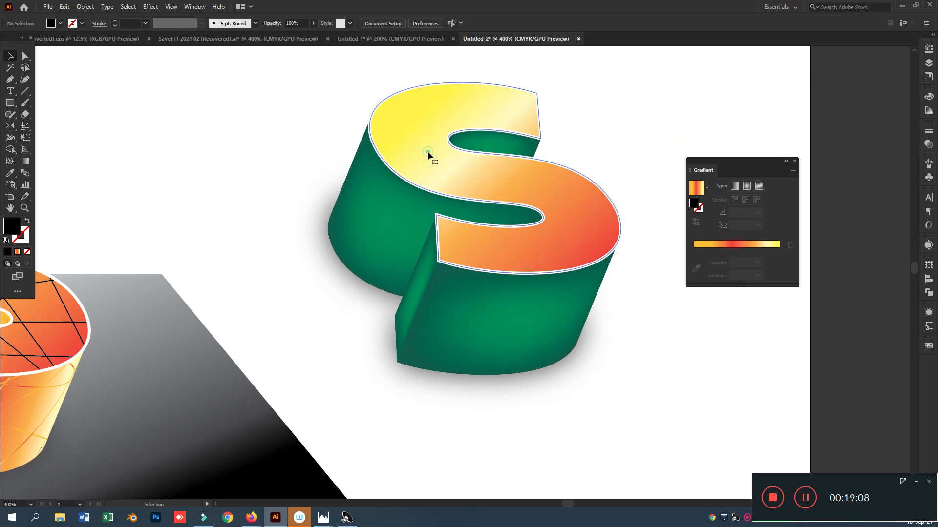
left_click(7, 252)
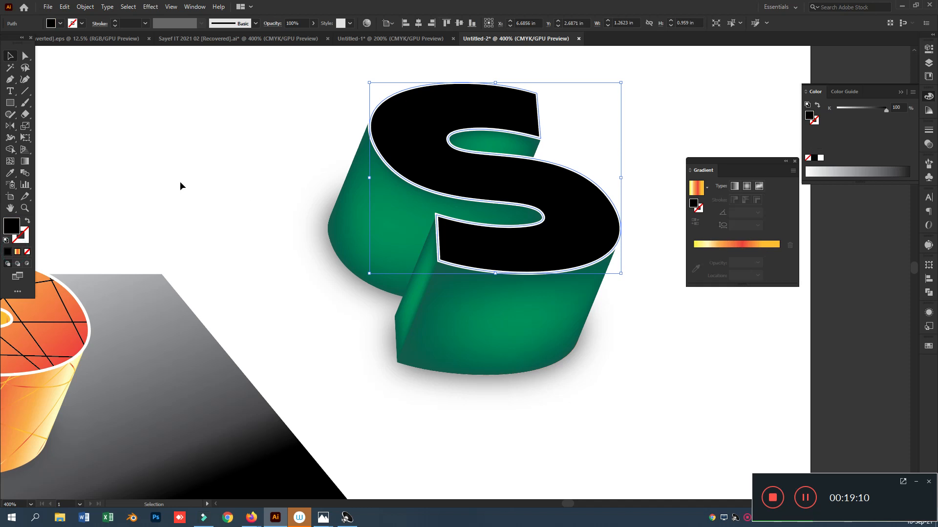
left_click(9, 173)
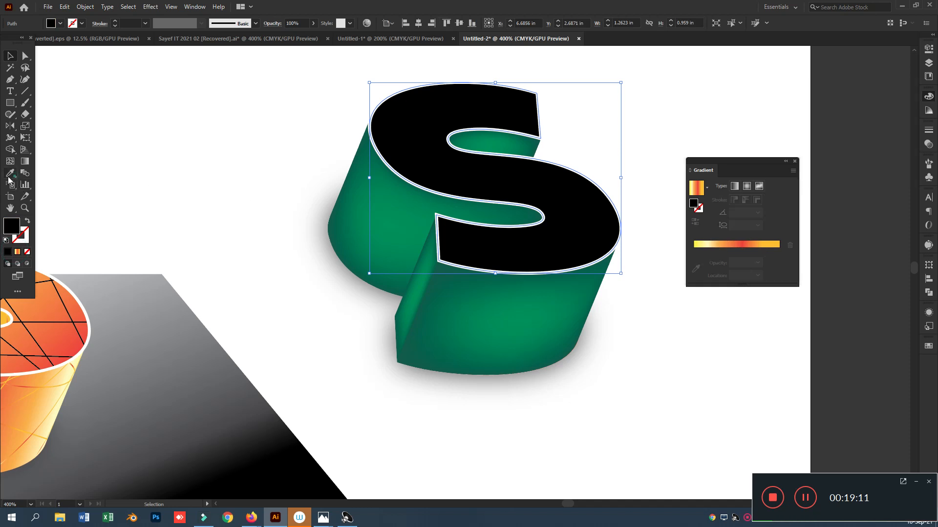
left_click(929, 97)
left_click(911, 96)
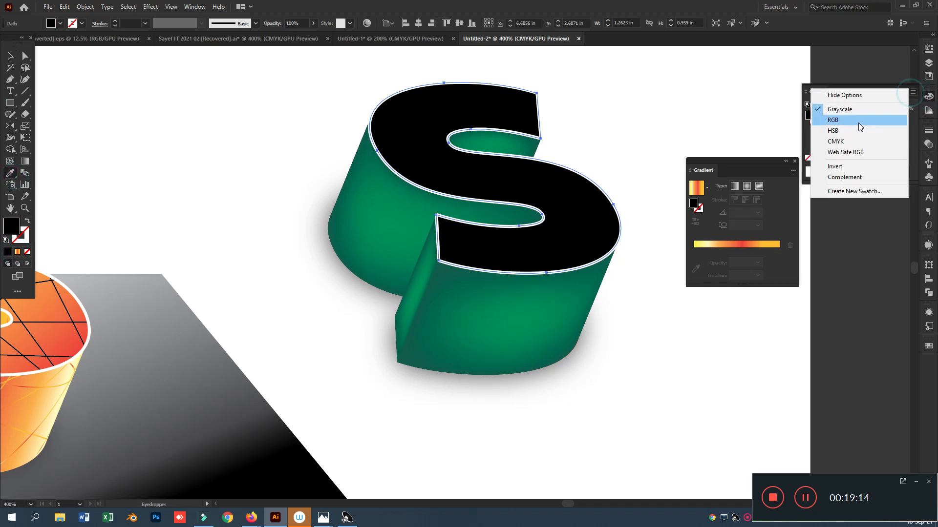
left_click(861, 132)
left_click(866, 146)
left_click_drag(819, 149, 816, 148)
left_click_drag(857, 110, 904, 113)
left_click_drag(854, 133, 919, 139)
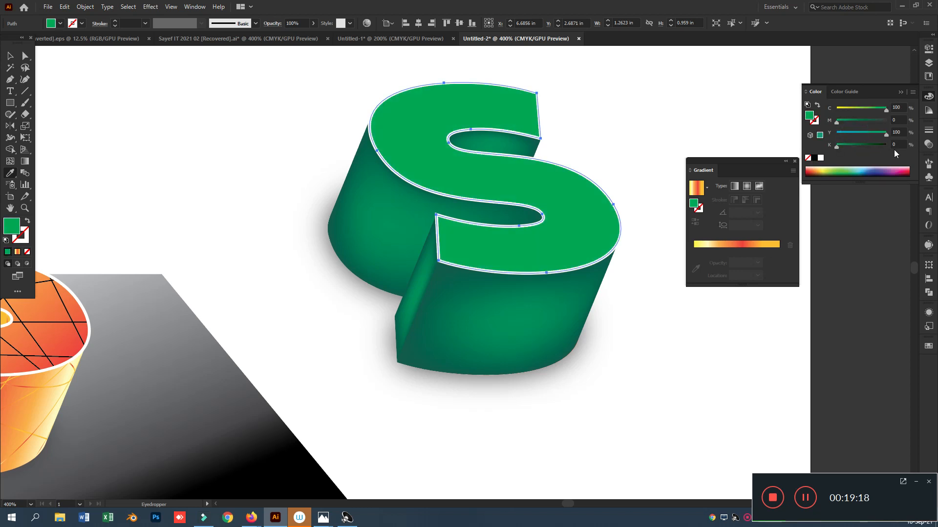
- Add mesh highlights to the top face's upper curve with cyan 74 and to its upper end with cyan 46
left_click(10, 161)
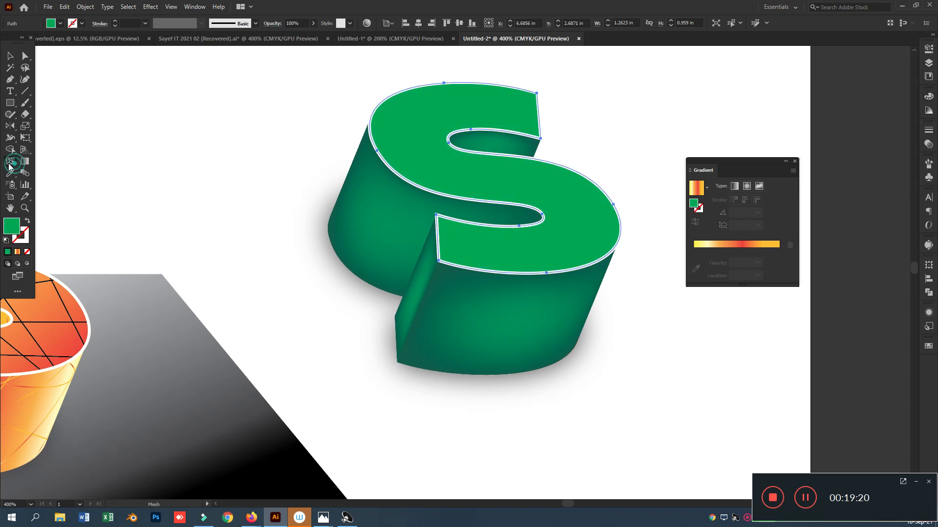
left_click(425, 136)
left_click(928, 97)
left_click_drag(871, 108, 873, 110)
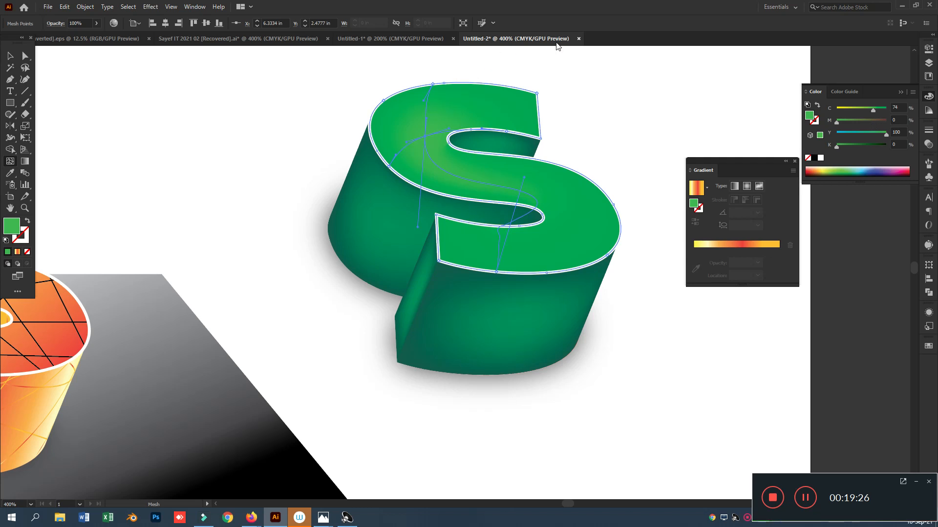
left_click(484, 104)
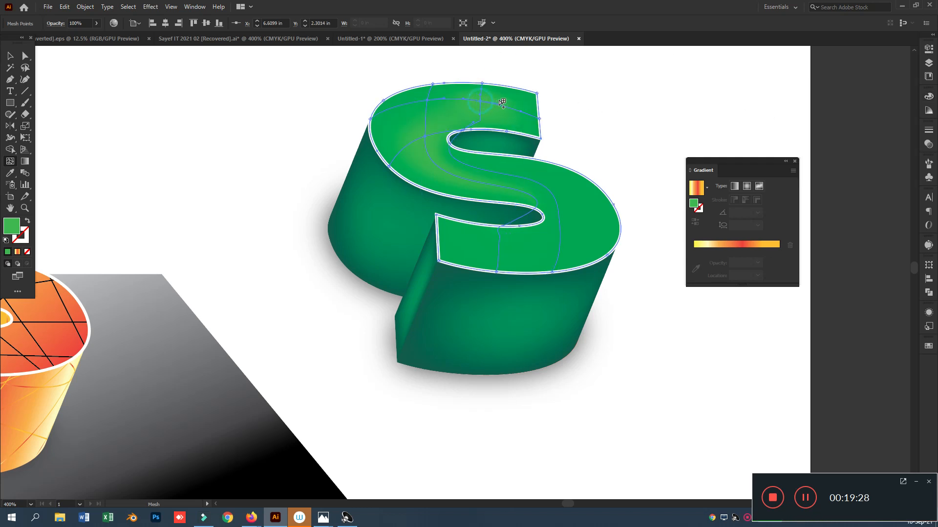
left_click(860, 109)
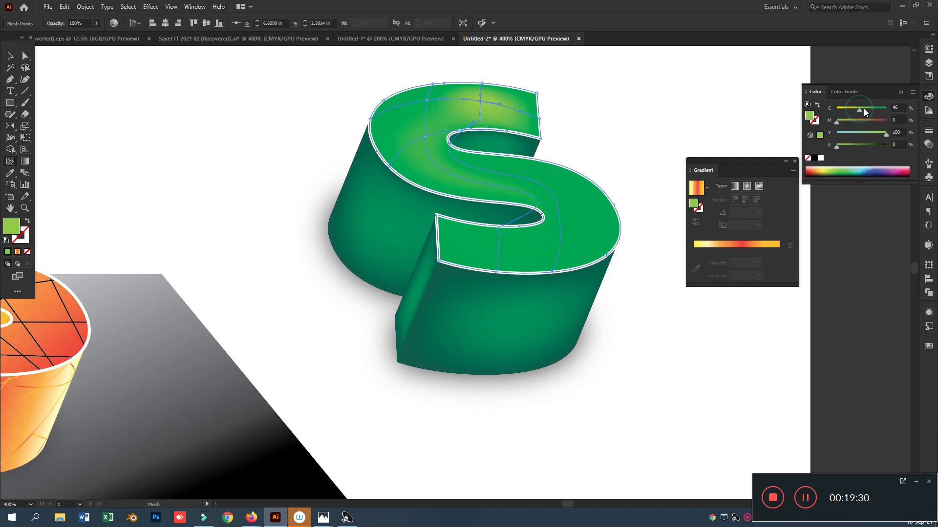
- Add a mesh point at the top face's lower curve and set it to cyan 100, magenta 0 and yellow 100
left_click(559, 261)
left_click(929, 100)
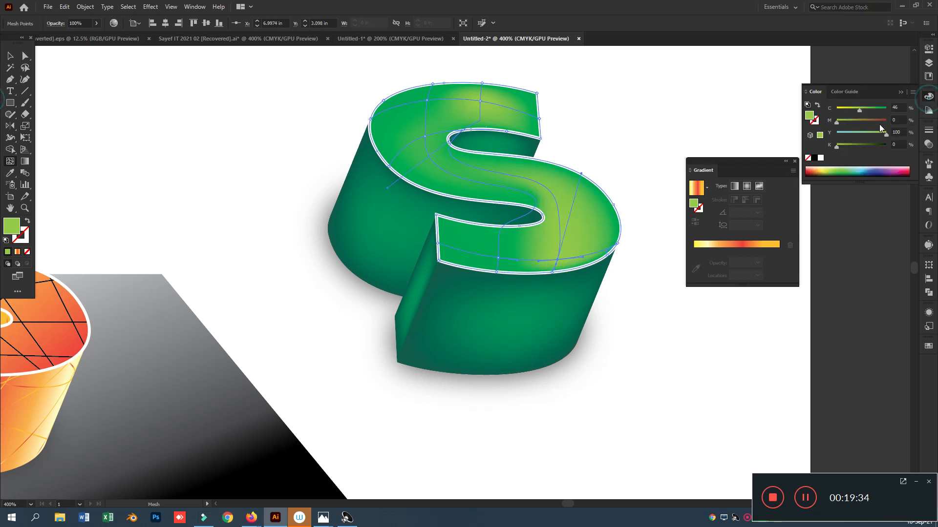
left_click_drag(868, 109, 887, 110)
left_click(843, 120)
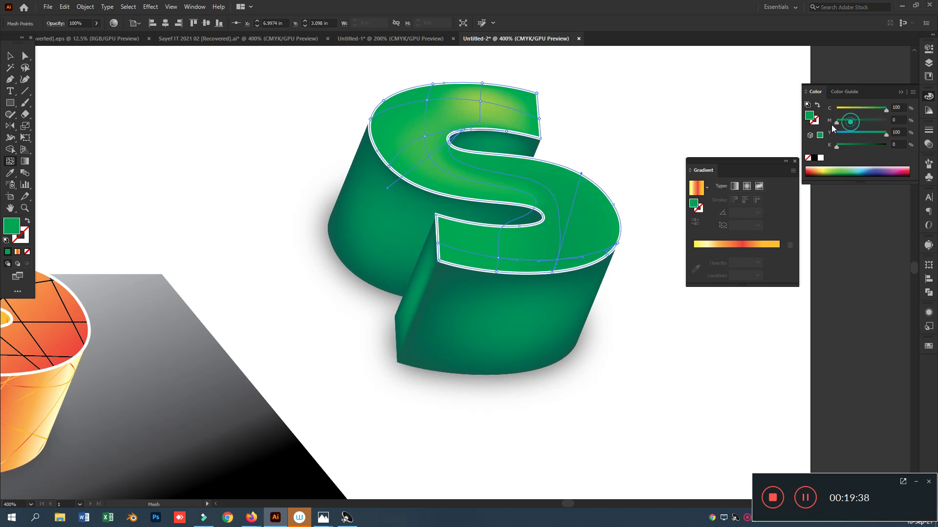
left_click(609, 119)
left_click(9, 55)
left_click(205, 116)
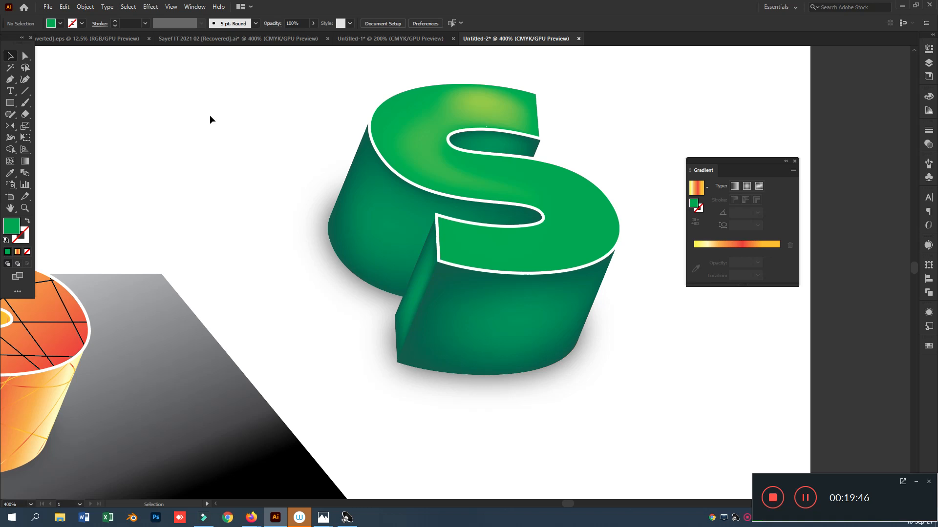
- Widen the grey gradient floor to the right so it has room for a second letter
left_click_drag(291, 128, 659, 385)
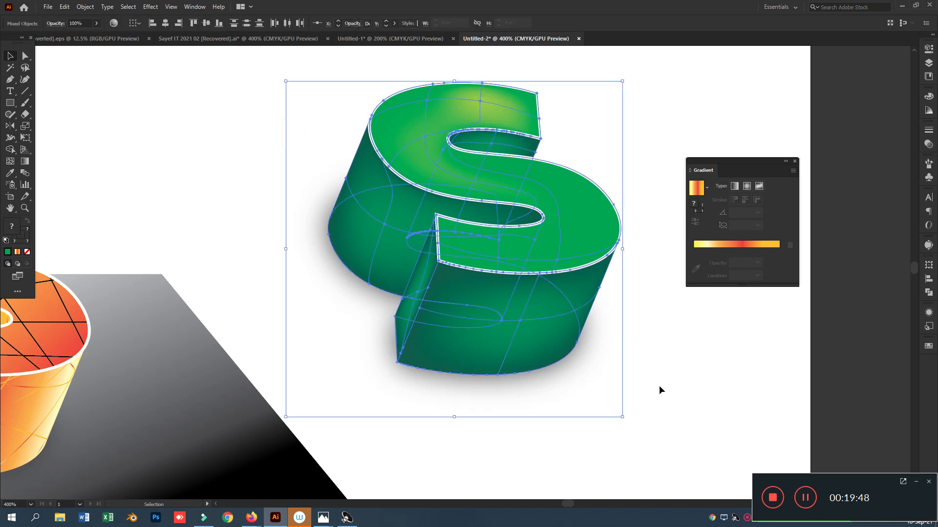
left_click(667, 388)
key("ctrl+minus")
key("ctrl+minus")
key("ctrl+minus")
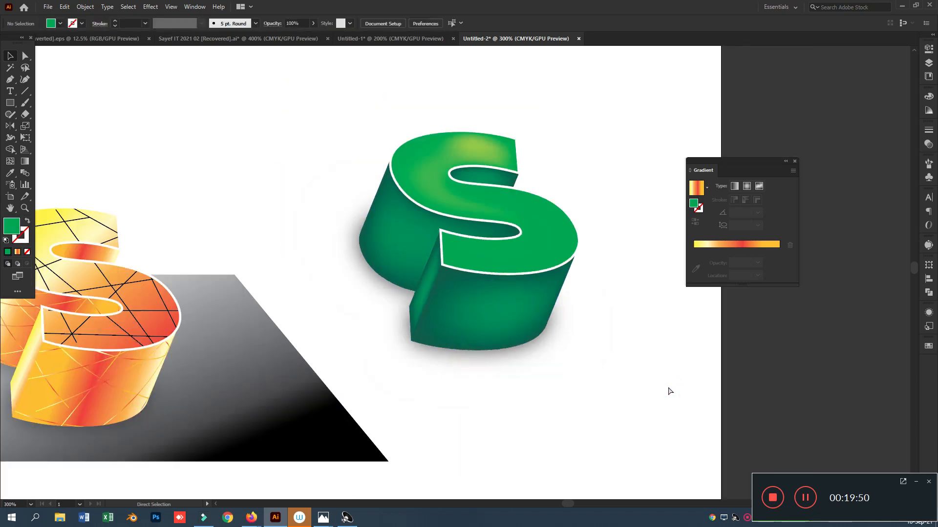
left_click(653, 386)
left_click(395, 346)
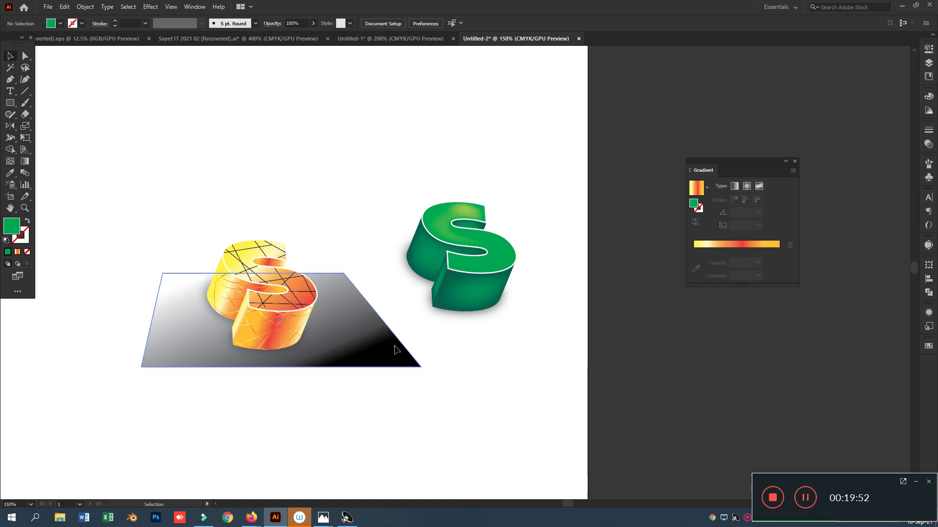
left_click_drag(420, 323, 577, 303)
- Move the whole green S with its shadow onto the floor beside the orange S
left_click_drag(379, 146, 534, 328)
left_click(502, 349, "shift")
left_click_drag(488, 253, 413, 317)
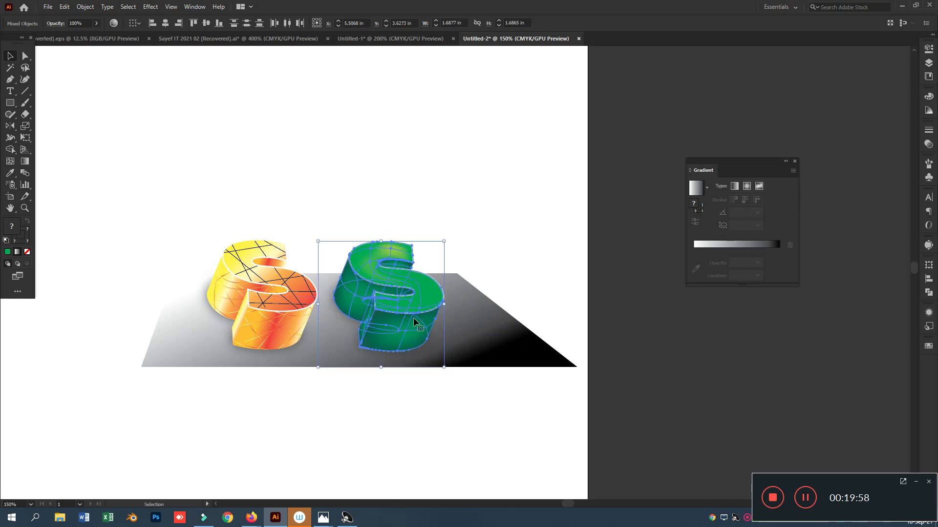
left_click(468, 425)
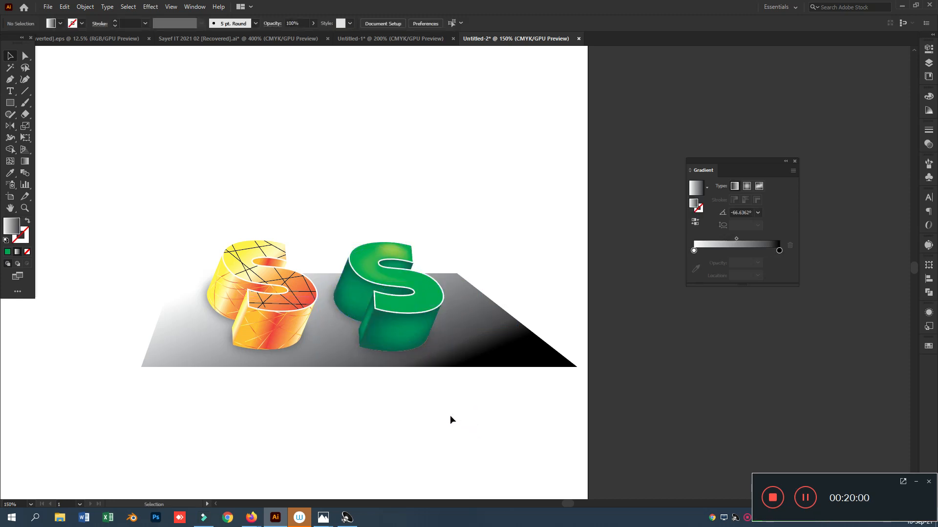
left_click(11, 208)
left_click_drag(377, 418, 551, 391)
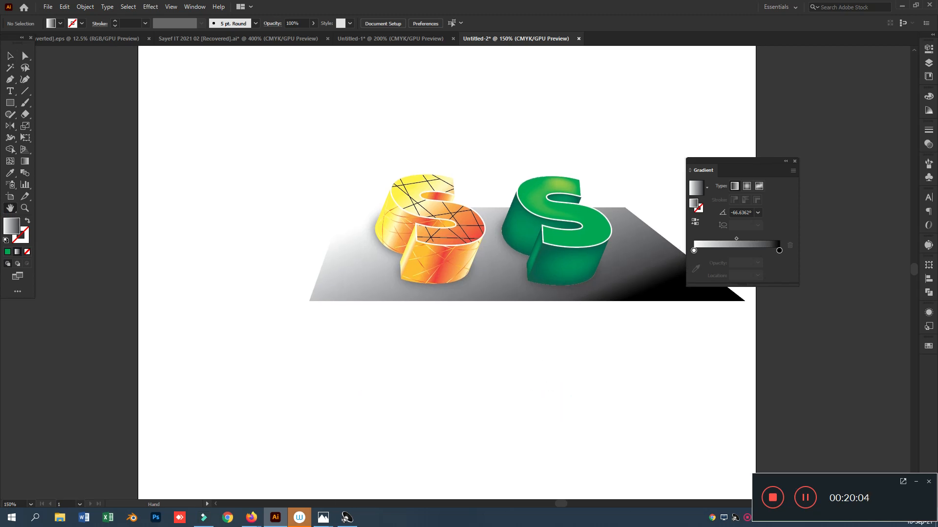
- Switch to Facebook in Firefox and send the "Alvi's Math Point" image from the Desktop to the first open group chat
mouse_move(250, 521)
left_click(226, 477)
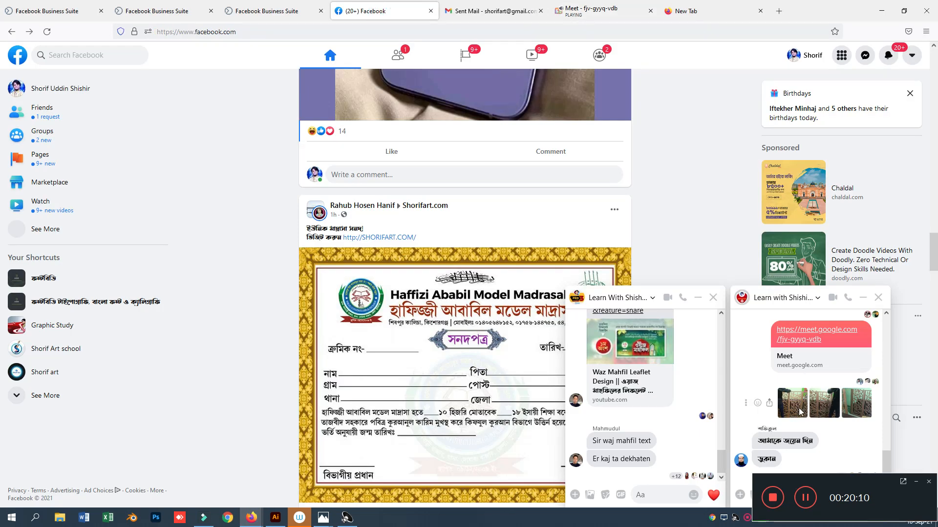
left_click(576, 495)
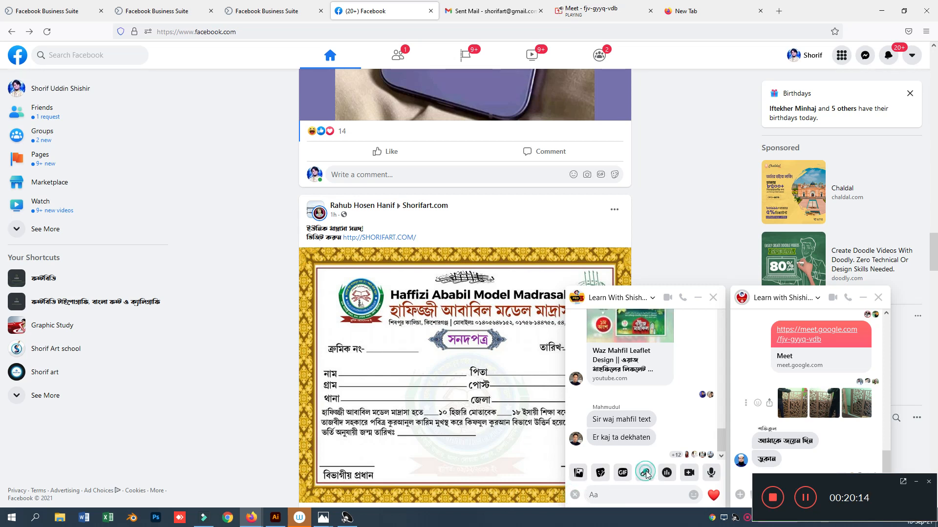
left_click(709, 497)
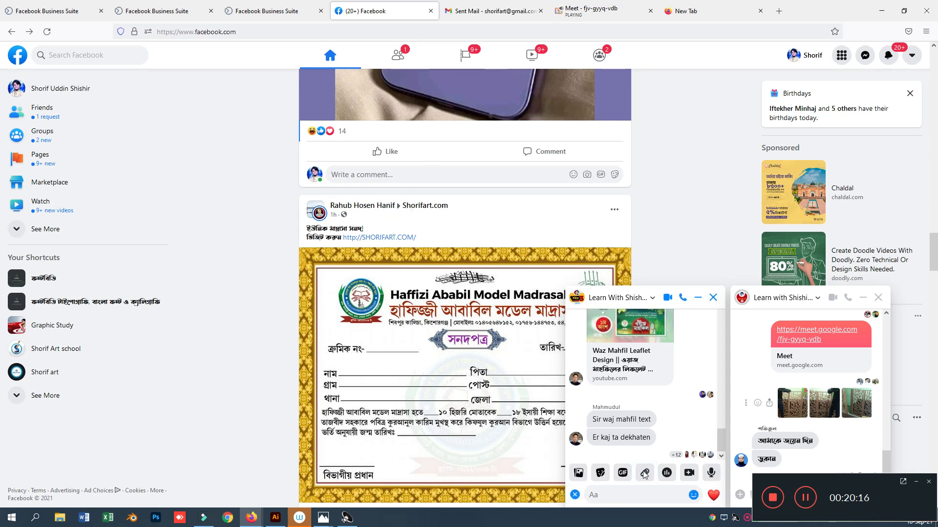
left_click(644, 476)
scroll(299, 285, "down", 3)
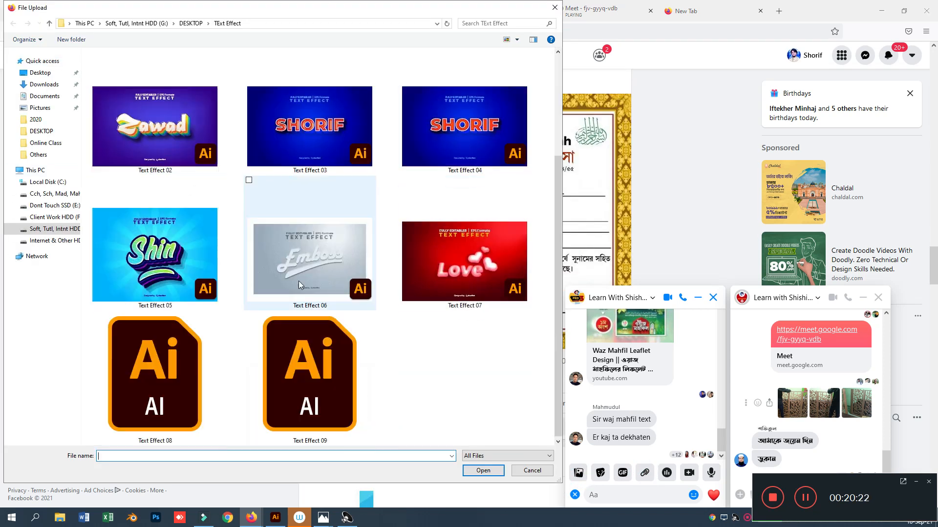
left_click(41, 72)
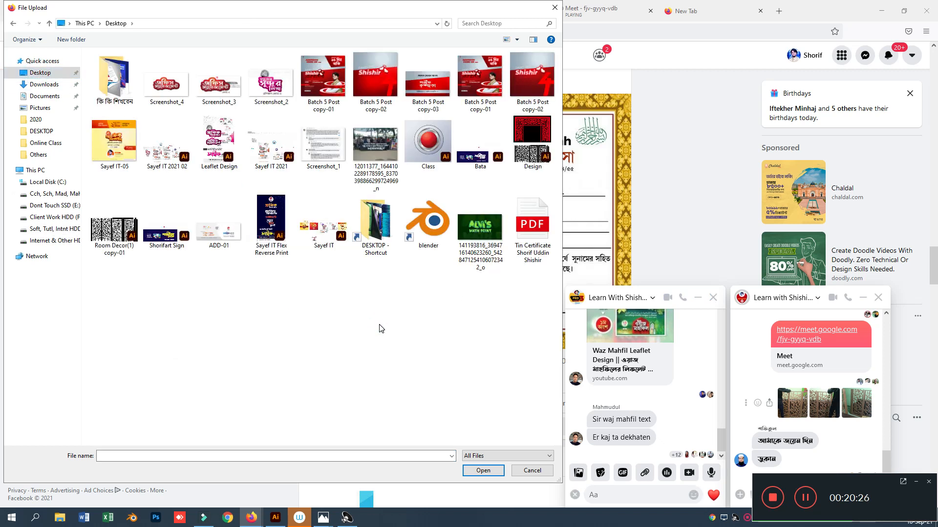
left_click(469, 230)
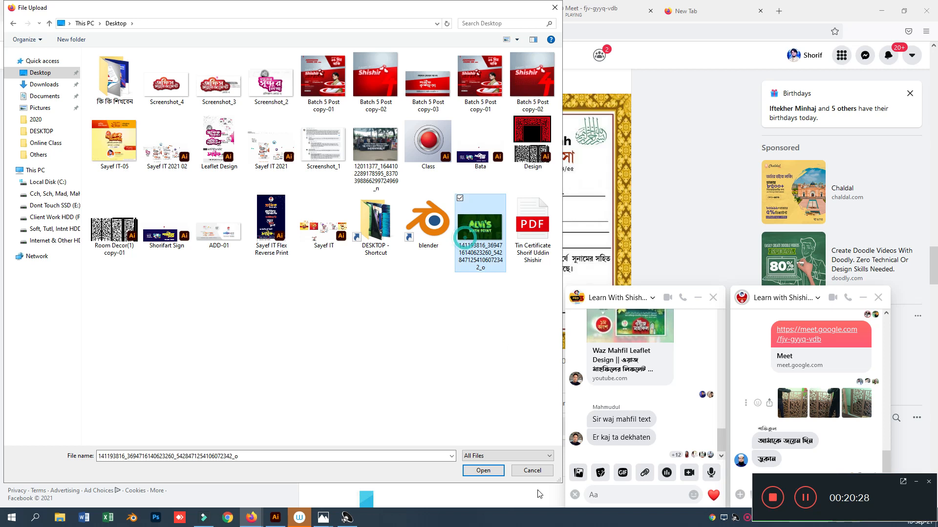
left_click(483, 470)
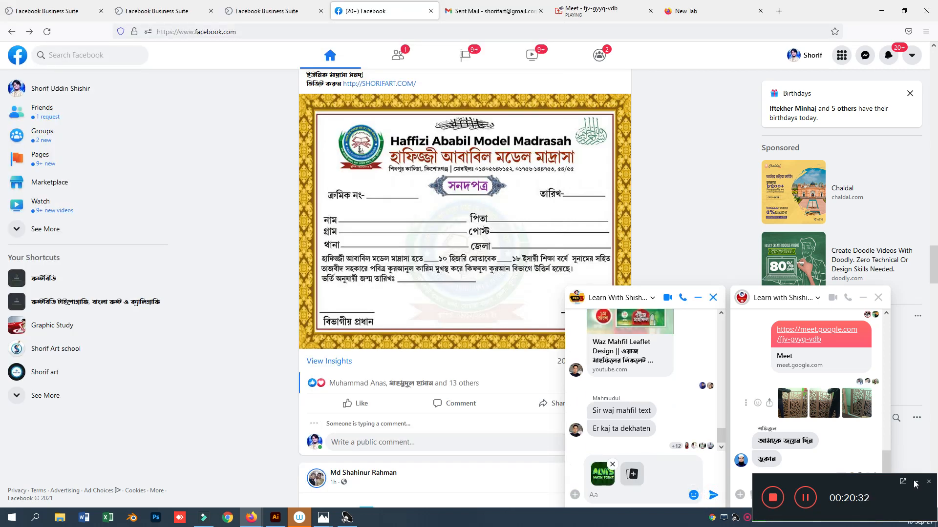
left_click(714, 496)
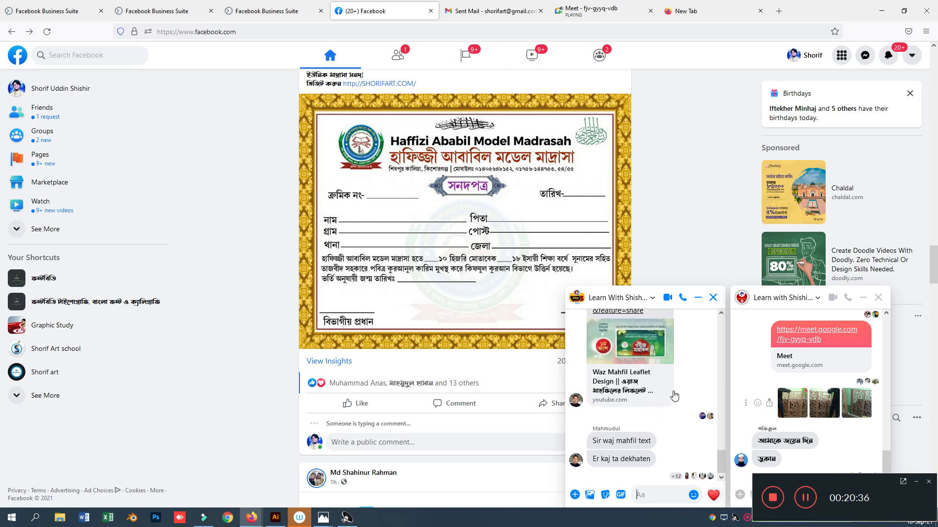
- Minimize the recorder window and send the same "Alvi's Math Point" image to the second open group chat
left_click(916, 484)
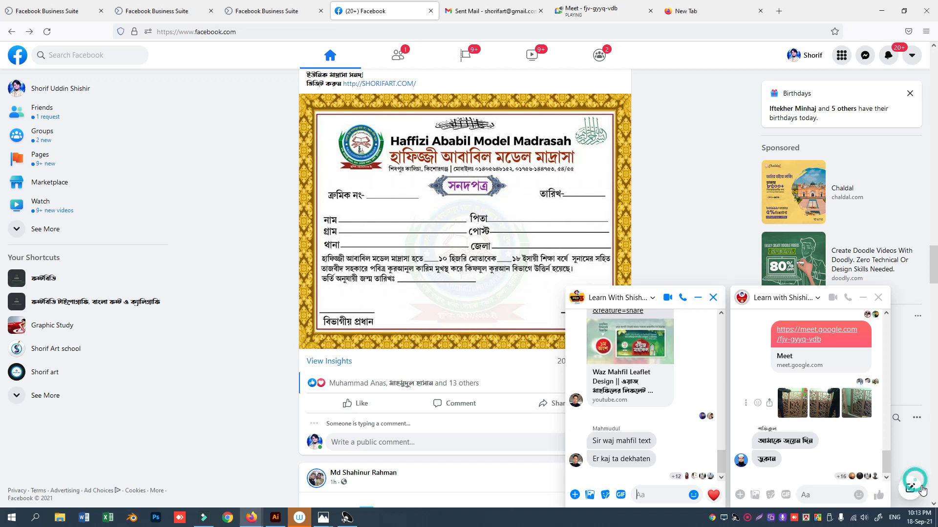
left_click(740, 495)
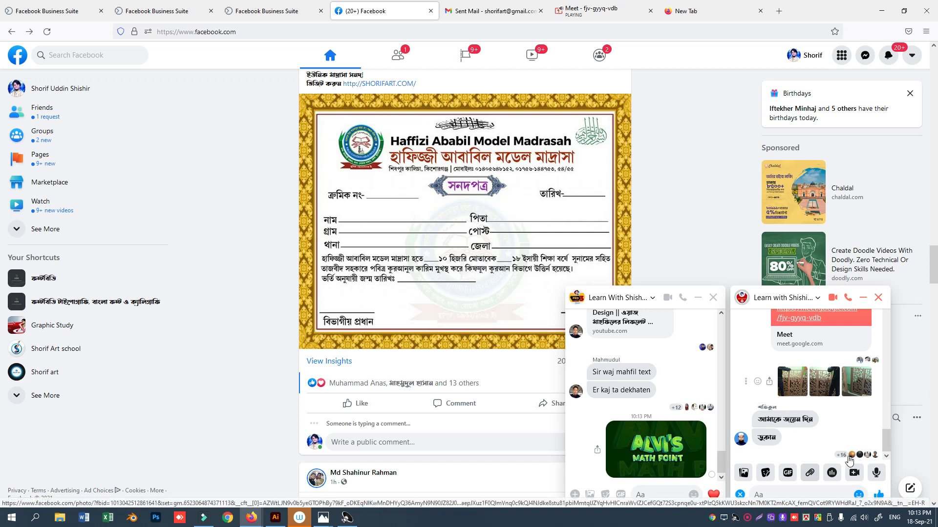
left_click(809, 473)
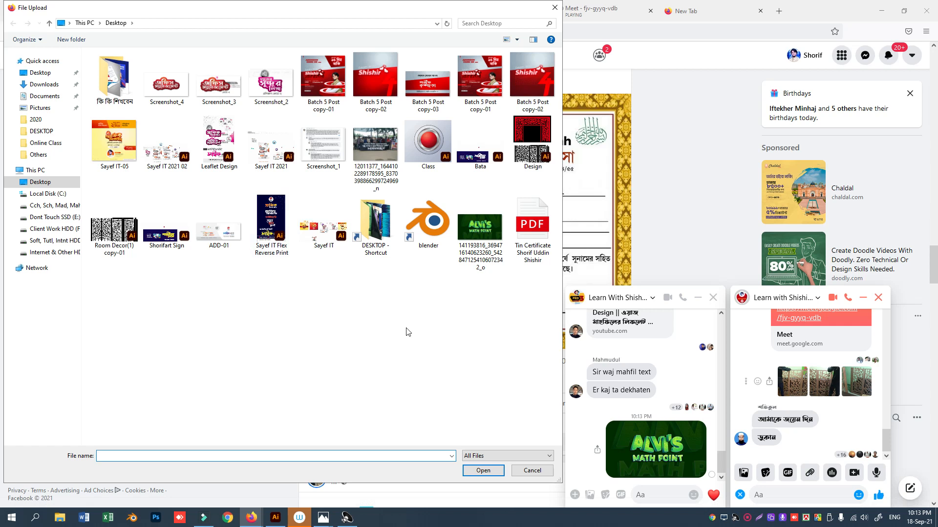
left_click(487, 228)
left_click(483, 470)
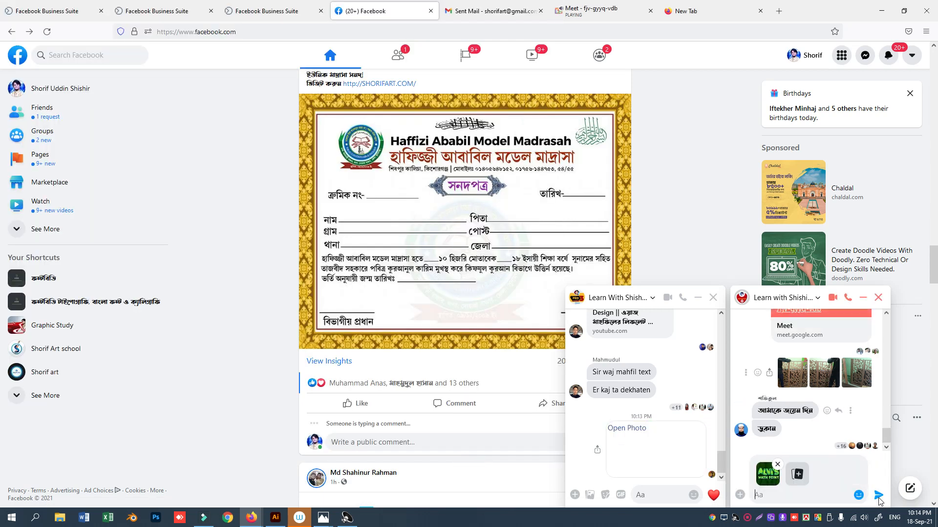
left_click(879, 496)
left_click(878, 496)
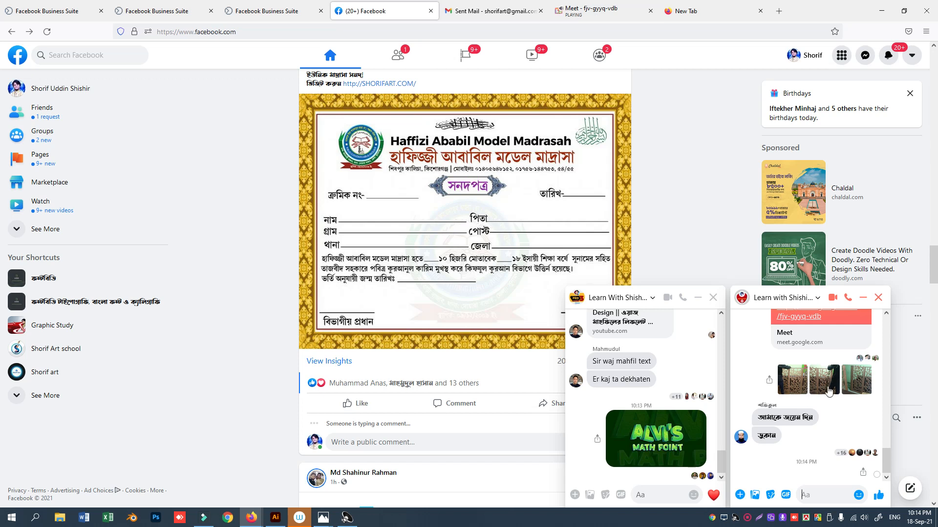
- Check the Google Meet call, then return to Illustrator and delete both S letters and the gradient floor from the artboard
left_click(572, 14)
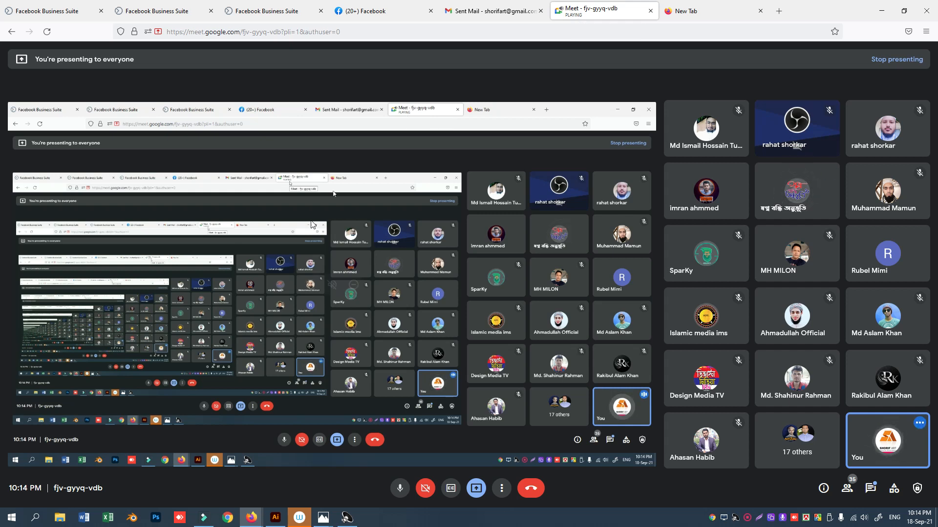
left_click(275, 517)
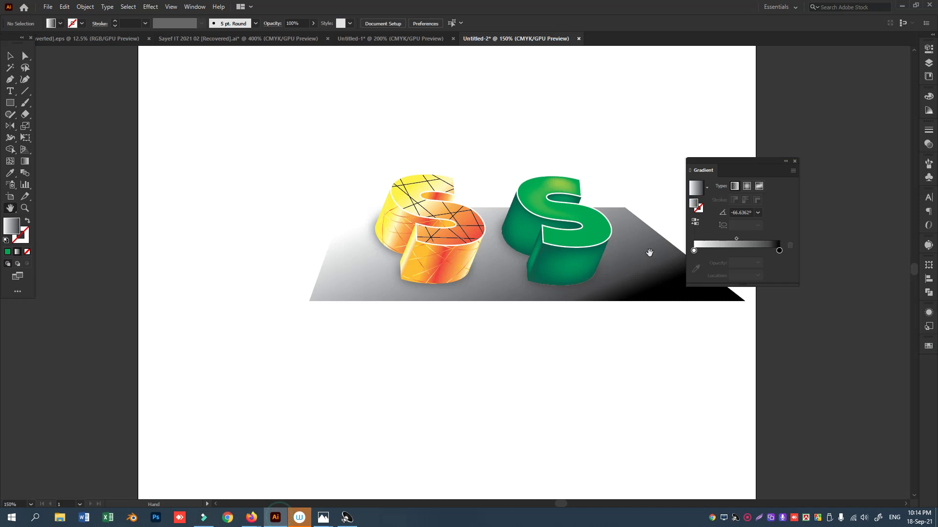
left_click_drag(649, 342, 648, 342)
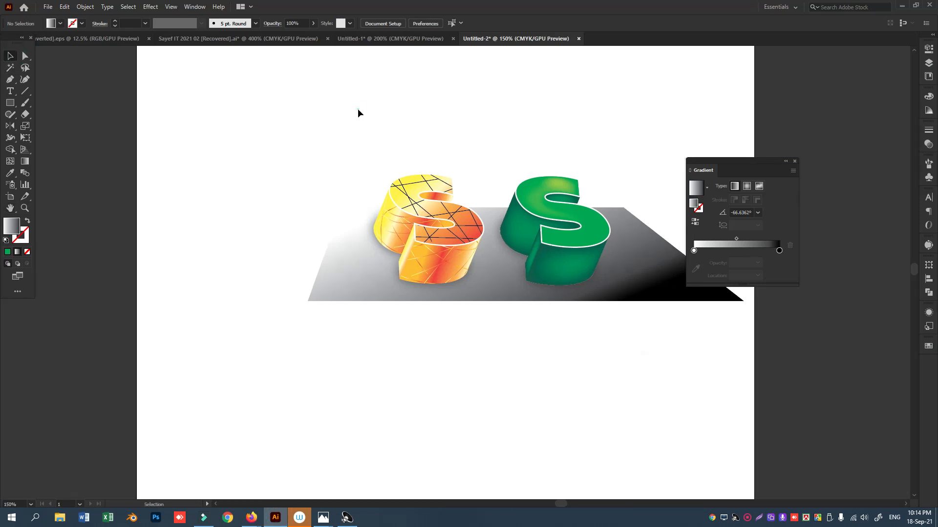
scroll(381, 127, "up", 5)
left_click_drag(200, 215, 743, 466)
scroll(742, 449, "down", 2)
scroll(732, 439, "down", 1)
key("Delete")
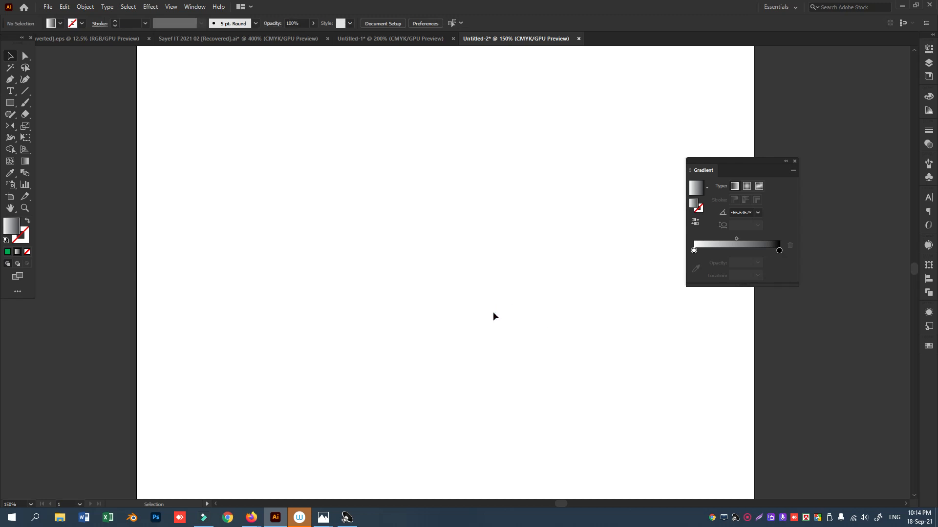
key("ctrl+=")
left_click(11, 80)
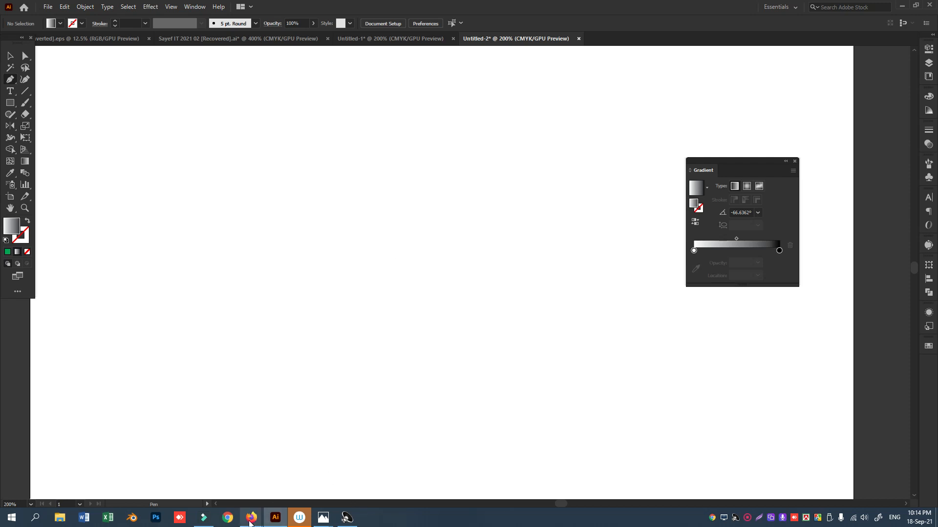
- Switch to Firefox and search Google for "পাতিল" from the new tab
left_click(192, 481)
left_click(697, 11)
left_click(397, 232)
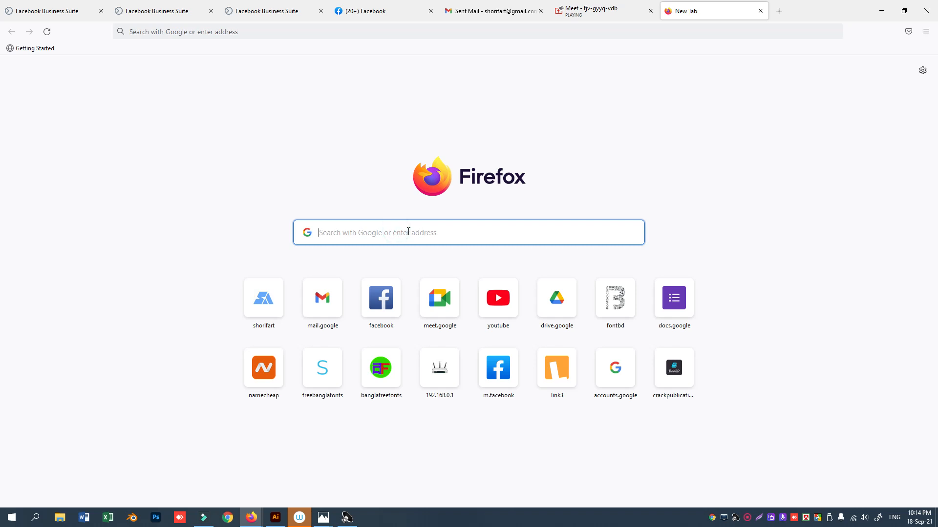
type("r")
key("BackSpace")
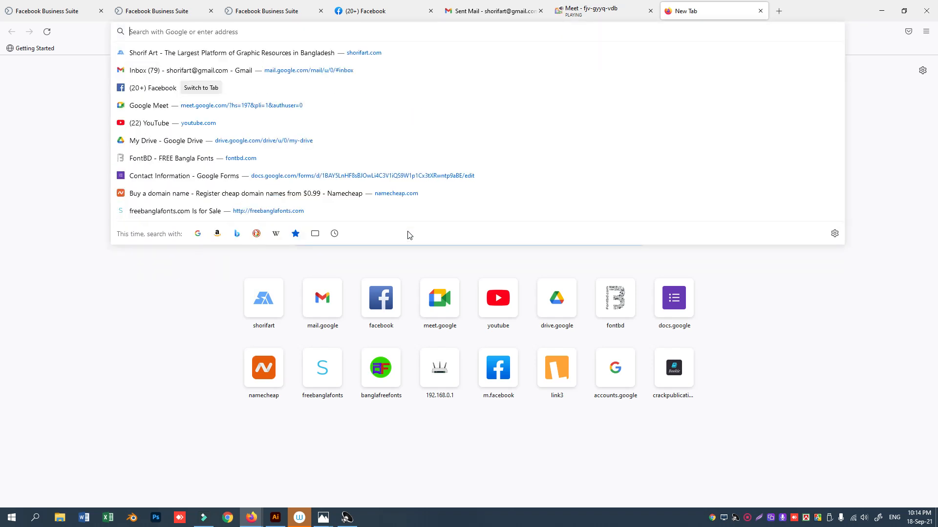
type("পাতিলঅ")
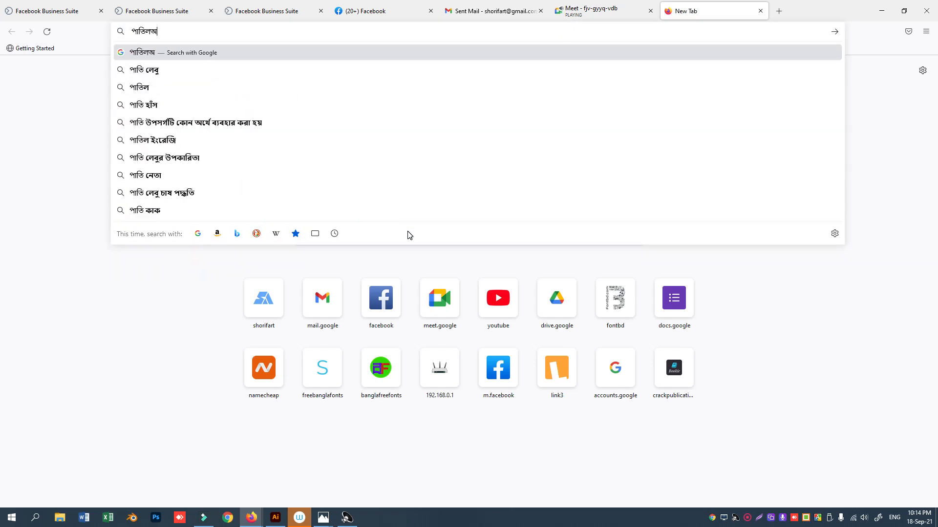
key("BackSpace")
key("Return")
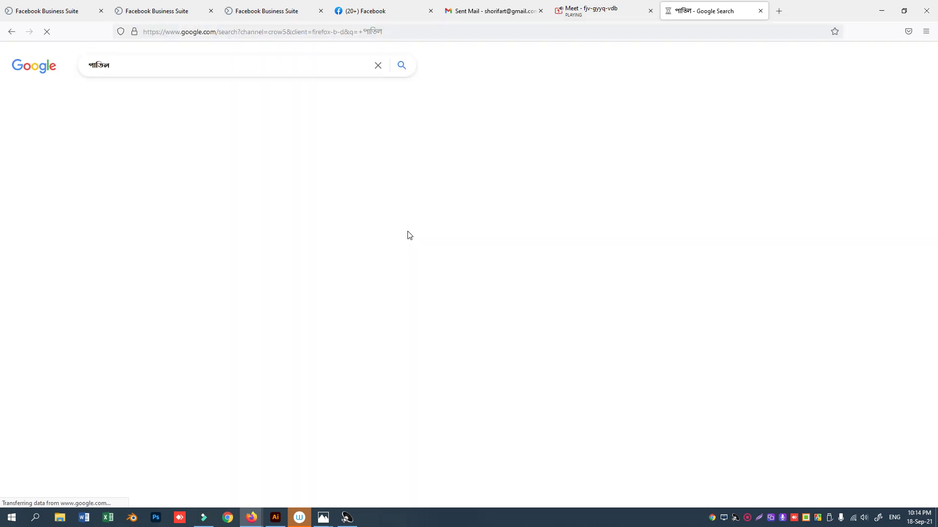
- Open the image results and copy the enlarged picture of the aluminium pot with its lid leaning beside it
left_click(134, 96)
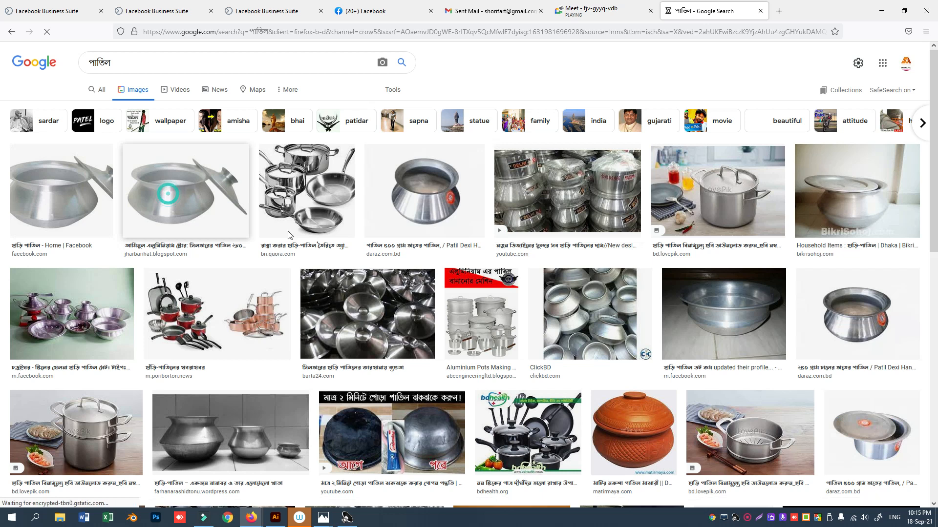
left_click(157, 151)
right_click(695, 182)
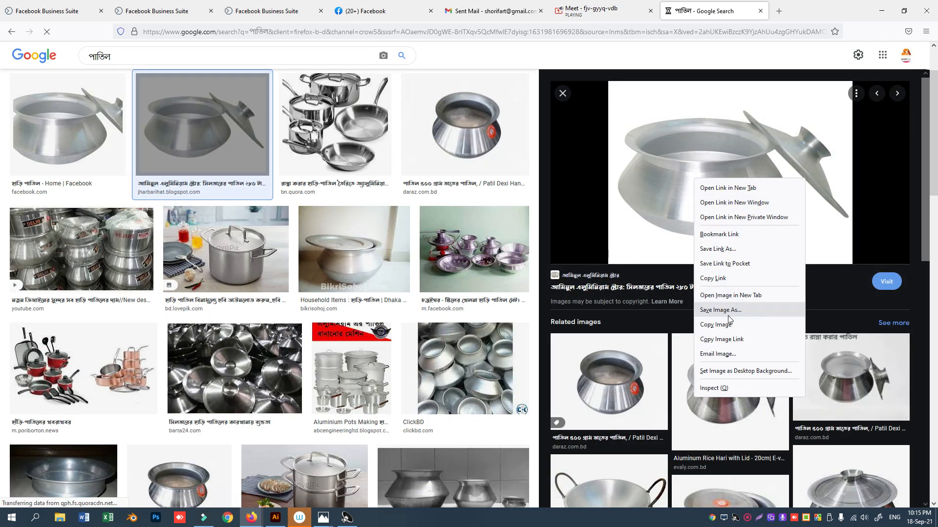
left_click(717, 324)
- Paste the pot picture into the empty Illustrator document and lock it as a tracing reference
left_click(274, 518)
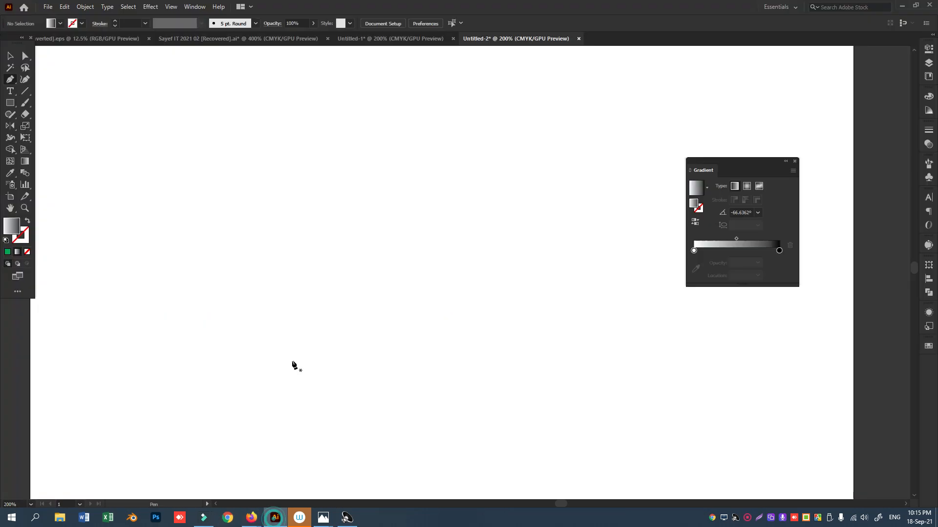
key("ctrl+v")
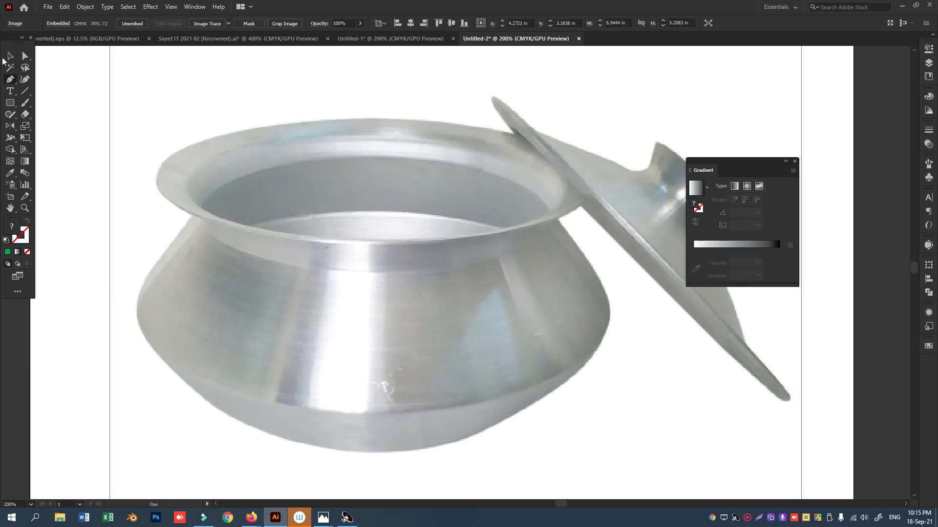
left_click(11, 56)
key("ctrl+2")
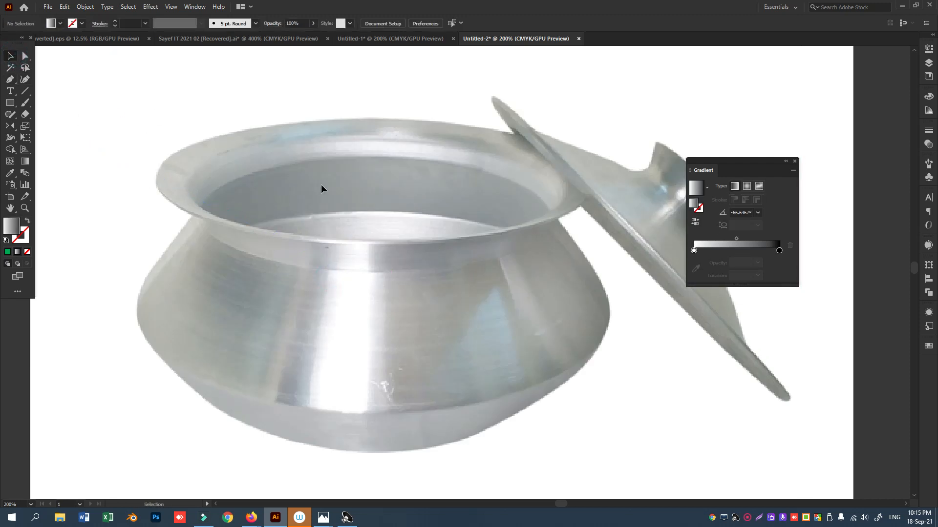
- Draw a tall rectangle over the pot's left half, with its right edge on the pot's vertical centre line
left_click_drag(441, 217, 394, 222)
left_click(11, 79)
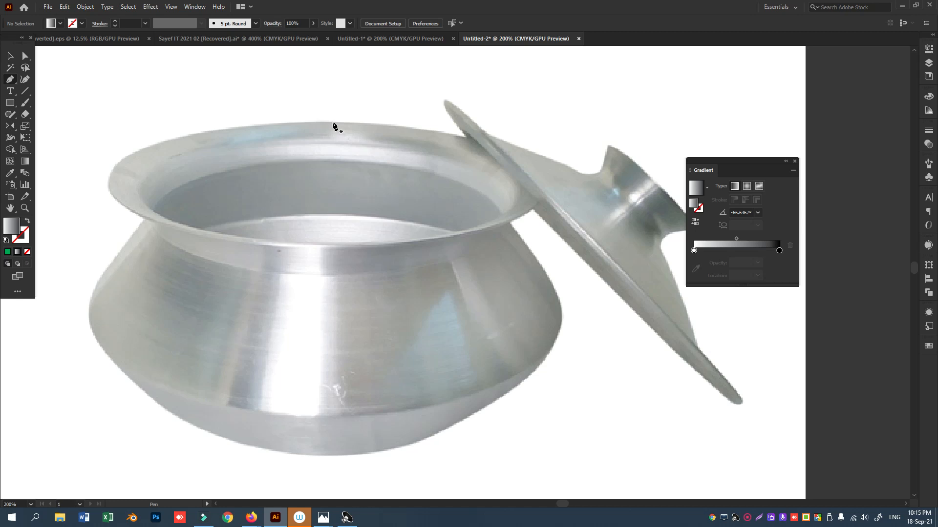
left_click(10, 103)
left_click_drag(74, 77, 324, 480)
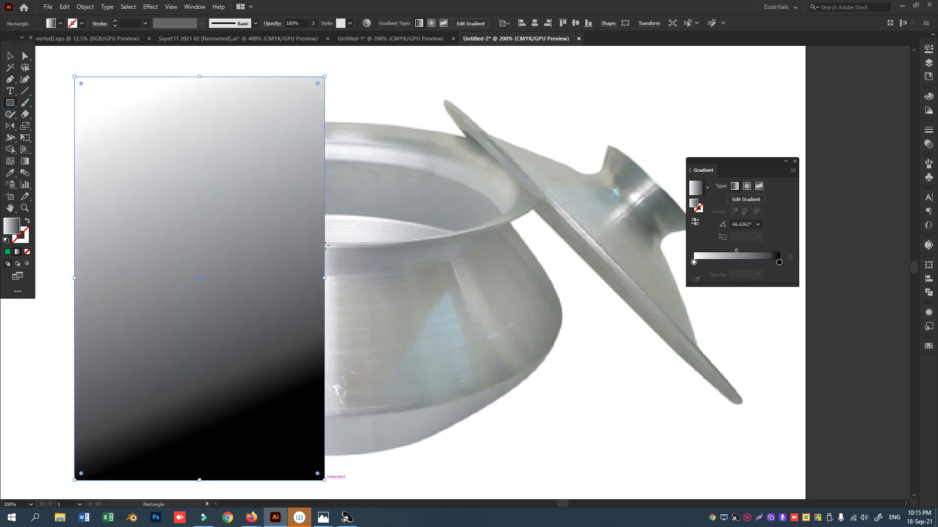
left_click(9, 79)
key("ctrl+shift+a")
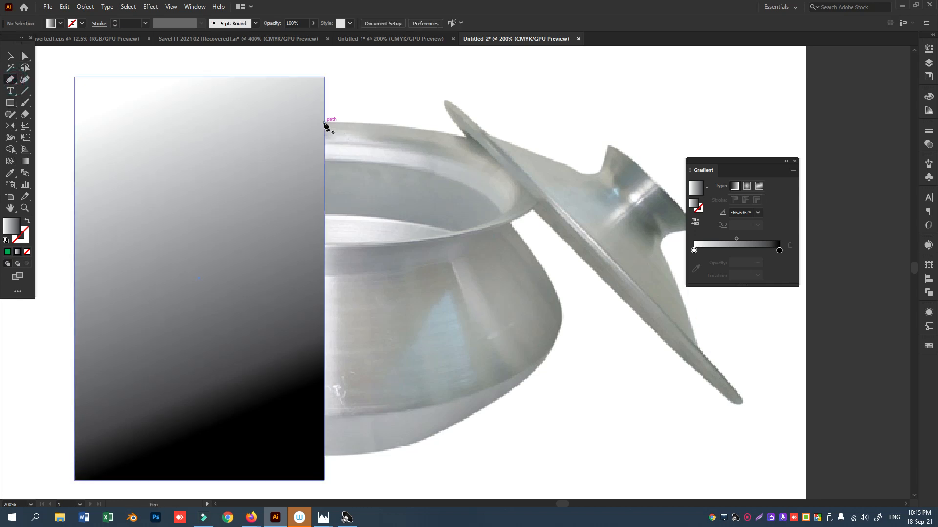
left_click(325, 122)
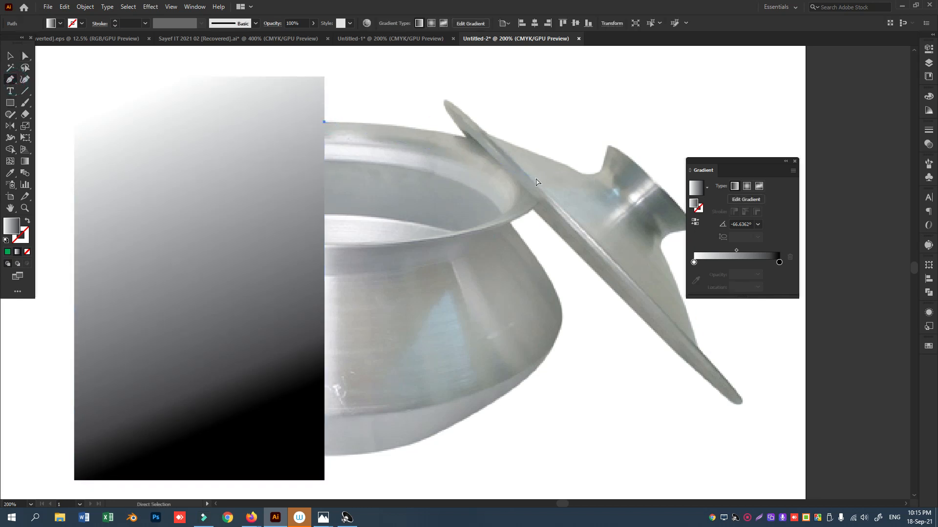
key("ctrl+z")
- Move the gradient rectangle over the pot's right half so its left edge marks the pot's centre line
left_click(10, 54)
left_click_drag(236, 142, 517, 145)
left_click(10, 79)
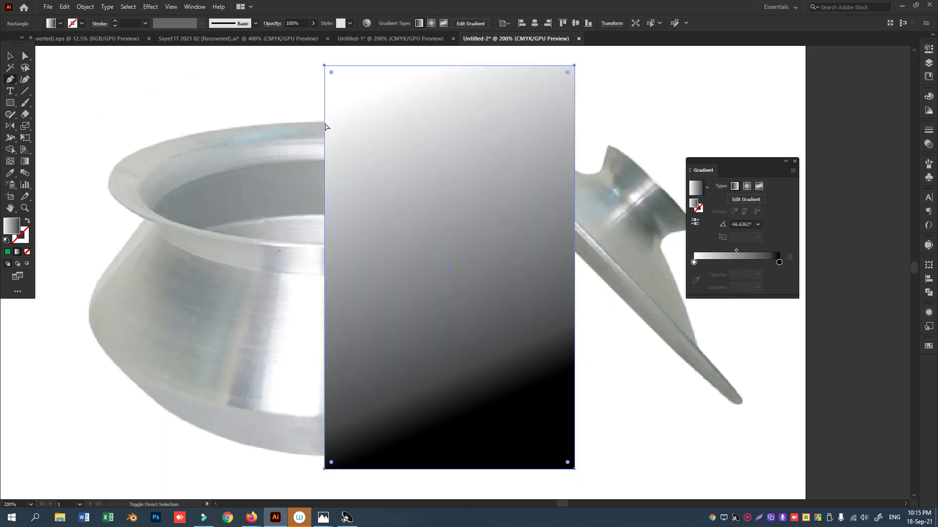
- Trace the pot's rim with the Pen tool from its upper centre around the left side to the neck
key("ctrl+shift+a")
left_click(325, 124)
left_click_drag(123, 156, 64, 186)
key("ctrl+z")
left_click_drag(171, 140, 118, 157)
left_click_drag(147, 220, 108, 257)
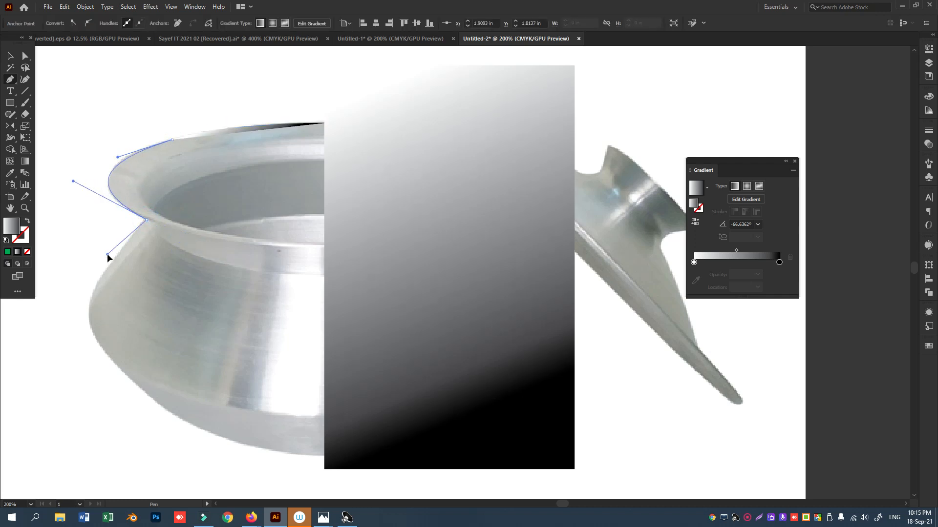
- Continue the path down the left side of the pot's body and along the curved base to the centre line
left_click(109, 267)
left_click_drag(98, 339, 118, 382)
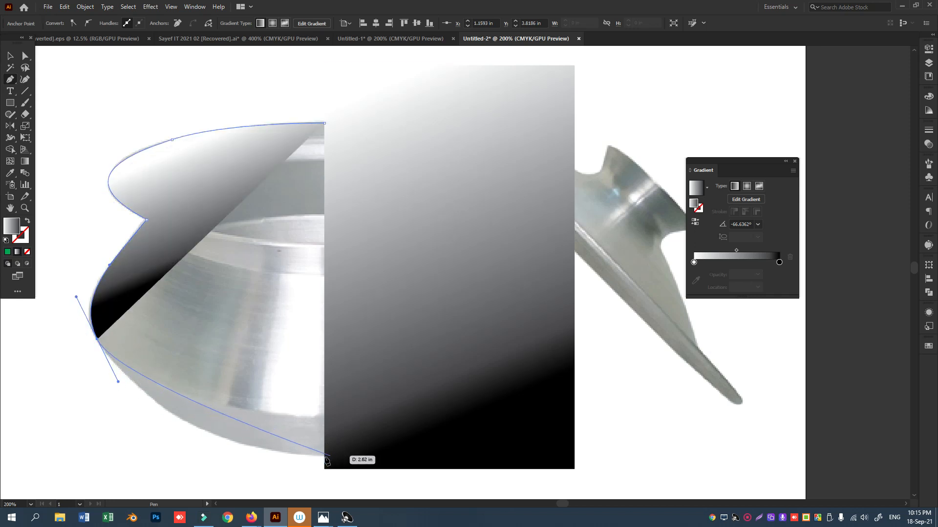
left_click_drag(325, 457, 483, 476)
left_click(25, 56)
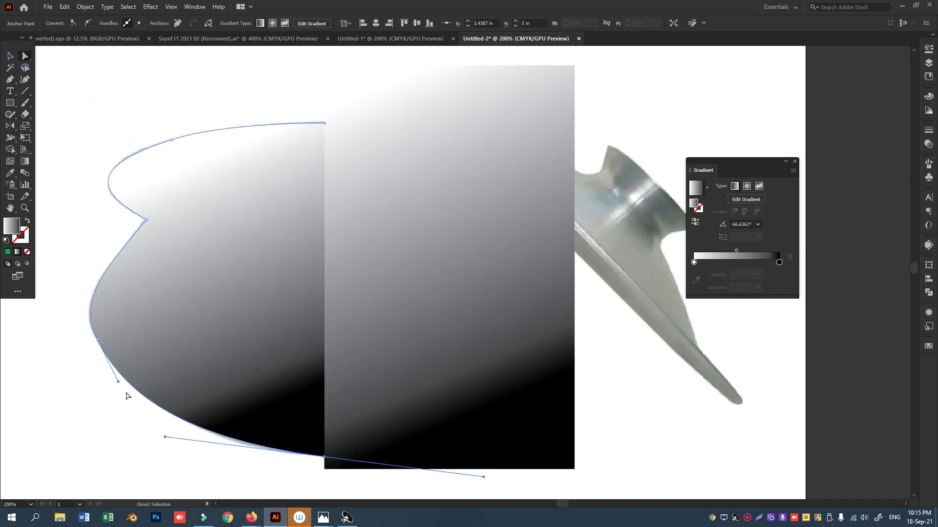
- Adjust the anchor and its handles at the pot body's widest left point to refine the curve's bulge
left_click_drag(97, 342, 91, 334)
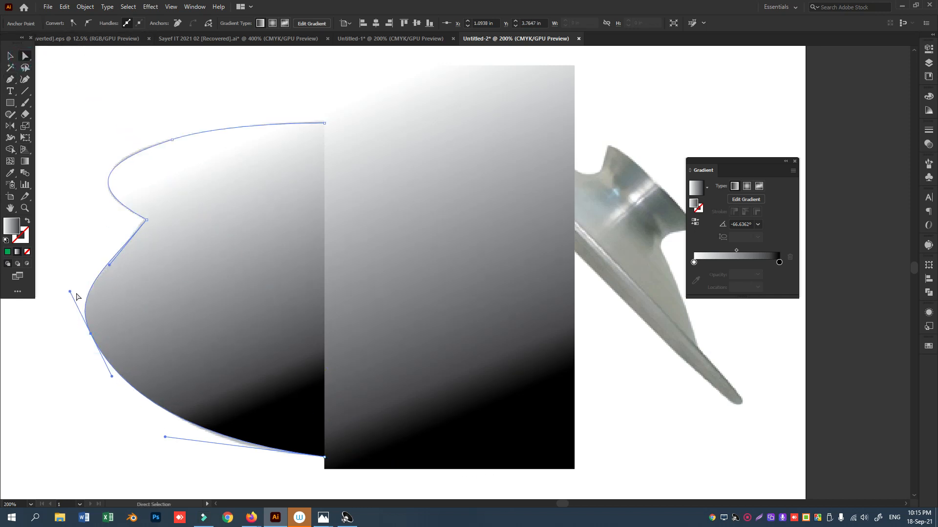
left_click_drag(70, 292, 88, 321)
left_click_drag(121, 359, 100, 358)
left_click_drag(89, 320, 89, 315)
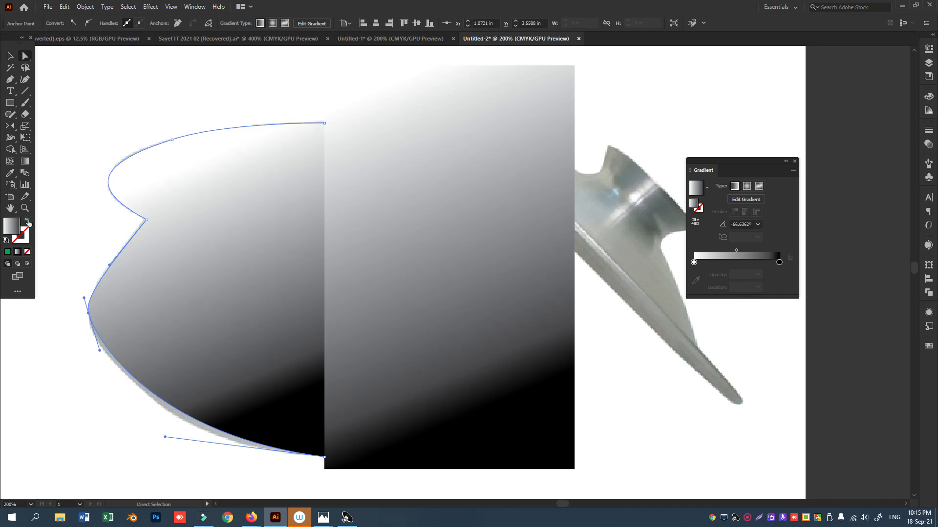
- Swap the traced pot outline's fill and stroke, leaving no fill and a solid light grey stroke
left_click(28, 223)
left_click(79, 72)
left_click(11, 56)
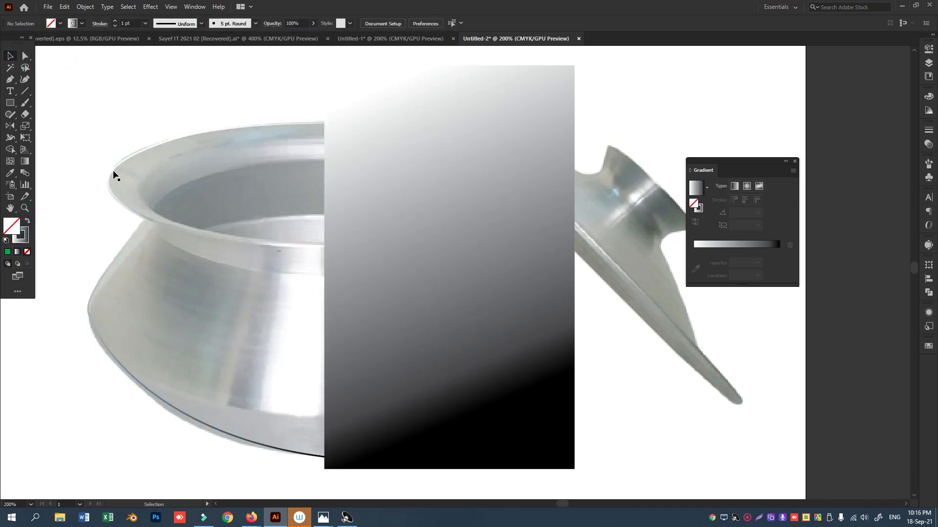
left_click(113, 171)
left_click(22, 239)
left_click(17, 251)
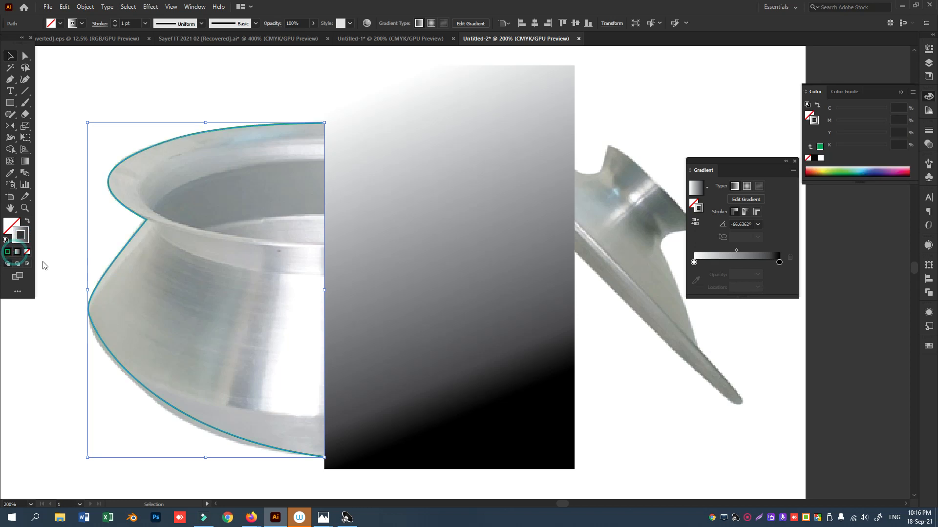
left_click(7, 251)
left_click(815, 159)
left_click(858, 146)
left_click(297, 90)
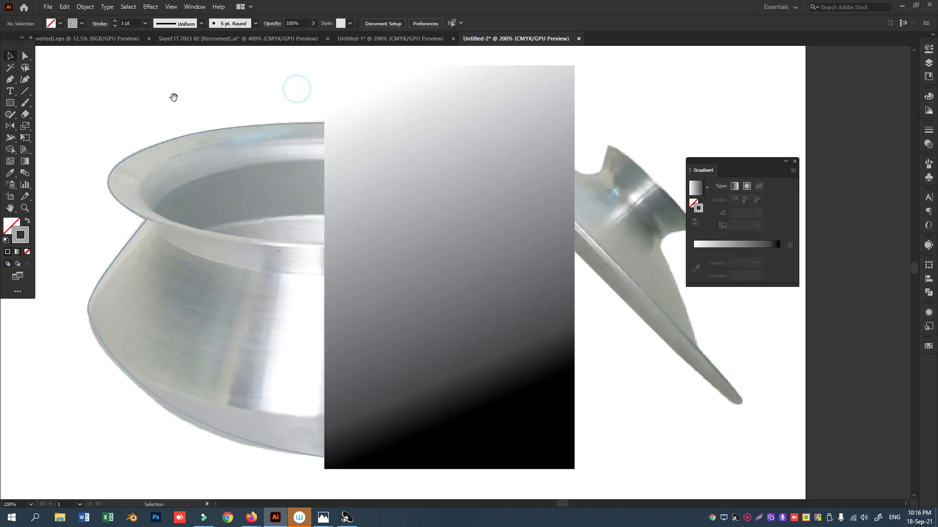
- Move the pot outline off the artboard's left side and reflect it across the vertical axis
left_click_drag(174, 97, 642, 130)
left_click_drag(624, 166, 271, 143)
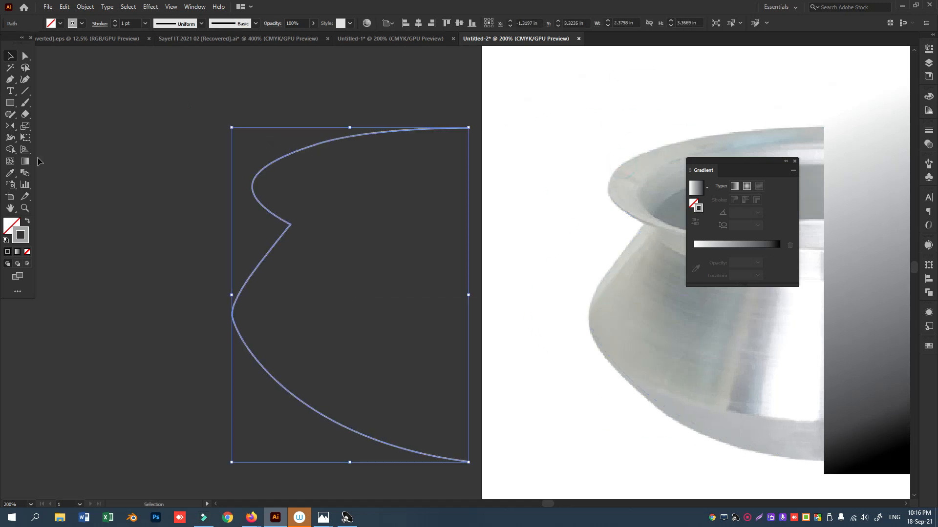
double_click(10, 126)
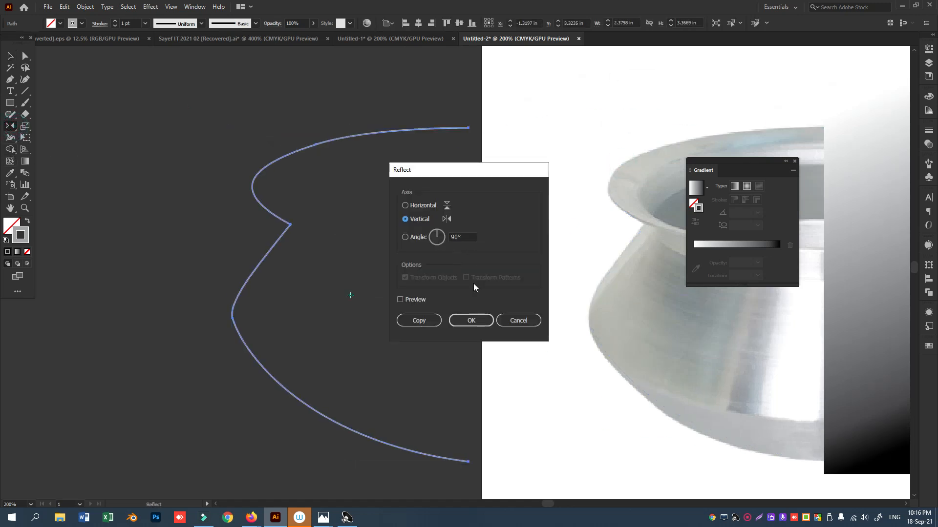
key("Return")
left_click(9, 56)
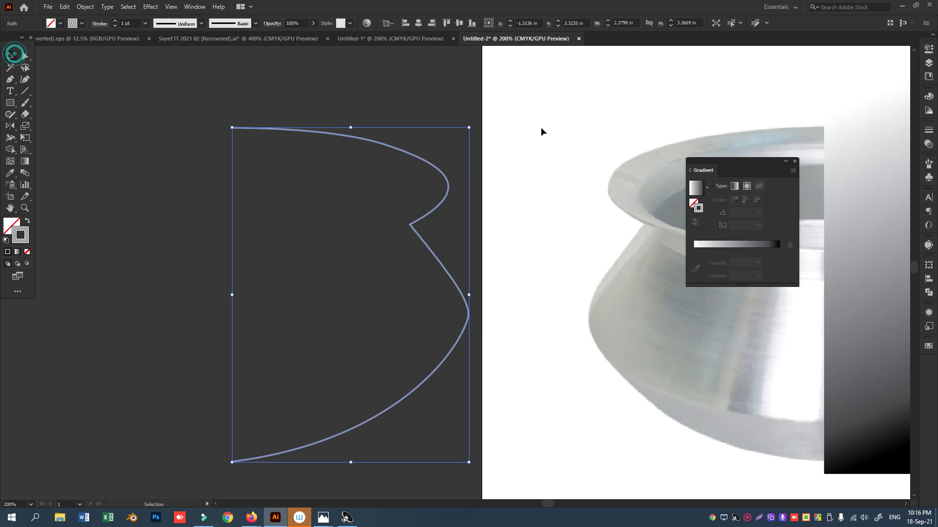
left_click(376, 151)
- Delete the gradient rectangle covering the right half of the pot photo
scroll(437, 251, "right", 10)
left_click(616, 109)
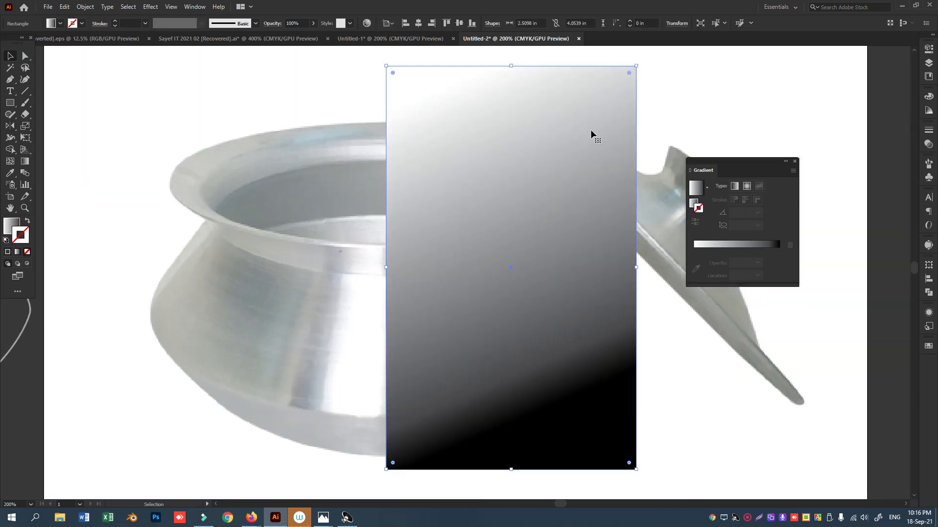
key("Delete")
- Reposition and rotate the reference photo until the pot's lid lies roughly horizontal with its knob upright
left_click(442, 154)
scroll(468, 171, "up", 3)
left_click_drag(817, 106, 465, 121)
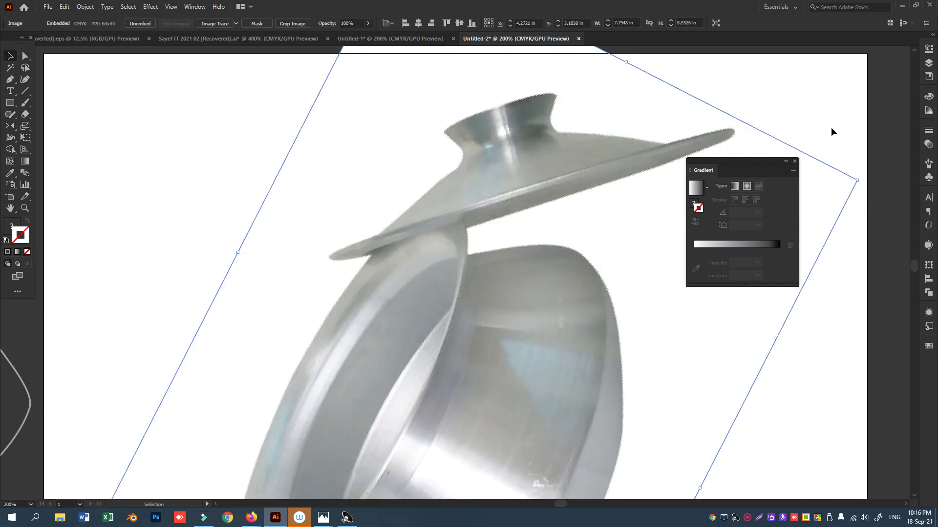
left_click_drag(862, 179, 904, 322)
left_click_drag(562, 291, 456, 300)
key("ctrl+shift+a")
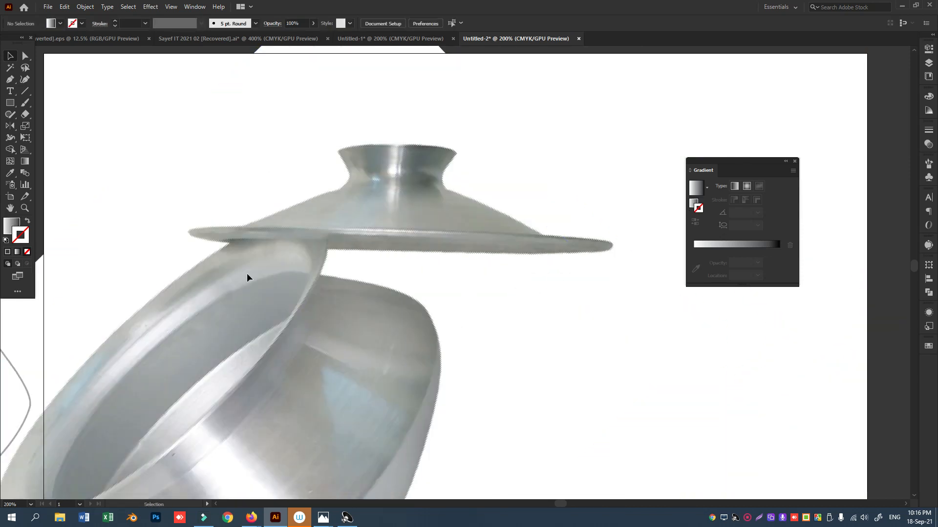
- Trace the lid with the Pen tool from the knob's upper centre down its right side and slope to the brim
left_click(10, 81)
left_click(397, 145)
left_click_drag(456, 152, 446, 194)
left_click(492, 206)
left_click(510, 217)
left_click(530, 228)
left_click_drag(540, 234, 544, 239)
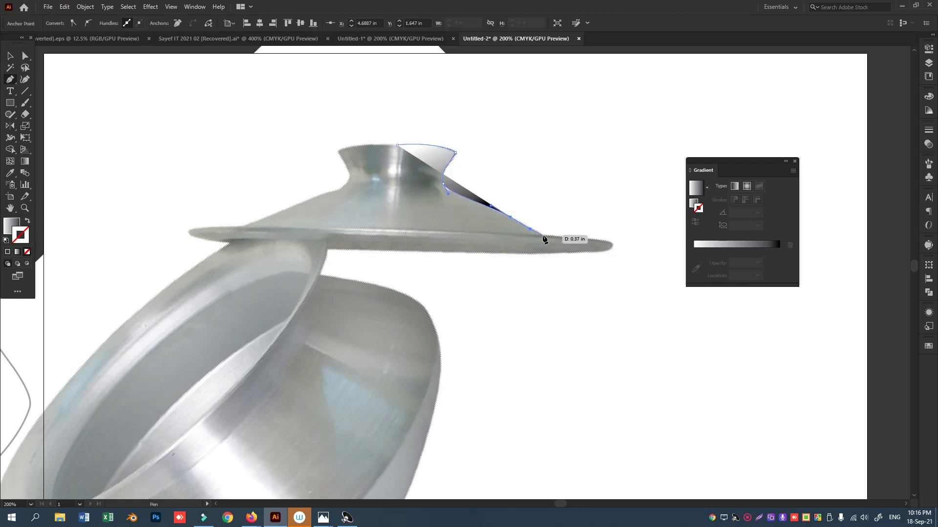
left_click(544, 236)
- Continue the lid path around the brim's right tip and back to an end point on the knob's centre line
left_click_drag(611, 243, 617, 247)
left_click_drag(617, 248, 577, 256)
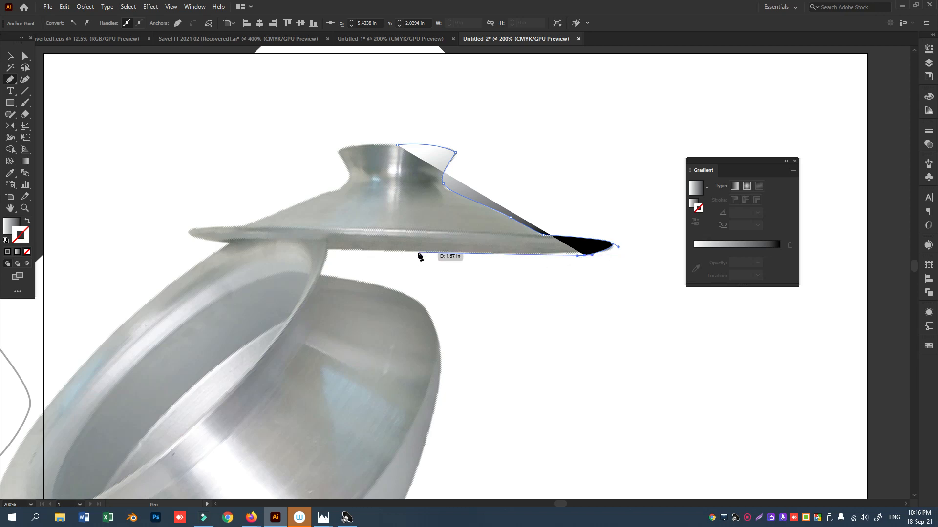
key("ctrl+z")
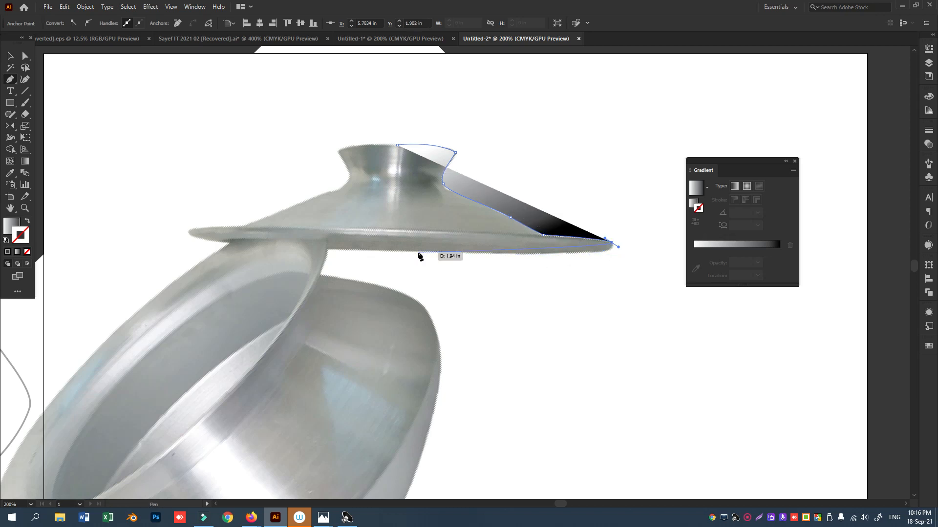
left_click(396, 239)
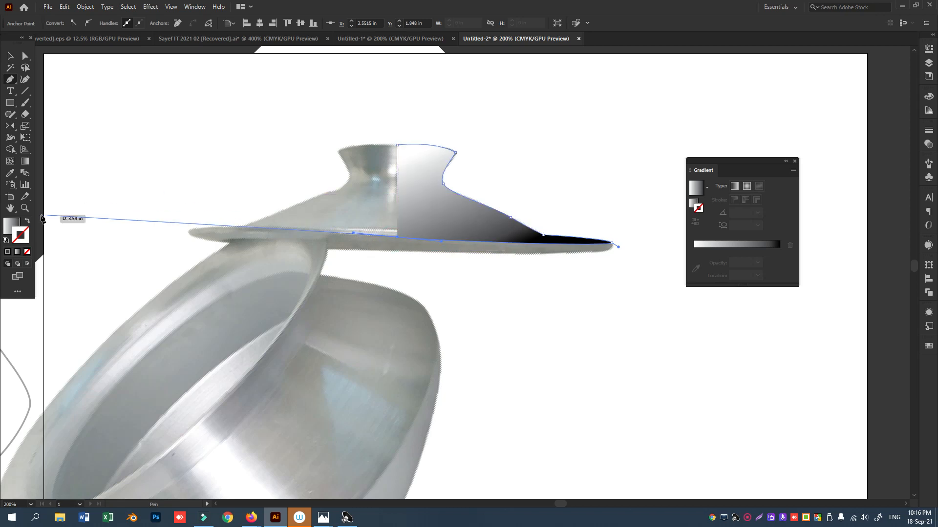
left_click(10, 55)
left_click(515, 383)
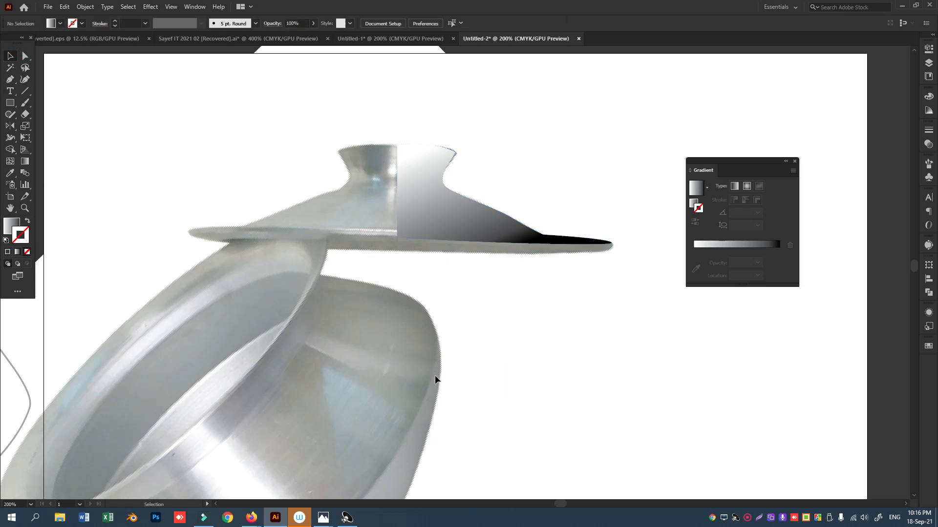
- Delete the reference photo and copy the pot outline's unfilled grey stroke style onto the lid shape
left_click(436, 380)
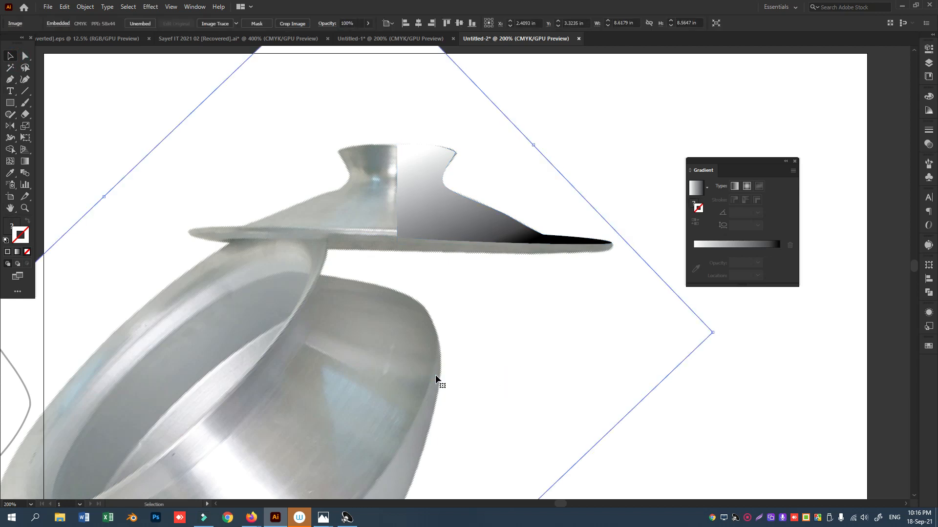
key("Delete")
left_click(462, 224)
left_click_drag(248, 306, 415, 284)
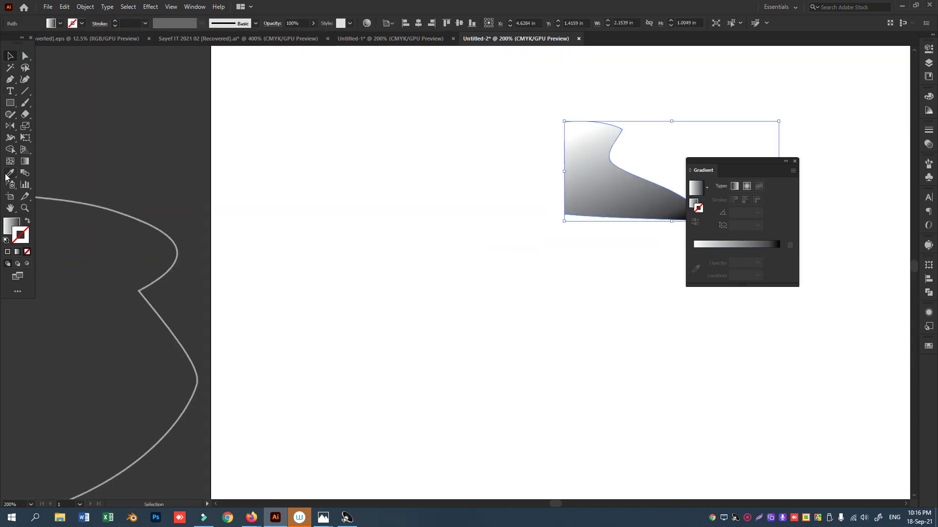
left_click(10, 174)
left_click(177, 247)
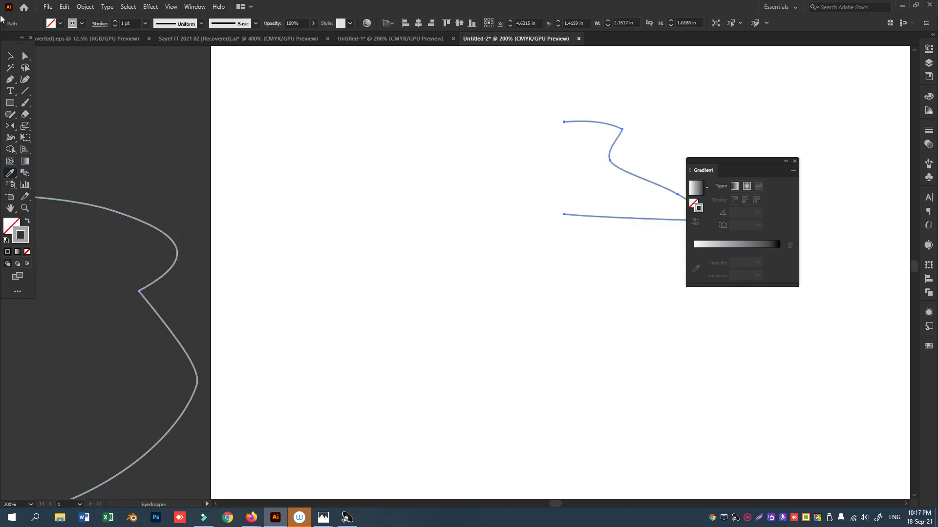
- Move the pot outline onto the artboard, placing it below and to the left of the lid outline
left_click(10, 57)
left_click(207, 116)
left_click_drag(128, 214, 494, 195)
left_click_drag(664, 270, 537, 273)
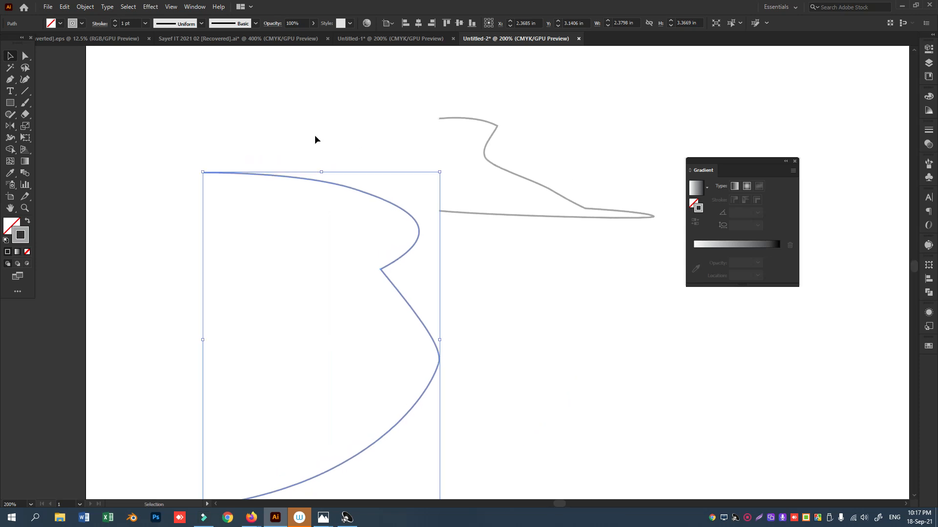
left_click(151, 8)
mouse_move(208, 62)
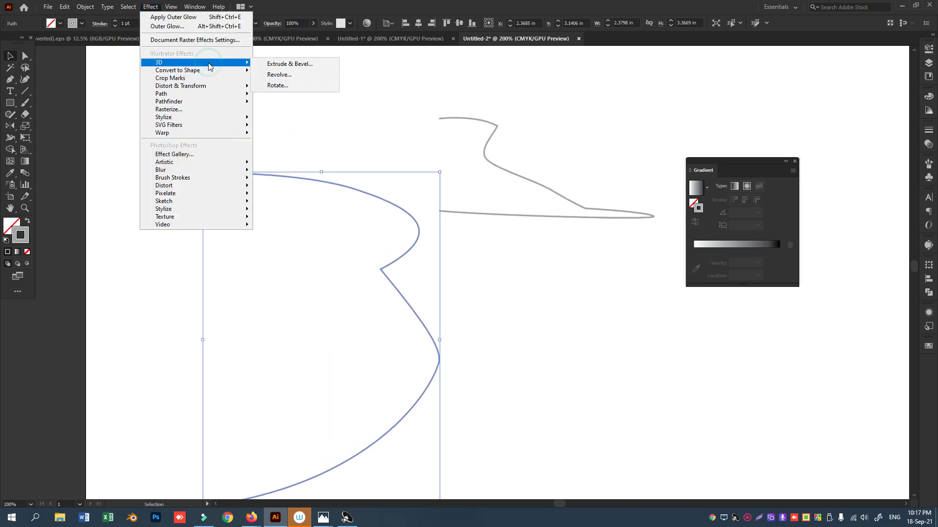
left_click(292, 78)
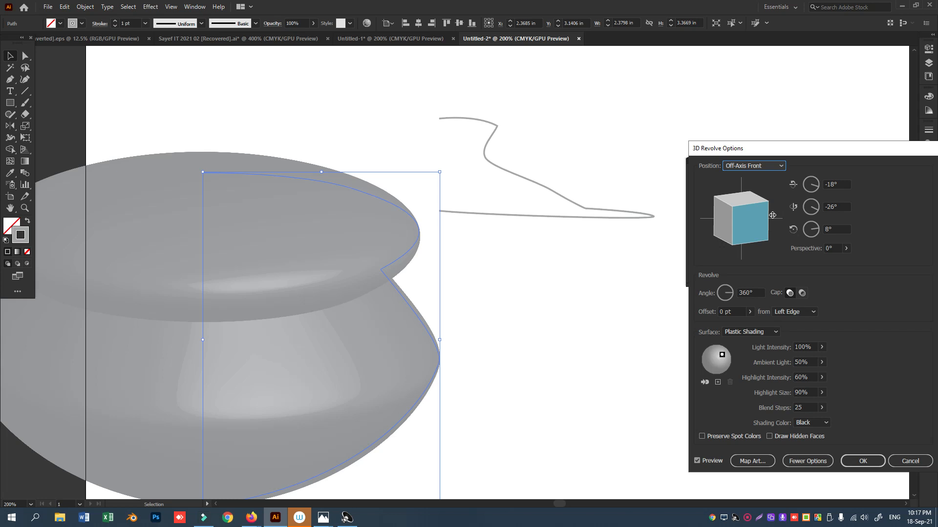
mouse_move(737, 210)
left_mouse_down()
mouse_move(753, 216)
mouse_move(753, 238)
mouse_move(751, 218)
mouse_move(743, 223)
mouse_move(750, 213)
left_mouse_up()
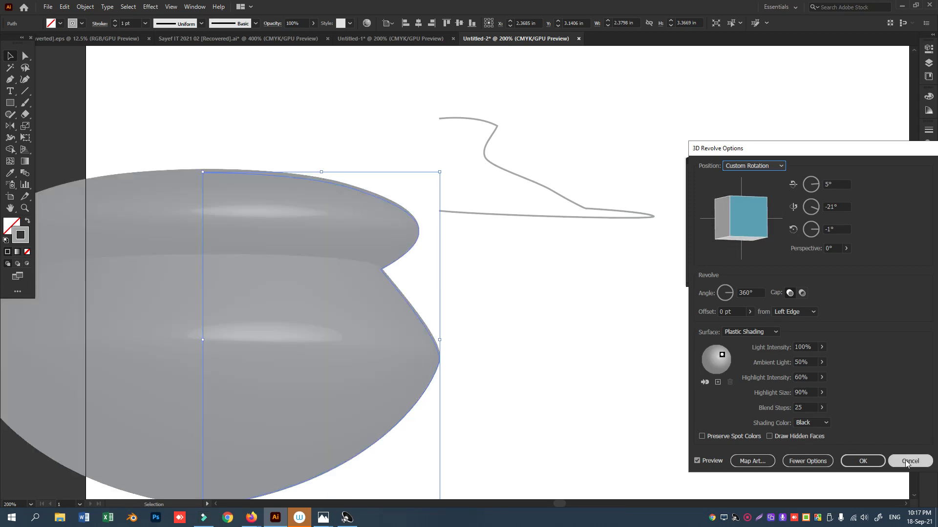
left_click(909, 461)
- Delete the upper centre anchor of the pot outline so the mouth is left open
left_click(26, 57)
left_click_drag(186, 173, 240, 204)
key("Delete")
left_click(9, 55)
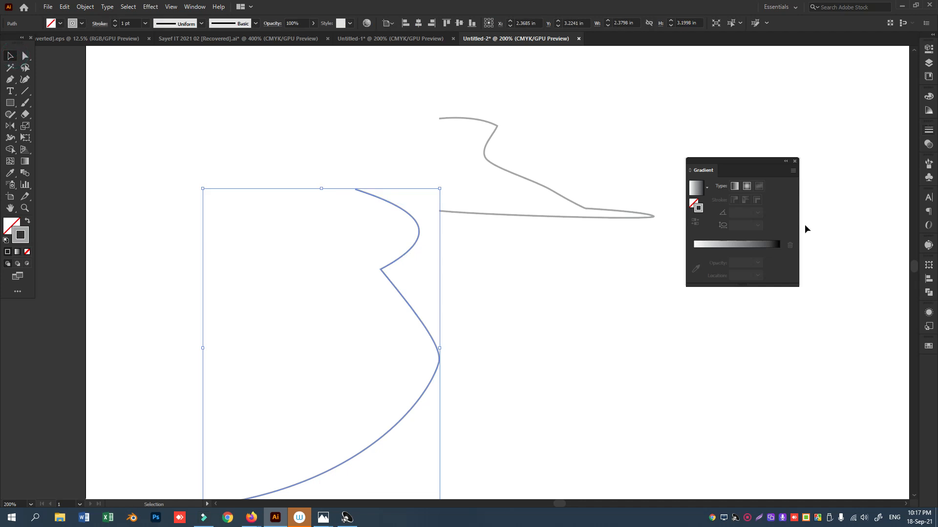
left_click(148, 9)
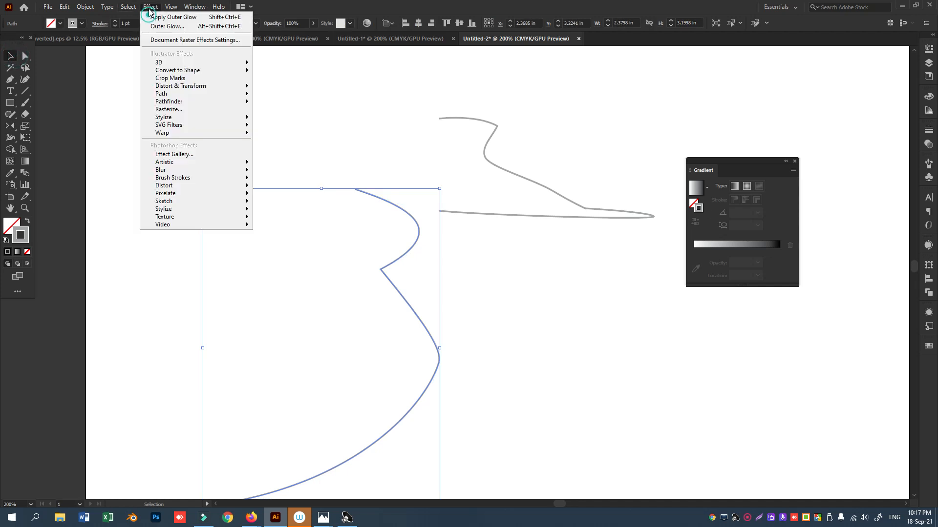
mouse_move(220, 65)
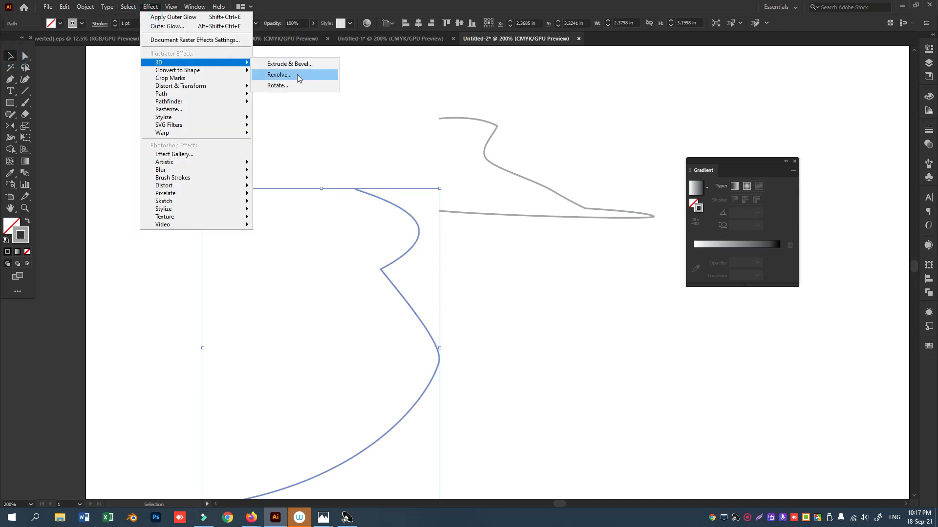
left_click(296, 75)
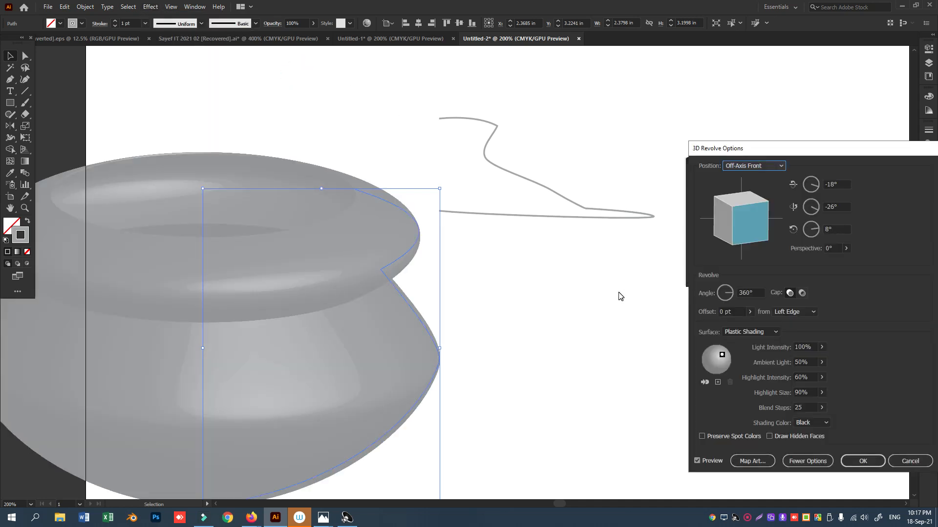
left_click(910, 461)
- Add an anchor at the rim's outermost point and delete the rim segment above it
left_click(25, 56)
left_click_drag(312, 163, 361, 194)
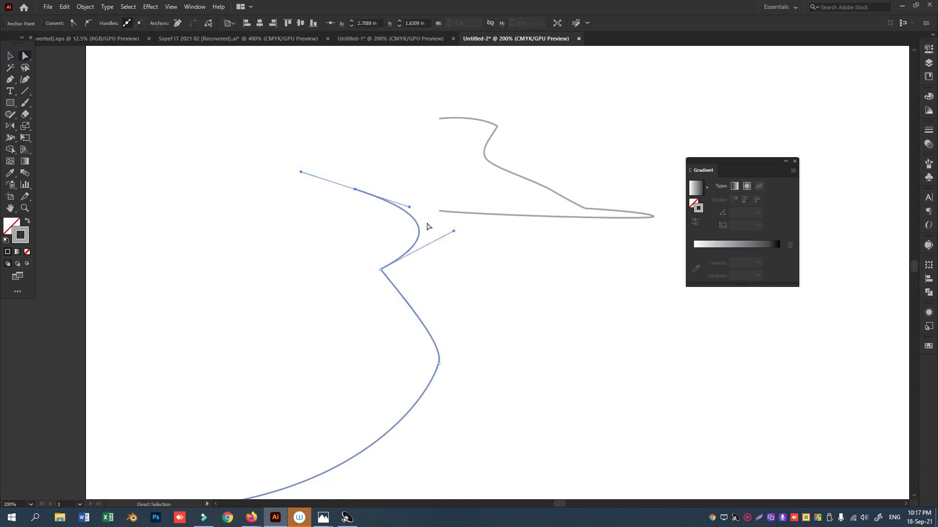
left_click_drag(20, 79, 42, 112)
left_click(418, 226)
key("a")
left_click_drag(285, 158, 405, 242)
key("Delete")
left_click(11, 54)
left_click(274, 157)
scroll(305, 175, "down", 3)
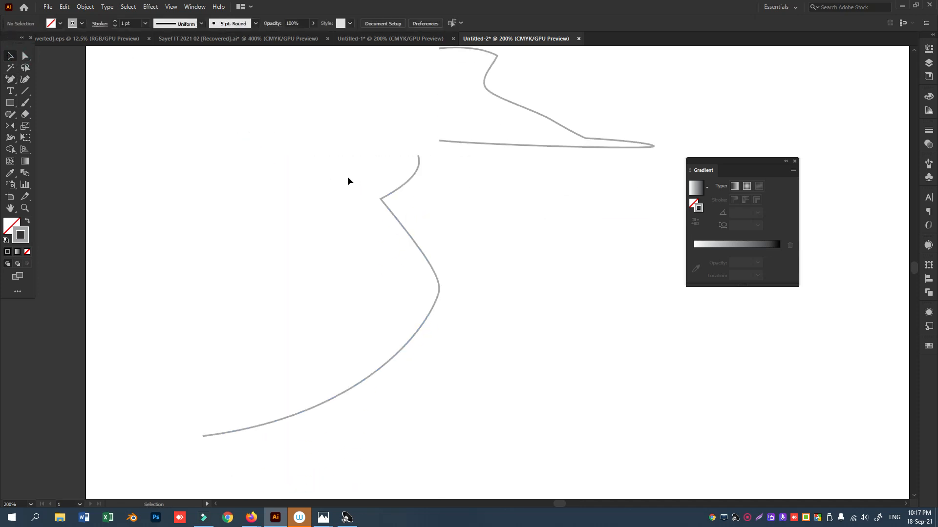
- Reshape the pot's rim curve by moving its top anchor and handles so the lip flares outward from the neck
left_click(389, 197)
left_click(25, 56)
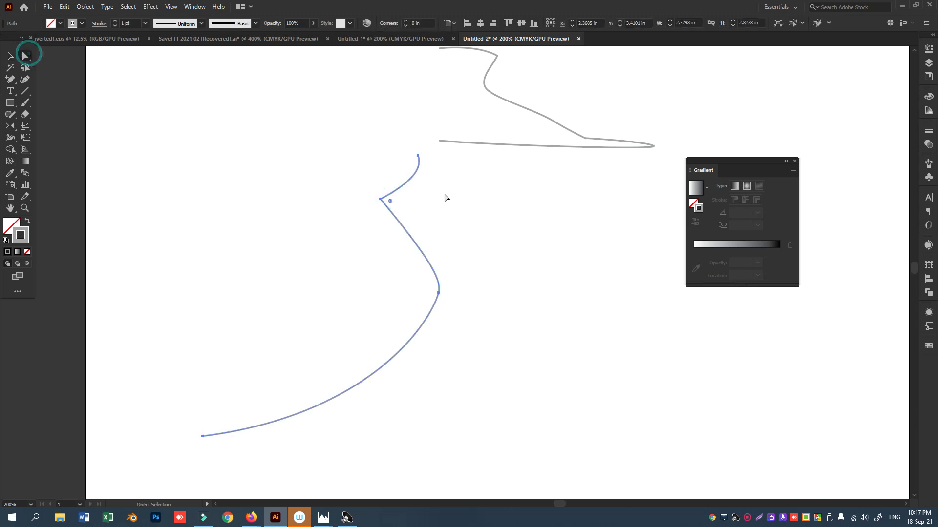
left_click(419, 155)
left_click(418, 155)
left_click_drag(412, 181, 423, 159)
left_click(409, 162)
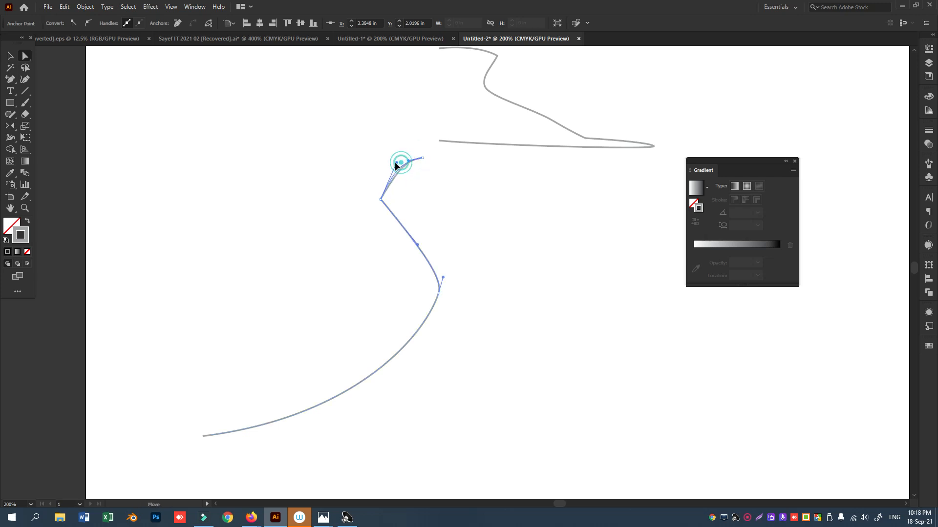
left_click(539, 279)
- Apply the 3D Revolve effect to the reshaped pot profile, with a 360° angle around its left edge
left_click(12, 57)
left_click_drag(209, 201, 425, 318)
left_click(151, 6)
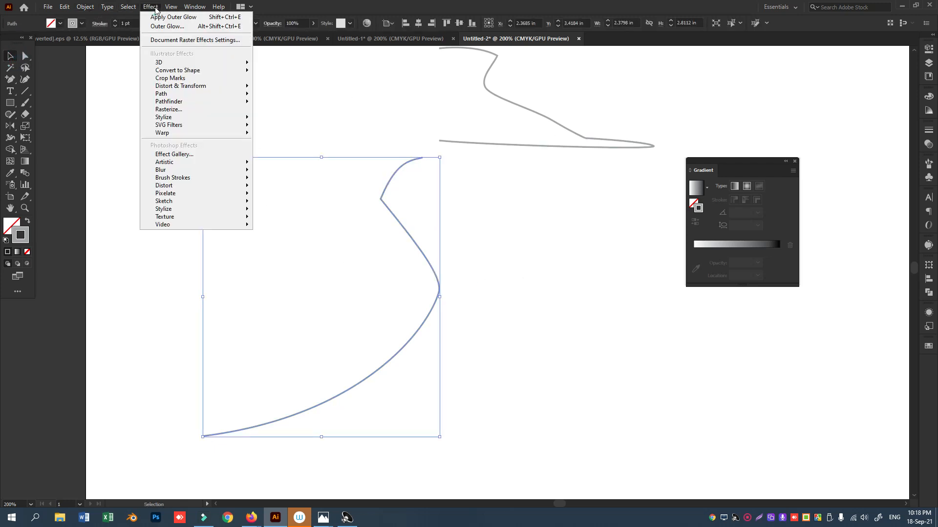
left_click(222, 62)
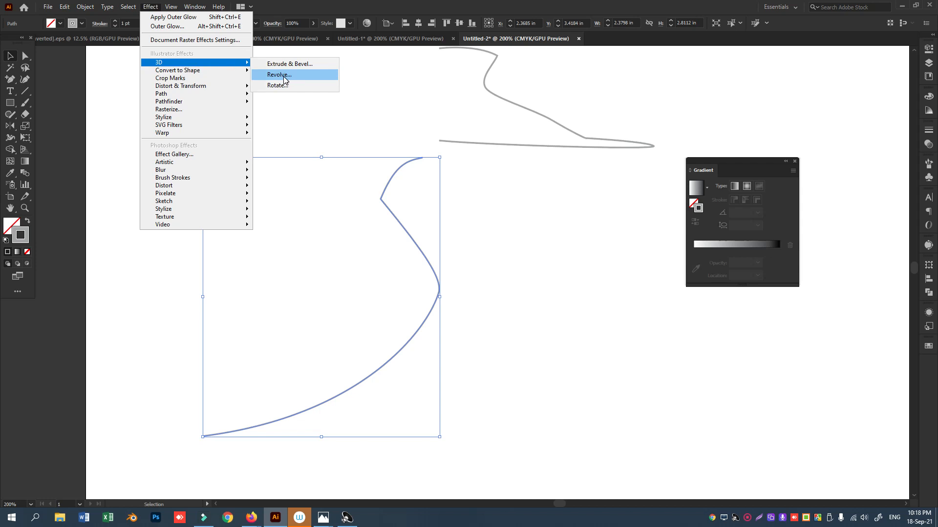
left_click(283, 76)
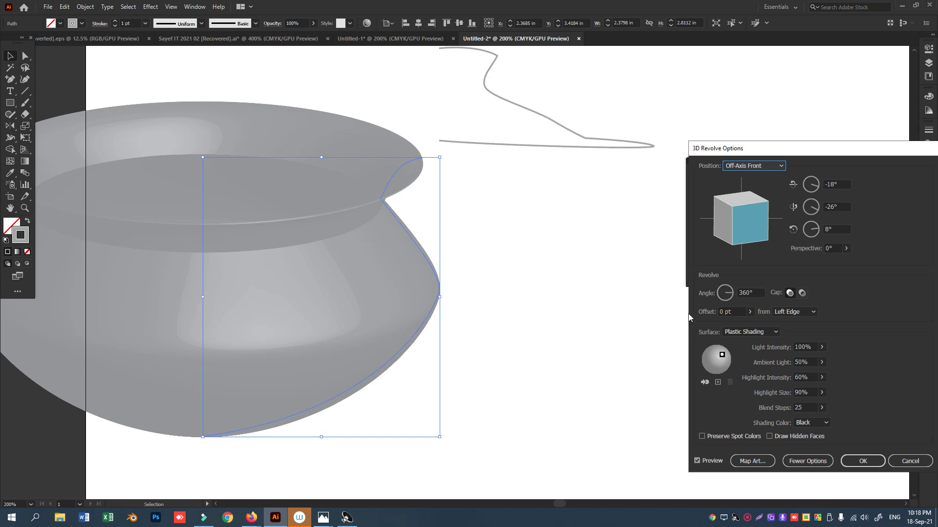
- Reposition the pot's main light to the upper part of the shading sphere, add two more lights and apply the revolve settings
left_click(722, 355)
left_click_drag(721, 355, 718, 351)
left_click(718, 382)
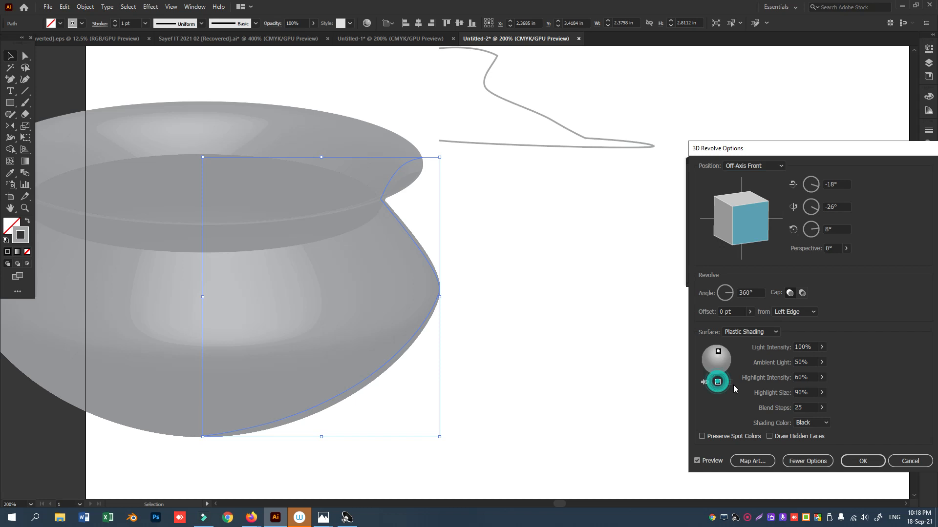
mouse_move(716, 361)
left_mouse_down()
mouse_move(727, 367)
mouse_move(717, 368)
mouse_move(716, 350)
left_mouse_up()
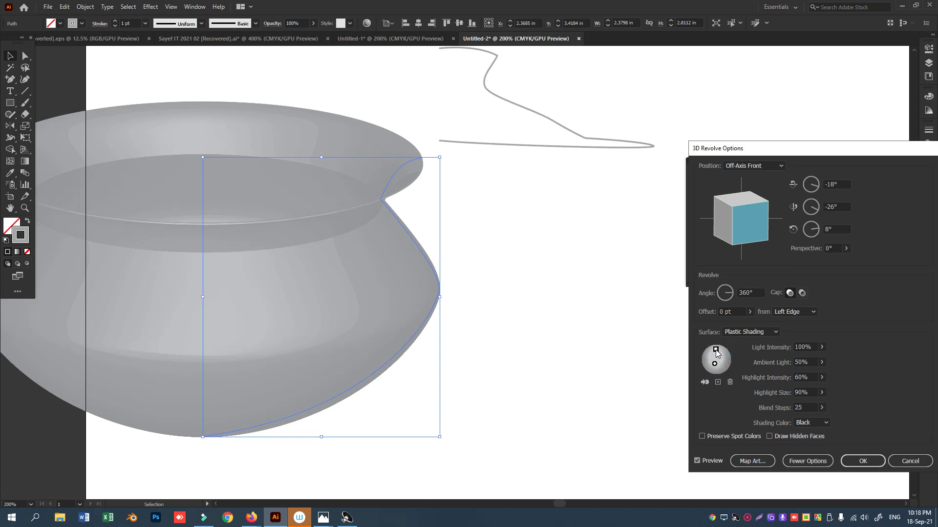
left_click(717, 382)
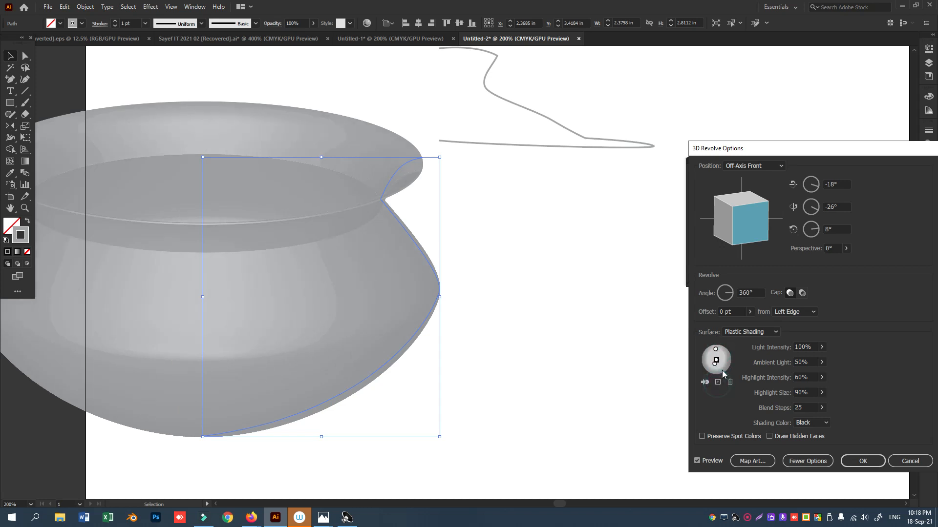
left_click_drag(716, 361, 725, 362)
left_click(863, 461)
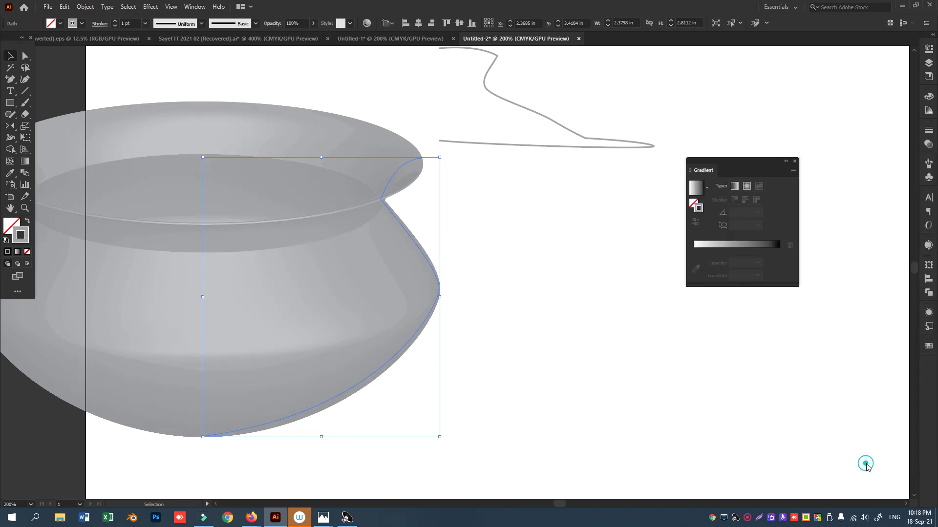
- Apply the 3D Revolve effect to the lid profile at 360° from the left edge, with Off-Axis Front position
left_click(546, 202)
left_click(547, 202)
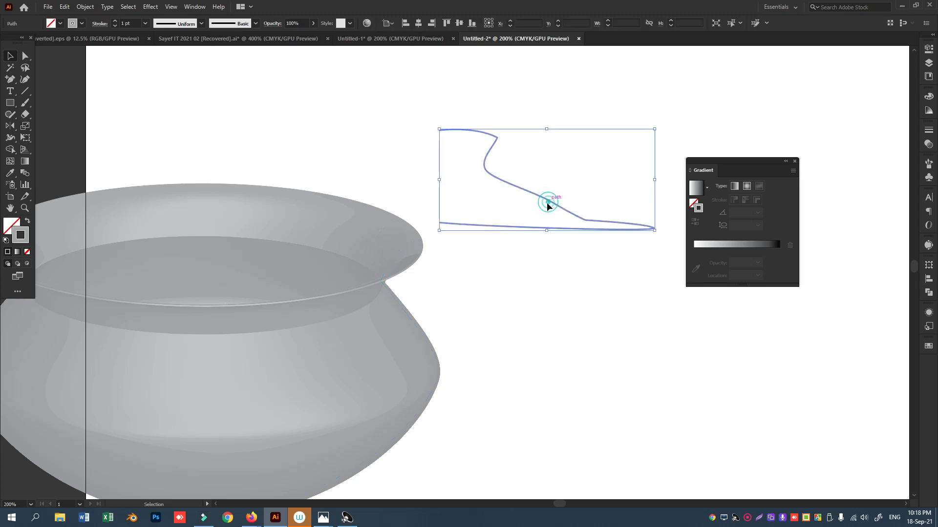
left_click(159, 8)
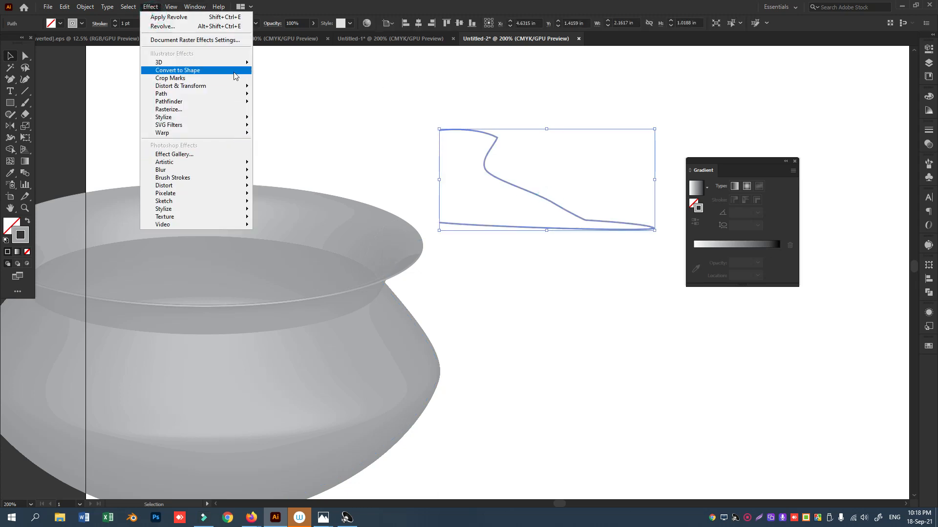
mouse_move(239, 64)
left_click(309, 79)
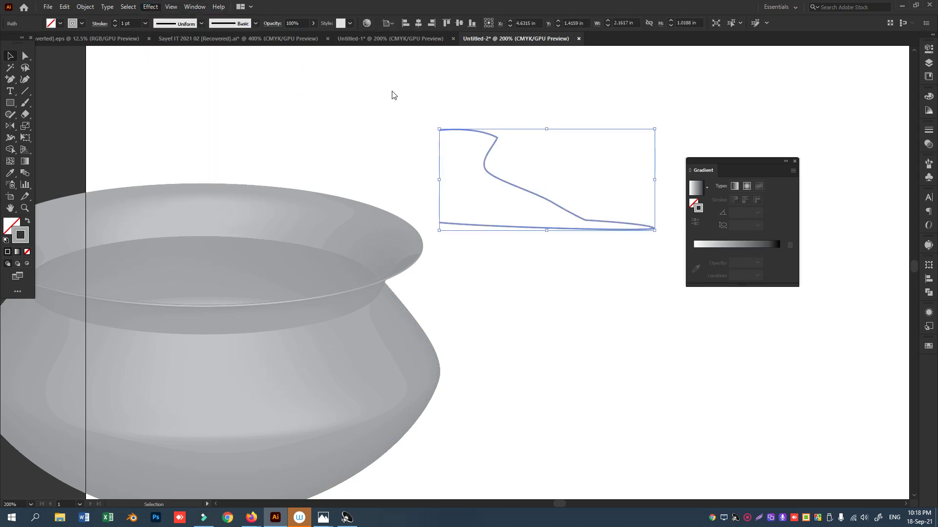
left_click_drag(765, 152, 788, 124)
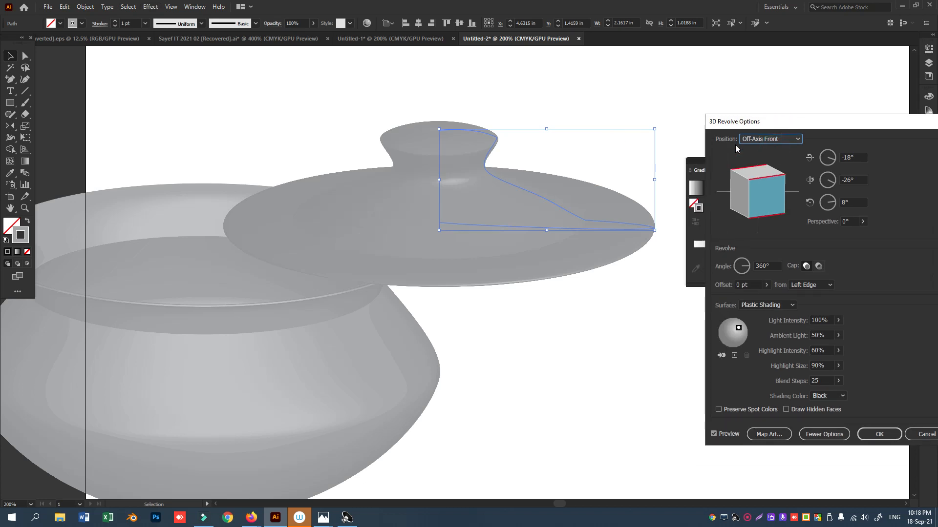
left_click(877, 435)
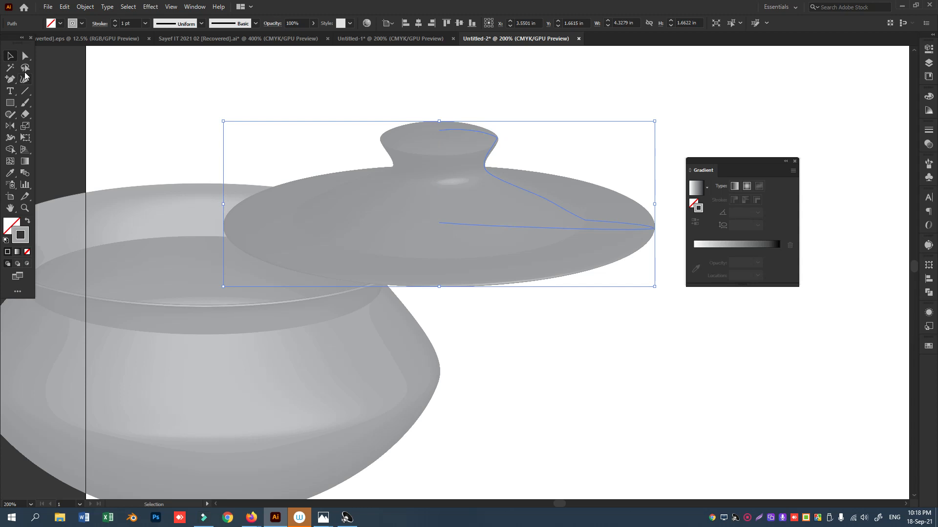
- Delete the top centre anchor of the lid profile and move the knob's rim anchor slightly outward
key("a")
left_click(497, 92)
left_click(439, 130)
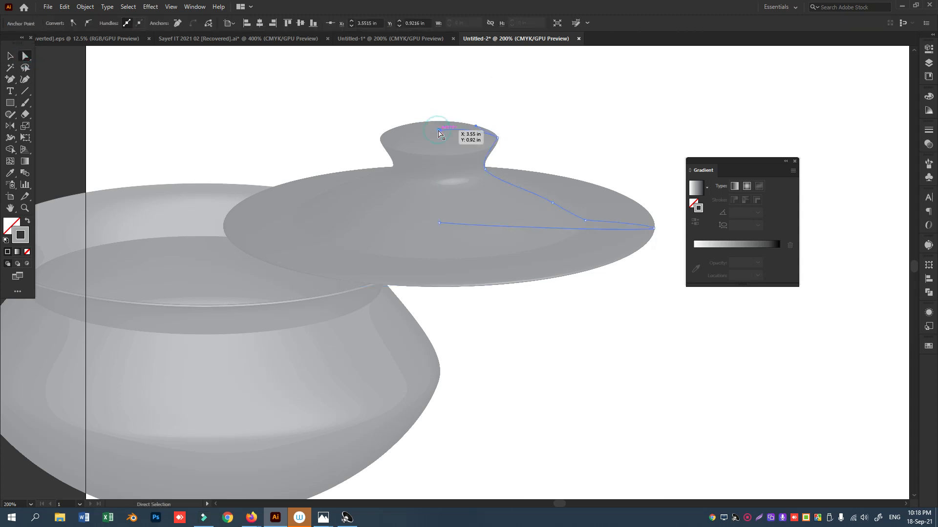
key("Delete")
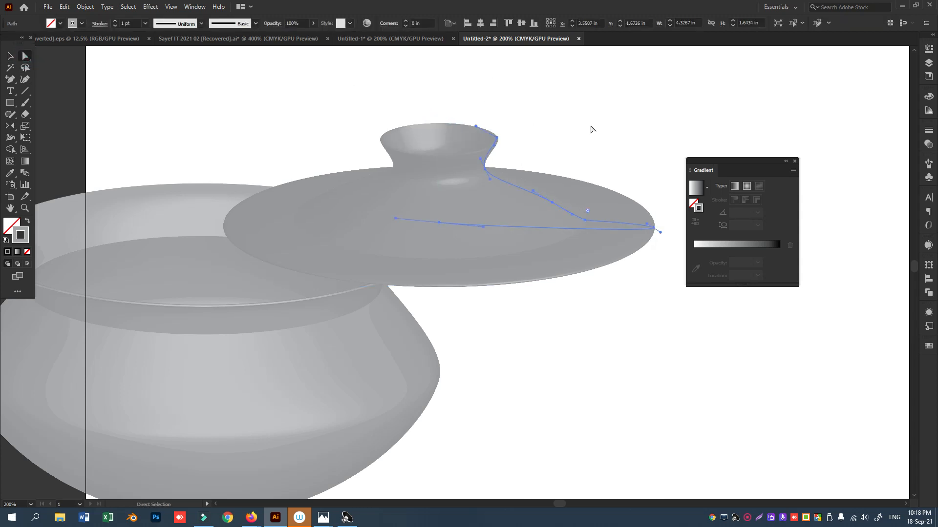
left_click(592, 126)
left_click(494, 145)
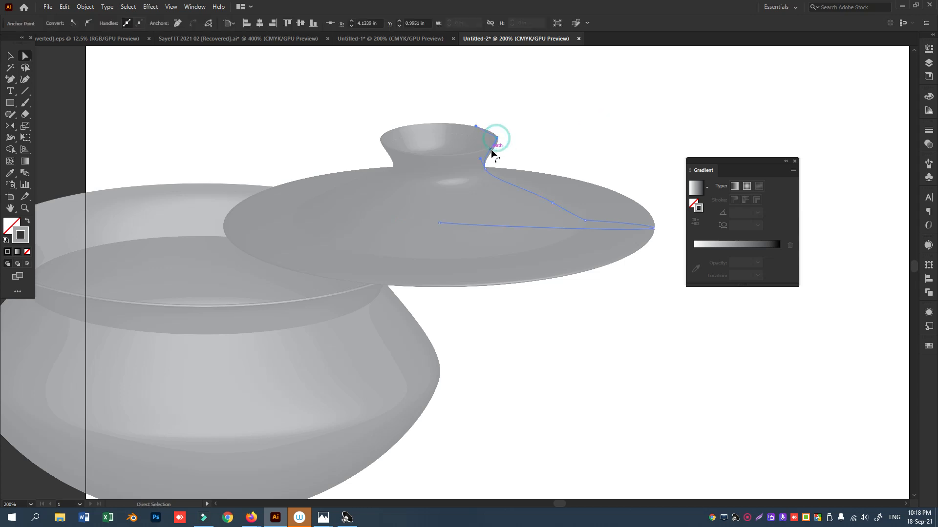
left_click_drag(495, 145, 502, 143)
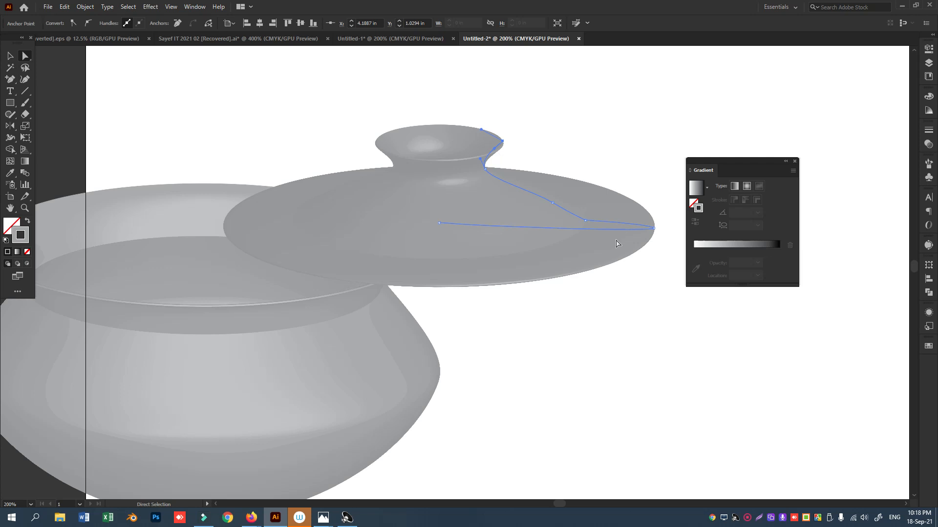
- Try to move the lower centre anchor of the lid profile along its base towards the outer edge
left_click_drag(440, 223, 482, 227)
left_click(677, 308)
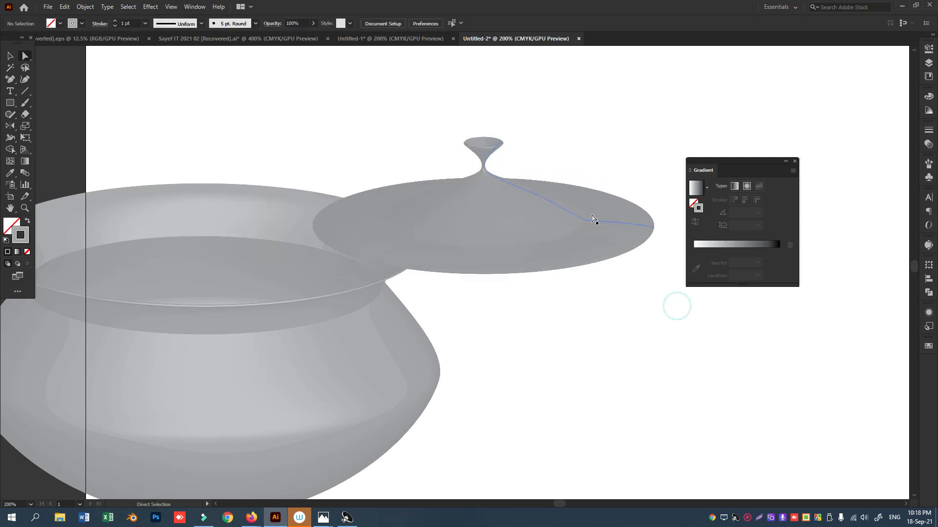
key("ctrl+z")
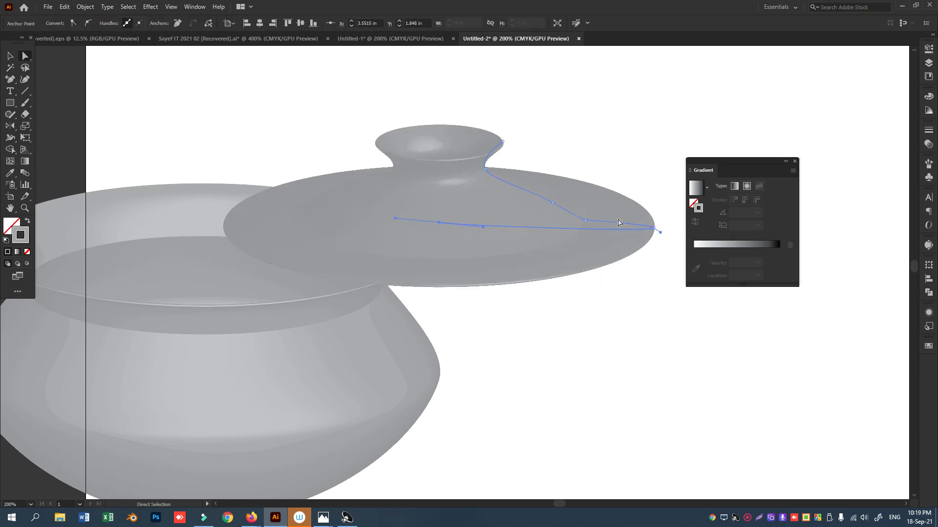
- Reshape the lid's slope by moving its lower corner anchor outward and adjusting the mid-slope anchor into a fuller curve
left_click(587, 223)
left_click_drag(573, 215, 607, 223)
left_click(581, 212)
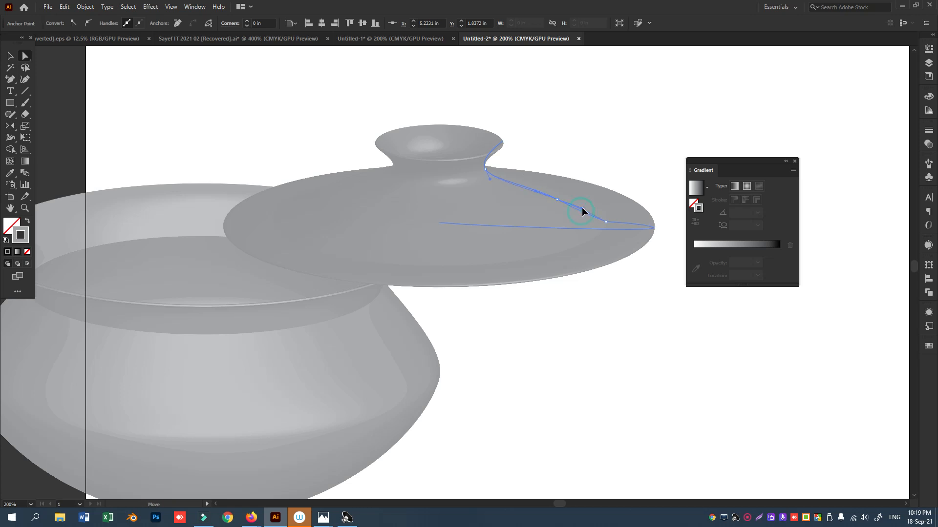
left_click_drag(557, 199, 560, 199)
- Flare the lid's knob wider by adjusting the rim anchor at the upper end of the profile
left_click(439, 223)
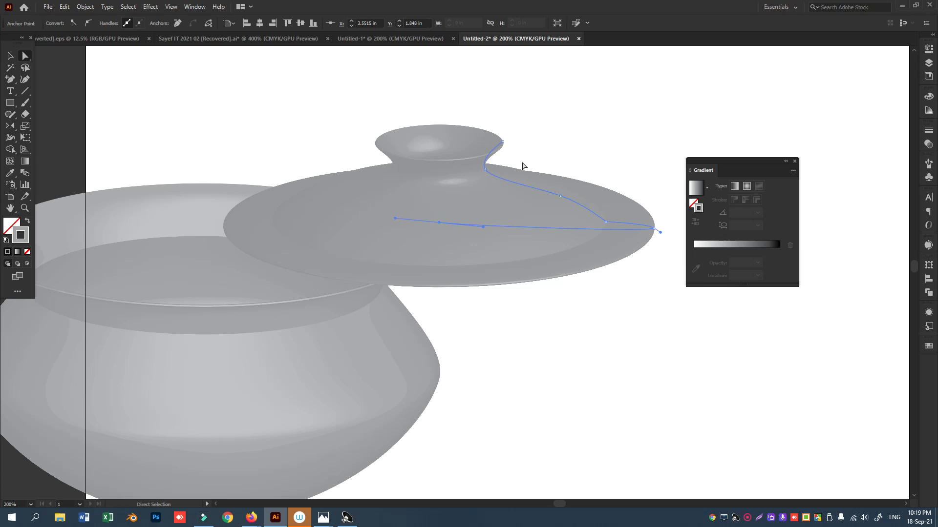
left_click_drag(504, 142, 495, 145)
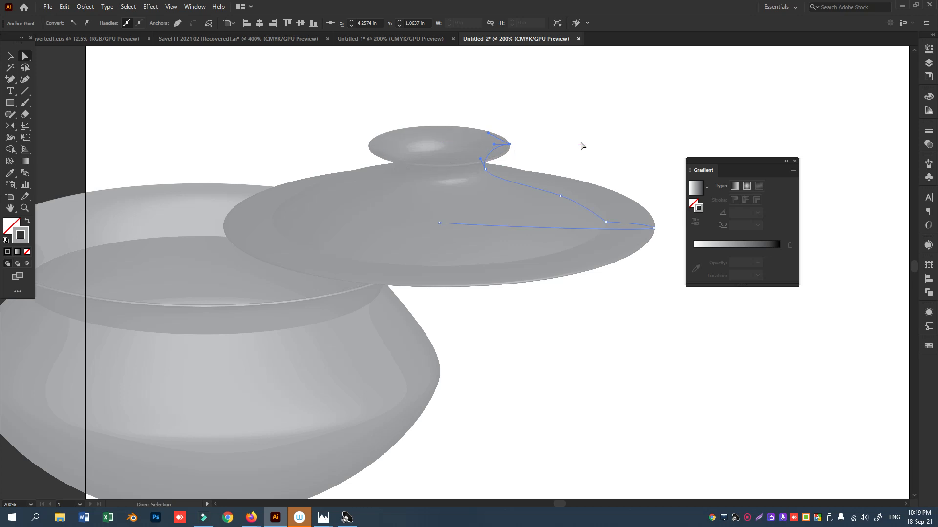
left_click(581, 146)
- Reopen the lid's 3D Revolve settings and add extra lights, spreading three lights around the edge of the shading sphere
left_click(9, 55)
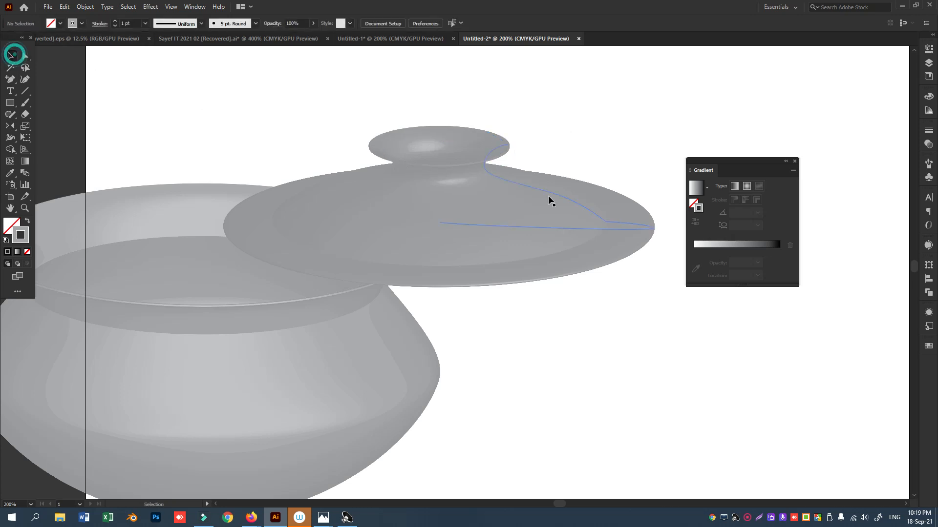
left_click(548, 197)
left_click(928, 314)
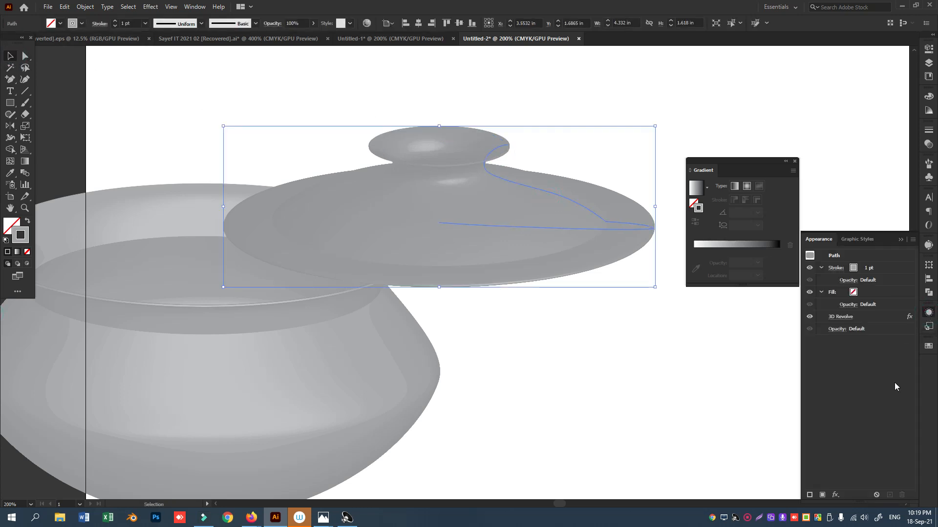
left_click(841, 316)
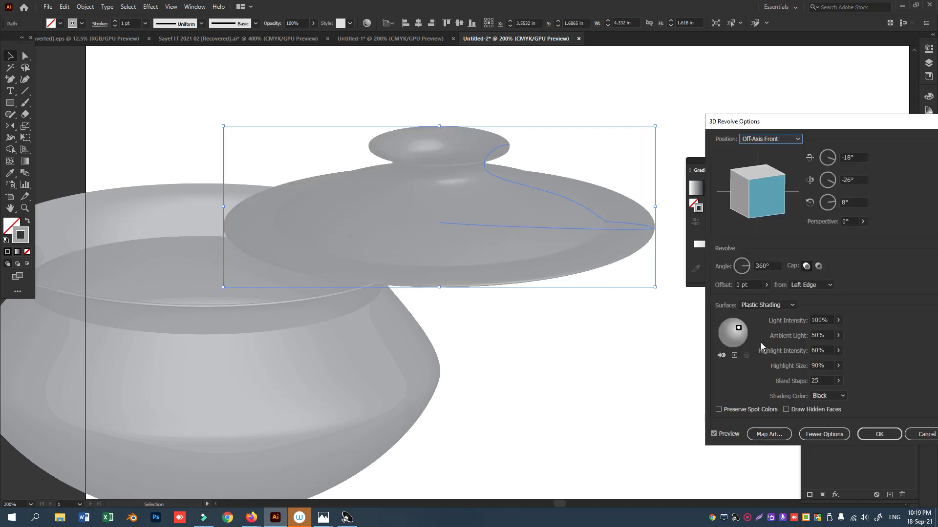
mouse_move(739, 328)
left_mouse_down()
mouse_move(728, 337)
mouse_move(721, 330)
mouse_move(740, 328)
left_mouse_up()
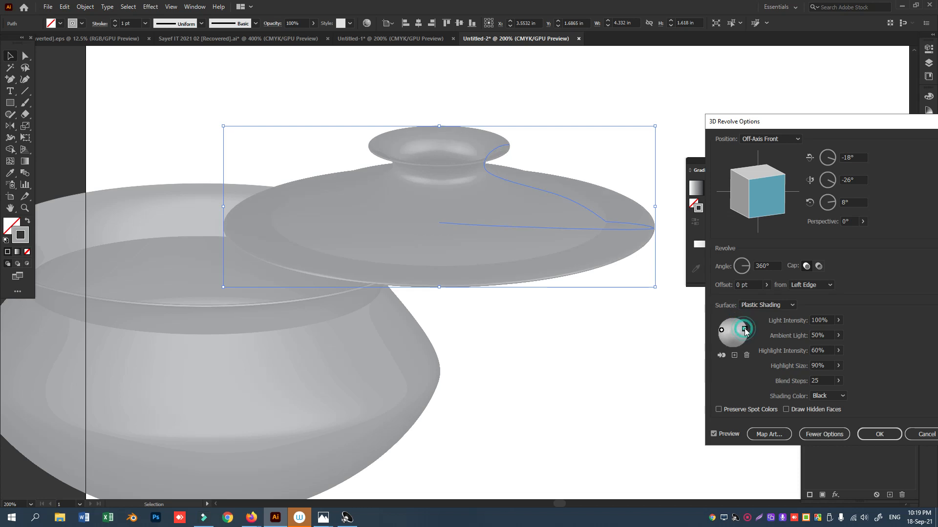
left_click(734, 355)
mouse_move(732, 334)
left_mouse_down()
mouse_move(743, 336)
mouse_move(726, 343)
mouse_move(730, 326)
mouse_move(723, 341)
left_mouse_up()
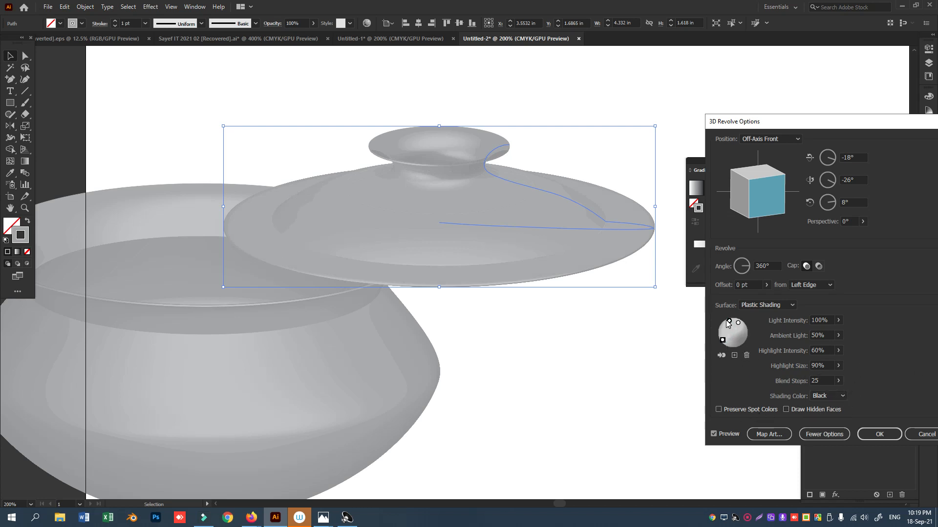
left_click_drag(728, 325, 726, 327)
- Preview Diffuse Shading on the lid, return its surface to Plastic Shading and apply the revolve settings
left_click(778, 306)
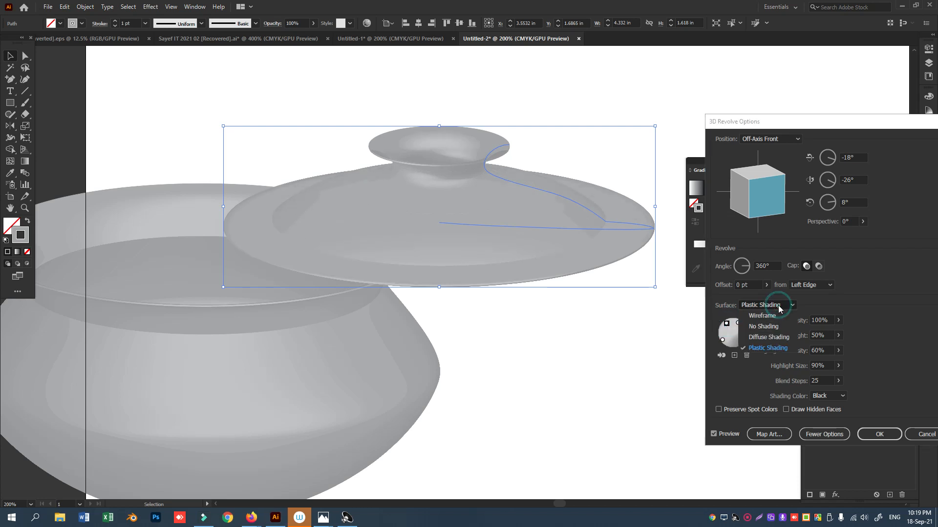
left_click(769, 337)
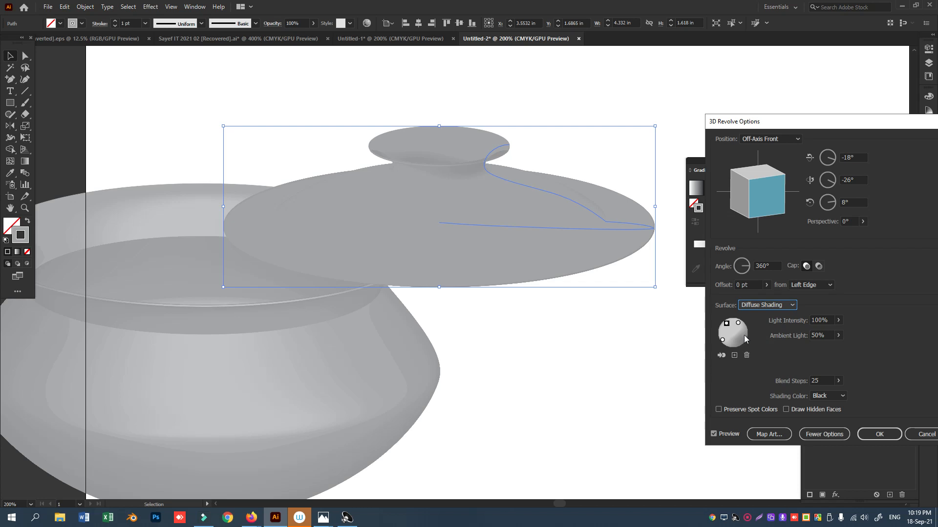
left_click(776, 306)
left_click(767, 344)
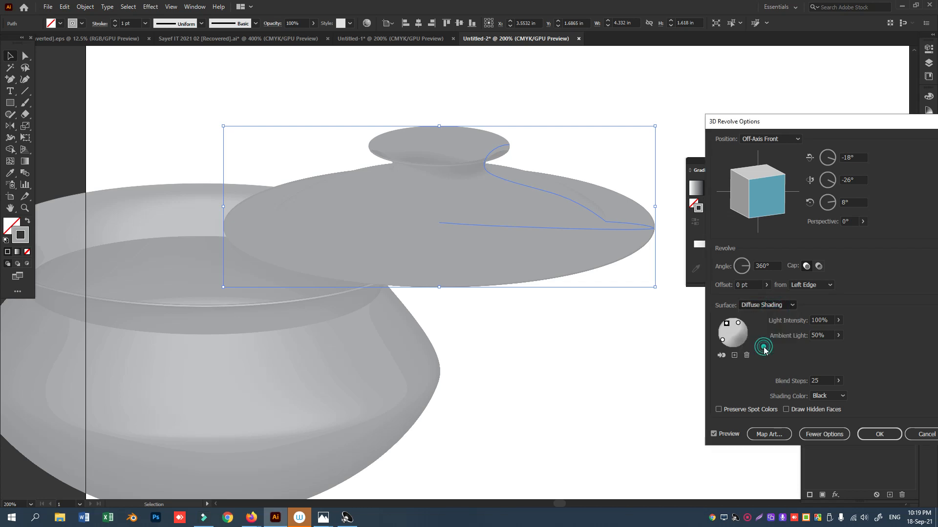
left_click(881, 434)
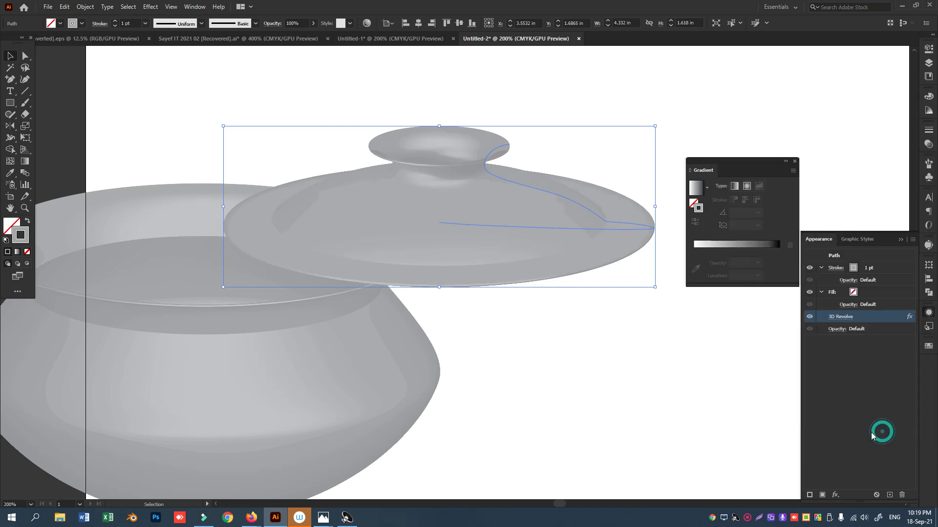
left_click(641, 345)
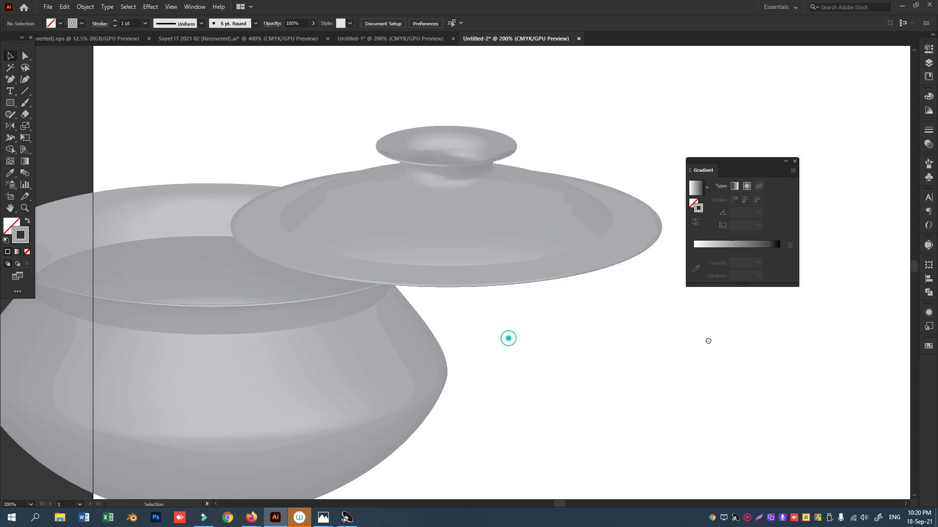
- Move the lid onto the pot so that it covers the open mouth
scroll(661, 337, "left", 5)
left_click_drag(575, 192, 355, 221)
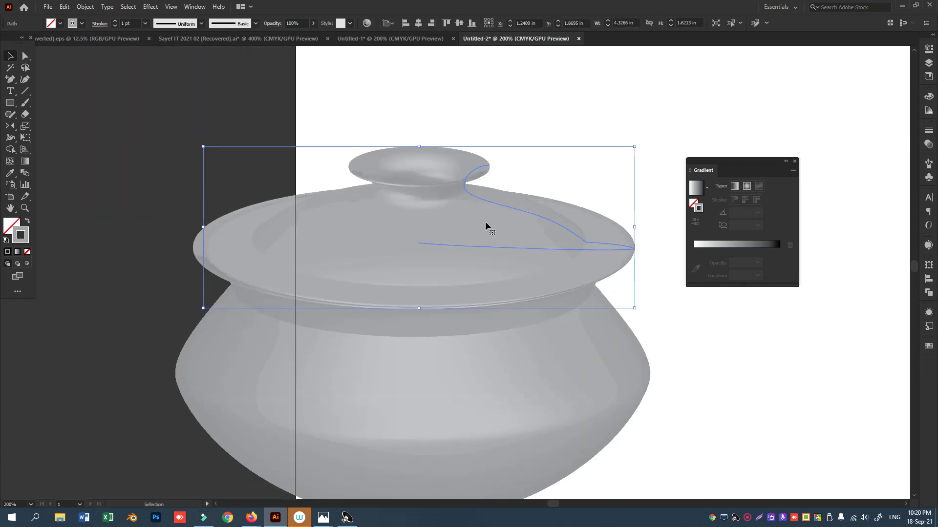
left_click(573, 94)
left_click(477, 220)
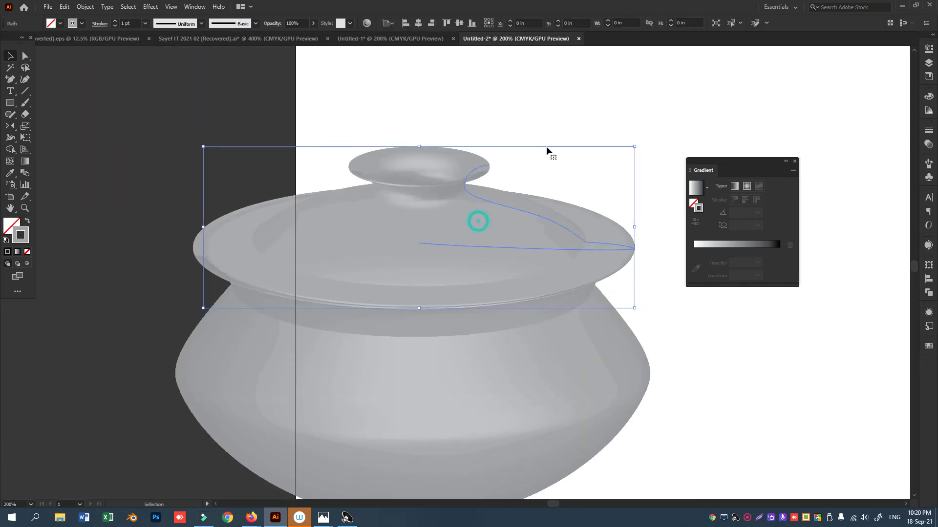
left_click_drag(445, 209, 433, 214)
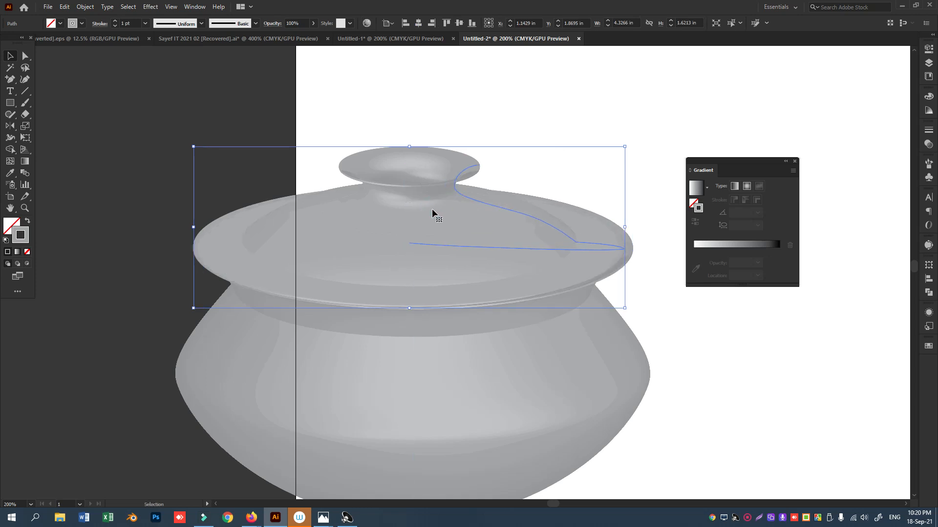
- Nudge the lid to the right in small increments to centre it over the pot's rim
key("Right")
key("Right")
key("Right")
key("Right")
key("Right")
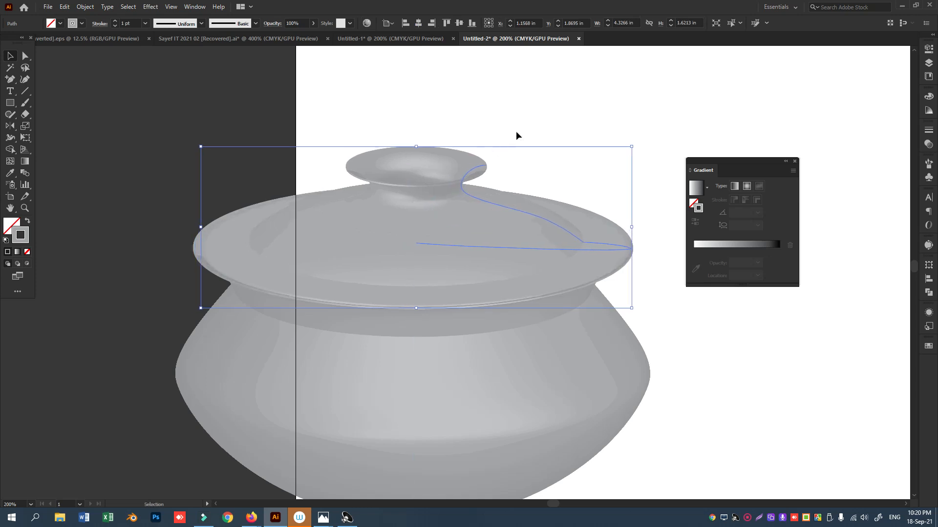
left_click(572, 119)
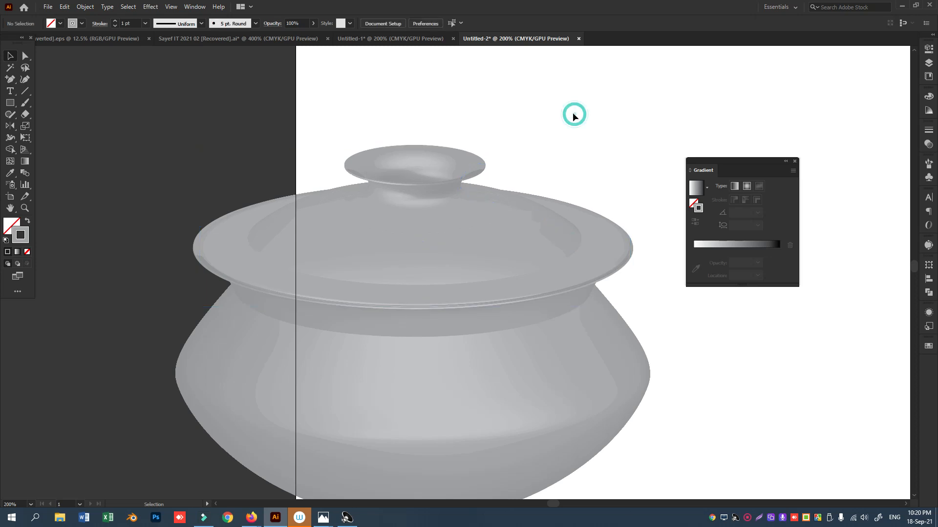
- Move the pot and its lid together to the right and slightly up, fully onto the artboard
scroll(588, 148, "down", 3)
key("ctrl+minus")
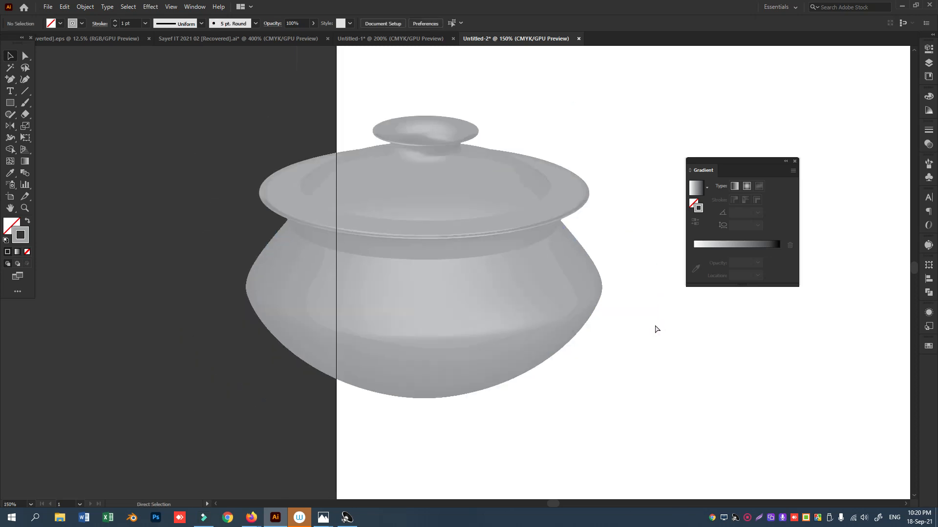
key("ctrl+minus")
left_click_drag(450, 240, 586, 205)
left_click(627, 401)
- Select the pot and its lid and move them about 4.97 in to the left, off the artboard
scroll(654, 367, "down", 2)
left_click_drag(665, 341, 423, 383)
left_click_drag(473, 68, 224, 317)
left_click_drag(391, 224, 143, 228)
left_click(443, 275)
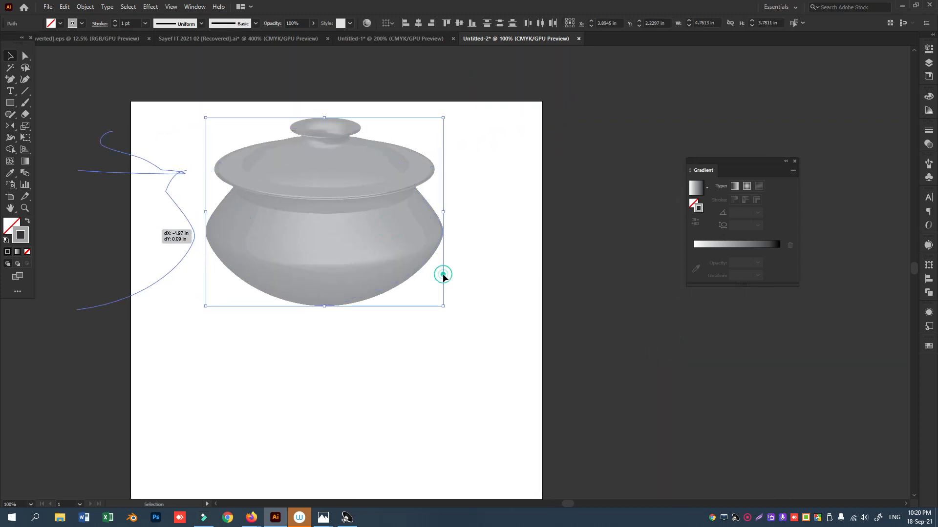
left_click_drag(307, 281, 429, 283)
scroll(457, 277, "up", 1)
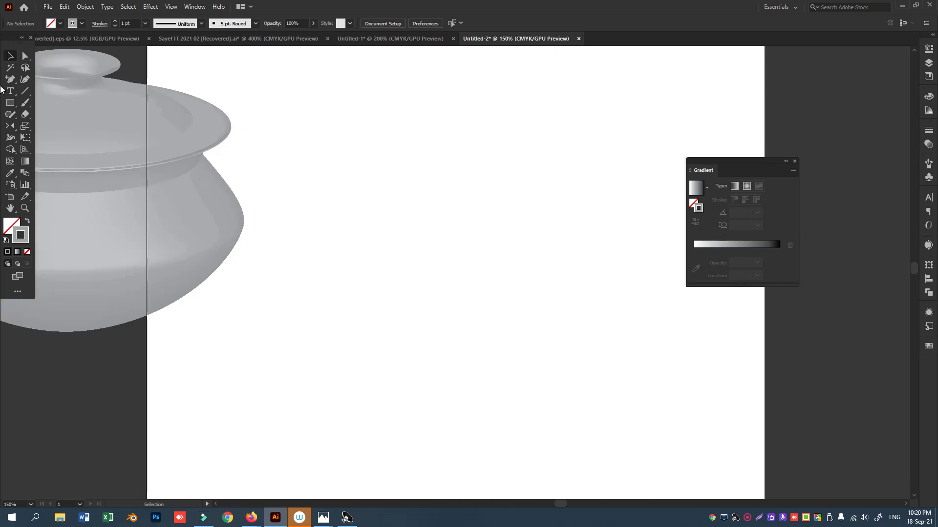
left_click_drag(10, 79, 36, 83)
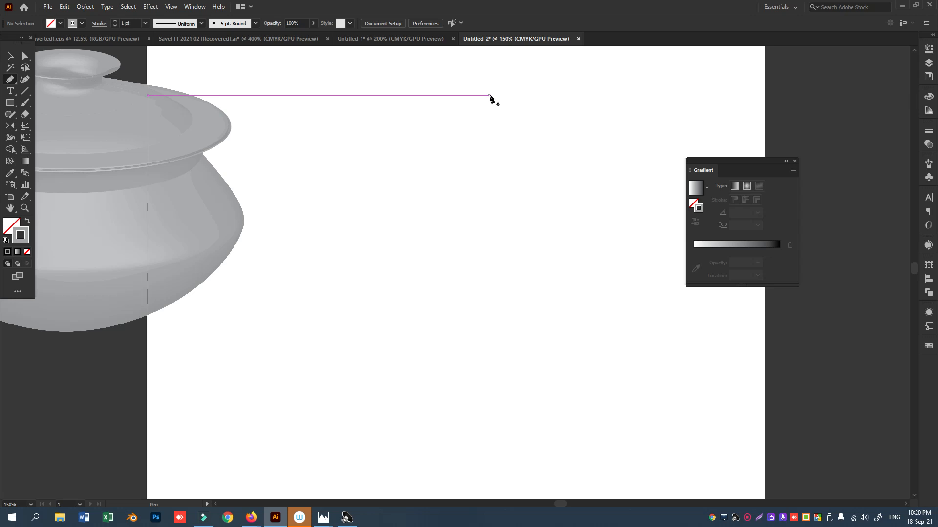
left_click(15, 55)
- Recolour the stroke of the pot and lid to blue-grey 65768E and move both back onto the artboard
left_click_drag(316, 88, 221, 236)
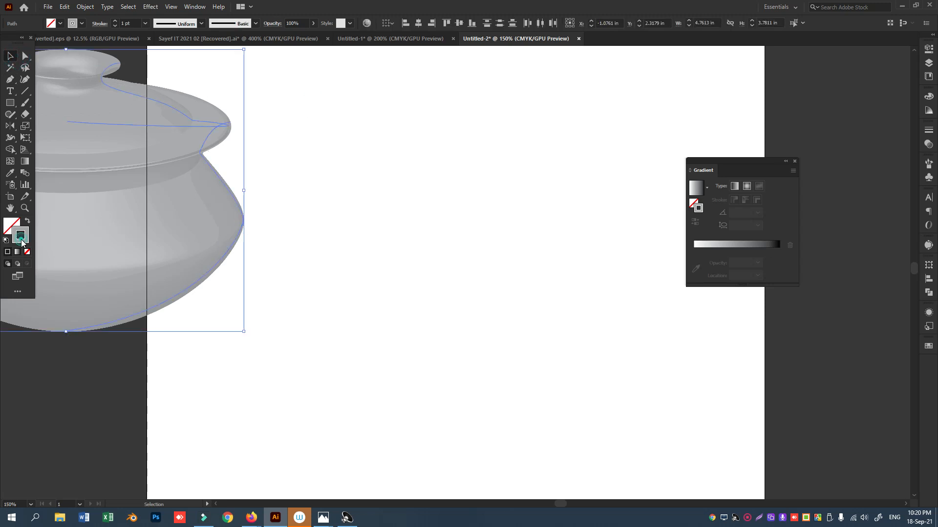
double_click(21, 237)
left_click(648, 261)
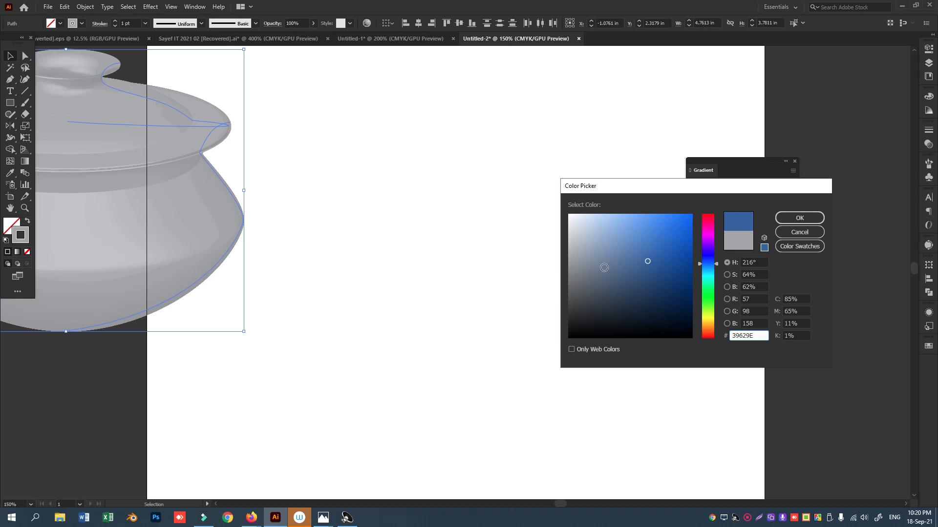
left_click(797, 219)
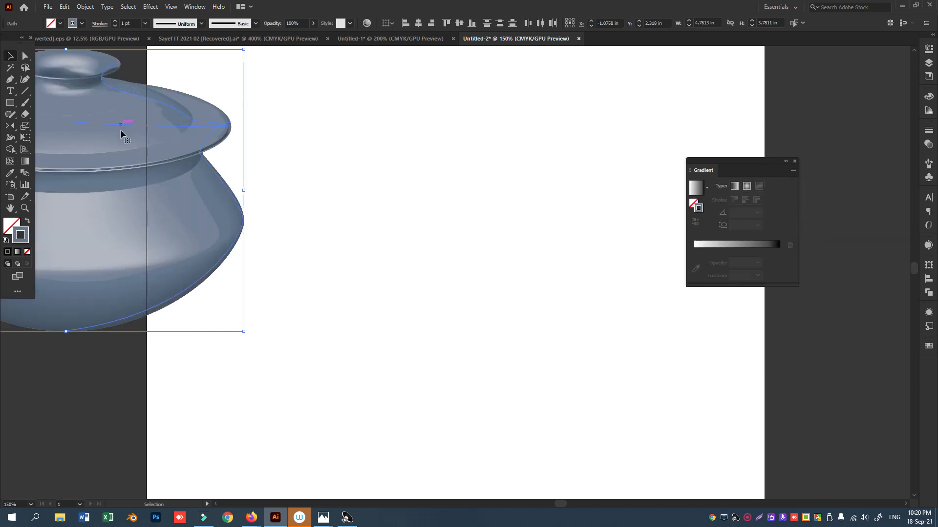
left_click_drag(107, 168, 552, 162)
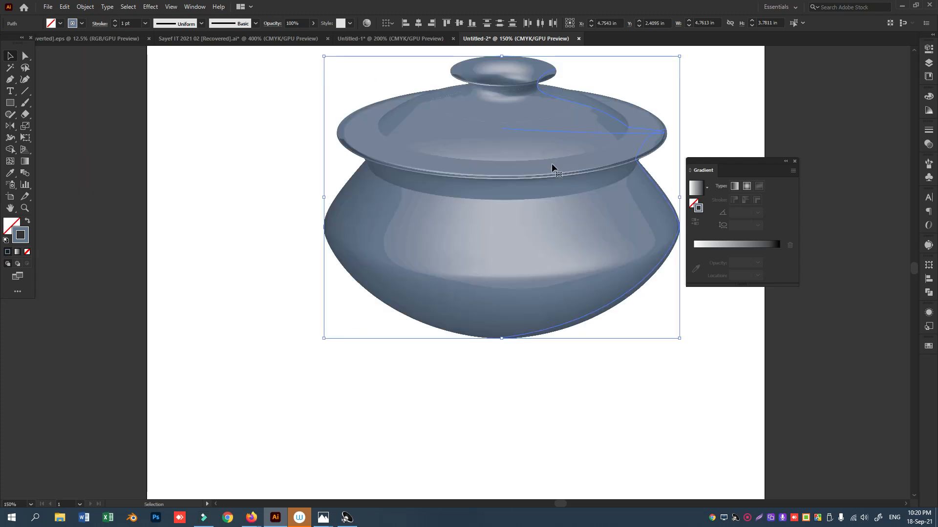
- Lighten the stroke colour of the pot and lid to a paler blue-grey
double_click(23, 237)
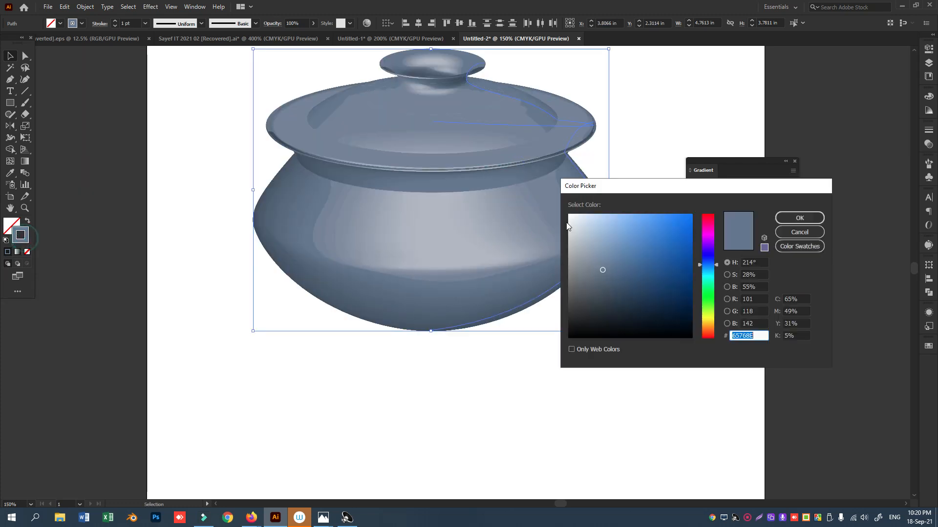
left_click(800, 232)
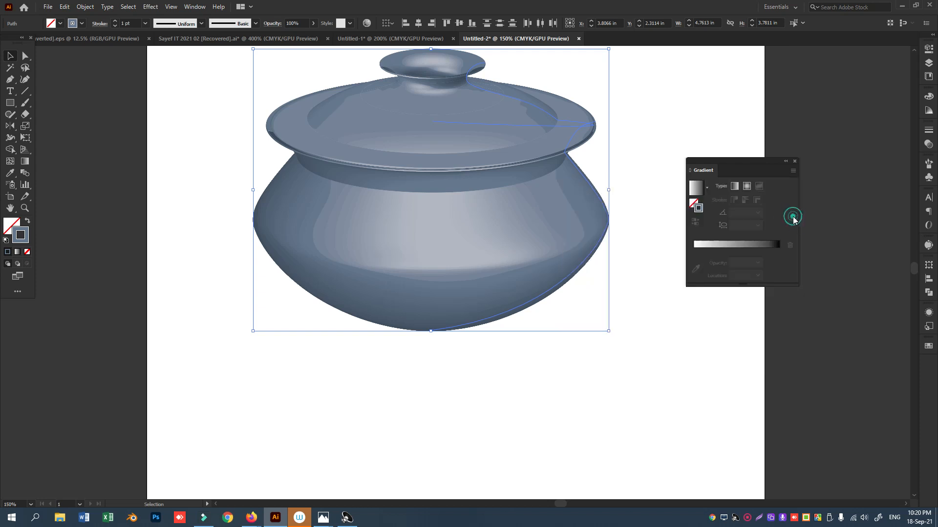
left_click(693, 335)
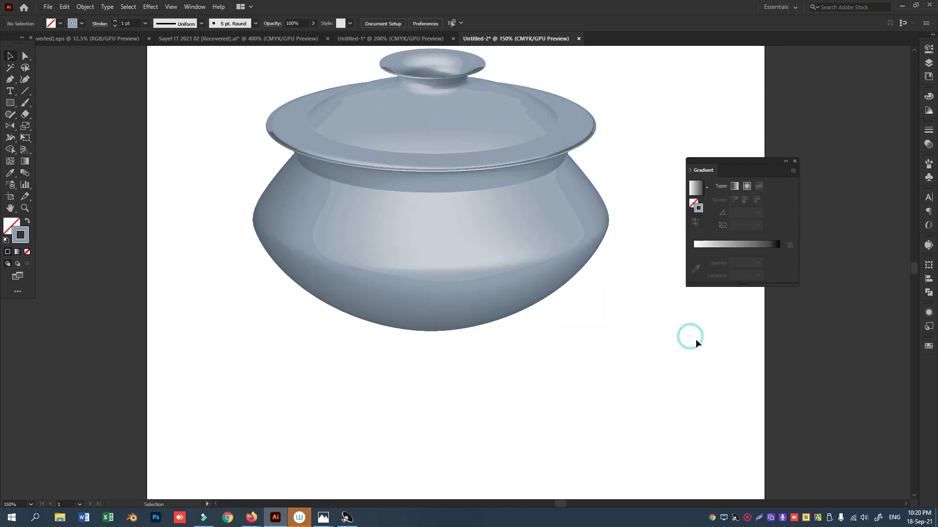
- Draw a circle about 4.5 in across, overlapping the pot's lower left side
scroll(689, 348, "up", 6)
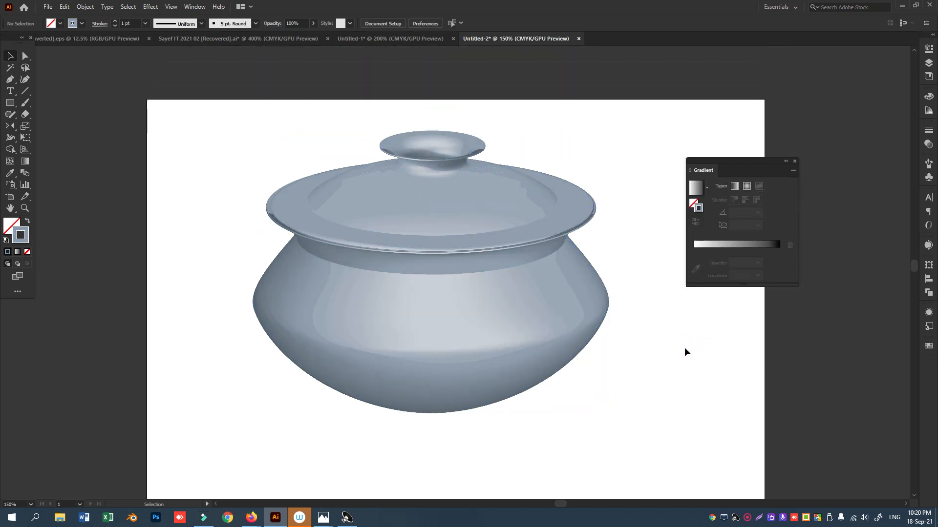
scroll(685, 348, "down", 4)
left_click_drag(10, 103, 36, 128)
mouse_move(267, 308)
left_mouse_down()
mouse_move(279, 324)
mouse_move(436, 391)
left_mouse_up()
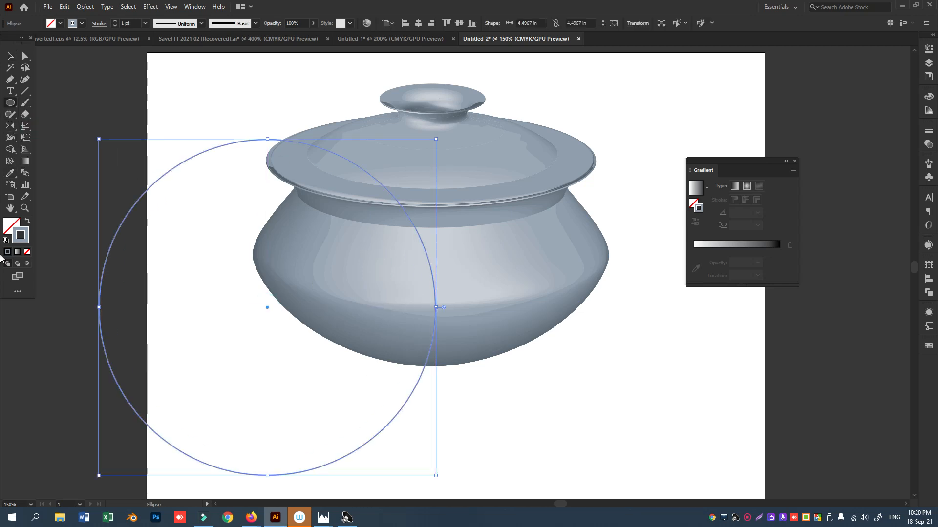
- Fill the circle with a radial gradient running from black at the centre to white at the edge, without a stroke
left_click(28, 221)
left_click(17, 251)
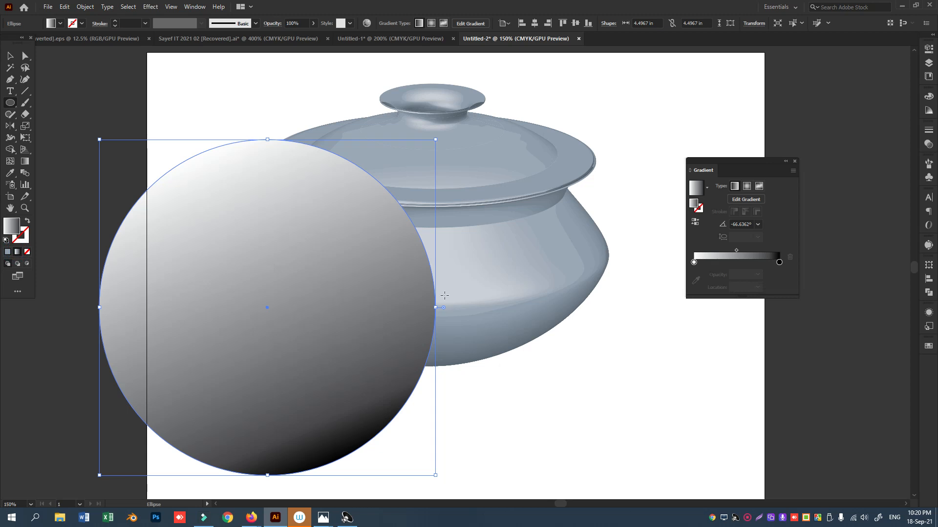
left_click(747, 186)
left_click(695, 221)
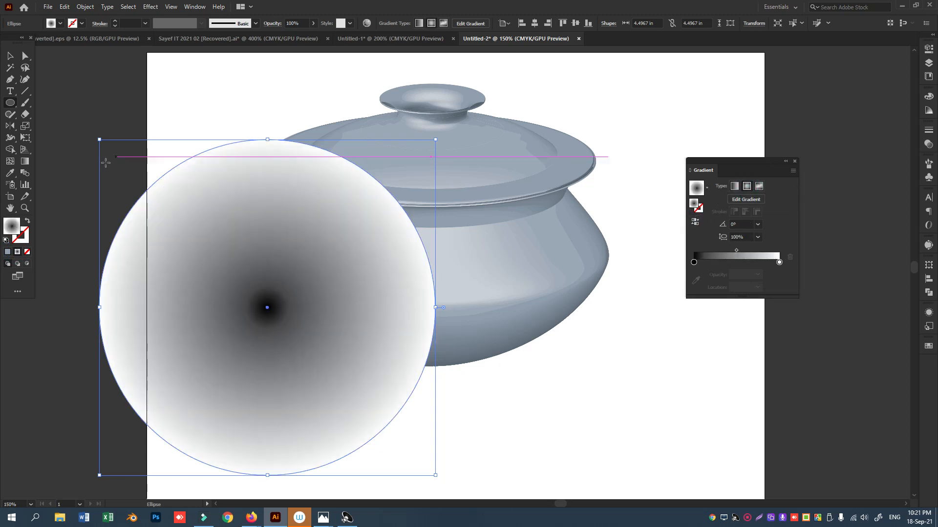
- Flatten the gradient circle to about 1.03 in high and place it behind the pot's base as a shadow
left_click_drag(269, 141, 314, 398)
mouse_move(409, 391)
left_mouse_down()
mouse_move(480, 380)
mouse_move(487, 349)
left_mouse_up()
key("ctrl+z")
key("v")
left_click_drag(304, 425, 468, 340)
key("ctrl+shift+bracketleft")
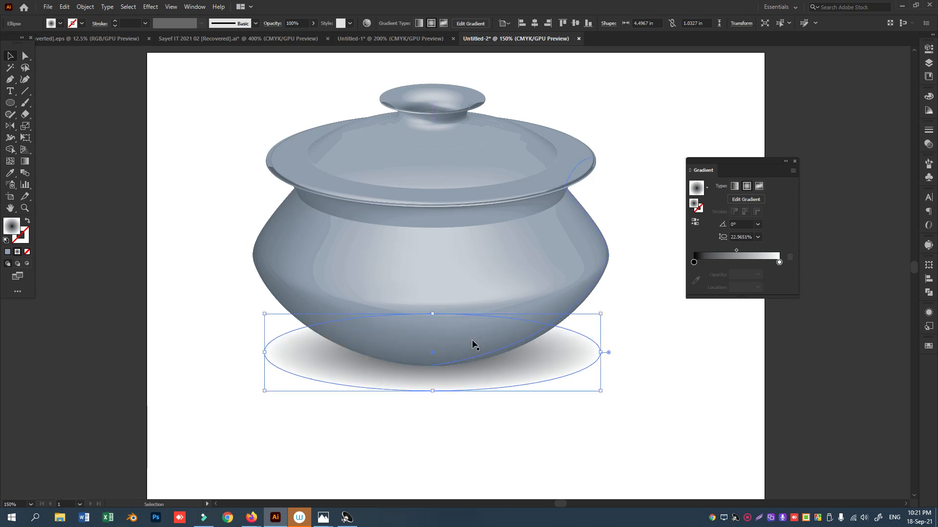
- Tighten the shadow's gradient by moving its white stop to about 66.2% and its midpoint to about 42.4%
left_click(706, 352)
left_click(536, 378)
left_click_drag(736, 250, 725, 251)
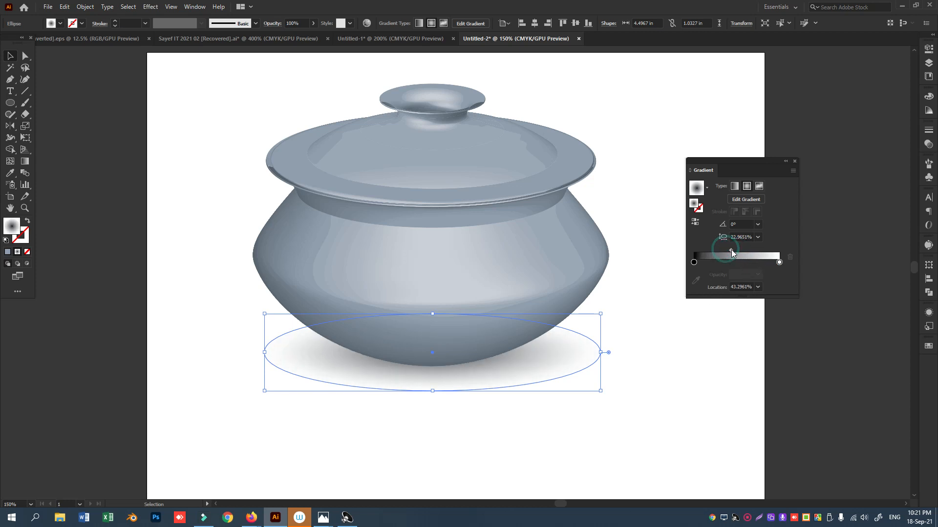
left_click(763, 262)
mouse_move(765, 264)
left_mouse_down()
mouse_move(776, 289)
mouse_move(750, 264)
left_mouse_up()
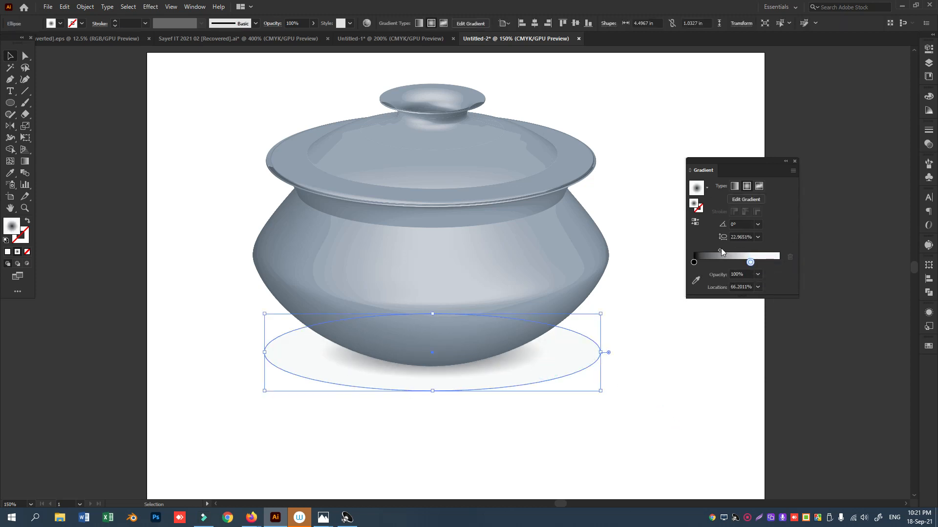
left_click_drag(721, 251, 727, 253)
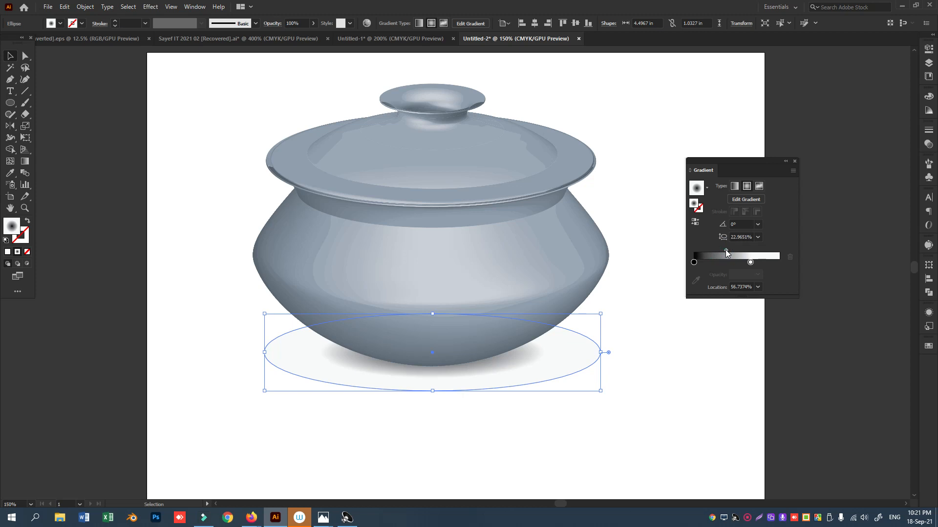
left_click(688, 375)
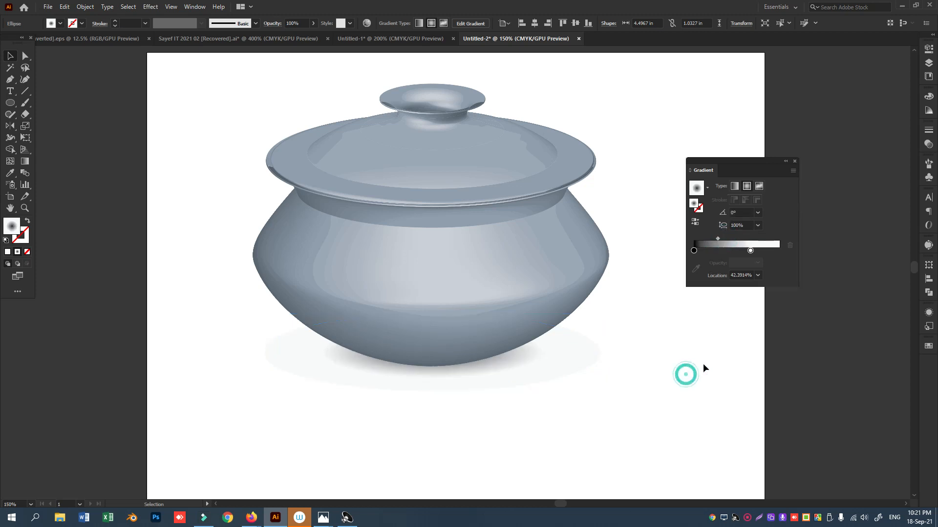
- Lower the upper edge of the shadow ellipse to reduce its height to about 0.82 in
left_click(524, 375)
left_click_drag(431, 316, 432, 329)
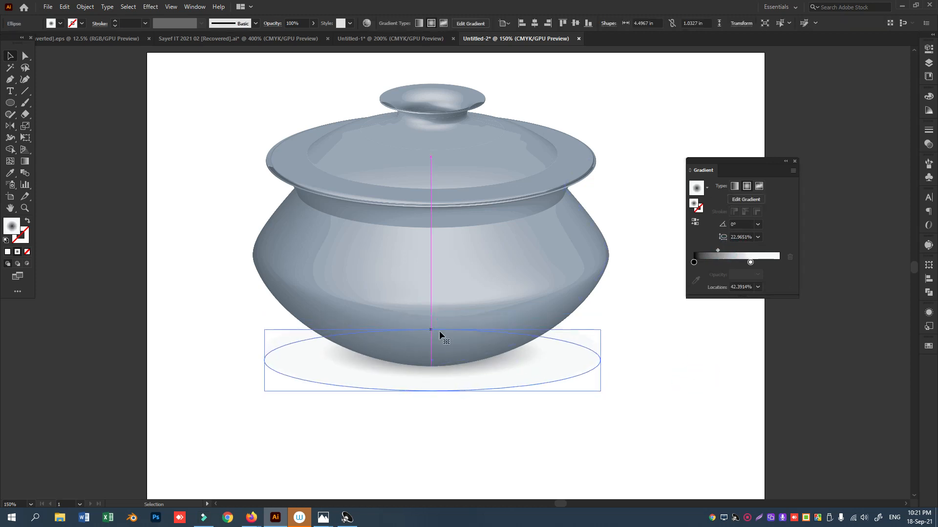
left_click(572, 443)
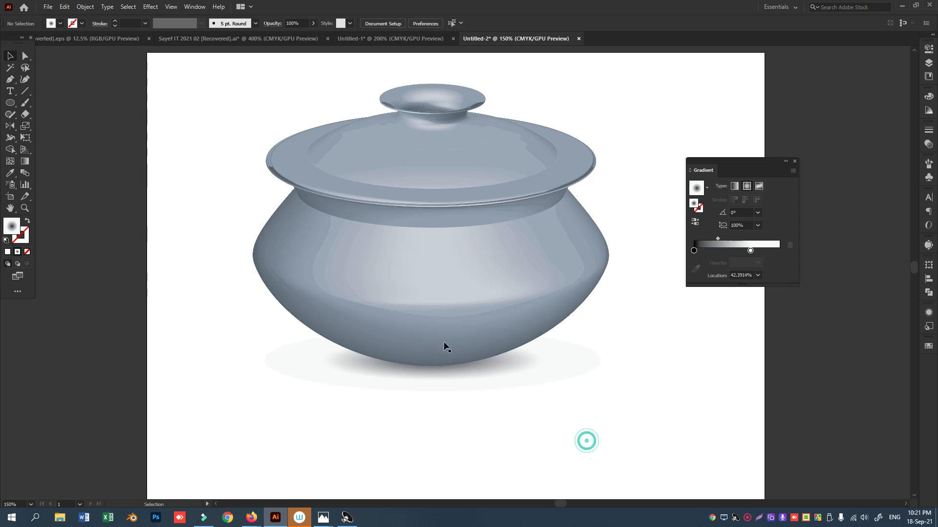
- Draw a background rectangle about 7.09 by 5.32 in around the pot and send it to the back
left_click_drag(9, 103, 40, 107)
left_click(40, 107)
left_click_drag(185, 67, 714, 464)
left_click(9, 55)
key("ctrl+shift+bracketleft")
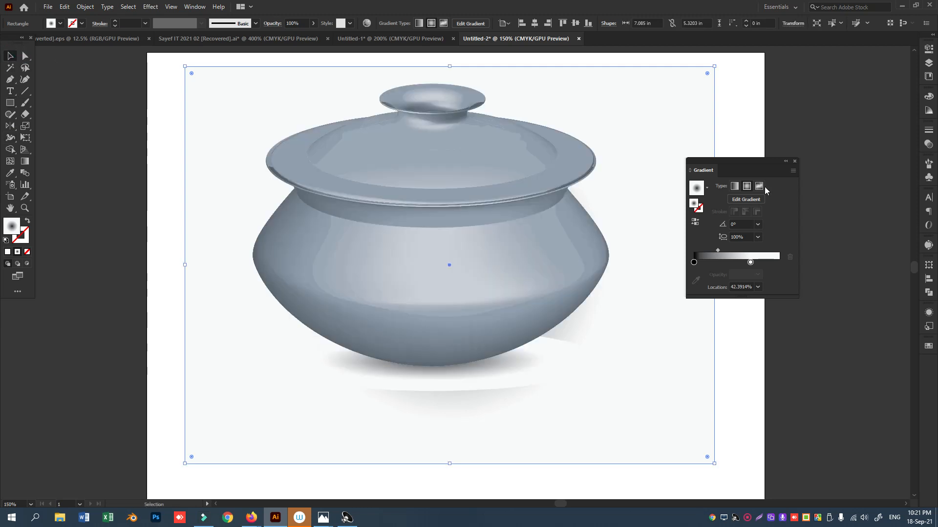
- Fill the background rectangle with solid light blue at C 20, M 0, Y 0, K 2.91
left_click(929, 96)
left_click(821, 155)
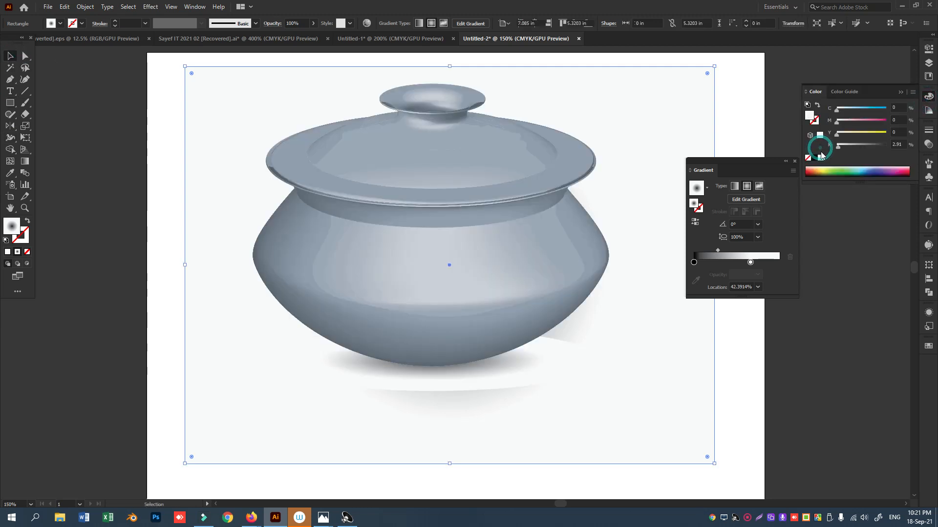
left_click(847, 111)
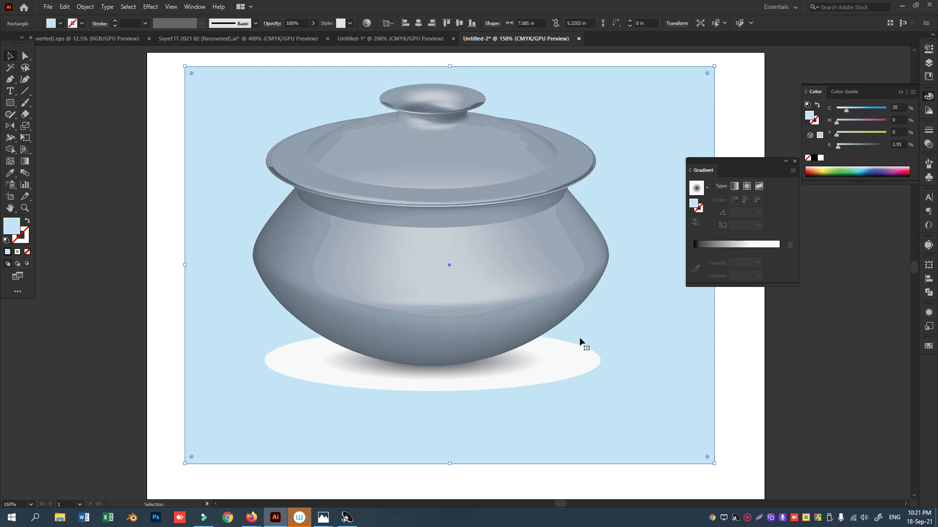
- Set the shadow ellipse's blending mode to Multiply
left_click(548, 372)
left_click(928, 146)
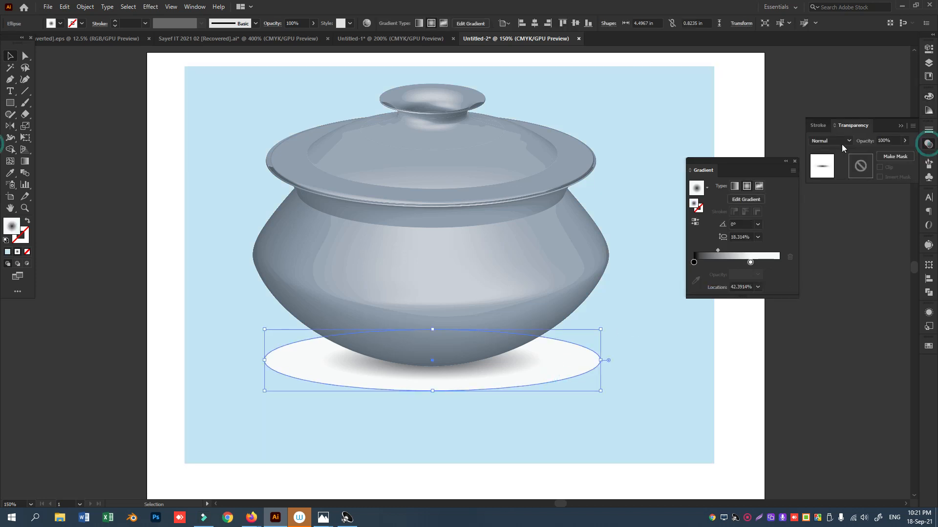
left_click(834, 139)
left_click(834, 175)
left_click(848, 317)
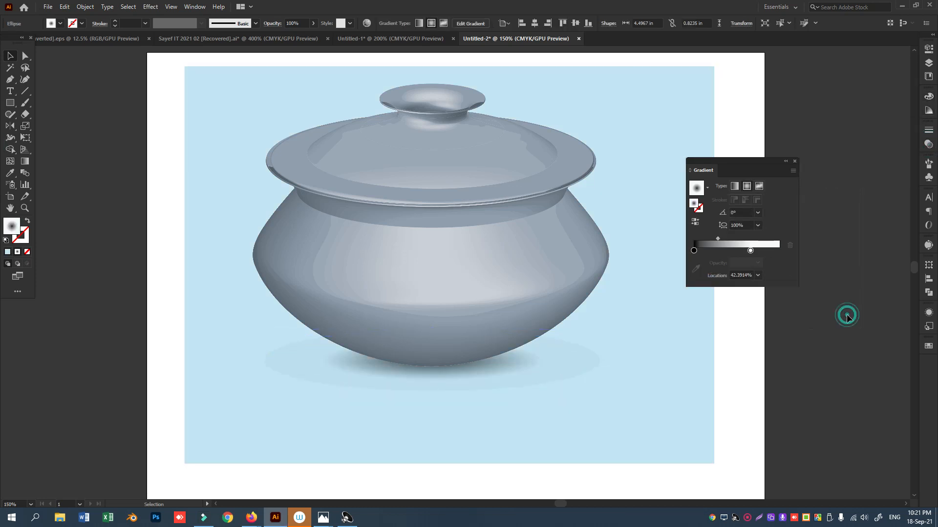
- Set the outer colour stop of the shadow's gradient to pure white with K at 0%
left_click(521, 383)
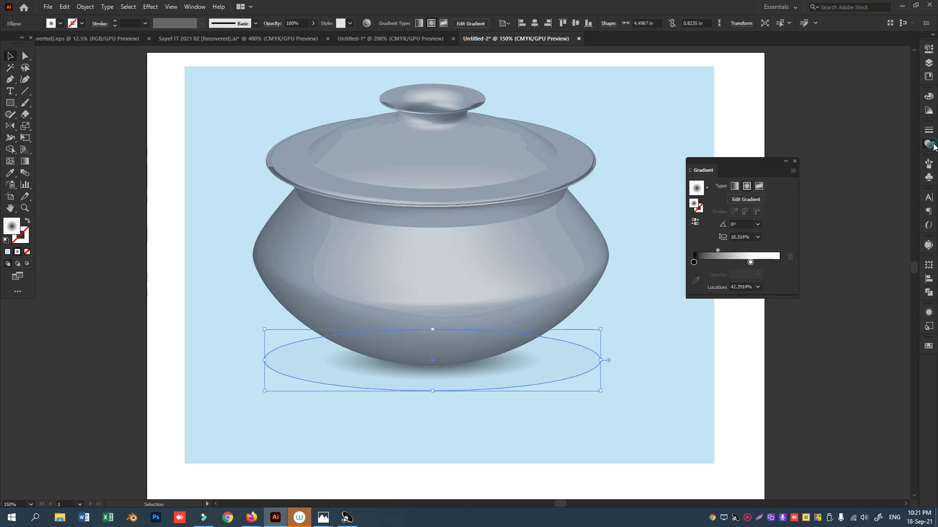
left_click(930, 145)
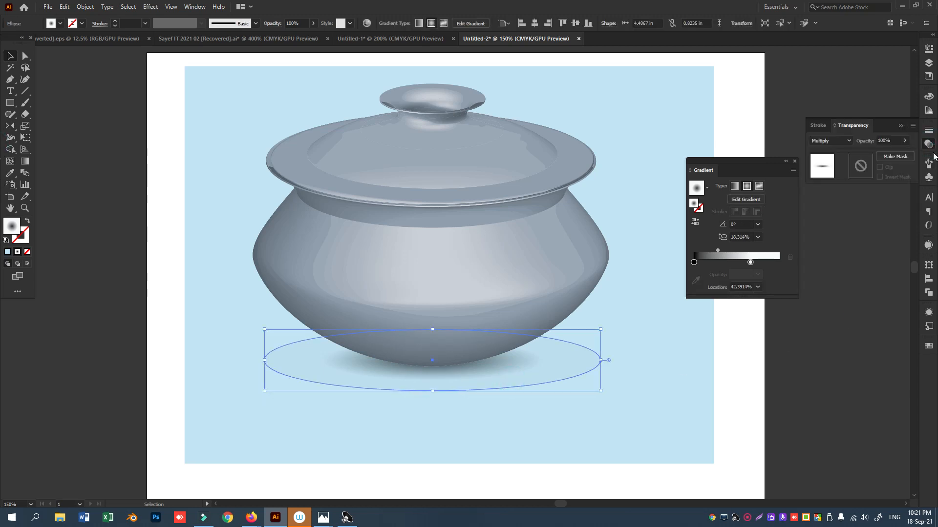
left_click(750, 262)
double_click(750, 263)
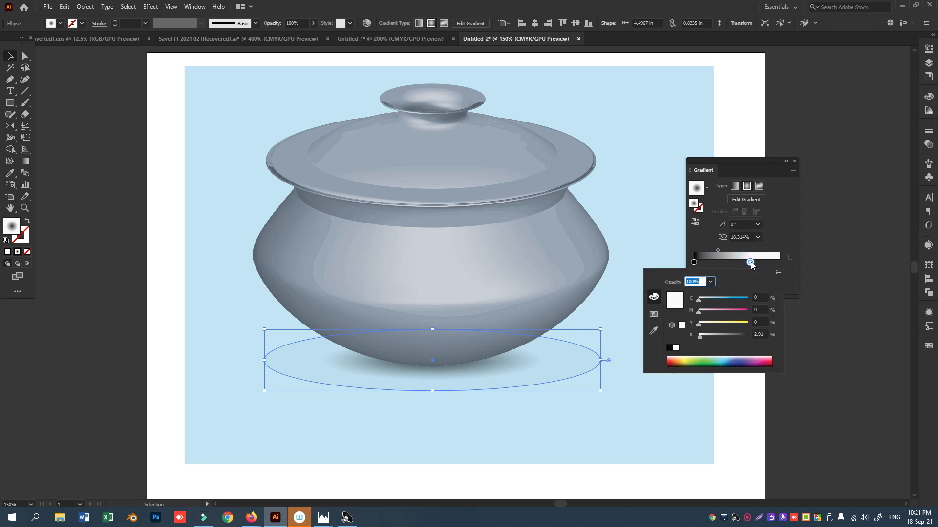
left_click(700, 337)
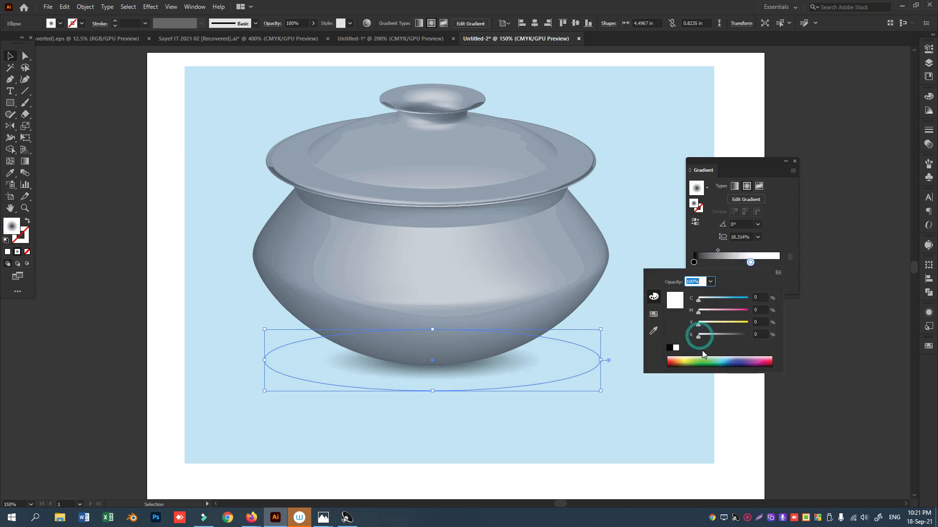
left_click(115, 112)
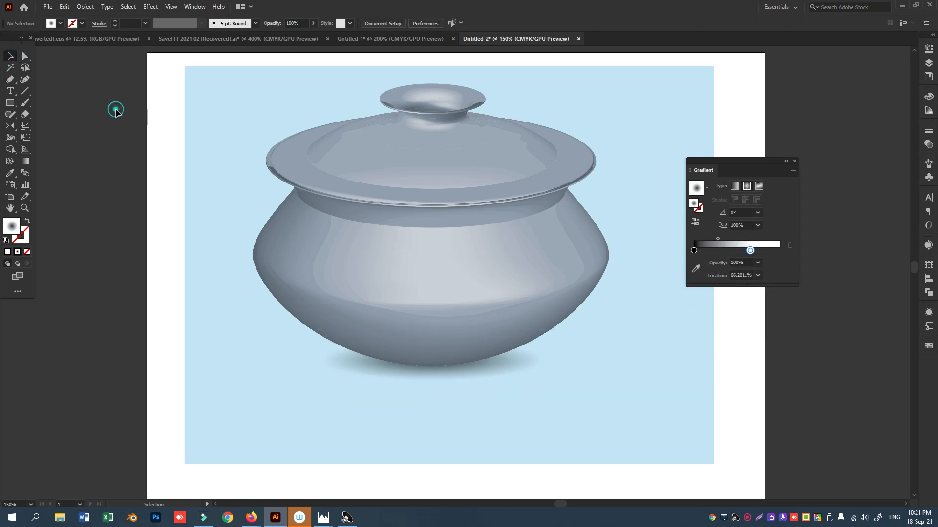
- Flatten the shadow ellipse further by pulling in both its upper and lower edges
left_click(450, 388)
left_click_drag(432, 332, 433, 342)
left_click_drag(433, 395, 433, 383)
left_click(786, 379)
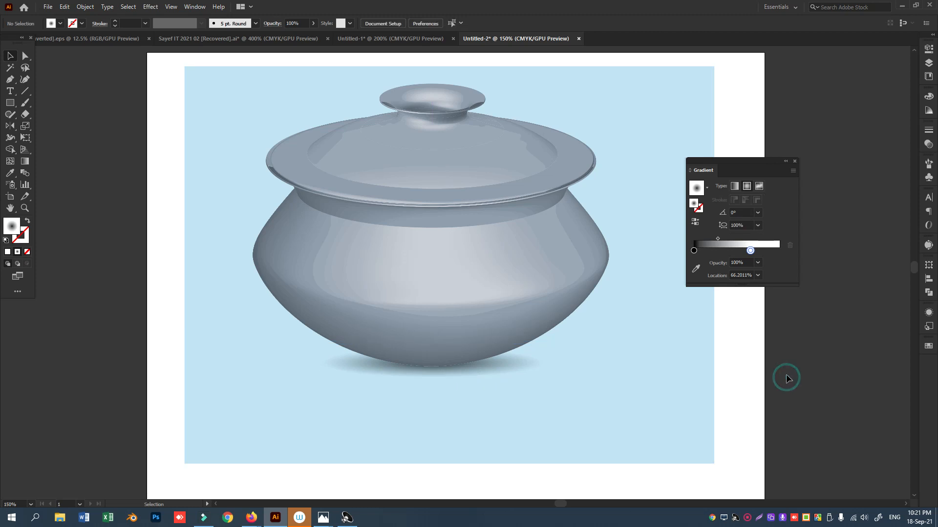
- Select all the artwork and move the pot, shadow and background together to the left, off the artboard
scroll(789, 383, "down", 3)
left_click(654, 361)
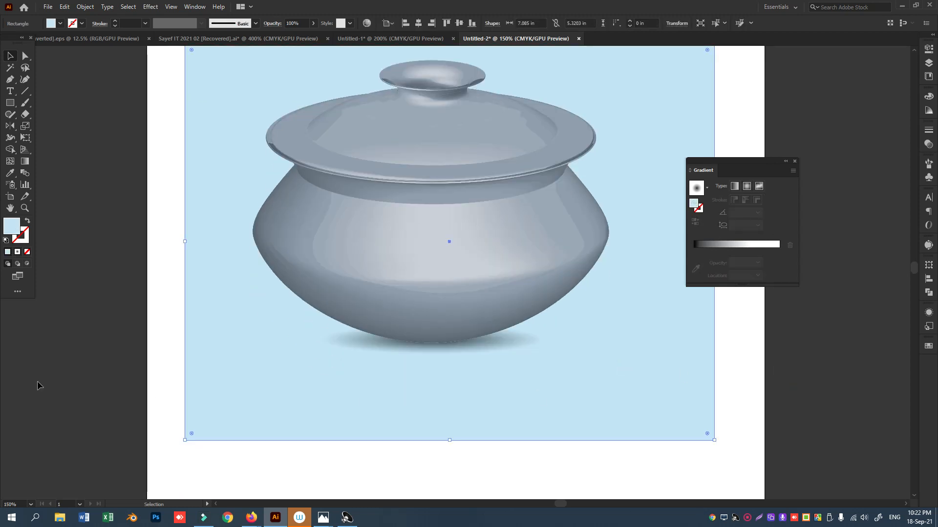
key("ctrl+minus")
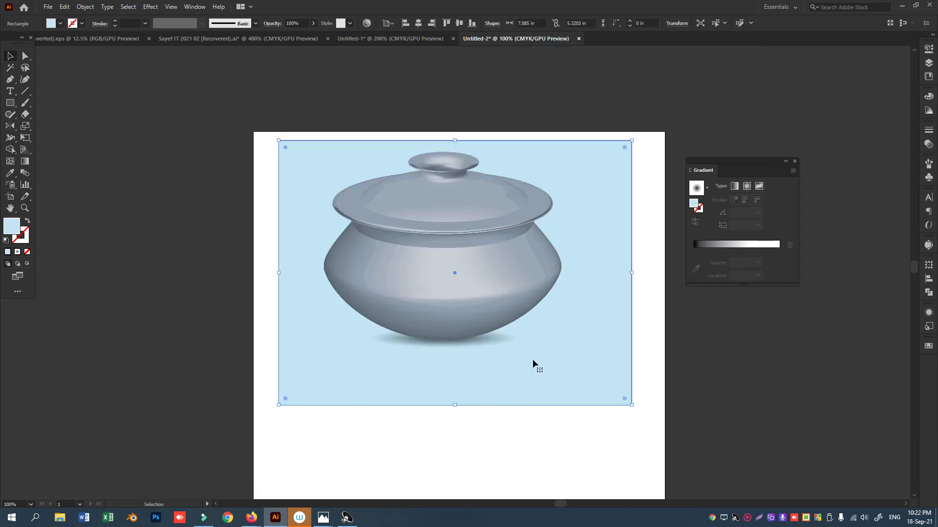
key("ctrl+a")
left_click_drag(581, 346, 184, 344)
left_click(346, 356)
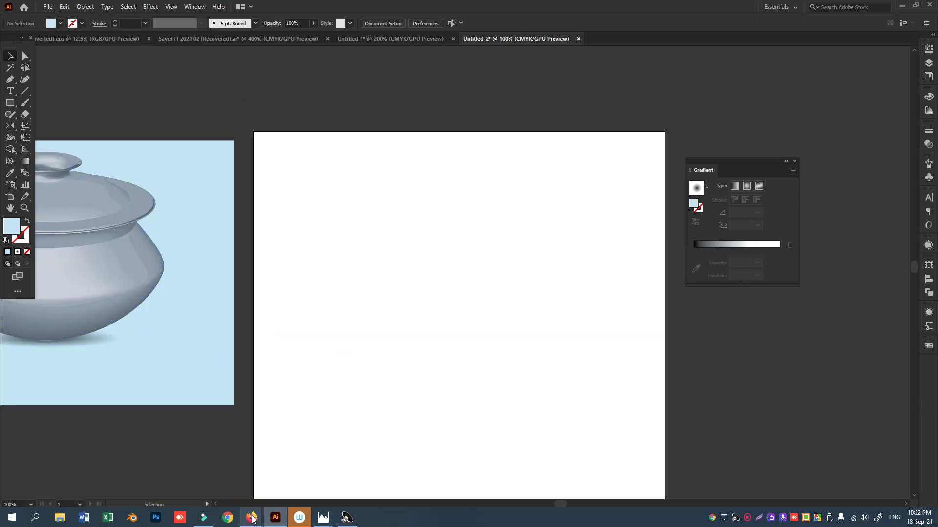
- Switch to the Firefox image search, browse the pot results, then search for "apple" and refine the search to "apple 3d"
mouse_move(253, 518)
left_click(195, 469)
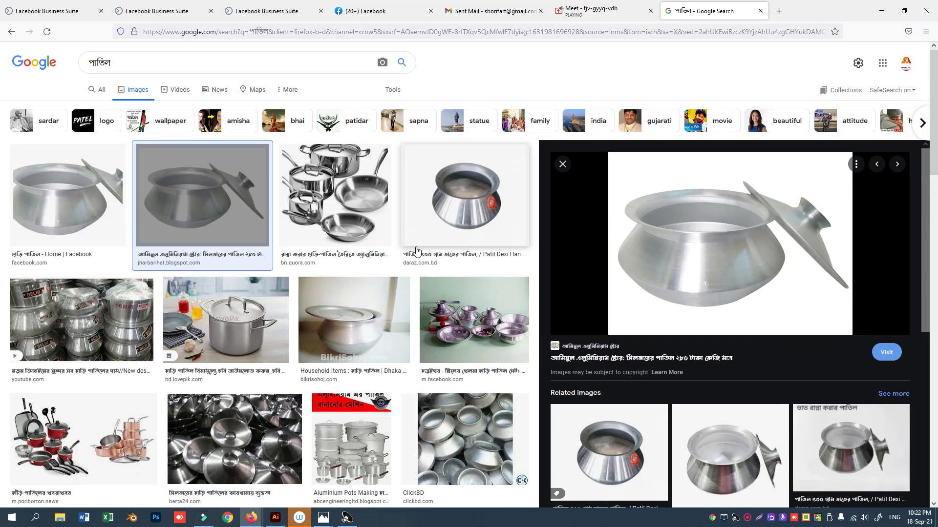
scroll(448, 262, "down", 7)
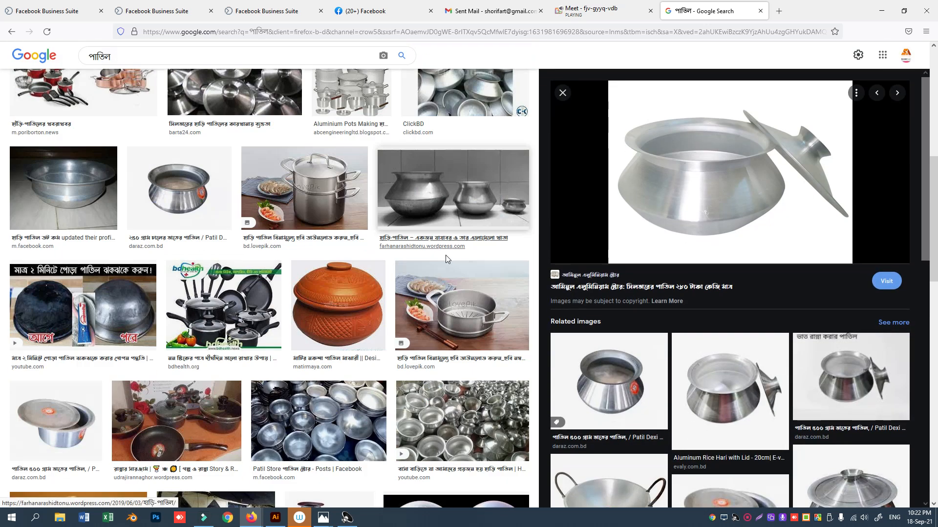
scroll(445, 269, "up", 7)
double_click(143, 64)
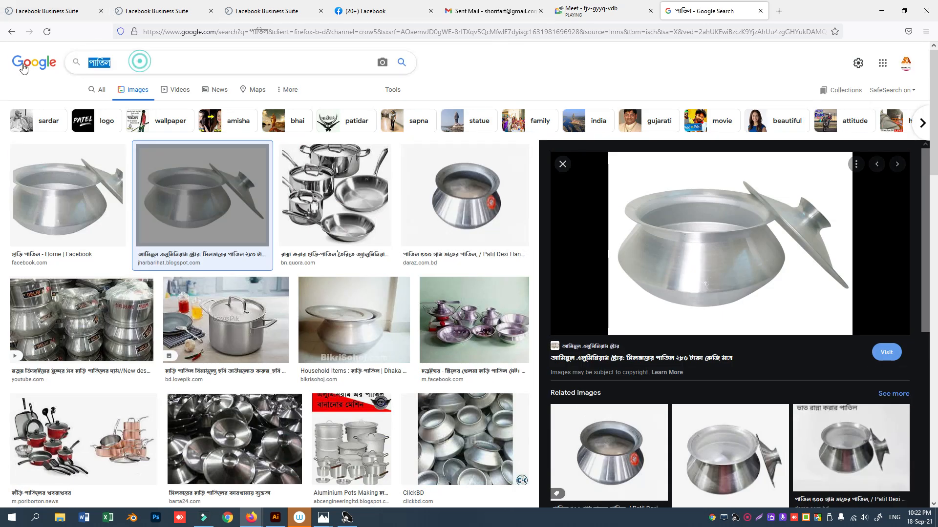
type("apple")
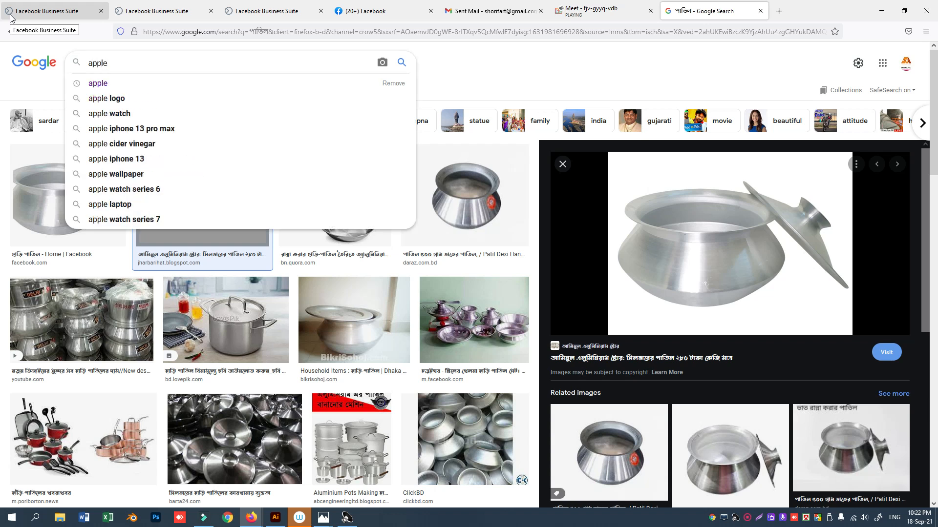
key("Return")
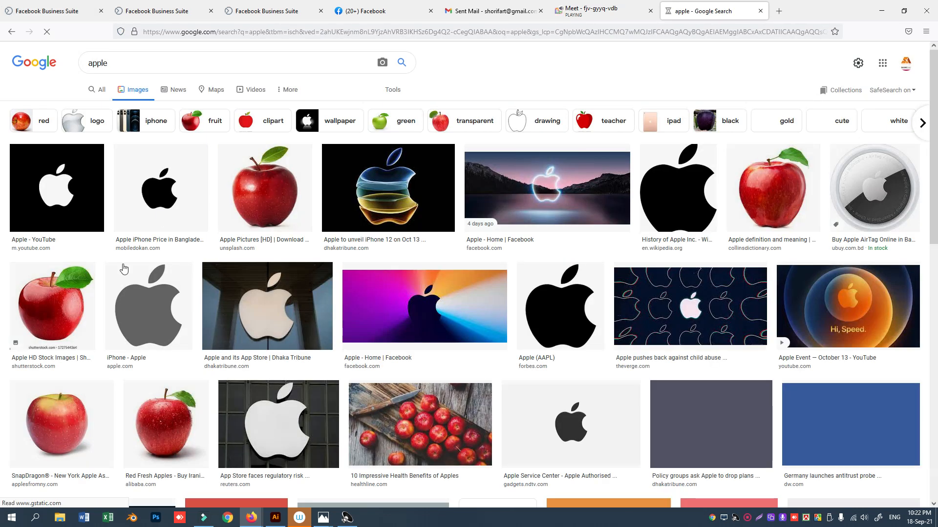
left_click(140, 65)
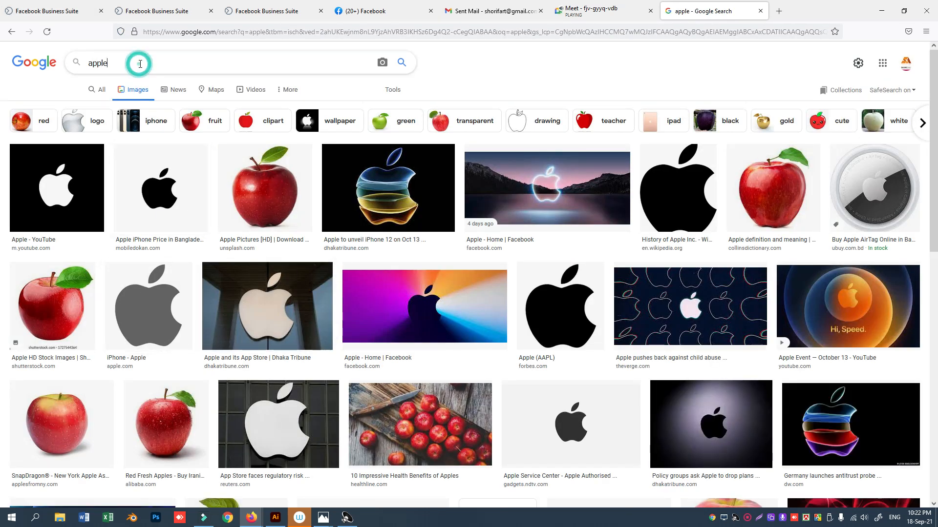
type("3d")
key("Return")
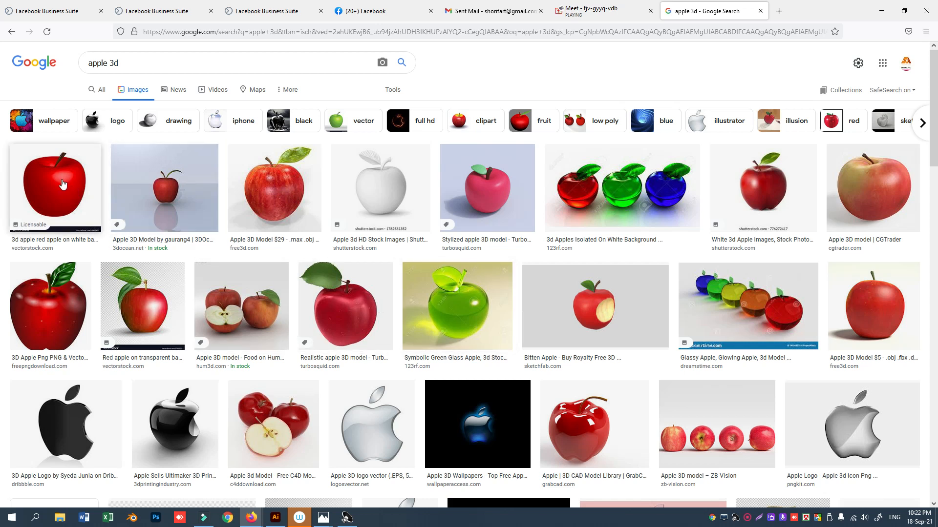
- Examine enlarged previews of the plain red 3D apple, the realistic leafed apple and the green glass apple with its related images
left_click(63, 184)
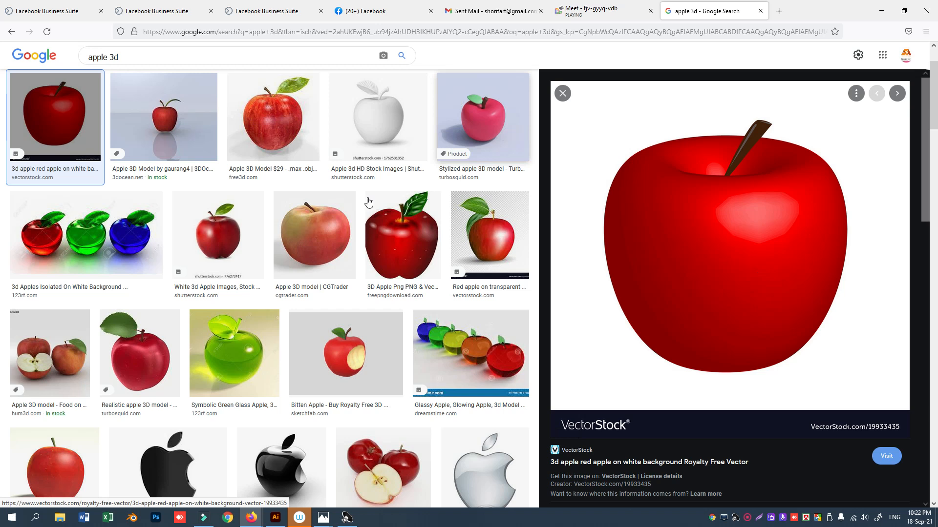
left_click(313, 152)
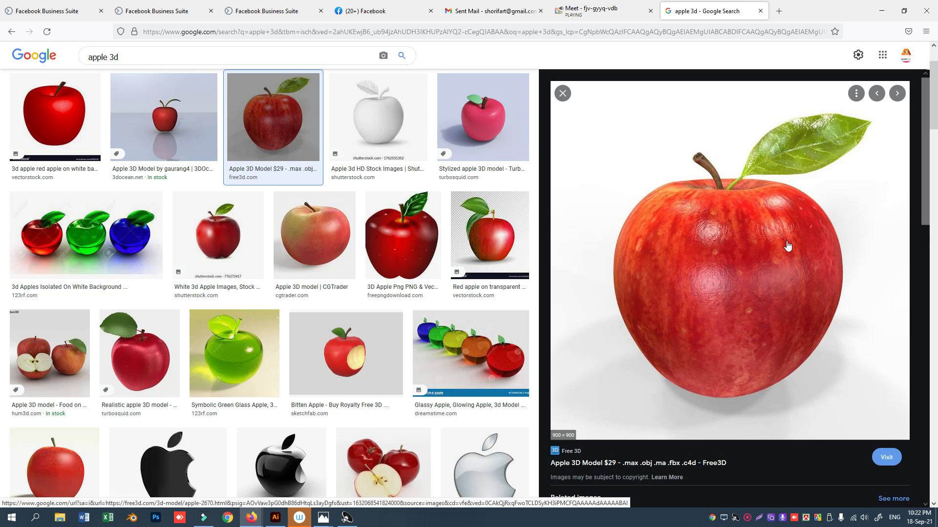
left_click(46, 130)
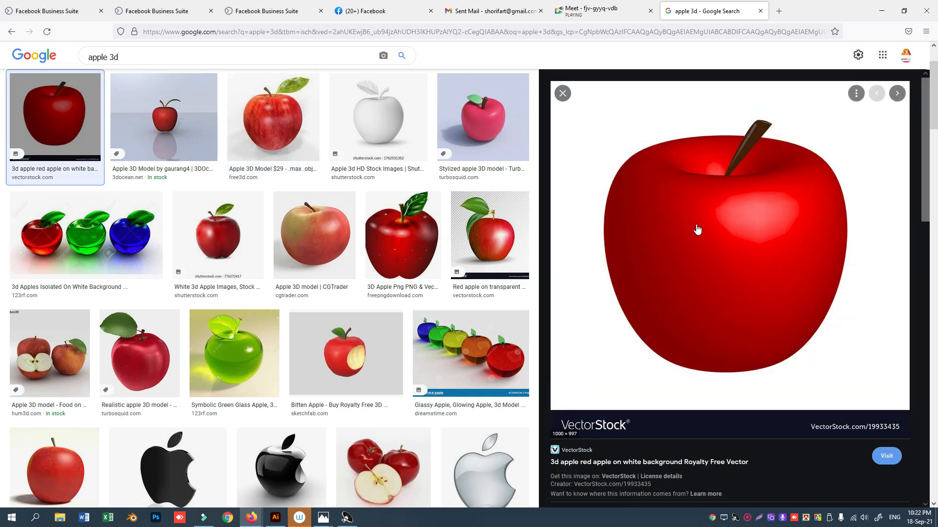
left_click(273, 118)
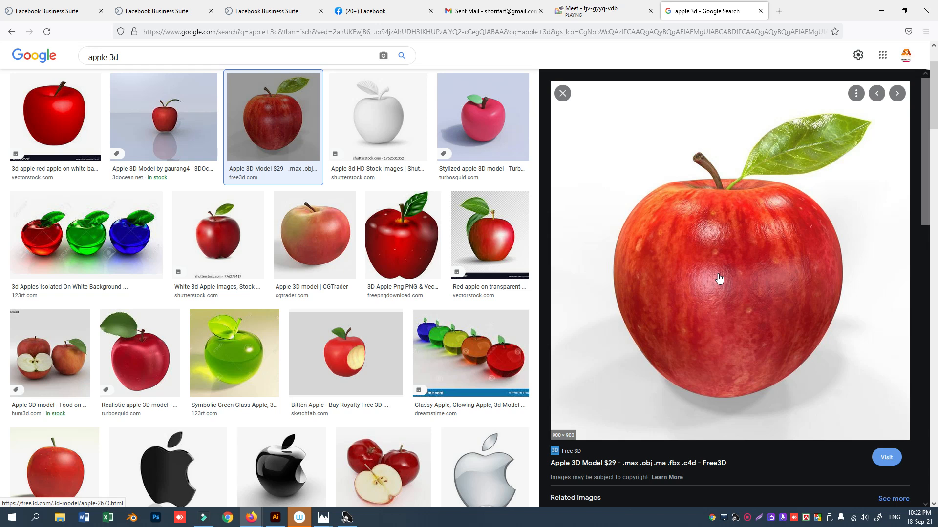
left_click(274, 321)
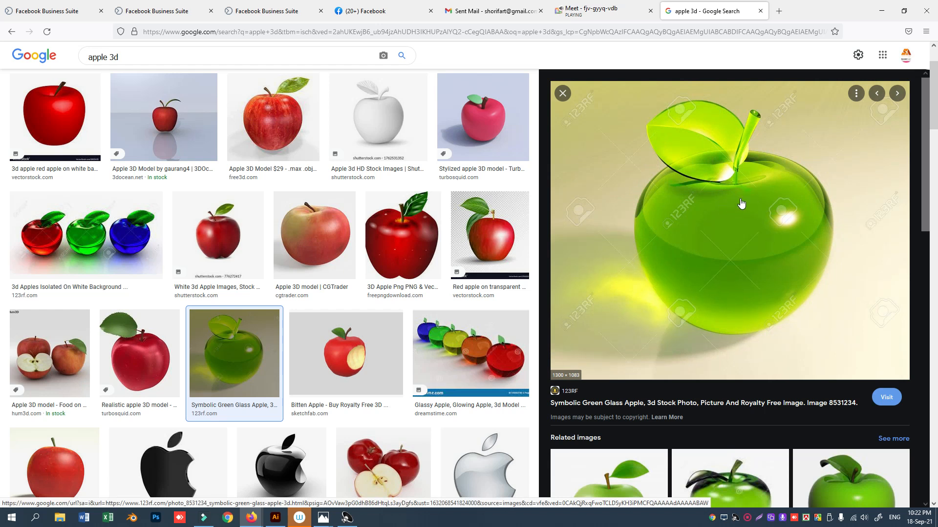
scroll(752, 226, "down", 3)
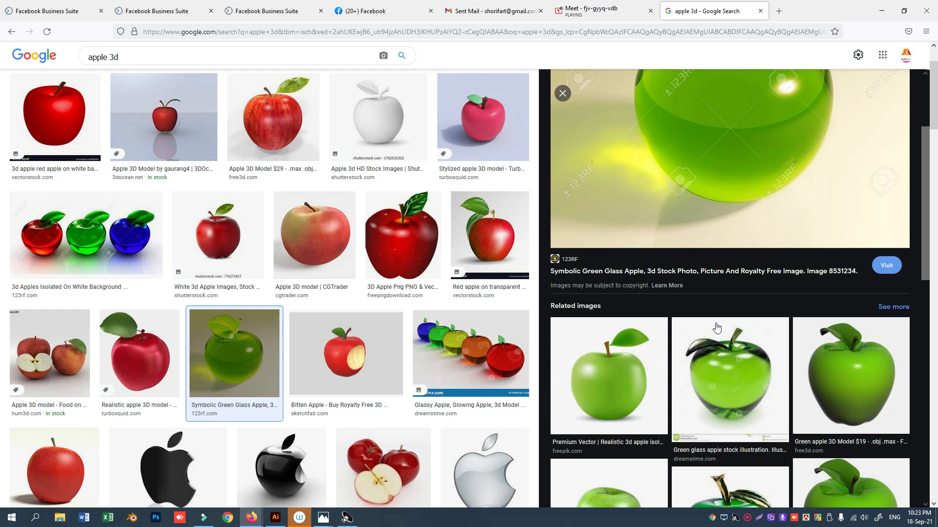
scroll(717, 332, "up", 5)
- Search the images for "bottle" and copy the enlarged picture of the plain green glass bottle
left_click_drag(134, 65, 56, 69)
type("bottle")
key("Return")
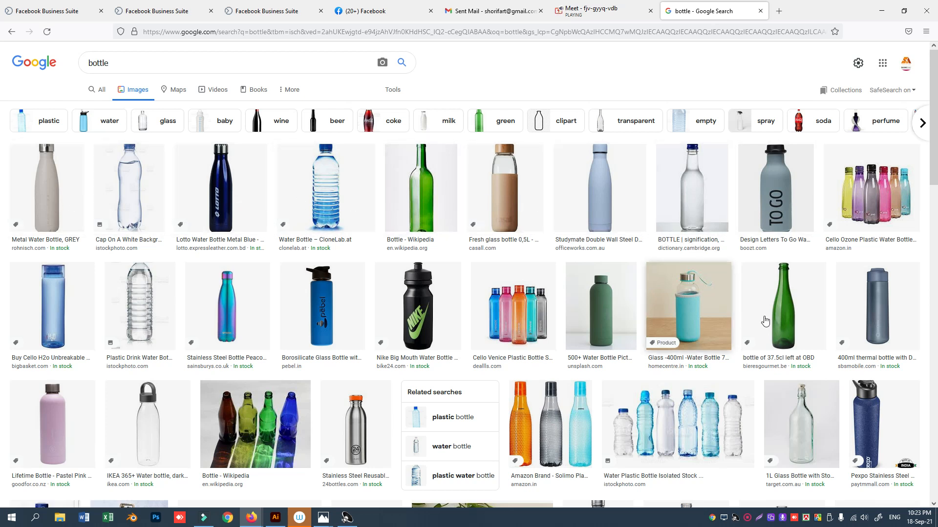
left_click(783, 307)
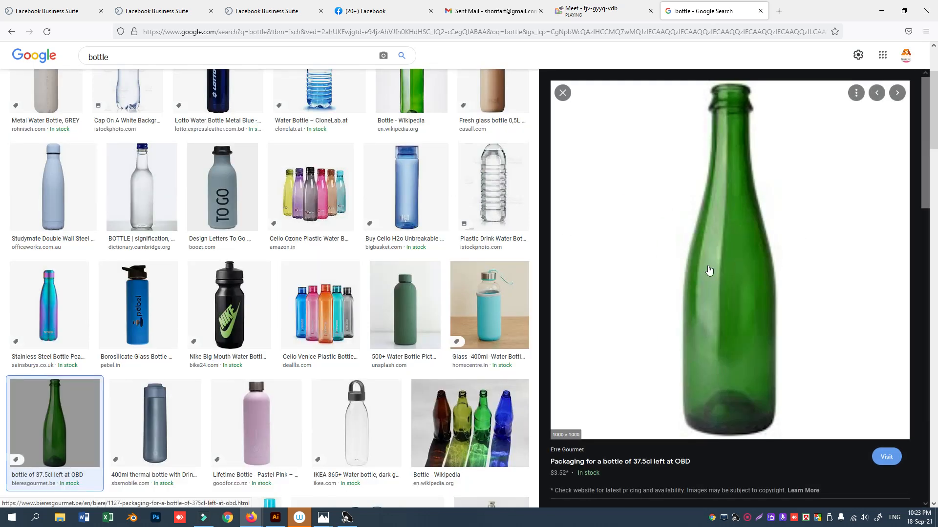
right_click(726, 266)
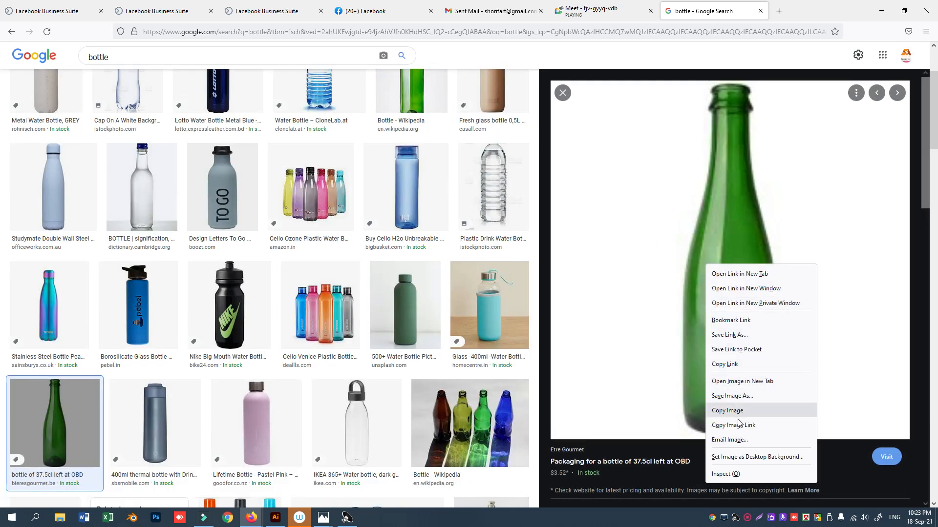
left_click(722, 410)
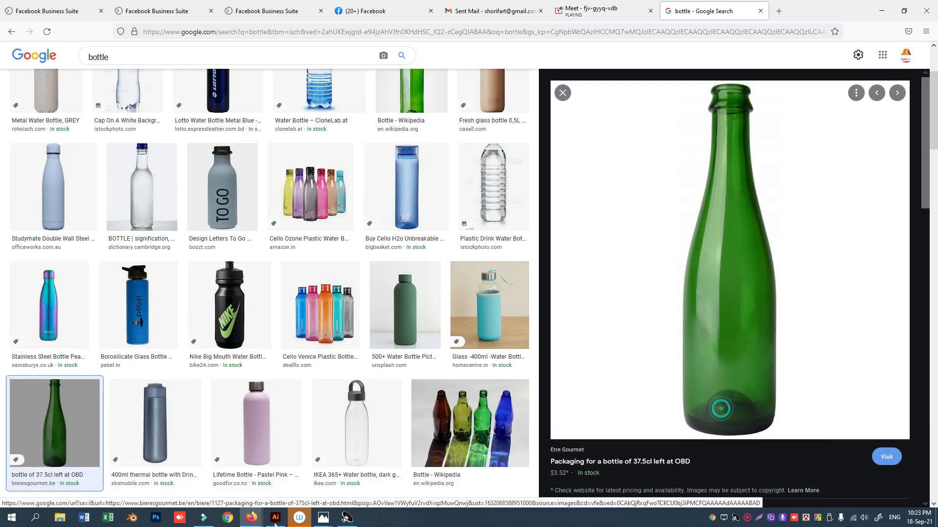
- Switch to Illustrator, paste the green bottle image, scale it down to fit and centre it over the artboard
key("alt+Tab")
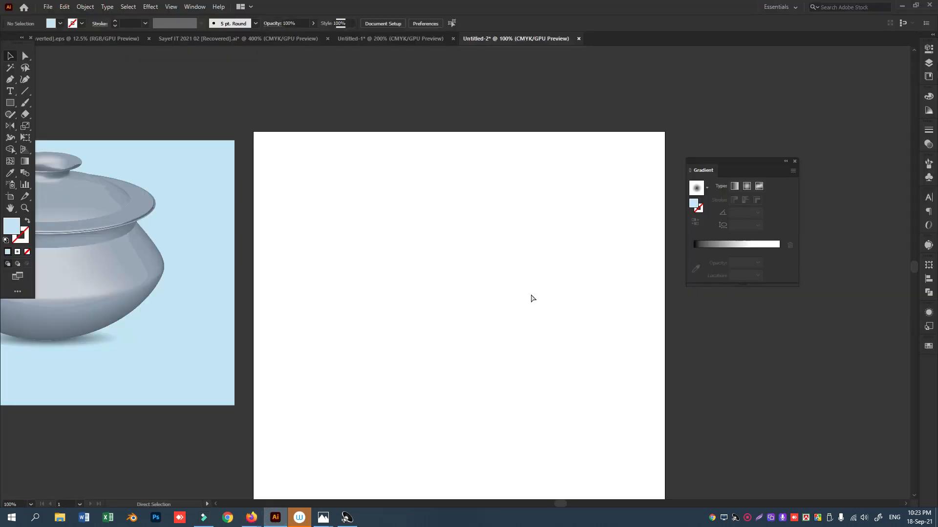
key("ctrl+v")
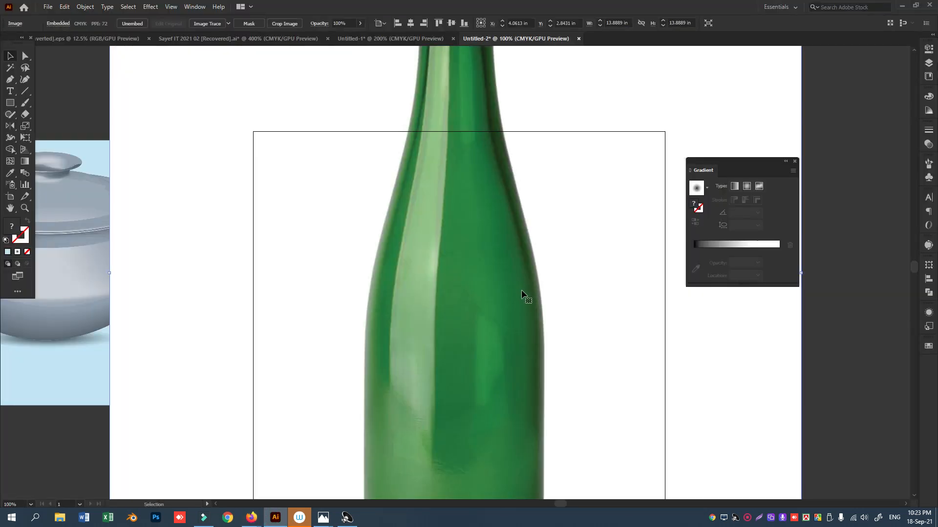
key("ctrl+minus")
key("ctrl+minus")
key("ctrl+minus")
left_click_drag(341, 158, 408, 226)
left_click_drag(483, 280, 484, 341)
left_click_drag(503, 376, 487, 356)
key("ctrl+shift+a")
key("ctrl+equal")
key("ctrl+equal")
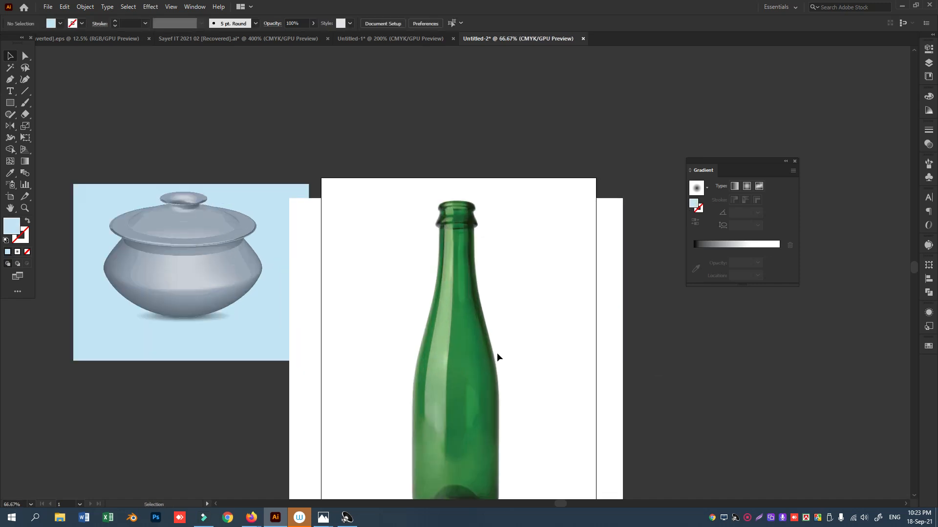
- Trace the bottle's right-hand profile with the Pen tool as an open path from the rim to the centre of the base
left_click(10, 79)
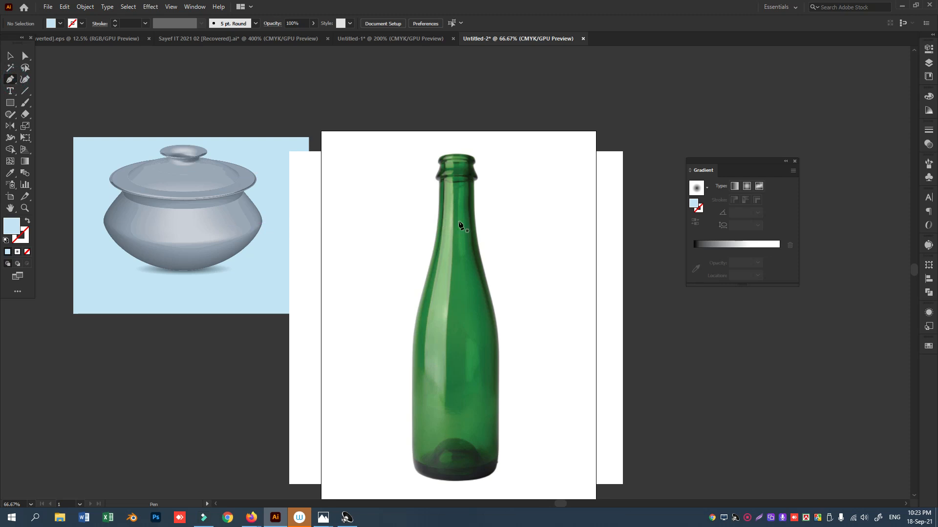
key("ctrl+equal")
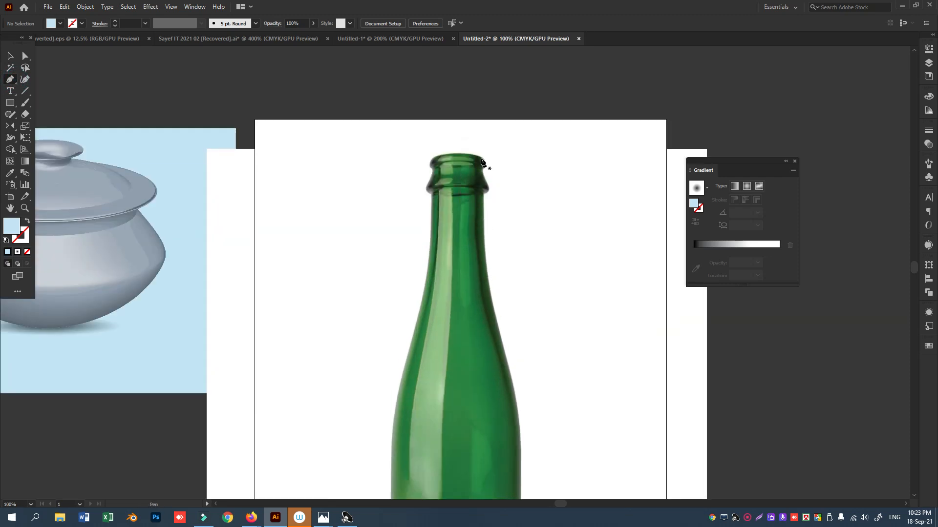
left_click_drag(482, 157, 479, 192)
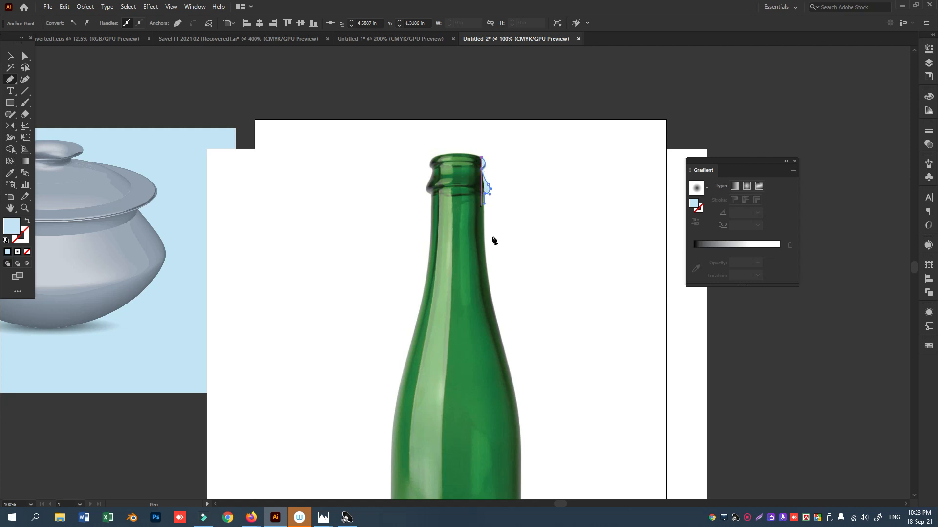
left_click_drag(497, 320, 513, 369)
scroll(515, 371, "down", 4)
scroll(532, 368, "down", 3)
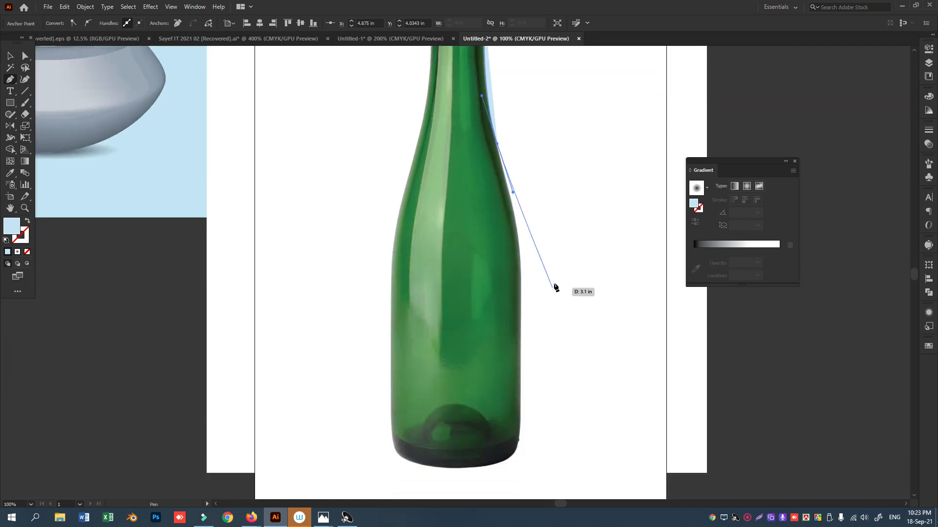
left_click_drag(520, 326, 517, 401)
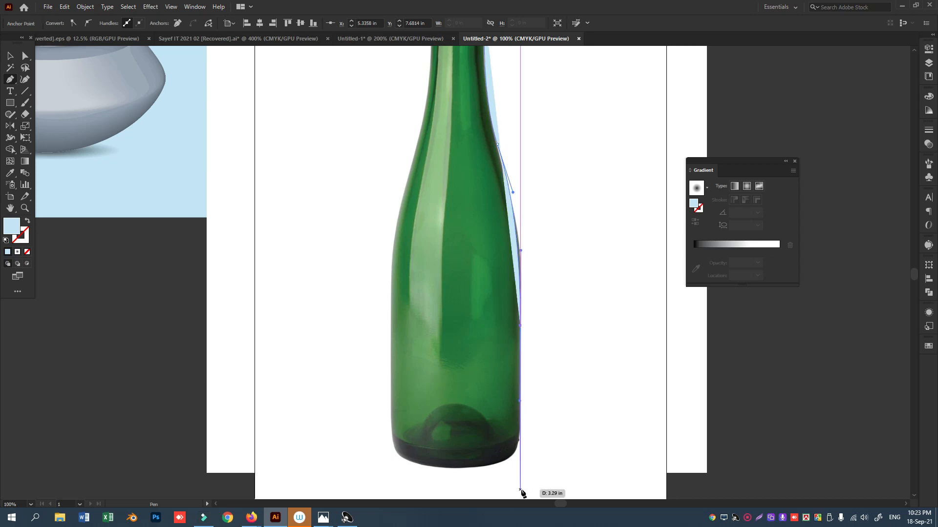
left_click_drag(509, 457, 493, 468)
left_click(460, 470)
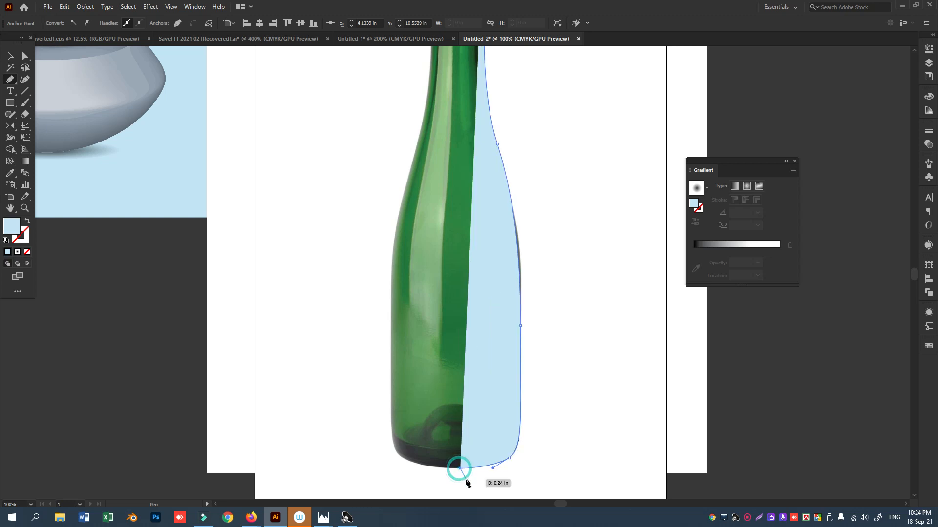
- Refine the curve at the traced profile's shoulder and move the path clear of the bottle image, to its right
scroll(468, 472, "up", 5)
left_click(26, 57)
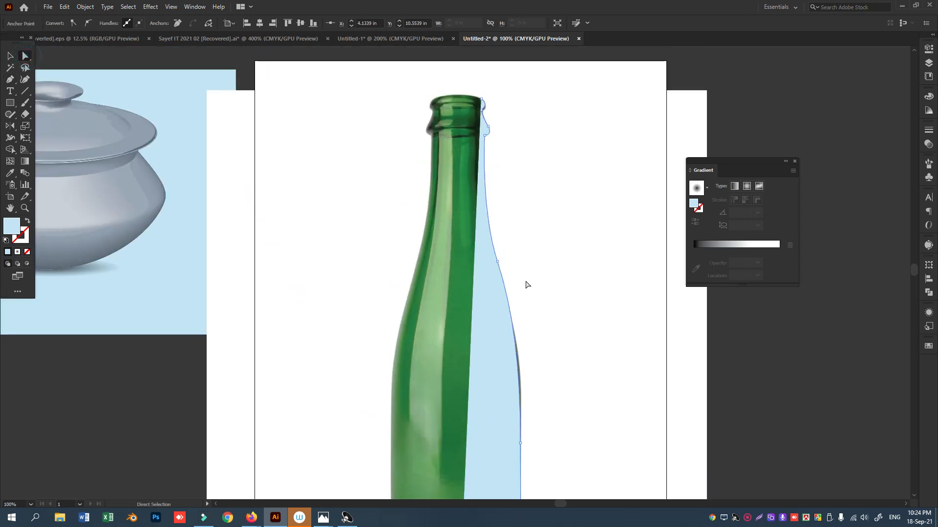
left_click(497, 261)
left_click_drag(519, 369, 521, 352)
left_click_drag(513, 310, 578, 307)
- Sample the bottle's mid green for the profile path and swap it to the stroke, leaving no fill
left_click(11, 173)
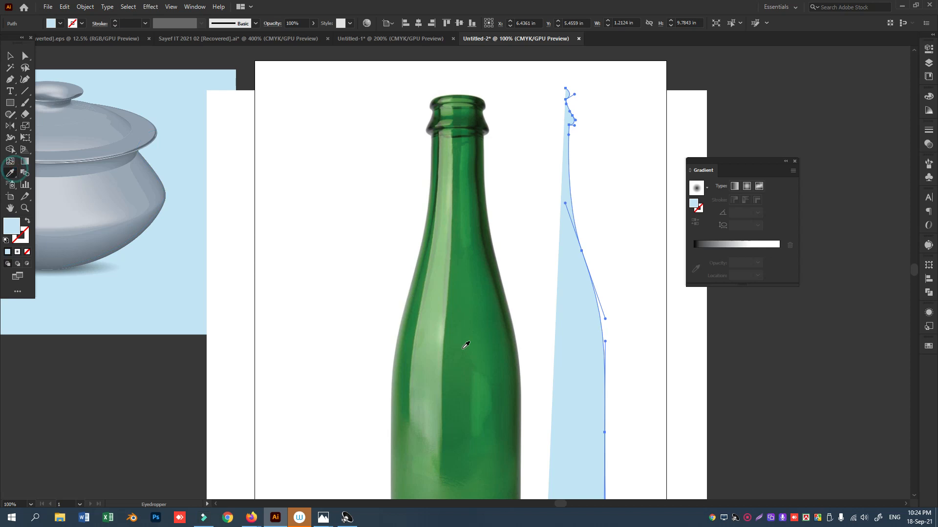
left_click(489, 339)
left_click(28, 223)
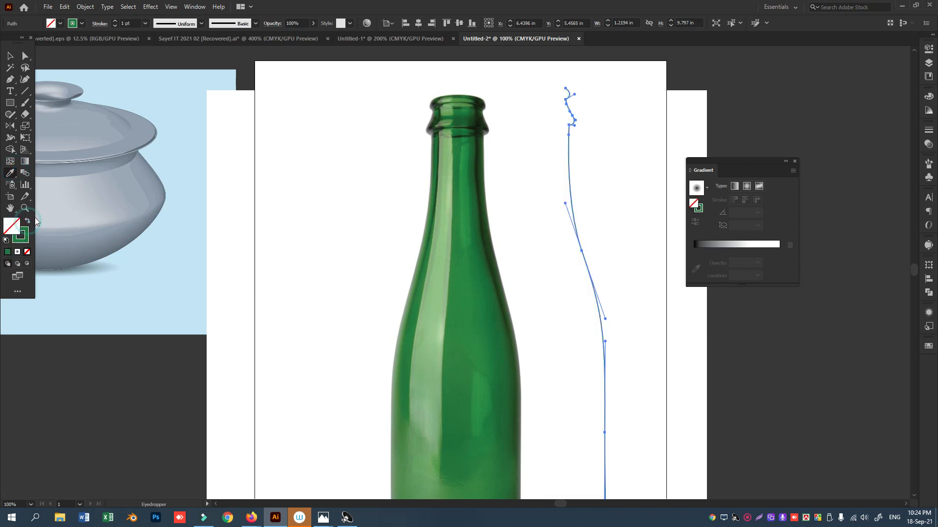
left_click(10, 56)
left_click(681, 301)
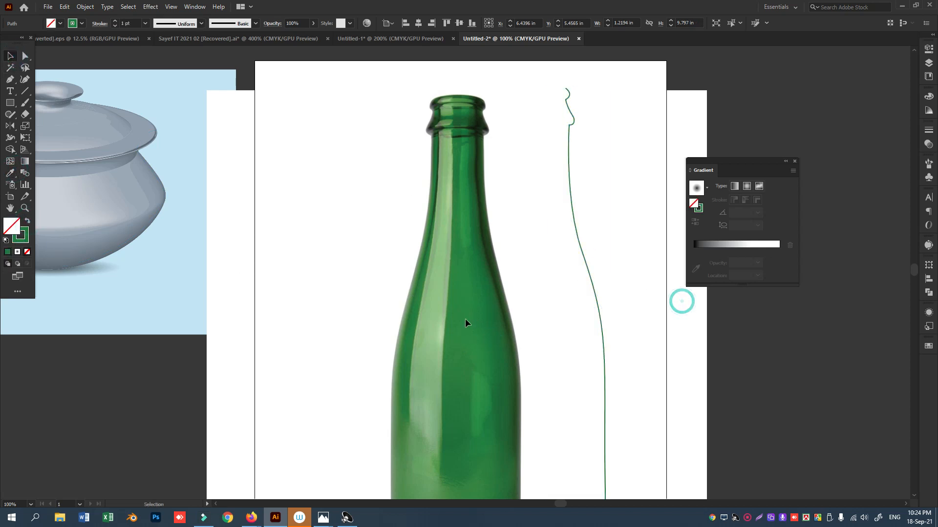
- Move the green profile line slightly further right and apply a 3D Revolve effect to it
left_click(434, 333)
left_click_drag(597, 196, 595, 200)
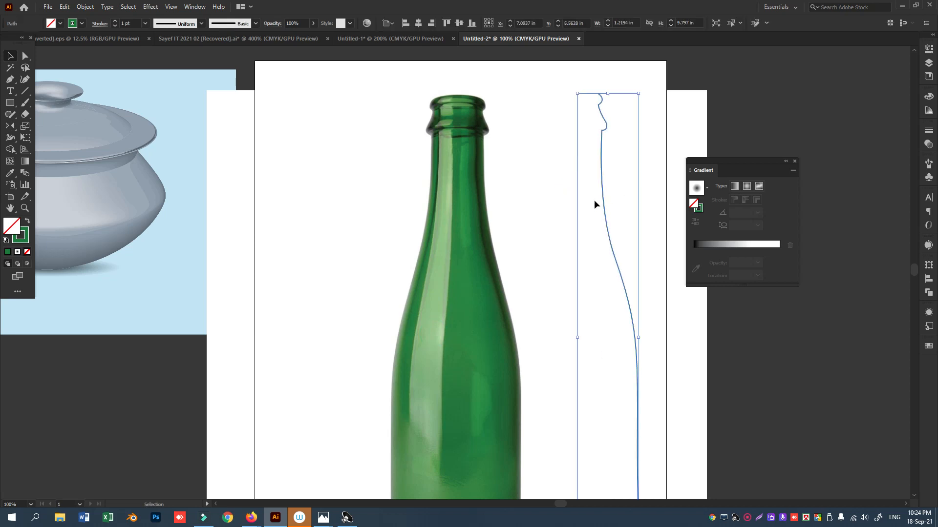
left_click(151, 8)
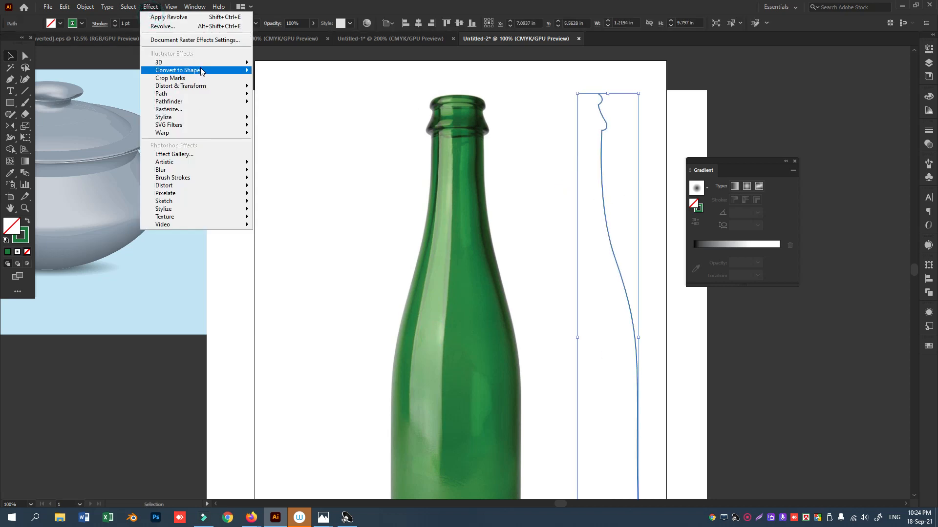
mouse_move(241, 63)
left_click(298, 81)
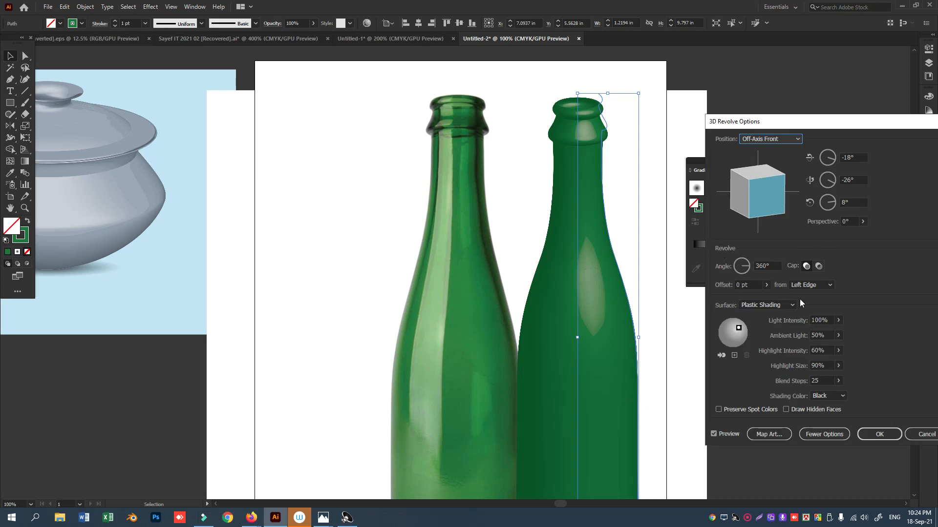
- Set the revolve rotation to 0°, -26°, 0° and light the bottle with two lights, at the sphere's left edge and near its bottom
mouse_move(763, 219)
left_mouse_down()
mouse_move(768, 184)
mouse_move(772, 203)
mouse_move(763, 197)
mouse_move(766, 208)
mouse_move(762, 174)
mouse_move(760, 195)
mouse_move(773, 195)
left_mouse_up()
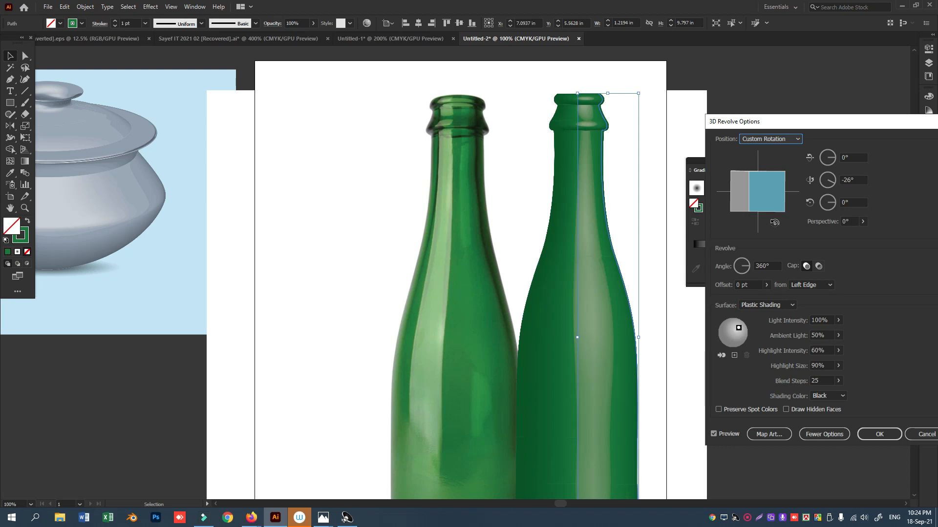
left_click(734, 355)
mouse_move(733, 333)
left_mouse_down()
mouse_move(721, 328)
mouse_move(744, 332)
left_mouse_up()
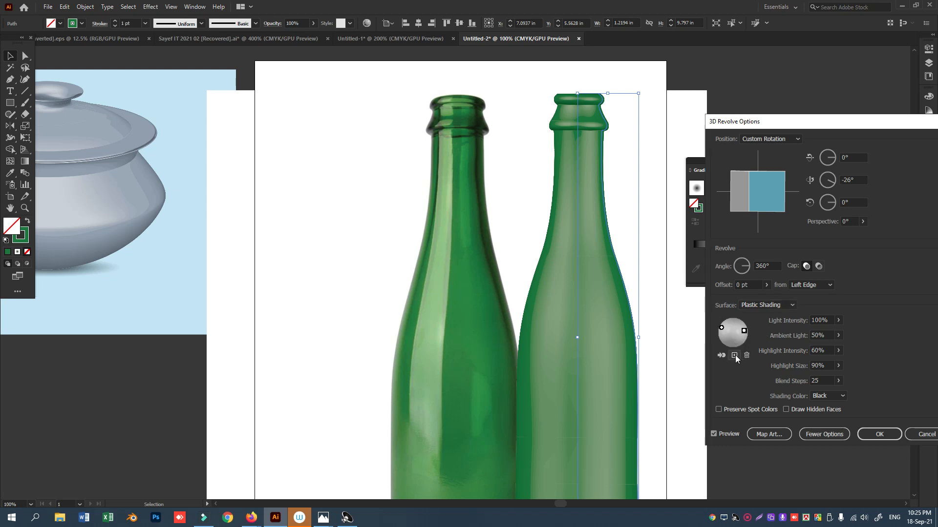
left_click_drag(745, 333, 736, 345)
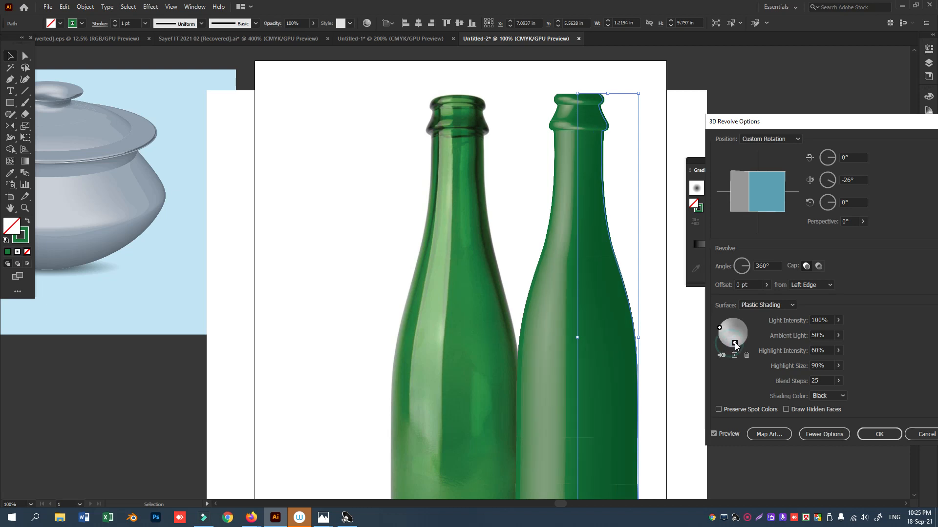
left_click(880, 435)
- Move the revolved bottle to the right so it stands clear of the reference photo, and deselect it
scroll(605, 326, "down", 5)
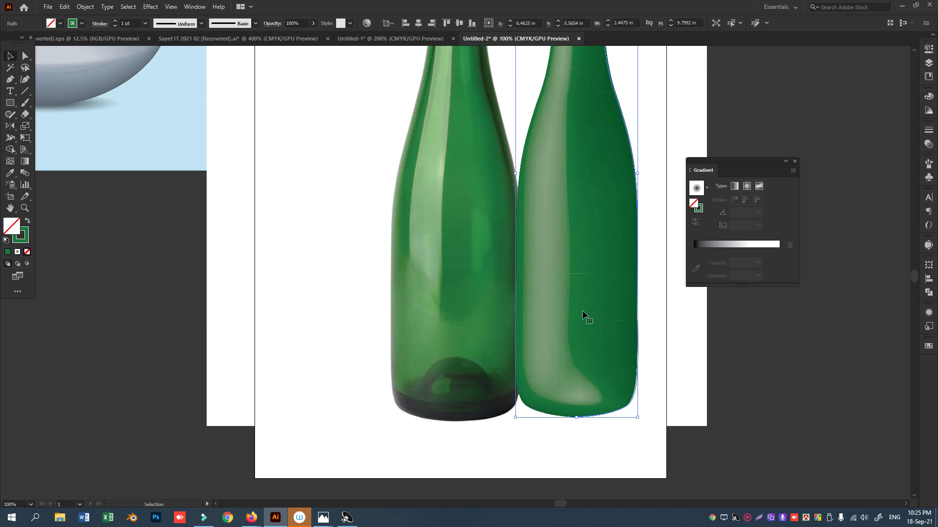
left_click_drag(593, 316, 608, 323)
scroll(597, 344, "up", 1)
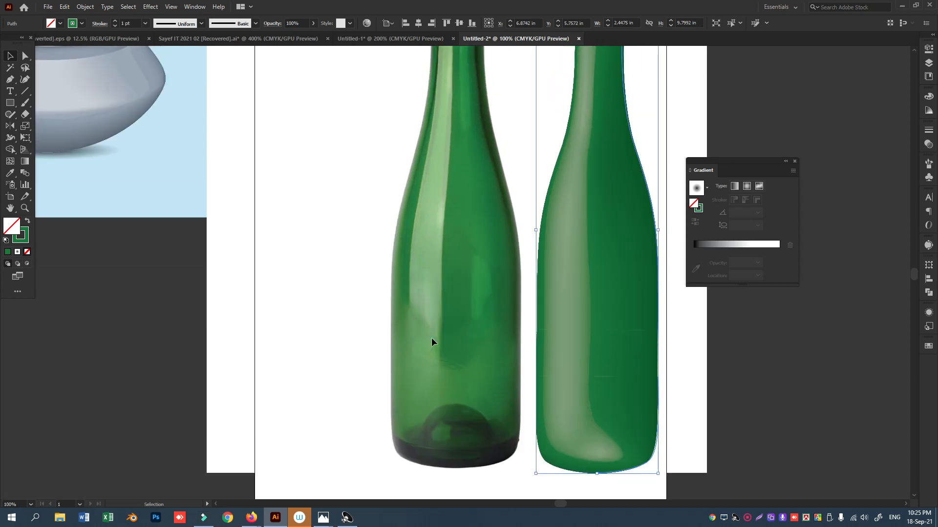
left_click(431, 338)
left_click(614, 337)
scroll(595, 238, "up", 3)
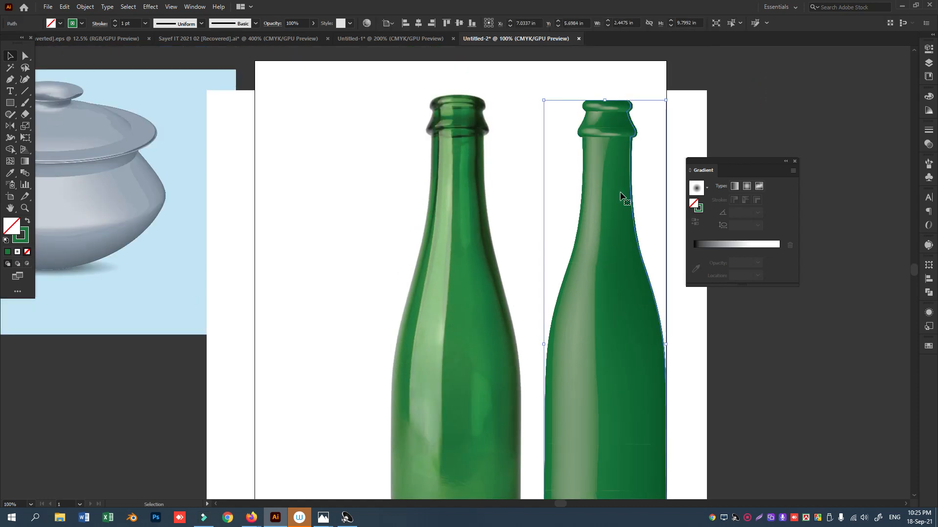
key("ctrl+minus")
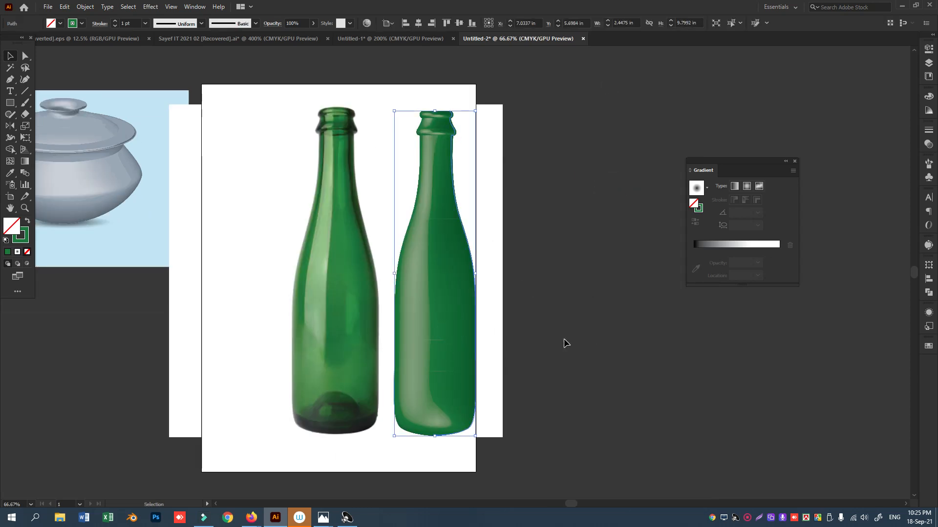
key("ctrl+plus")
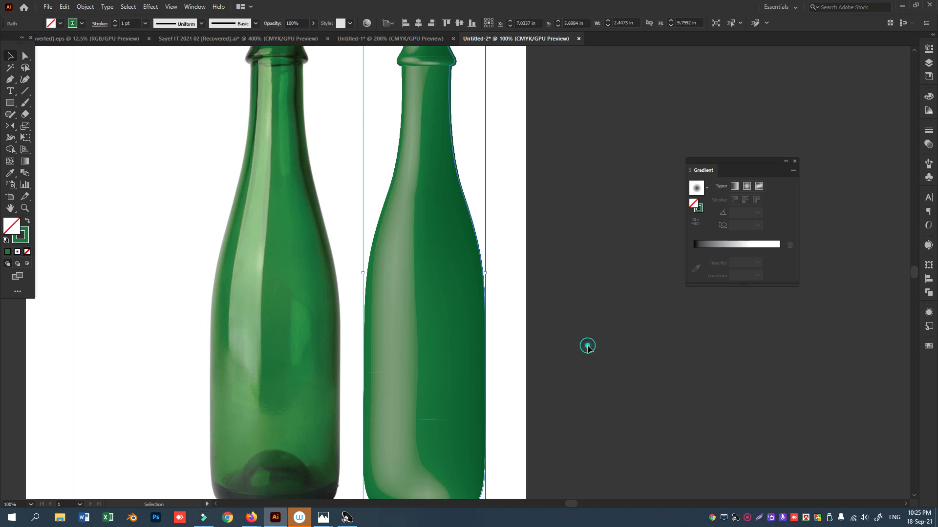
left_click(589, 347)
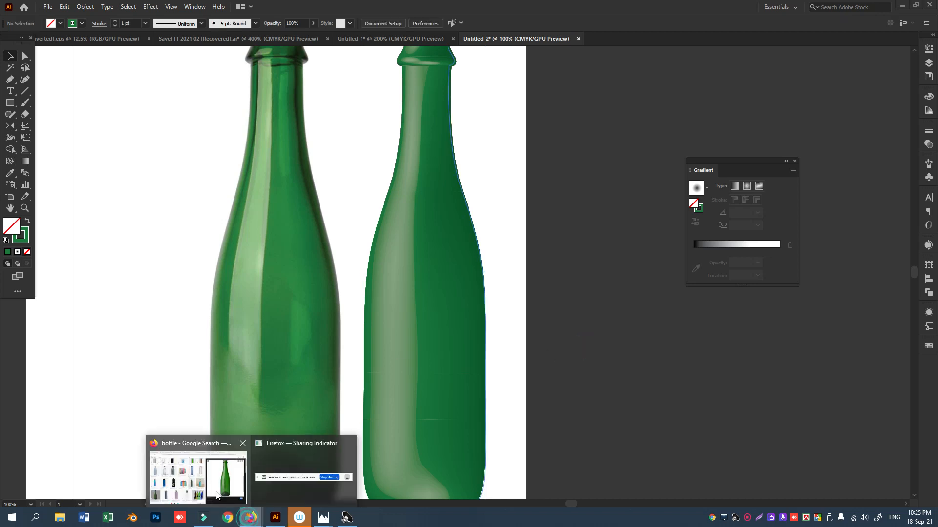
- Switch to Firefox, search Google Images for "coce label" and preview the flat Coca-Cola label result from the Typography 110-01 Blog
left_click(252, 518)
left_click_drag(127, 63, 39, 67)
type("coce labe")
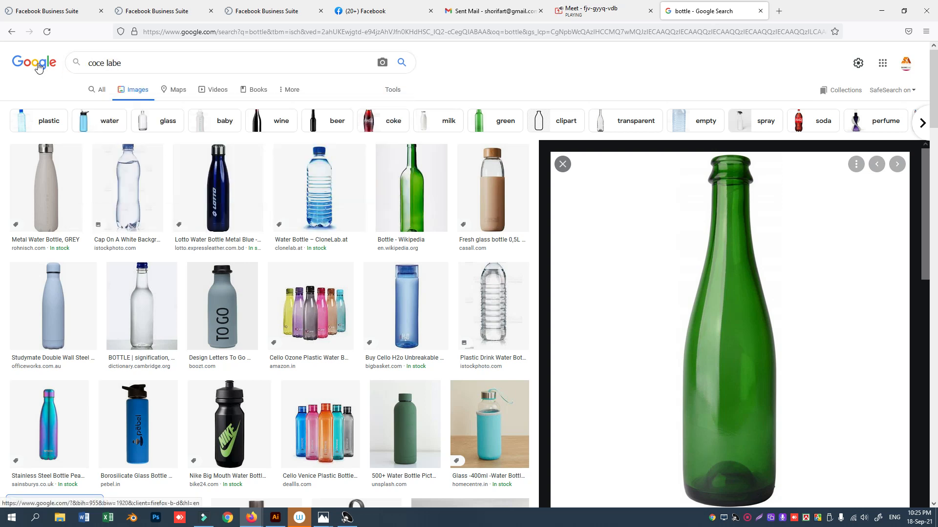
key("Return")
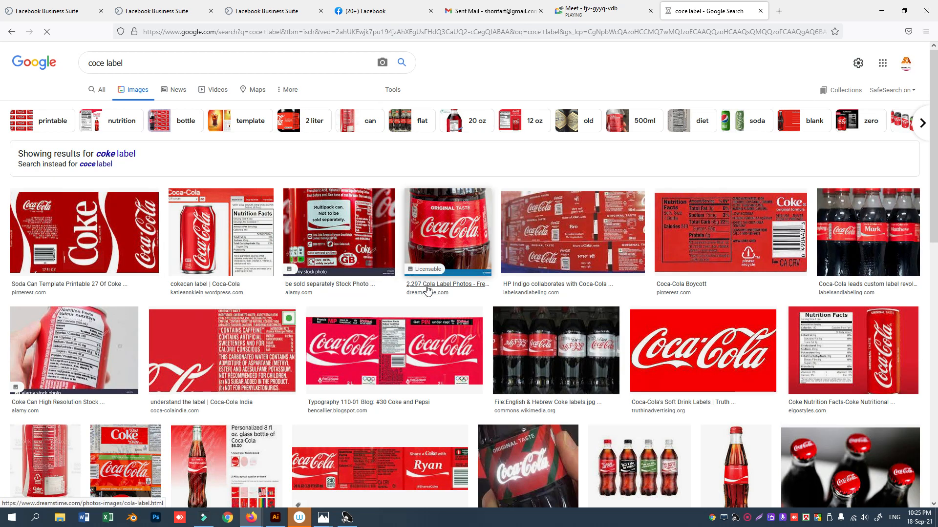
left_click(405, 350)
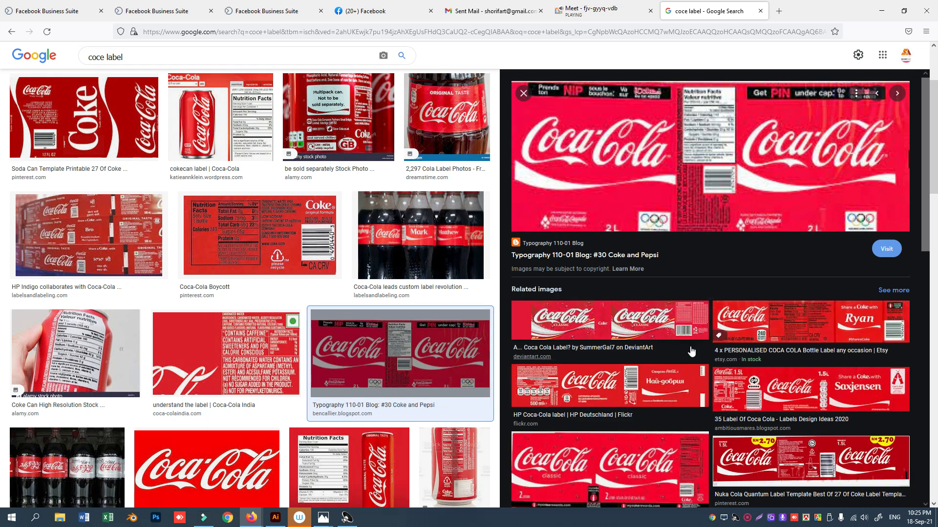
scroll(615, 363, "up", 3)
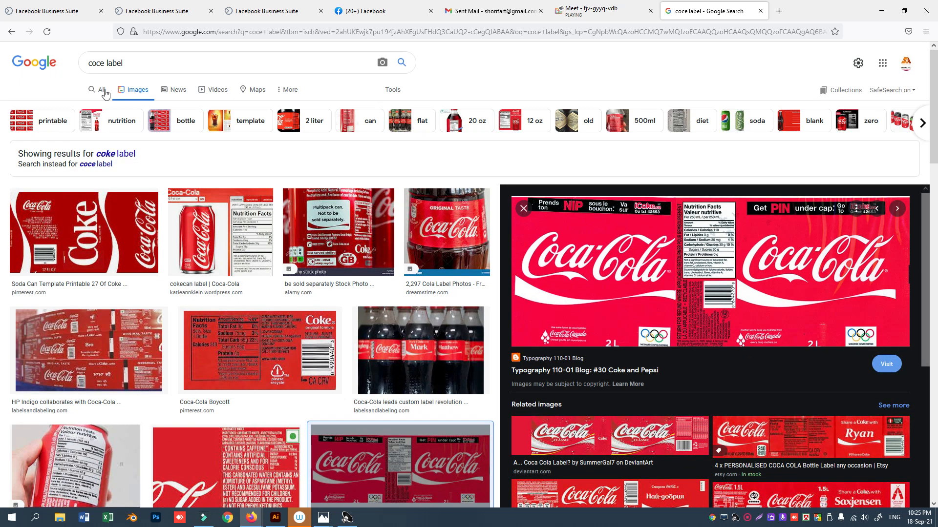
- Search Google Images for "7up" and refine the query to "7up label"
triple_click(145, 62)
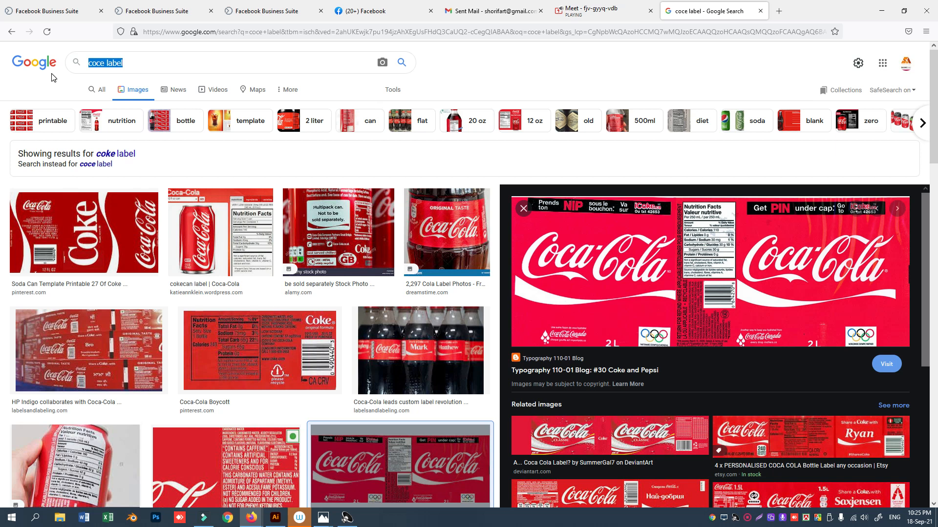
type("7up")
key("Return")
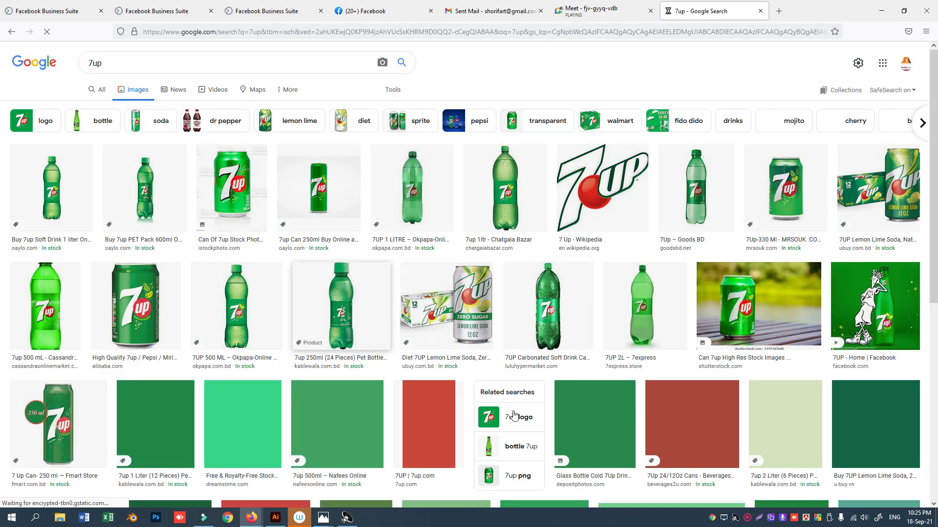
left_click(153, 61)
type("label")
key("Return")
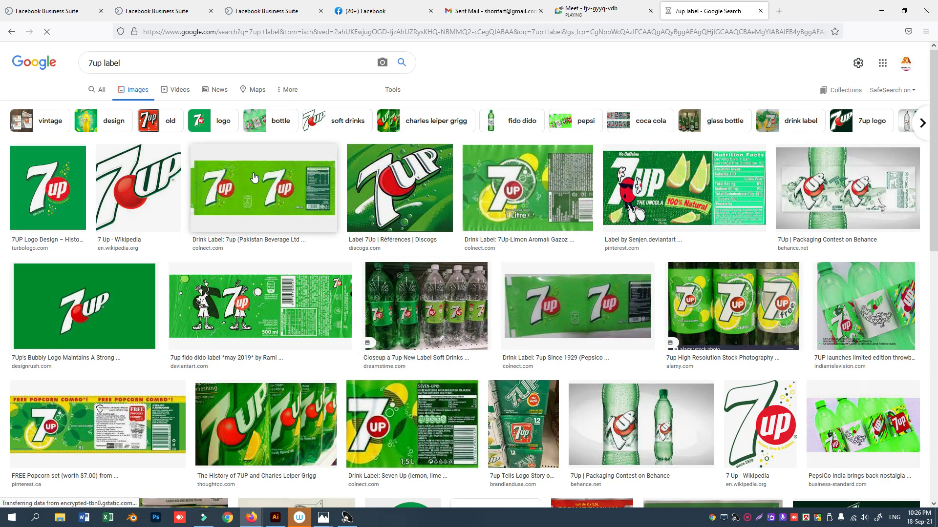
- Copy the 7up fido dido label image from its search result and paste it into the bottle document in Illustrator
left_click(251, 317)
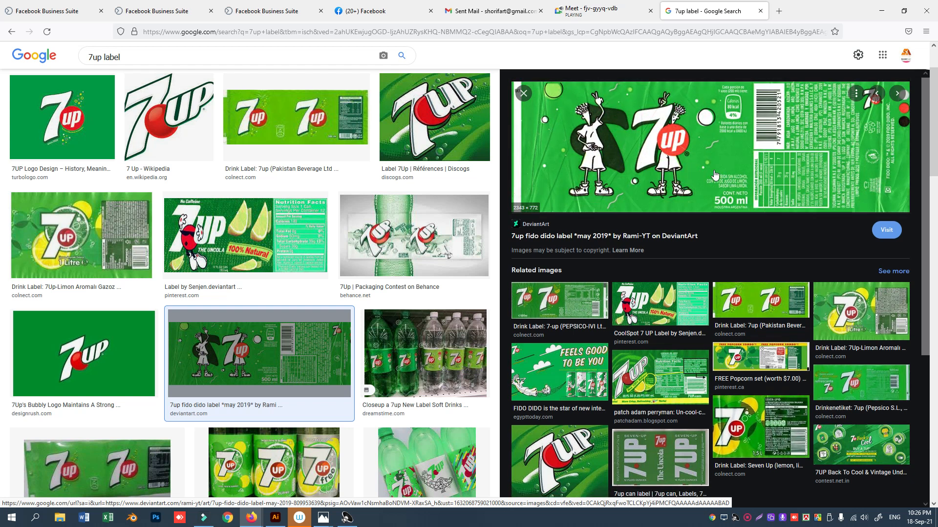
right_click(683, 155)
left_click(707, 294)
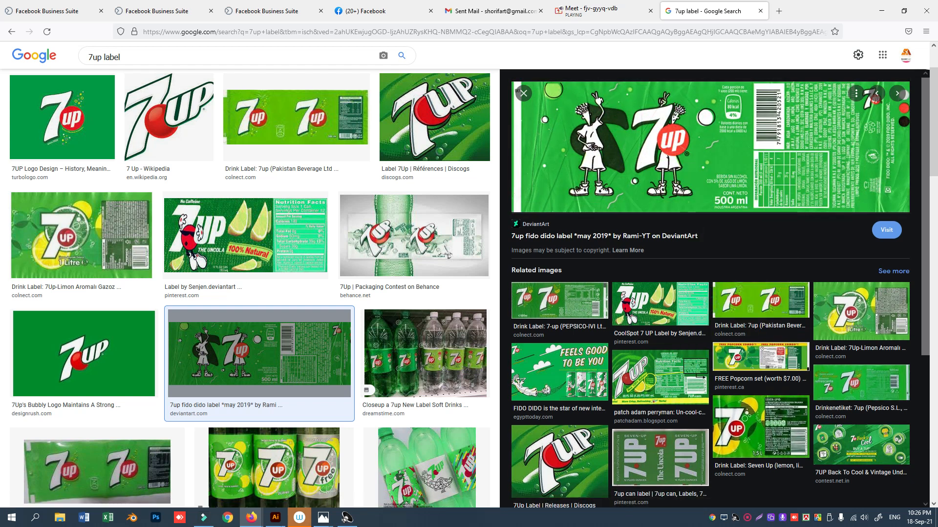
left_click(271, 515)
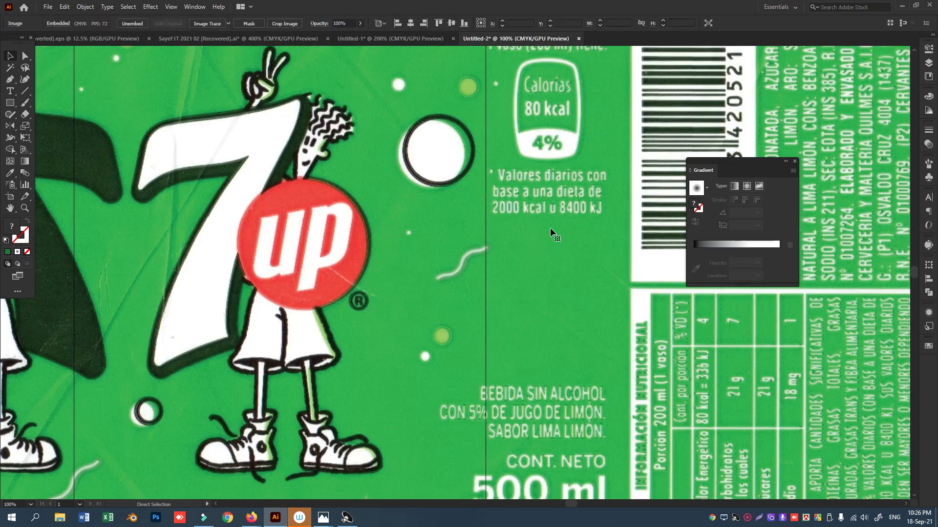
key("ctrl+v")
key("ctrl+minus")
key("ctrl+minus")
key("ctrl+minus")
key("ctrl+minus")
key("ctrl+minus")
key("ctrl+minus")
- Shrink the label to about 24.1 × 7.9 in above the bottles and save it as the dynamic symbol New Symbol 1
left_click_drag(517, 288, 623, 217)
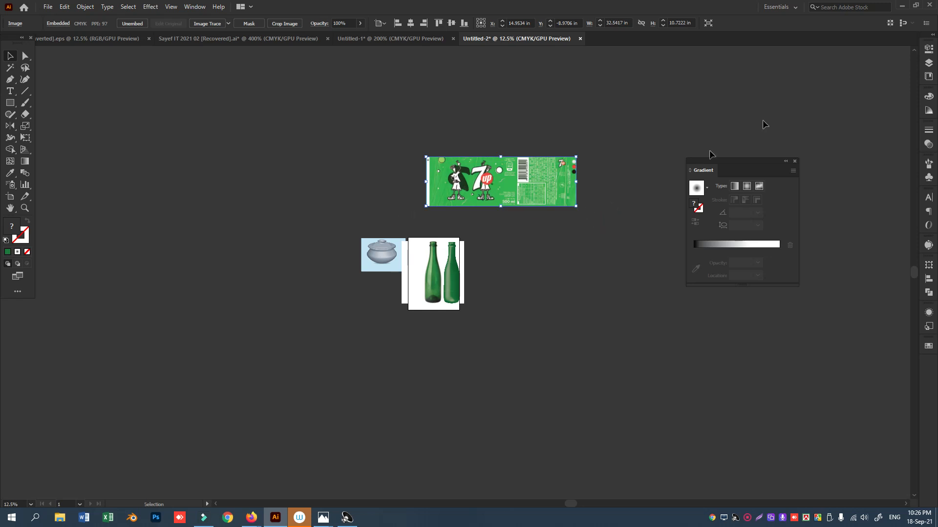
mouse_move(547, 182)
left_mouse_down()
mouse_move(928, 177)
mouse_move(847, 216)
left_mouse_up()
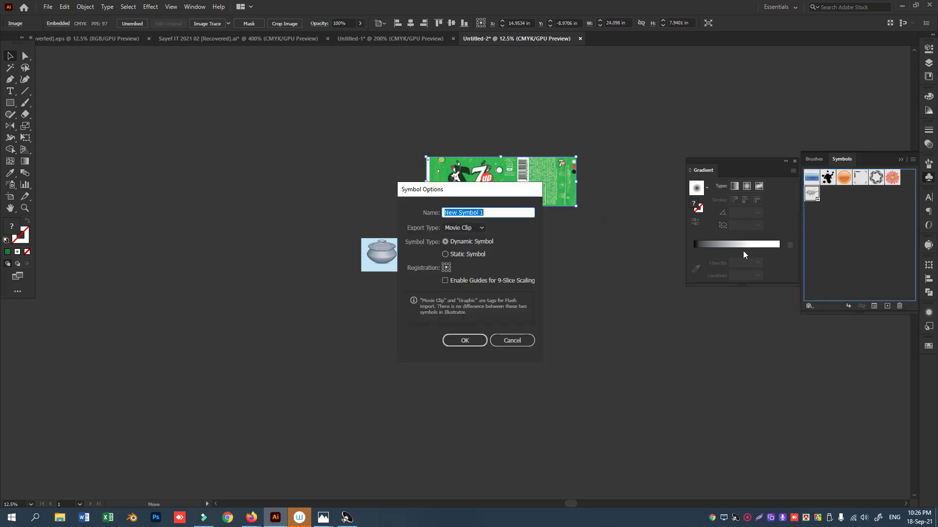
left_click(464, 340)
- Reopen the revolved bottle's 3D Revolve effect settings and start Map Art
key("ctrl+equal")
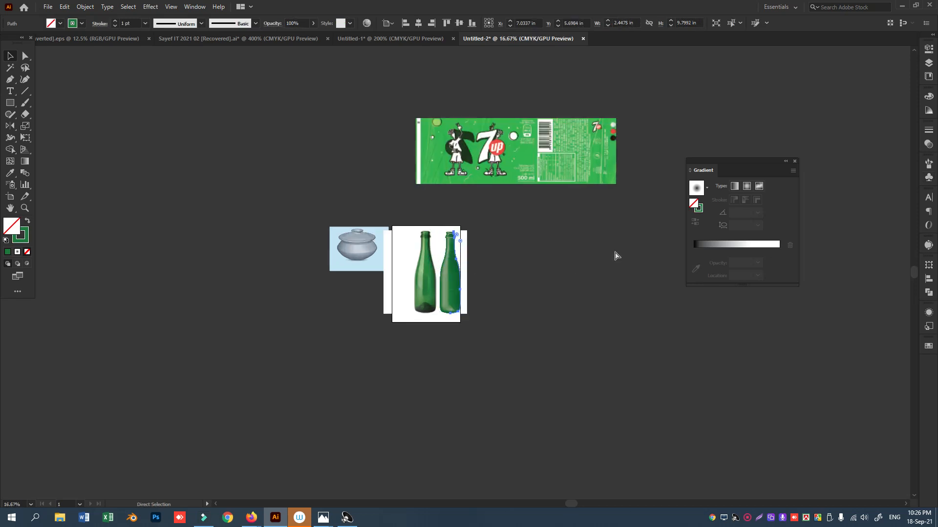
key("ctrl+equal")
key("ctrl+equal")
key("ctrl+equal")
key("ctrl+equal")
key("ctrl+equal")
key("v")
scroll(614, 251, "down", 3)
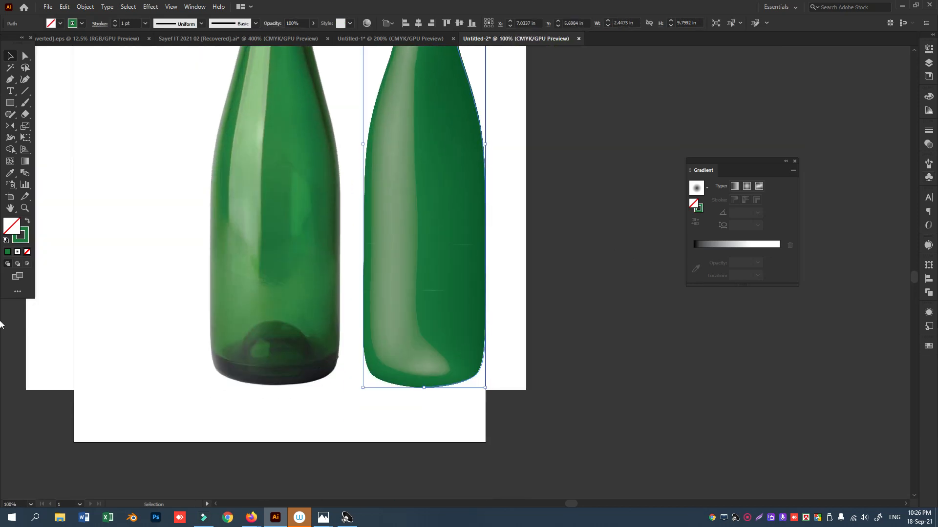
left_click(929, 312)
left_click(841, 317)
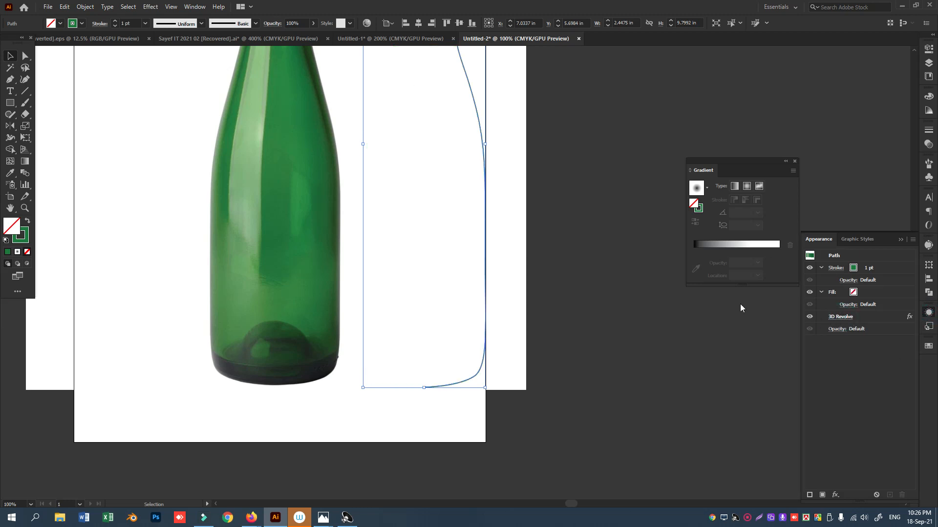
left_click(762, 434)
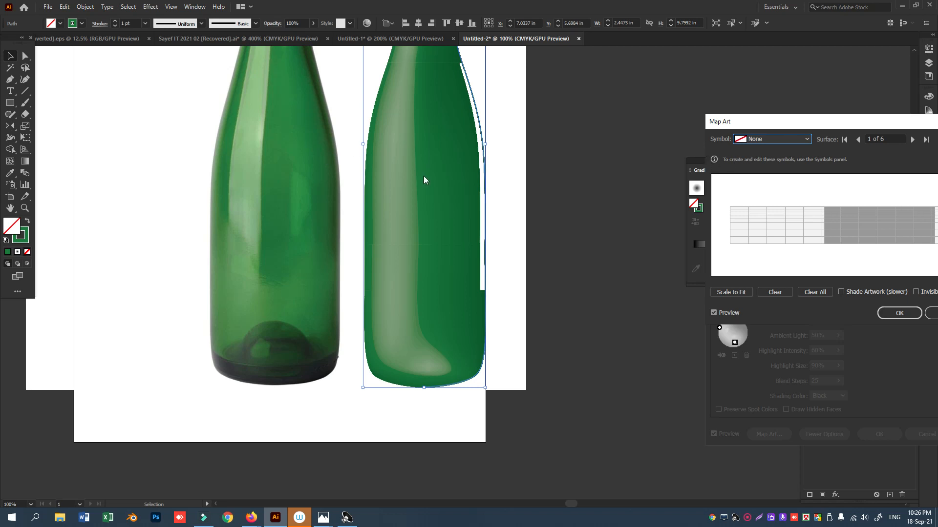
- Try mapping New Symbol 1 onto surface 3 of 6, scaled down to a small band, and clear it from that surface
left_click(912, 140)
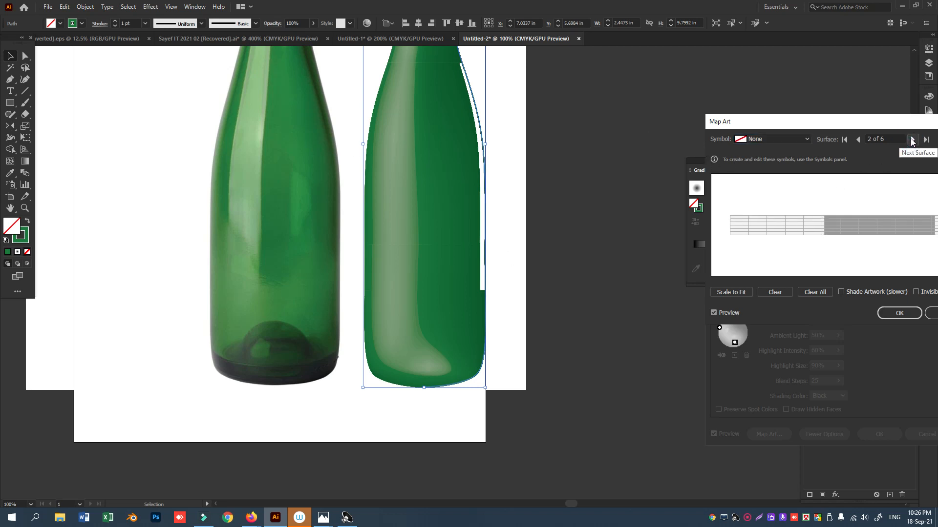
left_click(912, 139)
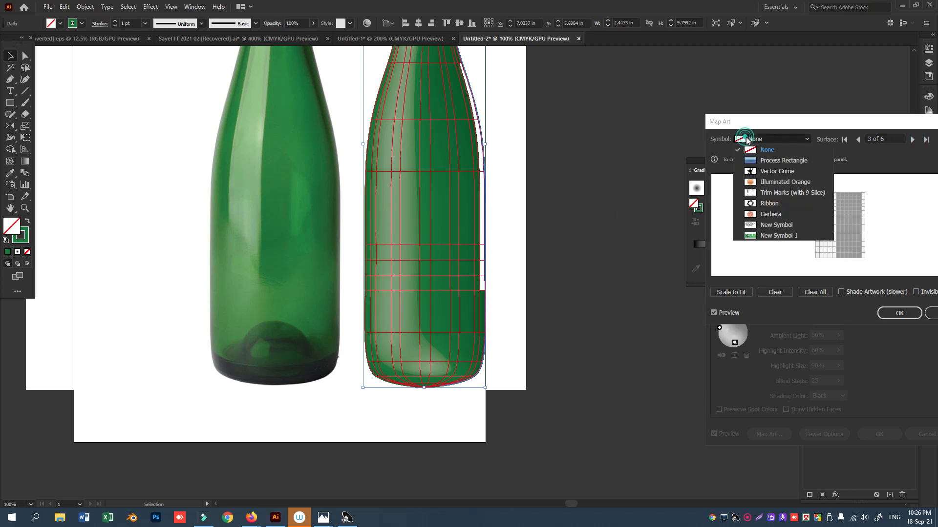
left_click(765, 236)
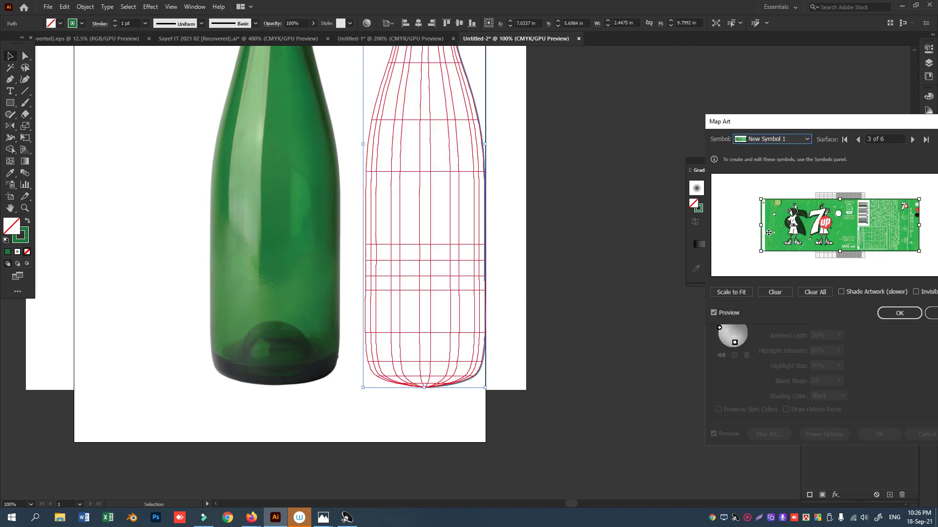
mouse_move(866, 238)
left_mouse_down()
mouse_move(866, 247)
mouse_move(865, 233)
left_mouse_up()
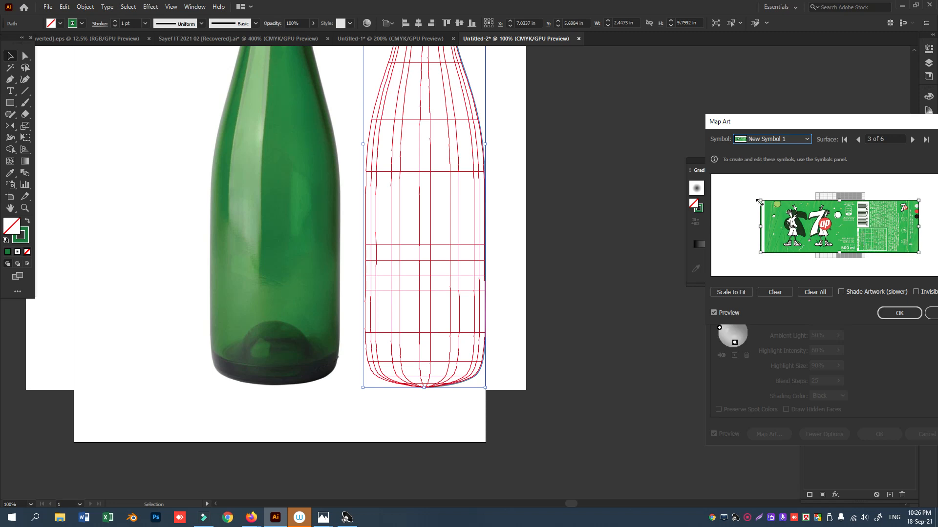
left_click_drag(760, 201, 866, 231)
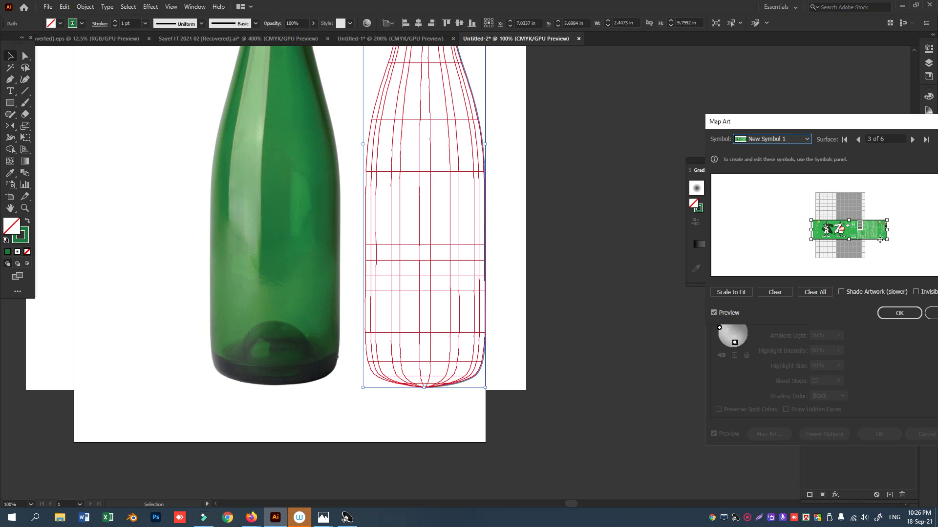
left_click(911, 141)
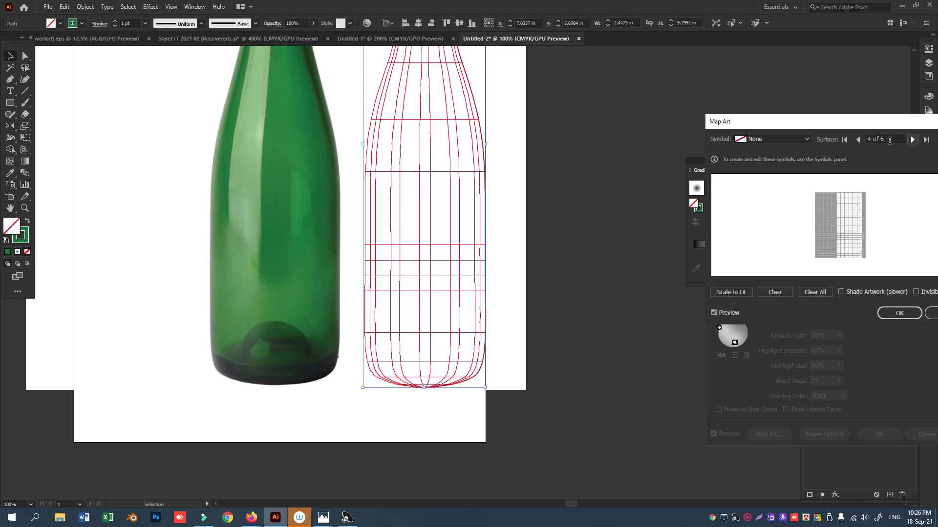
left_click(858, 139)
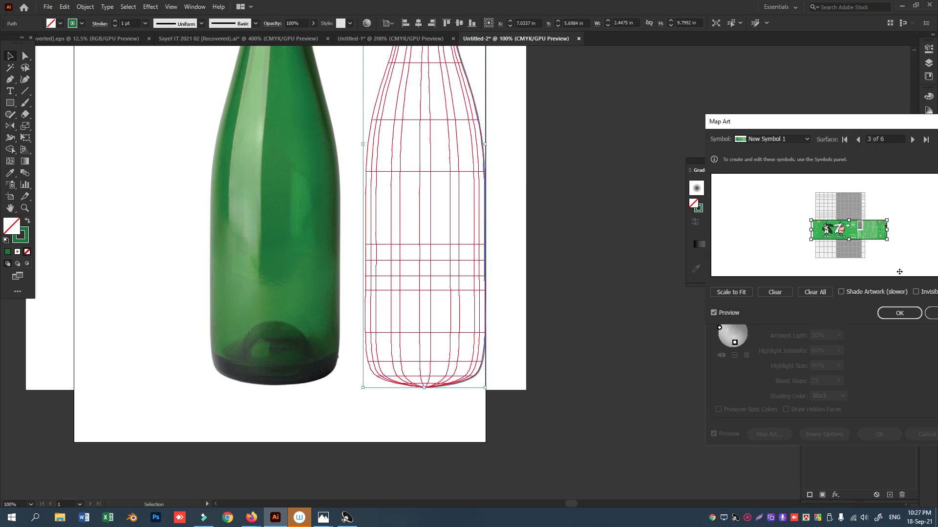
left_click(782, 292)
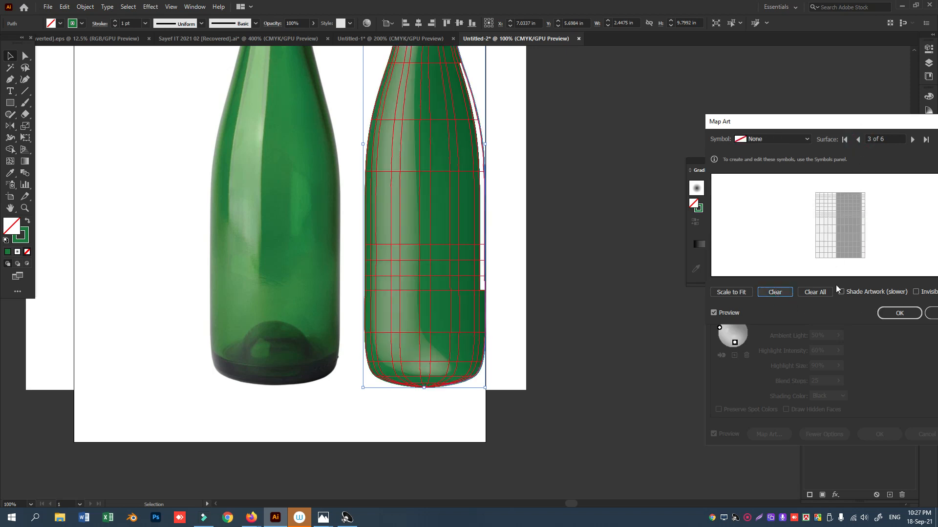
- Look through the remaining Map Art surfaces up to 6 of 6 and return to surface 4 of 6
left_click(912, 140)
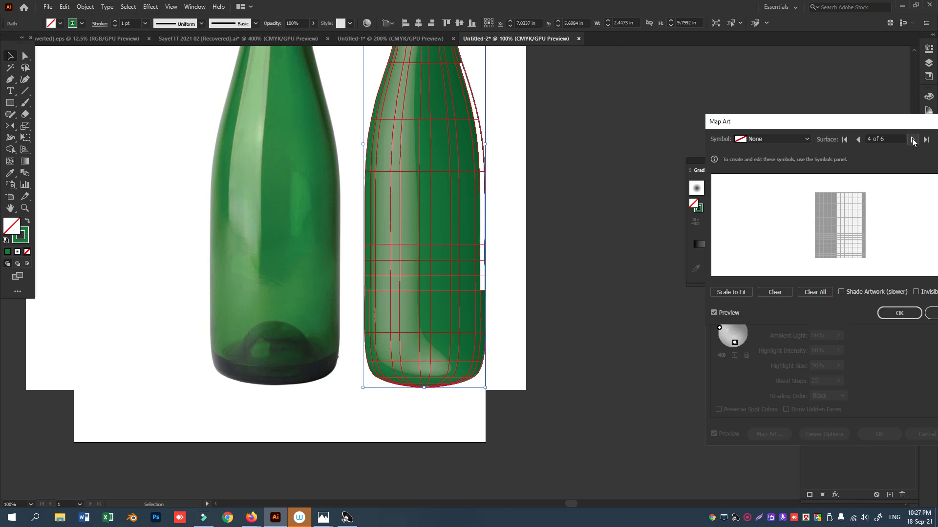
left_click(912, 140)
left_click(912, 140)
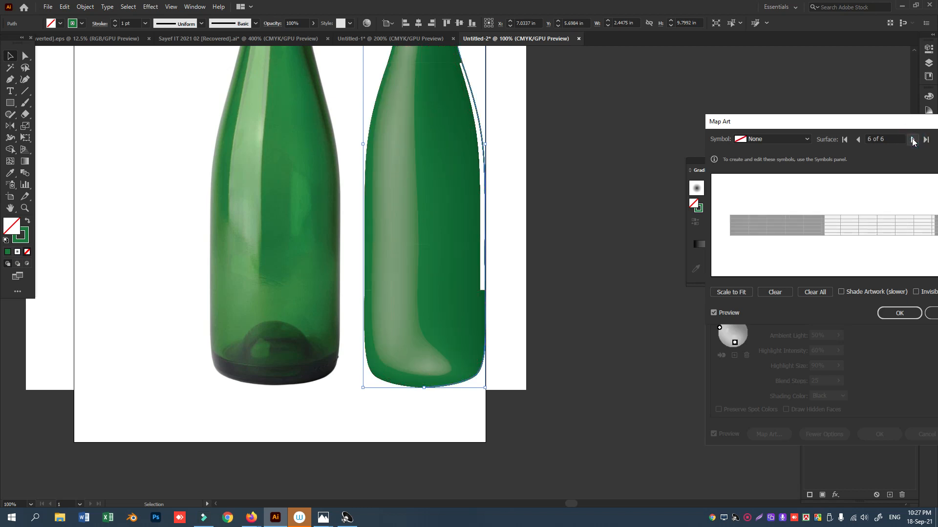
left_click(911, 141)
left_click(857, 140)
left_click(857, 140)
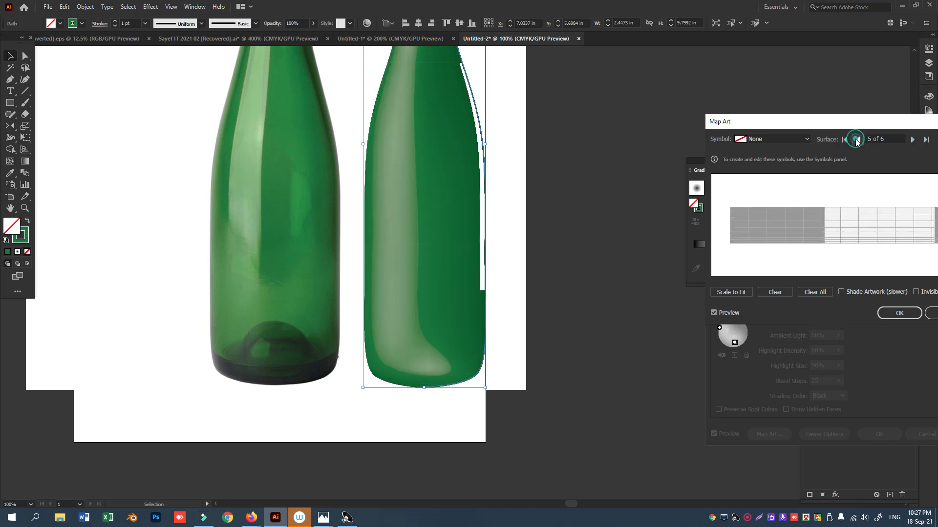
left_click(857, 140)
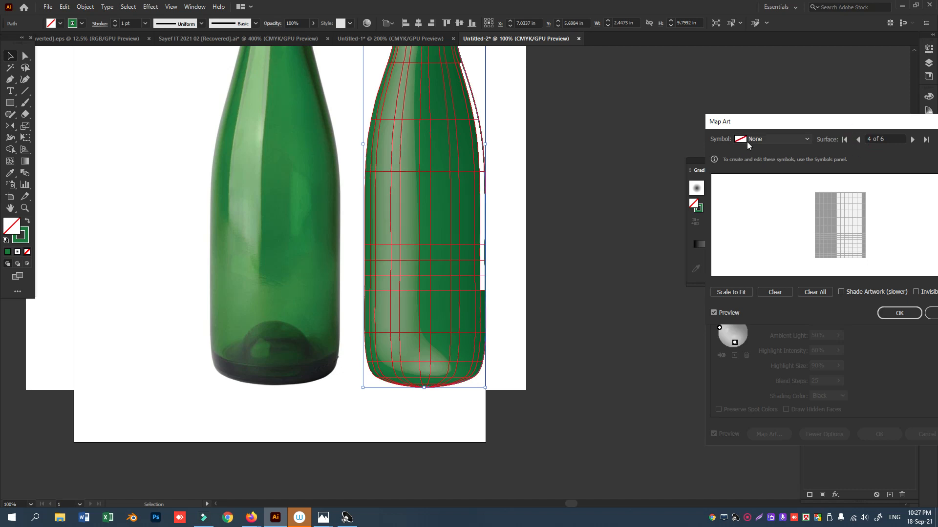
- Try mapping New Symbol 1 onto surface 4 of 6, rotated to nearly vertical, and clear it from that surface
left_click(773, 139)
left_click(764, 232)
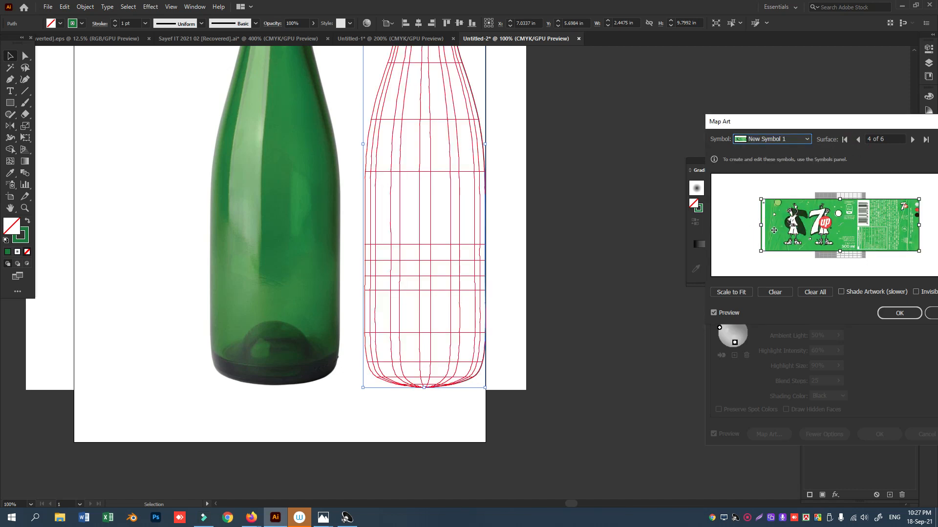
left_click_drag(903, 237, 892, 229)
left_click_drag(914, 185, 903, 226)
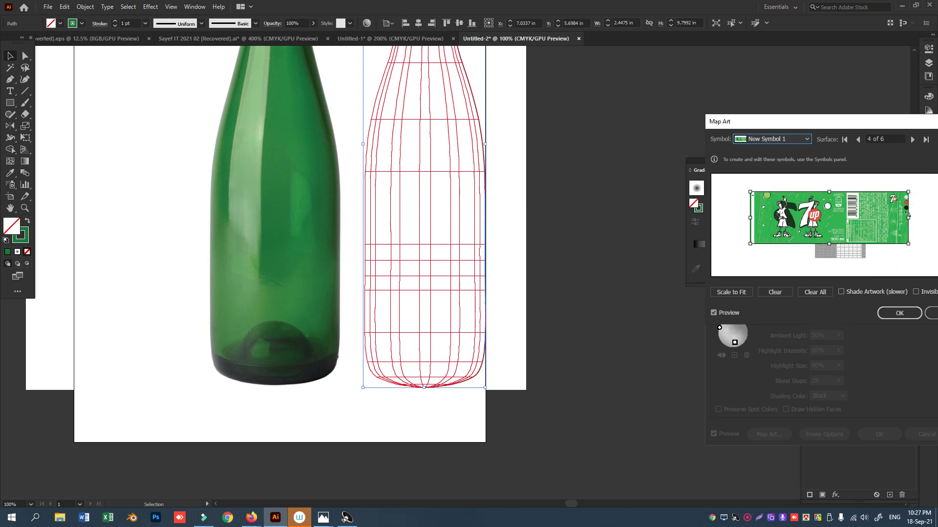
left_click_drag(913, 190, 871, 211)
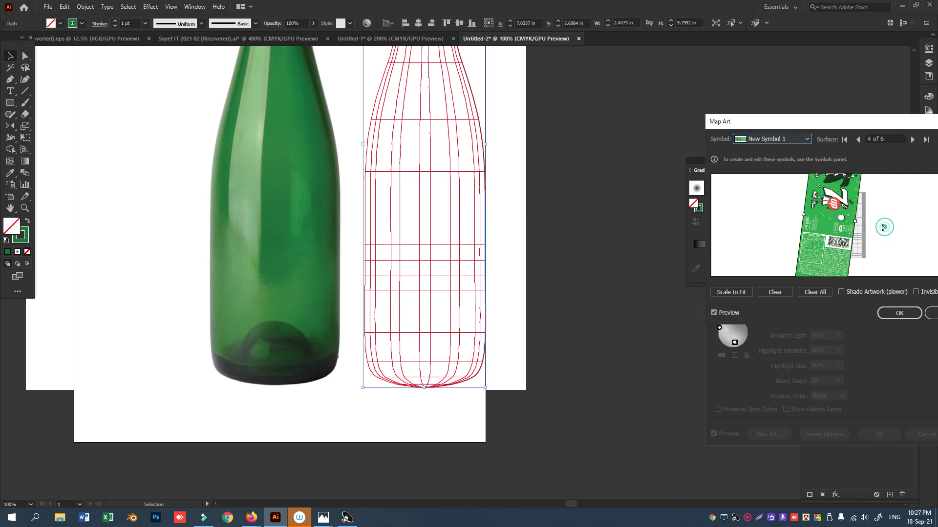
left_click(775, 293)
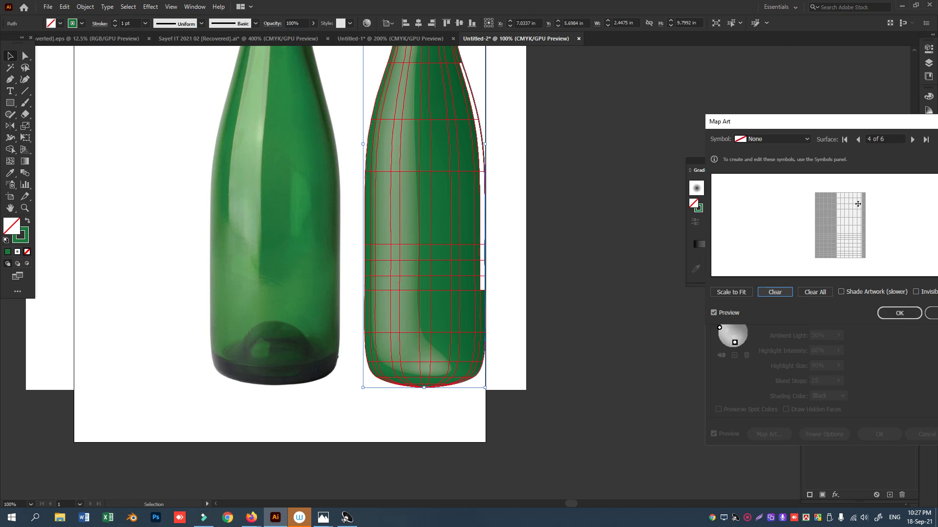
- Map New Symbol 1 onto surface 4 of 6, scaled down to a horizontal band across the middle of the surface
left_click(762, 139)
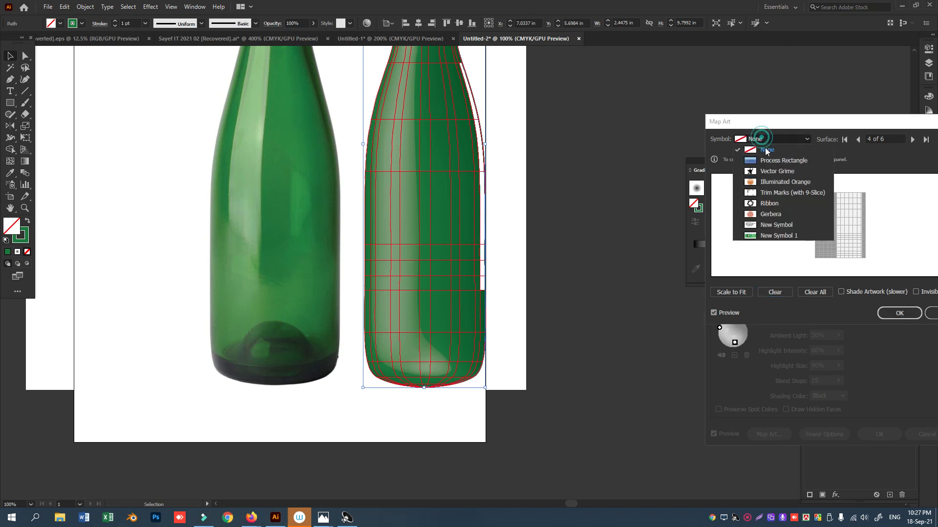
left_click(774, 236)
mouse_move(866, 220)
left_mouse_down()
mouse_move(861, 248)
mouse_move(892, 224)
mouse_move(877, 225)
left_mouse_up()
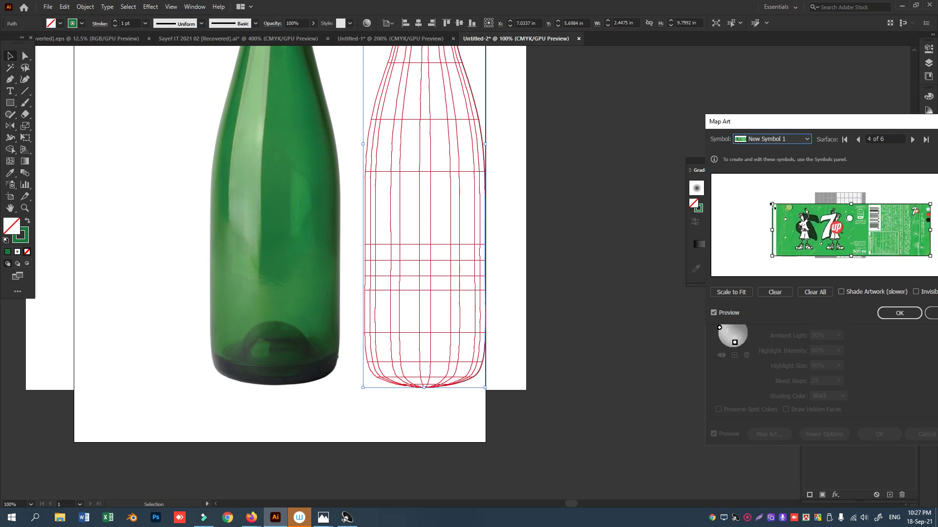
left_click_drag(773, 205, 832, 226)
left_click_drag(903, 240, 865, 231)
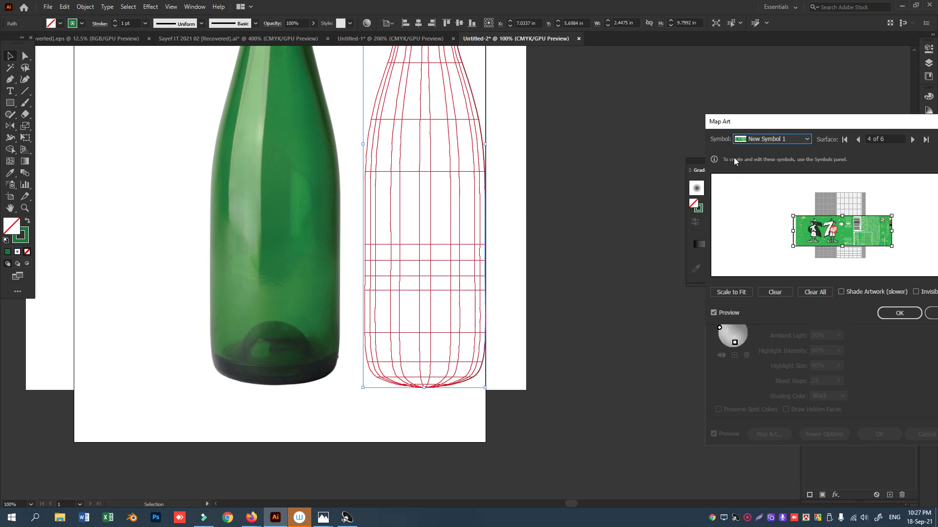
- Turn on Shade Artwork for the mapped label and apply the Map Art and 3D Revolve settings
left_click_drag(815, 128, 720, 125)
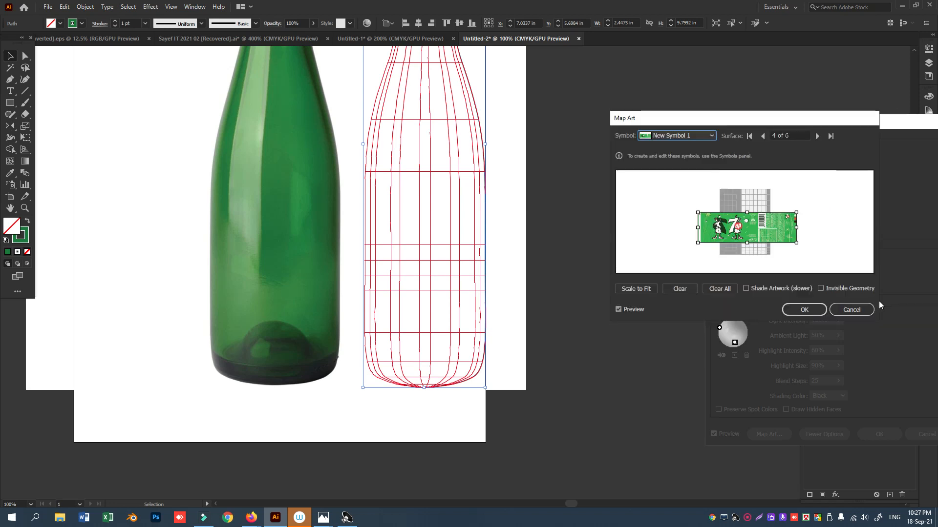
left_click(761, 289)
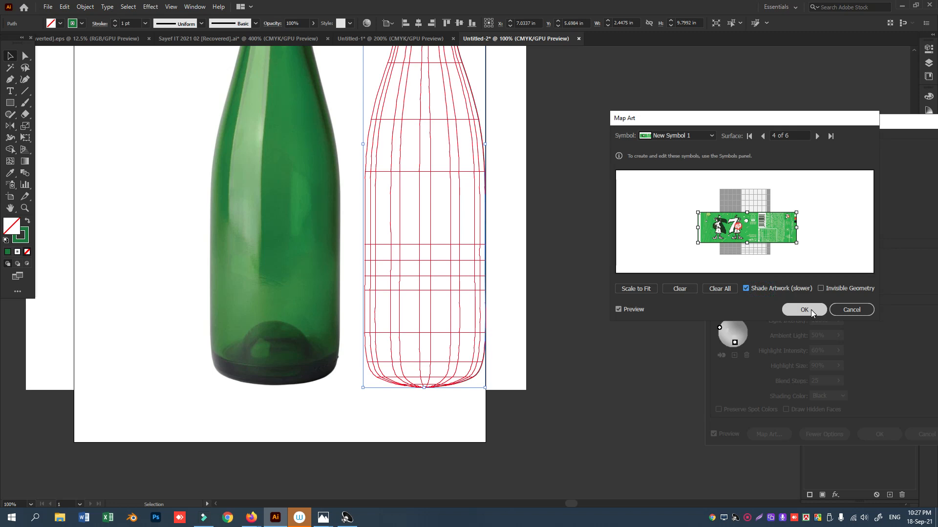
left_click(811, 310)
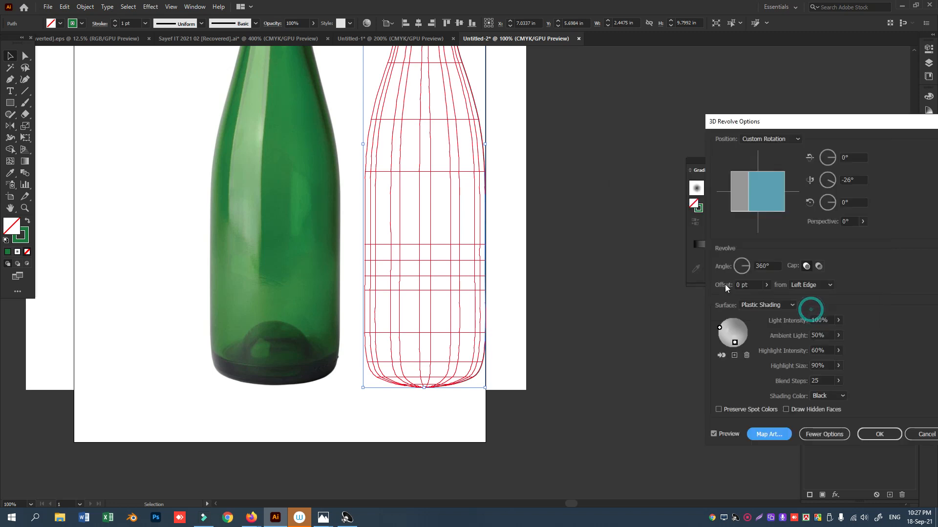
left_click(873, 435)
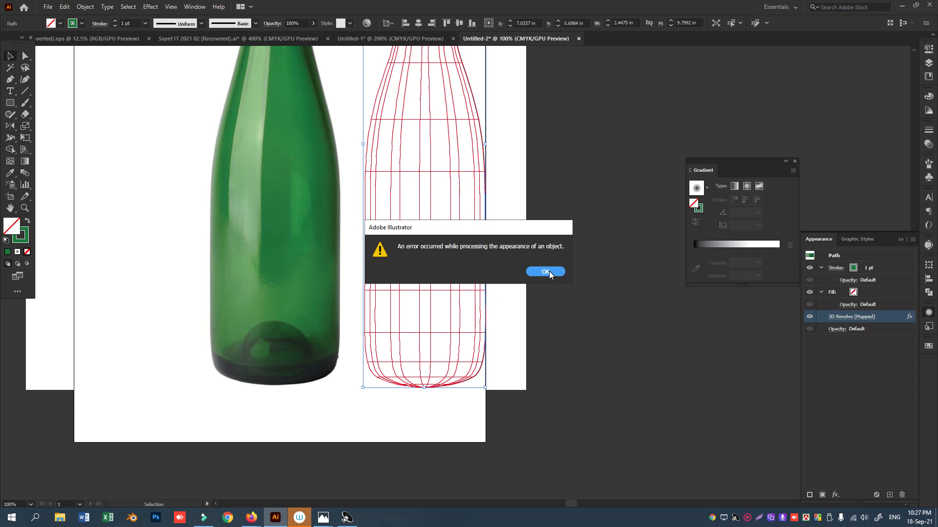
left_click(545, 272)
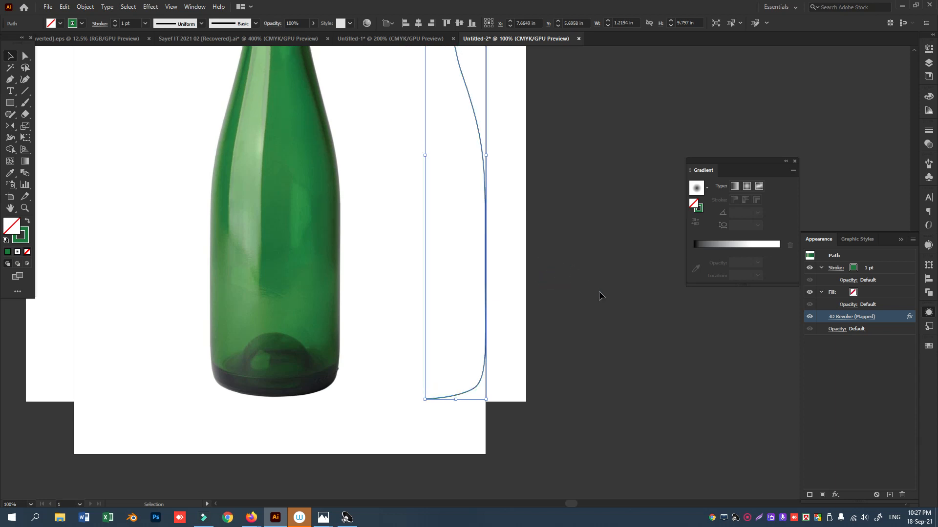
- Delete the reference photo of the green bottle, keeping the traced profile path
left_click(599, 292)
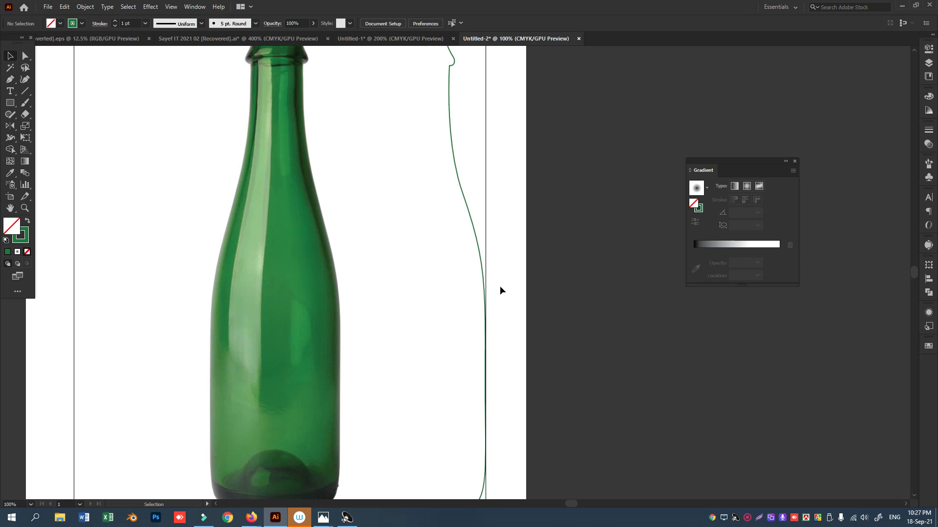
scroll(525, 269, "up", 3)
scroll(525, 269, "down", 3)
left_click_drag(169, 174, 373, 345)
scroll(374, 332, "up", 1)
key("Delete")
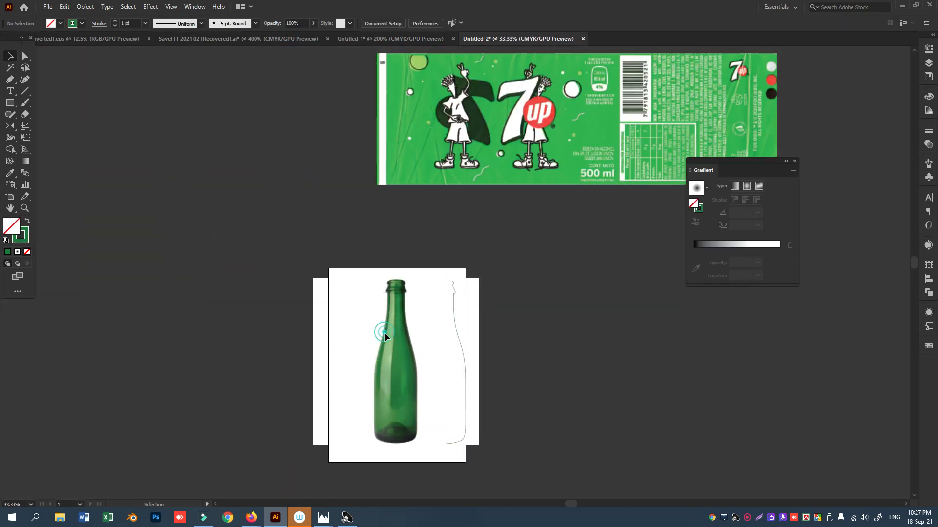
left_click(385, 323)
key("Delete")
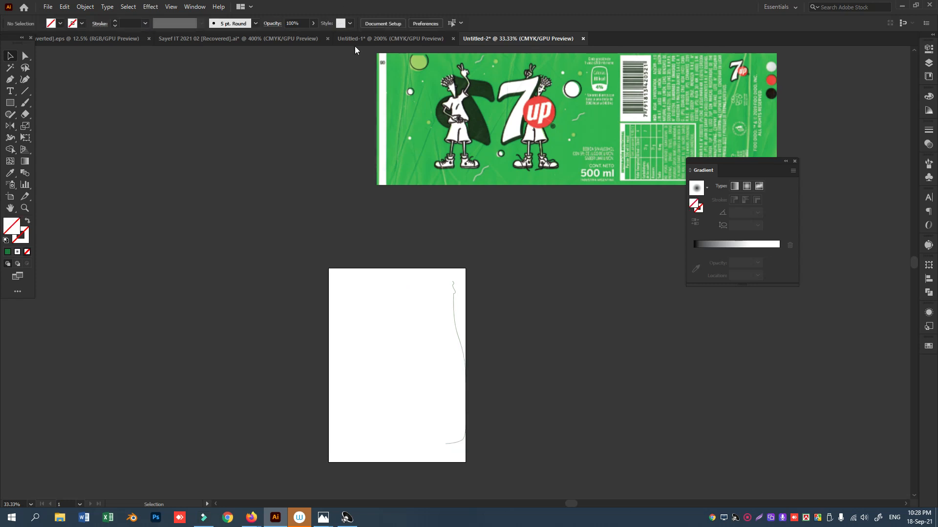
- Close the three other open documents, leaving only the bottle document Untitled-2 open
left_click(389, 42)
left_click(453, 39)
left_click(518, 271)
left_click(290, 39)
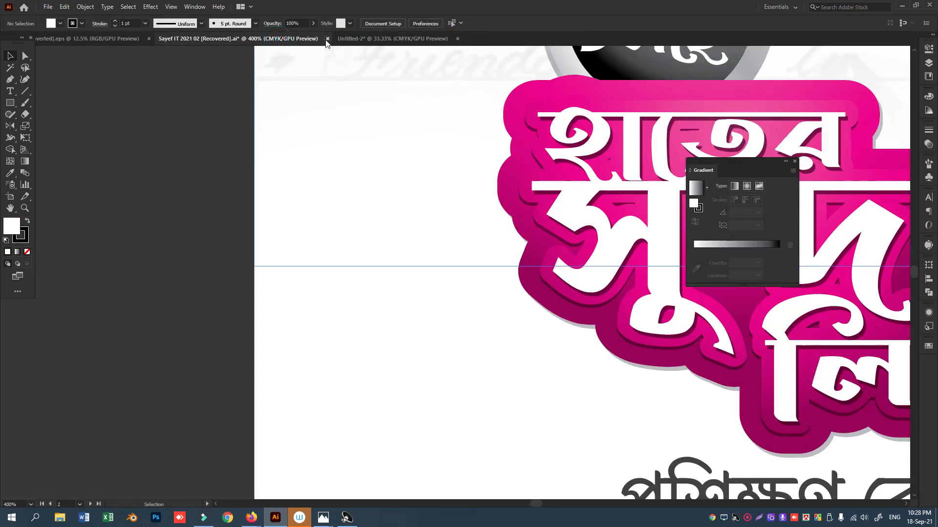
left_click(327, 39)
left_click(517, 272)
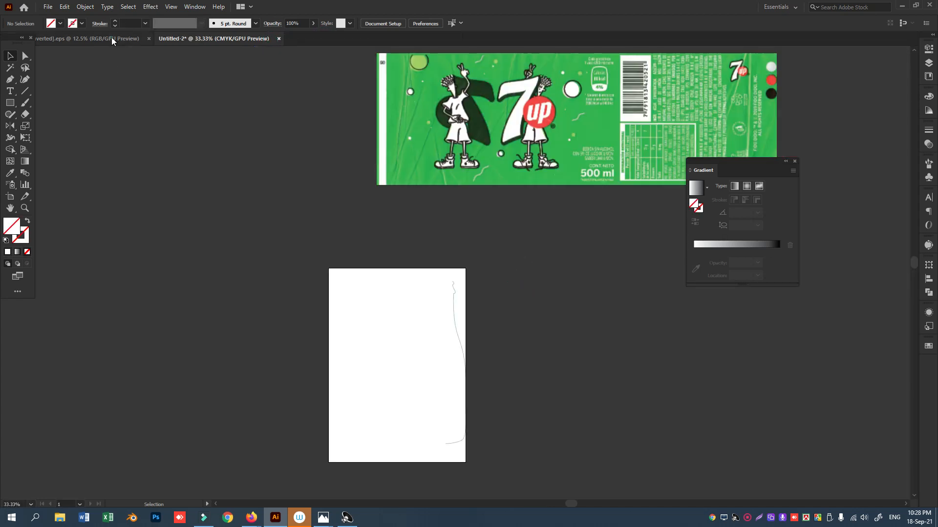
left_click(127, 39)
left_click(149, 38)
left_click(289, 157)
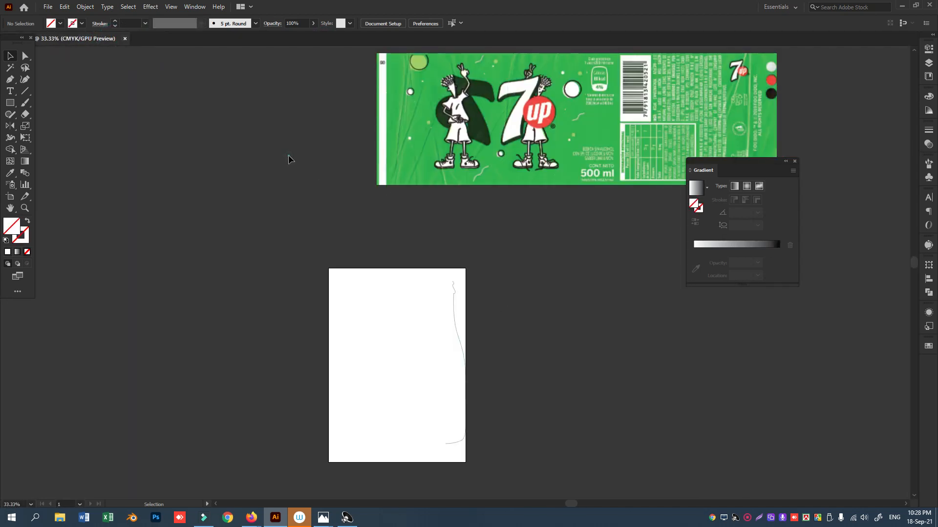
left_click_drag(491, 289, 433, 351)
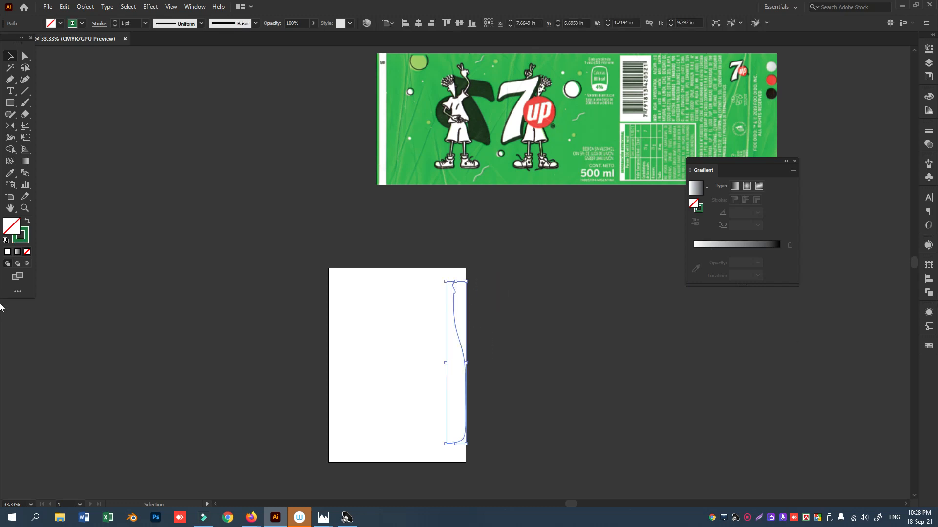
left_click(930, 313)
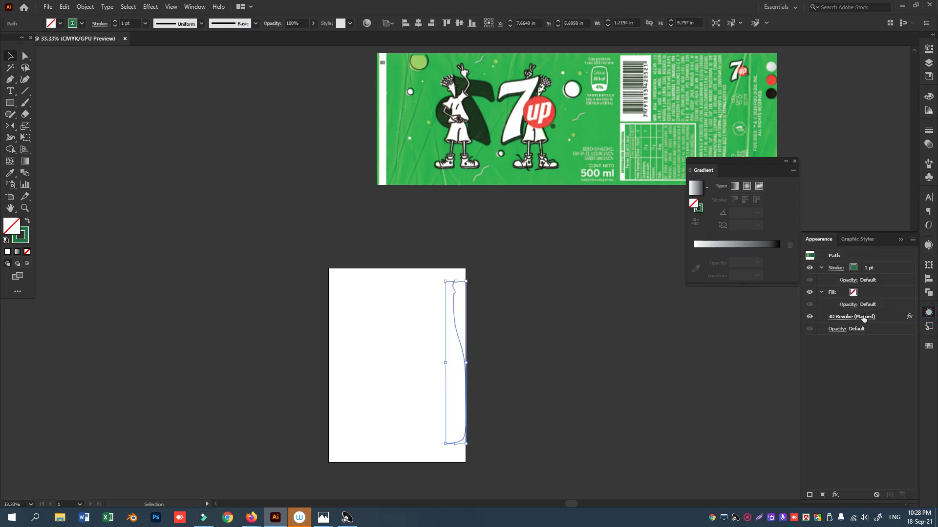
left_click(527, 357)
left_click_drag(509, 271, 422, 332)
left_click(22, 238)
left_click(552, 337)
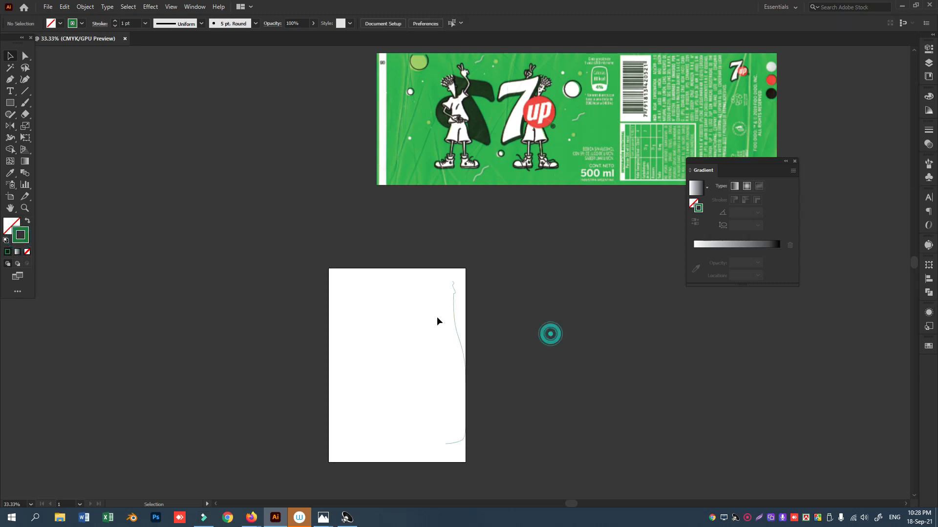
- Try reopening the profile path's 3D Revolve (Mapped) effect, toggle its preview, and cancel the settings
left_click(454, 309)
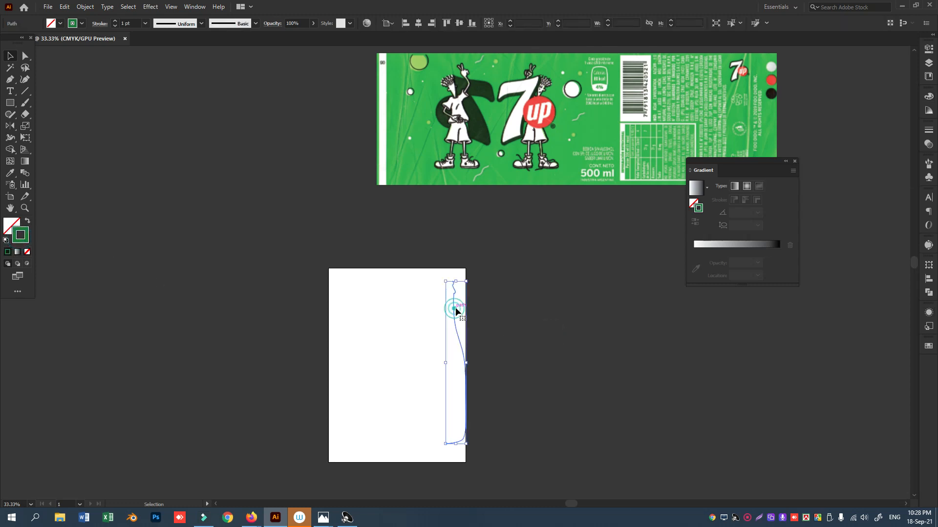
left_click(929, 313)
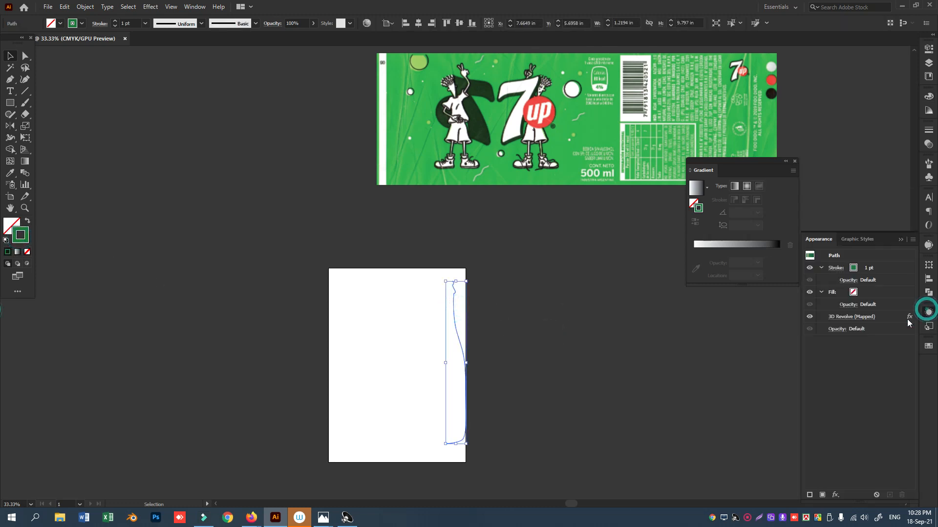
left_click(853, 317)
left_click(727, 433)
left_click(726, 433)
left_click(923, 433)
left_click(585, 308)
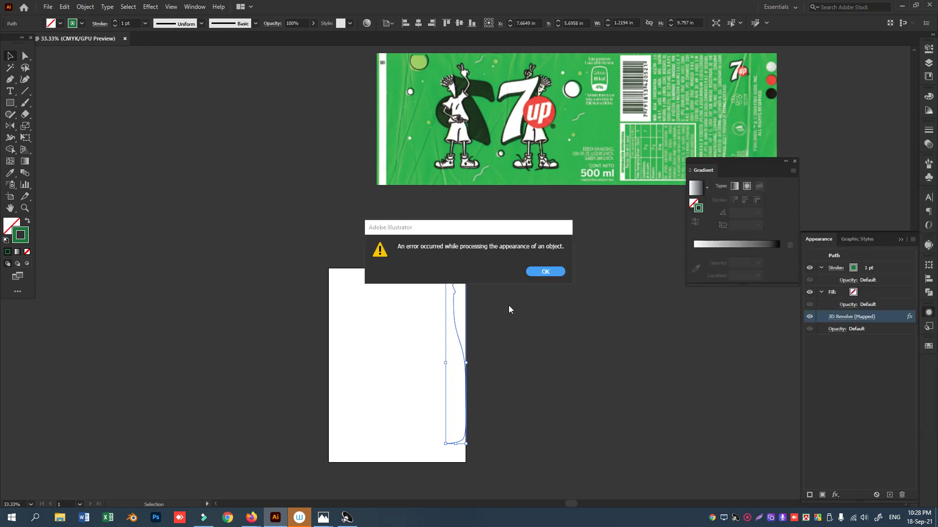
left_click(558, 272)
- Move the bottle profile path from the artboard's edge toward its middle, to about X 4.86 in
scroll(561, 304, "up", 5)
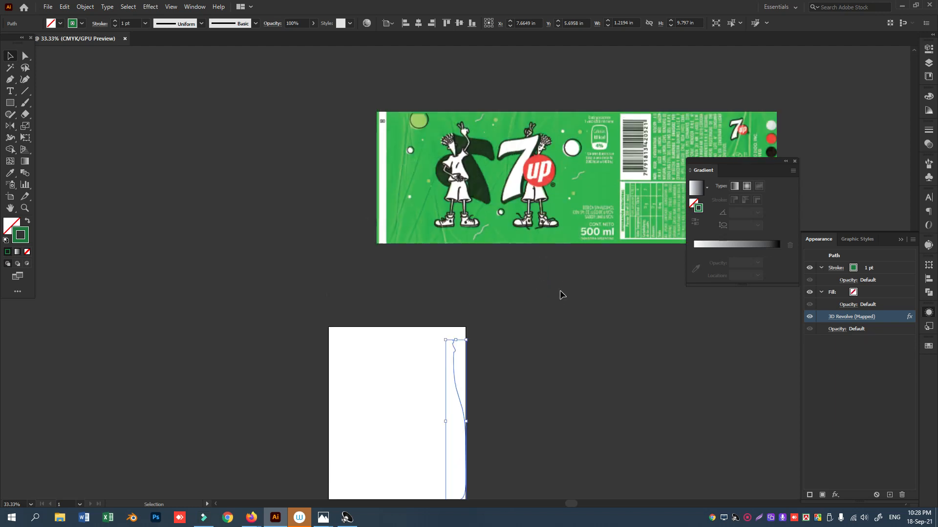
scroll(561, 292, "down", 7)
left_click(568, 274)
key("ctrl+plus")
key("ctrl+plus")
key("ctrl+plus")
scroll(458, 204, "down", 3)
left_click_drag(451, 195, 312, 185)
scroll(557, 251, "down", 3)
key("ctrl+minus")
key("ctrl+minus")
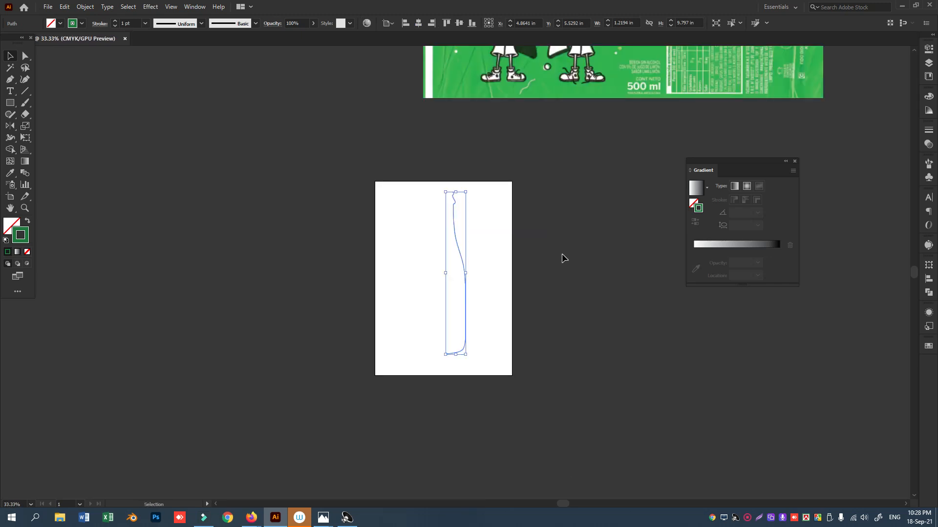
- Delete the 7up label symbol above the artboard and select the bottle profile path
scroll(569, 272, "up", 3)
left_click_drag(439, 50, 618, 274)
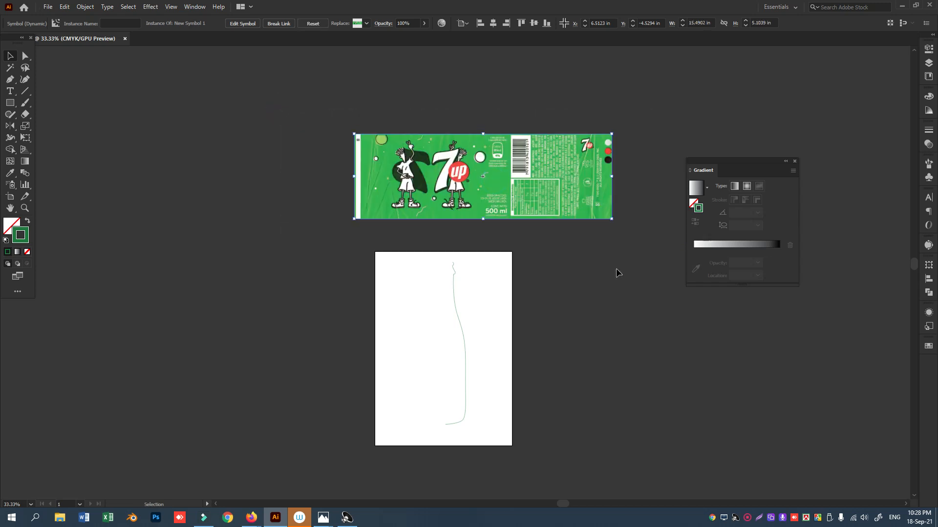
key("Delete")
left_click_drag(499, 270, 437, 362)
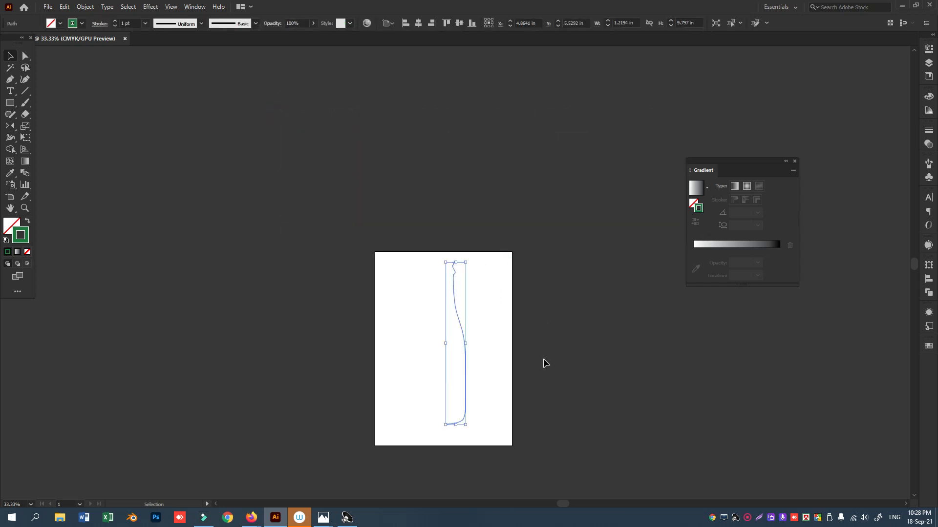
- Bring up the Realtek HD Audio Manager window and close it
left_click(347, 518)
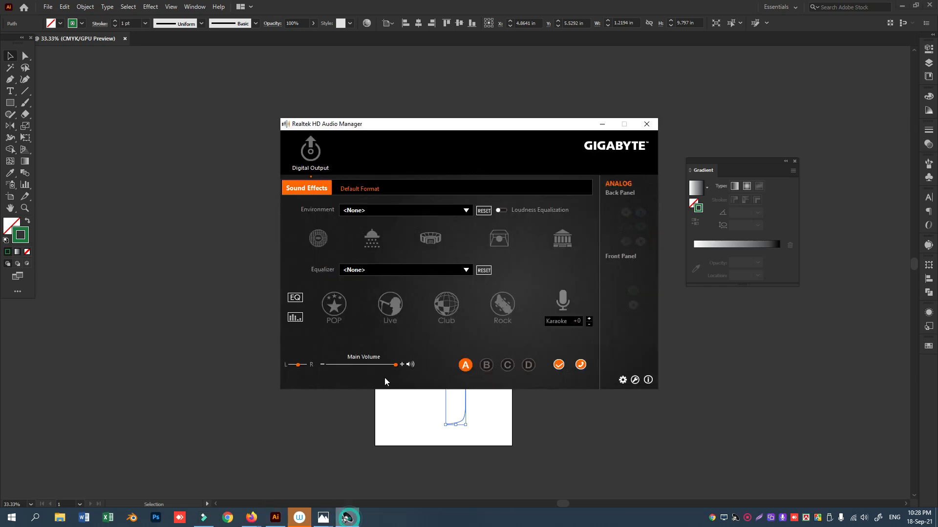
left_click(646, 123)
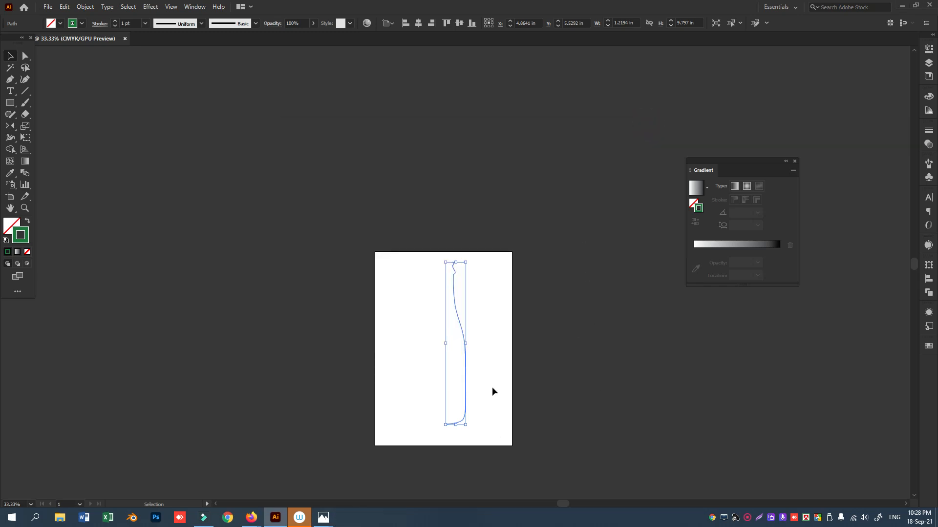
- Switch to Firefox, look through the 7up label image results, and check the Meet call tab
mouse_move(254, 519)
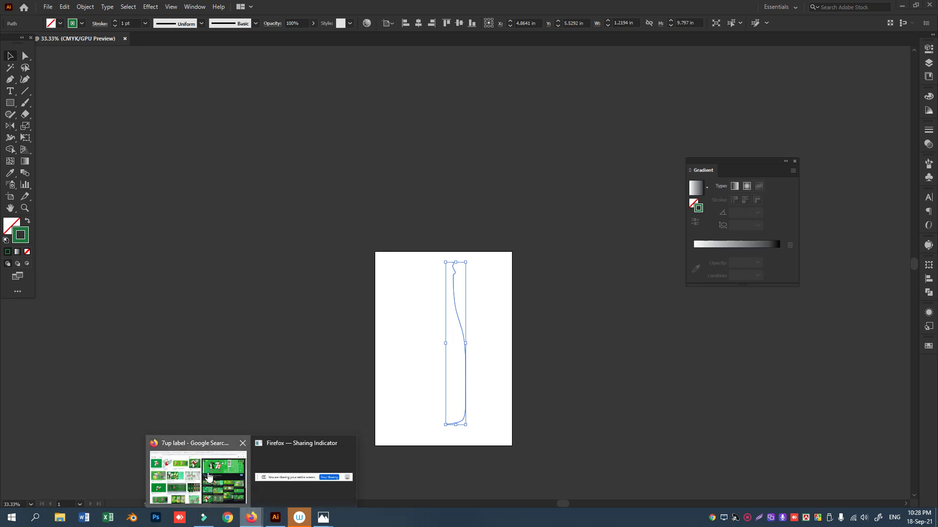
left_click(207, 476)
scroll(382, 375, "down", 10)
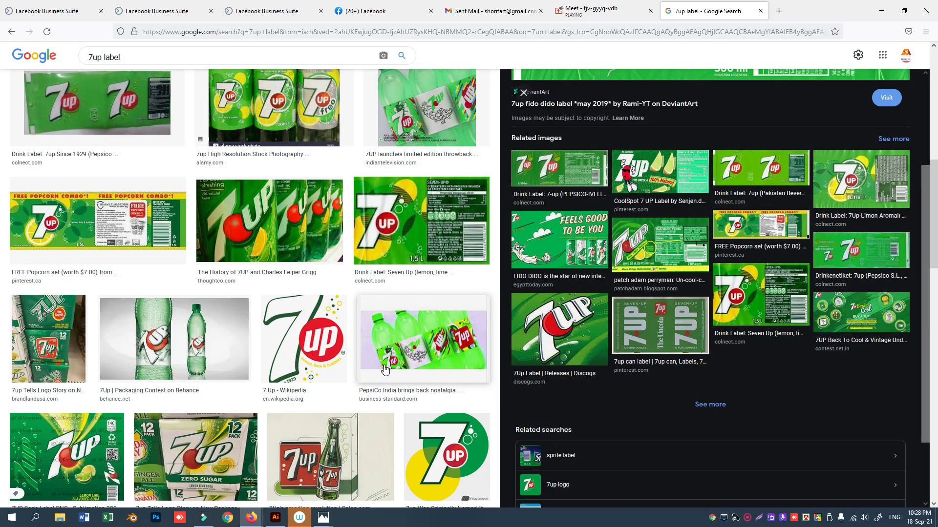
scroll(385, 370, "down", 6)
scroll(334, 361, "down", 5)
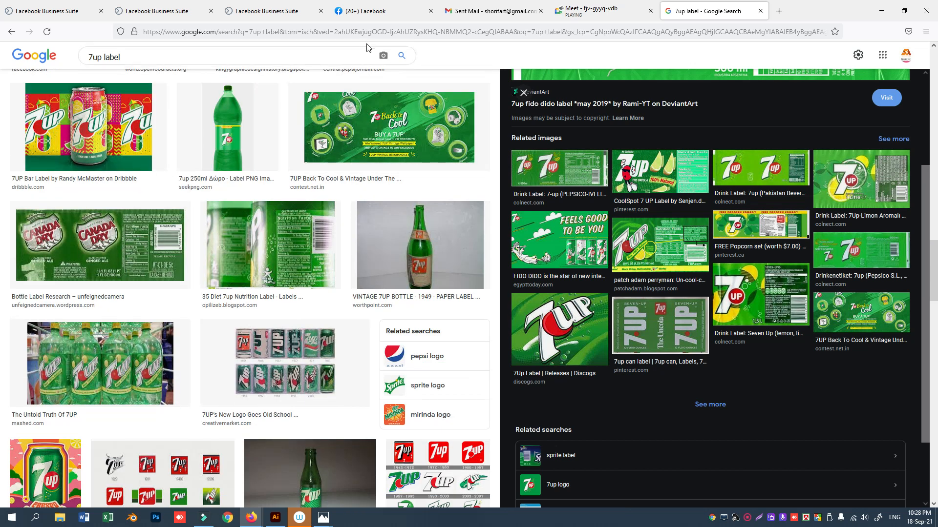
left_click(606, 14)
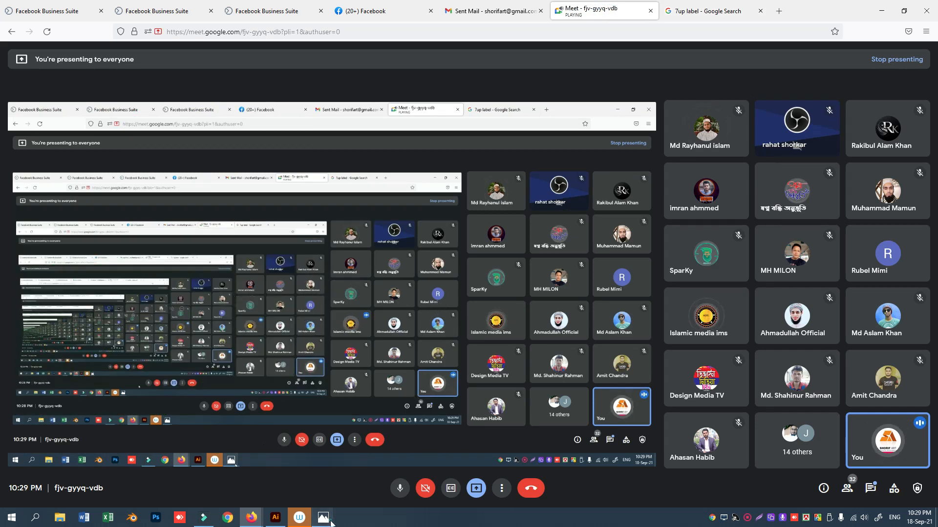
- Close the two Photos windows showing the Alvi's Math Point artwork and the business card mockup
mouse_move(324, 517)
left_click(338, 460)
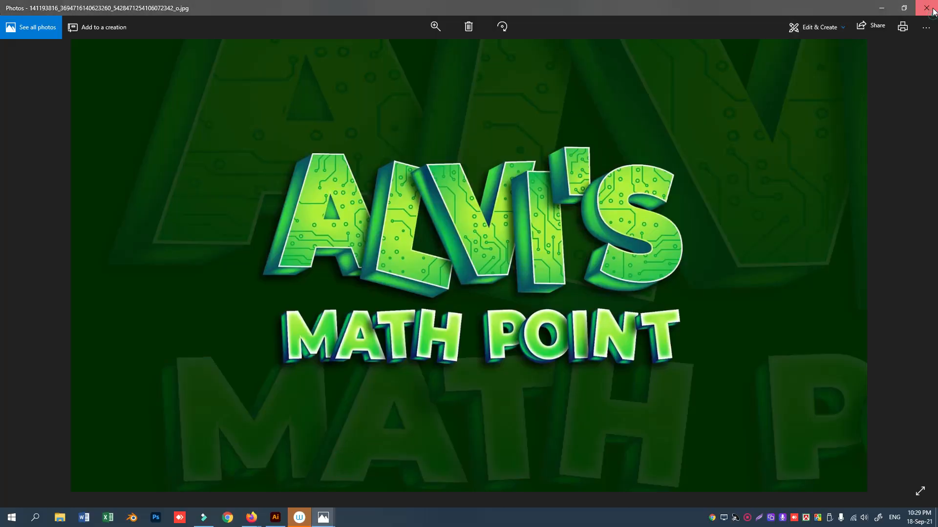
left_click(928, 8)
left_click(323, 517)
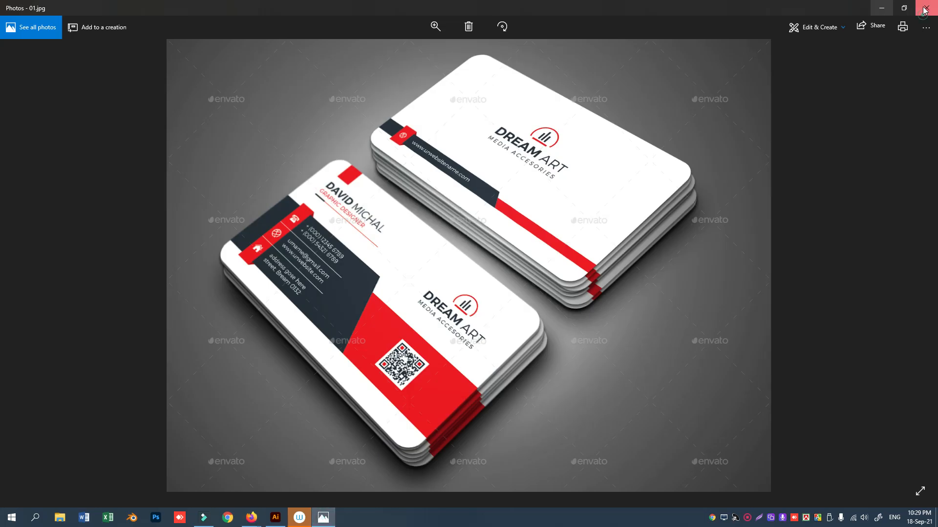
left_click(927, 8)
- Return to Illustrator, close the bottle document without saving, and quit the program
left_click(274, 517)
scroll(436, 264, "up", 2)
left_click_drag(375, 232, 530, 440)
left_click(124, 38)
left_click(516, 269)
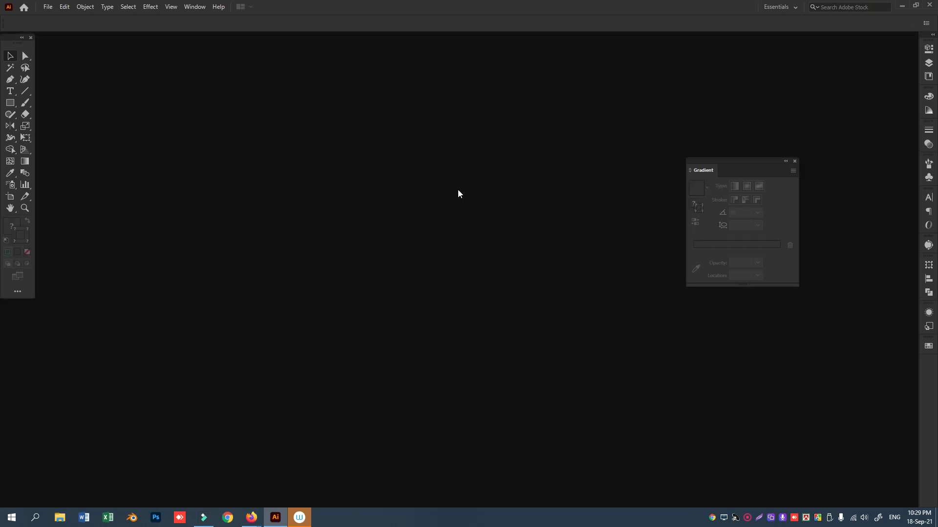
left_click(927, 6)
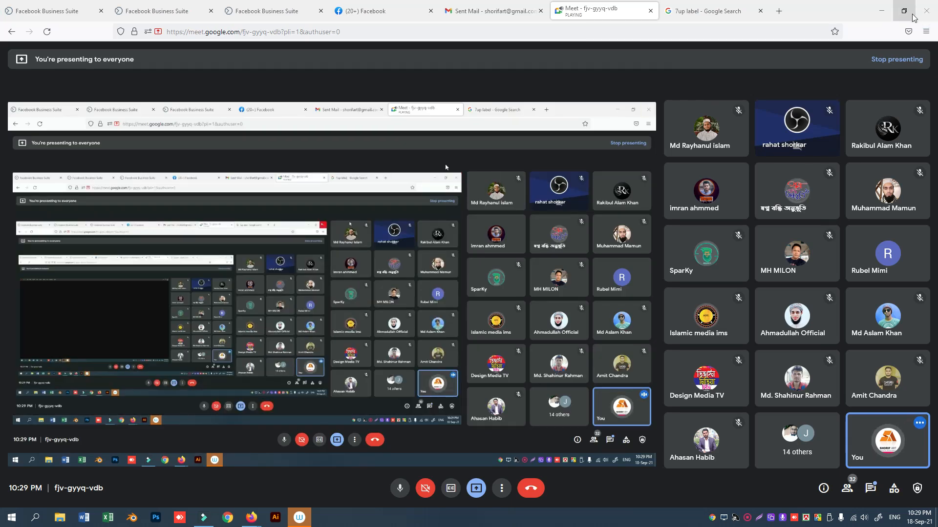
- Minimize the Firefox window and refresh the desktop
left_click(887, 9)
right_click(464, 126)
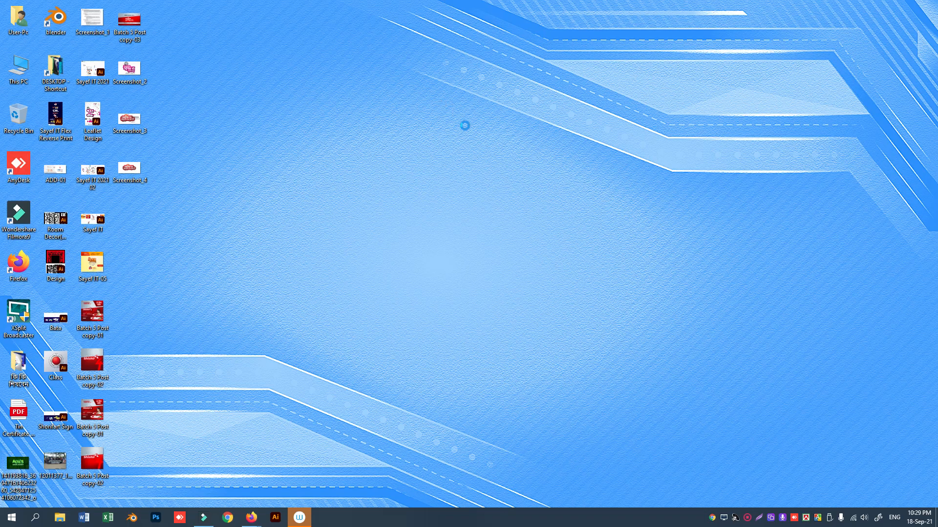
right_click(441, 101)
left_click(464, 128)
right_click(404, 102)
left_click(427, 131)
right_click(386, 102)
left_click(411, 131)
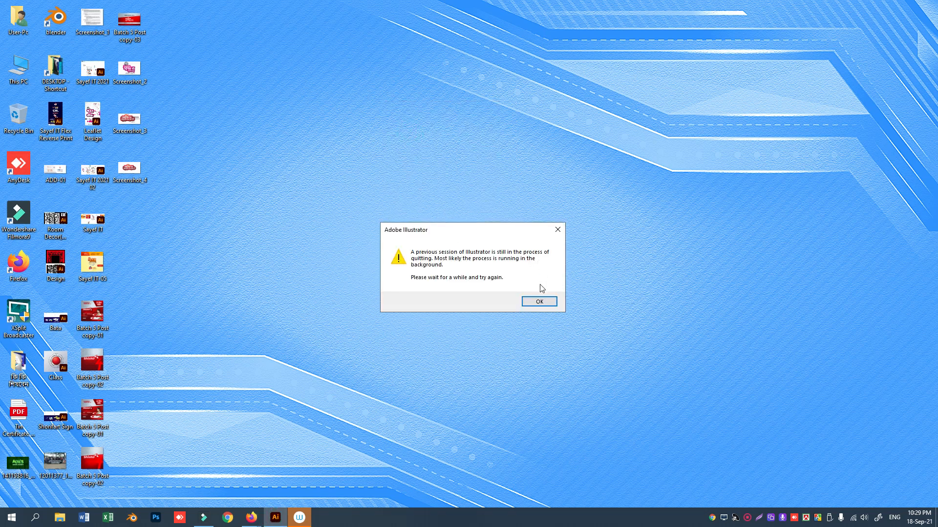
- Dismiss the Illustrator alert, refresh the desktop, and start Illustrator again
left_click(558, 230)
right_click(329, 129)
left_click(363, 157)
left_click(275, 517)
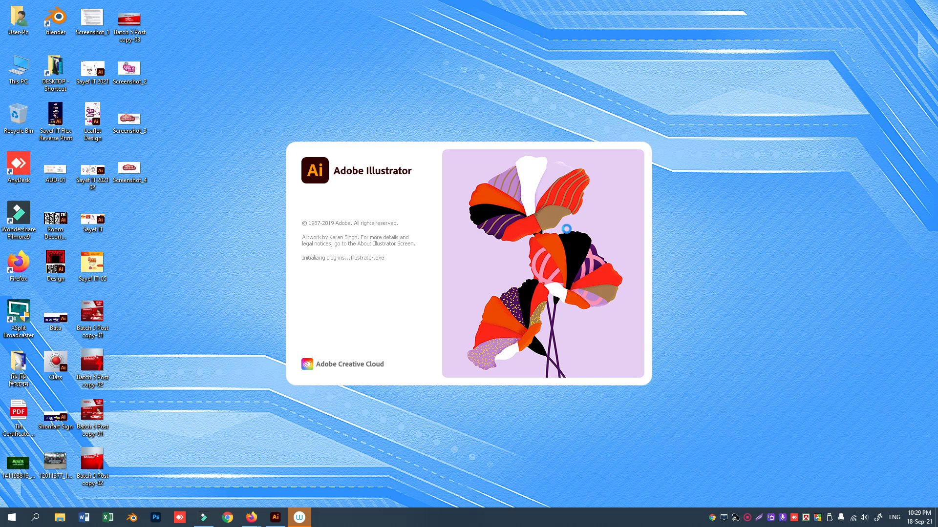
left_click(771, 519)
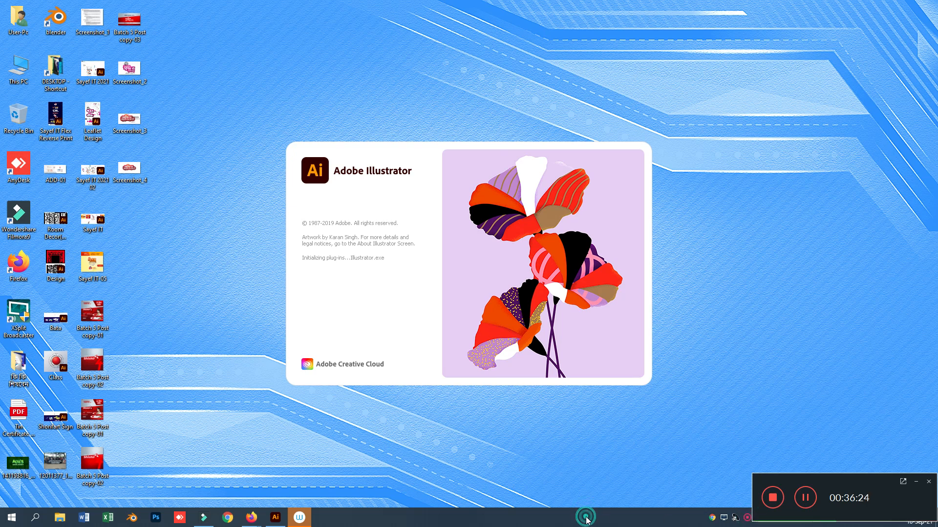
- Switch to Firefox, search Google Images for "globe", and preview the World Globe Pillow Cover and World Globe Vector Poster images
left_click(252, 517)
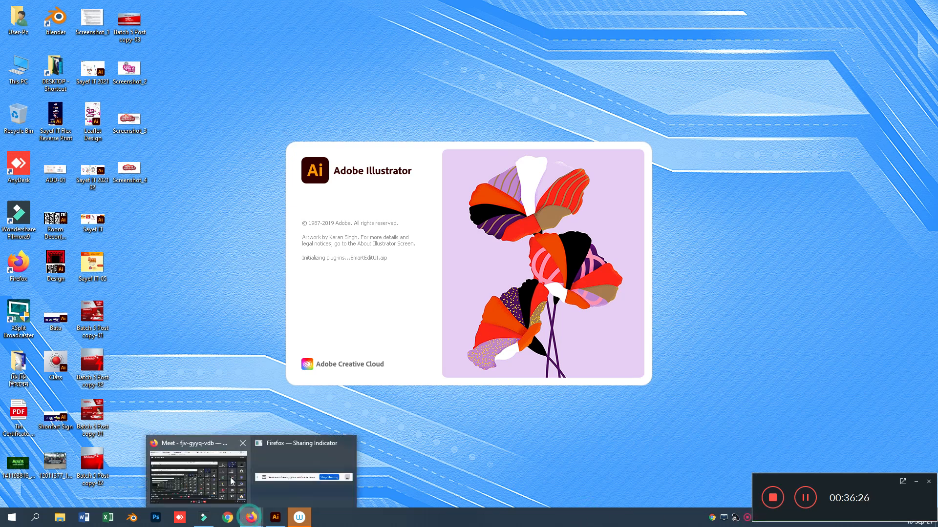
left_click(205, 470)
left_click(708, 11)
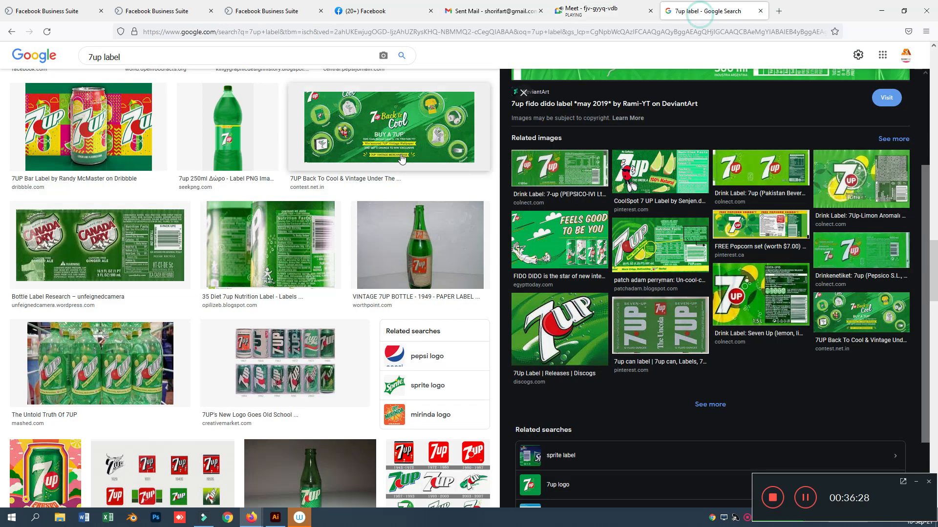
type("globe")
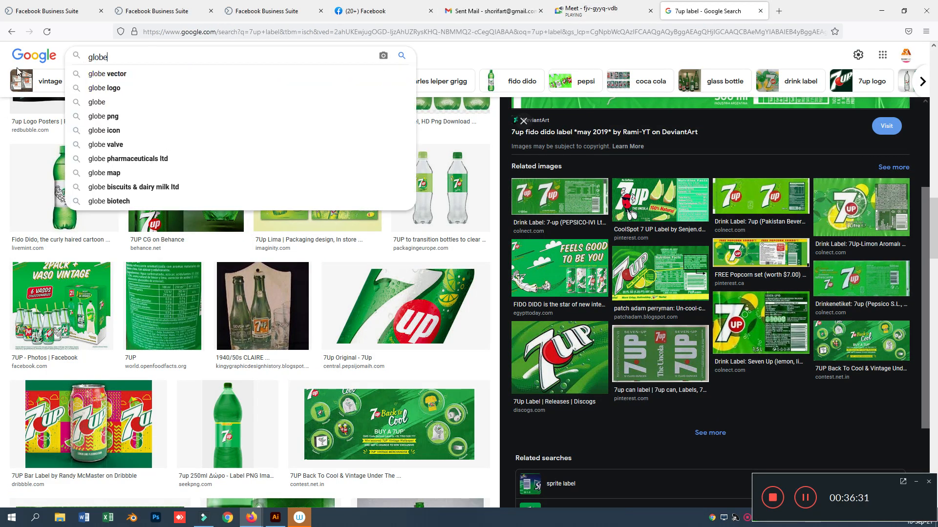
key("Return")
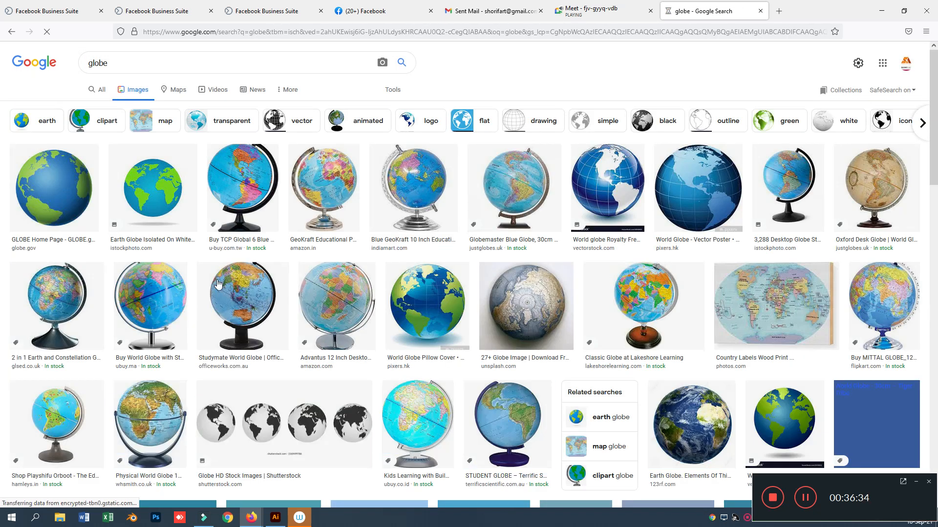
left_click(433, 310)
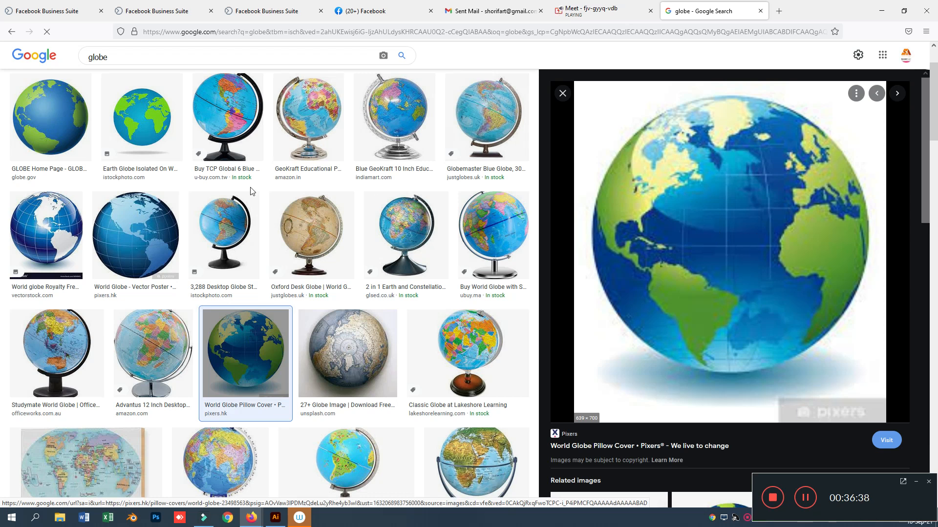
left_click(135, 234)
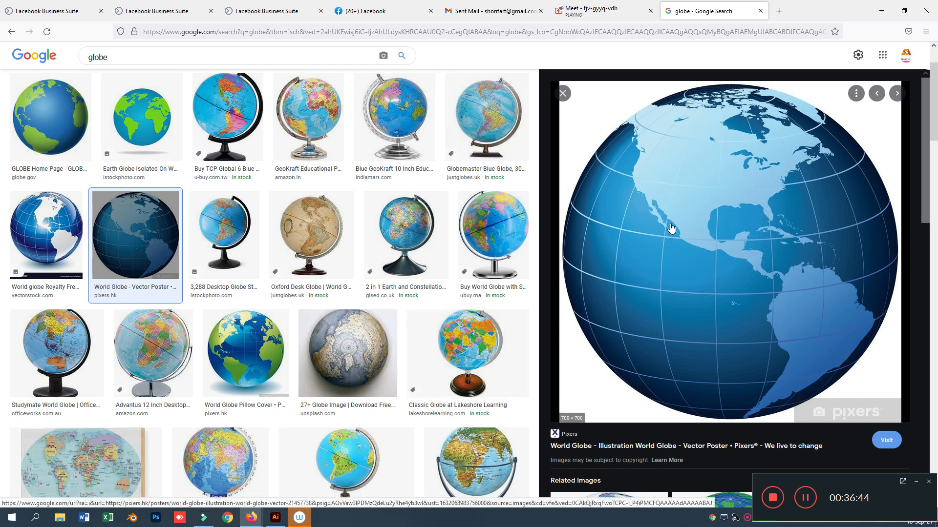
- Clear the "globe" query from the Google Images search box to make way for a new search term
scroll(391, 293, "up", 2)
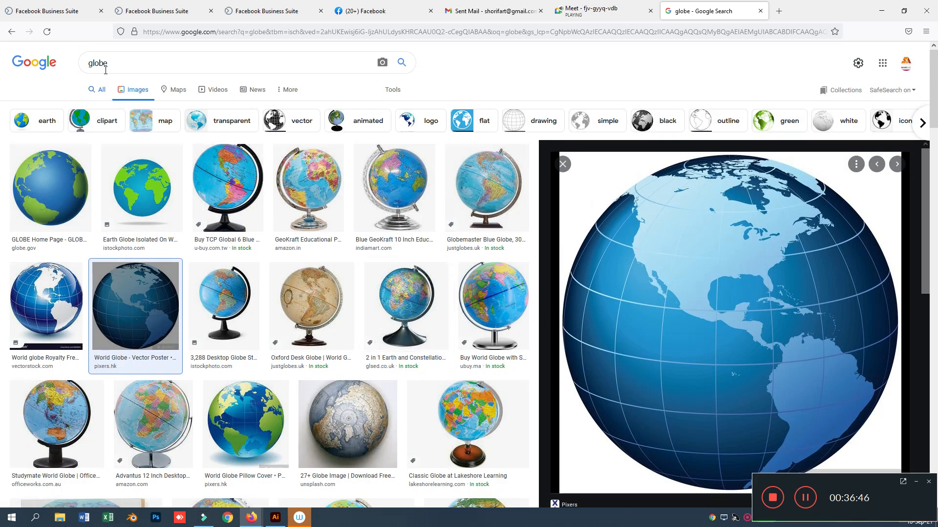
left_click_drag(133, 59, 45, 70)
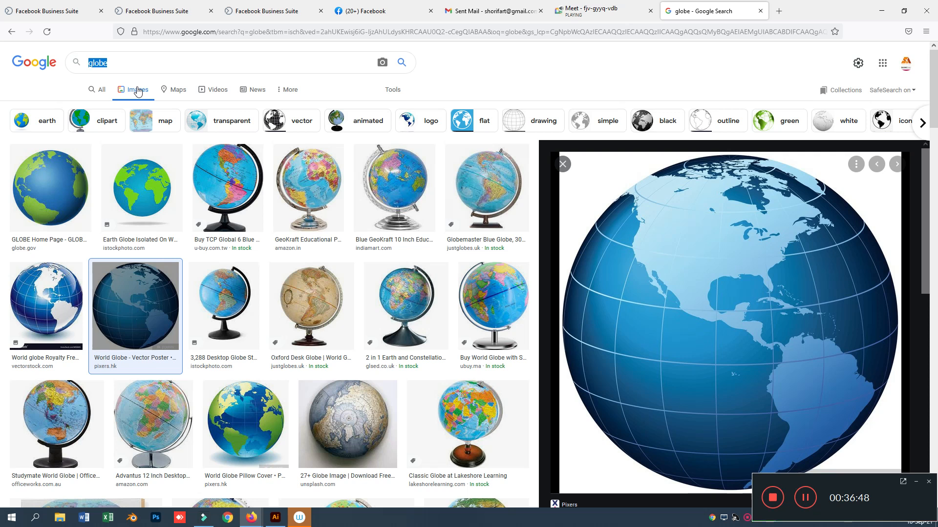
type("map")
key("BackSpace")
key("BackSpace")
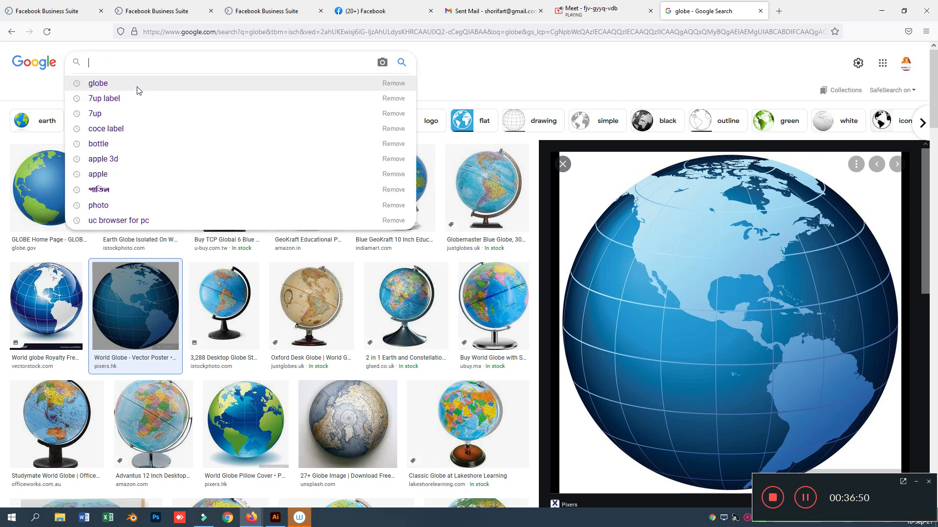
- Search Google Images for "world map" and browse the results for a plain single-color map
type("world ")
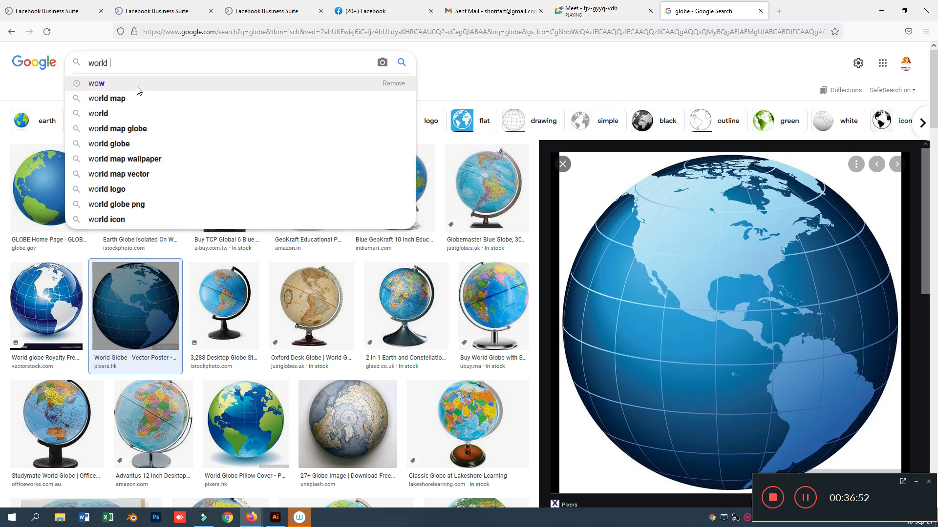
type("map")
key("Return")
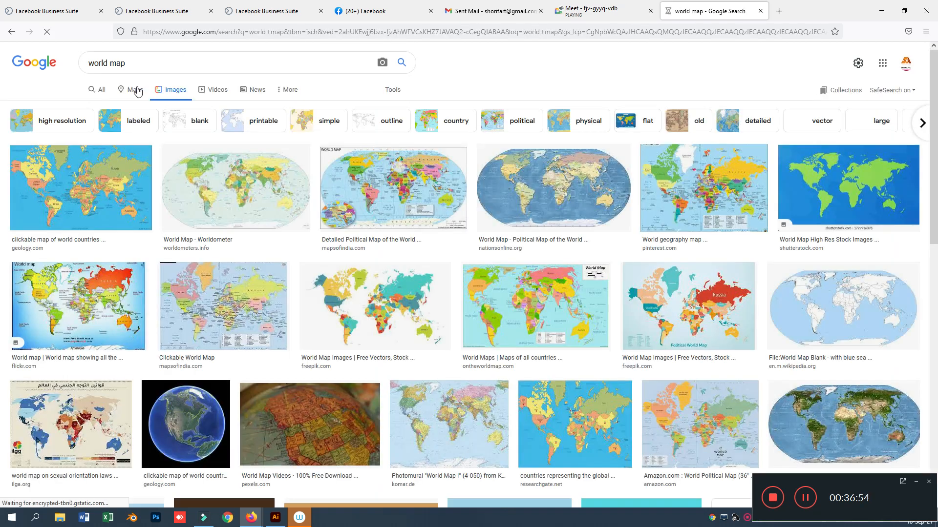
scroll(595, 337, "down", 5)
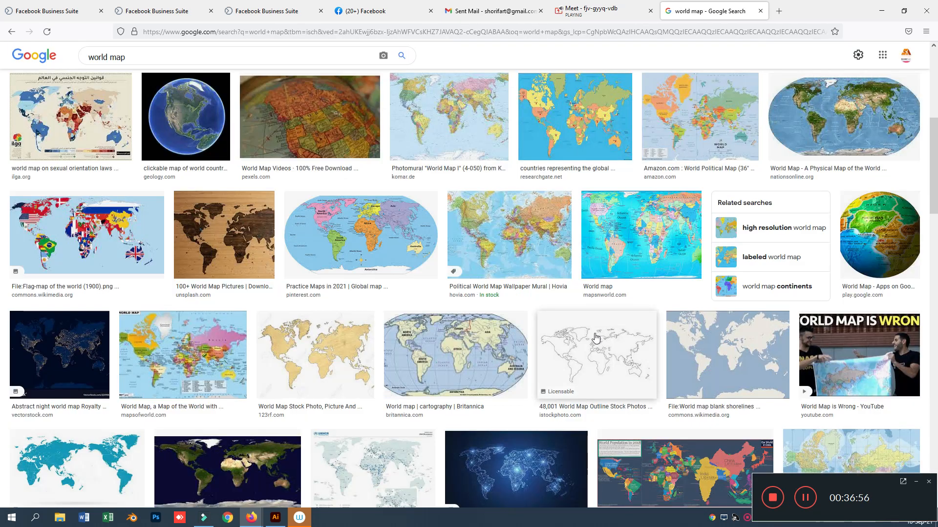
scroll(596, 337, "down", 5)
scroll(570, 358, "down", 1)
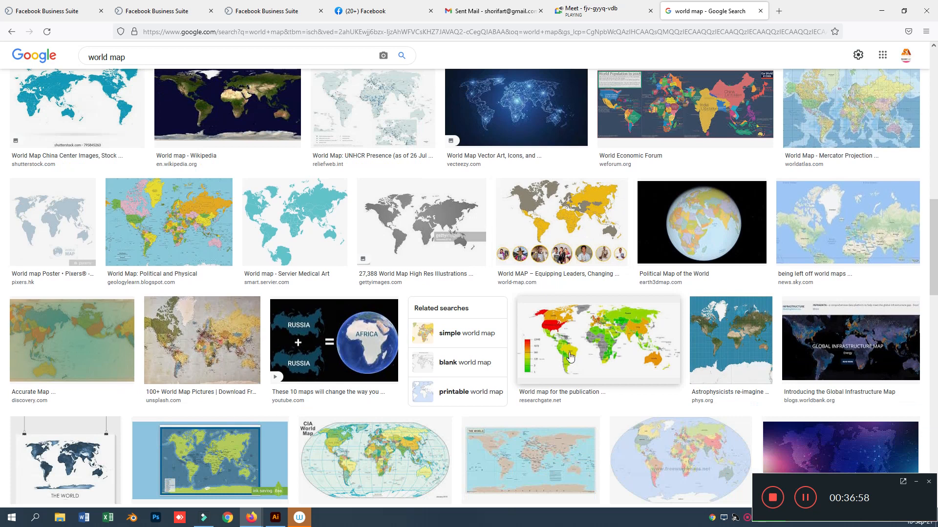
scroll(419, 331, "up", 1)
scroll(419, 331, "up", 2)
- Open the plain blue world-map-306338_1280 image from Vysnova through the related images and save it to the computer
left_click(99, 275)
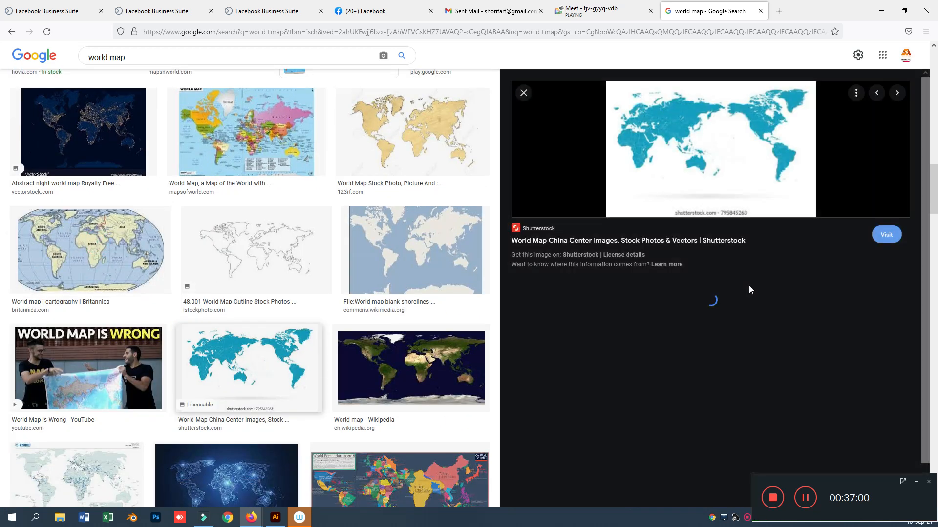
left_click(664, 320)
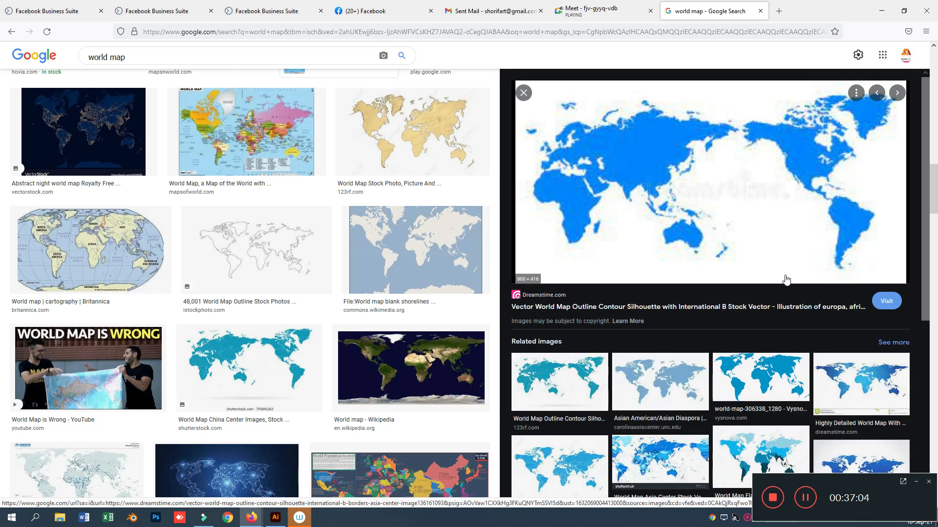
left_click(771, 386)
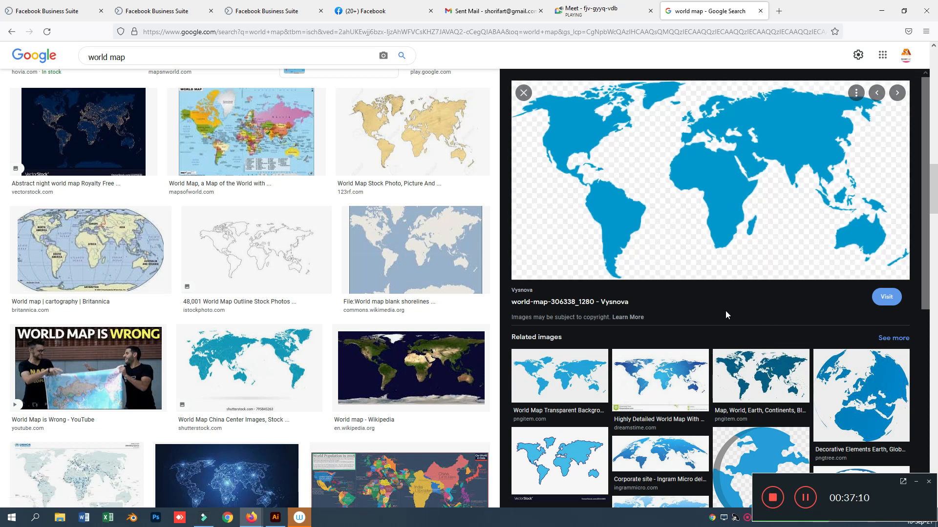
right_click(692, 162)
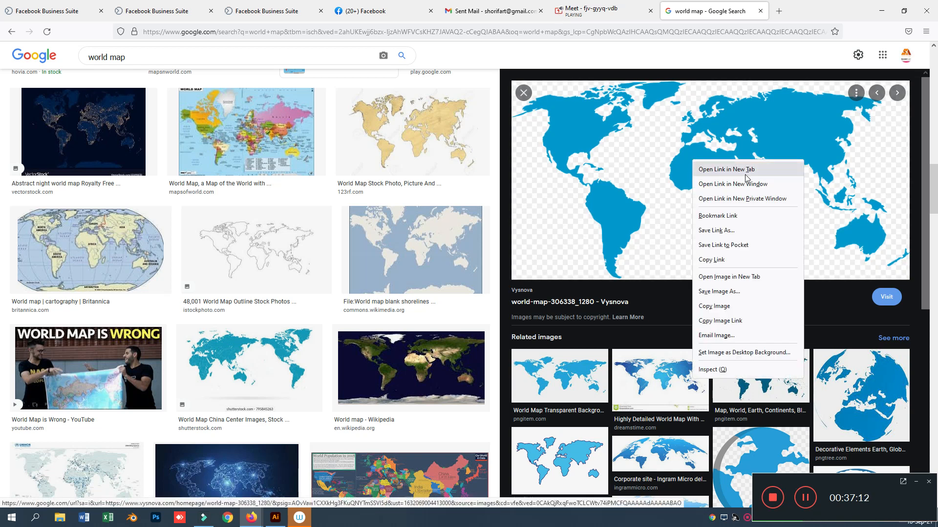
left_click(730, 292)
left_click(484, 471)
- Switch to Illustrator and create a new blank portrait document
left_click(275, 517)
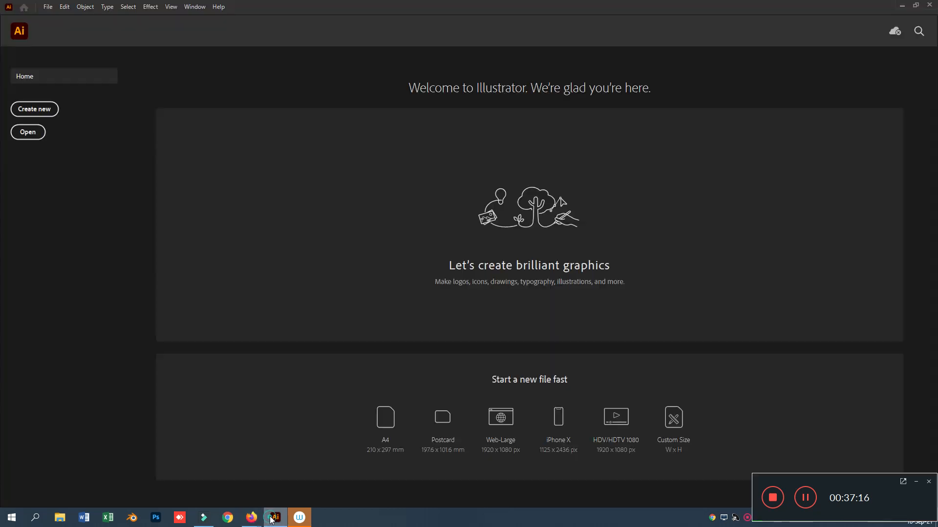
left_click(31, 109)
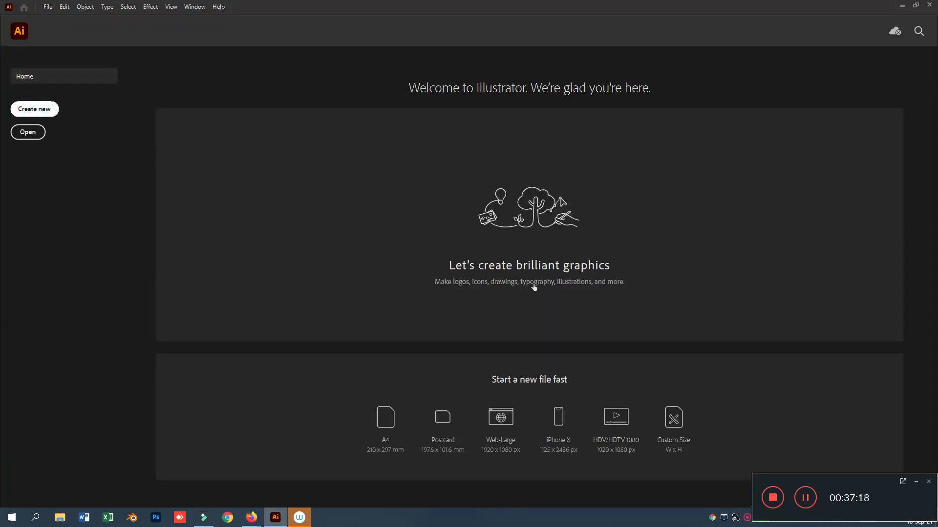
left_click(521, 348)
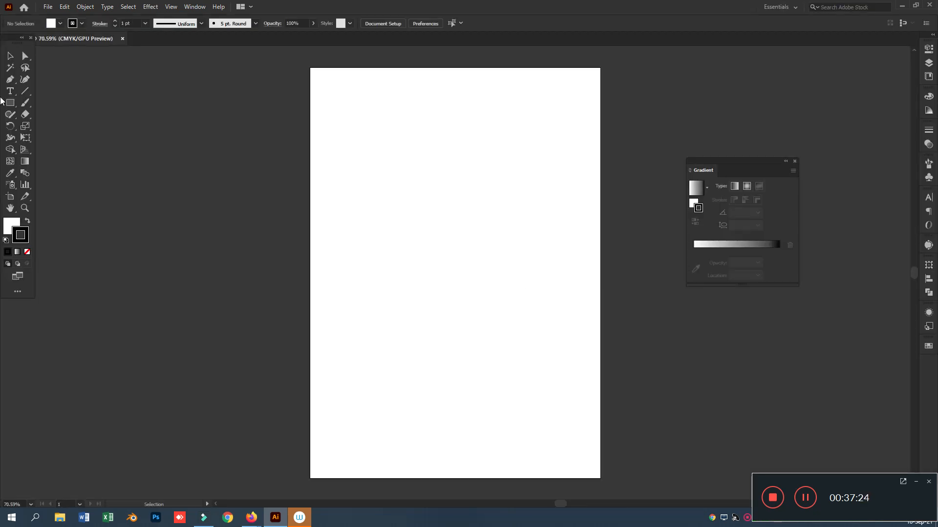
- Draw a circle about 6.5 in in diameter and delete its left anchor point, leaving an open right-hand half circle
left_click_drag(9, 103, 54, 125)
left_click_drag(464, 240, 571, 341)
left_click(25, 57)
left_click_drag(299, 86, 419, 391)
key("Delete")
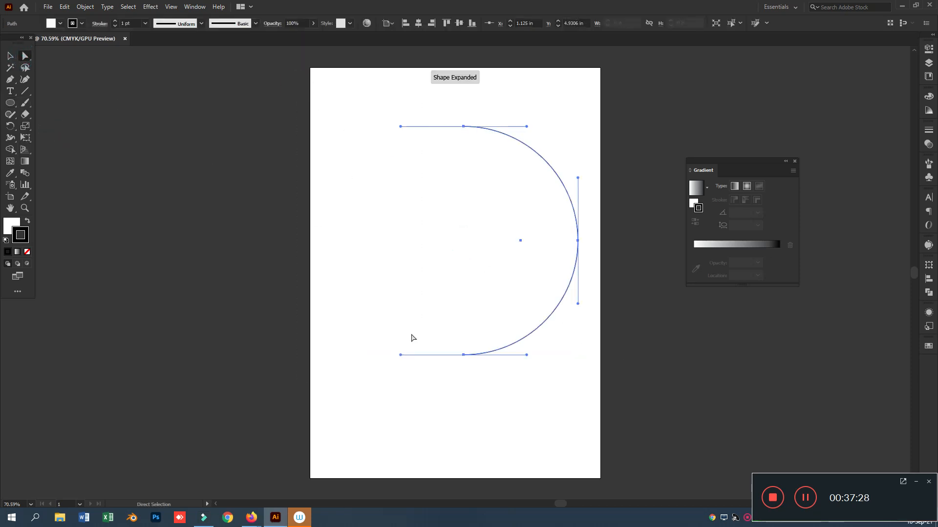
- Move the half circle down toward the artboard's lower edge and deselect it
left_click(10, 56)
left_click(552, 114)
left_click(535, 153)
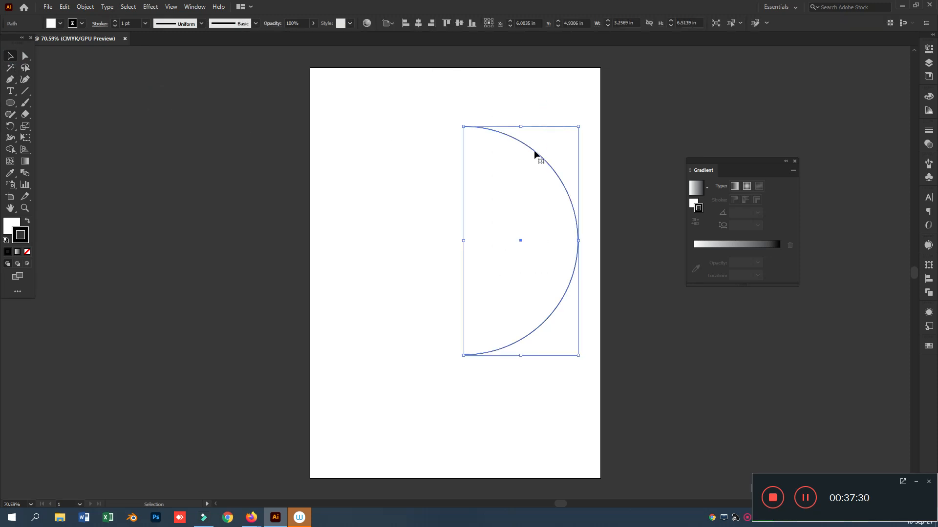
left_click_drag(530, 221, 502, 333)
left_click(347, 171)
- Draw a rectangular grid about 5.3 in wide and 3 in high with 14 columns and 15 rows
left_click(25, 91)
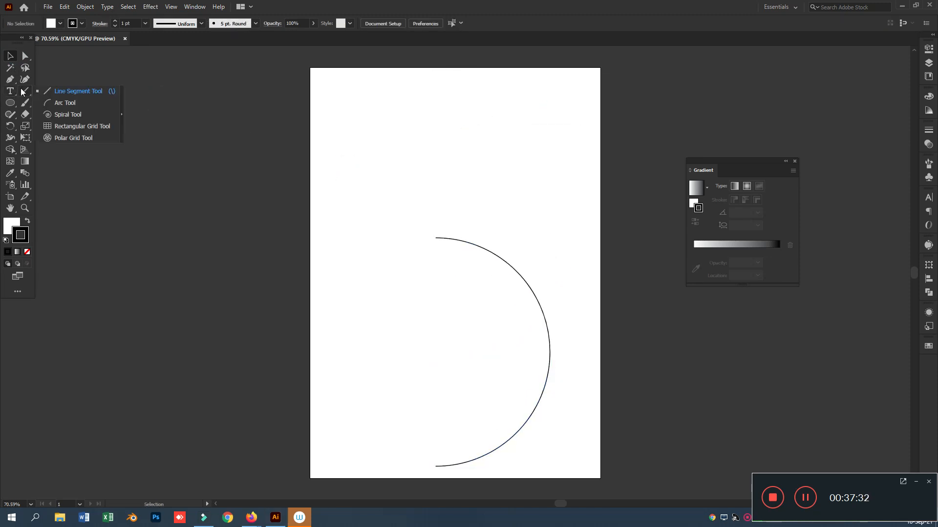
left_click(82, 126)
left_click_drag(266, 88, 846, 415)
key("Up")
key("Up")
key("Up")
key("Up")
key("Up")
key("Up")
key("Up")
key("Up")
key("Up")
key("Up")
key("Up")
key("Up")
key("Up")
key("Up")
key("Up")
key("Up")
key("Right")
key("Right")
key("Right")
key("Right")
key("Right")
key("Right")
key("Right")
key("Right")
key("Down")
key("Down")
key("Down")
key("Down")
key("Down")
key("Down")
key("Down")
key("v")
- Move the grid above the half circle on the artboard and set its stroke weight to 0.5 pt
left_click_drag(266, 87, 462, 199)
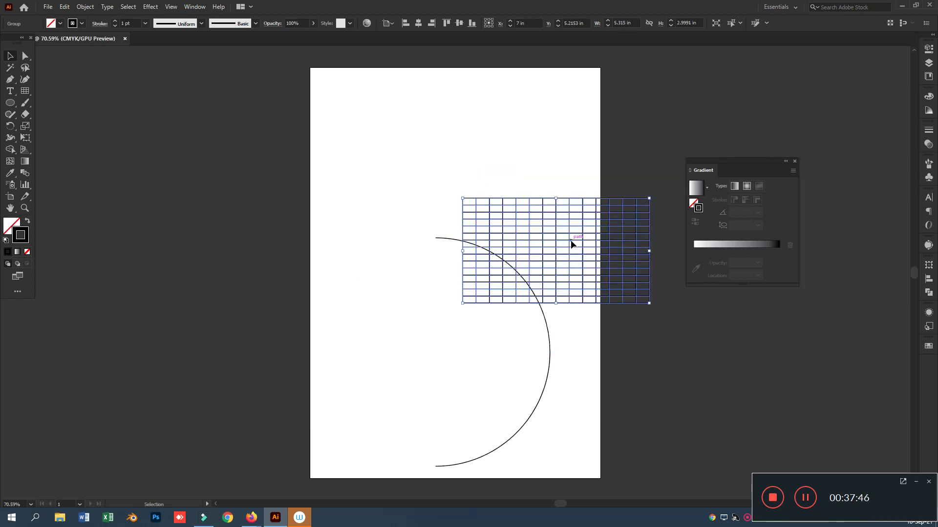
left_click_drag(572, 243, 481, 151)
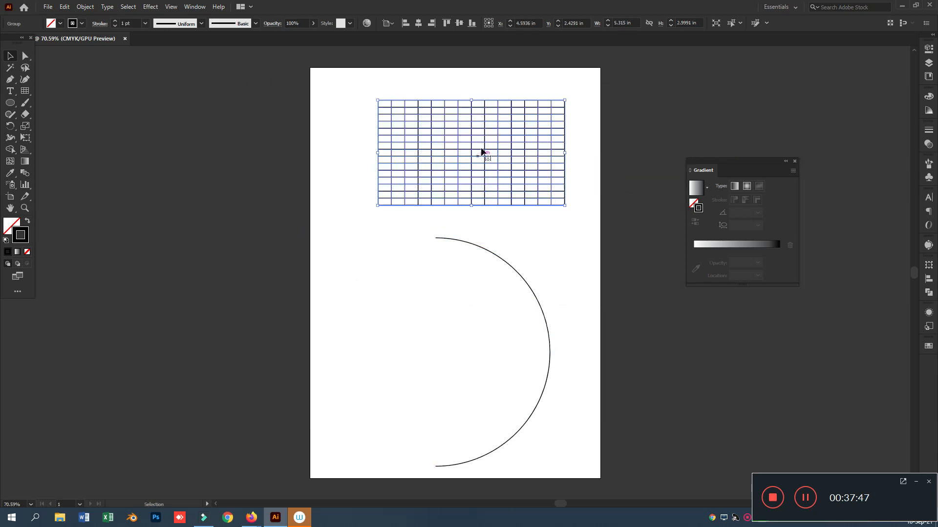
left_click(145, 23)
left_click(163, 46)
left_click(225, 132)
left_click(503, 132)
left_click(510, 130)
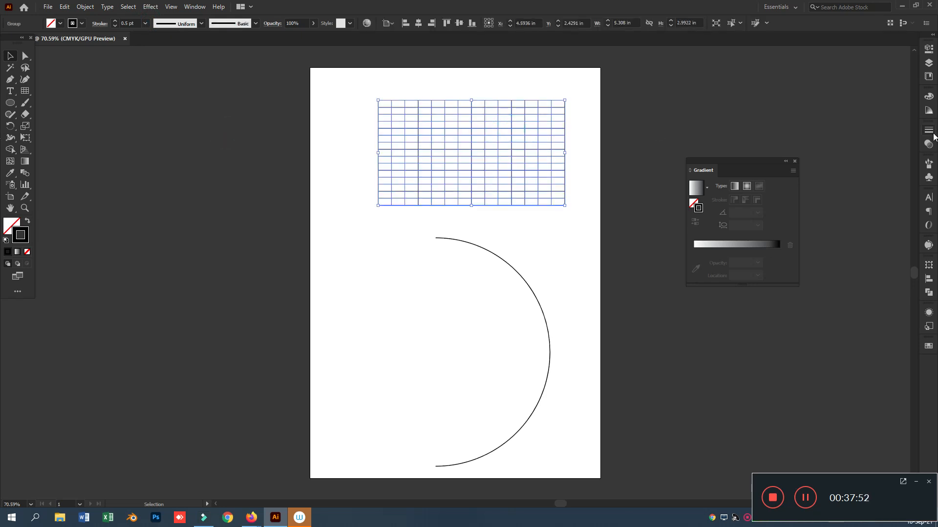
- Delete the grid's outer frame segments with direct selection, keeping only the inner grid lines
left_click(25, 56)
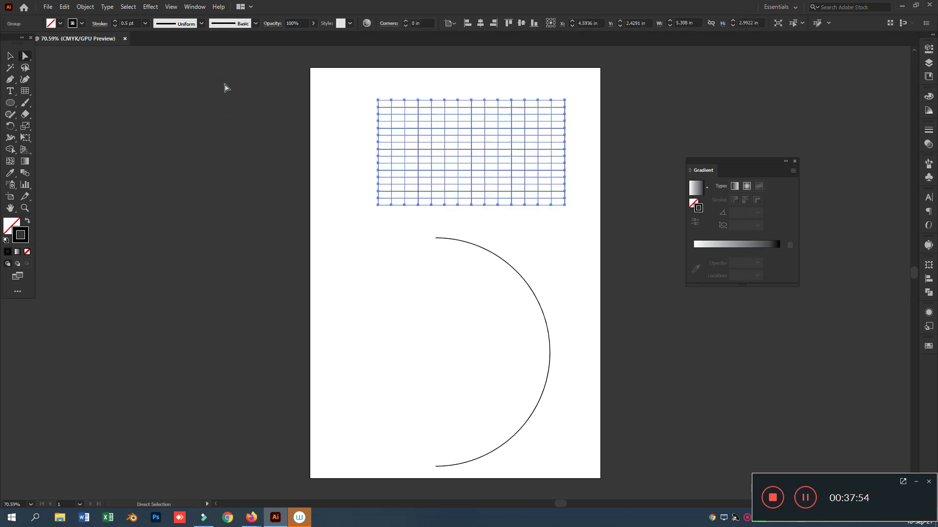
left_click(227, 86)
left_click(396, 108)
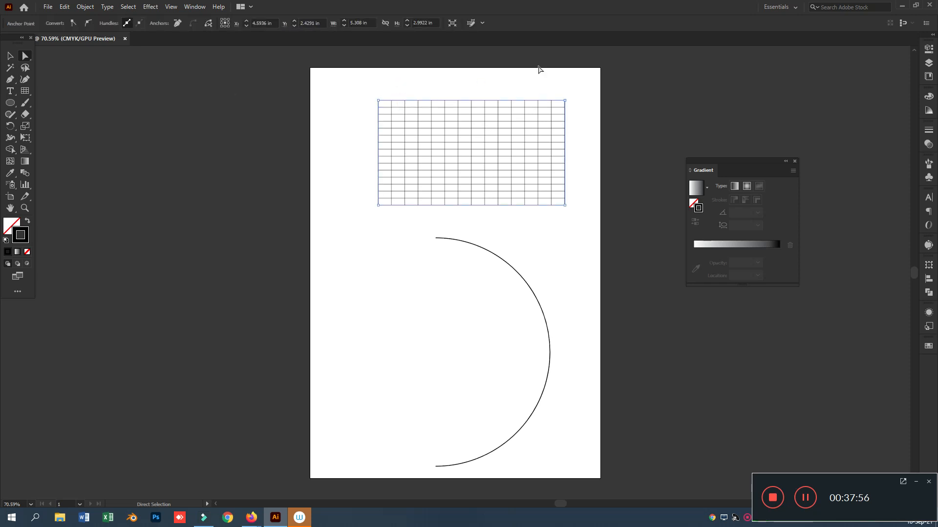
left_click(669, 115)
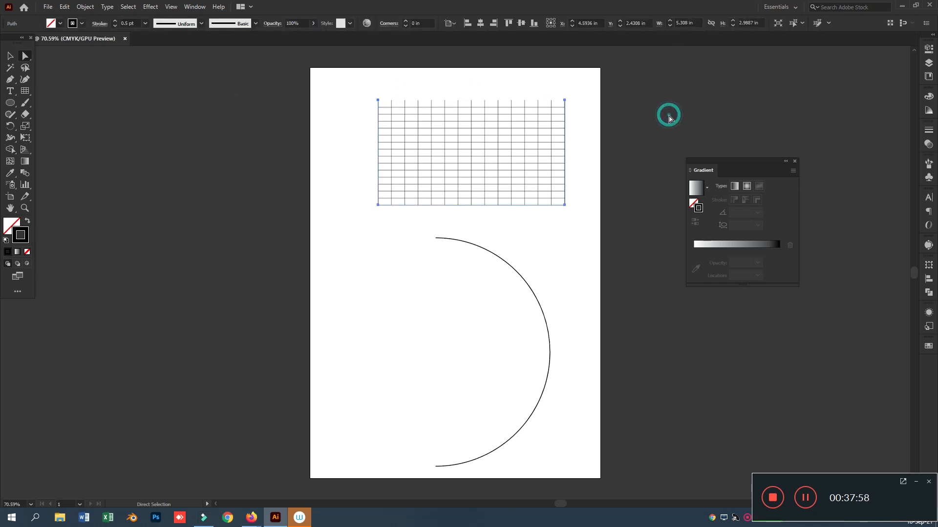
left_click(564, 103)
key("Delete")
key("Delete")
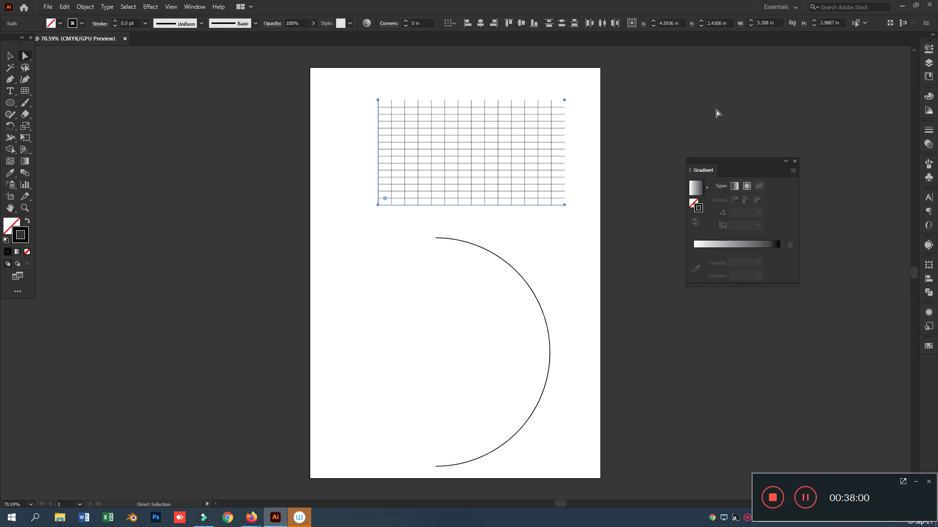
- Save the frameless grid as a new dynamic symbol with the default name and Movie Clip export type
left_click(10, 56)
left_click(469, 149)
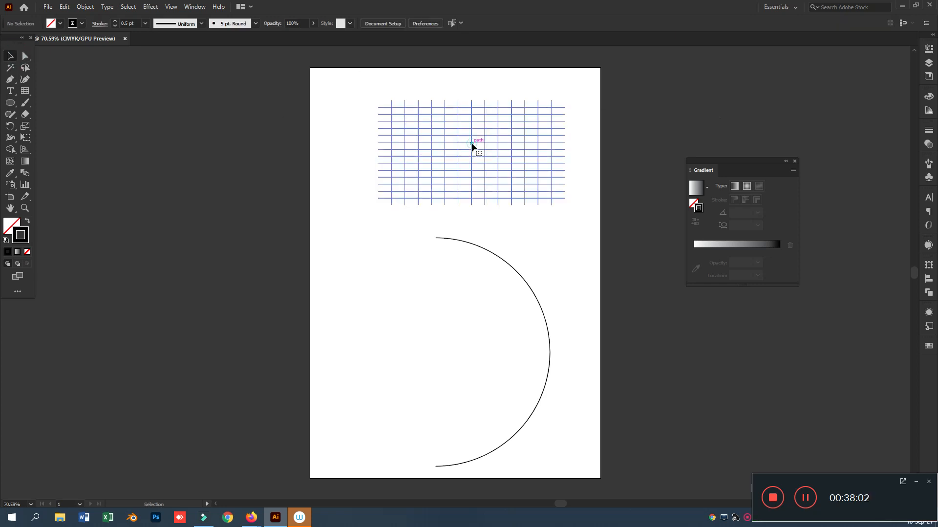
left_click(929, 165)
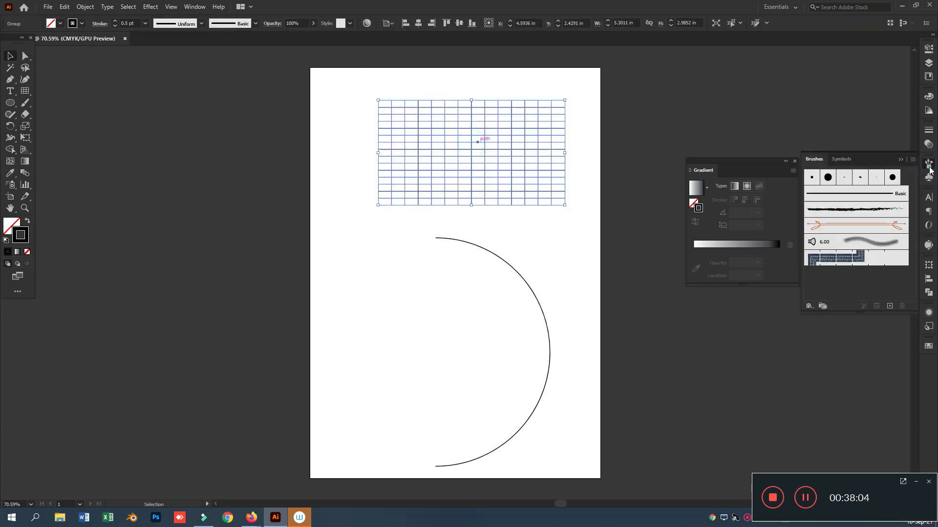
left_click(929, 179)
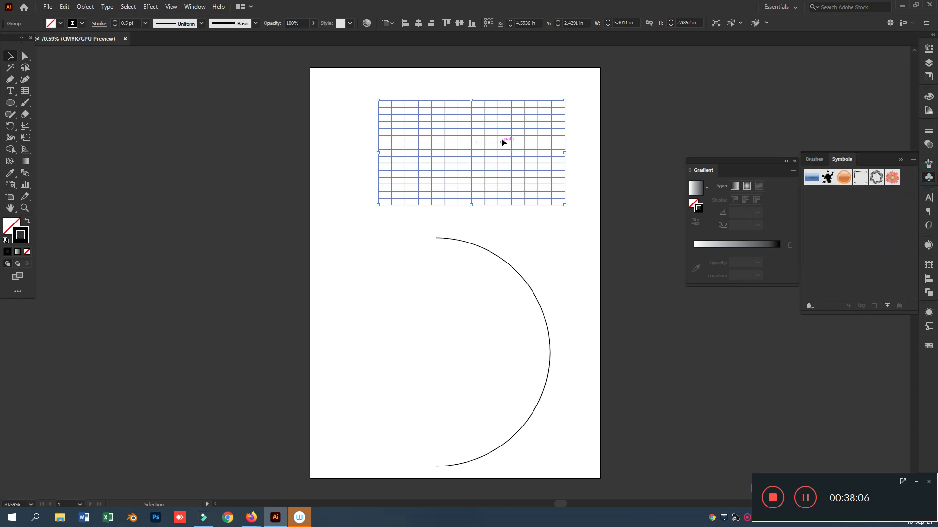
left_click(887, 306)
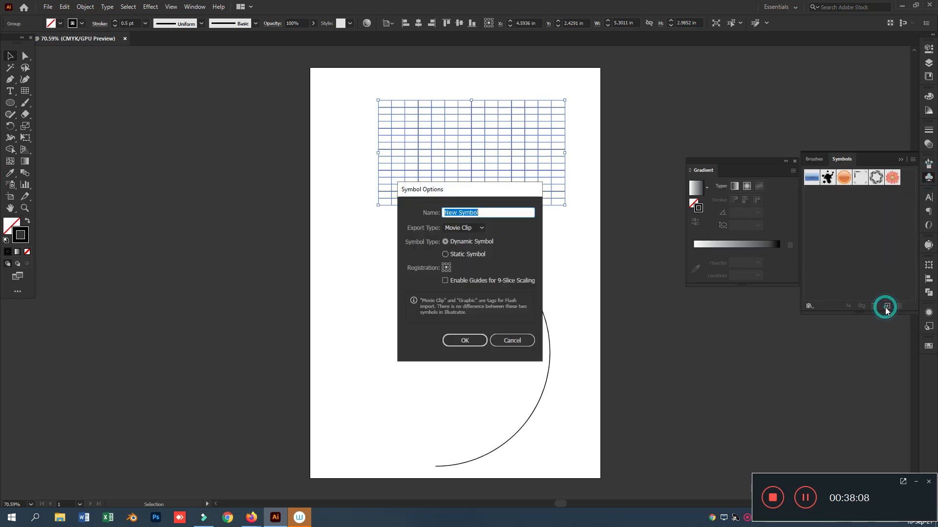
left_click(471, 340)
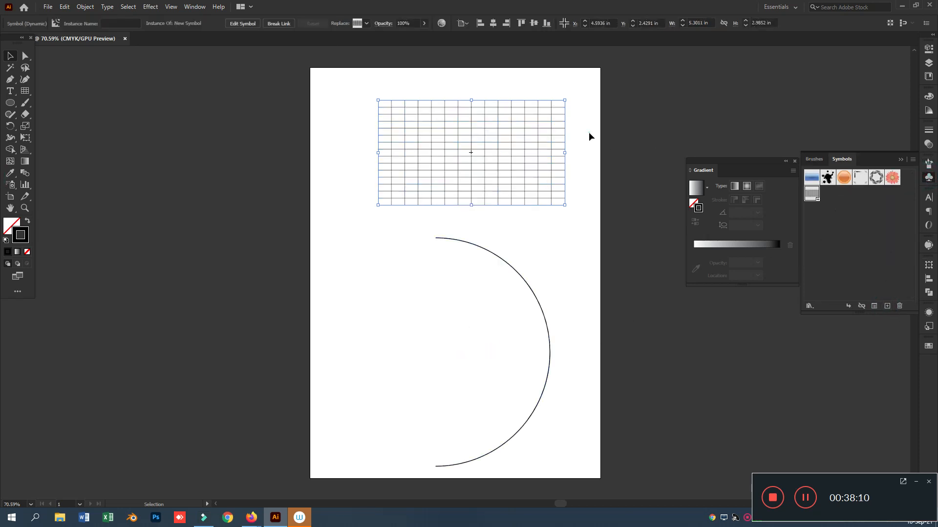
- Delete the grid symbol instance from the artboard
left_click(613, 109)
left_click(431, 200)
key("Delete")
- Scale the half circle down to about 1.9 in wide and 3.8 in high
scroll(455, 205, "down", 3)
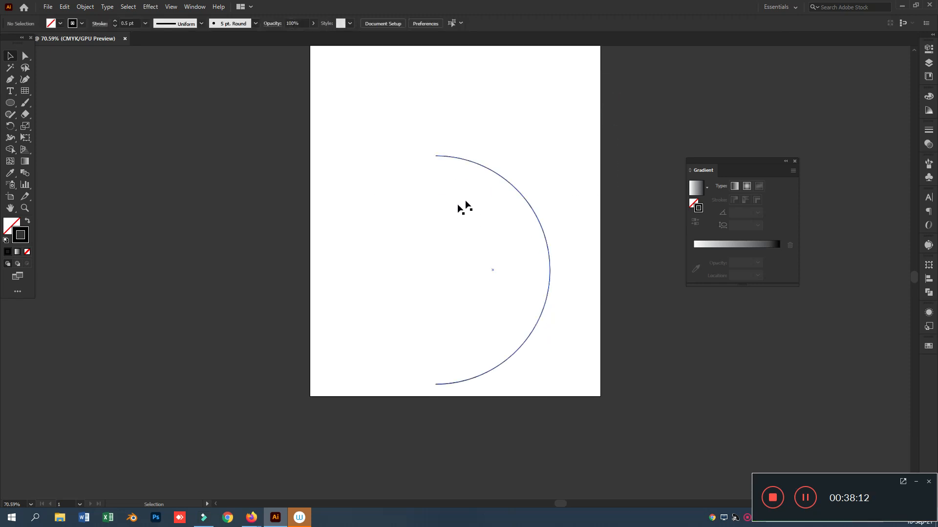
scroll(460, 209, "down", 1)
left_click_drag(518, 166, 540, 140)
scroll(547, 104, "up", 2)
left_click(597, 126)
- Set the half circle's fill to none and make its stroke the active color
key("ctrl+equal")
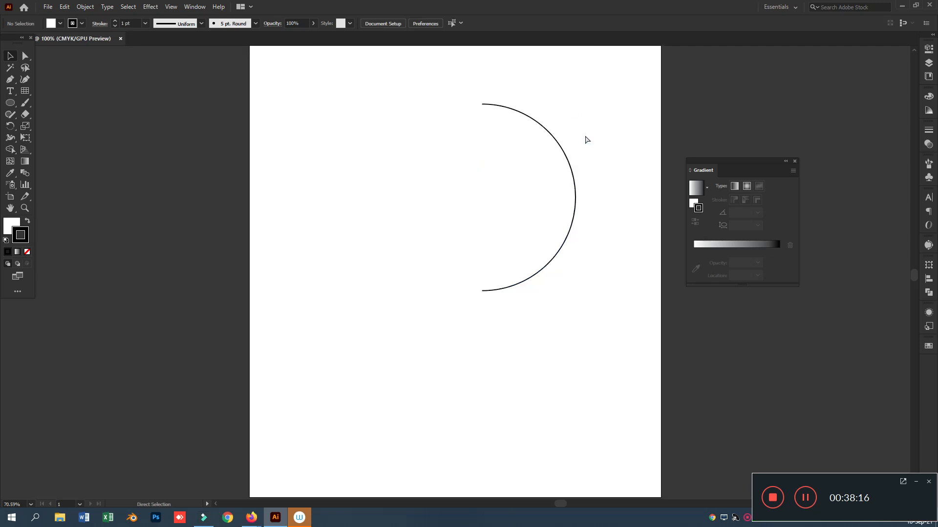
key("ctrl+equal")
left_click_drag(625, 118, 570, 159)
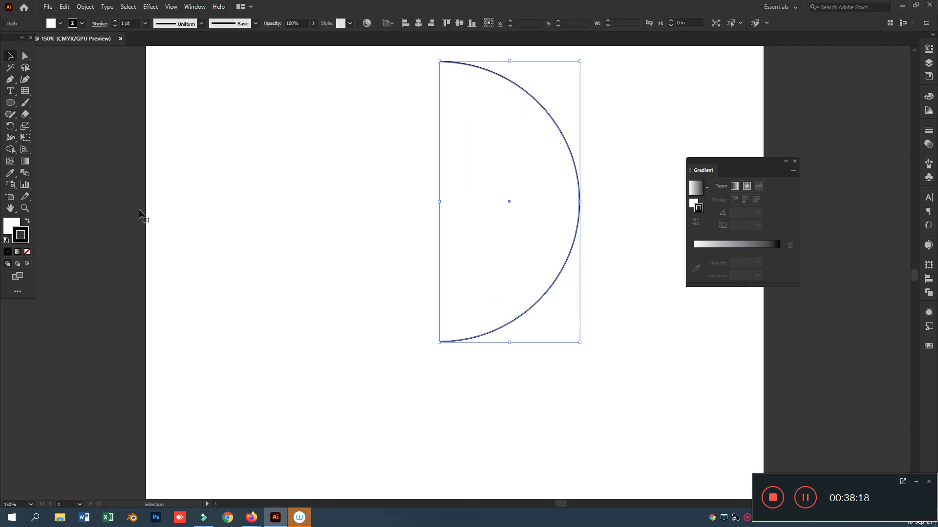
left_click(11, 224)
left_click(27, 253)
left_click(26, 234)
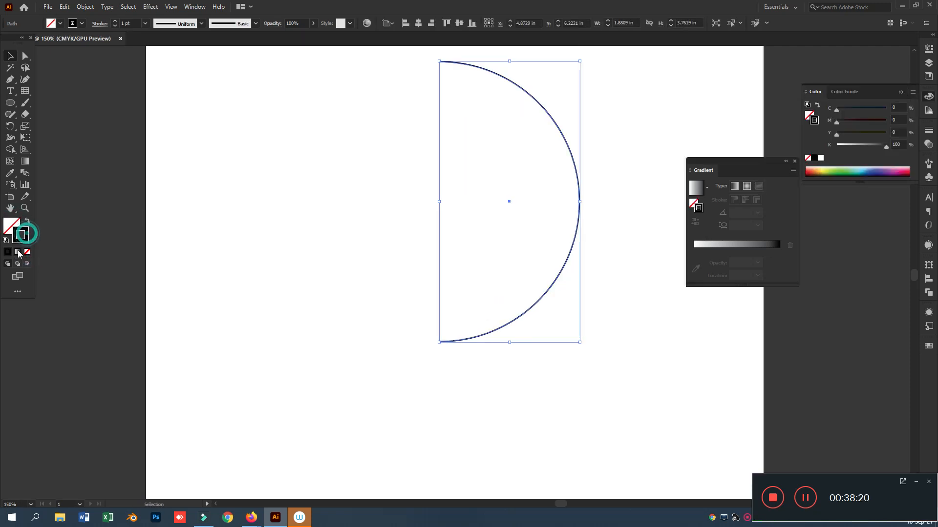
- Switch the color sliders to RGB and change the document color mode to RGB
left_click(912, 94)
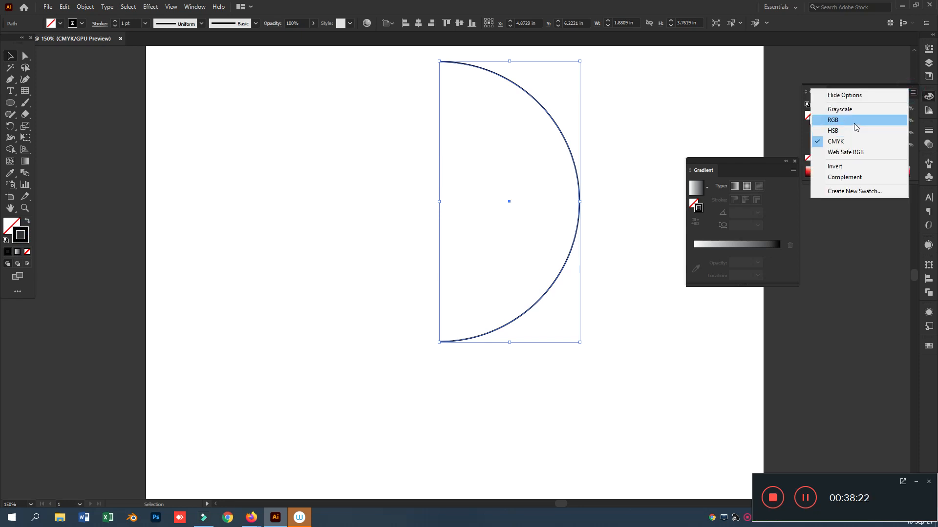
left_click(830, 121)
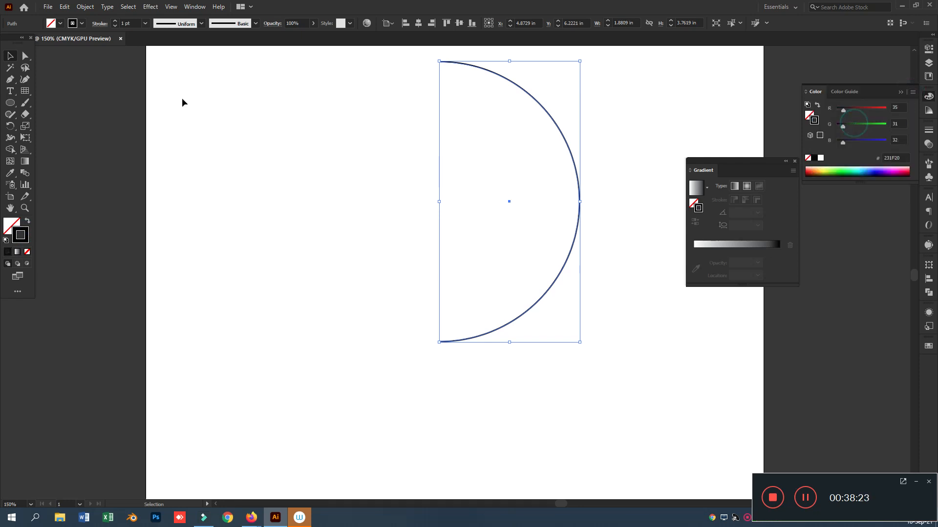
left_click(49, 11)
mouse_move(118, 250)
left_click(233, 259)
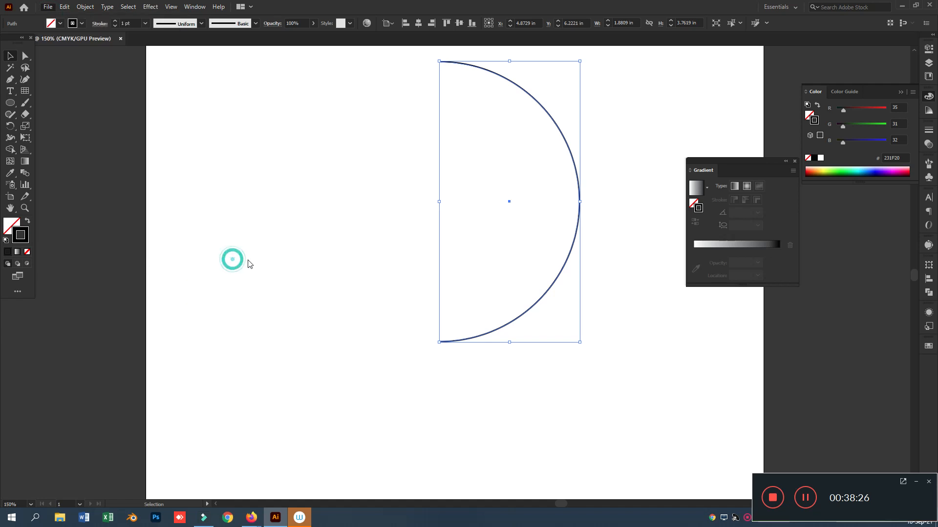
- Set the half circle's stroke color to dark blue with RGB values 0, 0, 176
left_click_drag(844, 125, 835, 111)
left_click(870, 141)
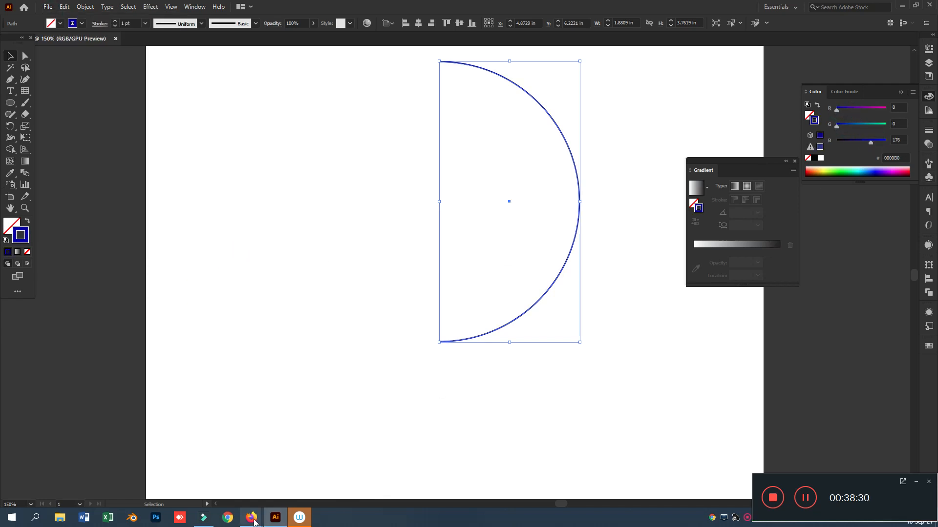
- Switch to the Google Meet call in Firefox, admit the waiting participant, and return to the Illustrator document
mouse_move(253, 521)
left_click(195, 469)
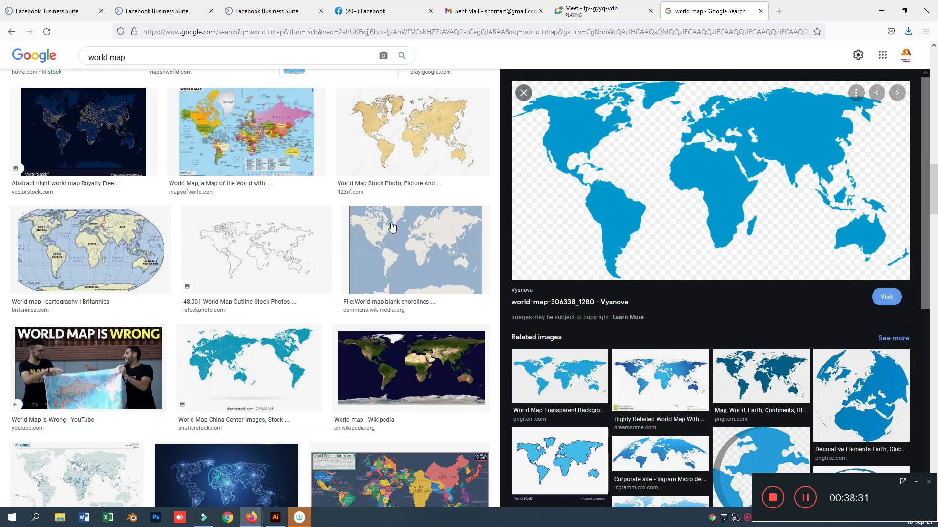
left_click(576, 5)
left_click(574, 107)
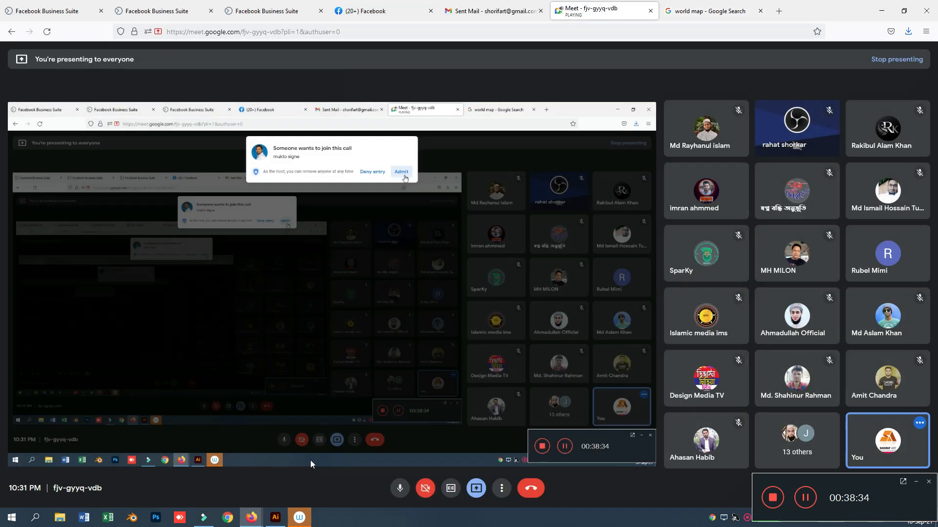
key("alt+Tab")
- Move the half circle lower on the artboard and place the world-map-306338_1280 image into the document
left_click_drag(562, 133, 548, 219)
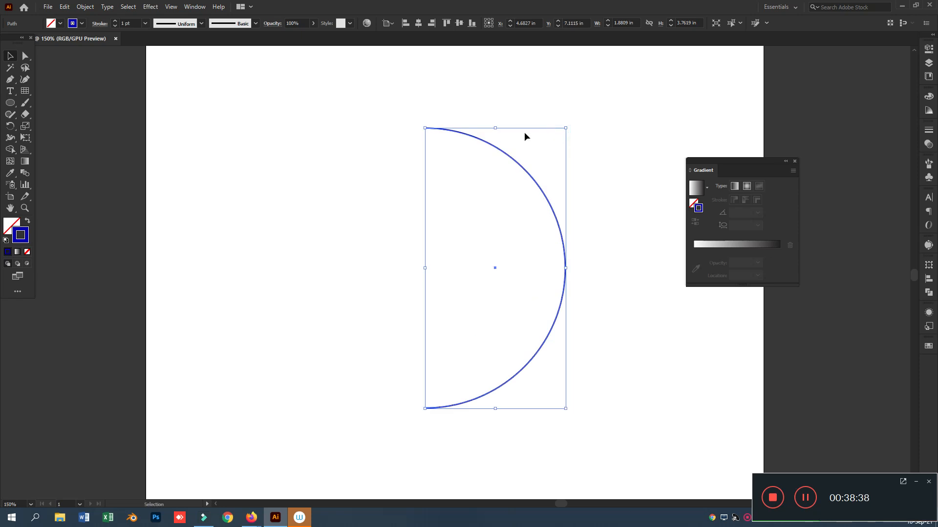
left_click(48, 6)
left_click(70, 177)
left_click(167, 84)
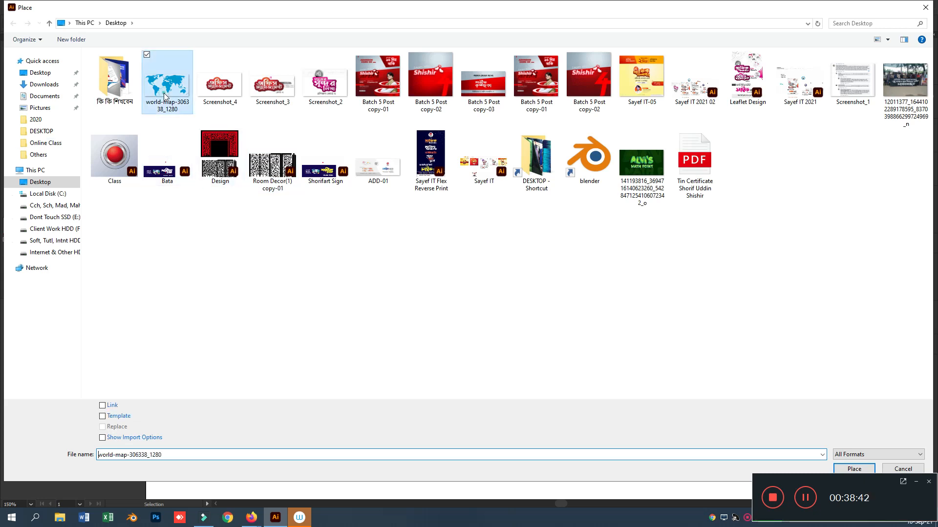
left_click(858, 469)
left_click(285, 129)
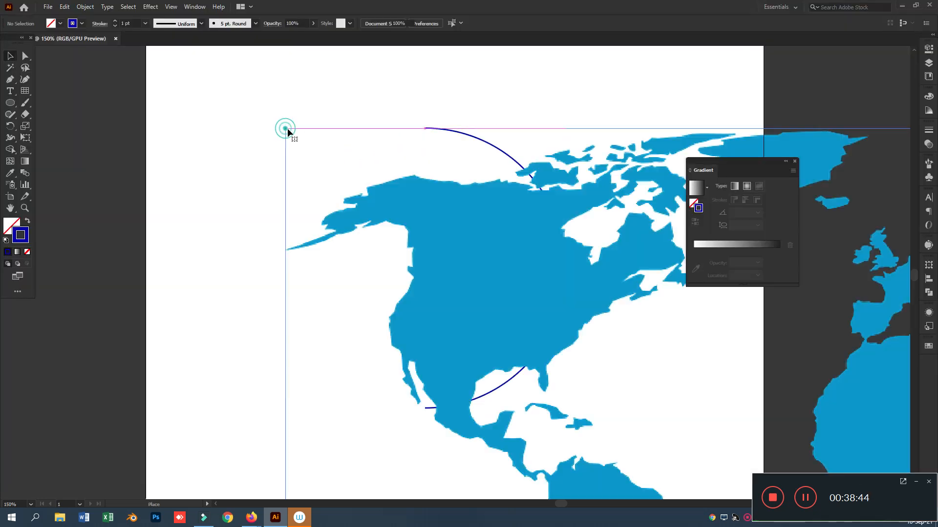
- Image-trace the map in black and white with threshold 246, paths 81%, corners 90%, noise 9 px and Ignore White enabled
left_click(272, 24)
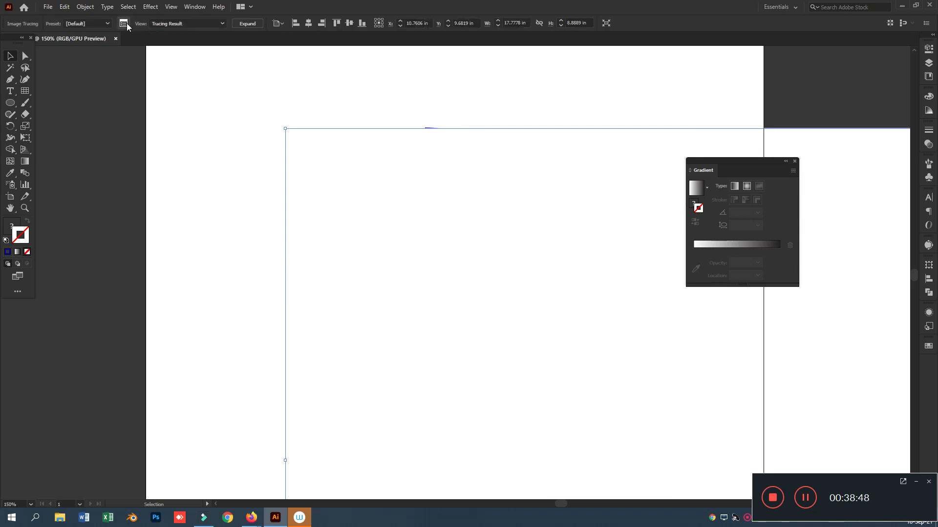
left_click(124, 24)
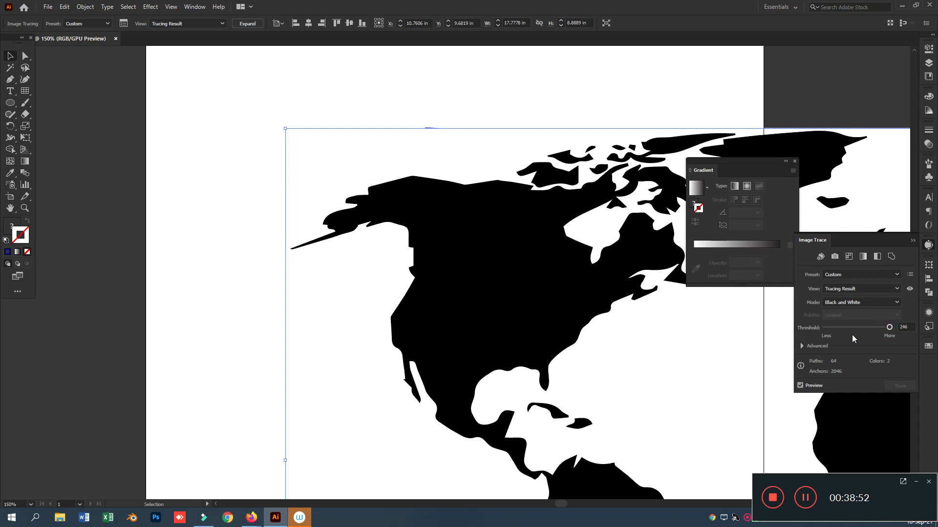
left_click(801, 346)
left_click(880, 358)
left_click(885, 376)
left_click_drag(834, 394, 829, 394)
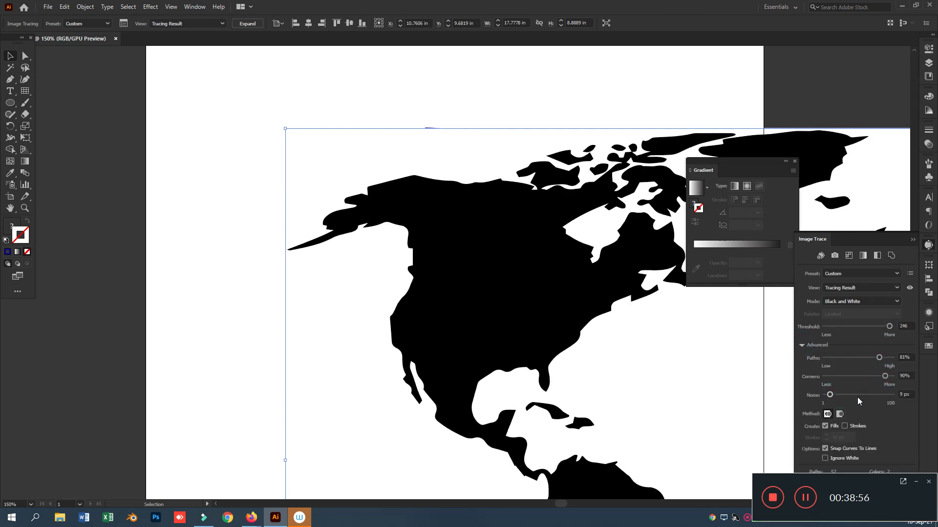
left_click(840, 459)
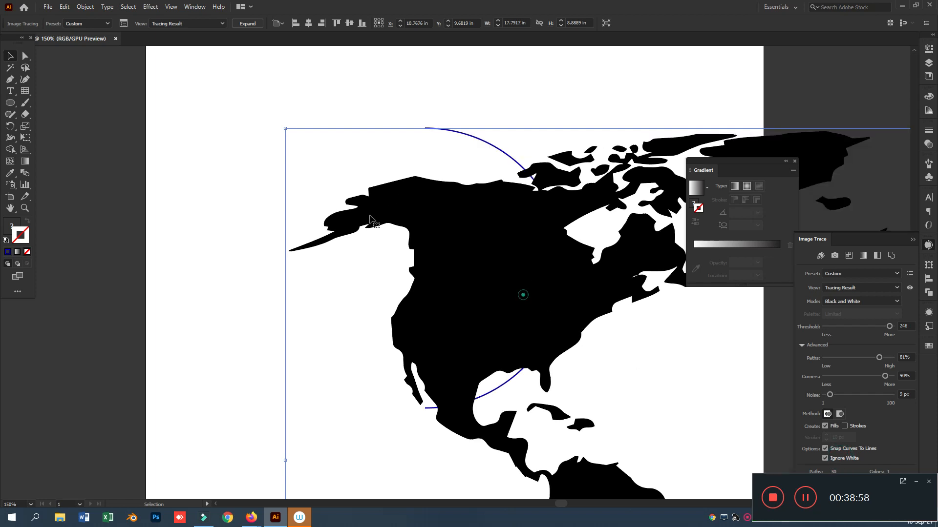
- Move the traced world map up and to the left over the artboard and expand it into editable paths
left_click_drag(523, 295, 218, 175)
key("ctrl+minus")
key("ctrl+minus")
key("ctrl+minus")
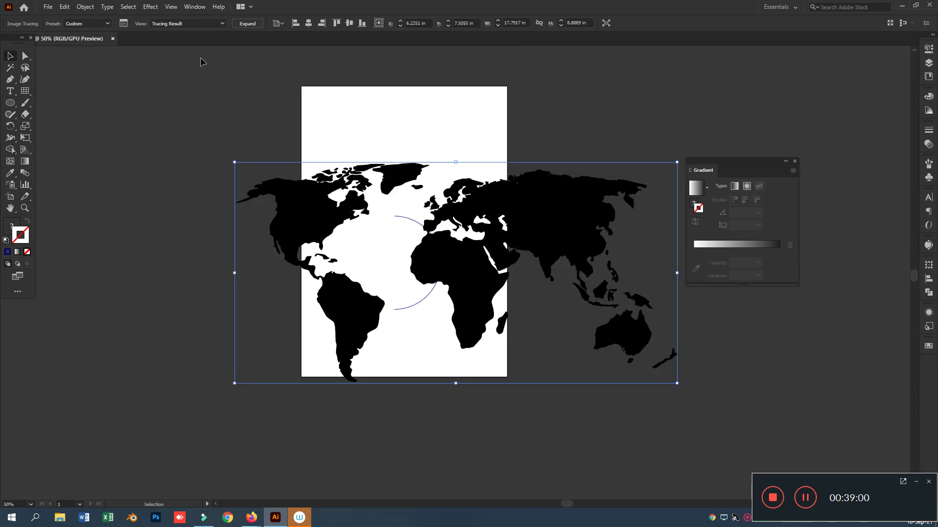
left_click(245, 24)
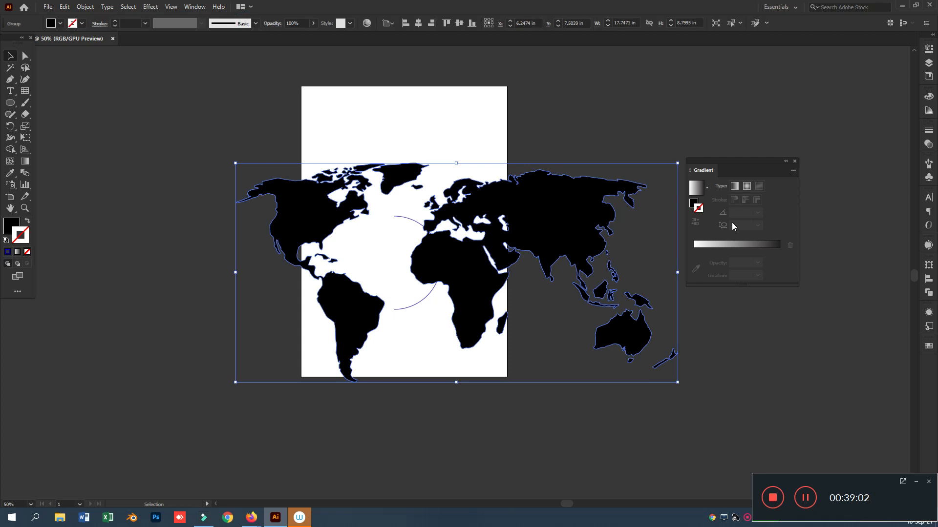
- Change the expanded world map's fill color to white
left_click(930, 97)
left_click(807, 117)
left_click_drag(869, 108, 833, 110)
left_click(542, 227)
- Scale the world map down to about 5.9 in wide and 2.9 in high, and position it above the half circle
left_click_drag(537, 213, 492, 128)
left_click_drag(633, 298, 485, 222)
left_click_drag(433, 159, 437, 130)
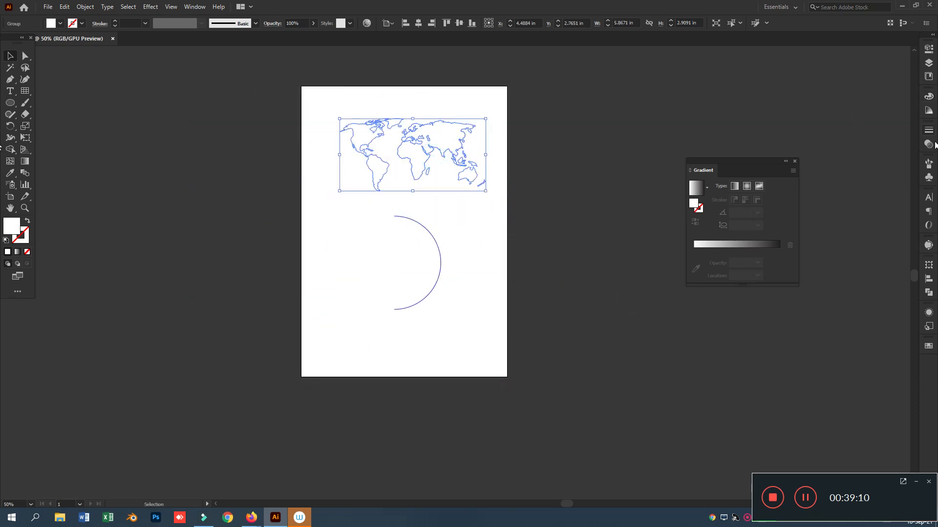
- Save the white world map as a new symbol and delete its instance from the artboard
left_click(928, 178)
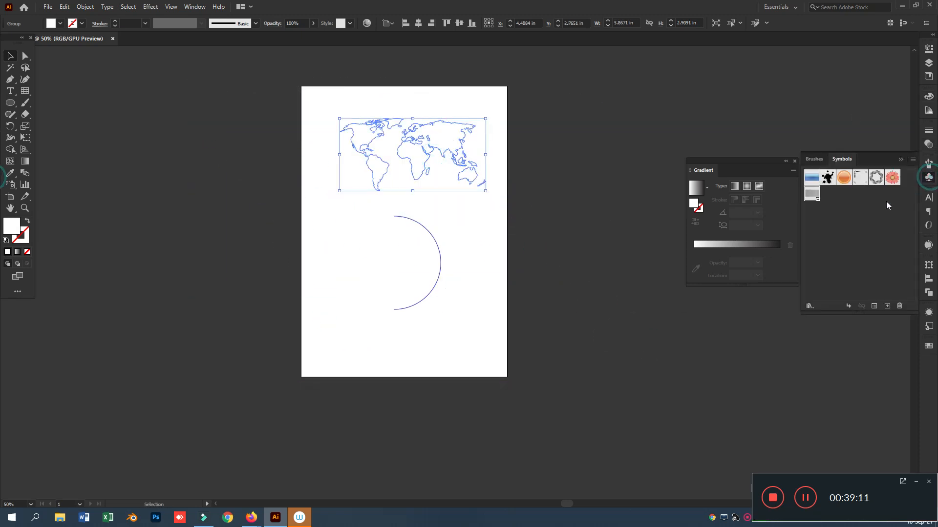
left_click(888, 307)
left_click(461, 340)
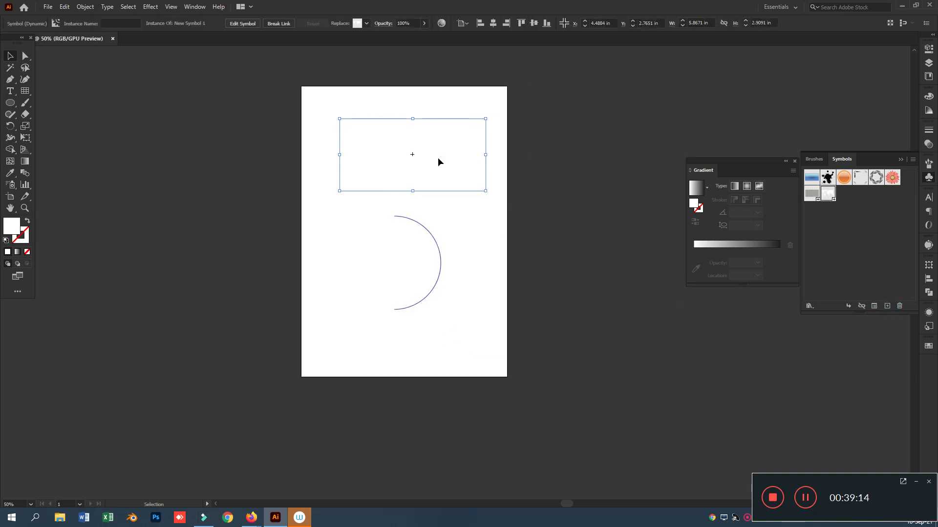
key("Delete")
- Select the half circle and preview a 3D Revolve effect with a 360° angle from the left edge, leaving the art mapping unset
left_click_drag(477, 195, 378, 348)
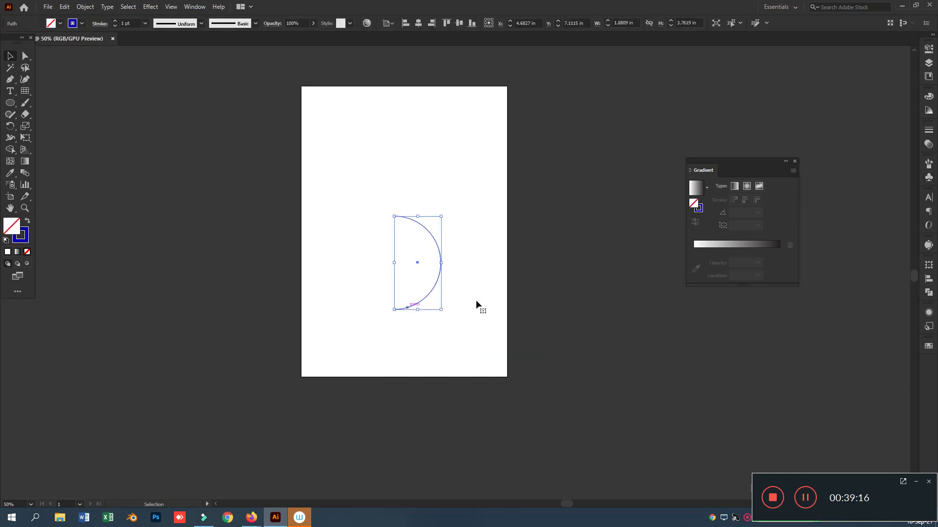
key("ctrl+plus")
left_click(152, 8)
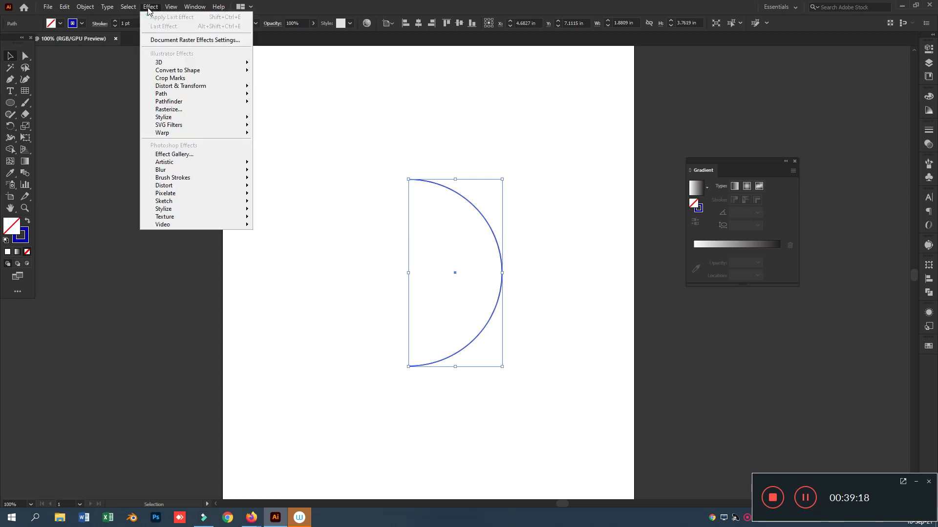
mouse_move(237, 65)
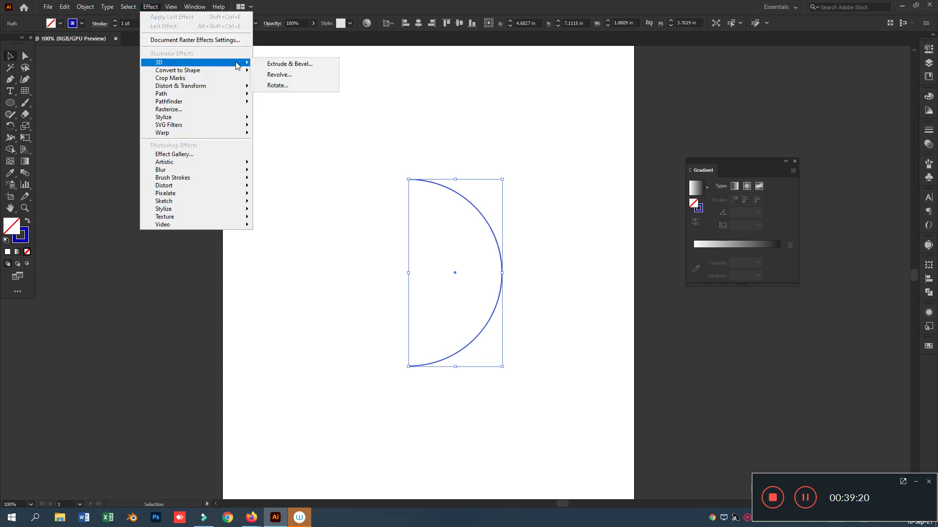
left_click(276, 75)
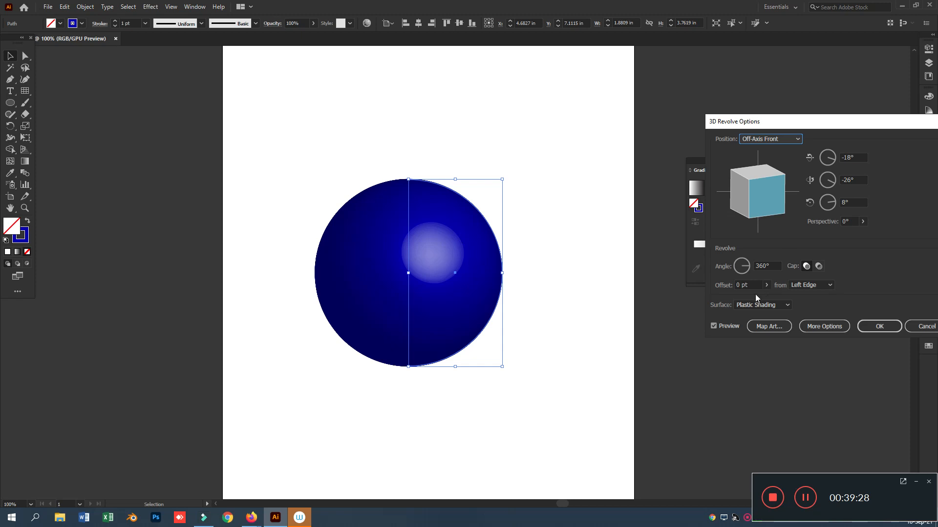
left_click(769, 329)
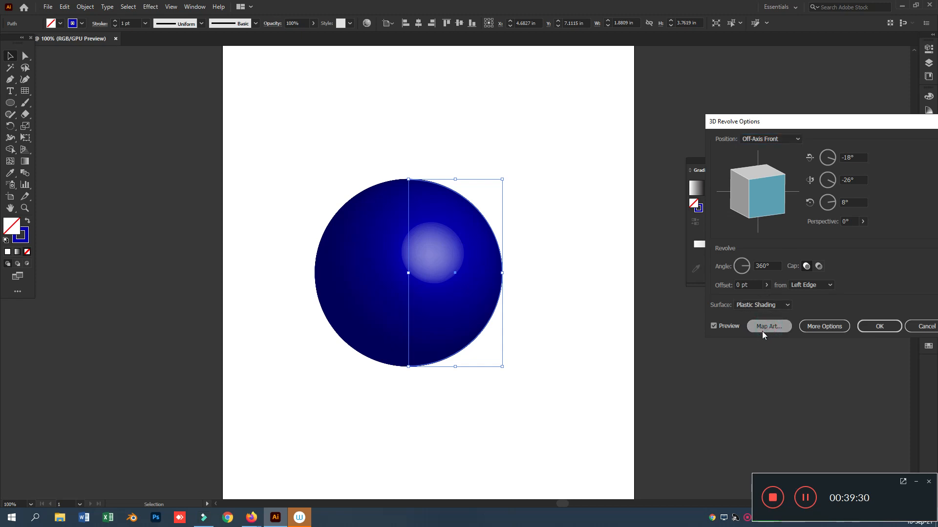
left_click(905, 315)
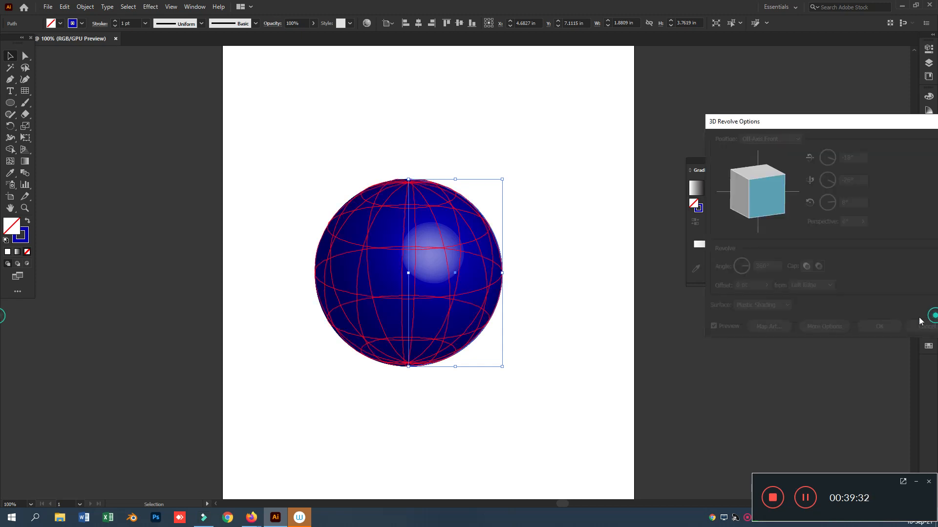
- Add a second light to the revolved sphere, place the lights at its upper left and lower right, and apply the effect
left_click(824, 326)
left_click_drag(739, 328, 732, 322)
left_click(734, 355)
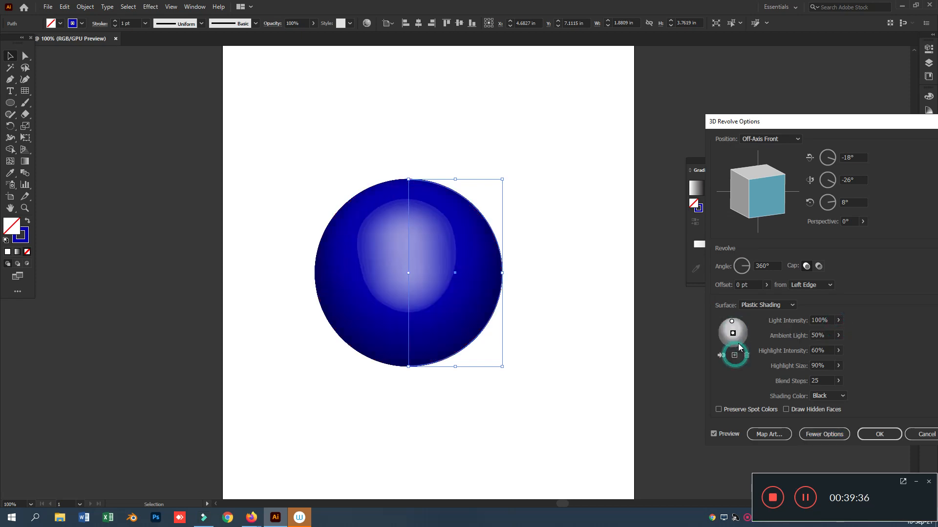
mouse_move(732, 333)
left_mouse_down()
mouse_move(718, 329)
mouse_move(748, 344)
left_mouse_up()
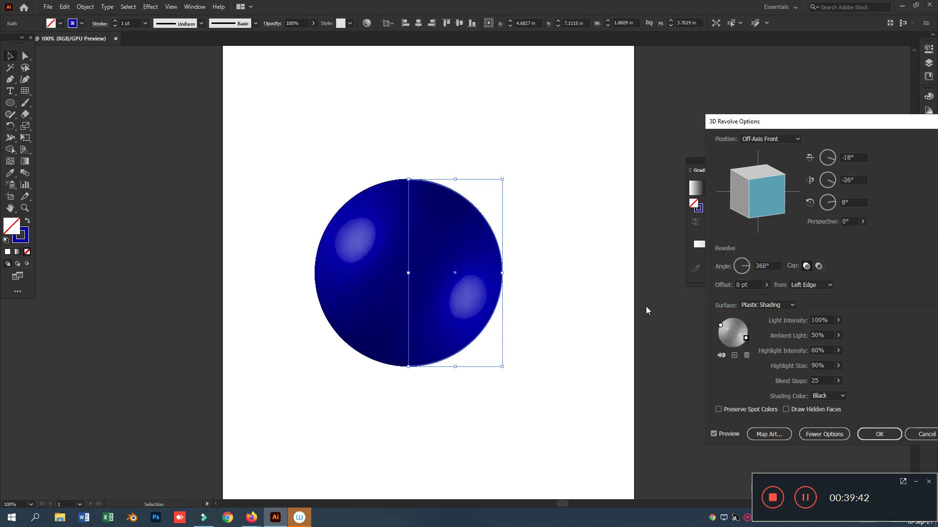
left_click(879, 434)
- Select the sphere and change its stroke color to a brighter sky blue
key("ctrl+a")
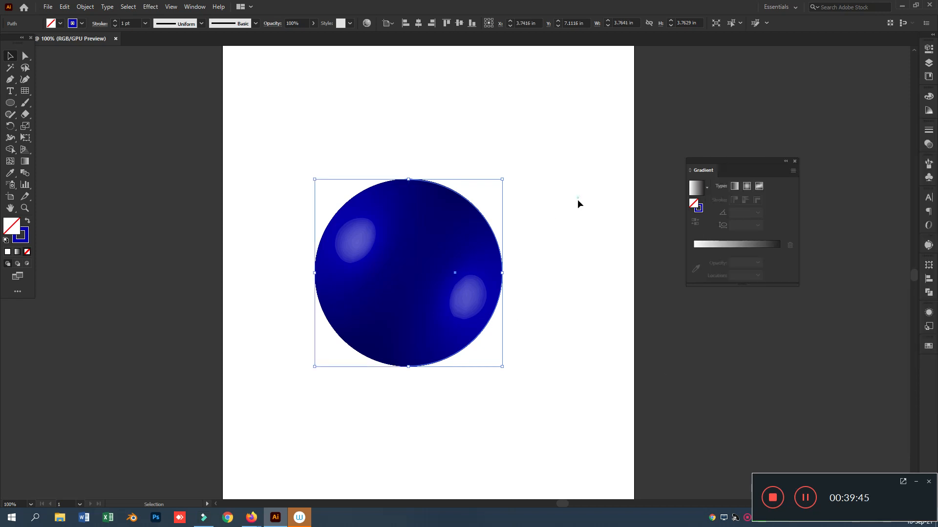
left_click(25, 239)
mouse_move(871, 142)
left_mouse_down()
mouse_move(887, 142)
mouse_move(855, 125)
mouse_move(867, 127)
left_mouse_up()
- Reopen the sphere's 3D Revolve effect and reposition its two lights at the upper left and lower left
left_click(928, 314)
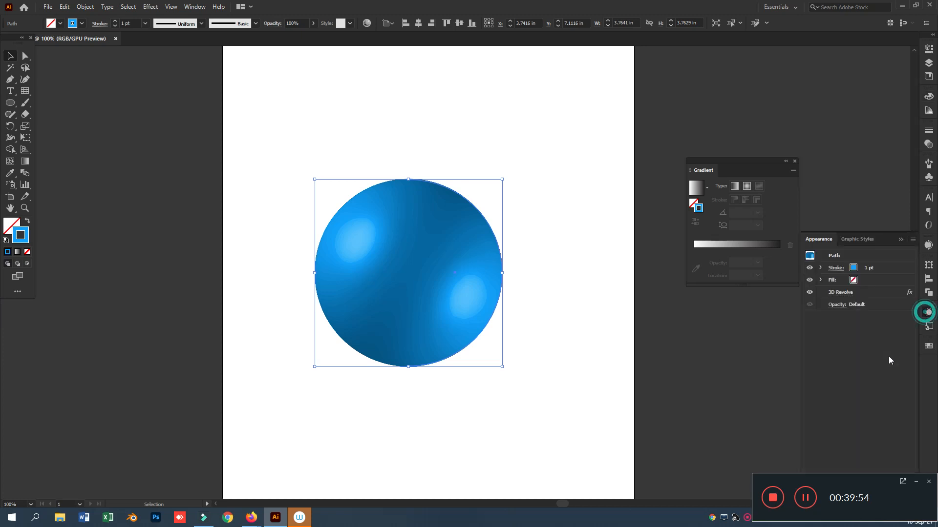
left_click(850, 294)
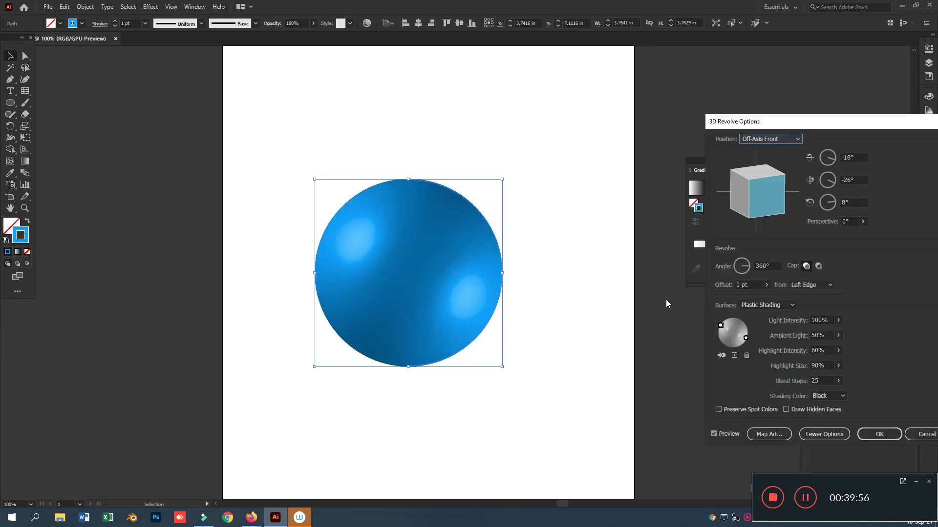
mouse_move(747, 340)
left_mouse_down()
mouse_move(723, 328)
mouse_move(745, 321)
mouse_move(719, 333)
mouse_move(732, 319)
left_mouse_up()
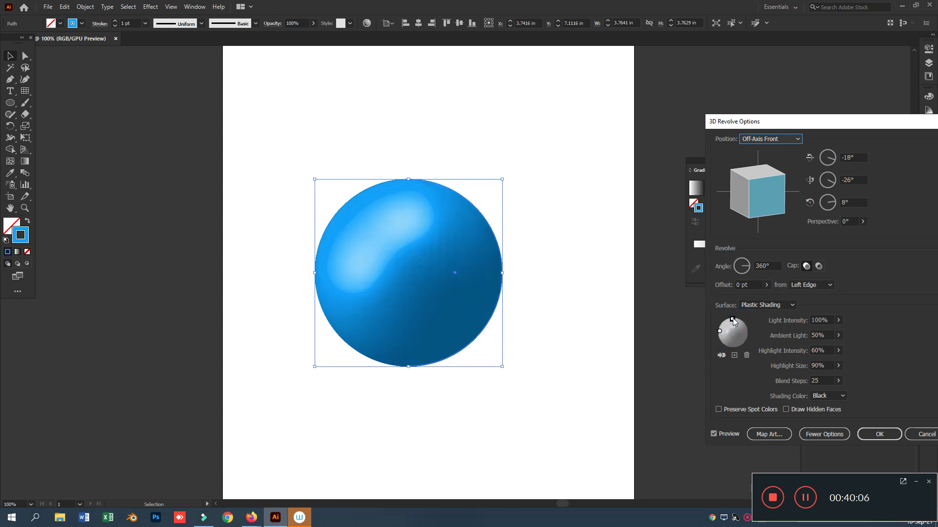
left_click(728, 320)
left_click_drag(731, 321, 736, 320)
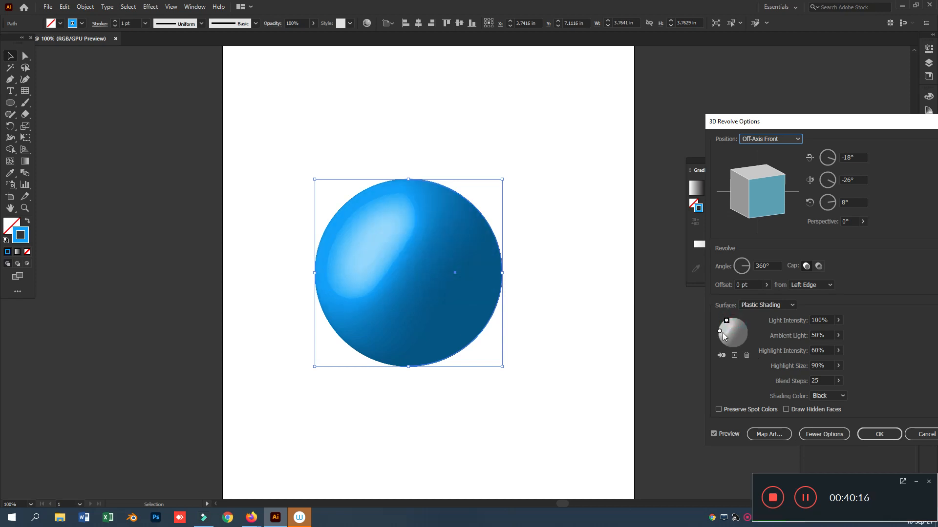
left_click_drag(721, 334, 724, 342)
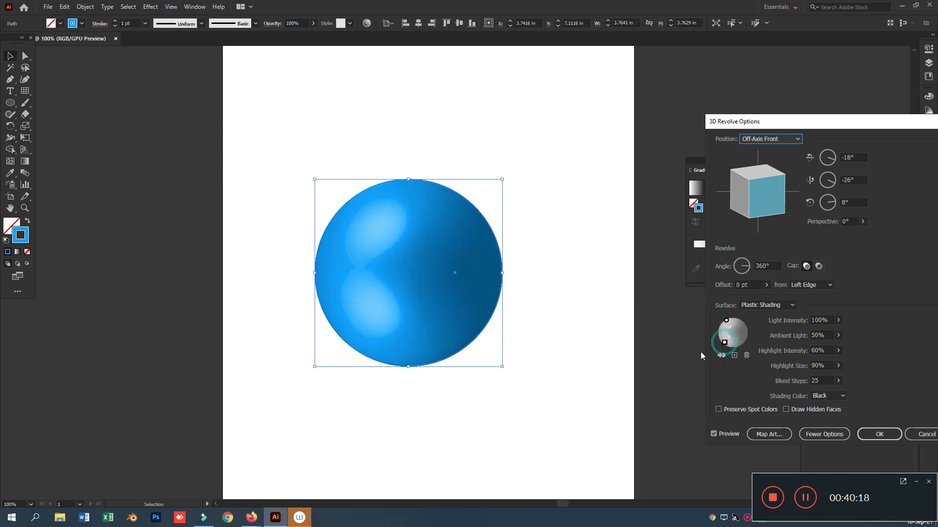
- Delete the lower light and move the remaining one close to the sphere's top, slightly left of center
left_click(746, 355)
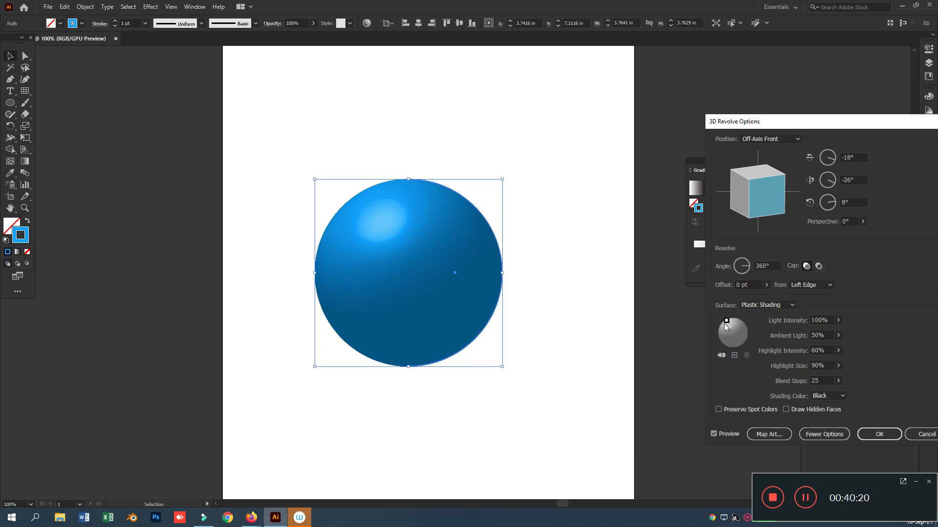
left_click_drag(733, 321, 731, 321)
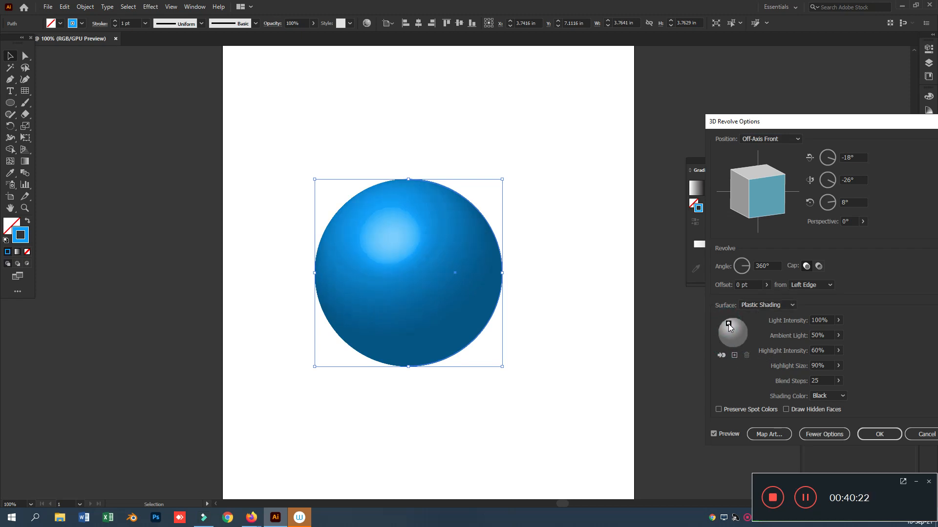
left_click(728, 319)
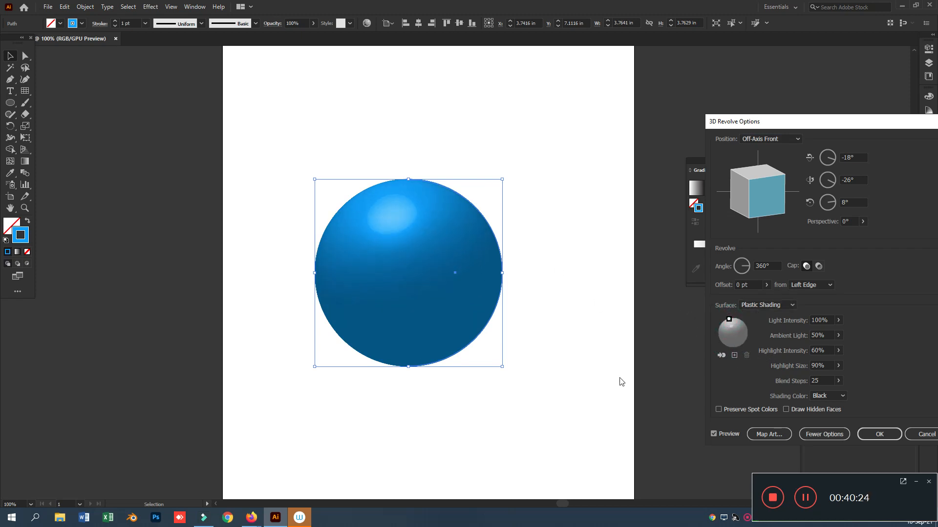
- Map the grid symbol "New Symbol" onto surface 1 of the sphere, enlarging and shifting it so it extends beyond the surface area
left_click(769, 435)
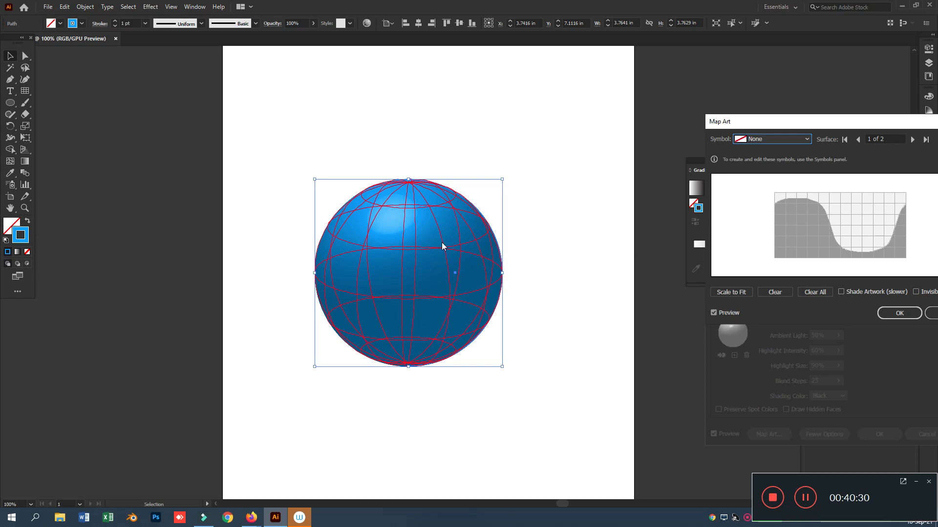
left_click(757, 144)
left_click(777, 224)
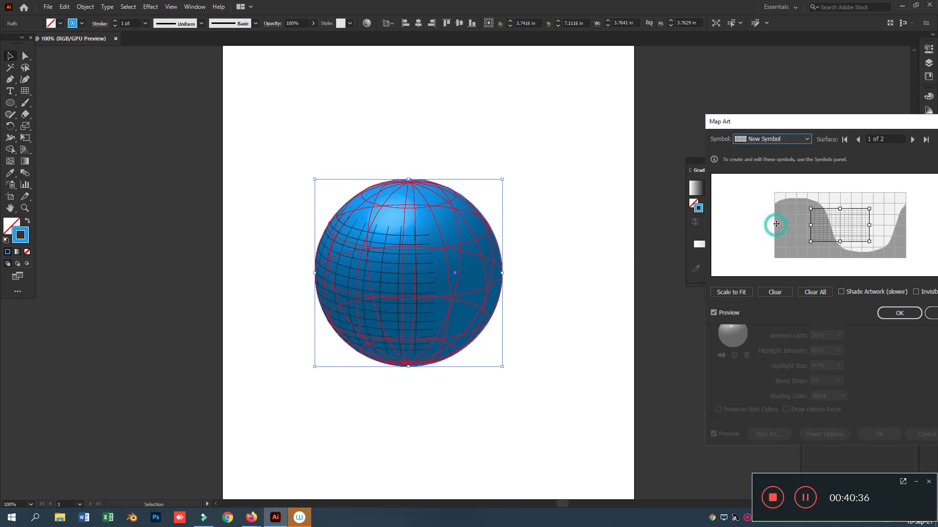
left_click_drag(869, 241, 935, 277)
left_click_drag(811, 208, 772, 184)
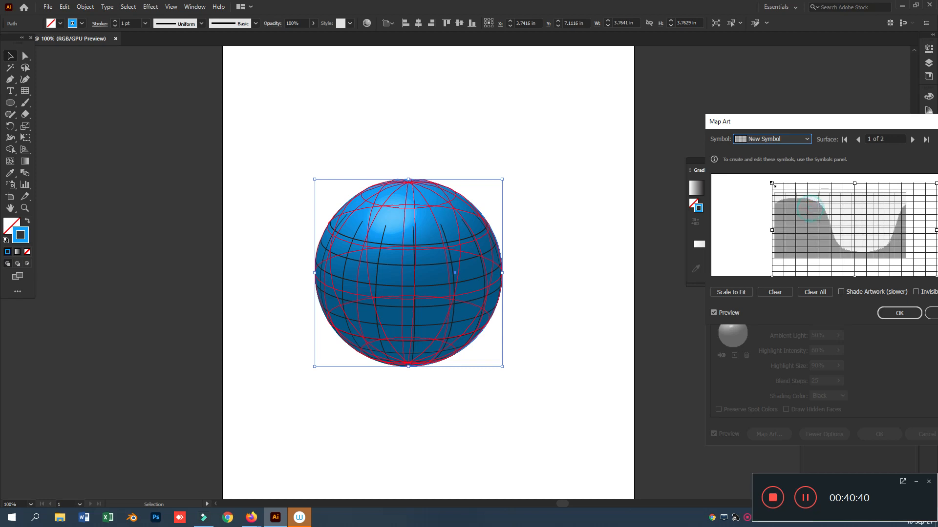
left_click_drag(871, 233, 841, 229)
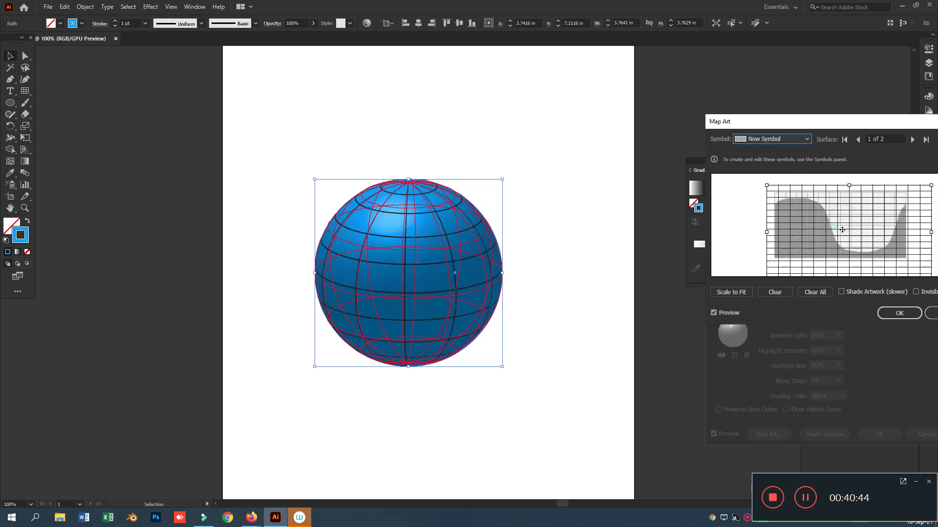
left_click_drag(766, 185, 771, 189)
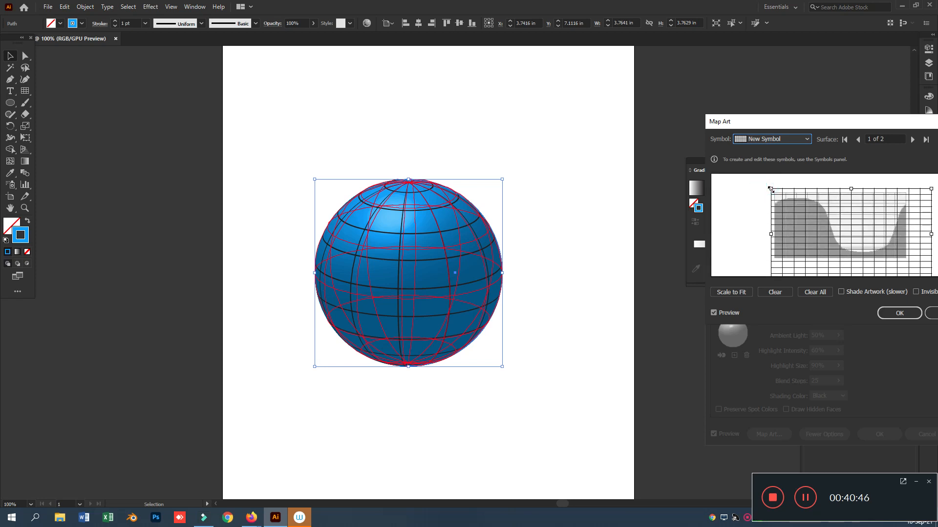
- Scale the grid symbol to fit surface 1, then enlarge it slightly past the surface's lower-right and upper-left corners
left_click(735, 294)
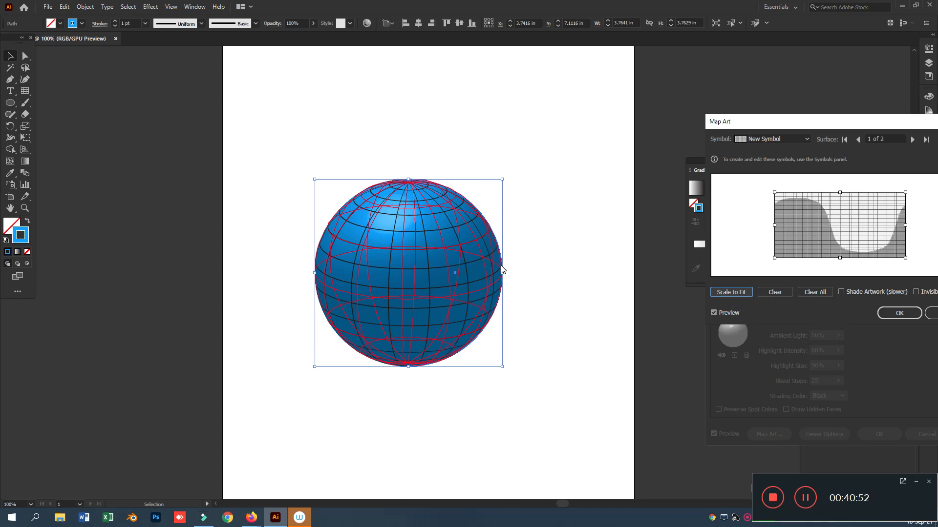
left_click_drag(905, 259, 922, 266)
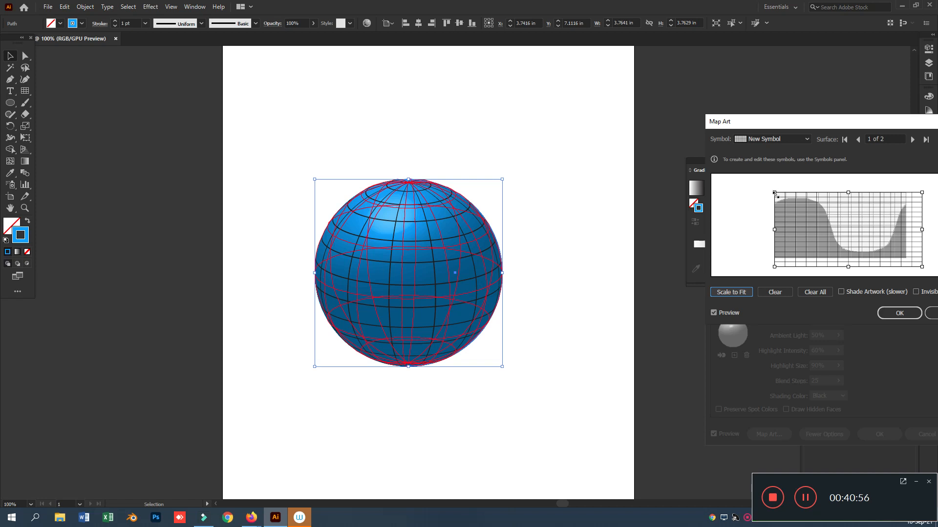
left_click_drag(775, 194, 760, 182)
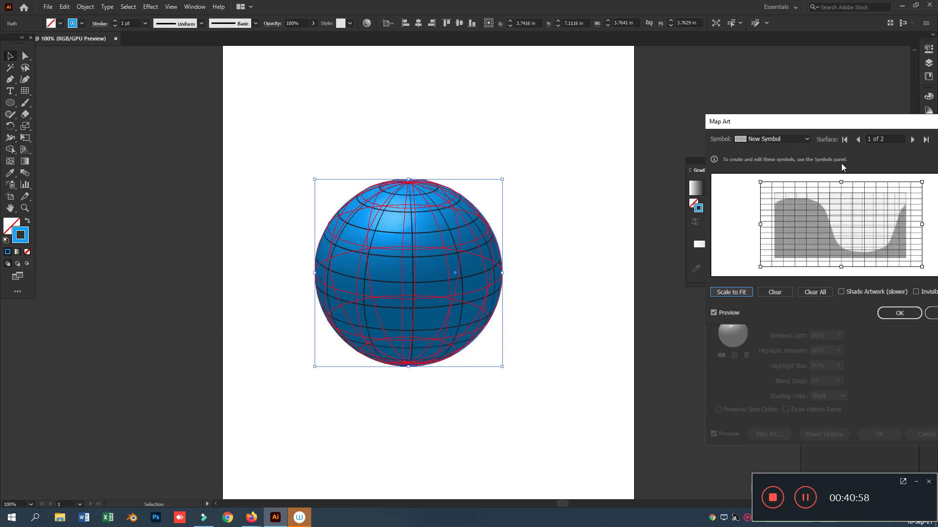
- Map the world map symbol "New Symbol 1" onto surface 1 instead, enlarge it, shift it up and right, and turn on Shade Artwork
left_click(776, 139)
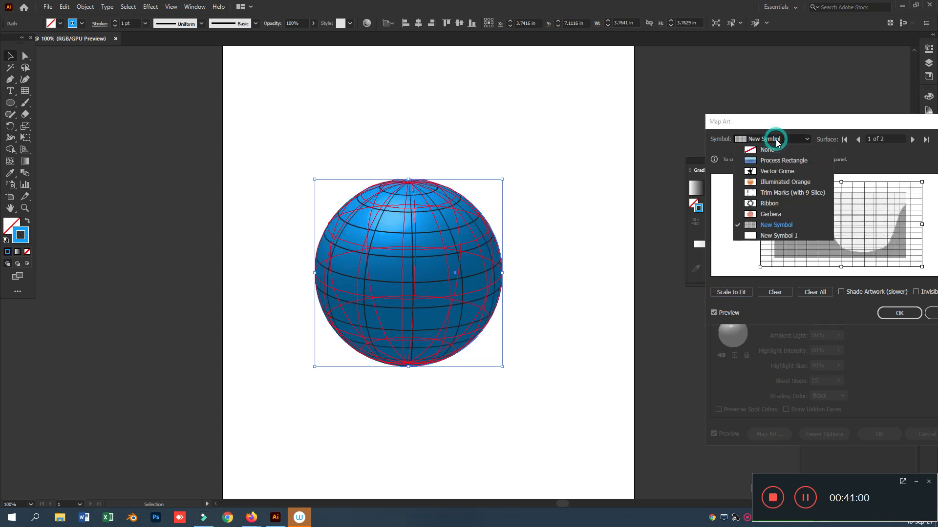
left_click(778, 236)
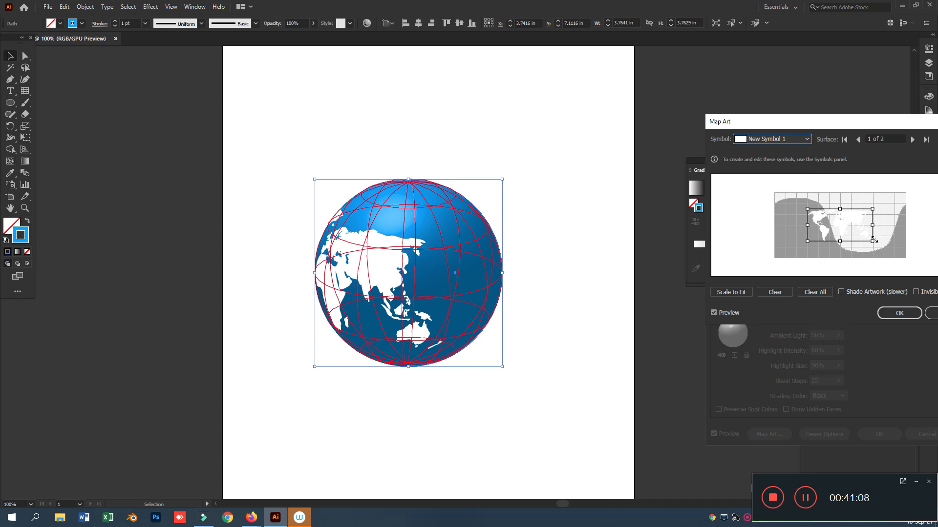
left_click_drag(874, 240, 902, 260)
left_click_drag(807, 209, 791, 201)
mouse_move(860, 229)
left_mouse_down()
mouse_move(843, 203)
mouse_move(834, 212)
mouse_move(870, 225)
left_mouse_up()
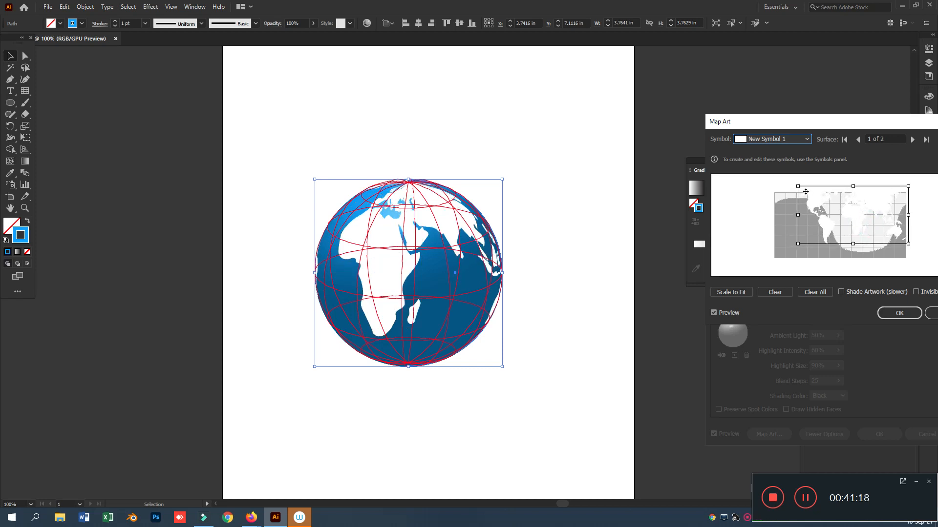
left_click_drag(798, 187, 790, 184)
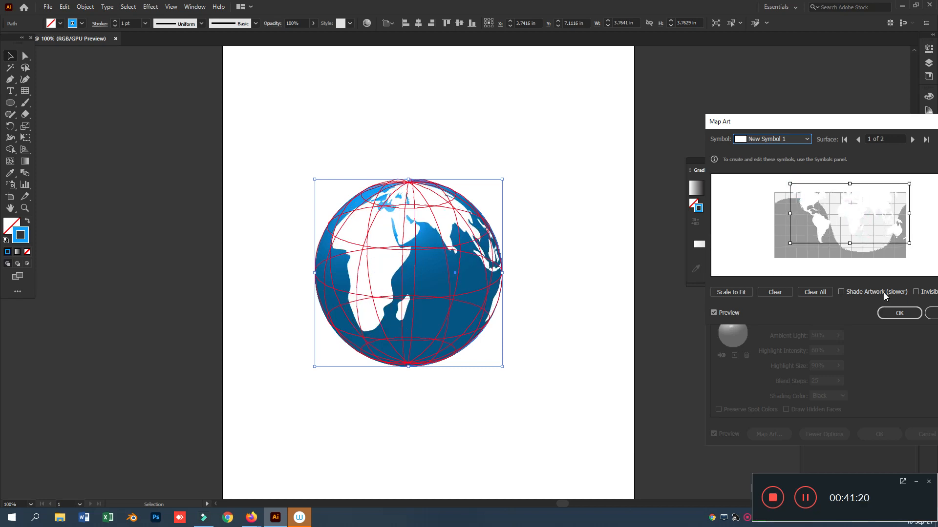
left_click(861, 292)
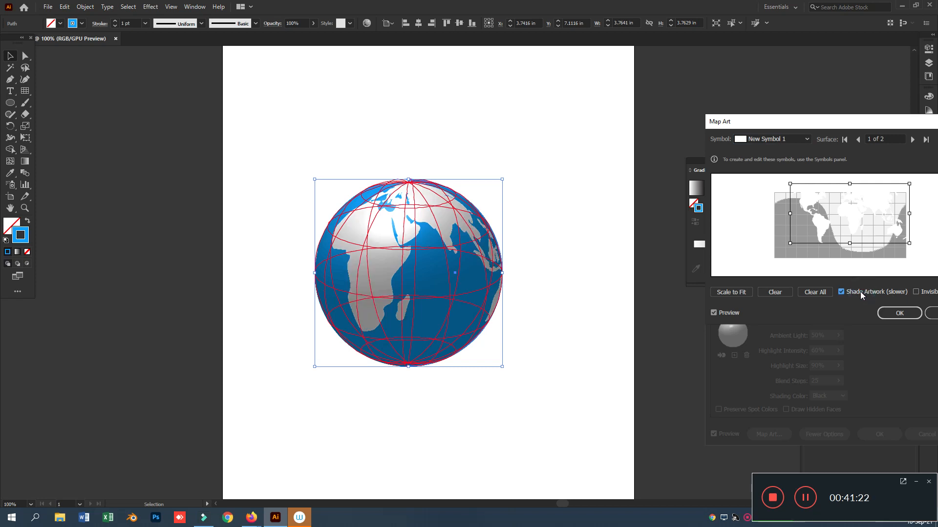
- Clear the art from surface 1 and reapply "New Symbol 1" scaled to fit, nudged slightly up and right
left_click(800, 258)
left_click(776, 292)
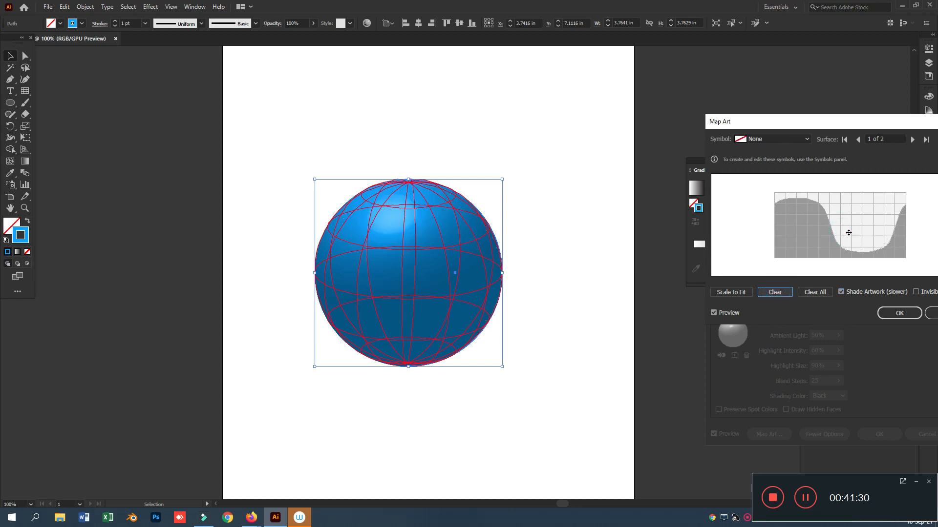
left_click(761, 140)
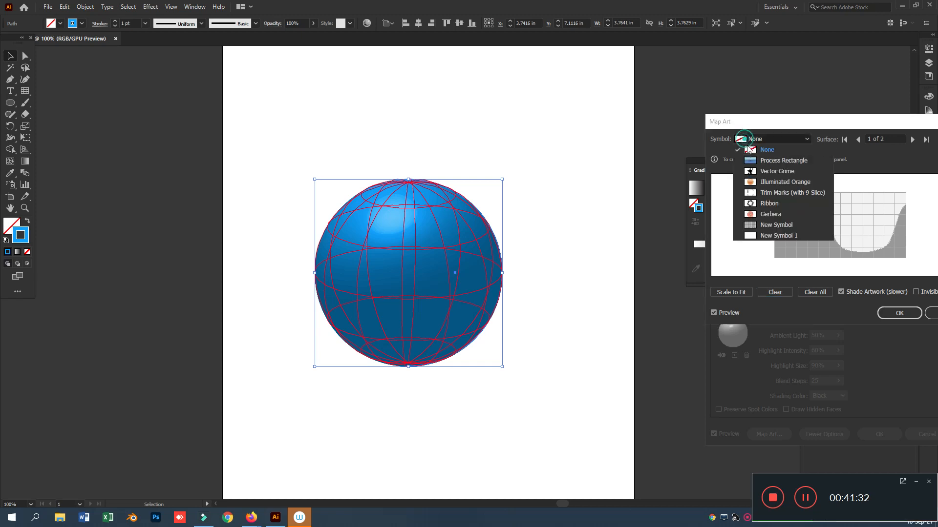
left_click(769, 236)
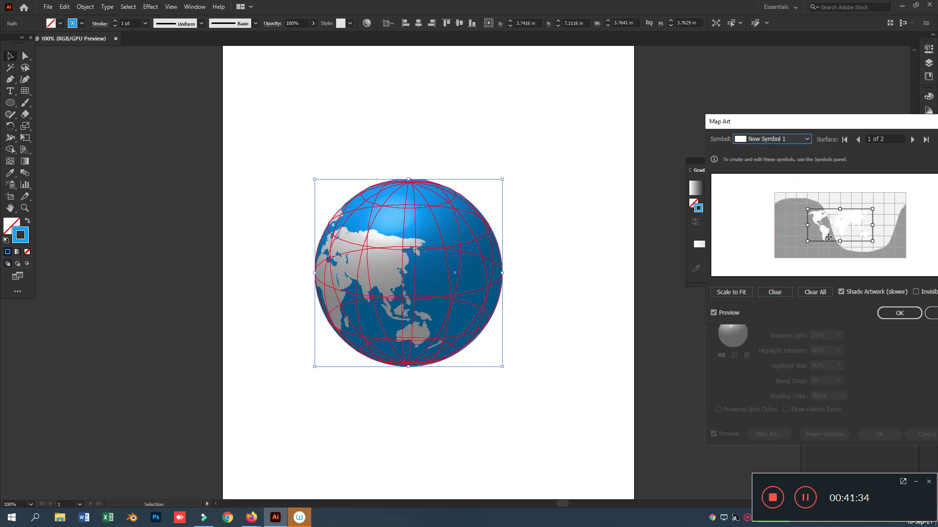
left_click(748, 293)
left_click_drag(846, 231, 867, 224)
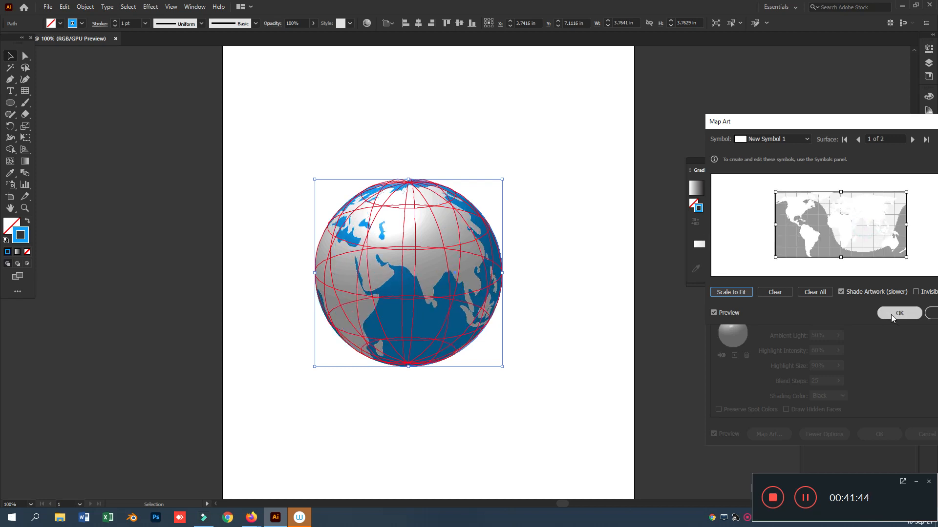
- Refit the world map to surface 1, enlarge it past the lower-right corner, shift it right, and apply the 3D Revolve effect
left_click(734, 295)
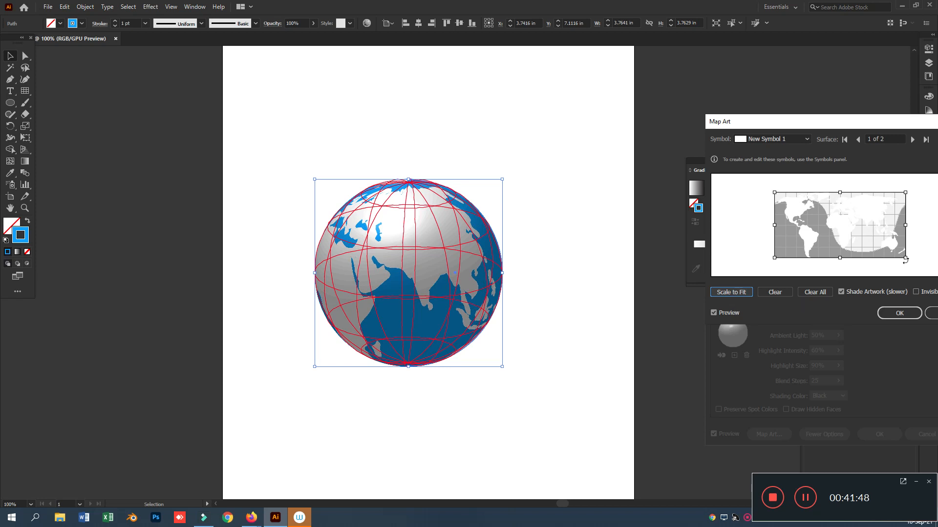
left_click_drag(906, 259, 932, 275)
mouse_move(865, 233)
left_mouse_down()
mouse_move(861, 201)
mouse_move(852, 226)
mouse_move(884, 237)
left_mouse_up()
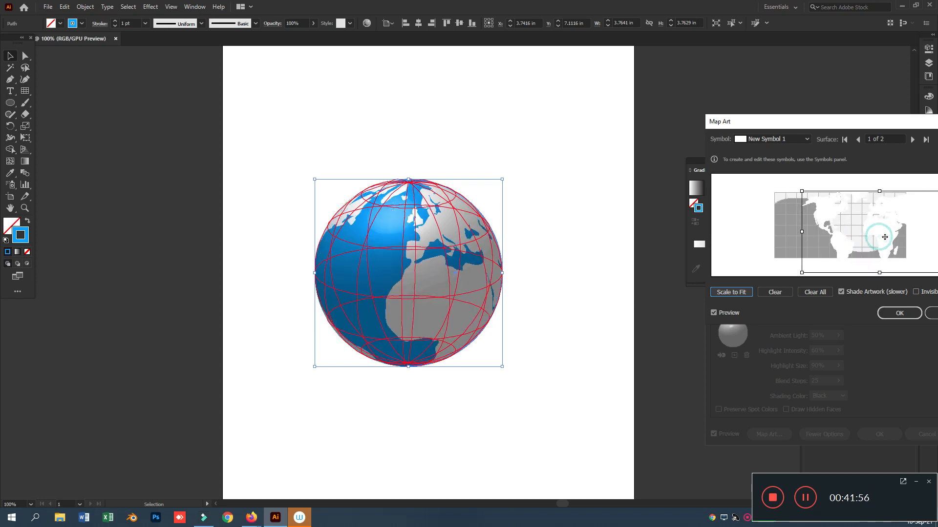
left_click(890, 314)
left_click(874, 433)
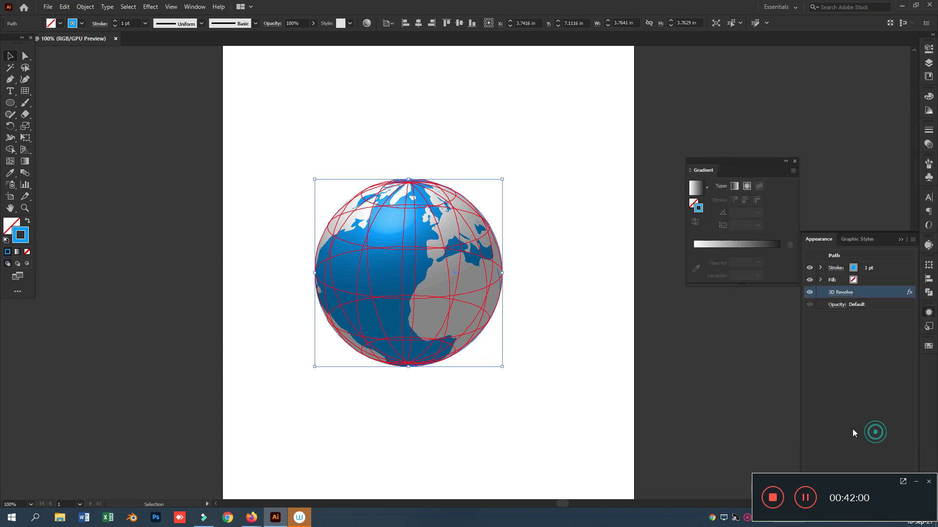
- Move the globe up and slightly right on the artboard, to about X 4.07 in, Y 6.02 in
left_click(708, 318)
left_click(435, 268)
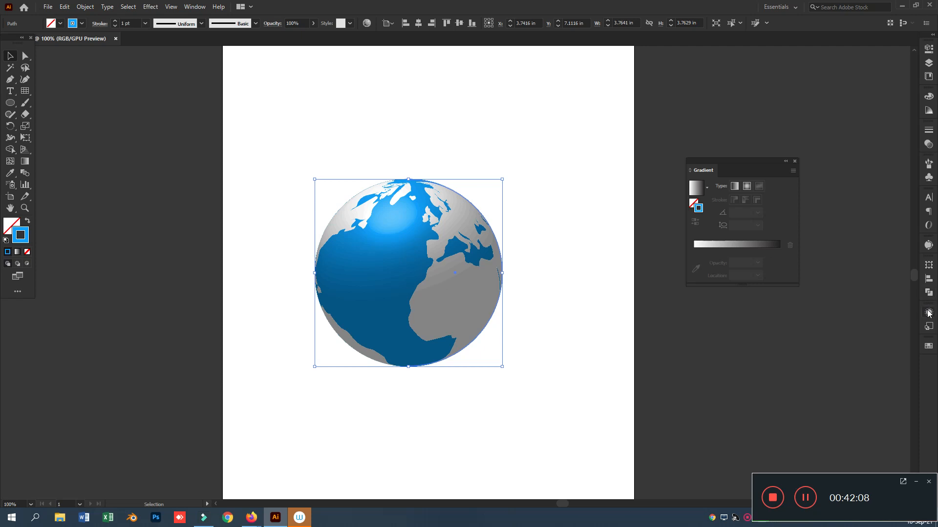
left_click_drag(467, 310, 484, 253)
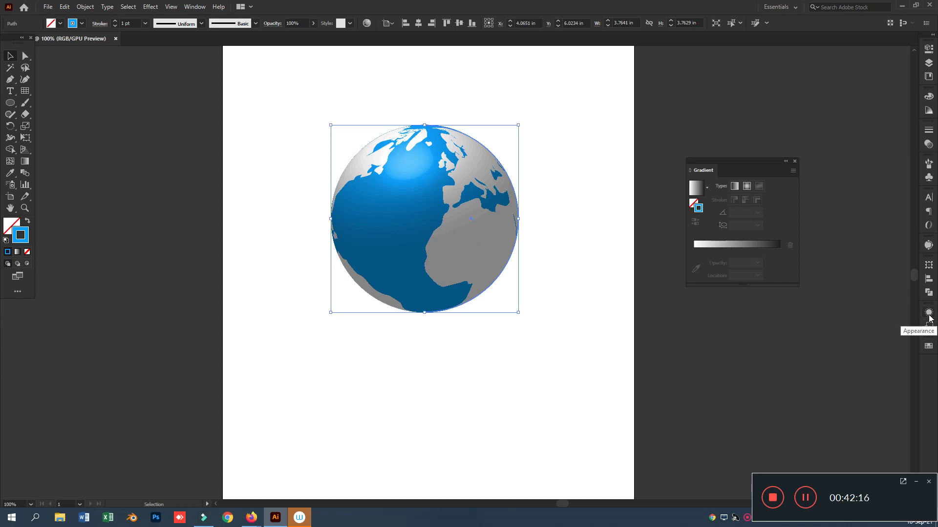
- Reopen the globe's 3D Revolve effect with all its options shown and open its Map Art settings
left_click(929, 318)
left_click(852, 294)
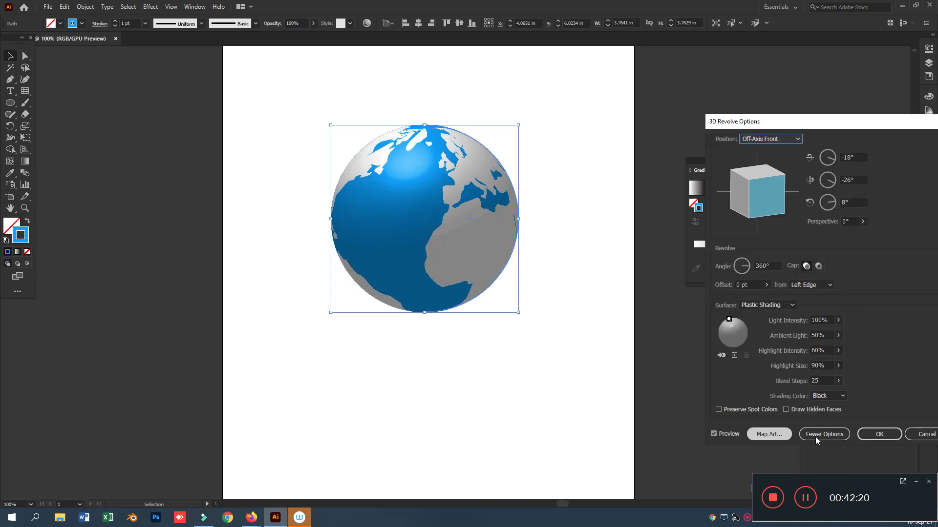
left_click(816, 436)
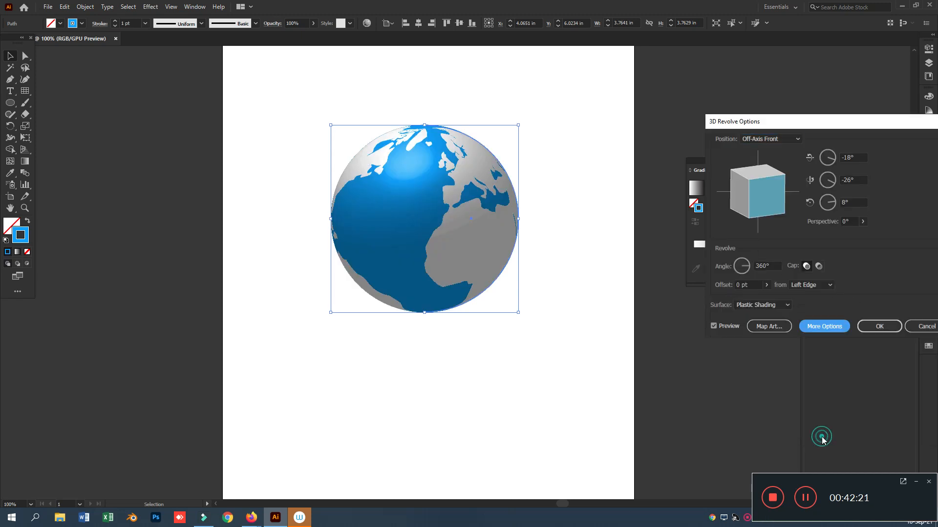
left_click(819, 327)
left_click(768, 435)
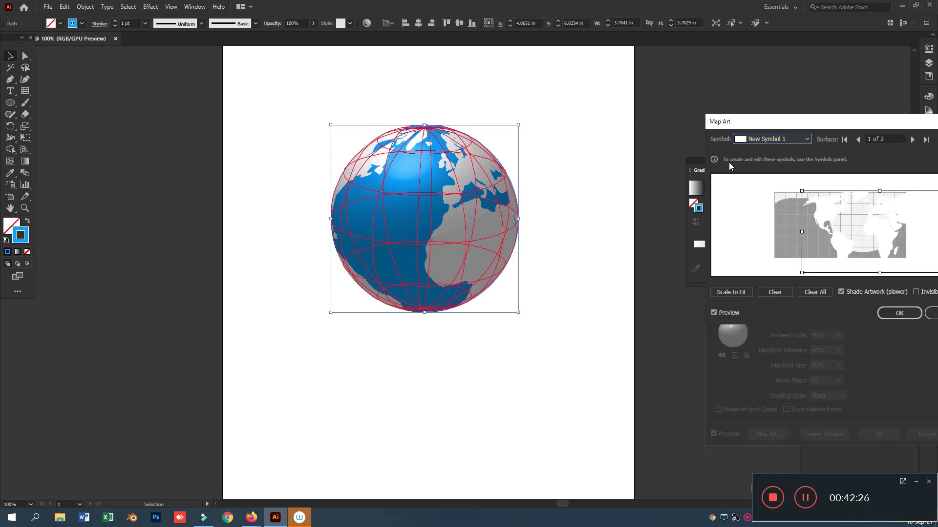
- Try the grid symbol "New Symbol" on surface 1 in place of the world map, and clear it
left_click(751, 141)
left_click(775, 235)
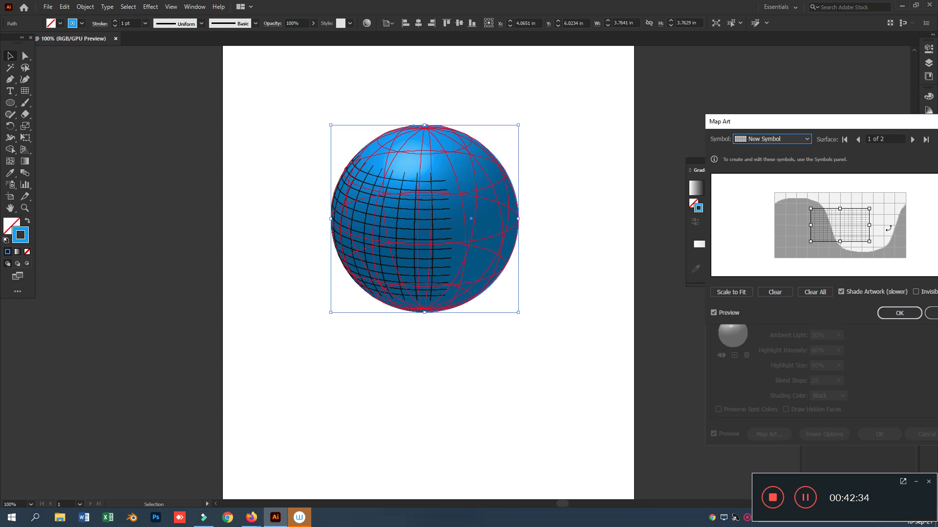
left_click(776, 292)
- Map "New Symbol 1" onto surface 1, scale it to fit, and shift the world map up and slightly left
left_click(781, 140)
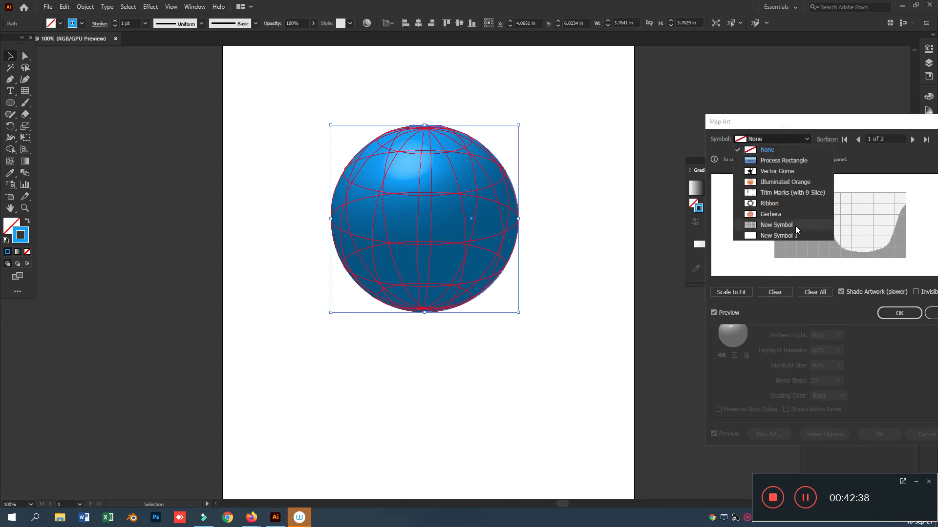
left_click(783, 235)
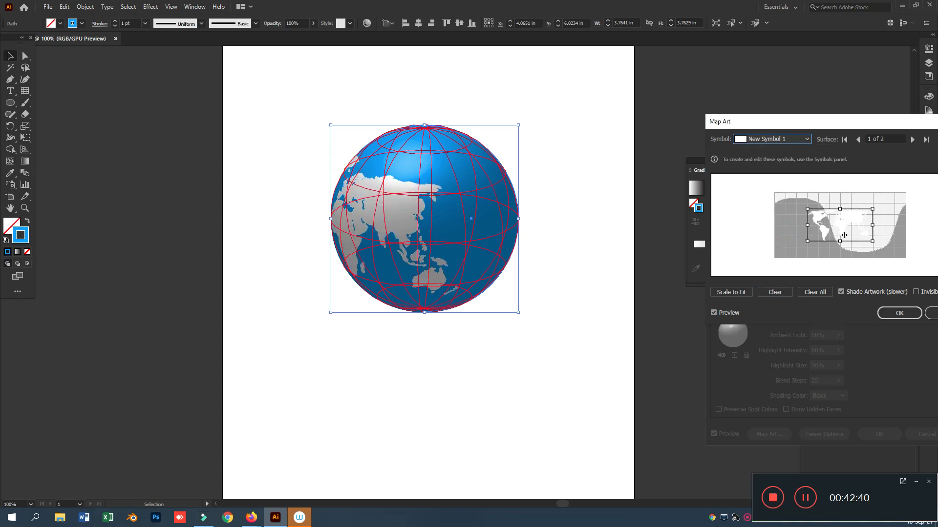
left_click(733, 292)
left_click_drag(824, 224, 804, 201)
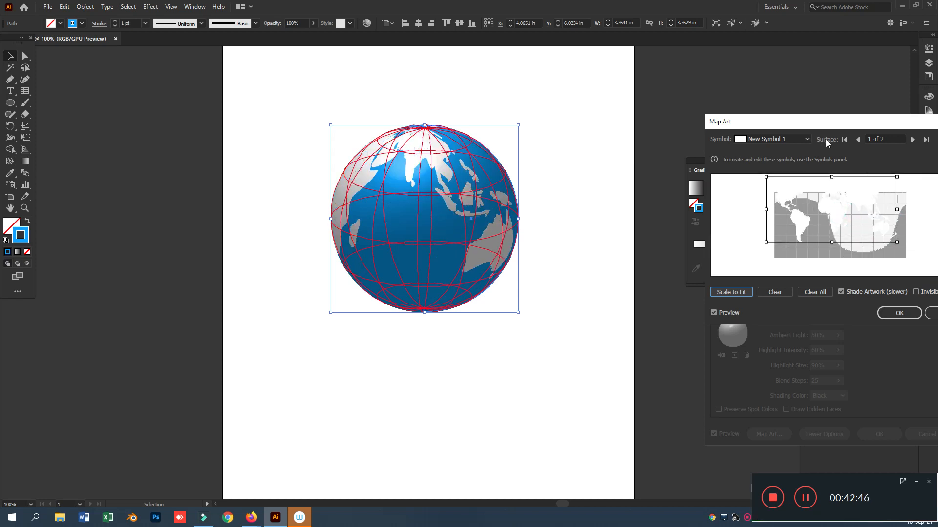
- Map the grid symbol "New Symbol" onto surface 2 of 2, scale it to fit, and apply the 3D Revolve effect
left_click(911, 140)
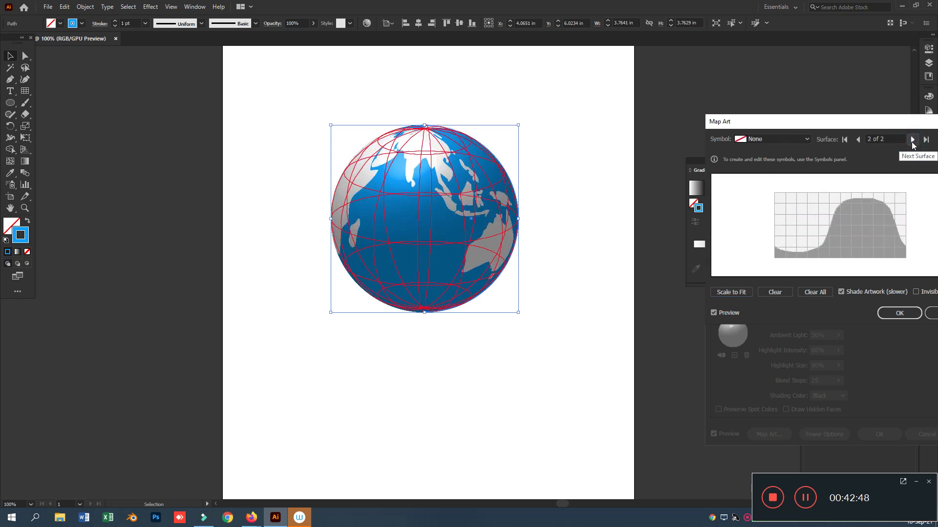
left_click(776, 139)
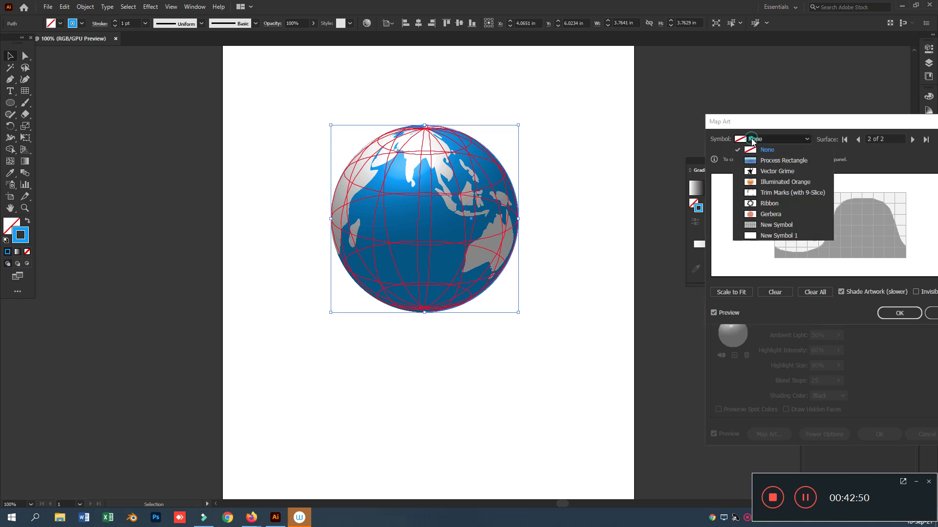
left_click(770, 224)
left_click(731, 295)
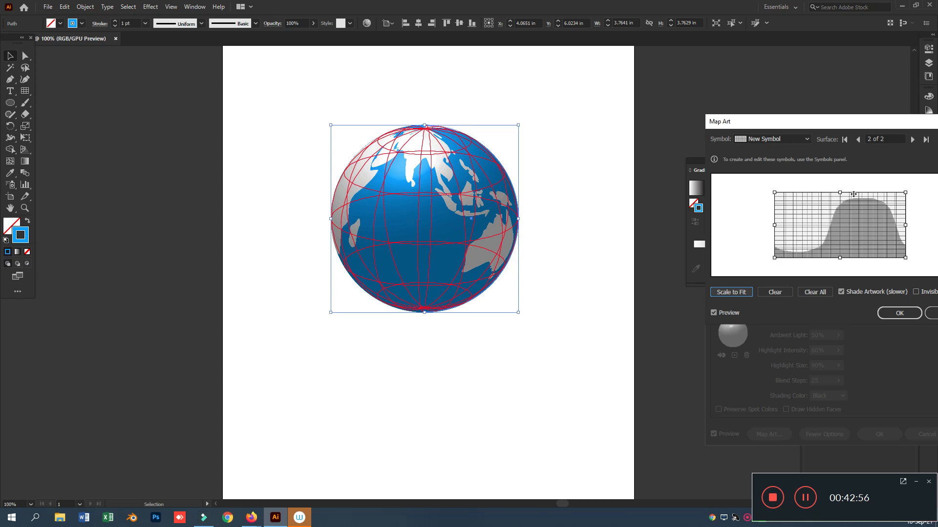
left_click(900, 313)
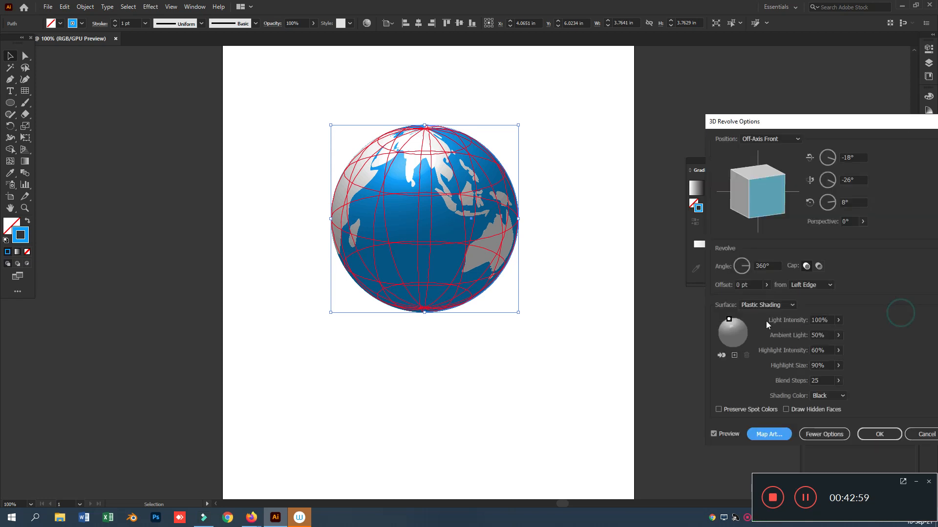
left_click(881, 435)
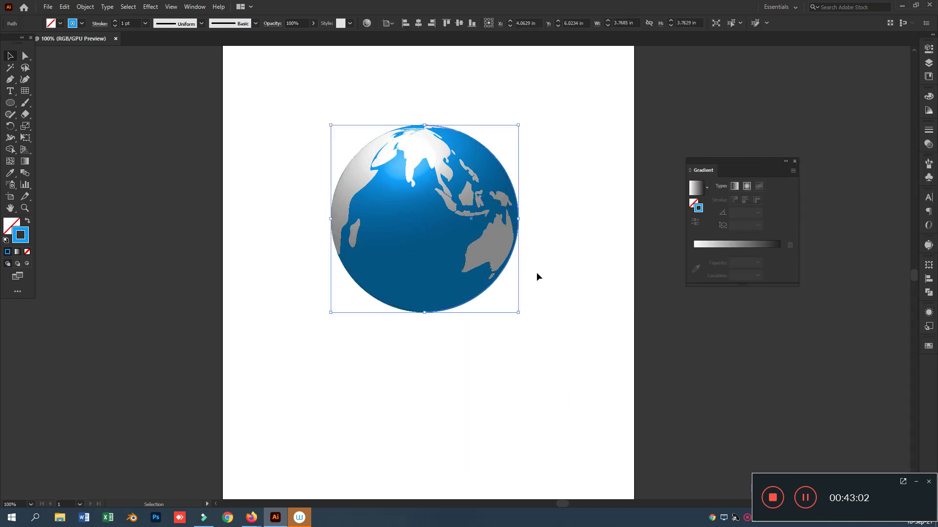
key("ctrl+equal")
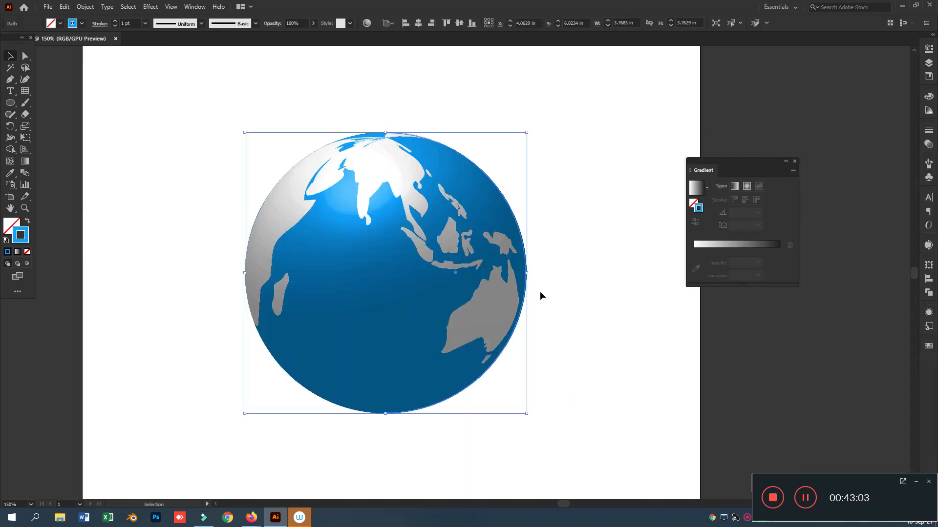
- Expand the appearance of the revolved globe and ungroup the resulting artwork, checking it with a trial move
left_click(85, 7)
left_click(131, 133)
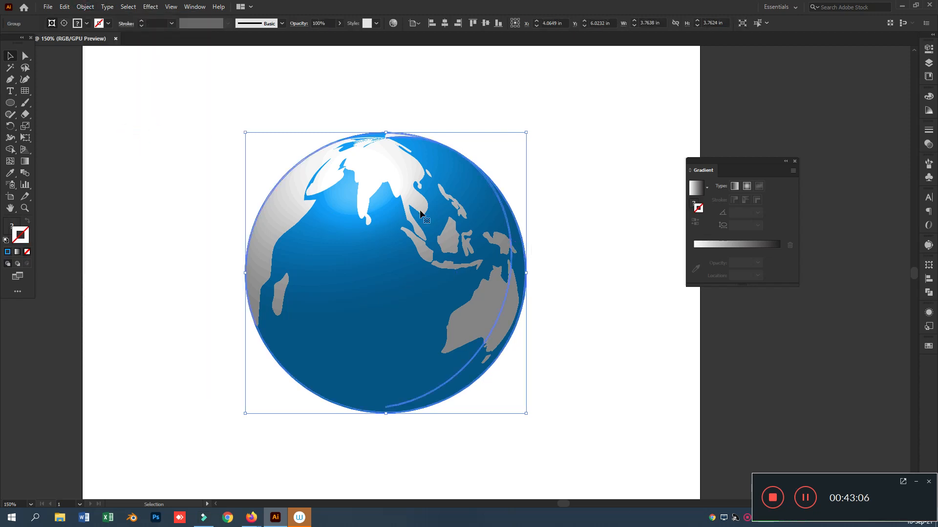
right_click(527, 211)
left_click(461, 291)
left_click_drag(382, 279, 586, 286)
key("ctrl+z")
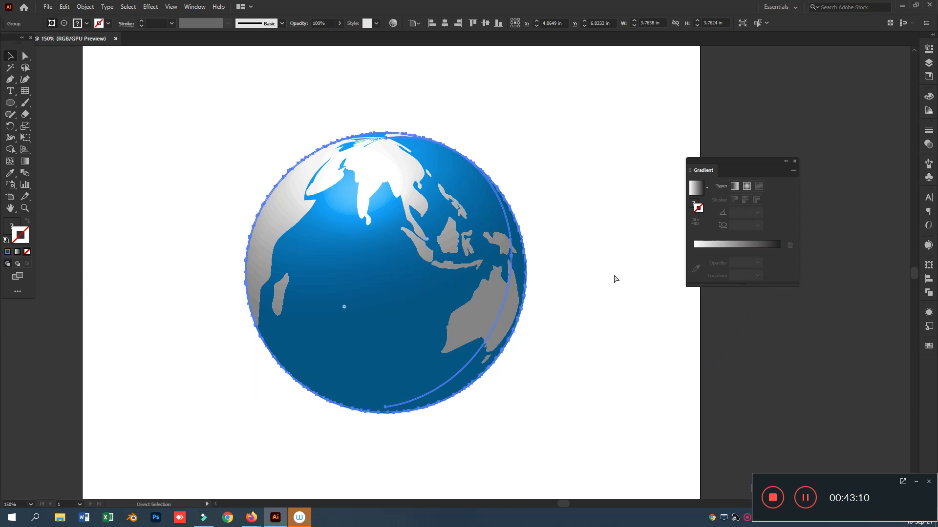
key("ctrl+y")
key("ctrl+y")
key("v")
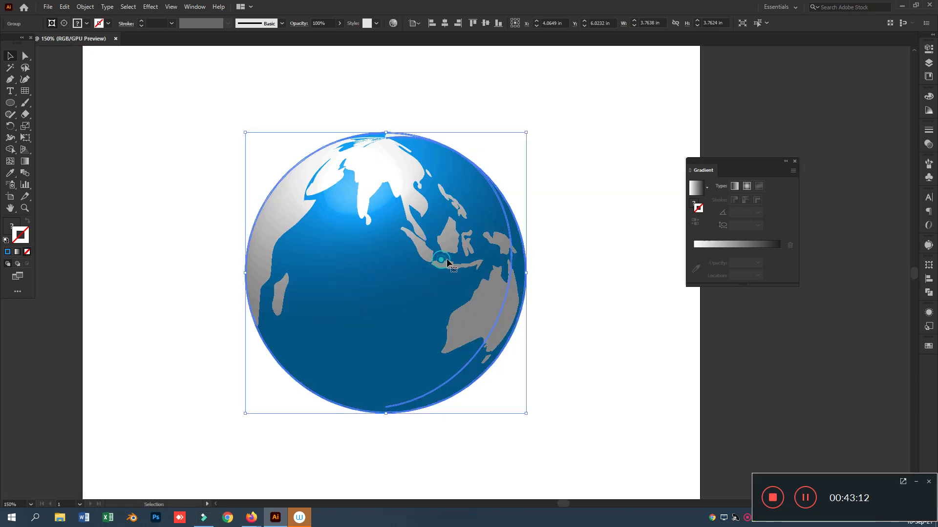
- Ungroup the globe once more and take the world map clip group away from in front of the grid sphere
right_click(394, 255)
left_click(433, 325)
left_click_drag(360, 286, 552, 279)
key("ctrl+z")
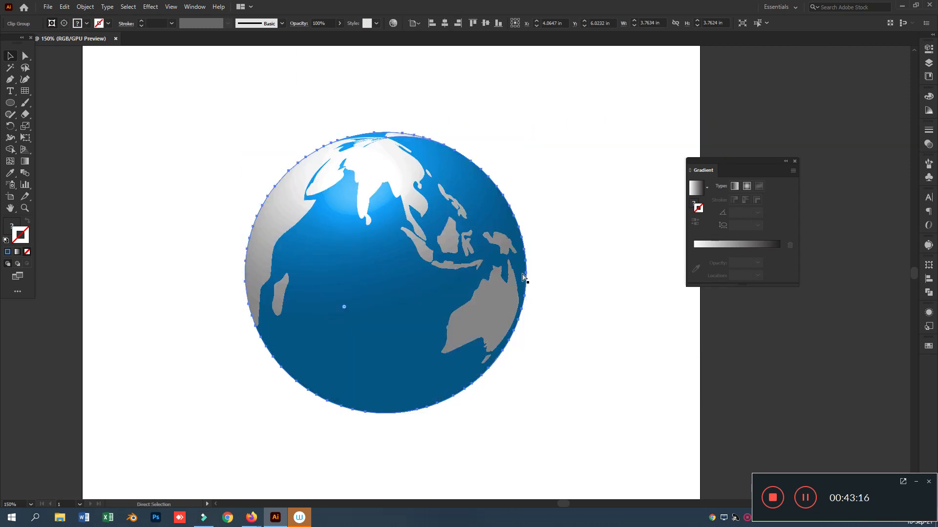
key("ctrl+3")
- Release the clipping mask on the front blue grid sphere
left_click(415, 237)
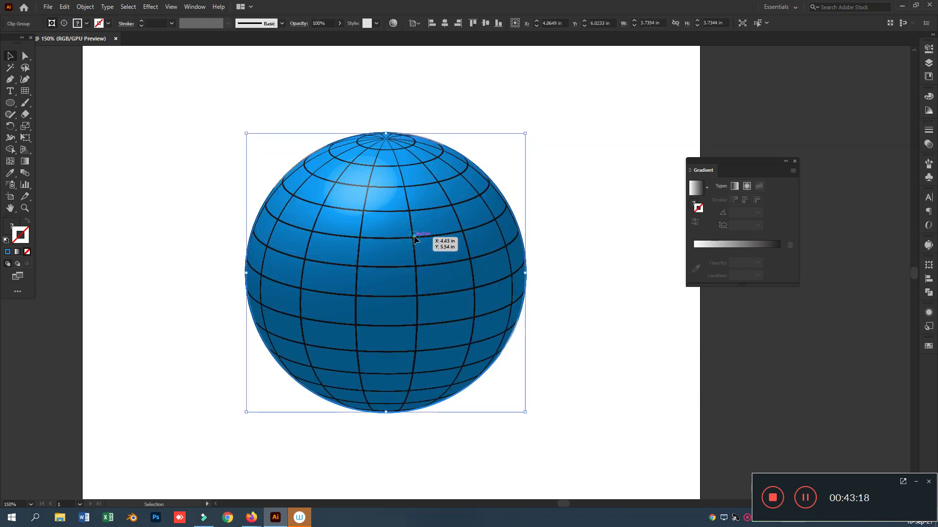
left_click_drag(414, 238, 527, 227)
key("ctrl+z")
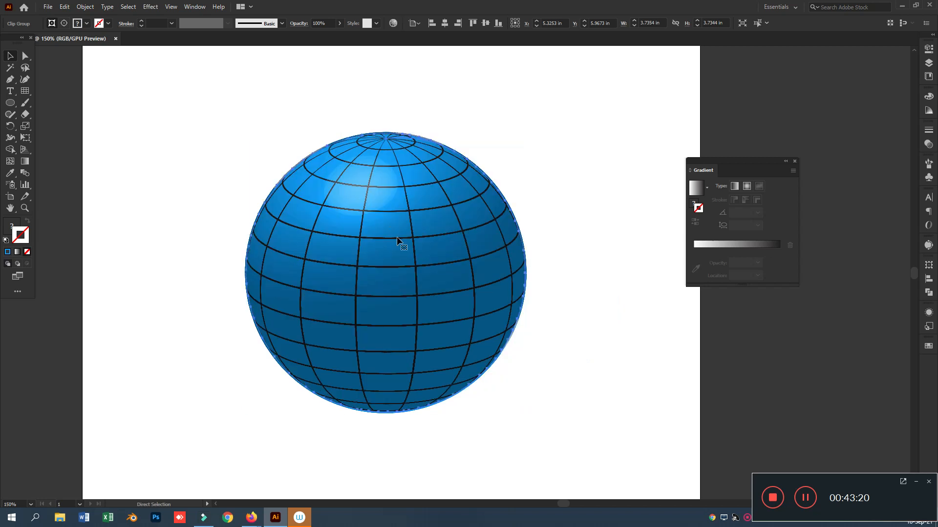
right_click(395, 238)
left_click(440, 319)
left_click(661, 360)
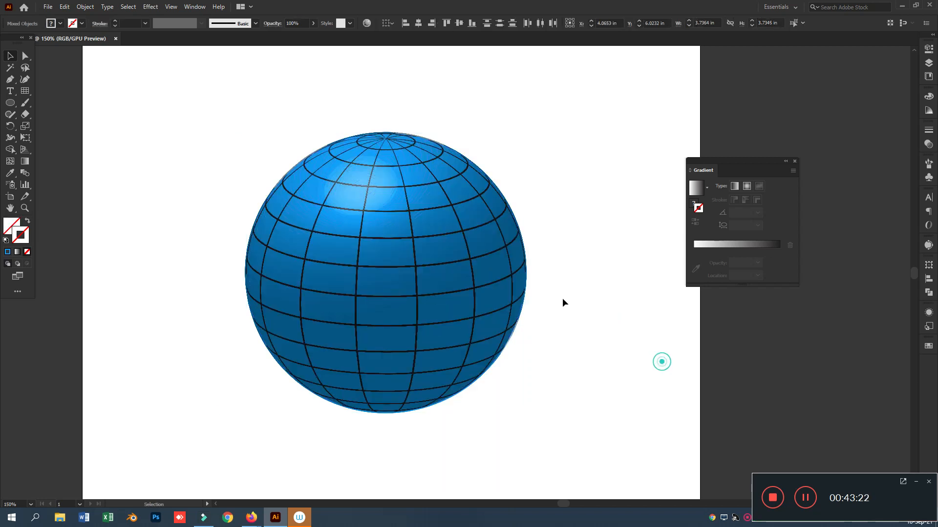
- Delete the front blue shaded sphere that belongs to the released grid, keeping the grid lines
left_click(431, 207)
left_click_drag(430, 208, 636, 196)
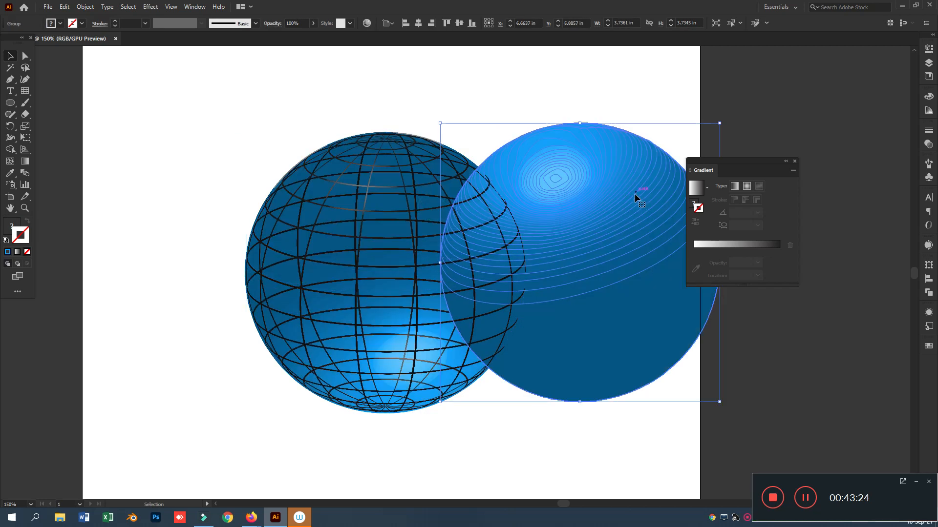
key("ctrl+z")
key("Delete")
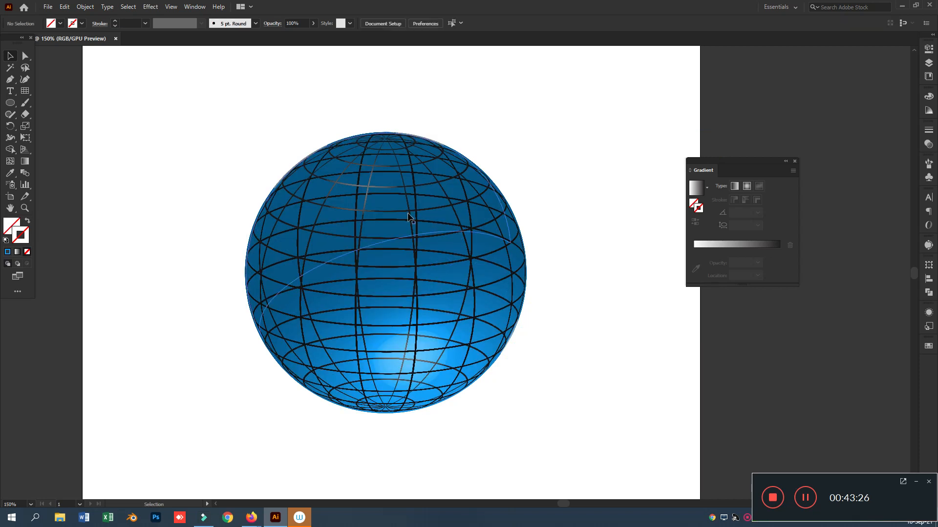
- Check that the grid lines move separately, and bring the world map globe back directly beneath them
left_click(407, 211)
left_click_drag(407, 211, 597, 216)
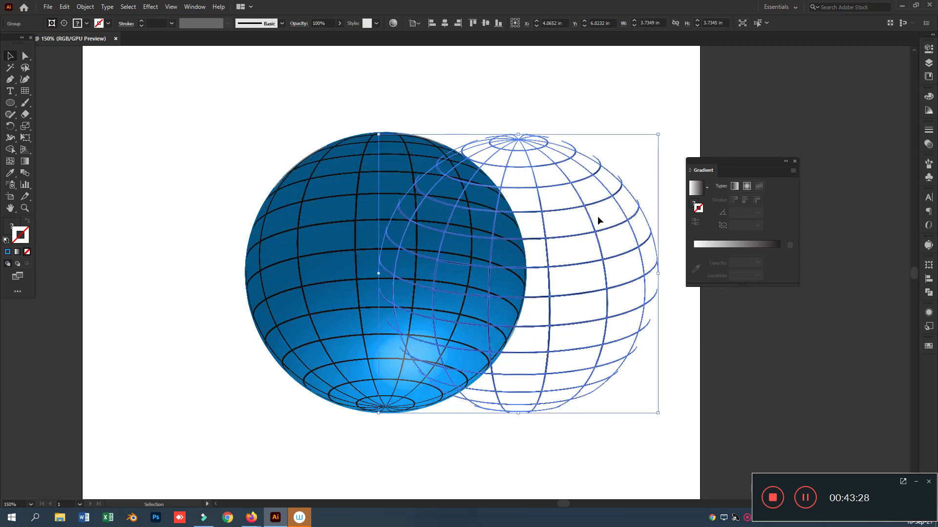
key("ctrl+z")
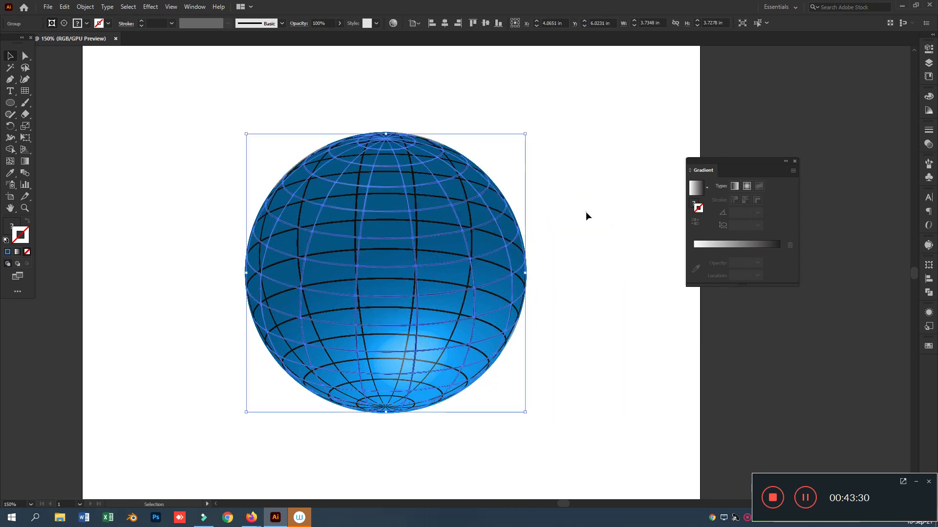
left_click(588, 217)
key("ctrl+z")
left_click(587, 216)
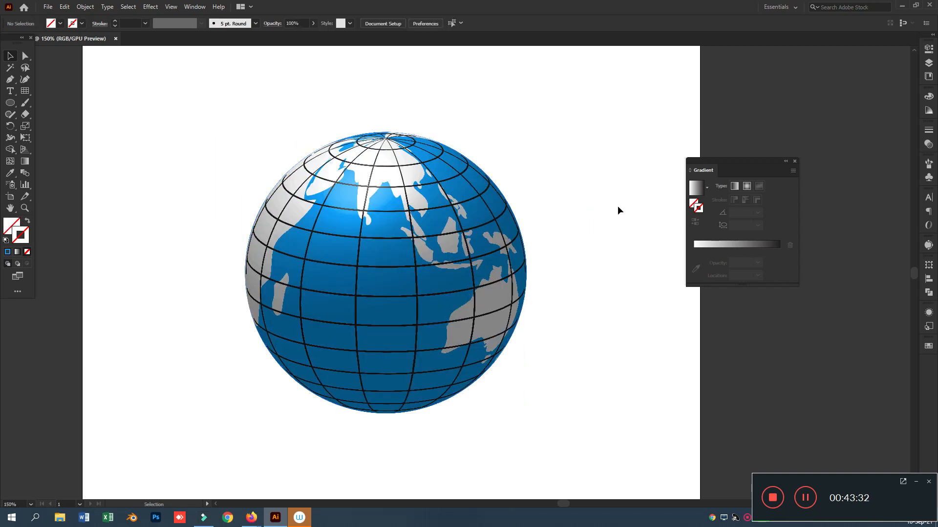
- Try to unite the grid lines group over the globe with Pathfinder
key("ctrl+plus")
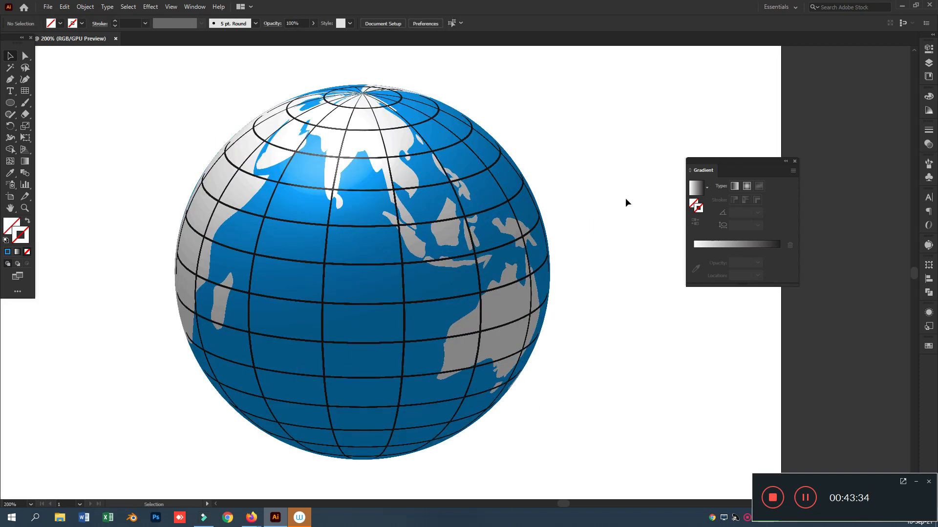
left_click(423, 125)
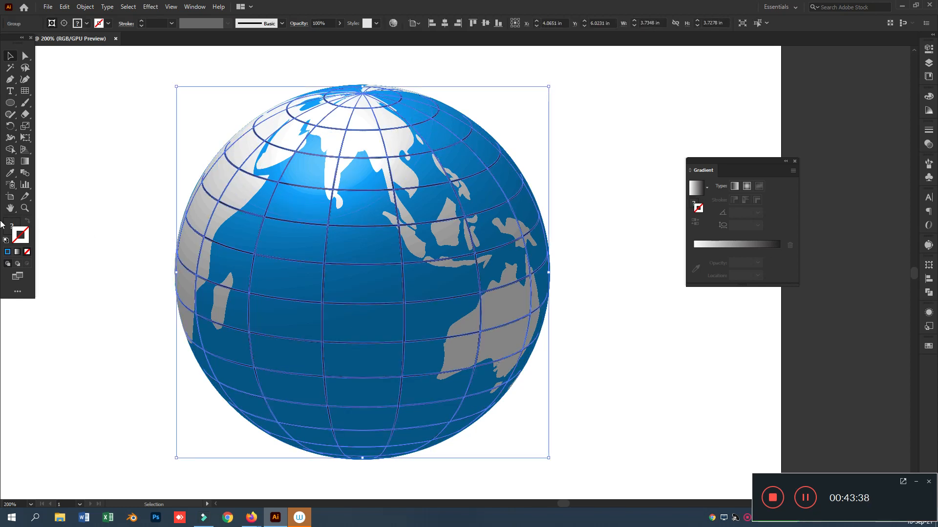
left_click(11, 224)
left_click(668, 149)
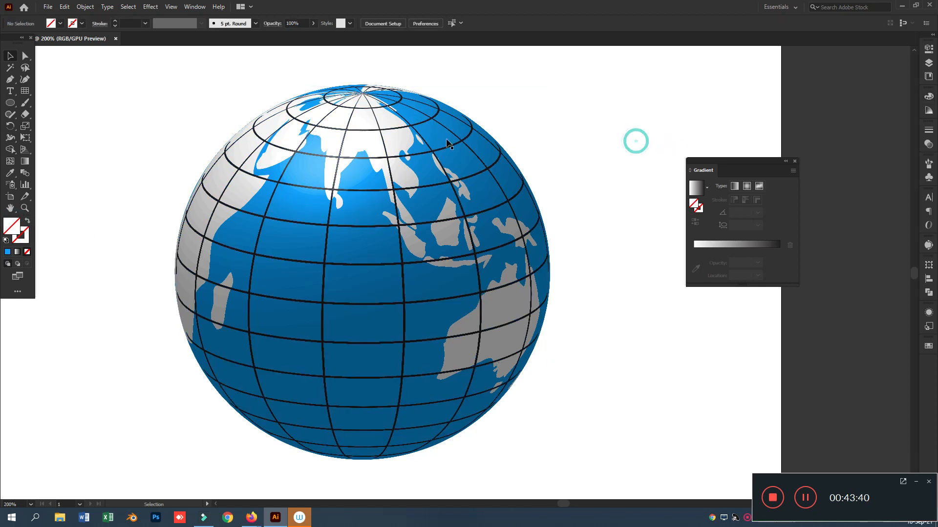
left_click_drag(446, 149, 690, 133)
key("ctrl+z")
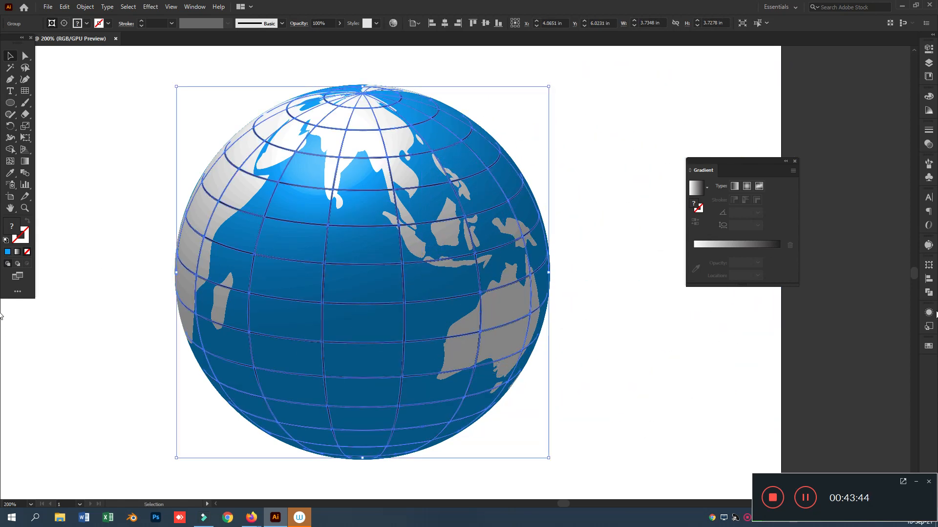
left_click(928, 292)
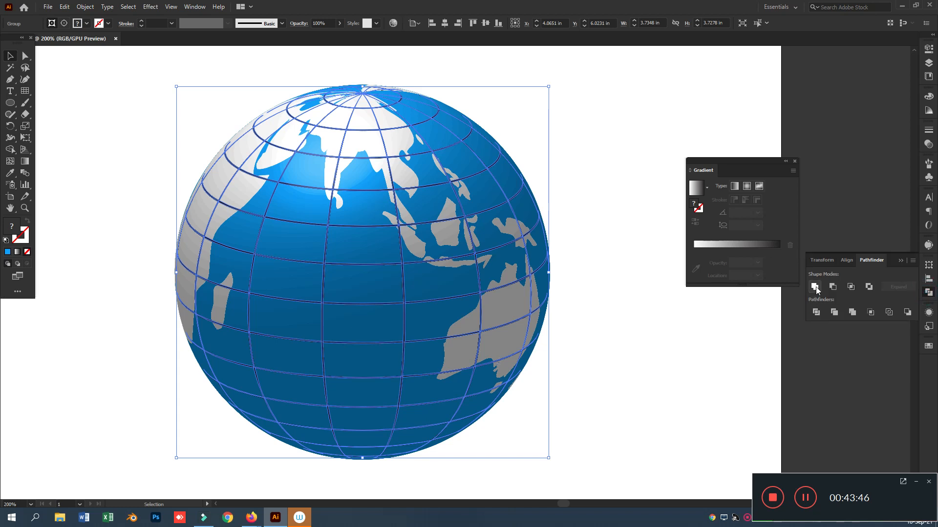
key("ctrl+shift+z")
key("ctrl+z")
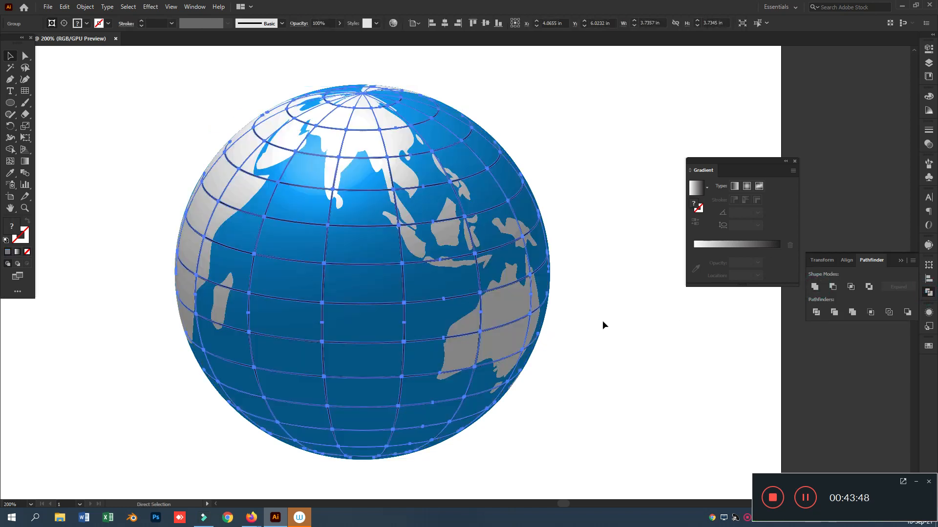
- Try ungrouping the grid lines and moving one of their clip groups alone, and undo the ungrouping
right_click(603, 203)
left_click(632, 285)
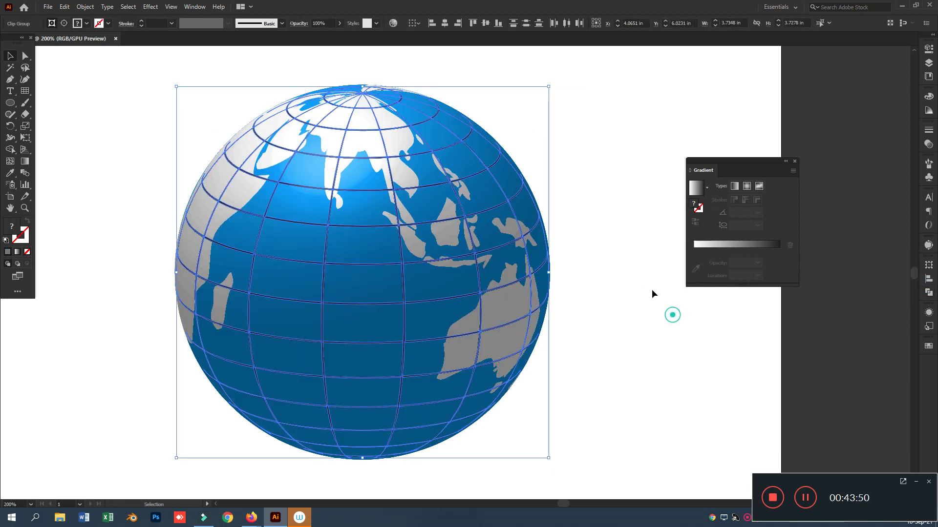
left_click(673, 314)
left_click_drag(457, 138, 697, 132)
key("ctrl+z")
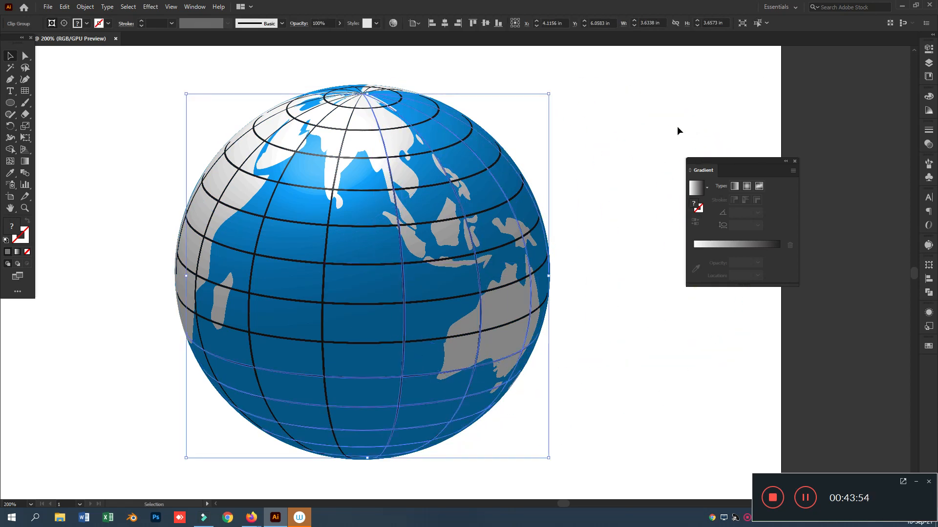
left_click(641, 105)
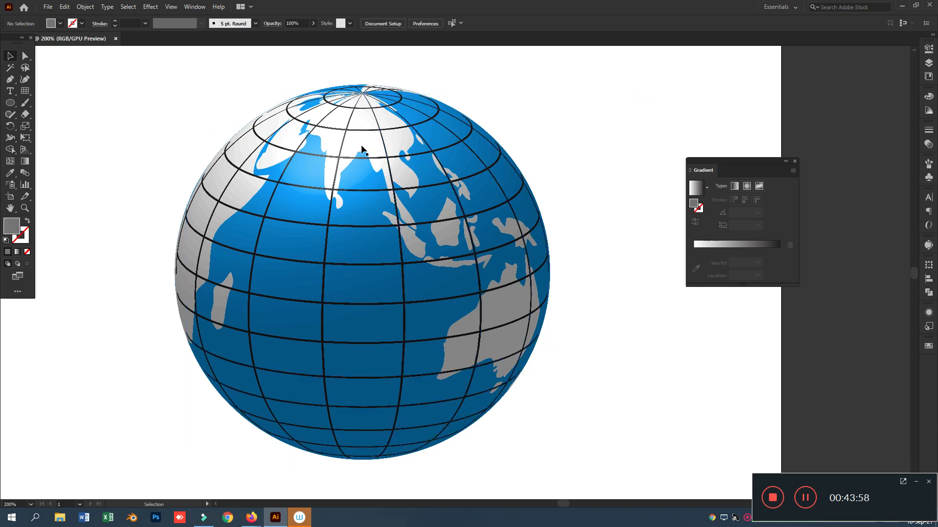
left_click(380, 131)
left_click(640, 130)
key("ctrl+z")
left_click(669, 135)
left_click_drag(393, 151, 644, 156)
key("ctrl+z")
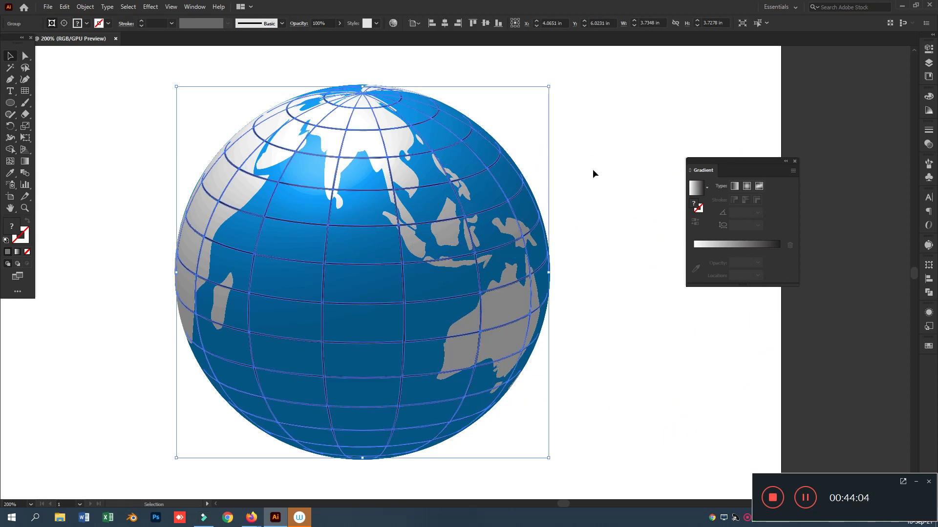
- Move the grid lines group off the globe onto the empty canvas beside the artboard
left_click_drag(470, 141, 719, 109)
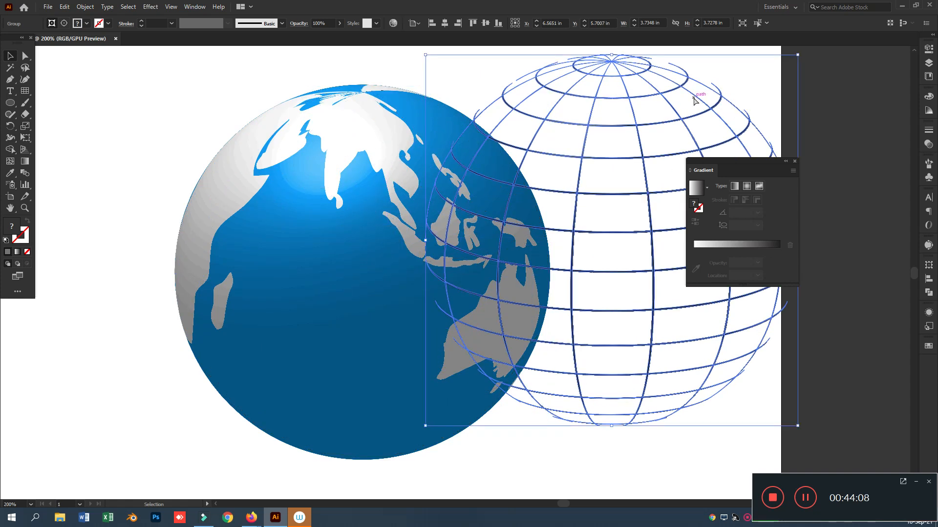
key("ctrl+z")
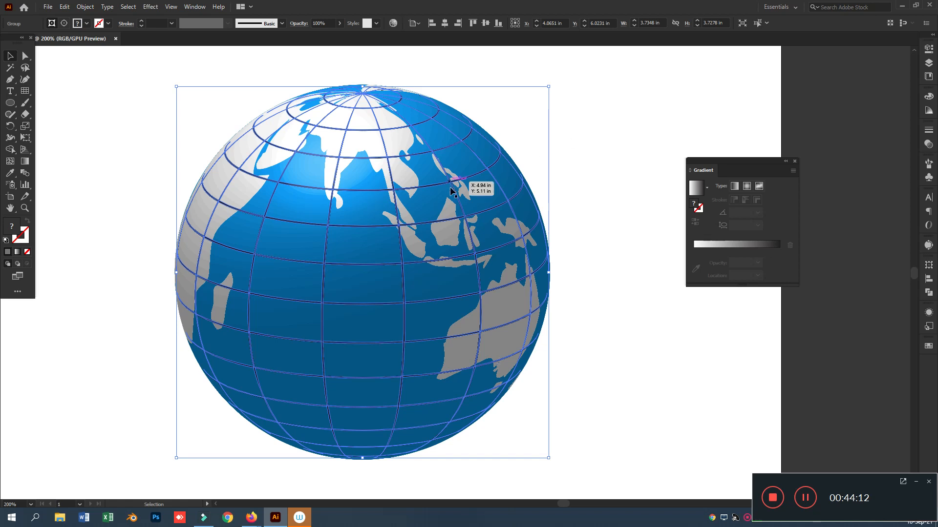
left_click_drag(453, 185, 819, 135)
left_click_drag(768, 83, 322, 86)
left_click_drag(339, 129, 594, 133)
- Ungroup the grid beside the artboard into its separate clip groups
right_click(595, 133)
left_click(635, 216)
left_click(802, 86)
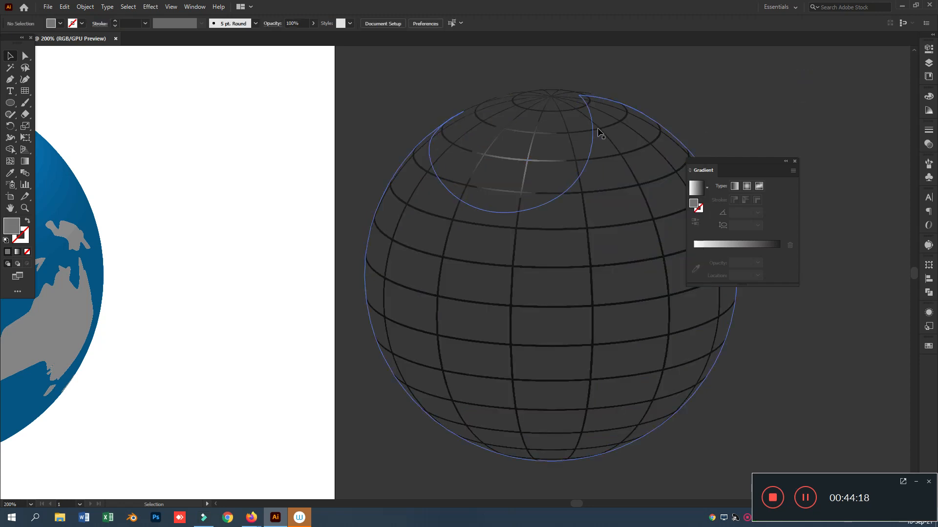
left_click(595, 131)
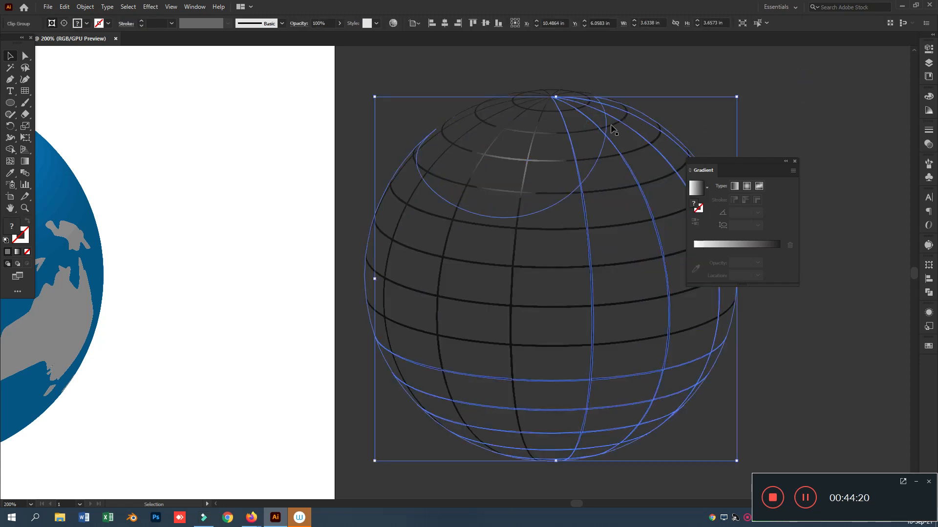
left_click(614, 125)
left_click(813, 109)
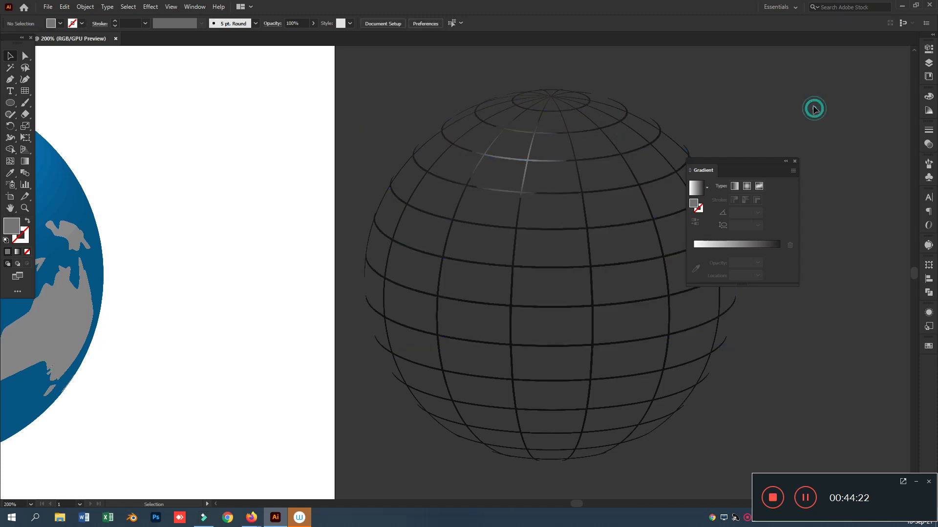
- Check the grid's paths in outline view and release the clipping mask on its upper latitude lines
key("ctrl+y")
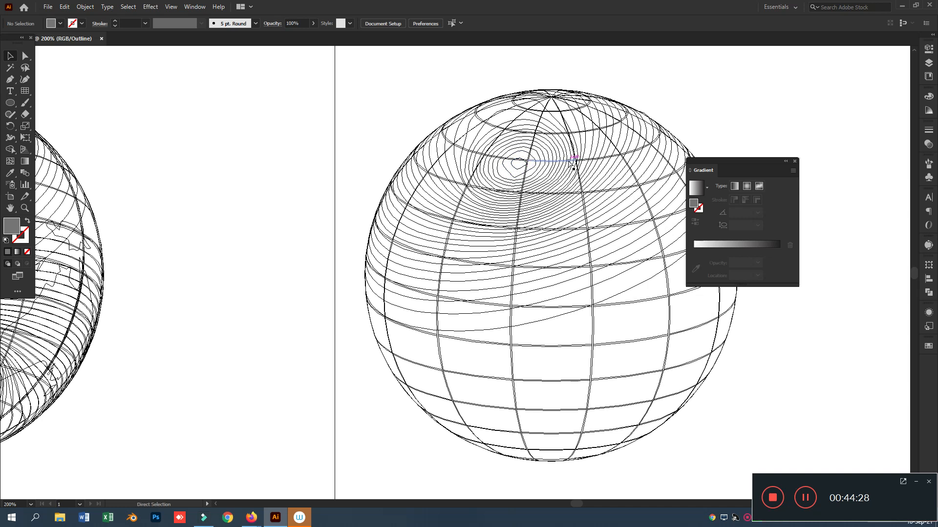
key("ctrl+y")
left_click(581, 131)
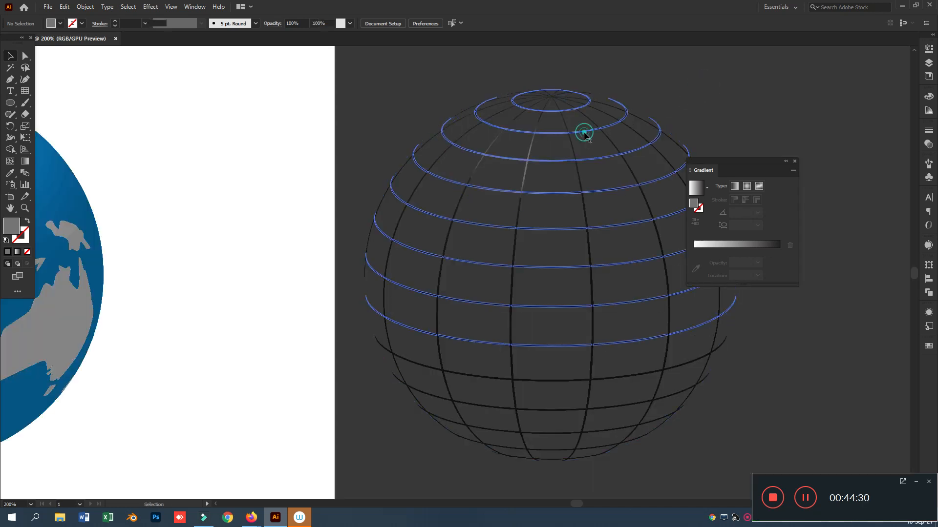
right_click(584, 132)
left_click(636, 213)
left_click(851, 83)
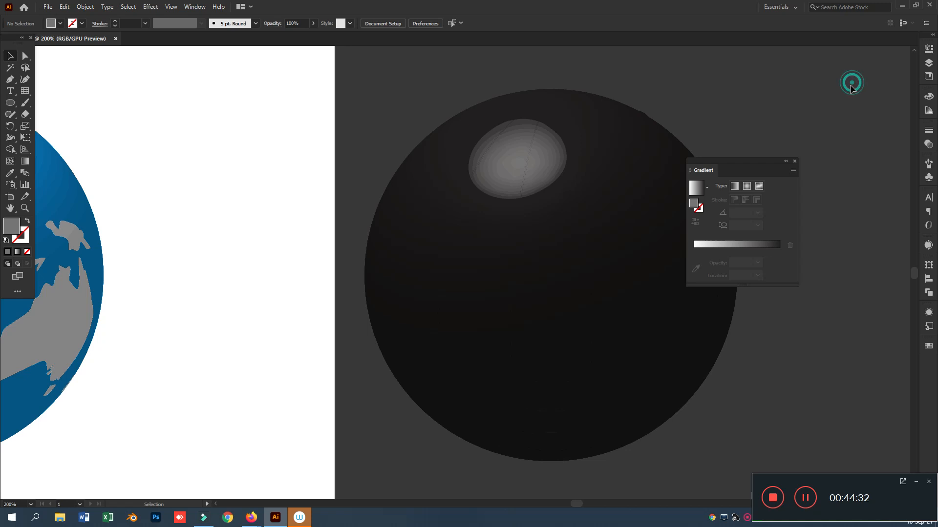
- Try deleting the dark shaded sphere released from the latitude lines, and undo the deletion
left_click(530, 160)
left_click(579, 161)
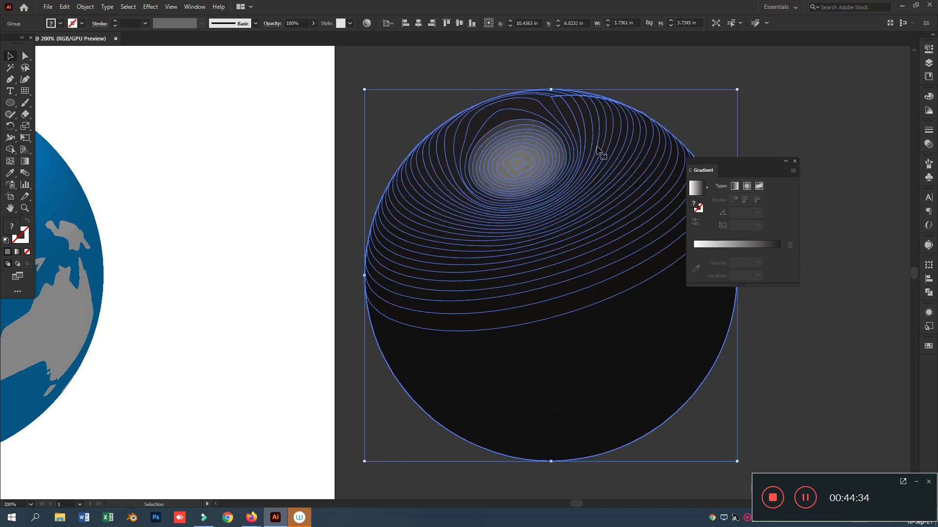
key("Delete")
left_click(721, 78)
key("ctrl+z")
left_click(787, 100)
- Ungroup the dark shaded sphere beside the artboard into its individual shading shapes
left_click(561, 177)
right_click(565, 179)
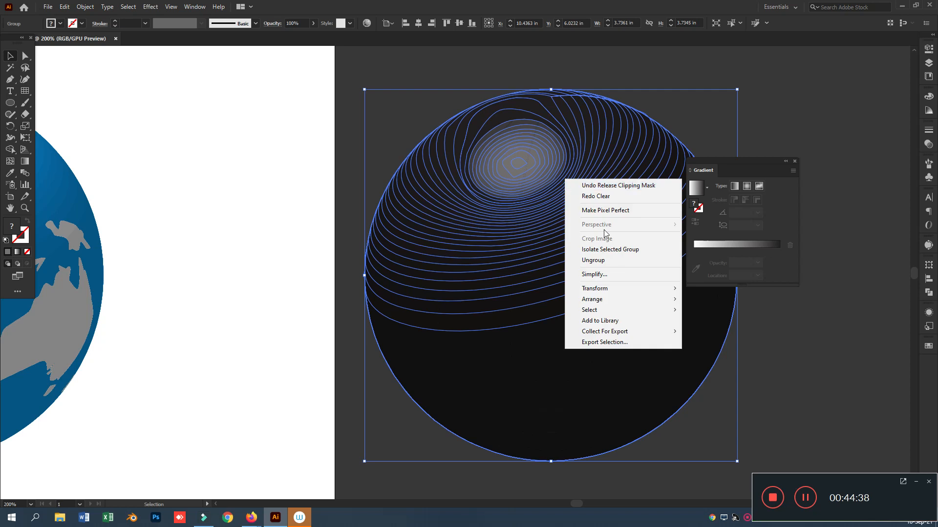
left_click(601, 261)
left_click(804, 123)
- Undo the ungrouping of the dark shaded sphere and the clipping mask release on the upper latitude lines
left_click(632, 153)
left_click(599, 141)
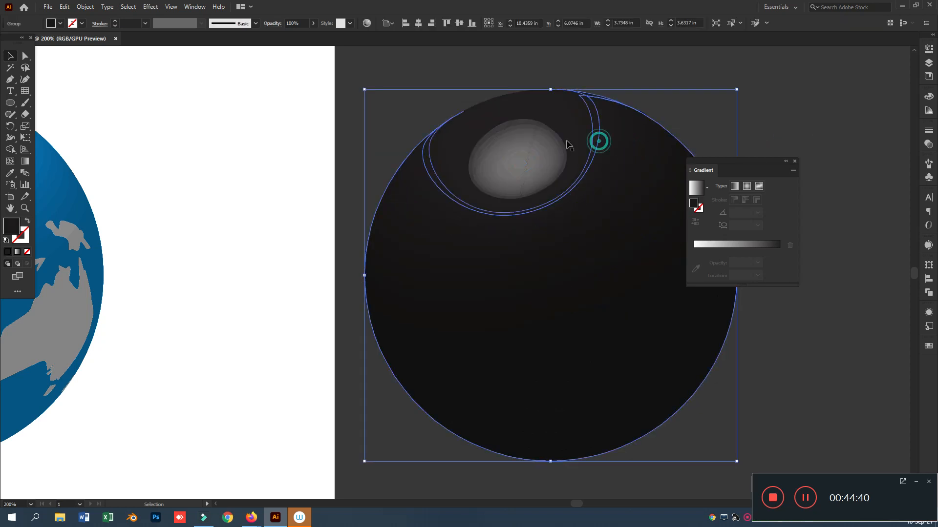
left_click(544, 142)
left_click(538, 124)
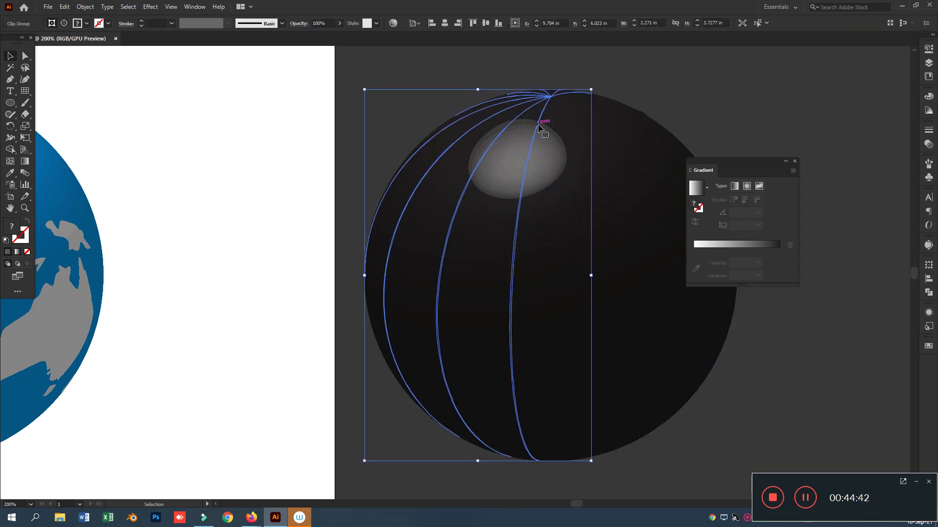
left_click(632, 130)
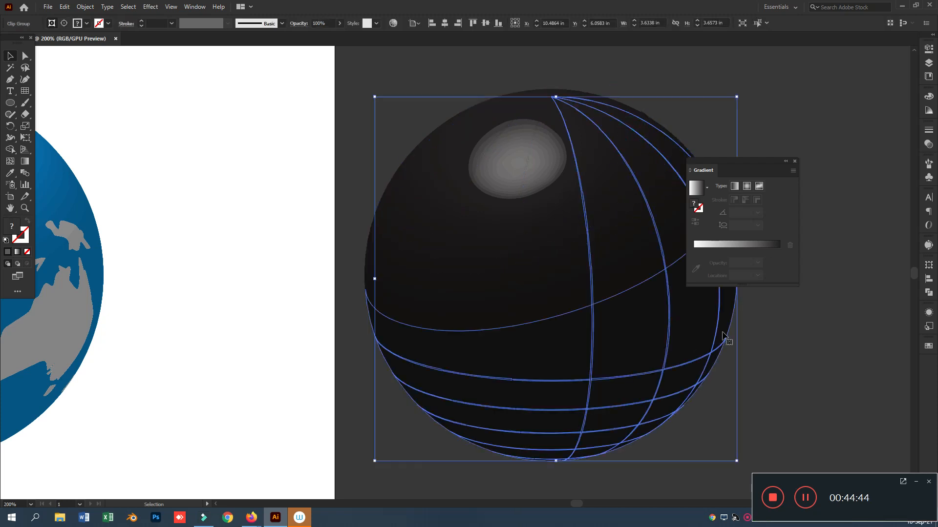
left_click(816, 351)
left_click(660, 251)
left_click(681, 332)
left_click(817, 352)
key("ctrl+z")
key("ctrl+z")
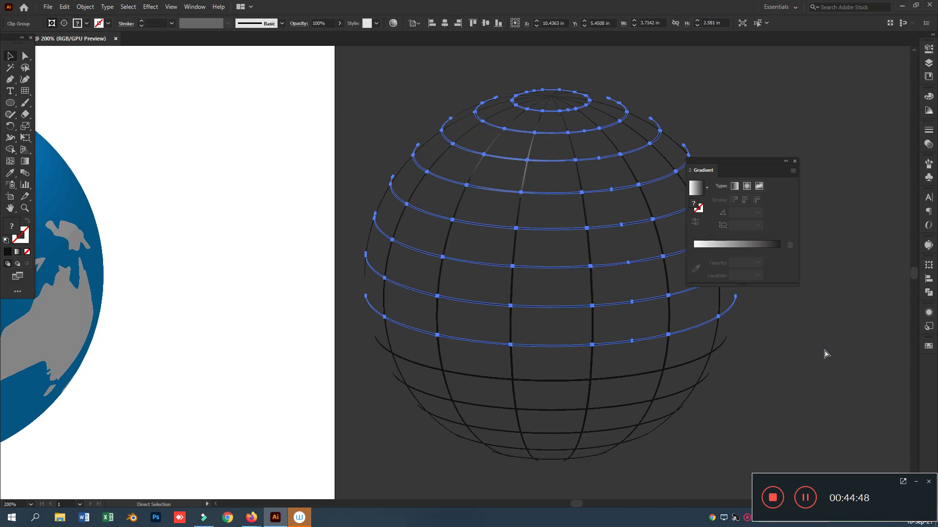
- Hide the clip group of left meridians and the clip group holding the right meridians and lower latitude lines
left_click(812, 356)
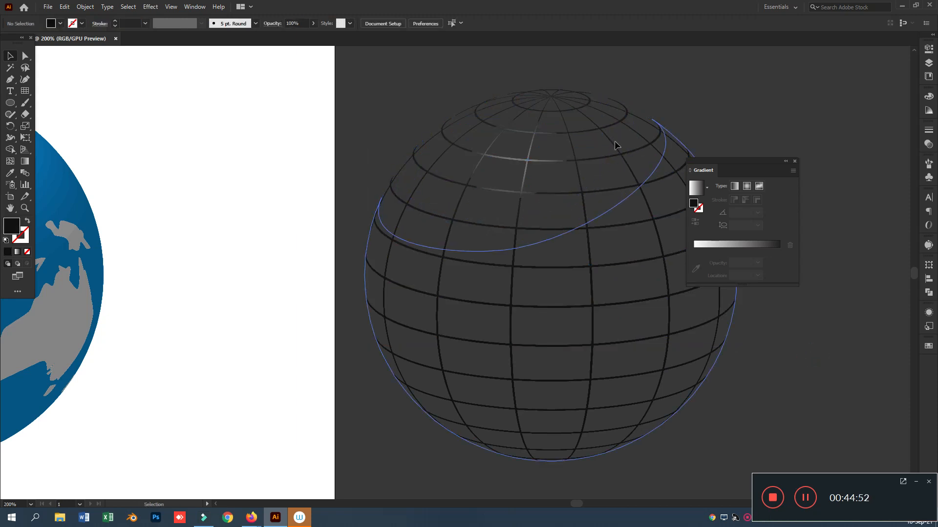
left_click(653, 126)
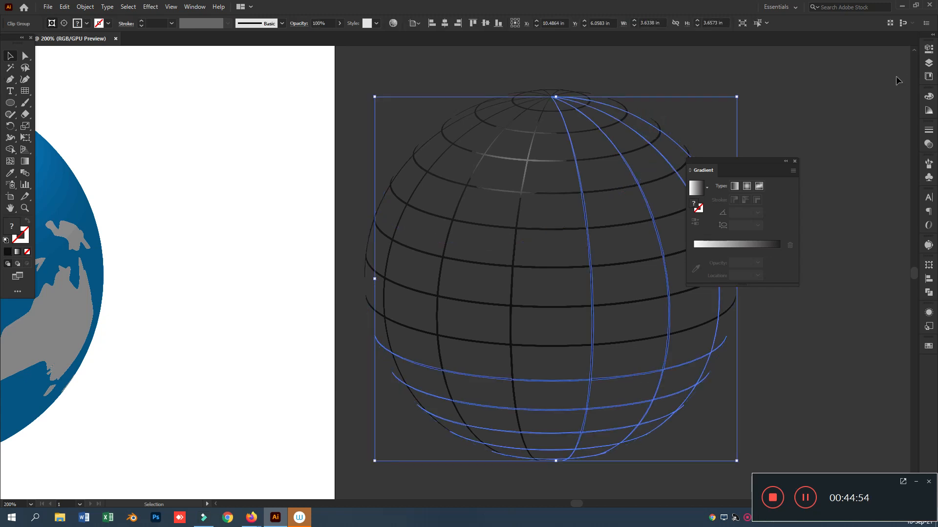
left_click(813, 73)
left_click(537, 132)
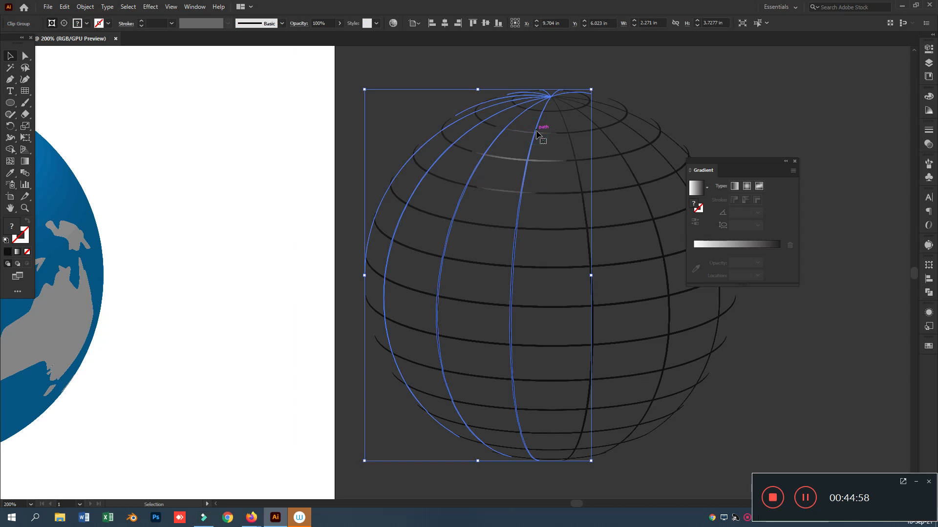
left_click_drag(536, 131, 435, 123)
key("ctrl+z")
left_click(410, 120)
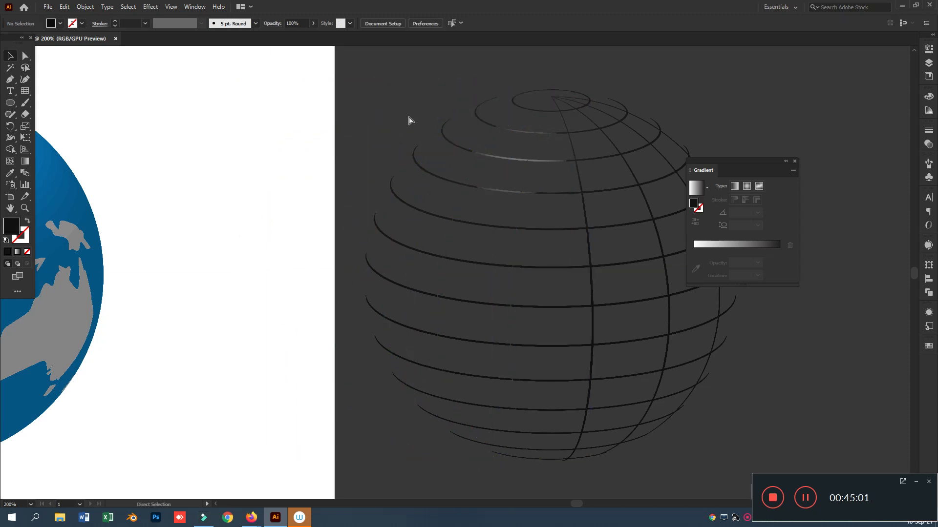
left_click(563, 125)
key("Delete")
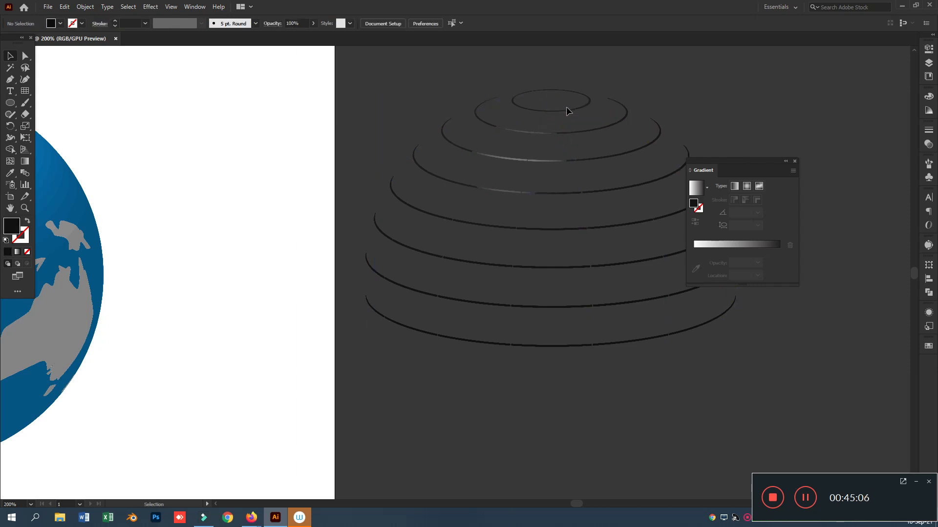
- Check the upper latitude lines' paths in outline view and release their clipping mask in preview
left_click(593, 110)
left_click(694, 426)
left_click_drag(621, 360, 619, 339)
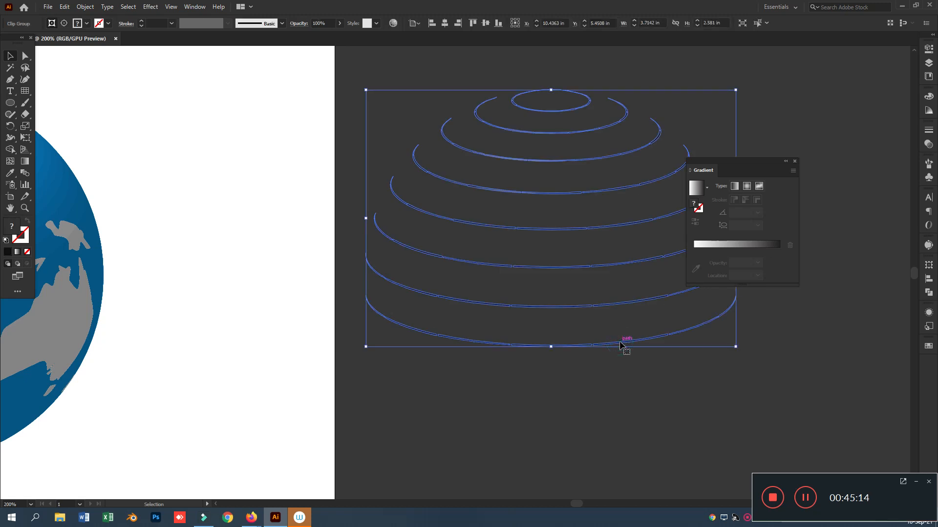
key("a")
key("ctrl+y")
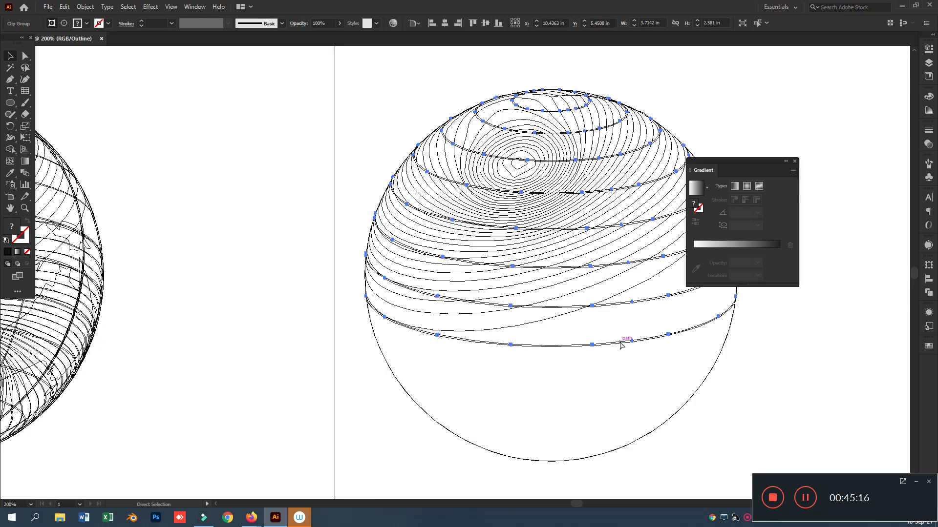
key("ctrl+y")
key("v")
right_click(612, 295)
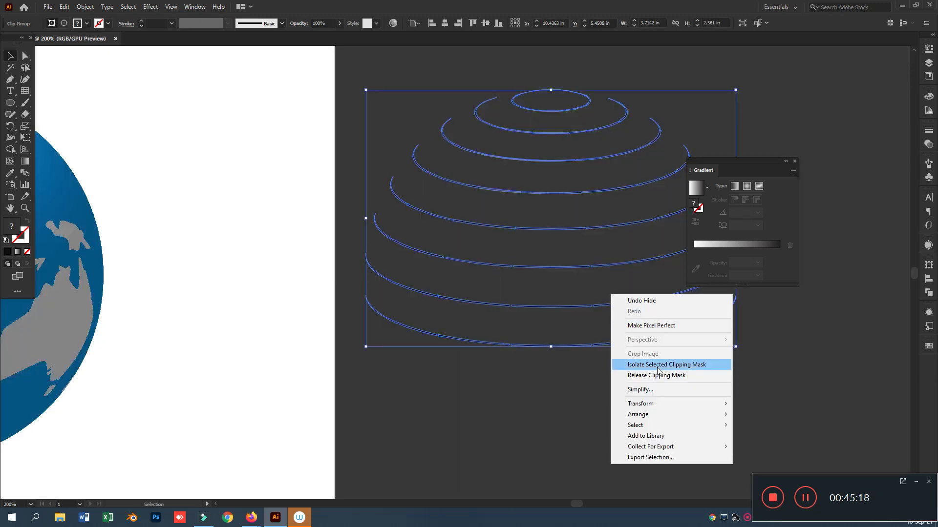
left_click(652, 376)
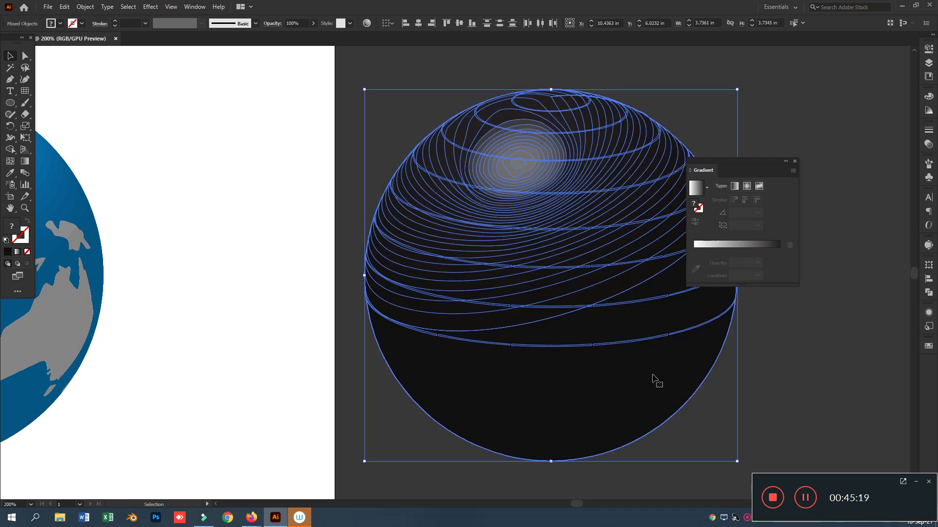
- Delete the dark shaded sphere released from the upper latitude lines
left_click(792, 352)
left_click_drag(764, 419, 503, 410)
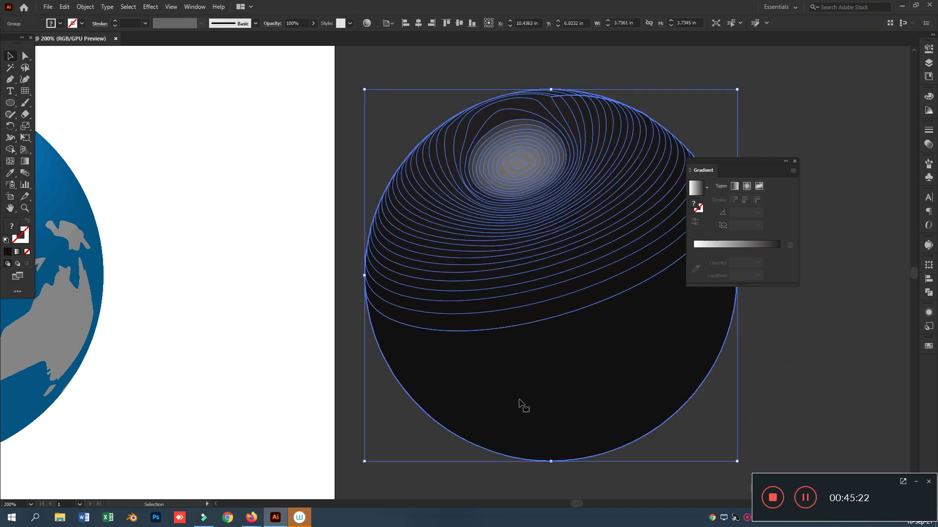
key("Delete")
left_click_drag(686, 401, 442, 125)
key("Delete")
left_click_drag(396, 65, 384, 95)
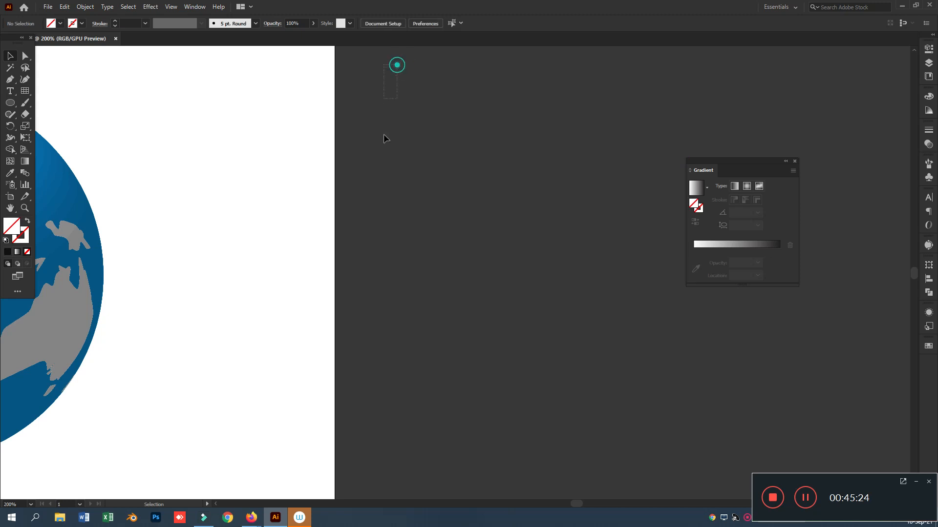
- Unite the unfilled upper latitude lines with the Pathfinder Unite mode
left_click_drag(827, 386, 825, 387)
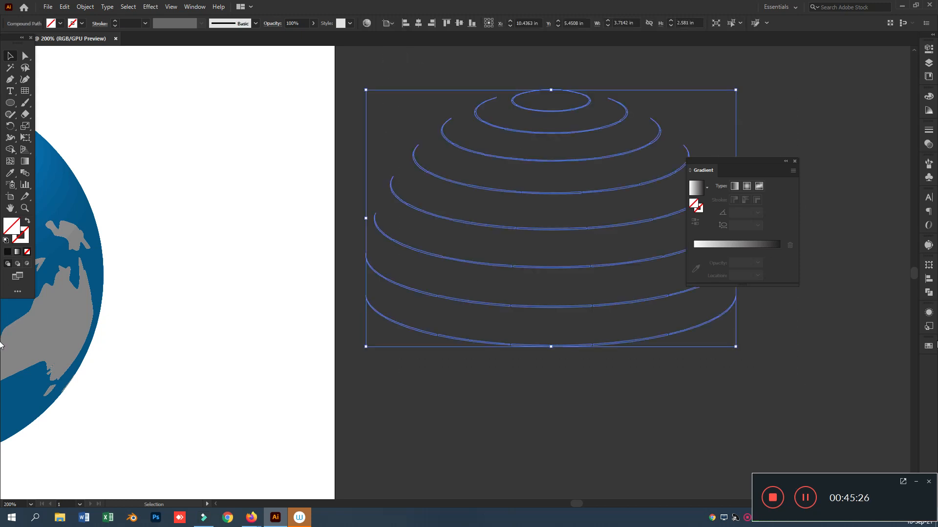
left_click(929, 293)
left_click(815, 288)
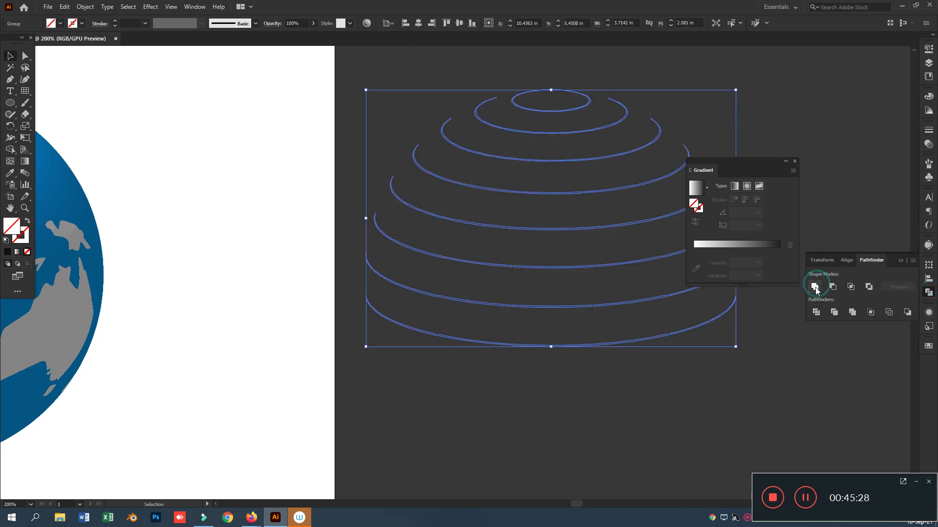
left_click(741, 384)
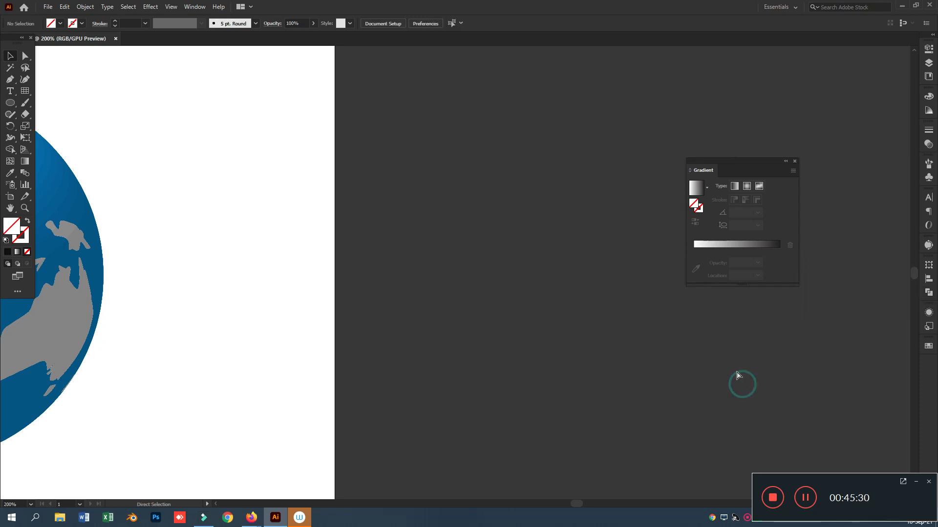
left_click(738, 376)
- Reveal the hidden grid clip groups and try uniting the whole grid with Pathfinder
left_click_drag(358, 58, 841, 458)
left_click(928, 292)
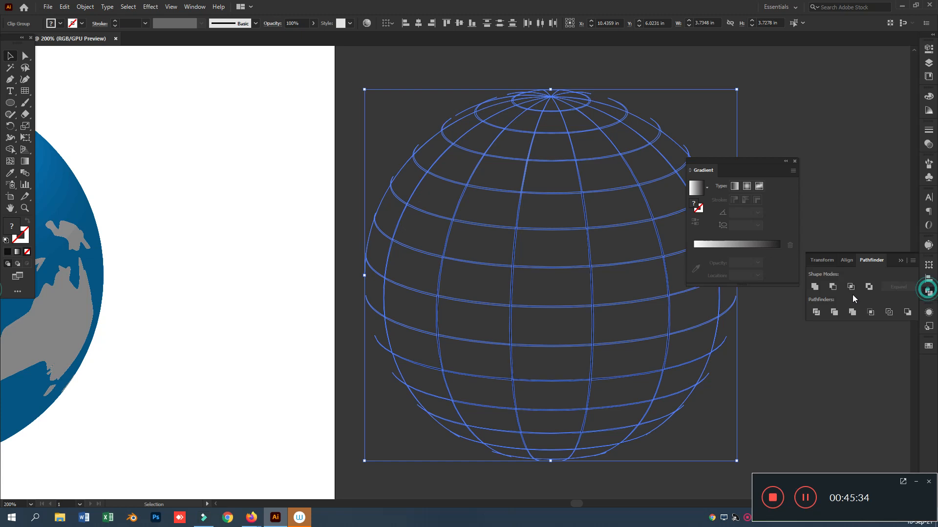
left_click(815, 288)
key("ctrl+z")
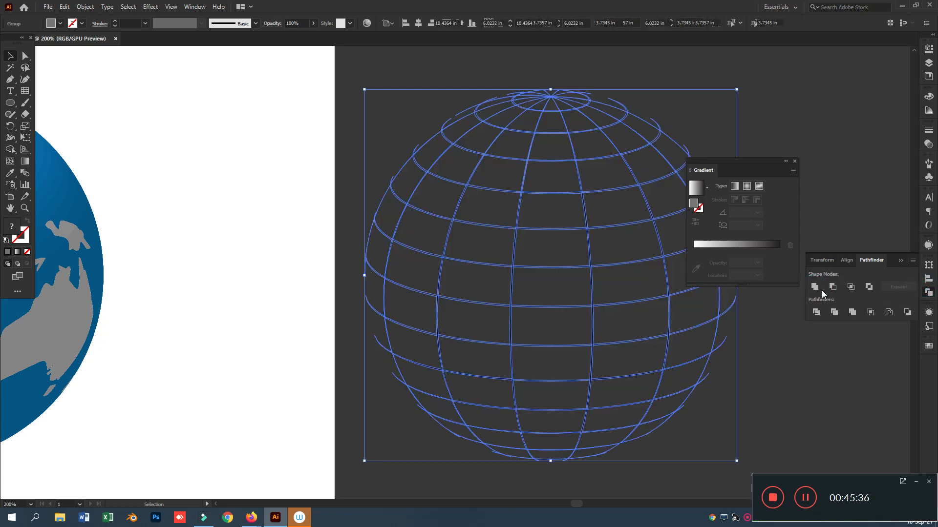
left_click(830, 114)
- Switch to outline view and hide the clip group holding the right meridians and lower latitude lines
key("ctrl+y")
left_click(699, 84)
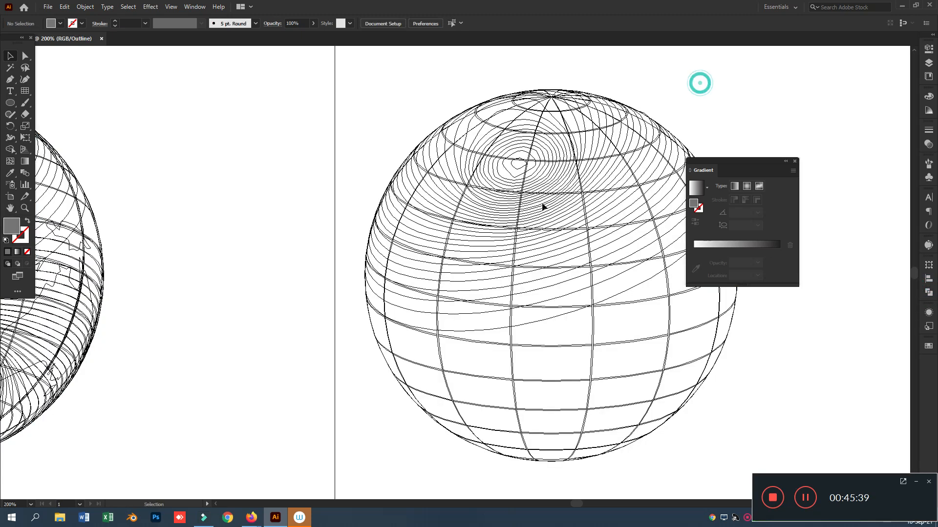
left_click(592, 383)
key("Delete")
- Try to select the shaded sphere's outer contour beneath the grid lines in outline view
left_click_drag(553, 318, 778, 359)
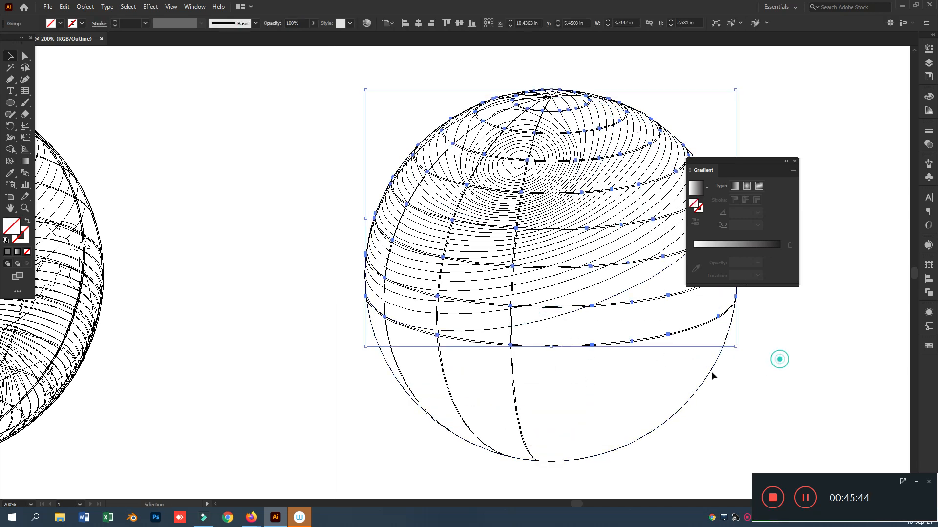
left_click(698, 390)
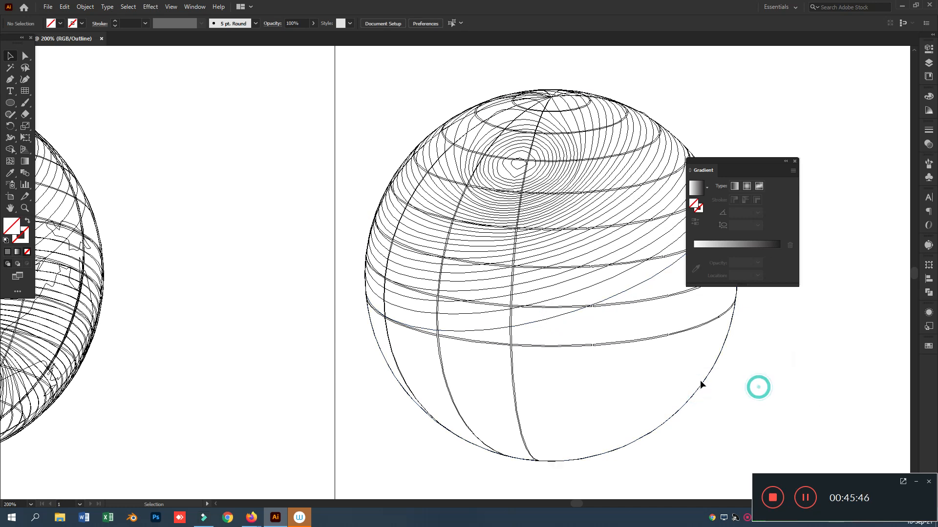
left_click_drag(827, 395, 833, 396)
left_click_drag(748, 383, 693, 378)
left_click(707, 378)
left_click(707, 376)
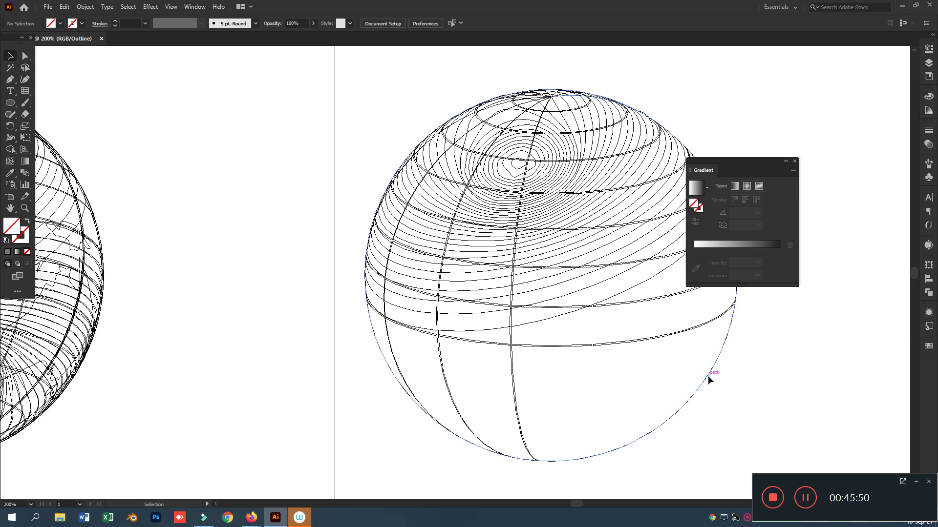
right_click(708, 376)
left_click(803, 353)
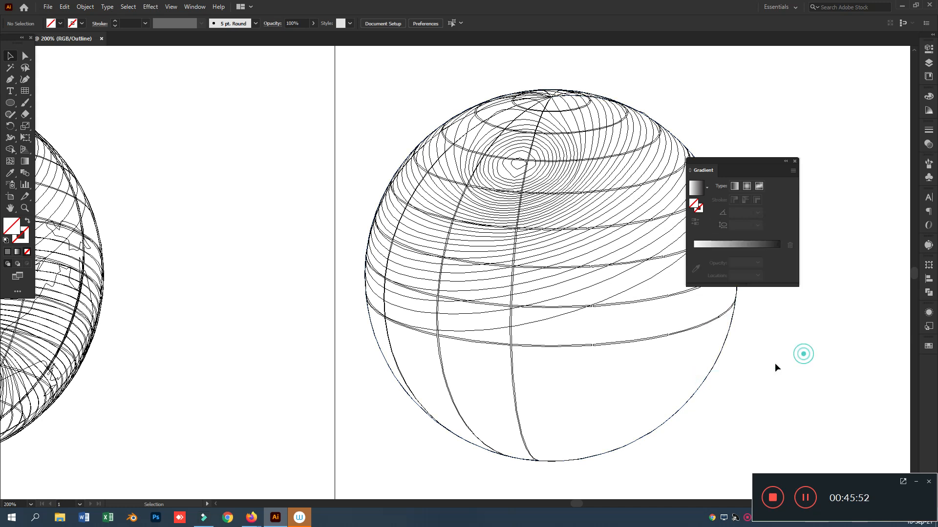
right_click(698, 388)
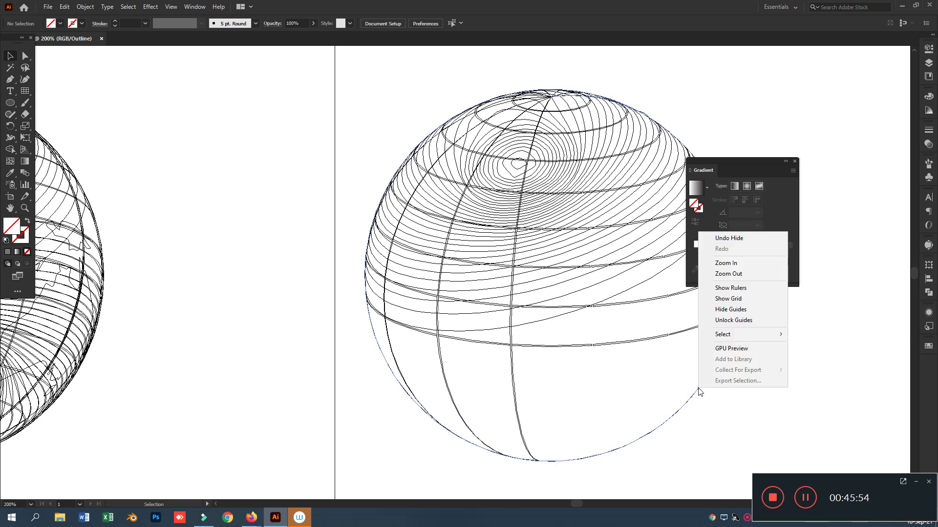
left_click(790, 372)
left_click(694, 394)
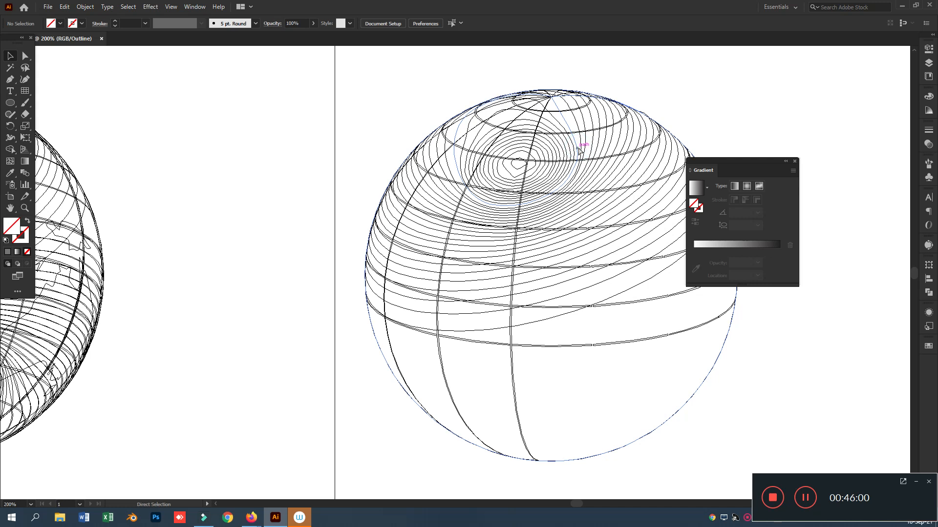
- Return to preview and release the clipping mask on the left meridians' clip group
key("ctrl+y")
left_click(651, 88)
left_click(604, 137)
left_click(555, 97)
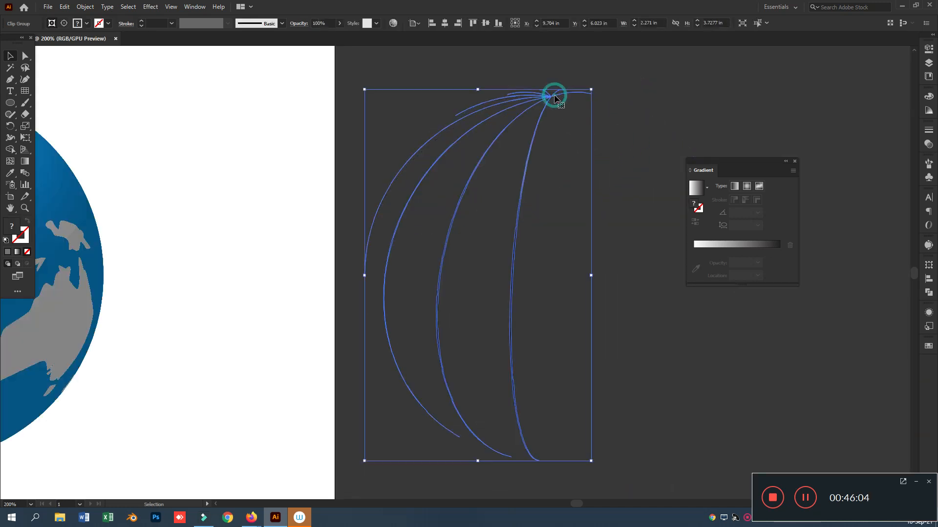
right_click(563, 86)
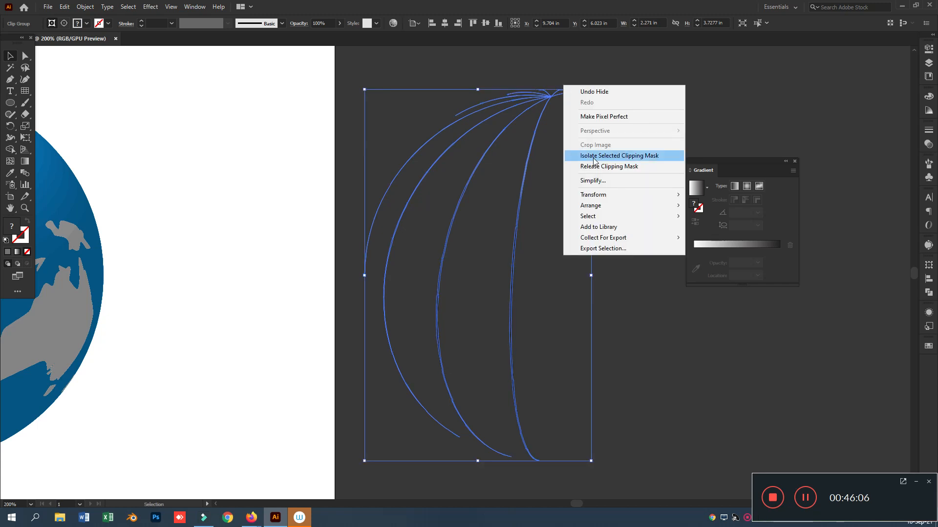
left_click(594, 167)
- Delete the dark shaded sphere released from the left meridians
left_click(737, 73)
left_click(574, 140)
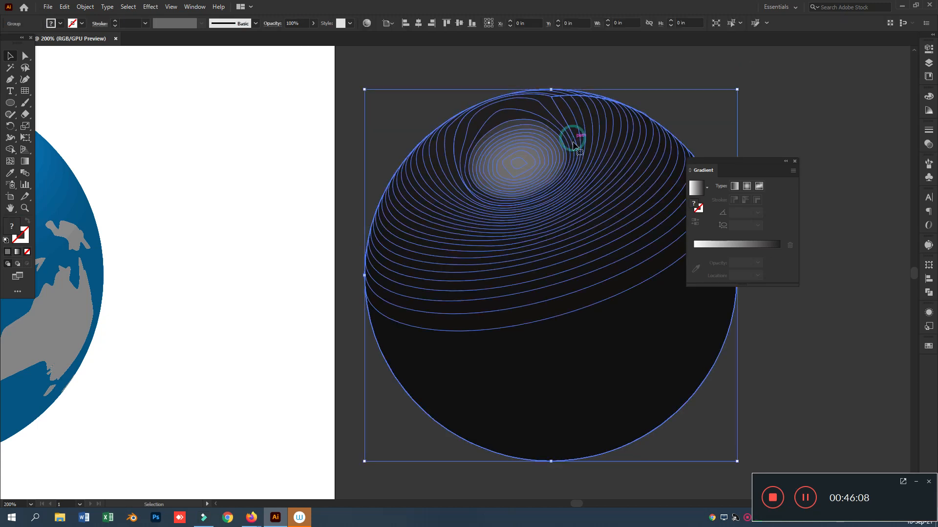
key("Delete")
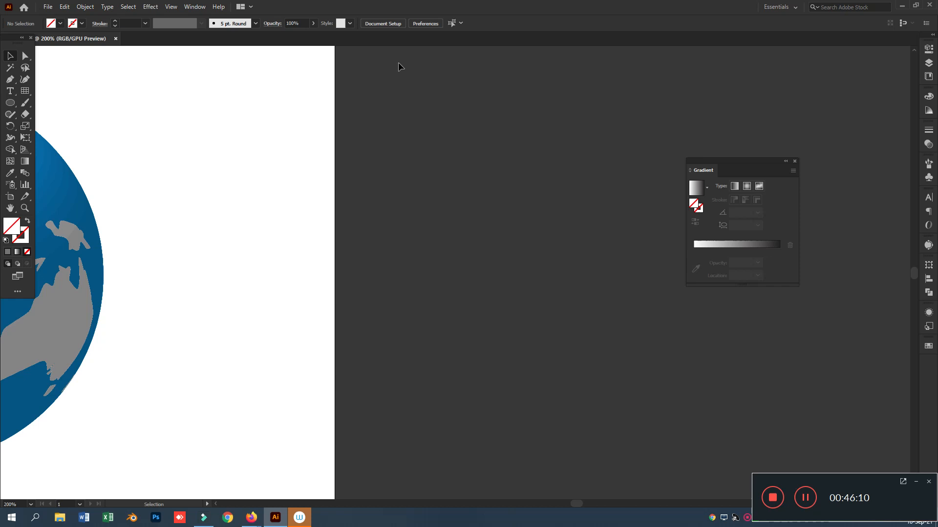
- Show the hidden clip group of right meridians and lower latitude lines, and view the whole grid in outline
left_click_drag(399, 69, 677, 308)
key("a")
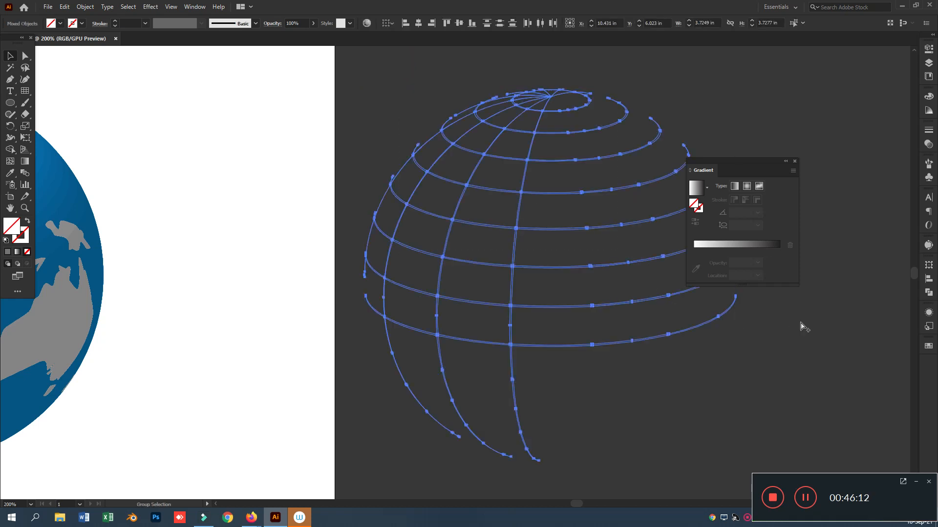
key("ctrl+7")
key("ctrl+y")
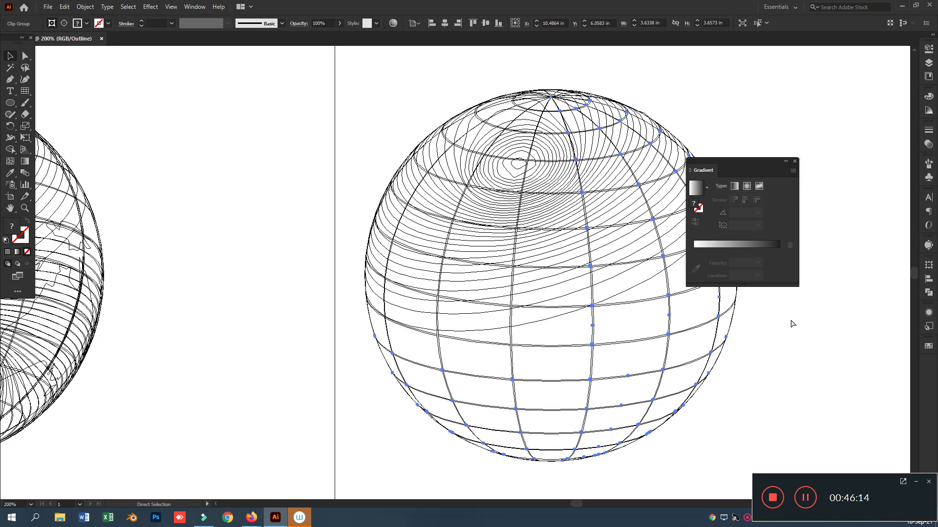
key("ctrl+y")
key("ctrl+y")
key("v")
- Release the clipping mask on the right meridians' clip group and delete the shaded sphere it frees
left_click(805, 342)
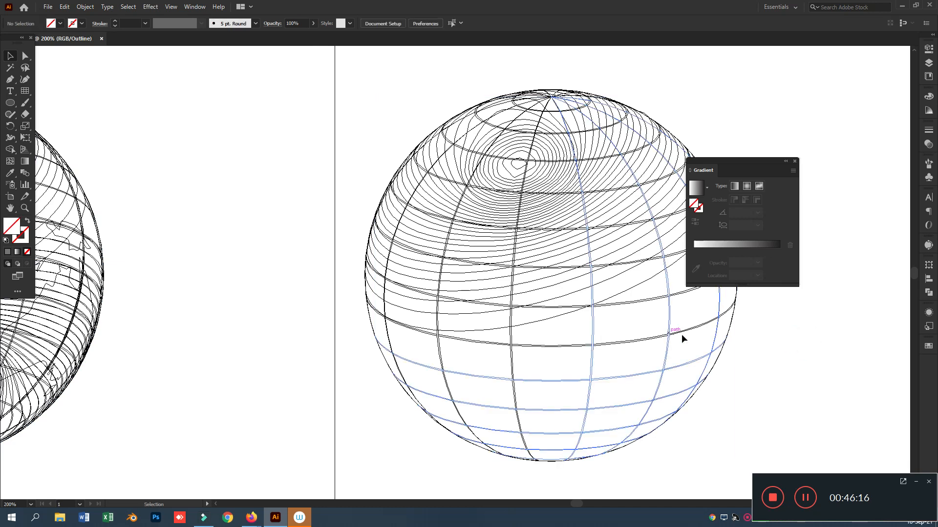
left_click(670, 336)
right_click(670, 335)
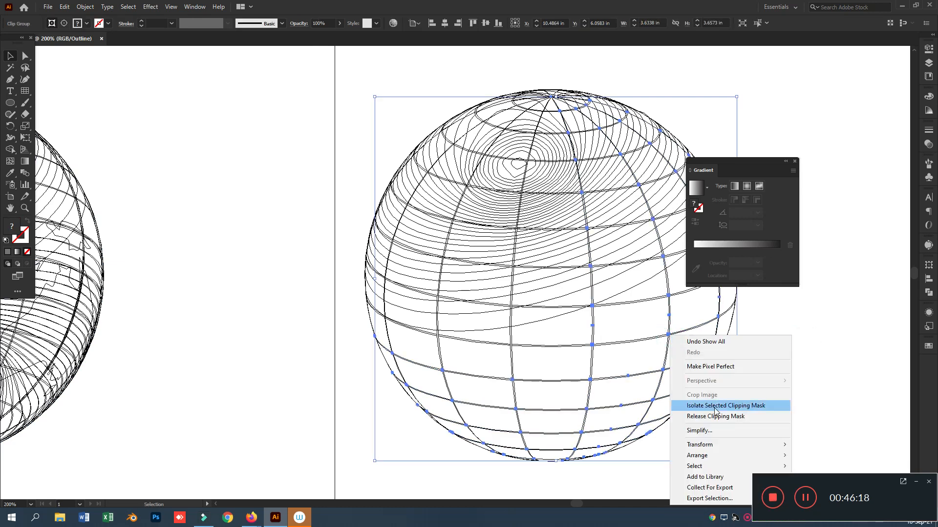
left_click(716, 417)
left_click(637, 288)
left_click(636, 287)
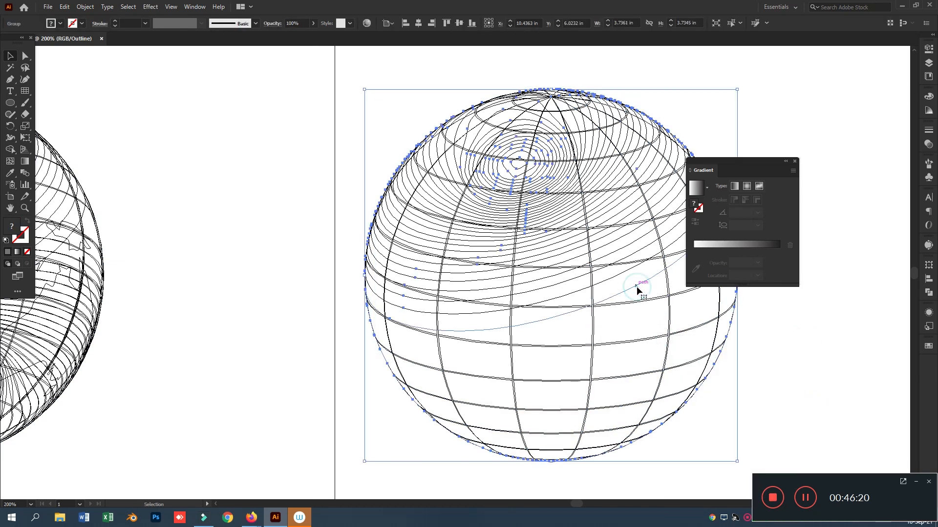
key("Delete")
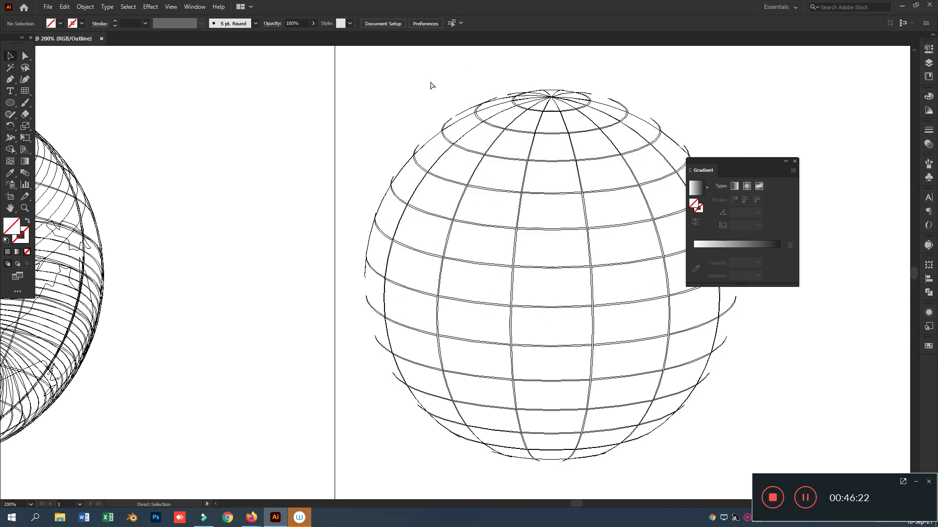
- In preview mode, unite all the grid lines into one shape and fill it with the white-to-black linear gradient
key("ctrl+y")
left_click_drag(697, 384, 839, 476)
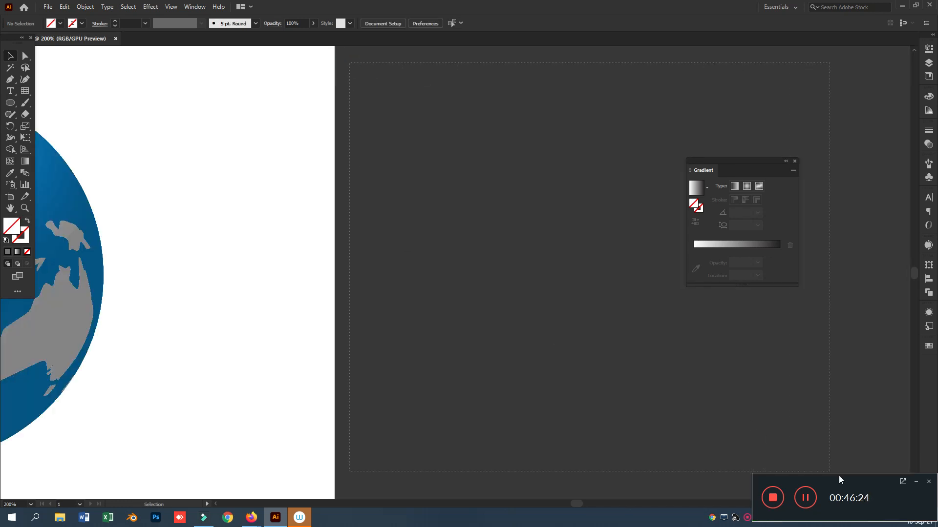
left_click(928, 293)
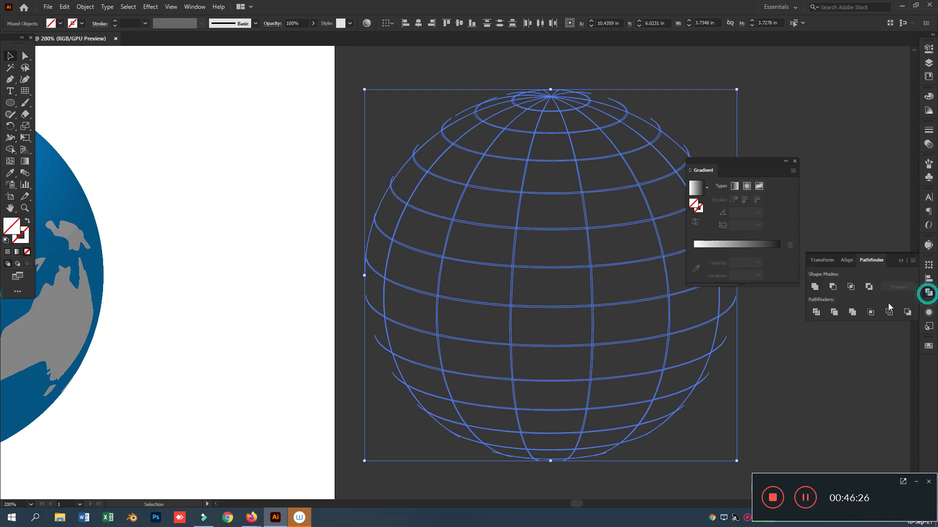
left_click(815, 287)
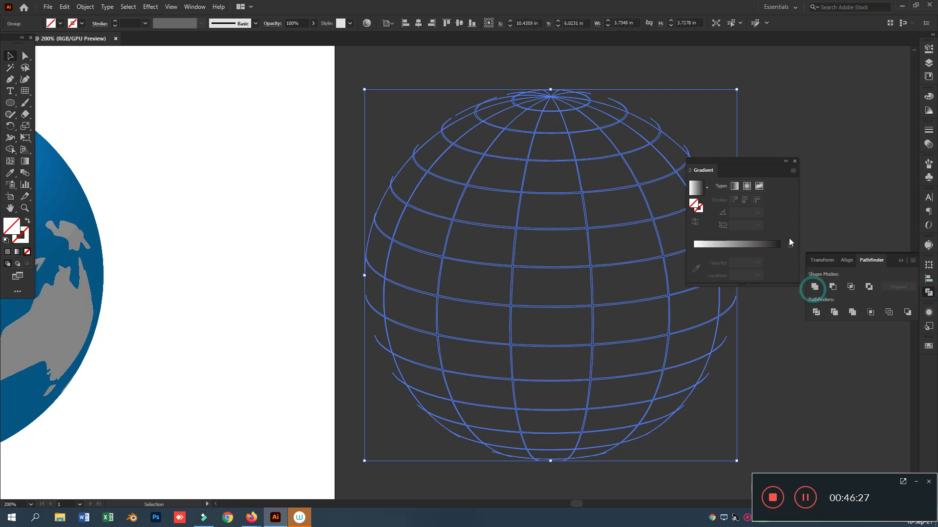
left_click(17, 252)
left_click(362, 131)
- Move the united grid over the blue globe and redraw its linear gradient downward at about -69°
scroll(366, 178, "left", 5)
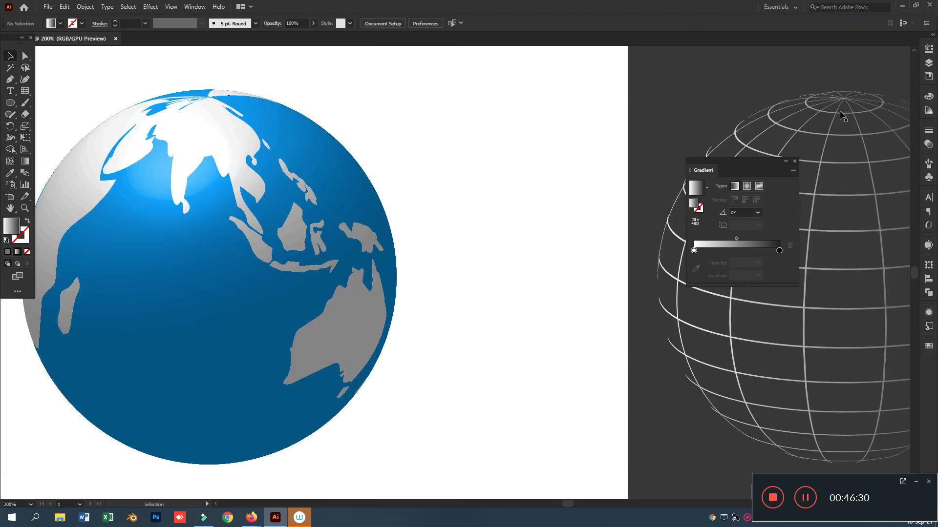
left_click_drag(837, 117, 217, 111)
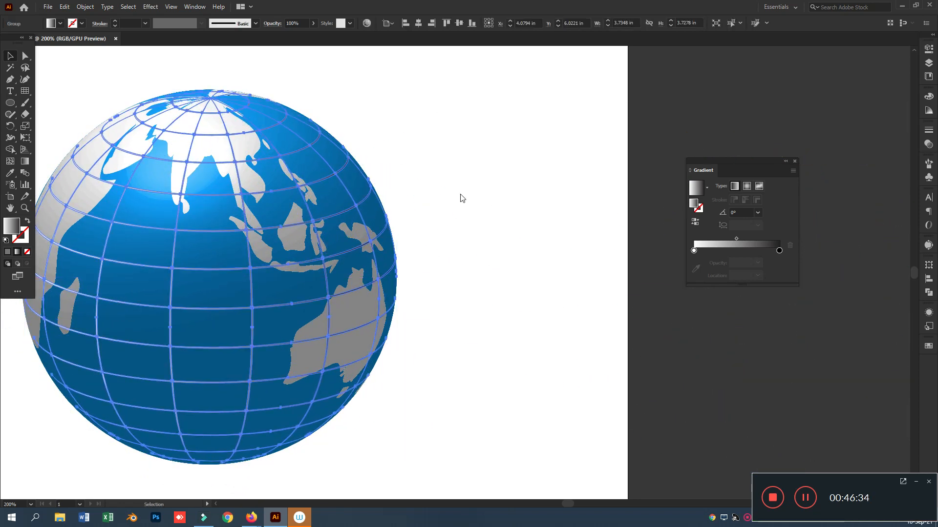
scroll(355, 186, "left", 3)
left_click(26, 162)
left_click_drag(365, 179, 450, 400)
left_click(11, 55)
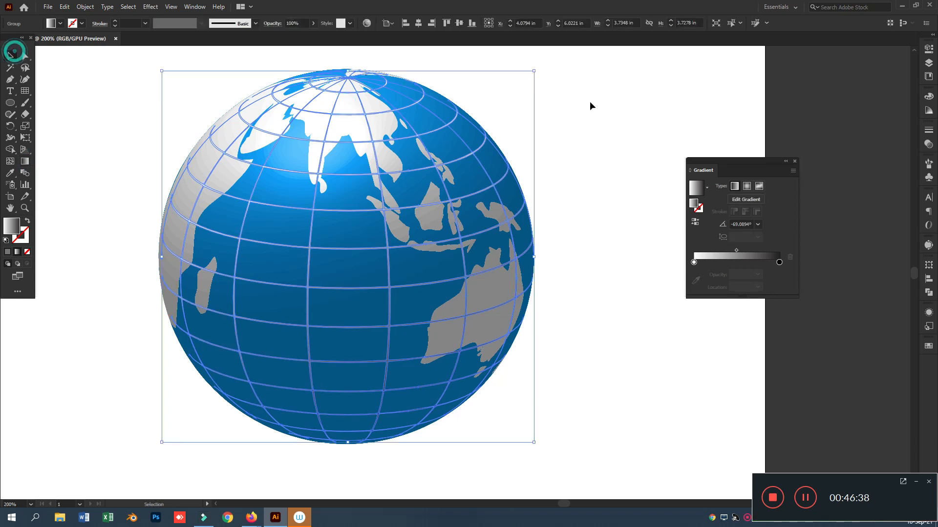
left_click(625, 103)
- Set the grid's blending mode to Multiply
left_click(359, 213)
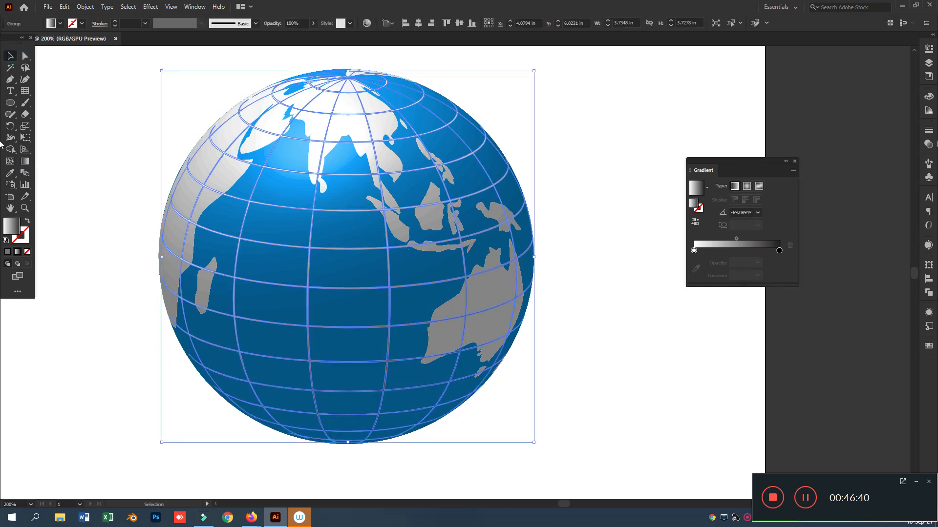
left_click(929, 149)
left_click(830, 141)
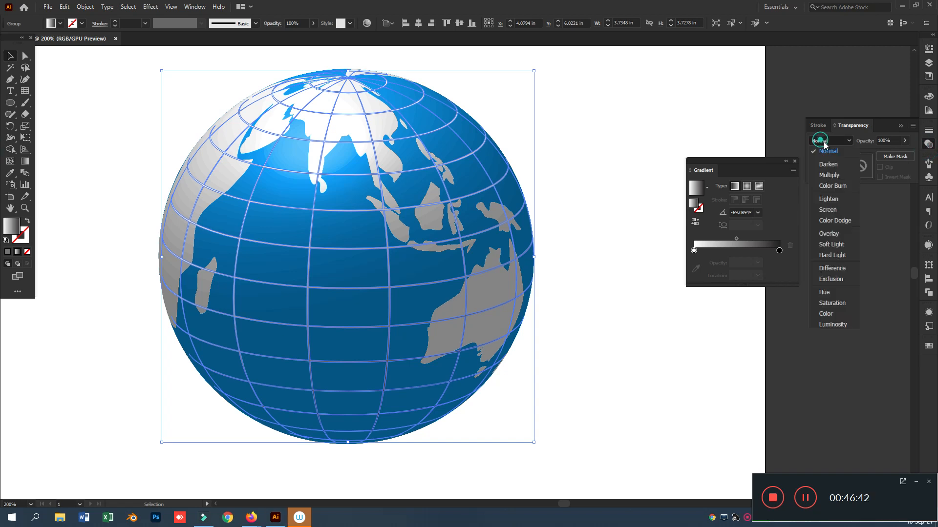
left_click(833, 175)
left_click(767, 97)
- Release the clipping mask on the blue sphere's clip group
left_click(340, 99)
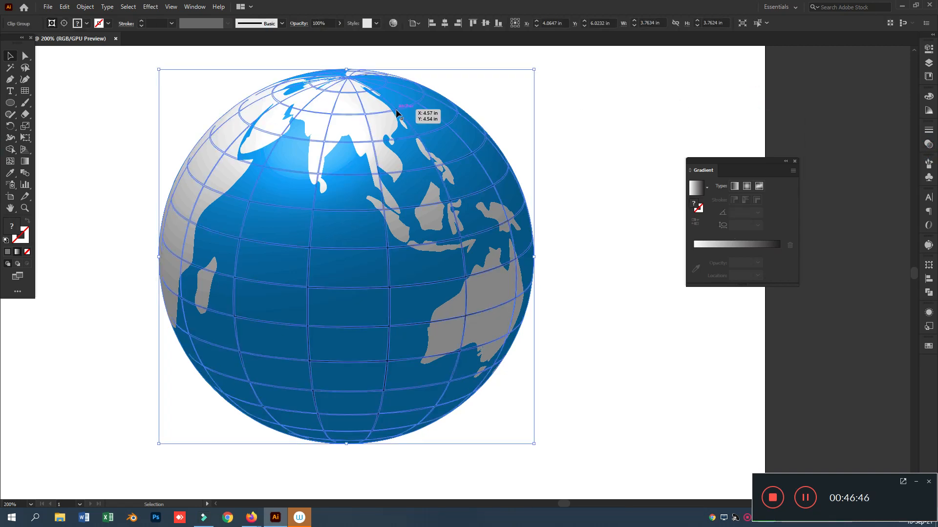
right_click(396, 110)
left_click(457, 193)
left_click(712, 98)
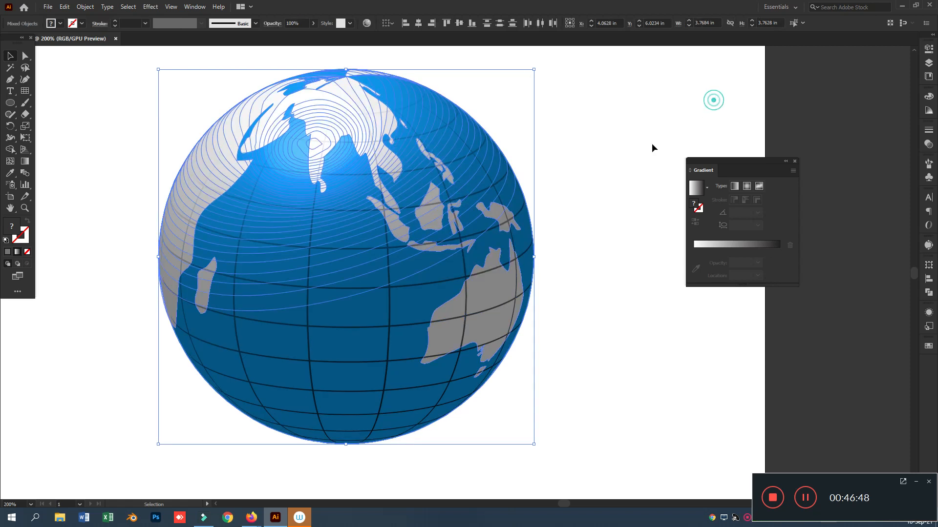
- Unite the blue sphere's shaded bands into a single shape, keeping it in place under the grid
left_click_drag(508, 238, 685, 158)
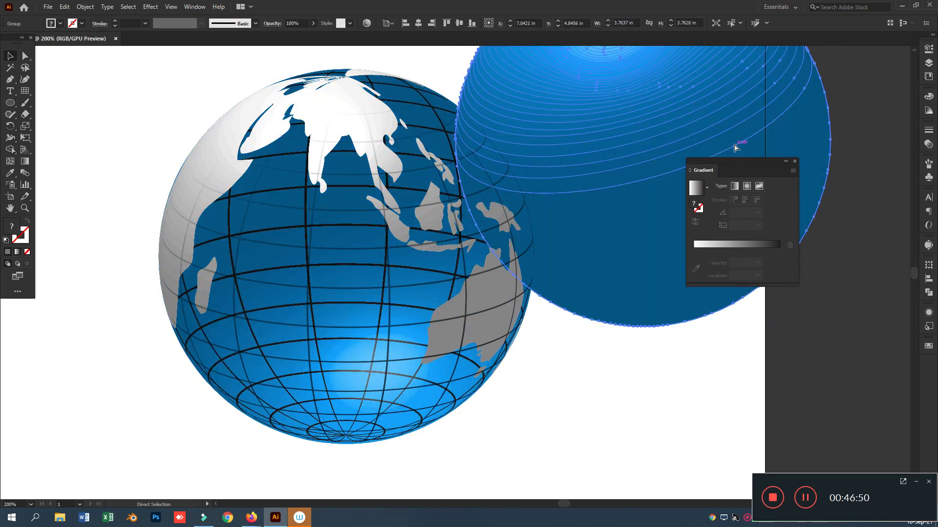
key("ctrl+z")
left_click(929, 293)
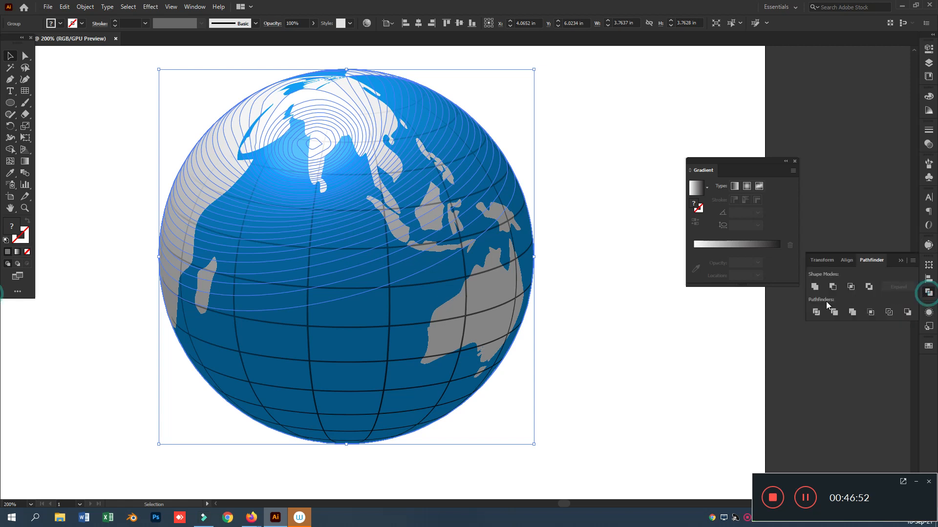
left_click(815, 287)
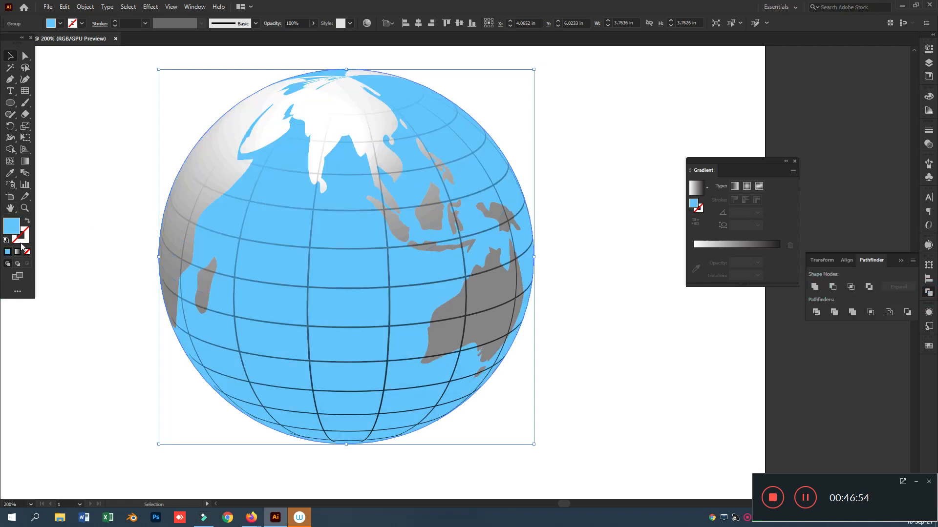
- Fill the united sphere with a white-to-black radial gradient drawn from its upper highlight toward the lower edge at about -66°
left_click(17, 252)
key("g")
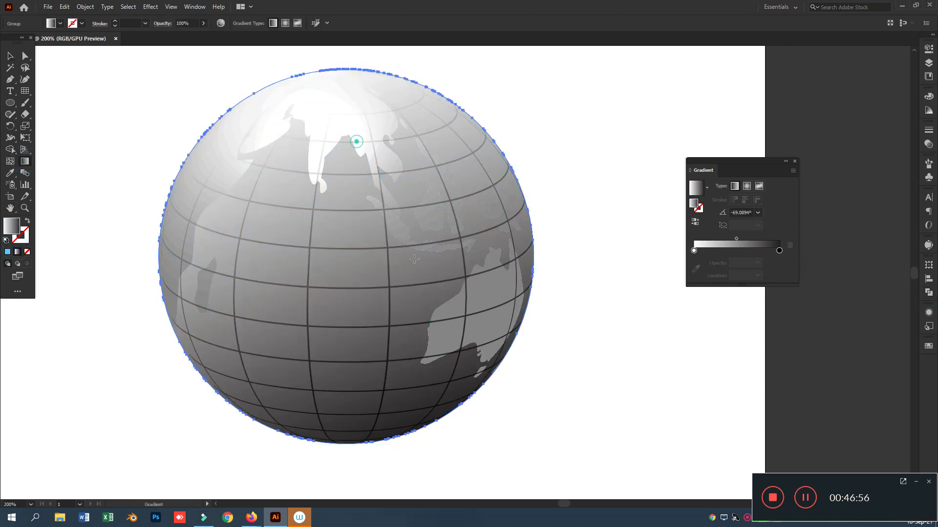
left_click_drag(414, 259, 423, 267)
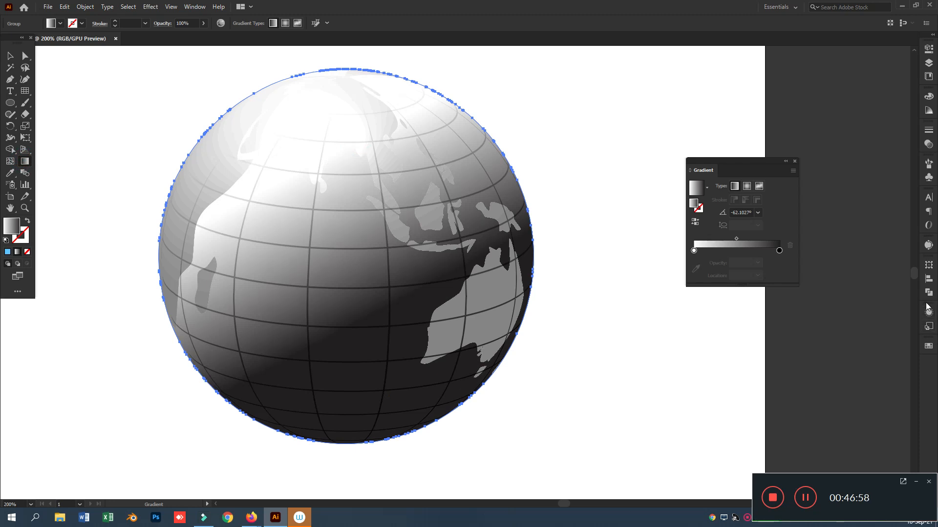
left_click(747, 187)
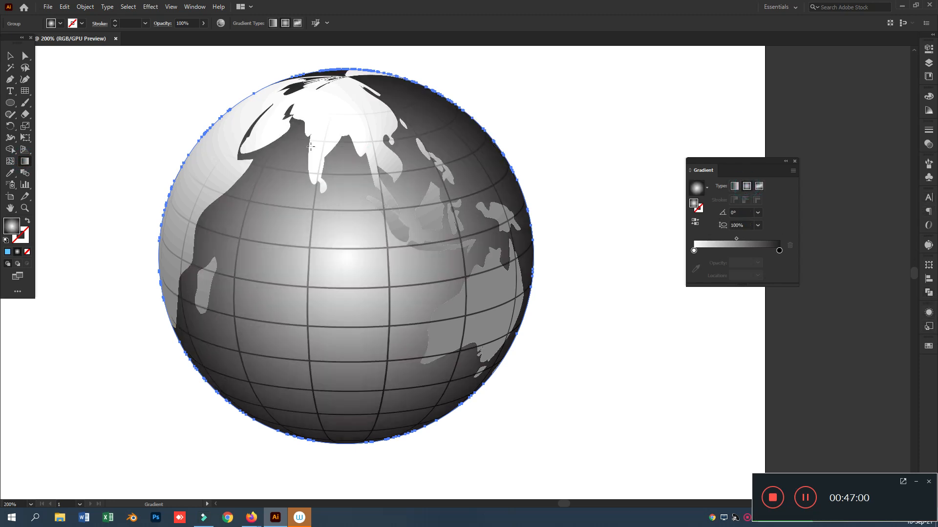
left_click_drag(346, 115, 479, 423)
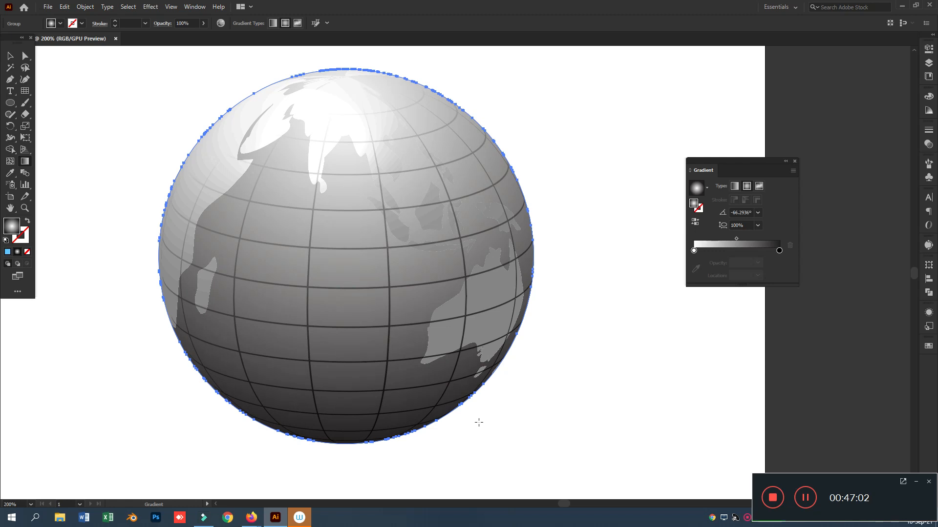
left_click(12, 57)
left_click(642, 107)
- Try to unite the continents group into a single shape
left_click(336, 123)
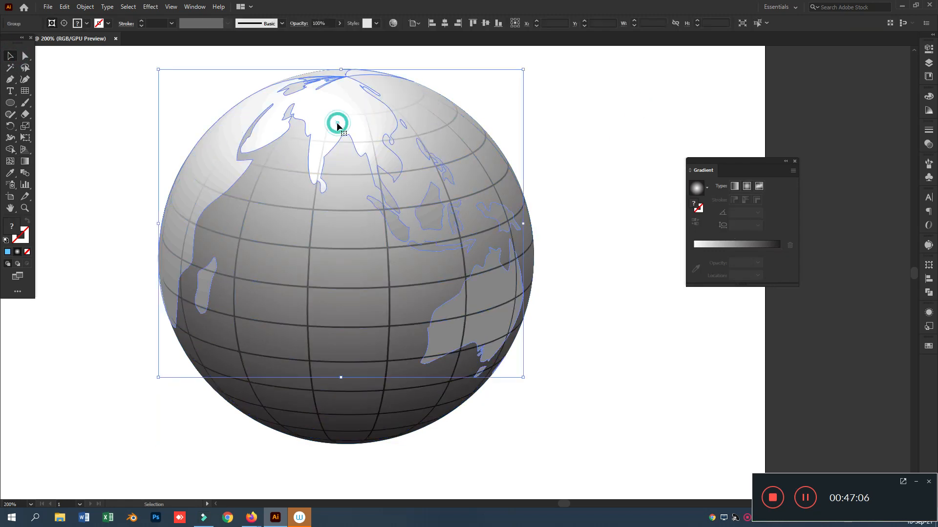
left_click_drag(336, 125, 745, 137)
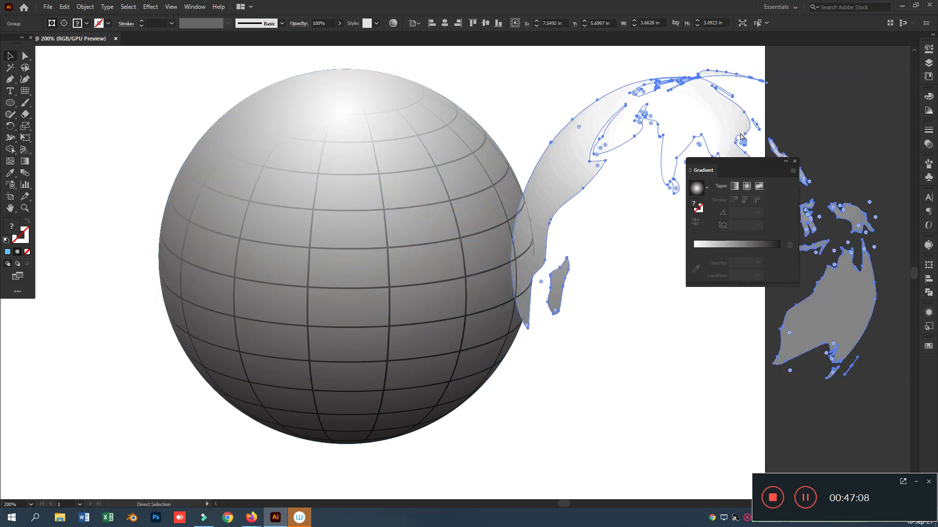
key("ctrl+z")
left_click(928, 292)
left_click(815, 287)
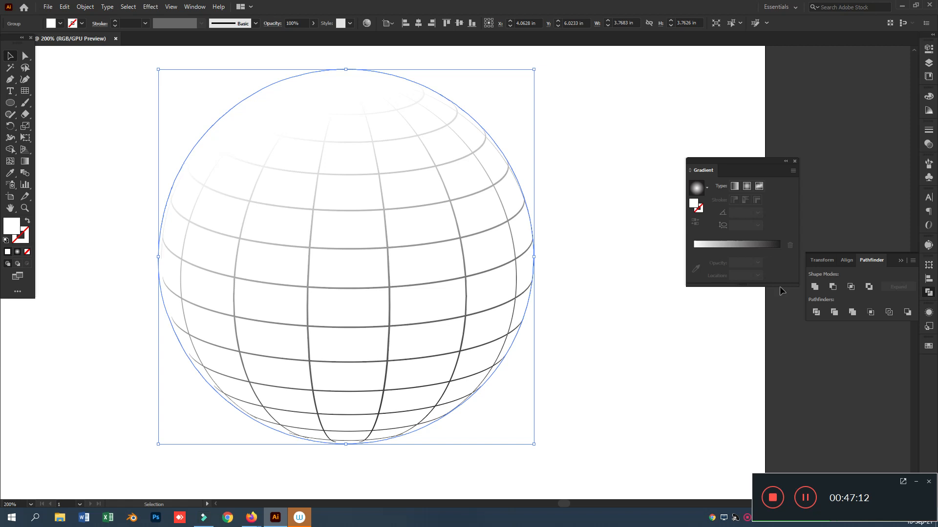
key("ctrl+z")
- Ungroup the continents on the globe
left_click(628, 144)
left_click(330, 103)
right_click(329, 103)
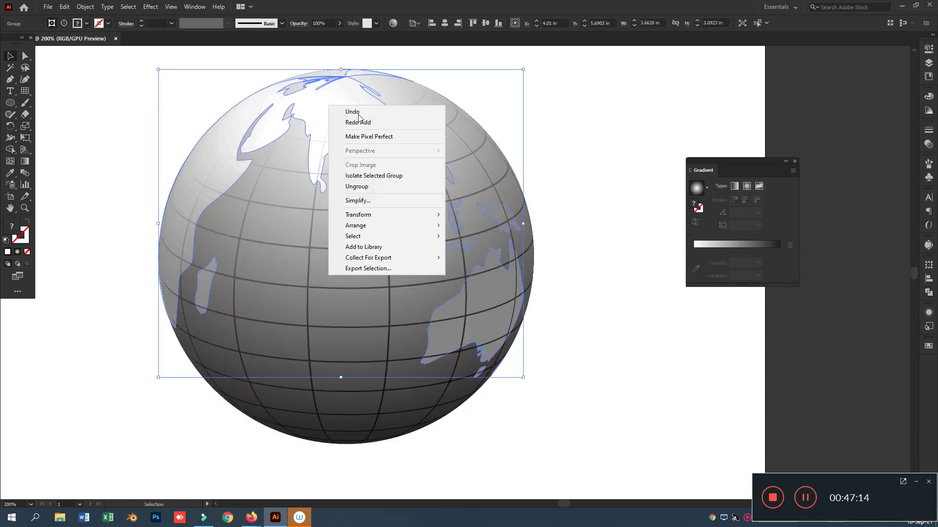
left_click(358, 187)
left_click(649, 119)
- Try to unite the clip group of the large landmasses into one shape
left_click(351, 100)
left_click_drag(351, 100, 640, 103)
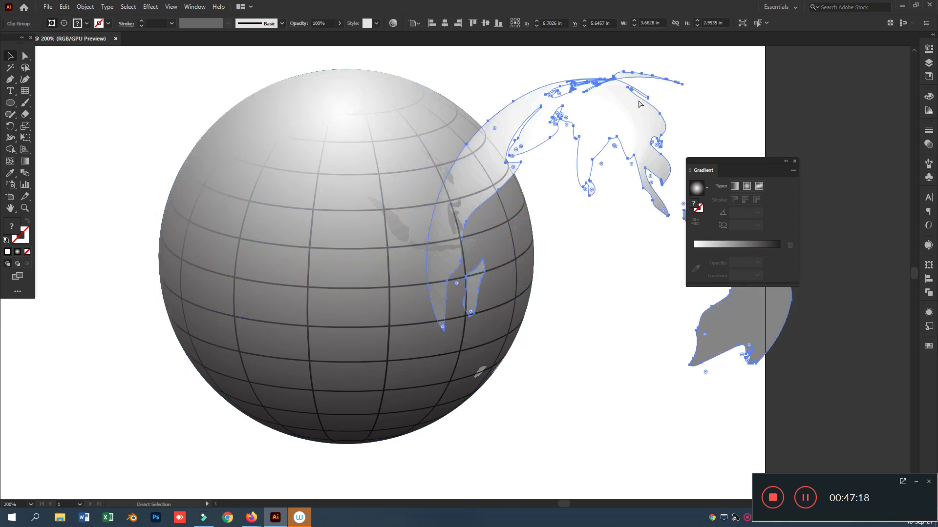
key("ctrl+z")
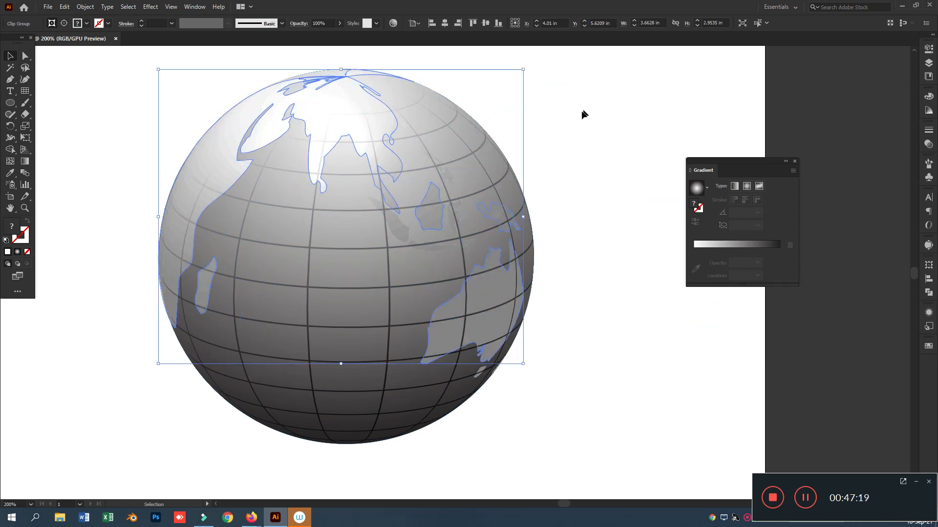
left_click(929, 295)
left_click(814, 287)
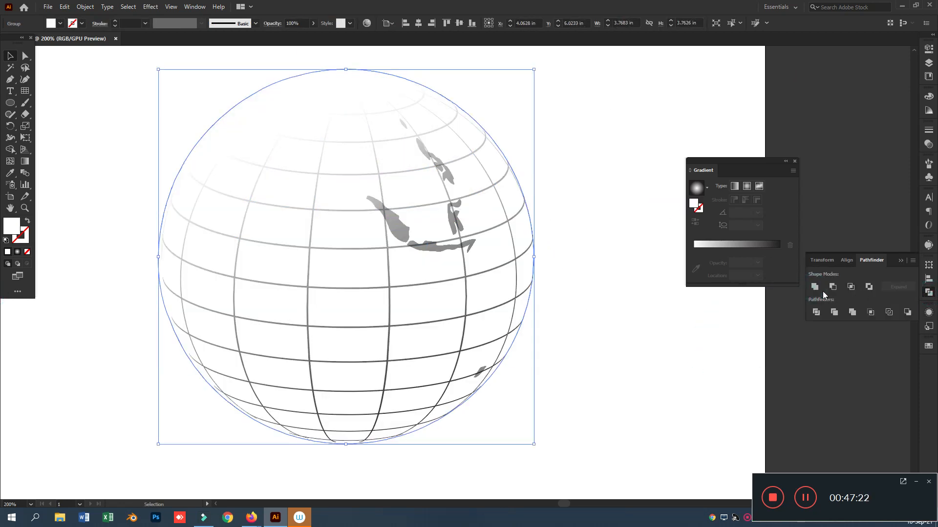
key("ctrl+z")
key("v")
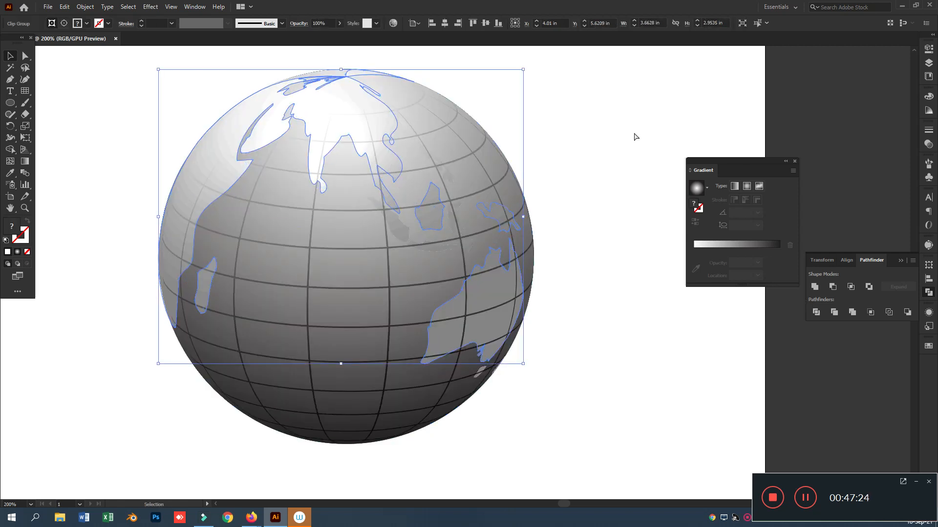
left_click(630, 126)
- Move the continents group off the globe onto the empty dark canvas and ungroup it
left_click(331, 123)
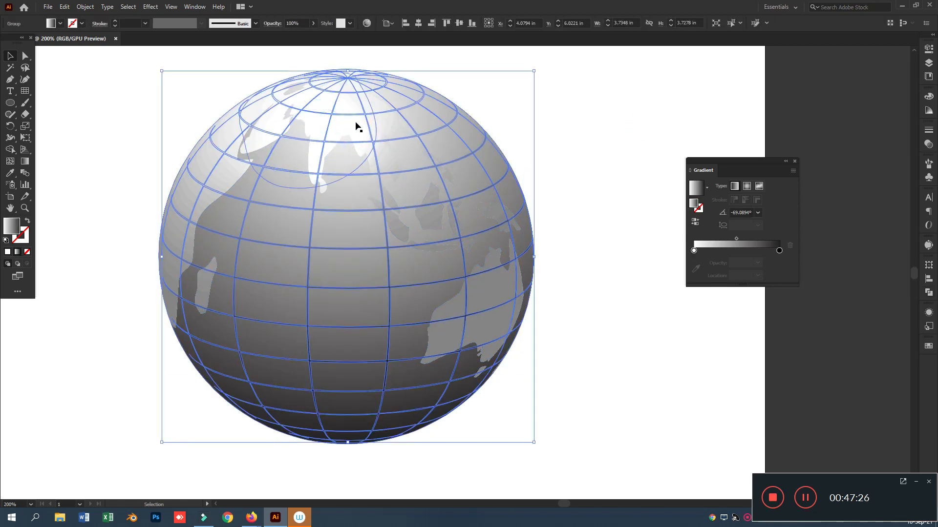
left_click(352, 124)
left_click_drag(356, 124, 235, 122)
left_click_drag(244, 132, 307, 146)
right_click(306, 148)
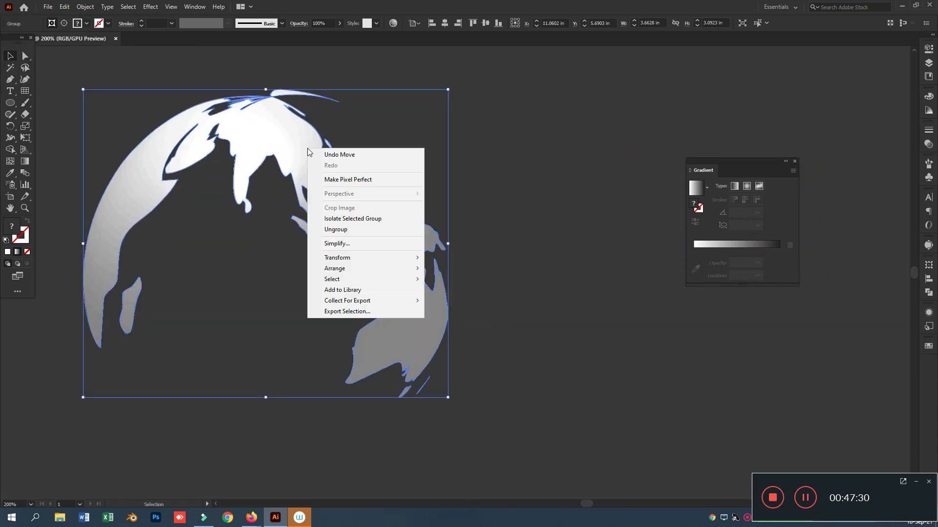
left_click(364, 230)
- Release the large landmasses' clipping mask and delete the shaded sphere it frees
left_click(262, 130)
right_click(262, 130)
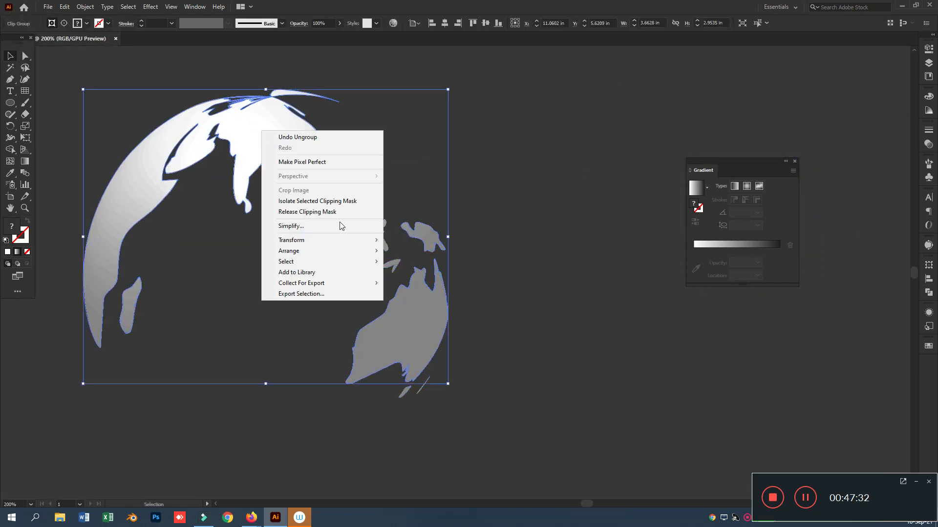
left_click(325, 213)
left_click(572, 133)
left_click(341, 376)
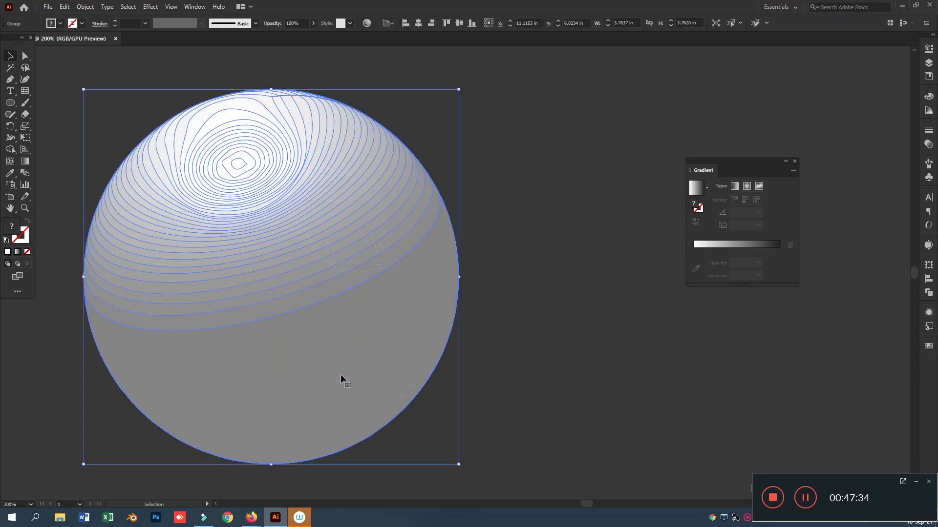
key("Delete")
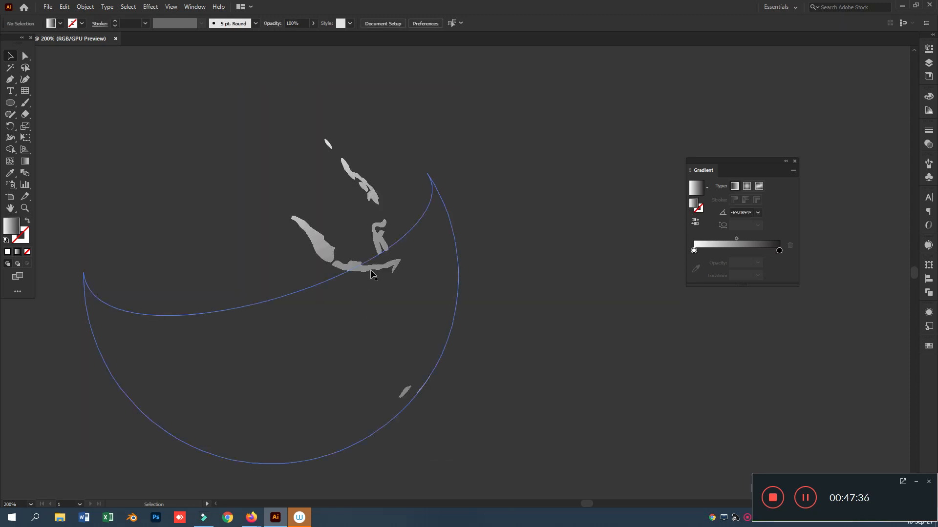
- Release the clipping mask on the remaining small islands' clip group
left_click(370, 269)
right_click(371, 275)
left_click(411, 353)
left_click(570, 242)
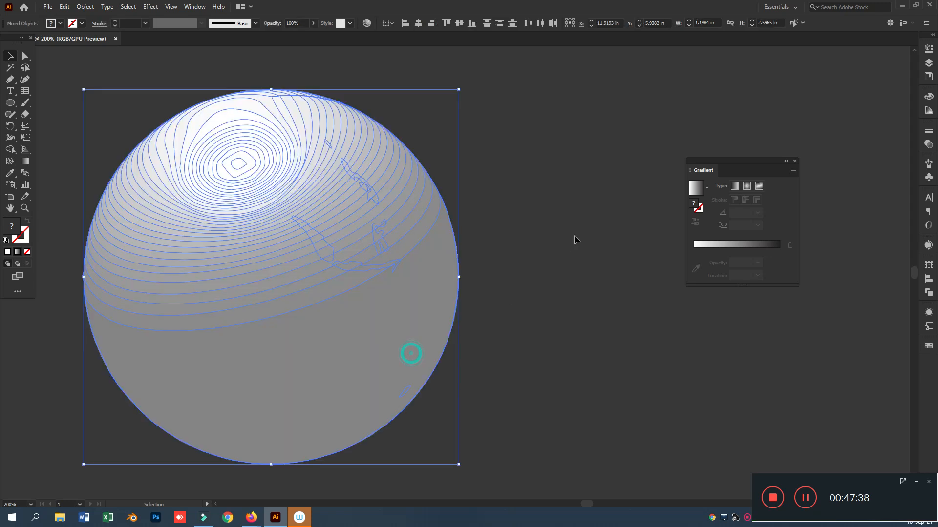
- Delete the freed shaded sphere, then release the clipping mask on the last tiny island and delete the shape it frees
left_click(343, 341)
key("Delete")
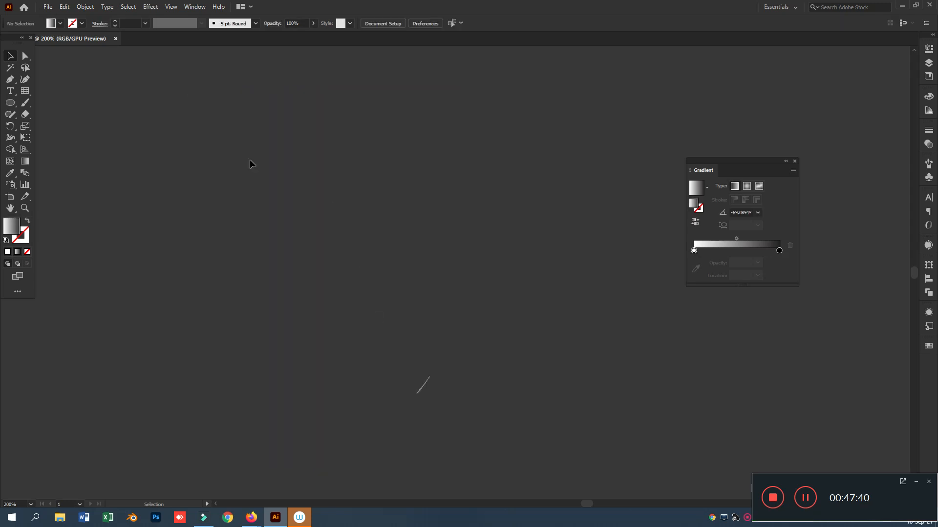
left_click(421, 388)
right_click(424, 392)
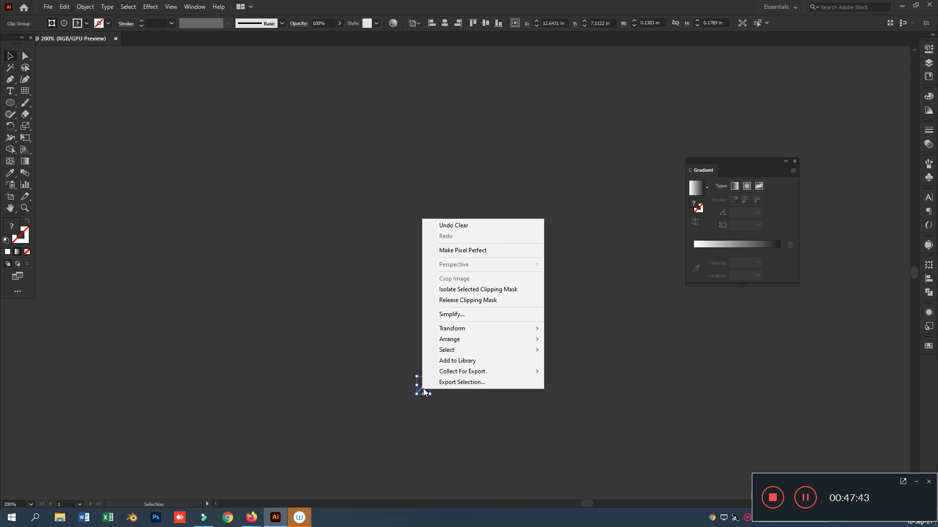
left_click(456, 302)
left_click(630, 337)
left_click(389, 374)
key("Delete")
- Unite all the continent outlines into one shape and fill it with the white-to-black linear gradient
key("a")
key("ctrl+minus")
key("ctrl+minus")
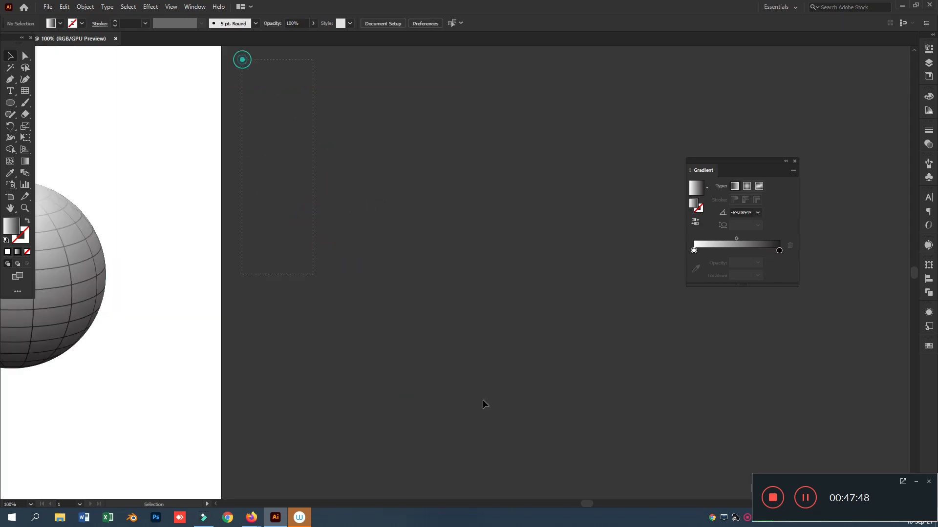
left_click_drag(370, 328, 729, 478)
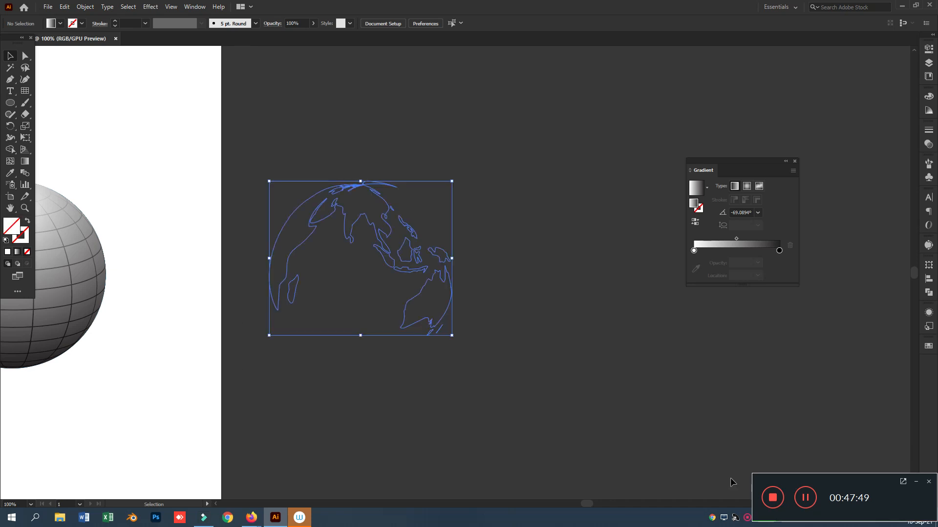
left_click(929, 296)
left_click(814, 287)
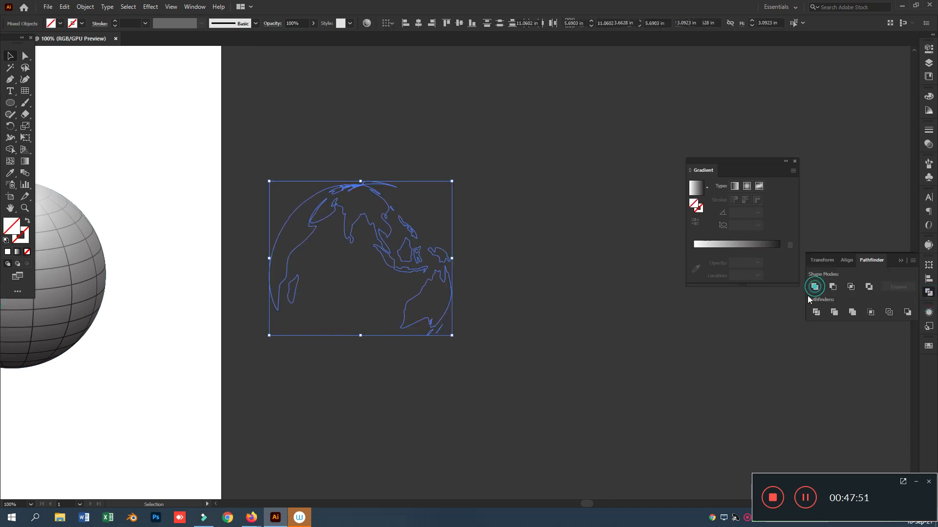
left_click(16, 252)
left_click(635, 139)
- Move the grey grid sphere and the continents off the blue sphere, aligning both by their top and left edges
left_click_drag(505, 162, 748, 170)
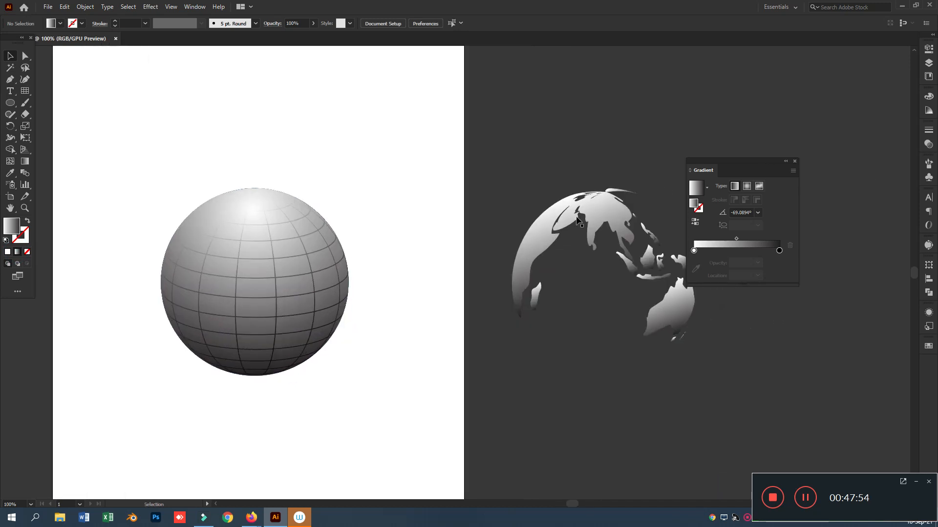
left_click(592, 209)
left_click(276, 232)
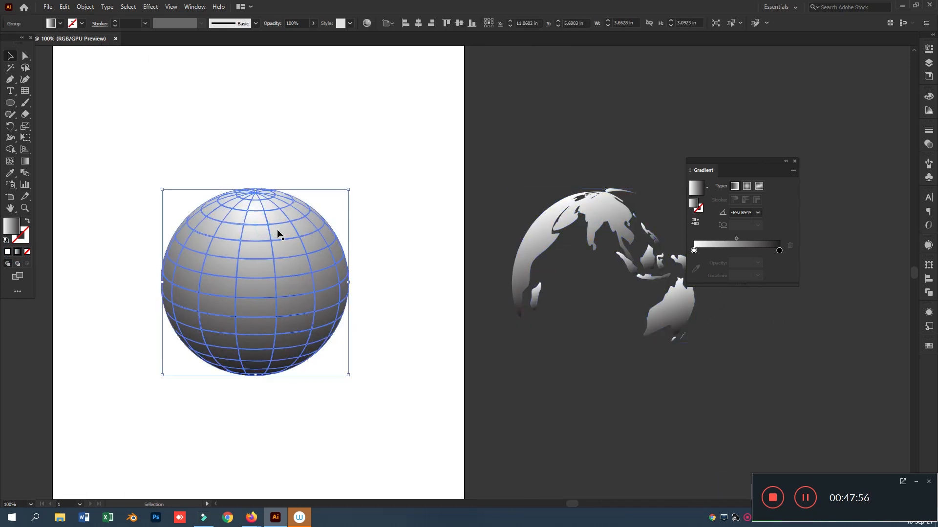
left_click(590, 196, "shift")
left_click_drag(585, 208, 841, 107)
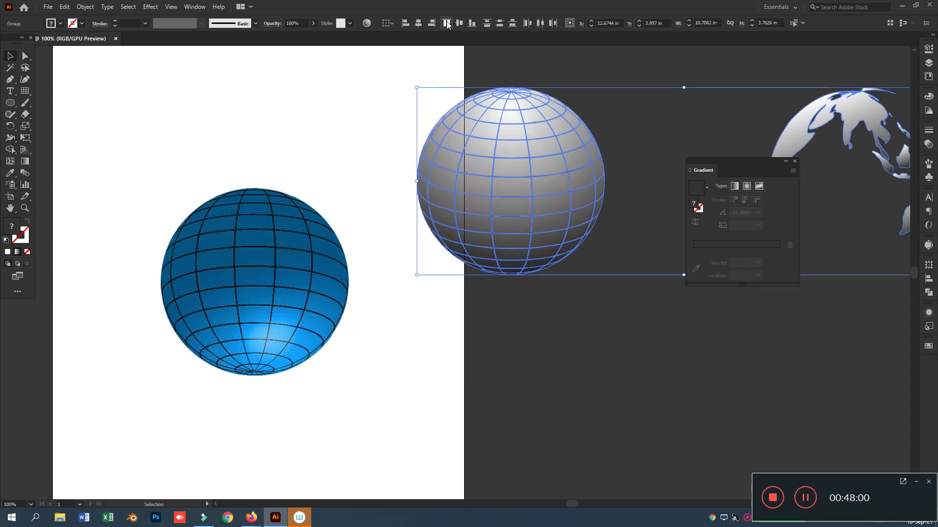
left_click(405, 23)
- Delete the leftover blue sphere and its grid from the artboard
left_click(644, 84)
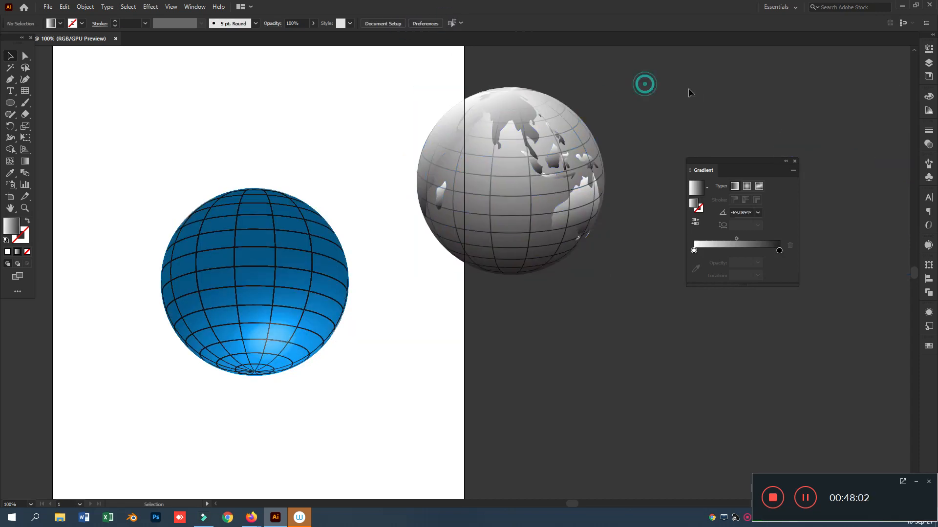
left_click_drag(116, 142, 356, 434)
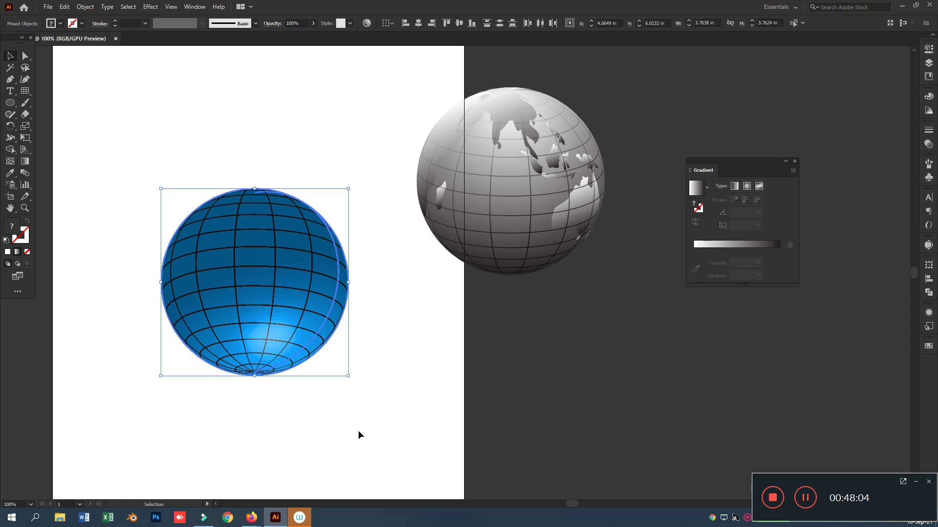
key("Delete")
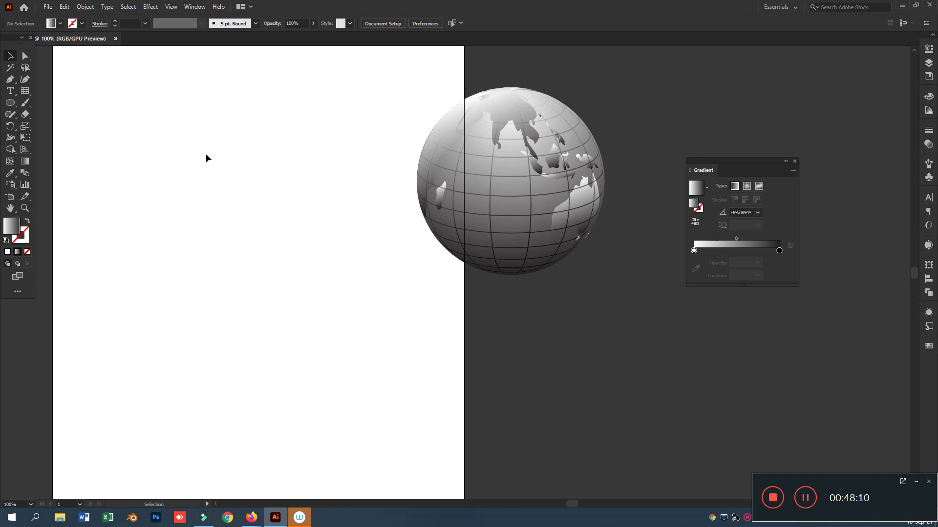
left_click(806, 499)
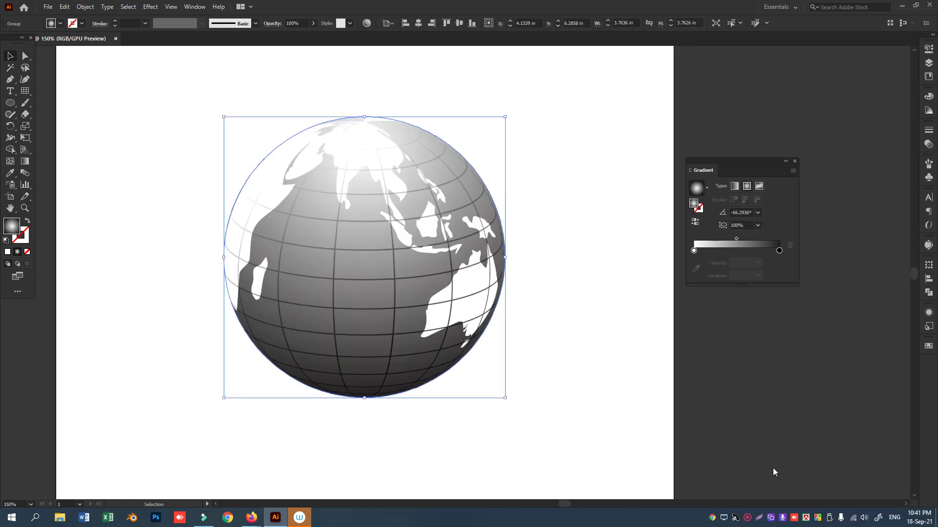
left_click(772, 518)
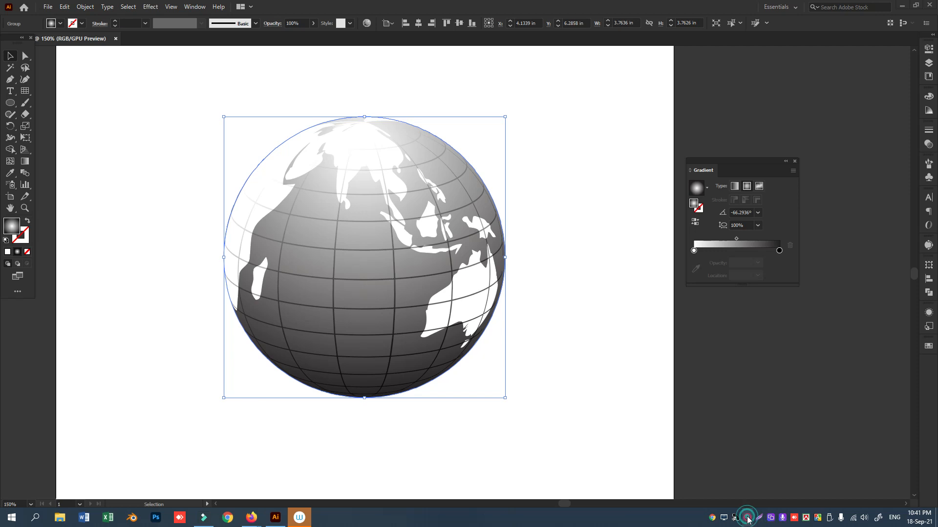
left_click(696, 420)
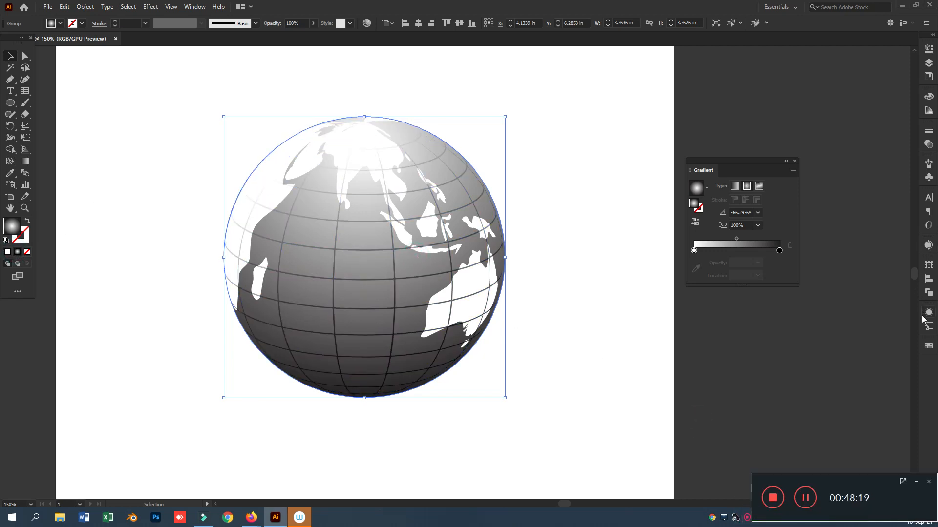
- Switch the black stop of the sphere's radial gradient to RGB and make it dark navy blue
double_click(779, 251)
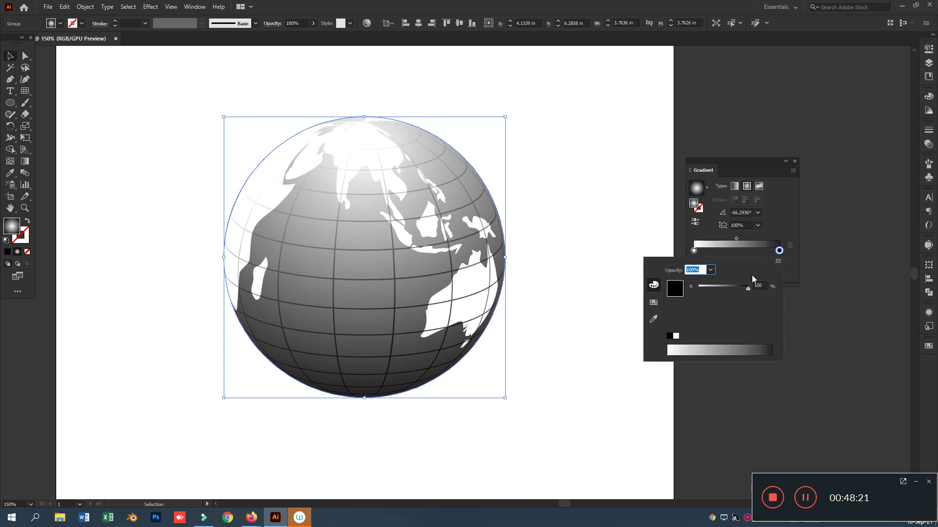
left_click(778, 261)
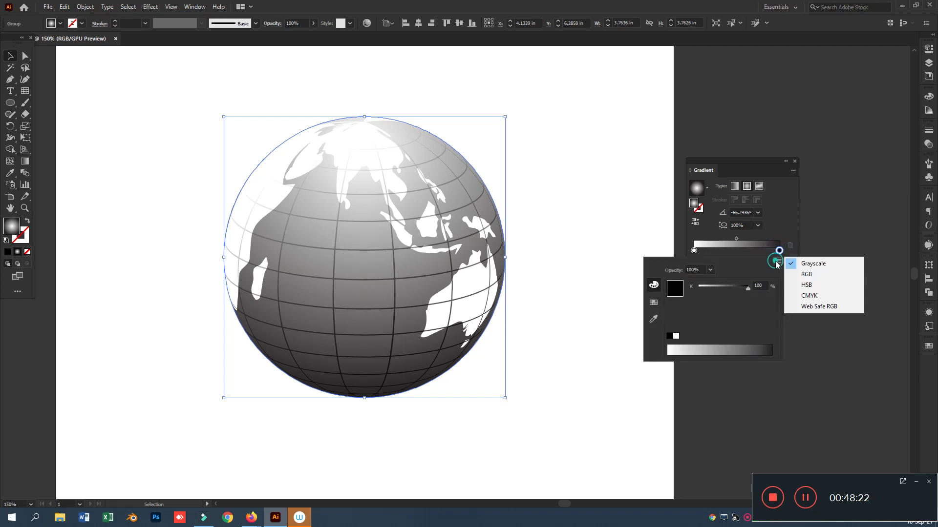
left_click(820, 273)
left_click(713, 320)
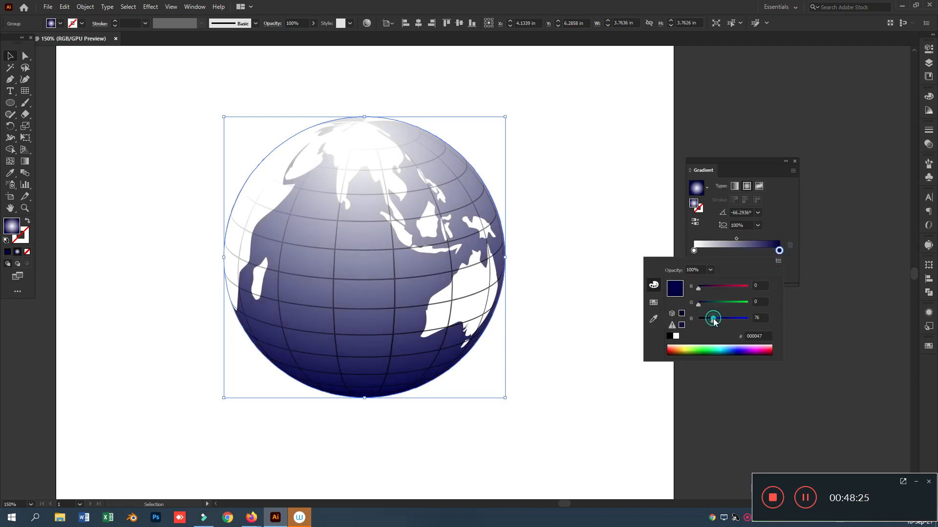
- Switch the white stop of the sphere's gradient to RGB and set it to 0, 116, 255
double_click(694, 250)
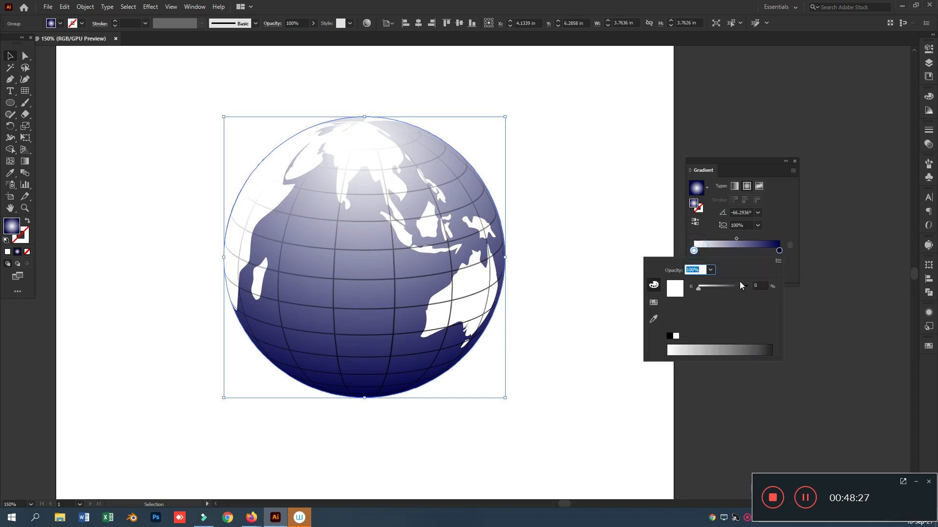
left_click(777, 261)
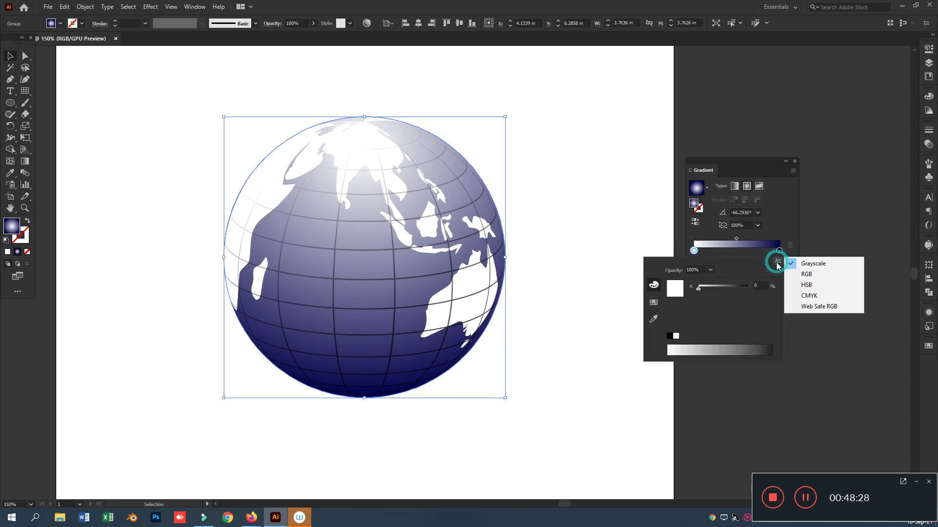
left_click(810, 274)
left_click_drag(726, 287, 601, 291)
left_click_drag(745, 305, 721, 304)
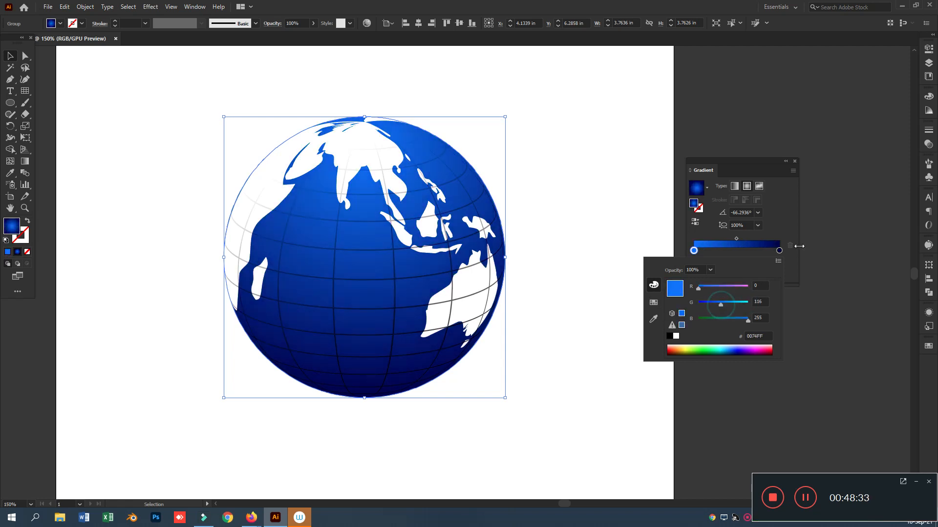
- Brighten the sphere gradient's navy stop and redraw the gradient at an angle of about -48°
double_click(779, 251)
left_click_drag(715, 323, 722, 321)
left_click(25, 162)
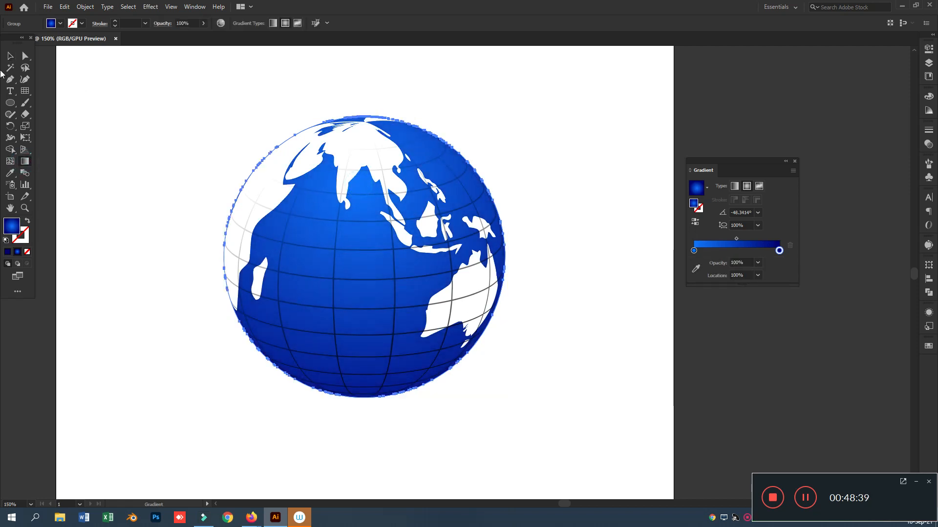
left_click(10, 55)
left_click(243, 84)
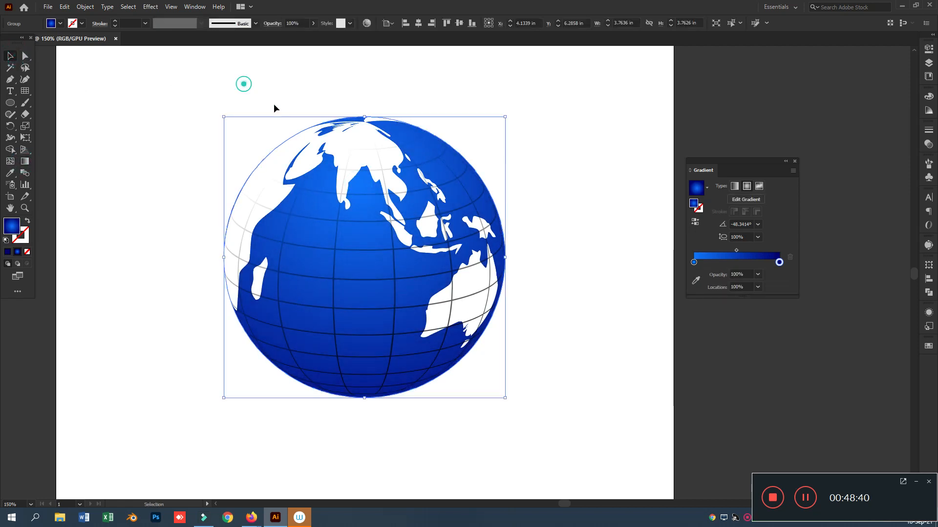
- Fill the white continents group with the white-to-black linear gradient
left_click(364, 223)
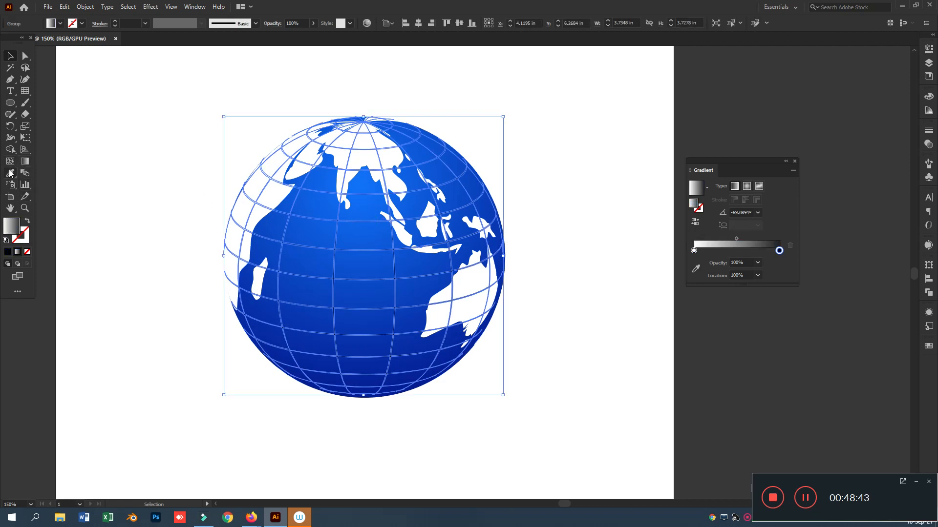
left_click(116, 64)
left_click(278, 157)
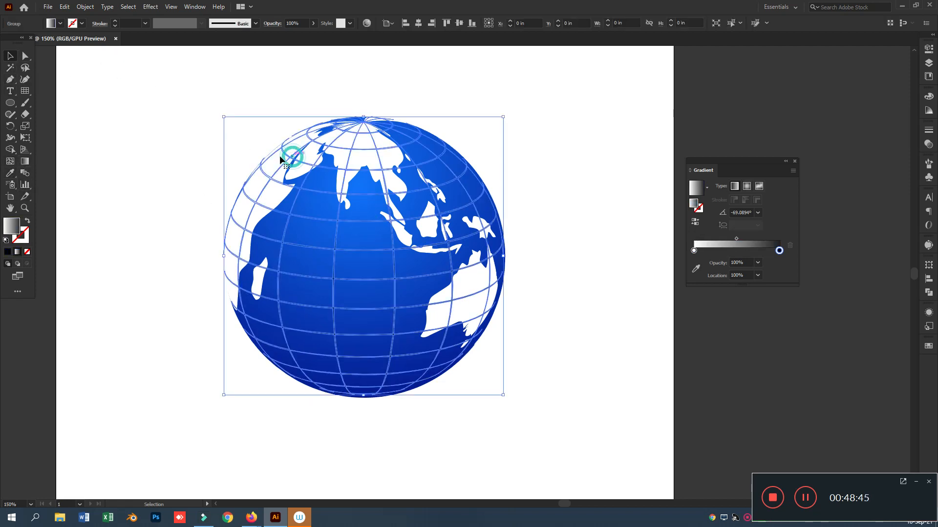
left_click(17, 252)
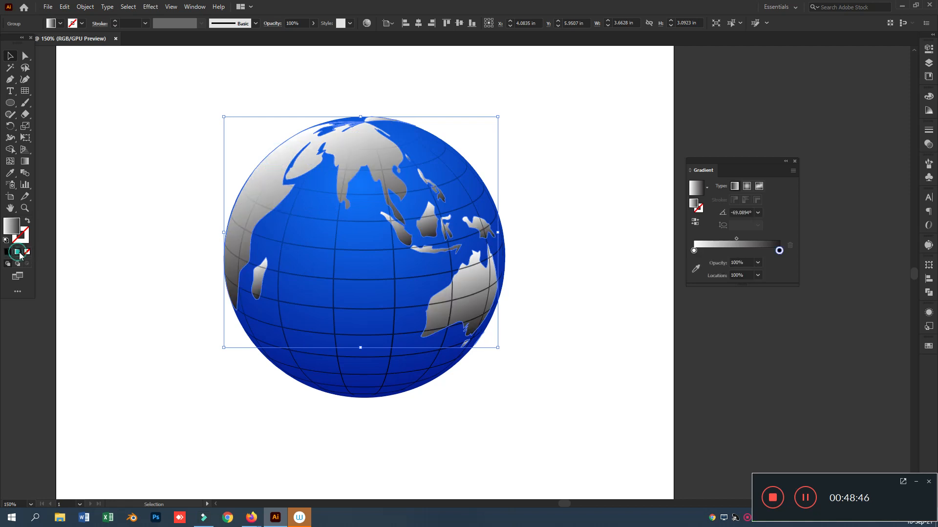
- Switch the black stop of the continents' gradient to RGB and set it to 0, 149, 255
double_click(779, 250)
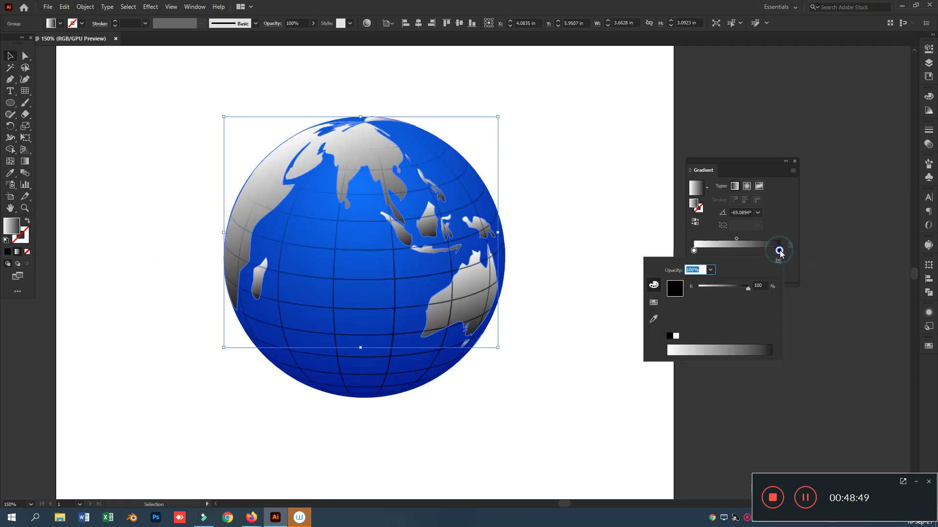
left_click(778, 262)
left_click(806, 275)
left_click_drag(717, 320, 802, 329)
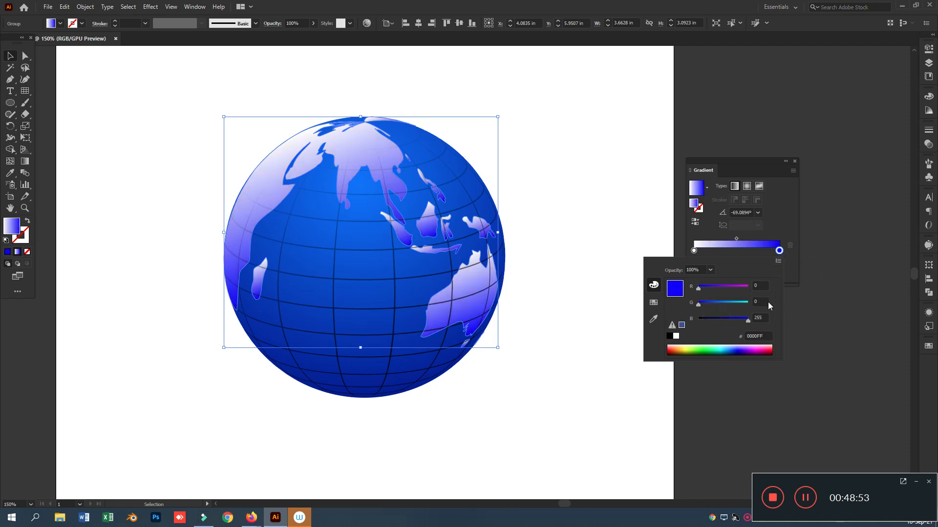
left_click_drag(716, 306, 729, 306)
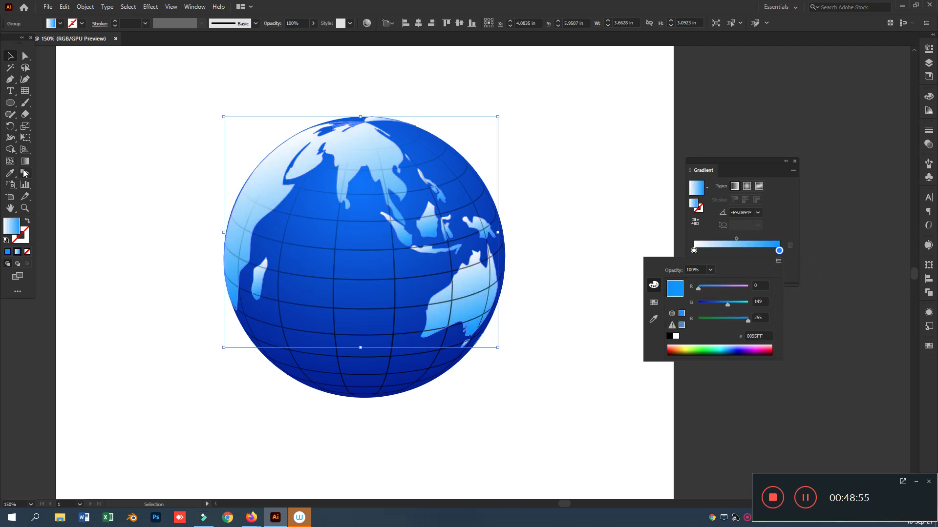
- Redraw the continents' gradient diagonally from the globe's upper left to its lower right
left_click(27, 162)
left_click(25, 162)
left_click_drag(349, 139, 468, 342)
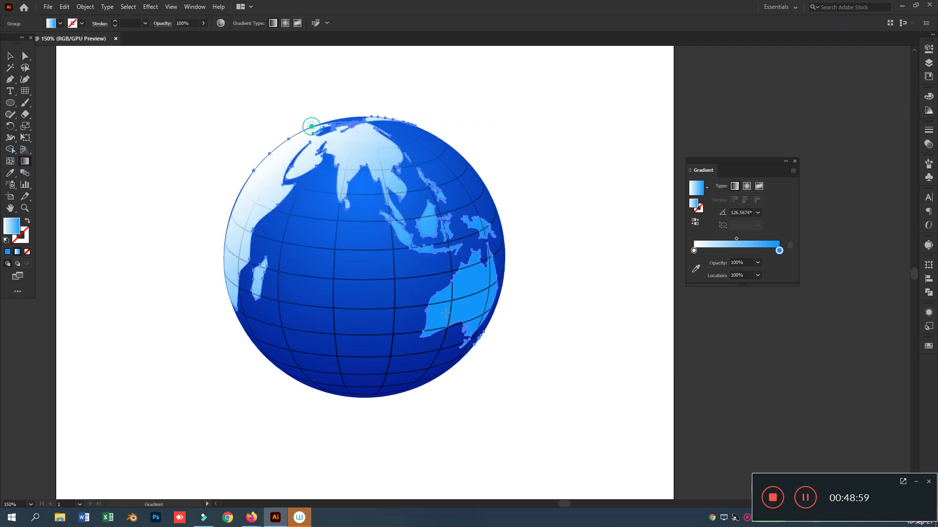
left_click(11, 57)
left_click(117, 83)
- Redraw the blue sphere's radial gradient from its upper left to its lower right at about -53°
left_click(329, 220)
left_click(25, 162)
left_click_drag(318, 130, 488, 360)
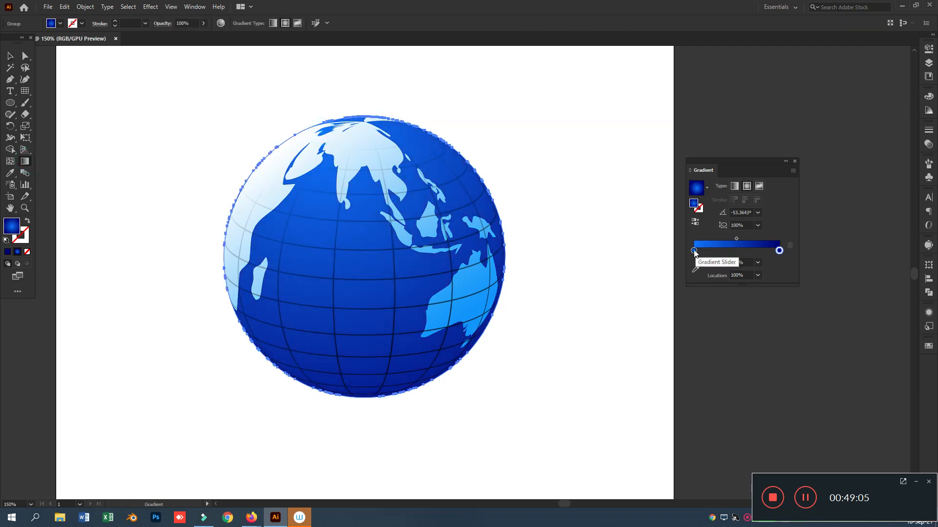
- Add a middle stop to the sphere's gradient and set the starting stop to RGB 0, 191, 255
left_click(732, 251)
left_click(694, 251)
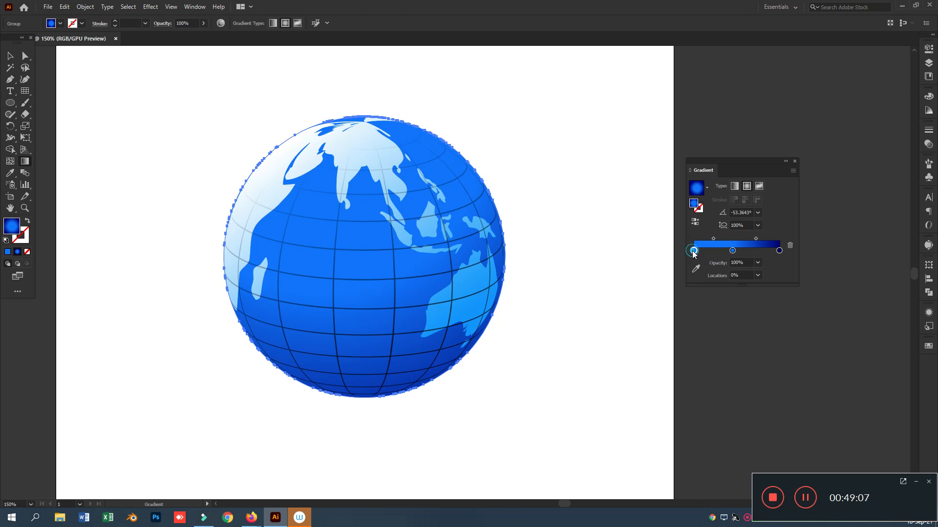
double_click(694, 251)
left_click_drag(730, 301, 737, 309)
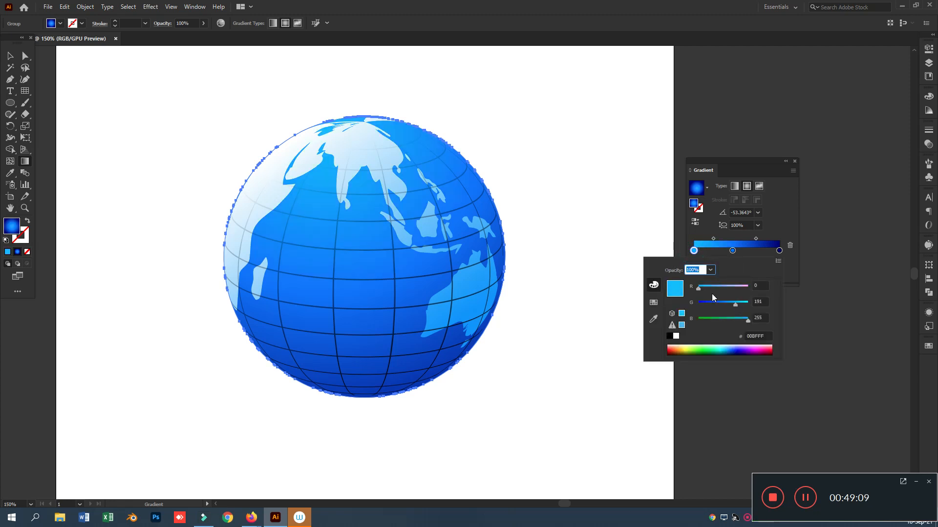
left_click(9, 55)
left_click(363, 81)
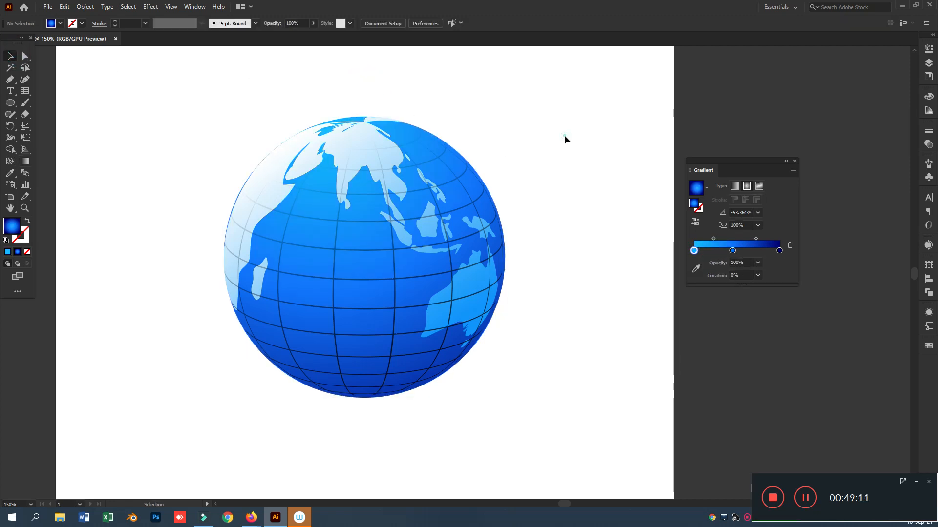
- Draw a circle about 1.39 in wide on the artboard, above and to the left of the globe
key("ctrl+minus")
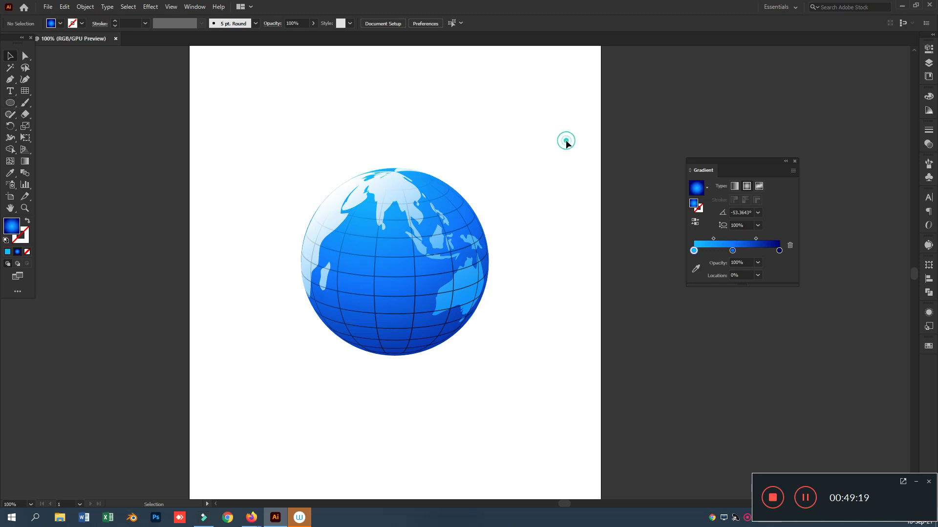
left_click(11, 104)
left_click_drag(261, 122, 296, 156)
left_click(12, 57)
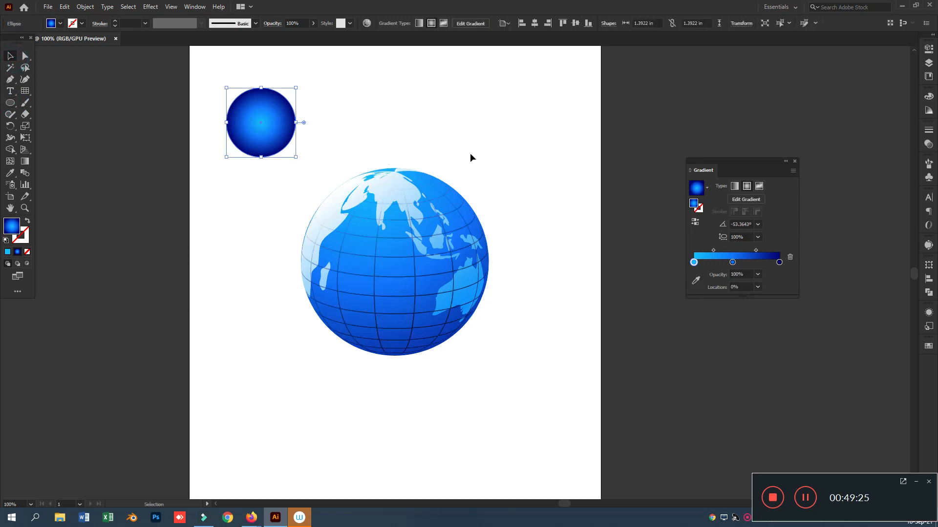
- Fill the circle above the globe with the white-to-black radial gradient, reversed so that black is in the centre
left_click_drag(245, 130, 268, 131)
left_click(747, 186)
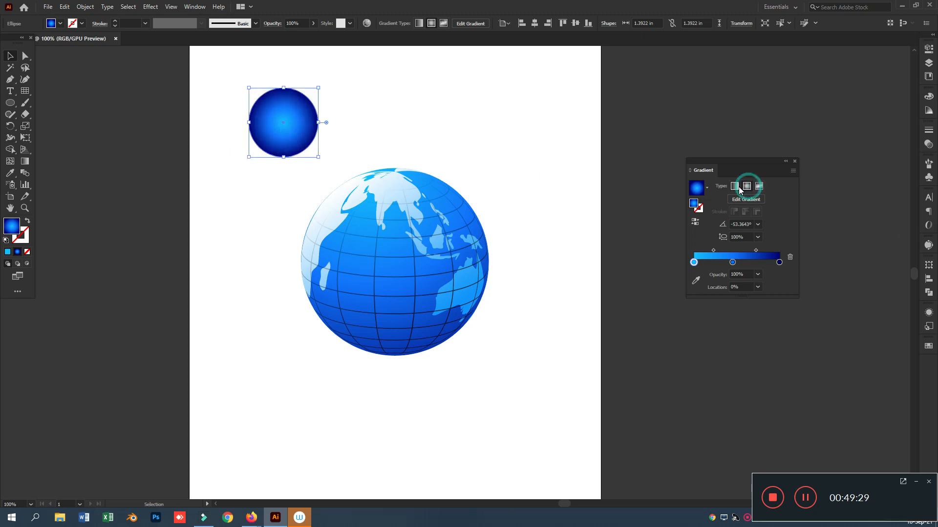
left_click(695, 222)
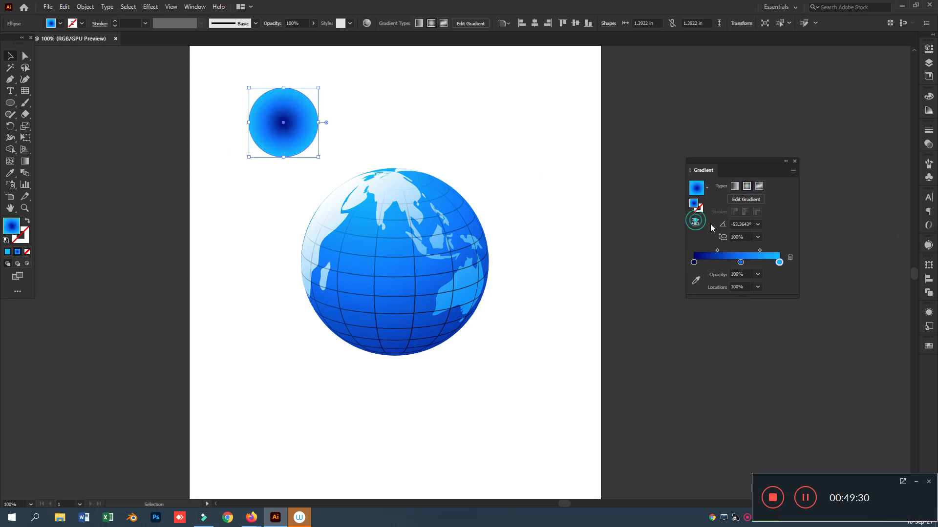
left_click(707, 190)
left_click(650, 206)
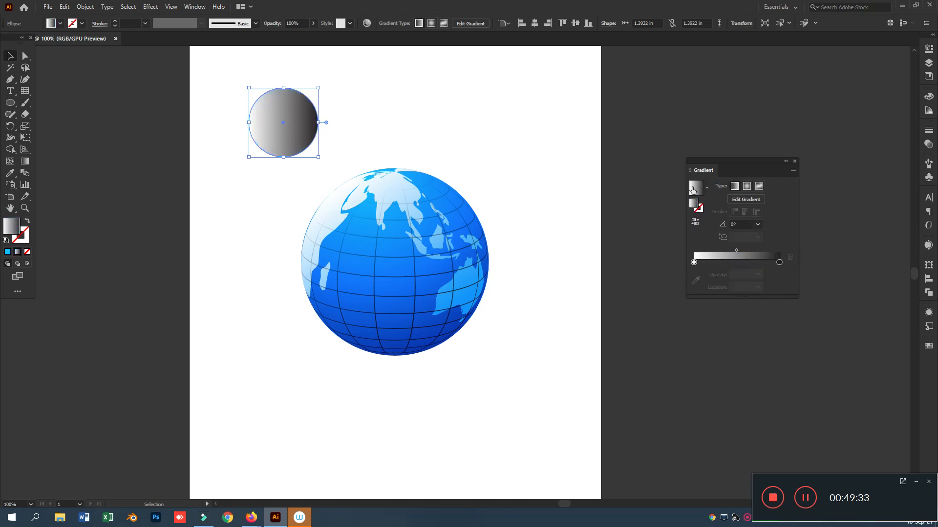
left_click(746, 187)
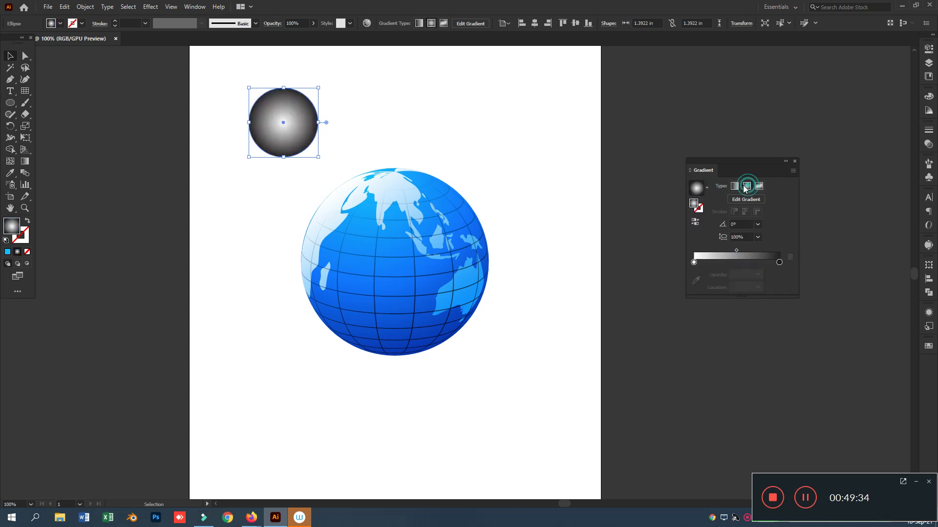
left_click(695, 222)
- Place the circle beneath the globe as a shadow, widened into an ellipse about 4.37 in by 1.39 in, and send it to the back
left_click_drag(295, 120, 504, 359)
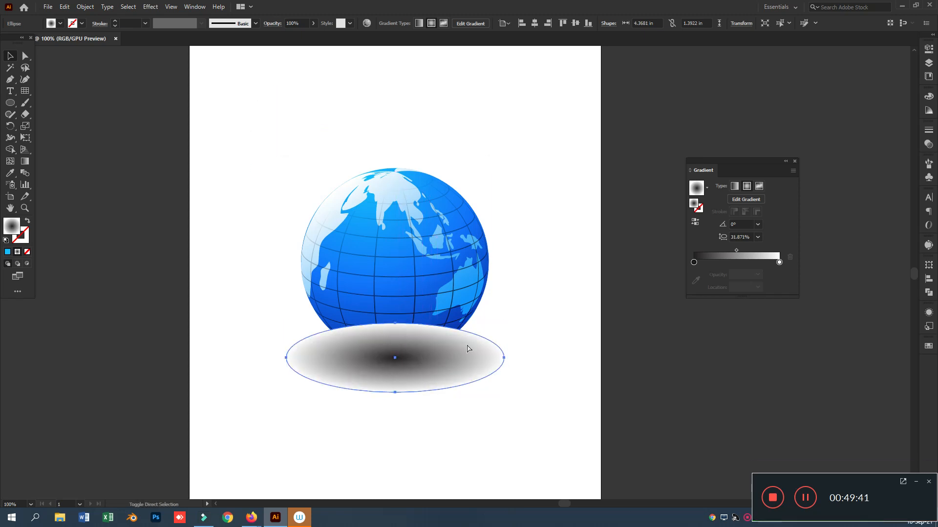
key("ctrl+shift+bracketleft")
left_click_drag(410, 383, 429, 376)
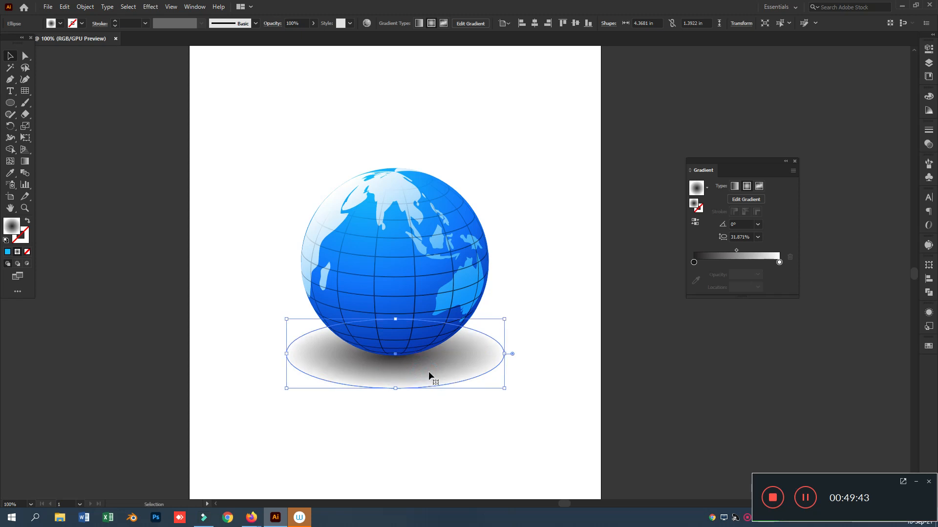
key("Up")
left_click(604, 362)
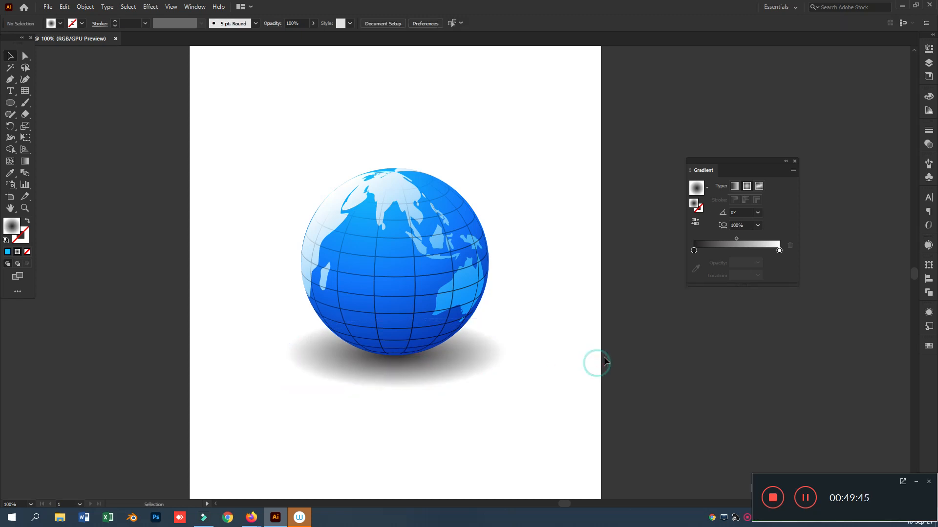
left_click(442, 356)
left_click(611, 292)
- Change the shadow ellipse's blending mode so that it darkens what lies beneath it
left_click(452, 352)
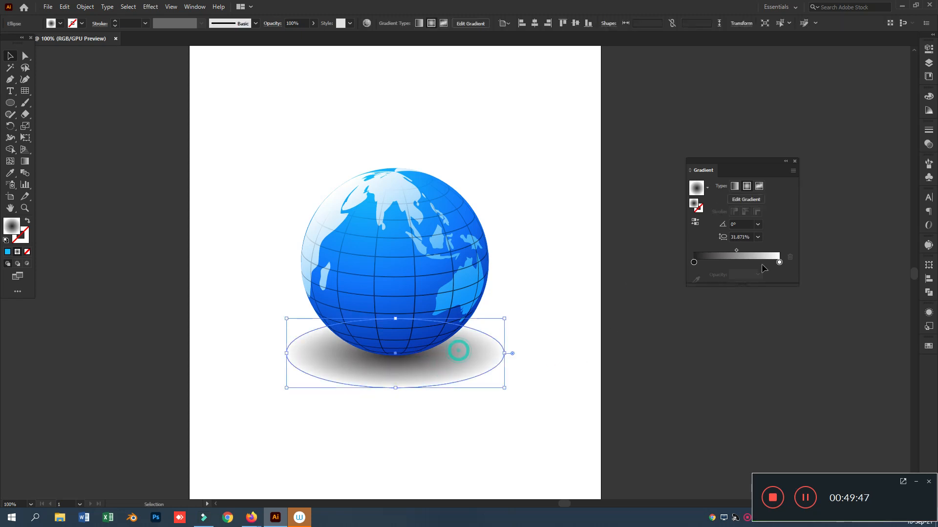
double_click(779, 263)
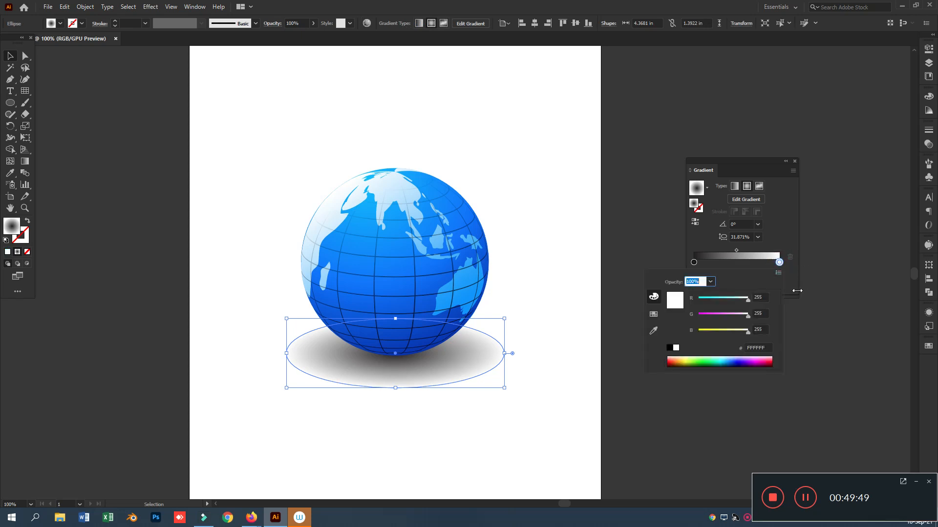
left_click(523, 402)
left_click(465, 358)
left_click(927, 147)
left_click(823, 142)
left_click(820, 174)
left_click(647, 183)
- Draw a background rectangle about 7.9 in by 7.98 in around the globe and send it to the back
left_click(10, 103)
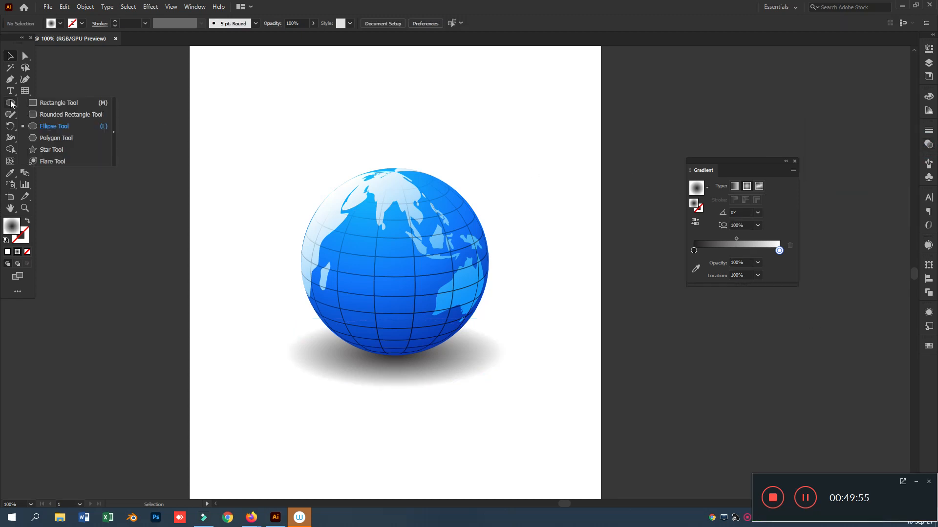
left_click(54, 100)
left_click_drag(195, 69, 588, 465)
left_click(11, 57)
key("ctrl+shift+bracketleft")
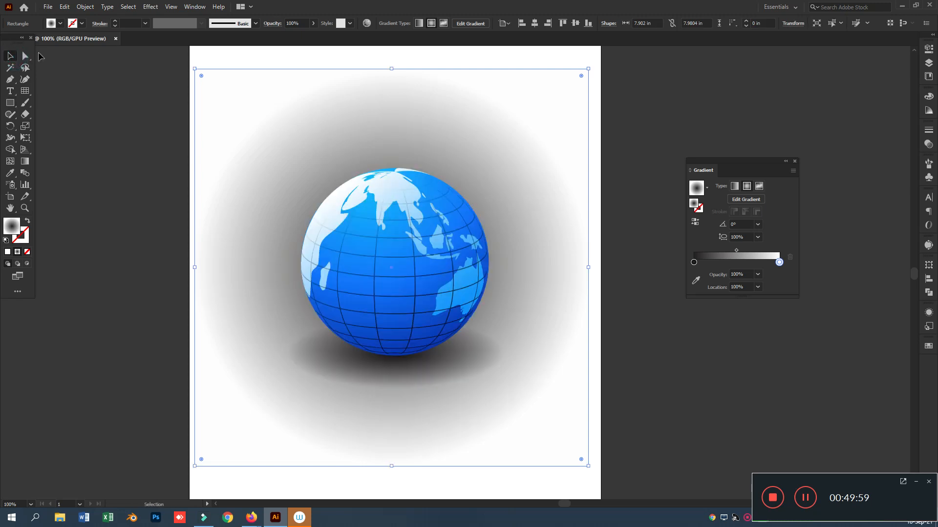
- Fill the background rectangle with the continents' white-to-blue linear gradient using the Eyedropper
left_click(11, 173)
left_click(372, 243)
left_click(342, 215)
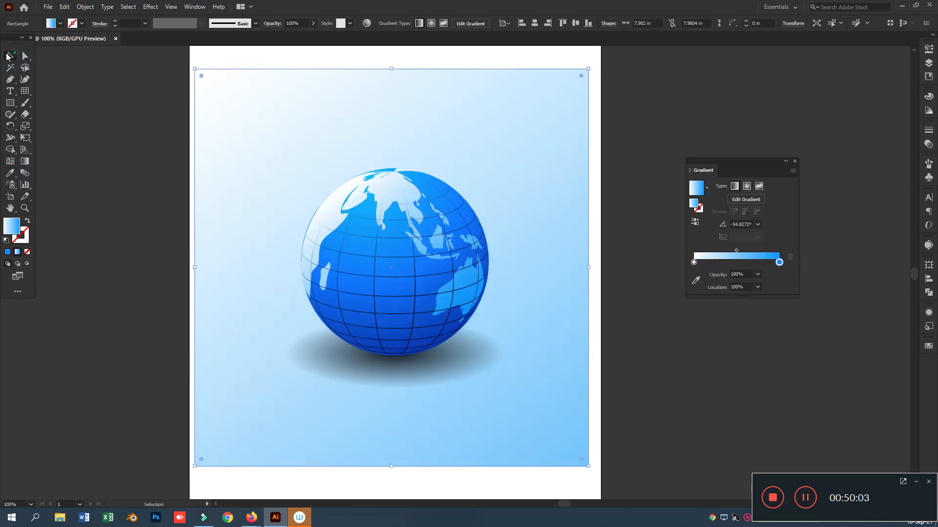
left_click(8, 56)
scroll(146, 127, "up", 2)
left_click(213, 158)
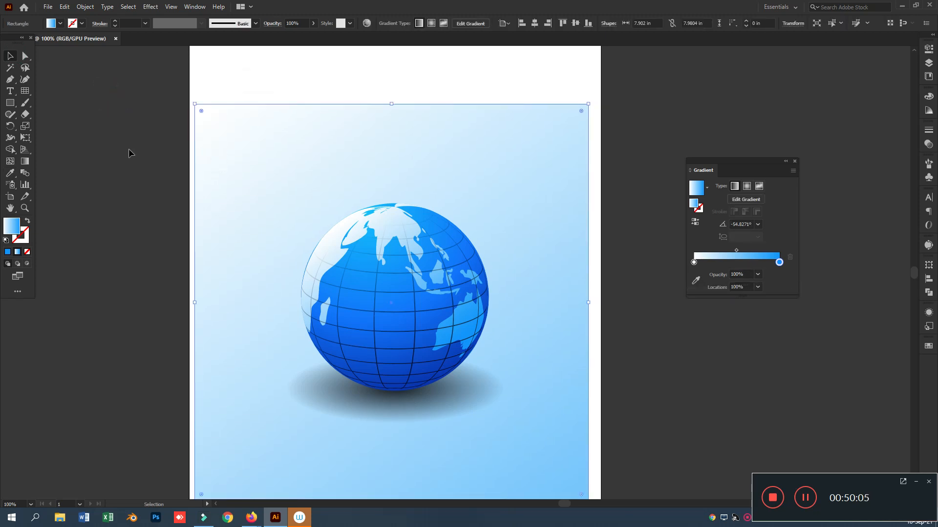
- Draw a rectangular grid about 7.7 in square just inside the background rectangle and give it an RGB 0, 149, 255 stroke
left_click(25, 91)
left_click_drag(201, 111, 584, 492)
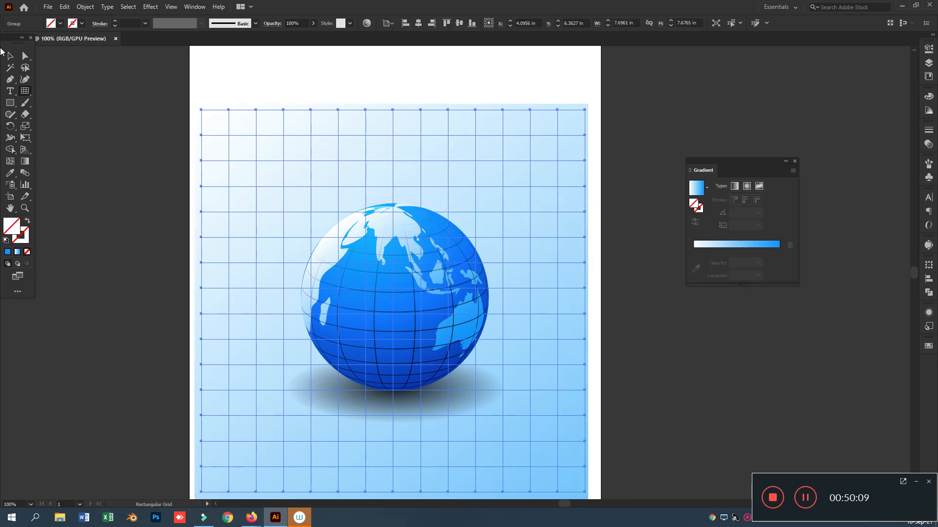
left_click(8, 253)
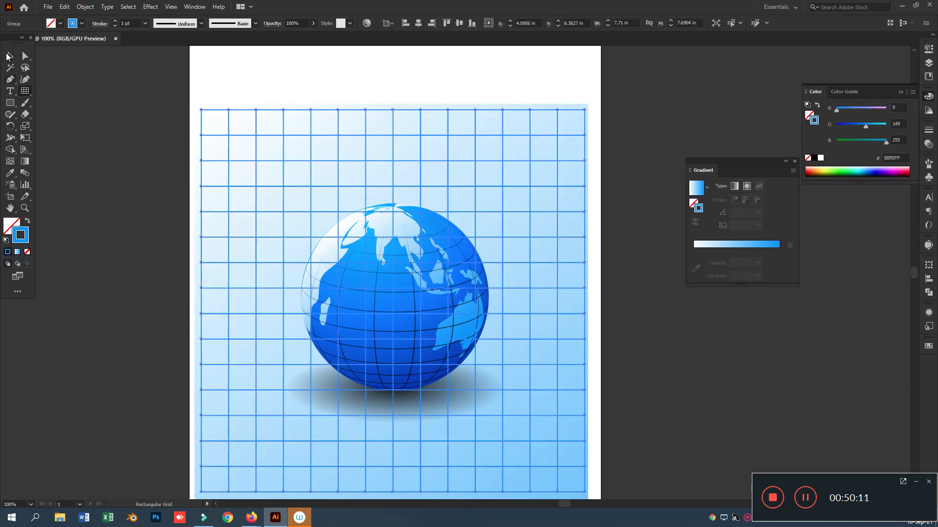
- Send the grid and the background rectangle together behind the globe and its shadow
left_click(9, 58)
left_click_drag(105, 65, 532, 145)
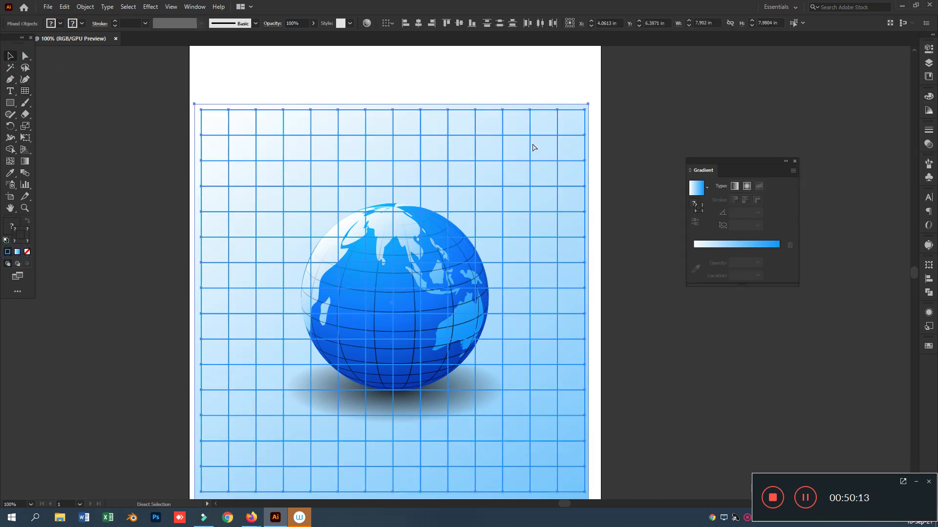
left_click(664, 117)
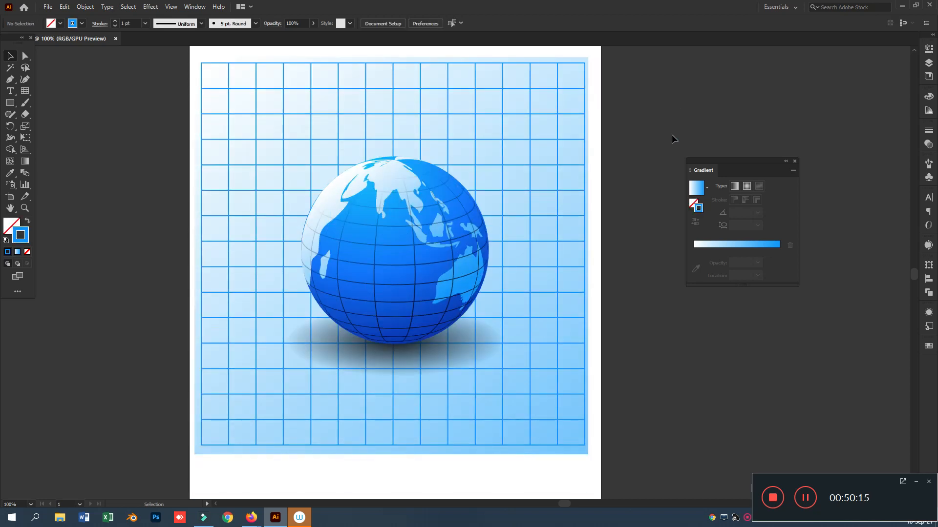
- Raise the green value of the background grid's stroke to give it a lighter cyan blue
left_click(559, 194)
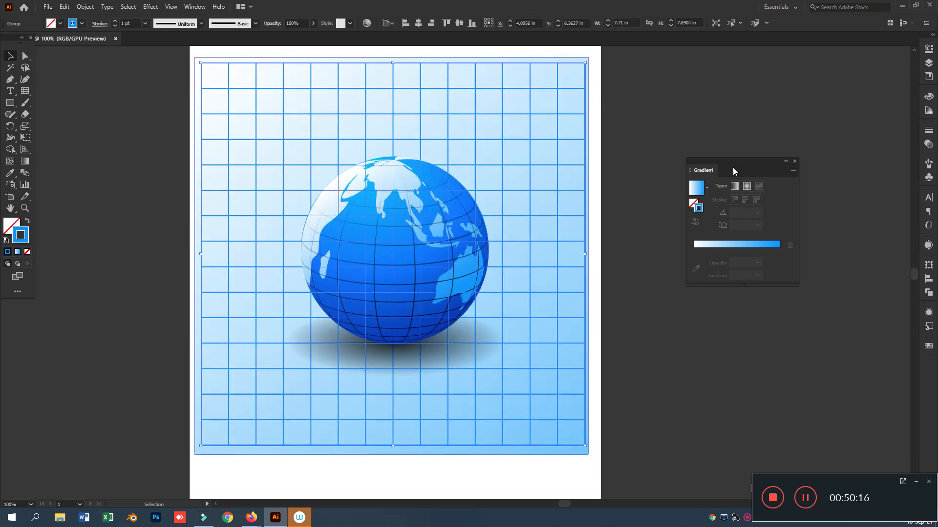
left_click(928, 96)
mouse_move(866, 125)
left_mouse_down()
mouse_move(846, 126)
mouse_move(874, 129)
left_mouse_up()
left_click(685, 81)
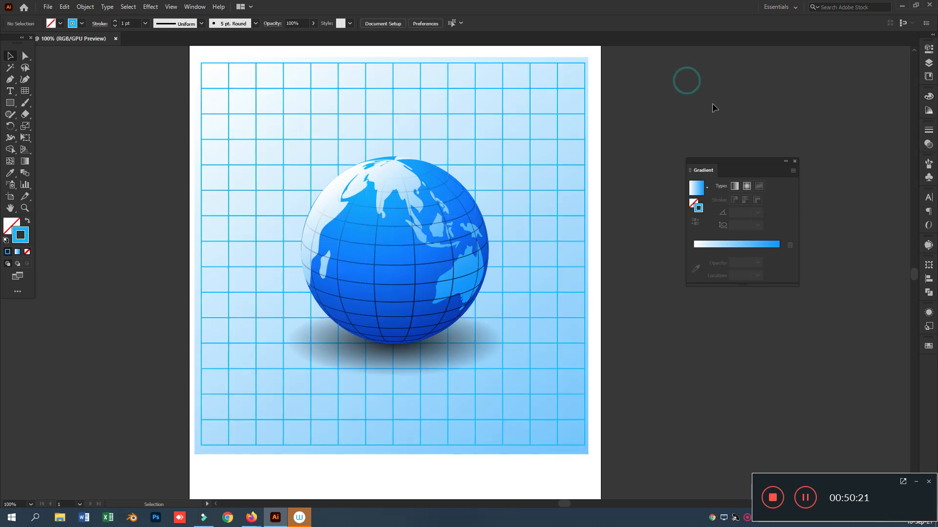
- Place the white world map symbol on the artboard and enlarge it to about 9.19 in by 4.56 in across the background
left_click(927, 178)
left_click_drag(828, 194, 391, 223)
left_click_drag(502, 302, 588, 359)
left_click_drag(472, 173, 499, 141)
- Send the world map, the grid and the background rectangle together behind the globe
left_click_drag(635, 79, 523, 154)
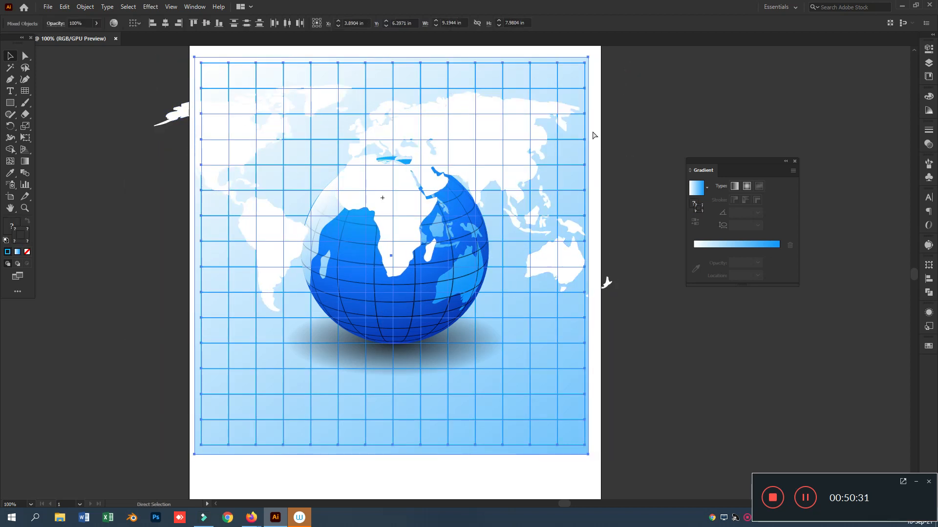
key("ctrl+shift+bracketleft")
left_click(657, 139)
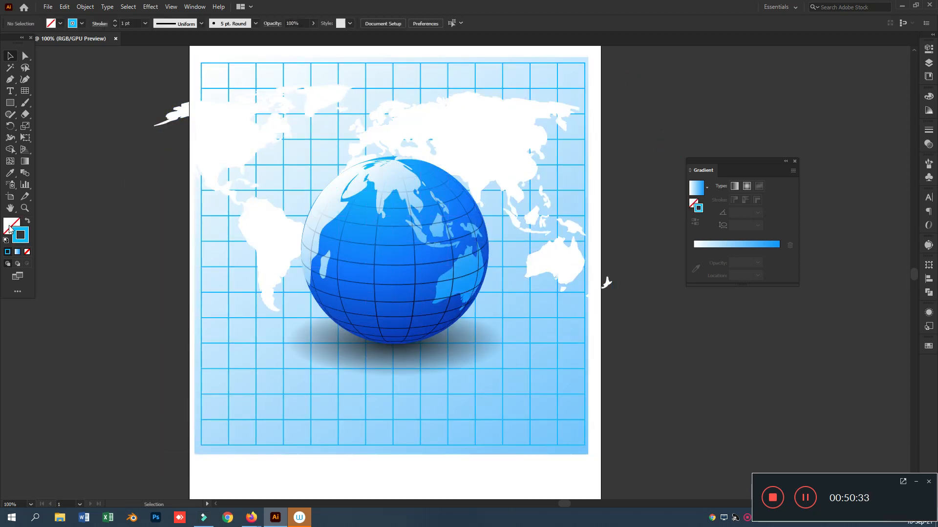
- Create a new artboard fitted to the background rectangle, about 7.9 in by 7.98 in
left_click(12, 197)
scroll(295, 272, "down", 3)
scroll(202, 118, "up", 4)
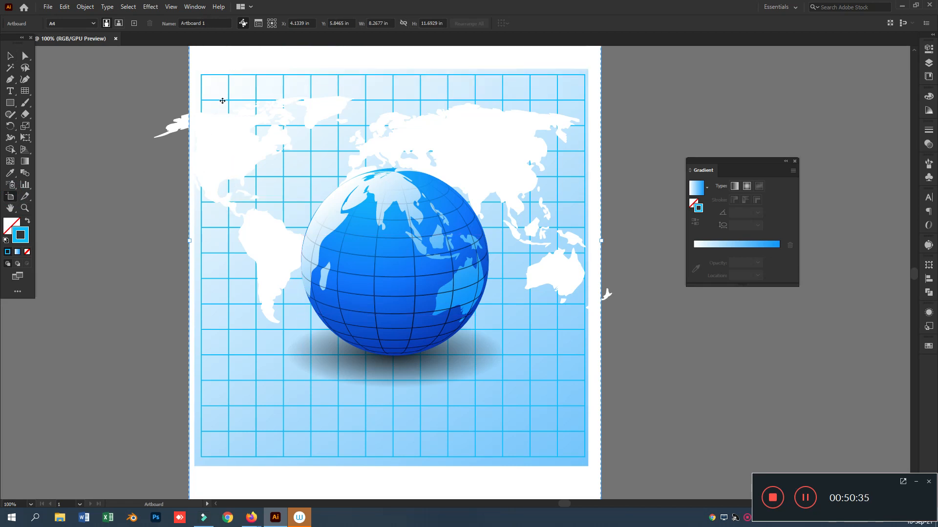
left_click(195, 393)
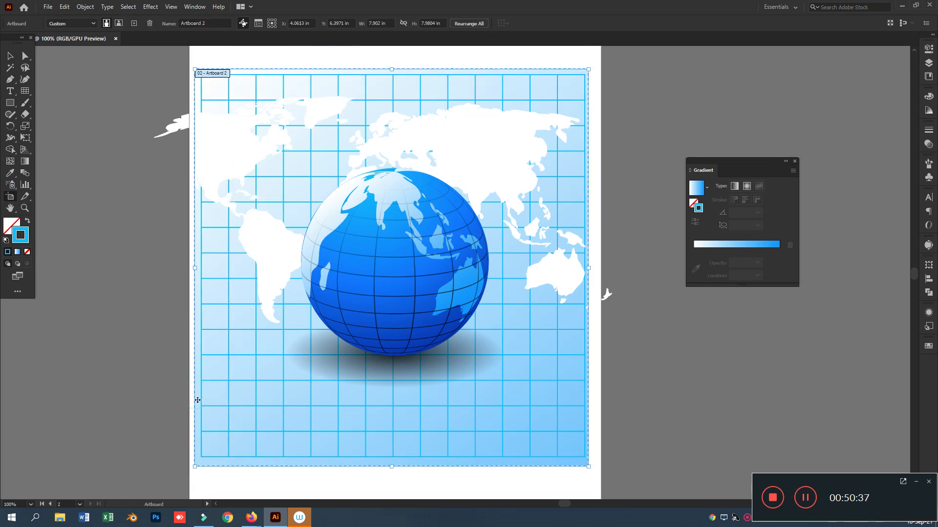
- Delete the original A4 artboard and leave artboard editing
left_click(236, 480)
key("Delete")
scroll(291, 309, "up", 2)
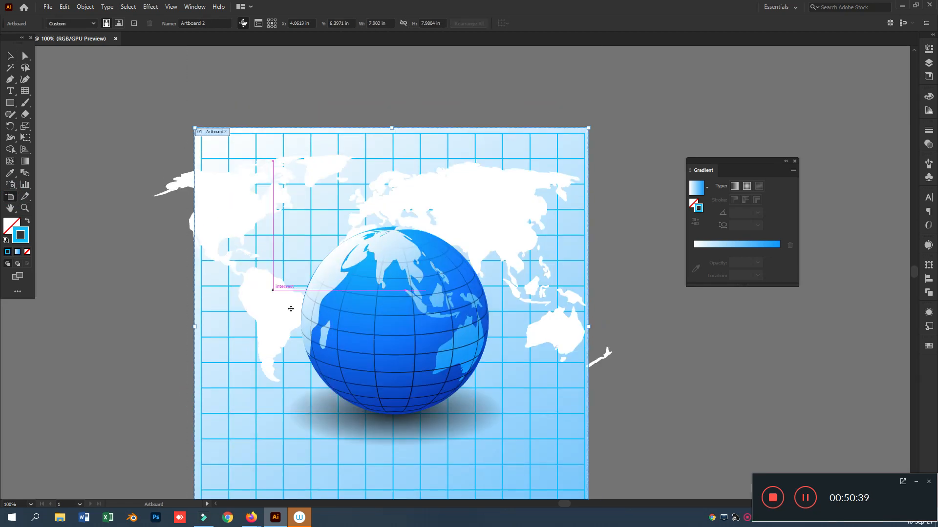
scroll(242, 234, "down", 2)
left_click(9, 58)
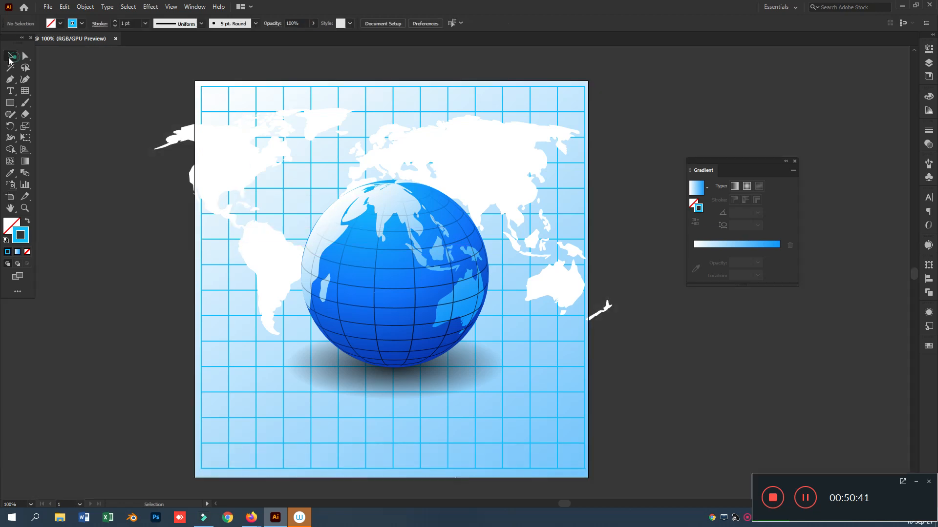
- Set the end stop of the background rectangle's gradient to dark blue, about RGB 0, 0, 144
left_click(573, 376)
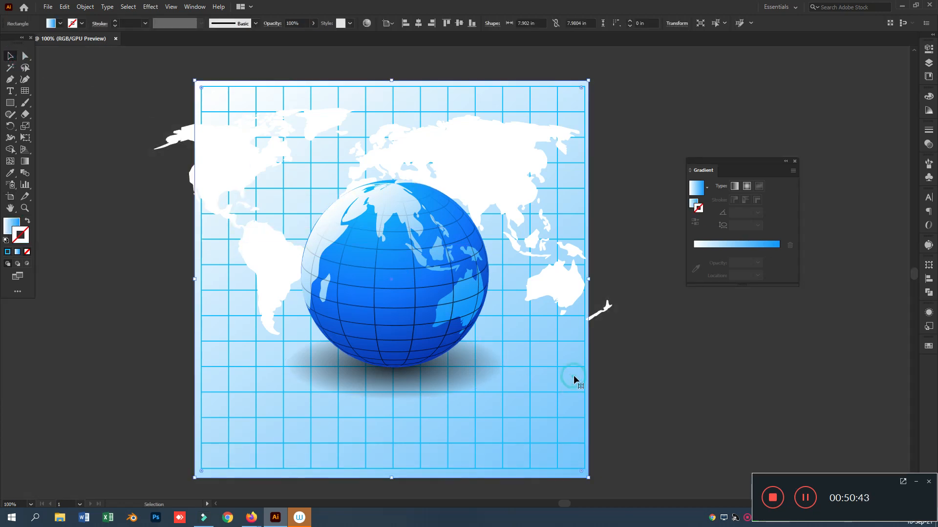
left_click(16, 231)
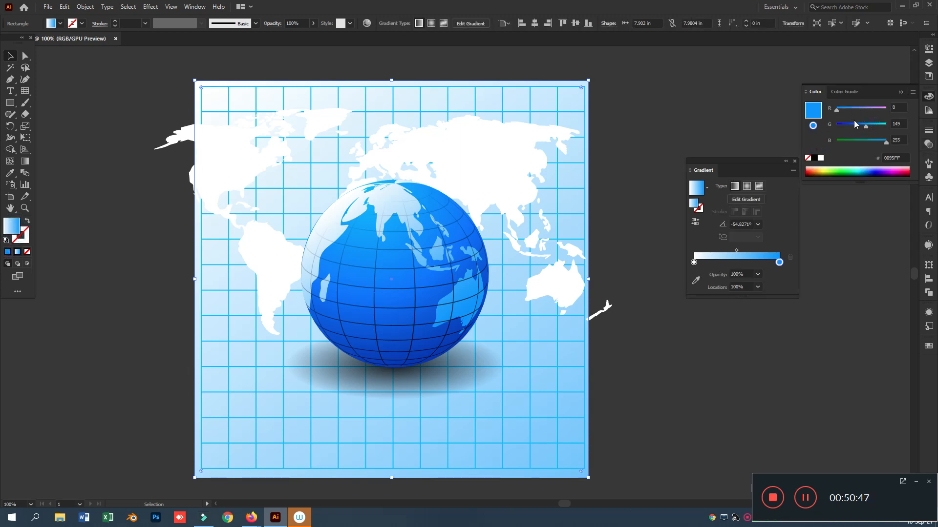
mouse_move(856, 124)
left_mouse_down()
mouse_move(846, 139)
mouse_move(863, 140)
left_mouse_up()
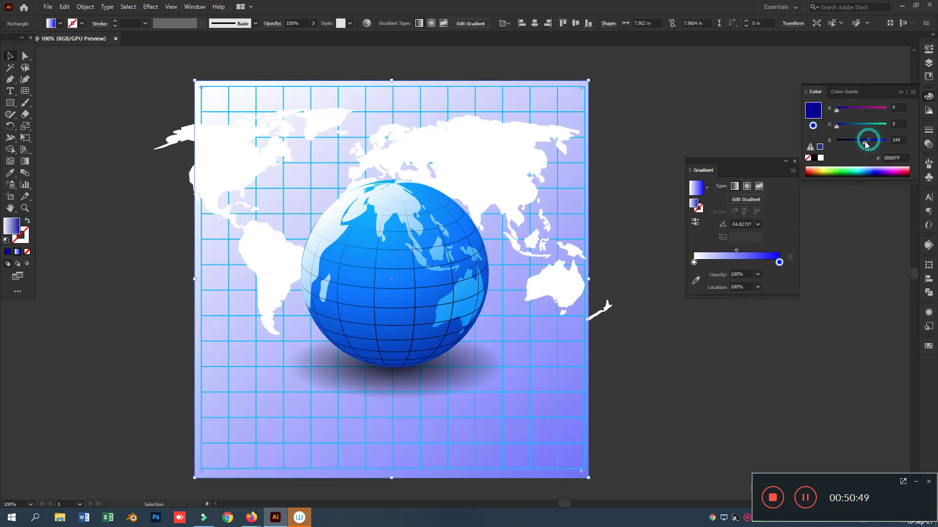
- Switch the background gradient's white starting stop to RGB mode and set it to about RGB 0, 166, 255
double_click(694, 262)
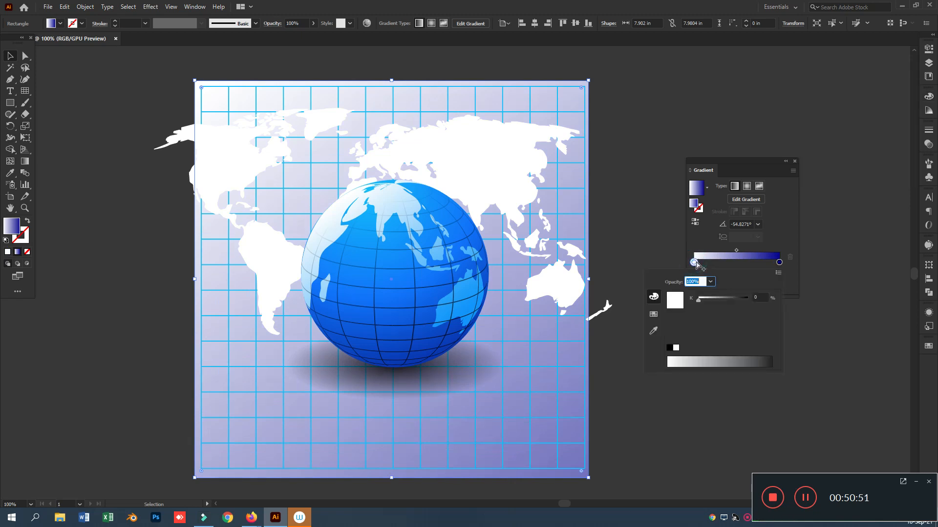
left_click(777, 272)
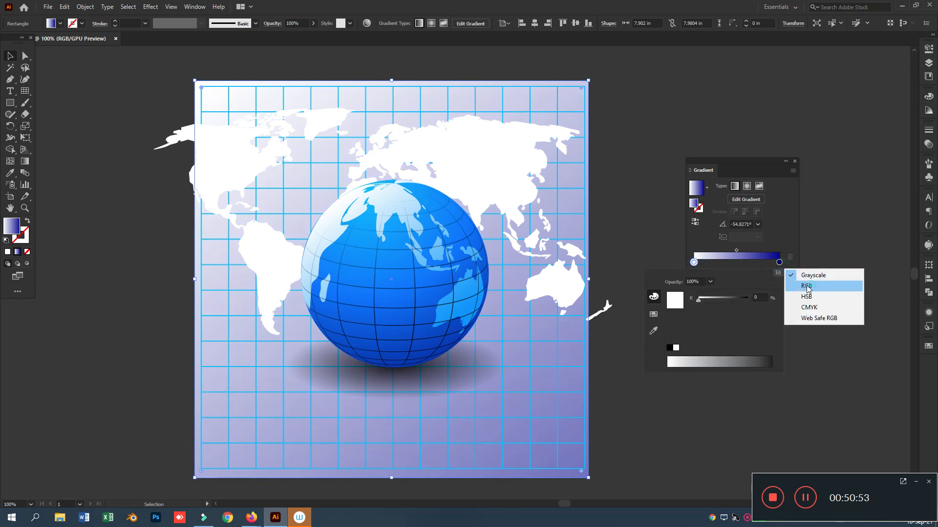
left_click(806, 285)
left_click_drag(730, 299, 732, 318)
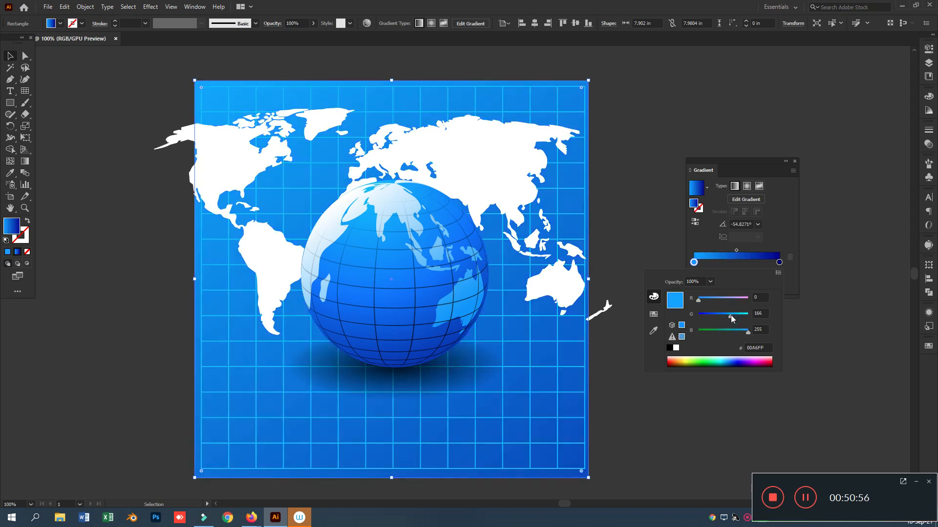
- Change the background grid's stroke to a very dark navy blue
left_click(586, 168)
left_click(585, 157)
left_click(699, 209)
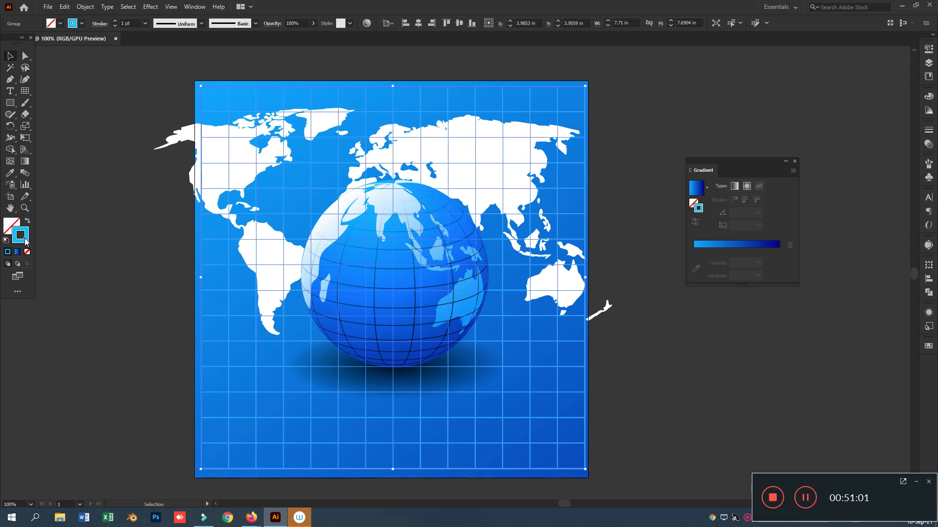
double_click(25, 239)
left_click_drag(715, 273, 716, 254)
left_click_drag(676, 291, 703, 308)
left_click(797, 221)
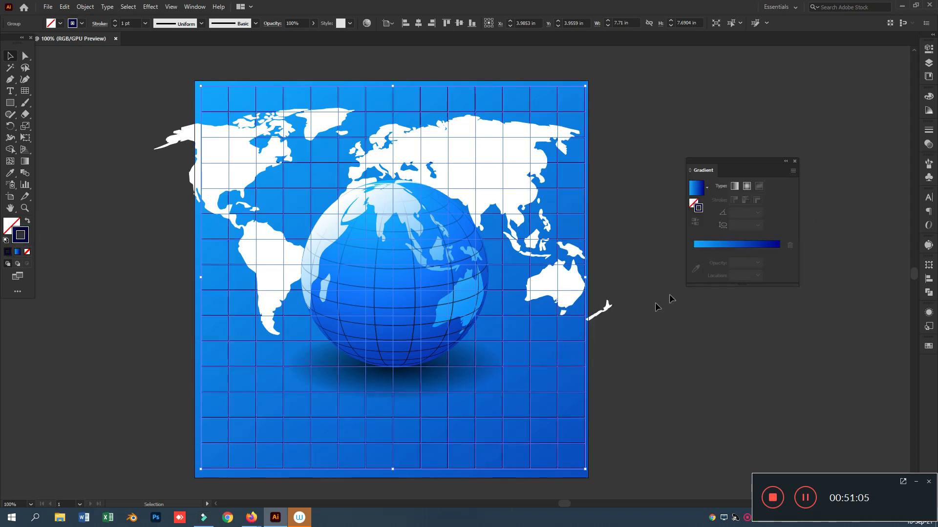
left_click(656, 318)
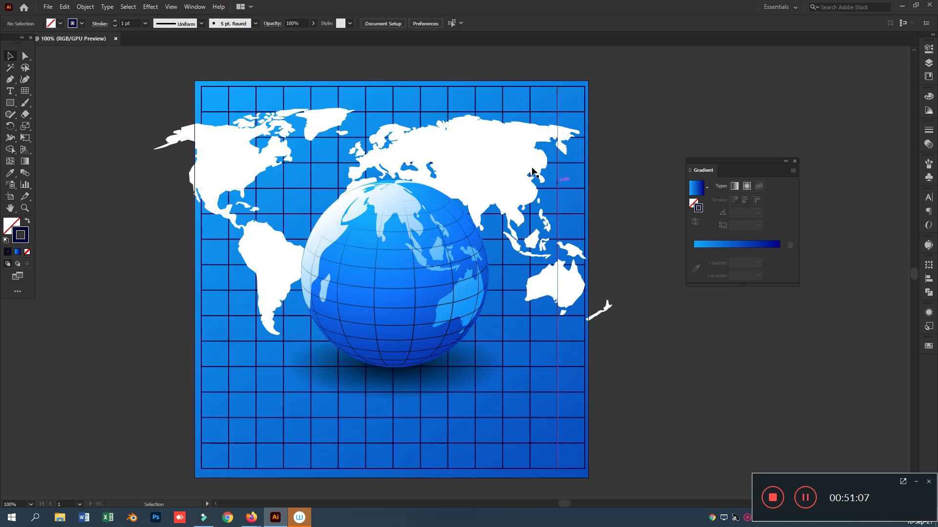
- Lower the white world map's opacity to about 32%
left_click(490, 160)
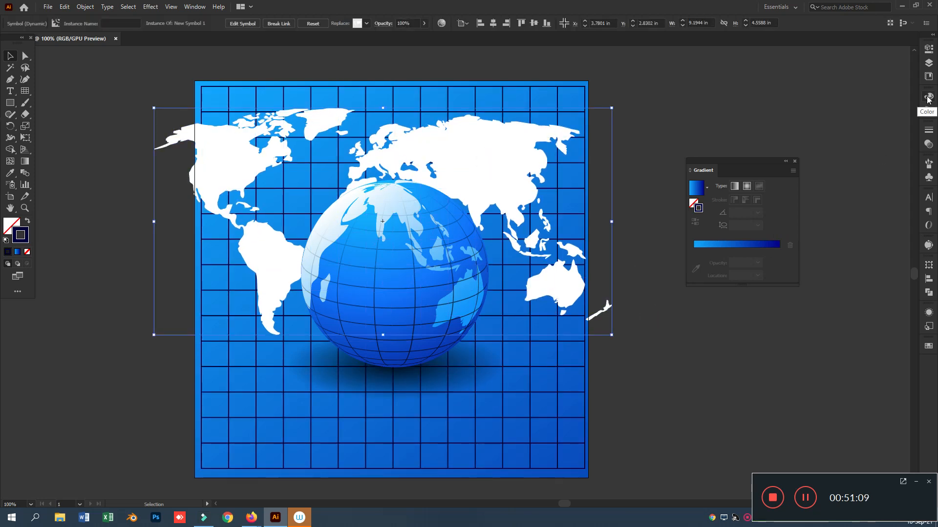
left_click(928, 98)
left_click_drag(864, 143, 871, 142)
left_click(748, 72)
left_click(481, 142)
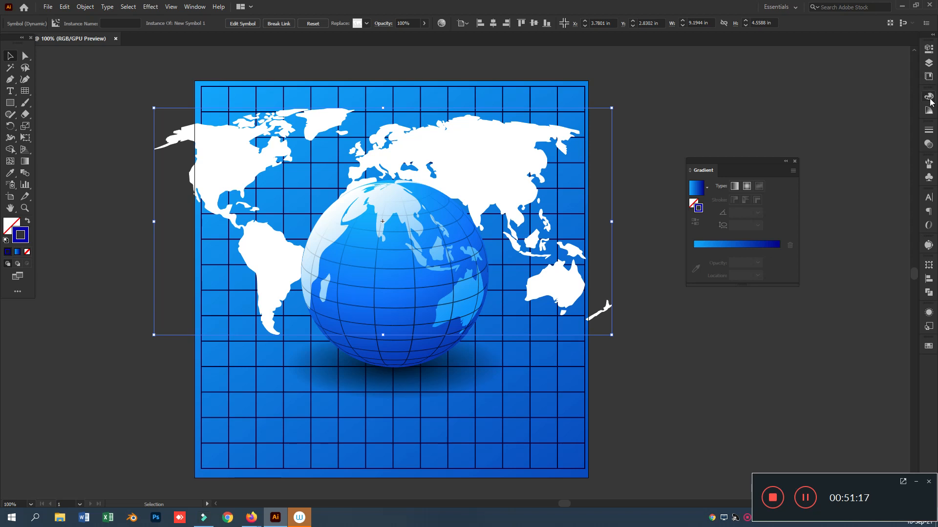
left_click(927, 145)
left_click(905, 140)
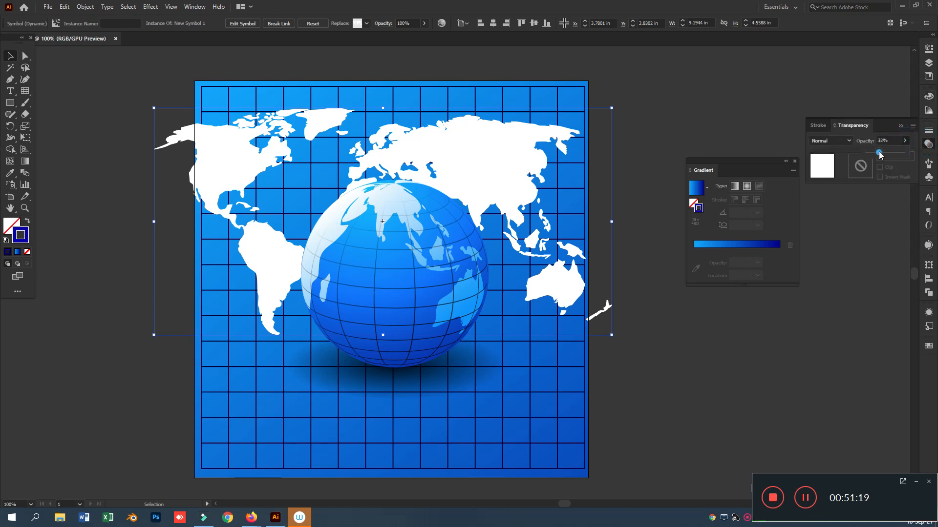
left_click_drag(911, 153, 879, 156)
left_click(696, 69)
- Set the background grid's stroke weight to 0.5 pt
left_click(566, 89)
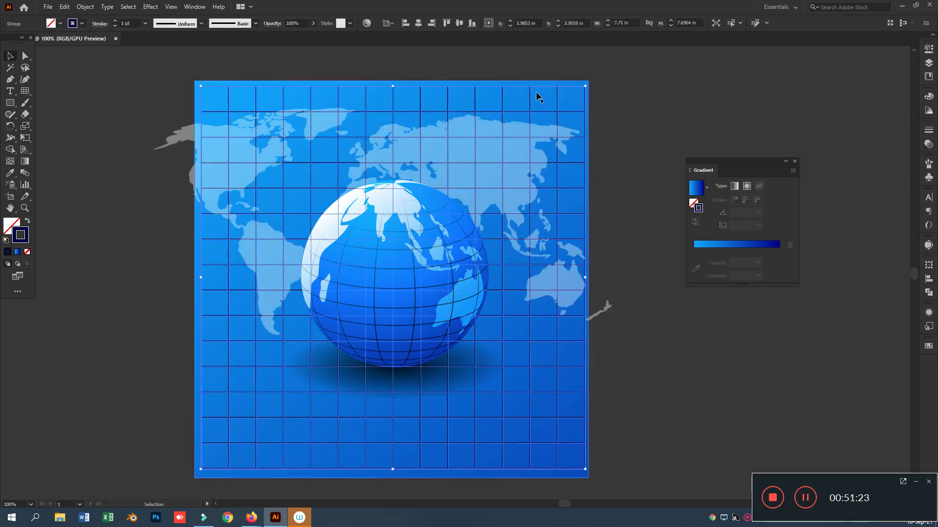
left_click(145, 23)
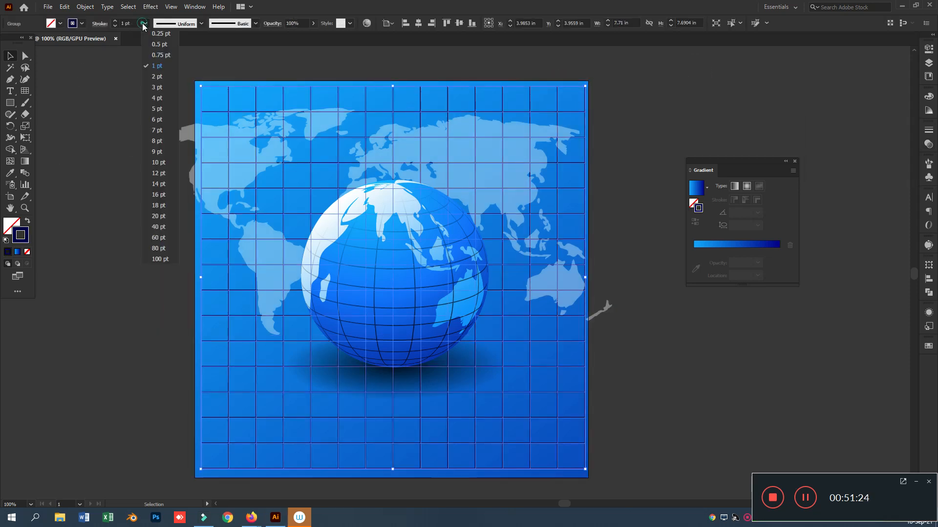
left_click(163, 44)
left_click(193, 50)
left_click(671, 76)
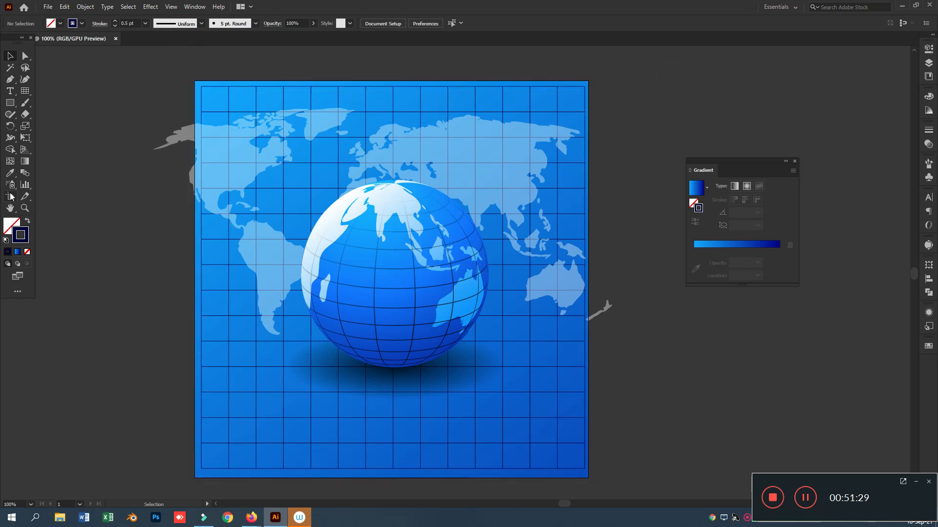
- Shrink the background rectangle and grid vertically about their centre, making the grid about 5.67 in tall at unchanged width
left_click_drag(284, 62, 491, 98)
left_click_drag(390, 81, 396, 133)
left_click(659, 376)
- Shorten the artboard symmetrically from its upper and lower edges so it fits just inside the resized blue background
left_click(10, 197)
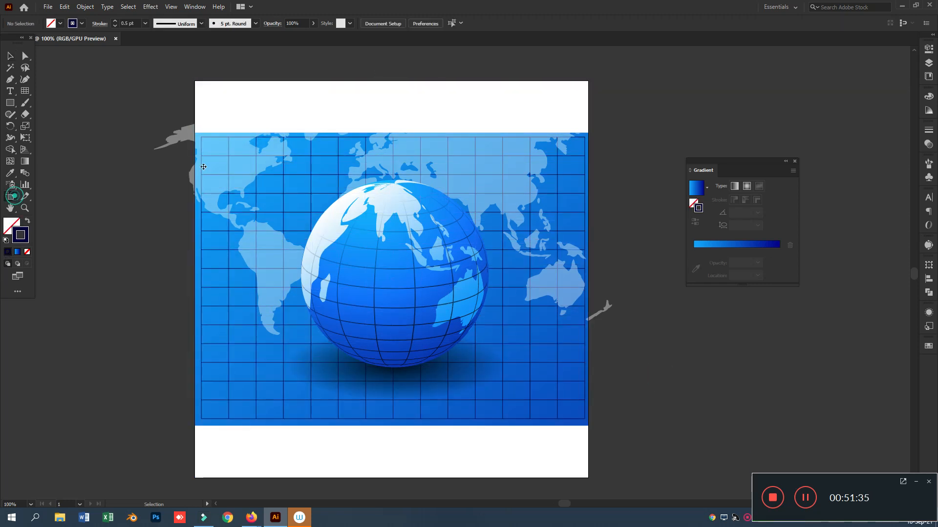
left_click_drag(393, 81, 397, 142)
left_click(11, 56)
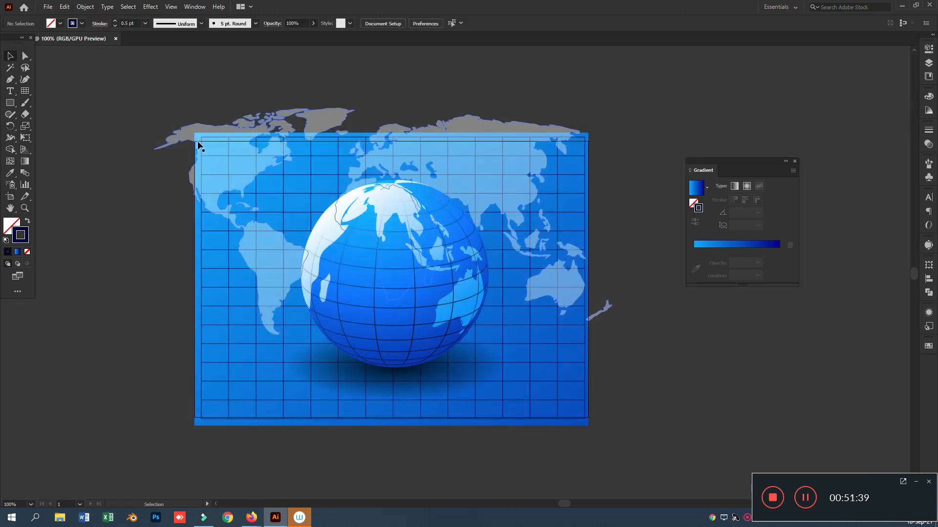
- Redraw the white-to-blue gradient across the globe's landmasses at about -58°, from beyond the globe's upper-left edge towards its centre
key("ctrl+equal")
key("ctrl+equal")
left_click(883, 128)
key("alt+space")
left_click_drag(738, 117, 853, 126)
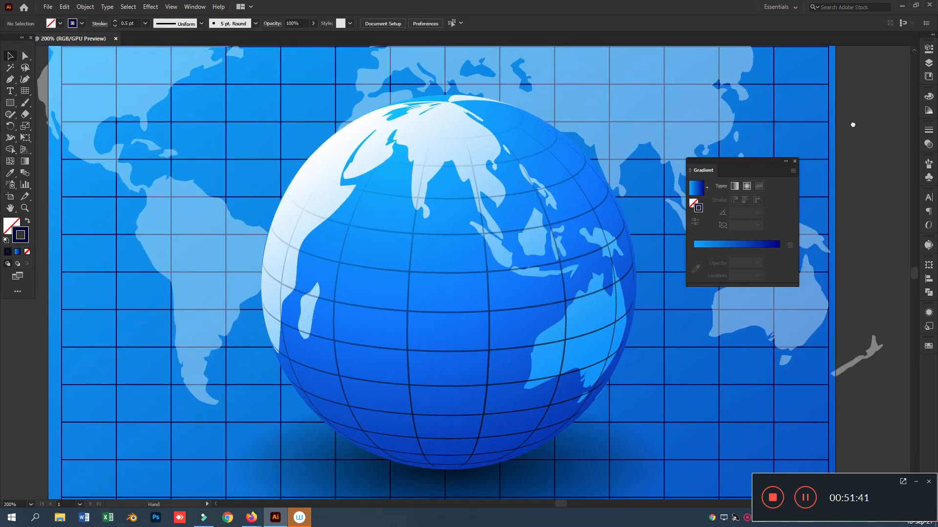
left_click(349, 143)
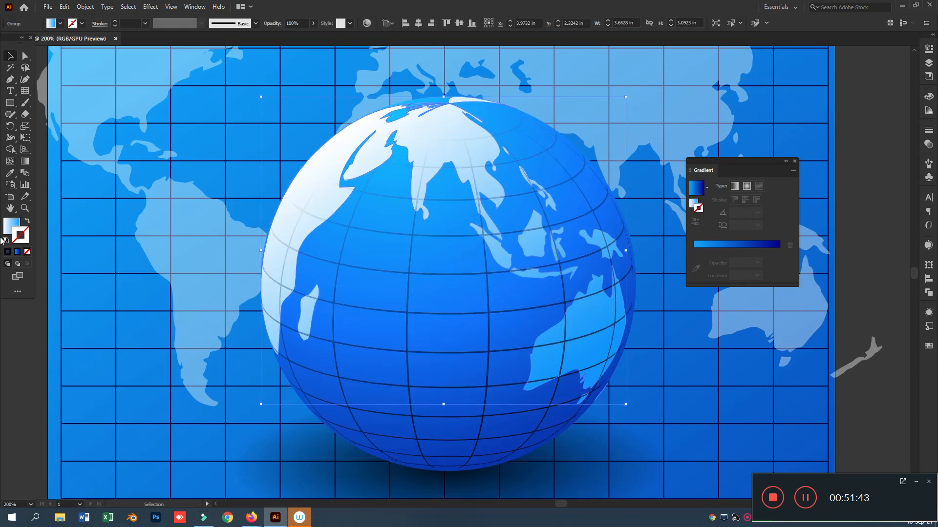
left_click(14, 223)
left_click(28, 165)
left_click_drag(339, 104, 444, 277)
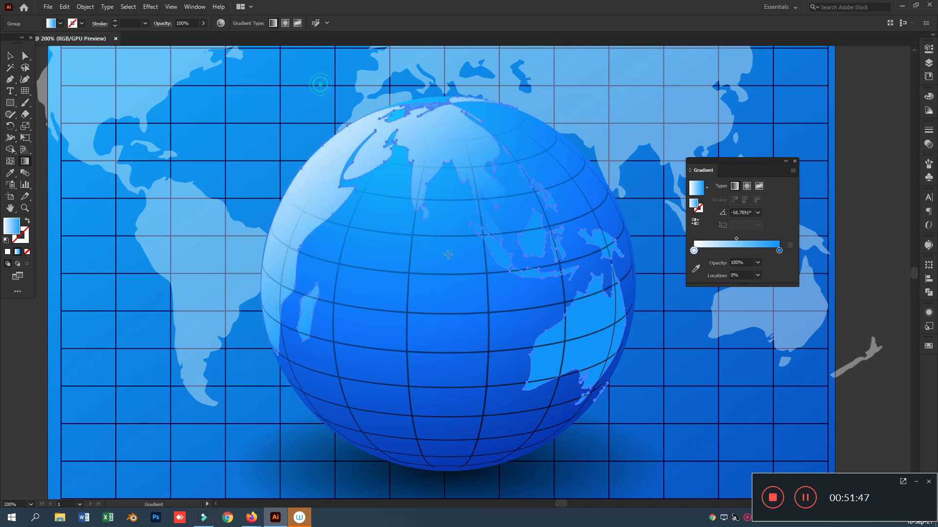
left_click(14, 58)
left_click(861, 146)
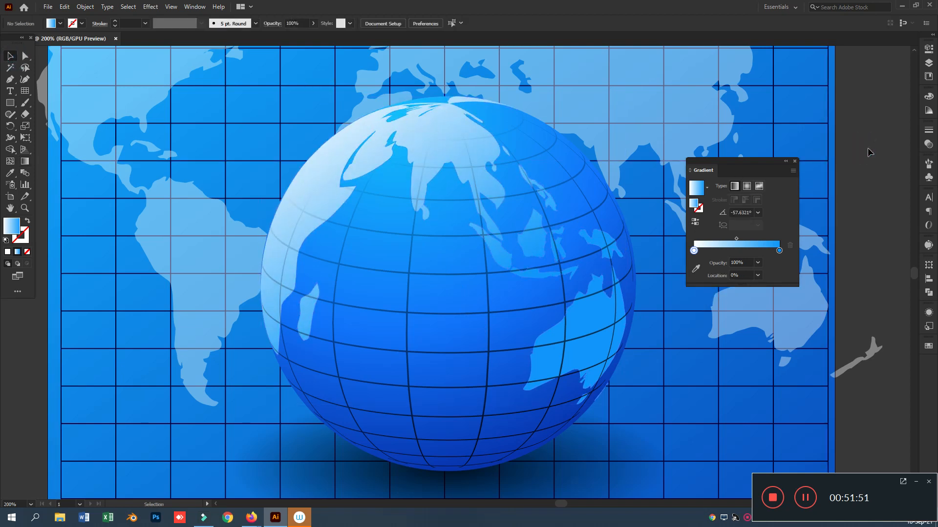
- Reduce the background grid's opacity to about 14%
left_click(821, 126)
left_click(930, 97)
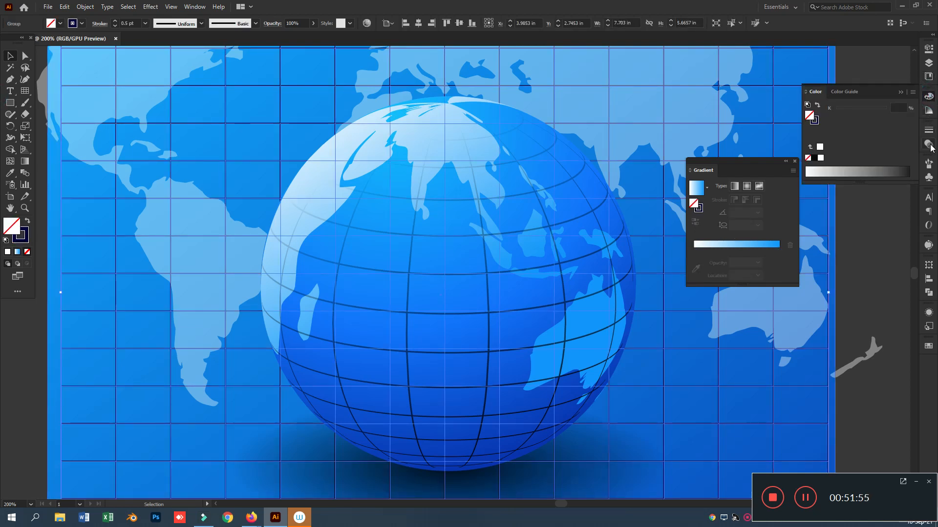
left_click(928, 144)
left_click(873, 151)
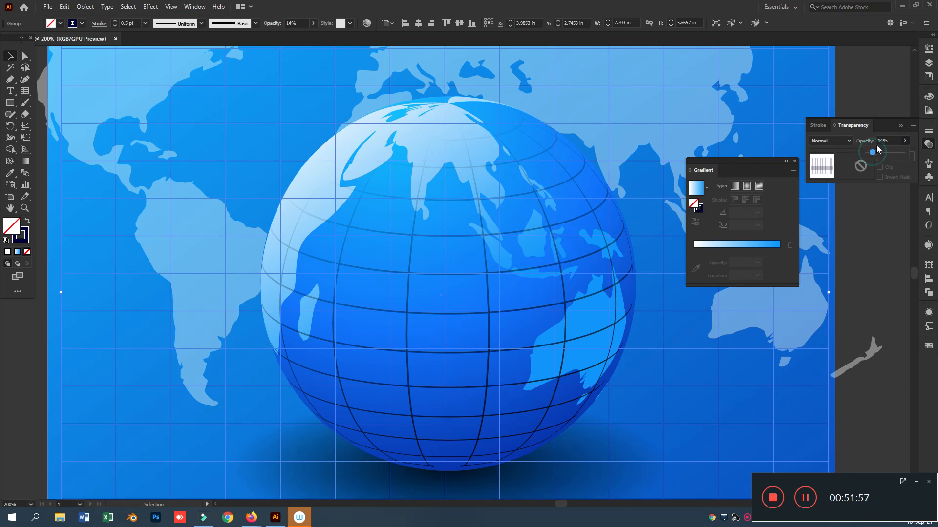
left_click(880, 89)
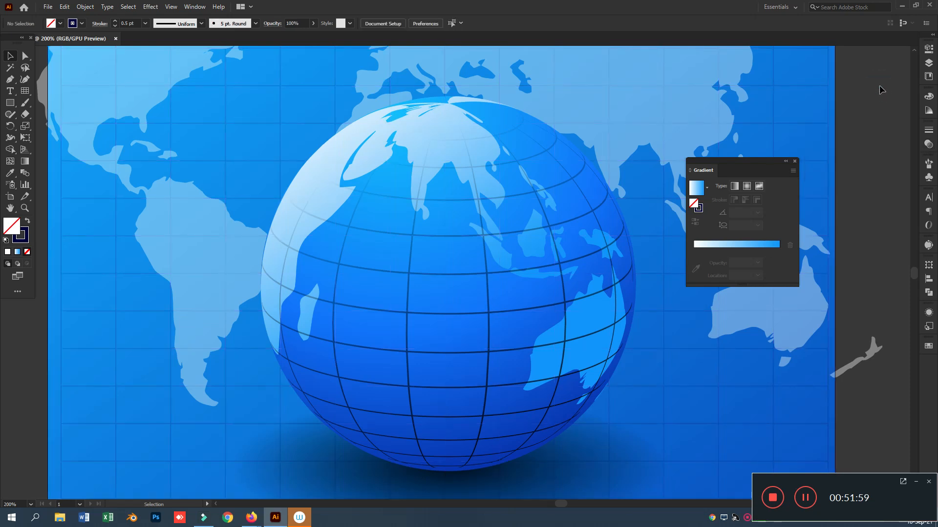
- Put away the floating gradient settings and examine the globe illustration both as a whole and up close
key("ctrl+minus")
key("ctrl+minus")
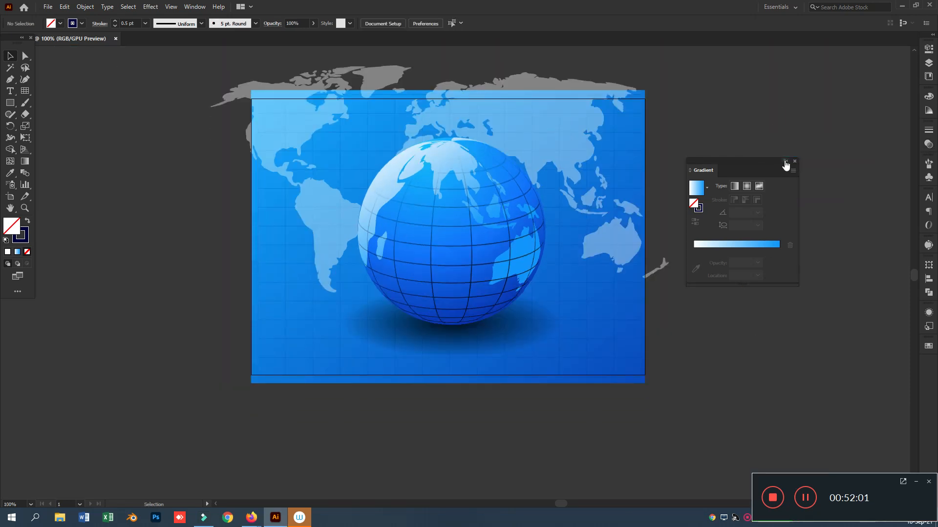
left_click(785, 163)
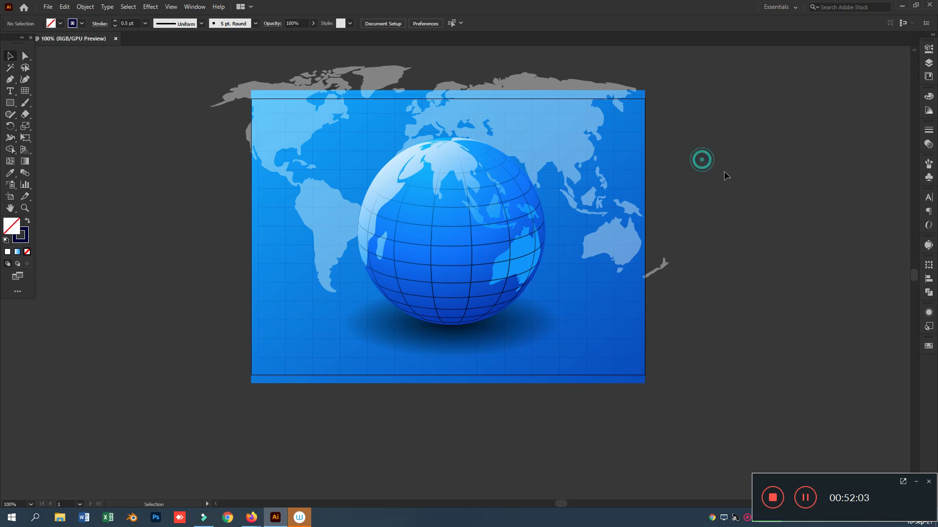
key("ctrl+plus")
key("ctrl+plus")
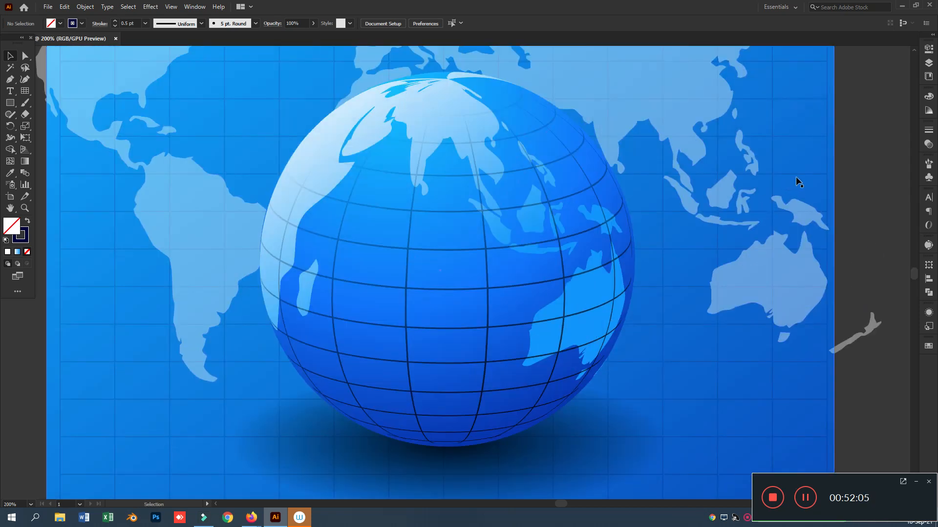
left_click_drag(708, 241, 752, 242)
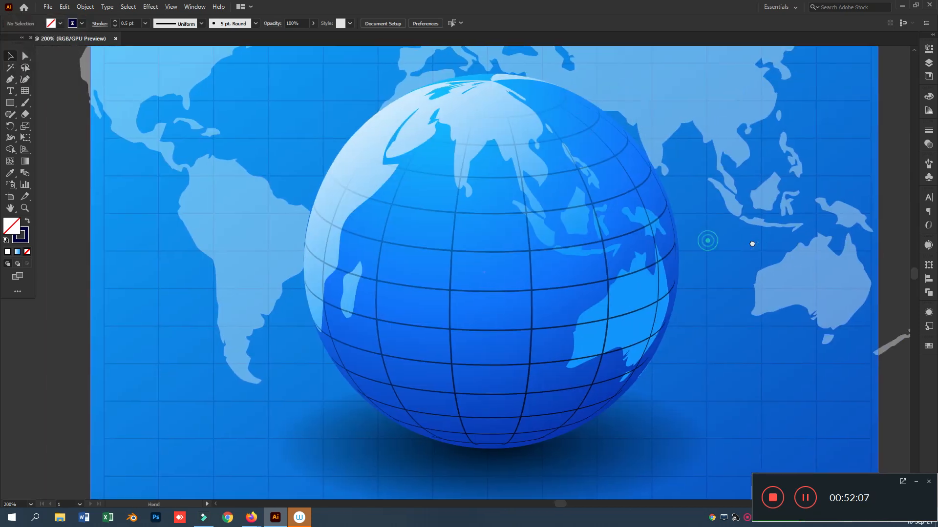